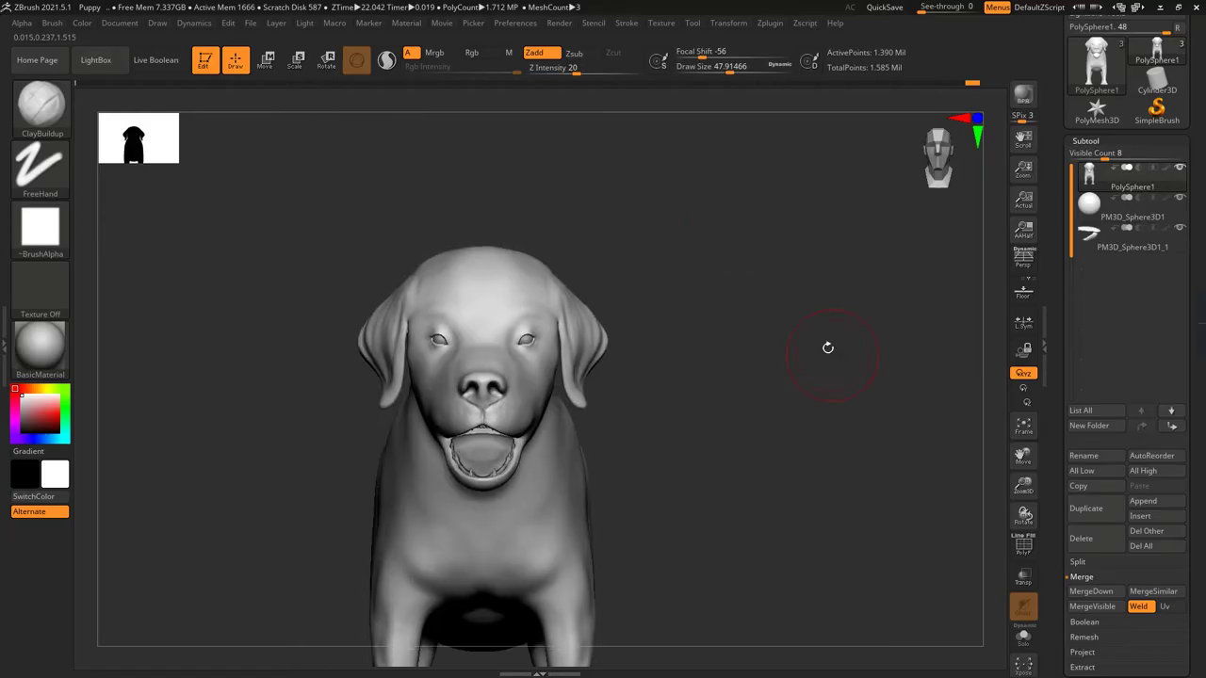
- Switch to the Standard brush and shrink Draw Size to about 19
{"action": "left_click_drag", "start_coordinate": [826, 344], "coordinate": [706, 311]}
{"action": "key", "text": "b"}
{"action": "key", "text": "s"}
{"action": "key", "text": "t"}
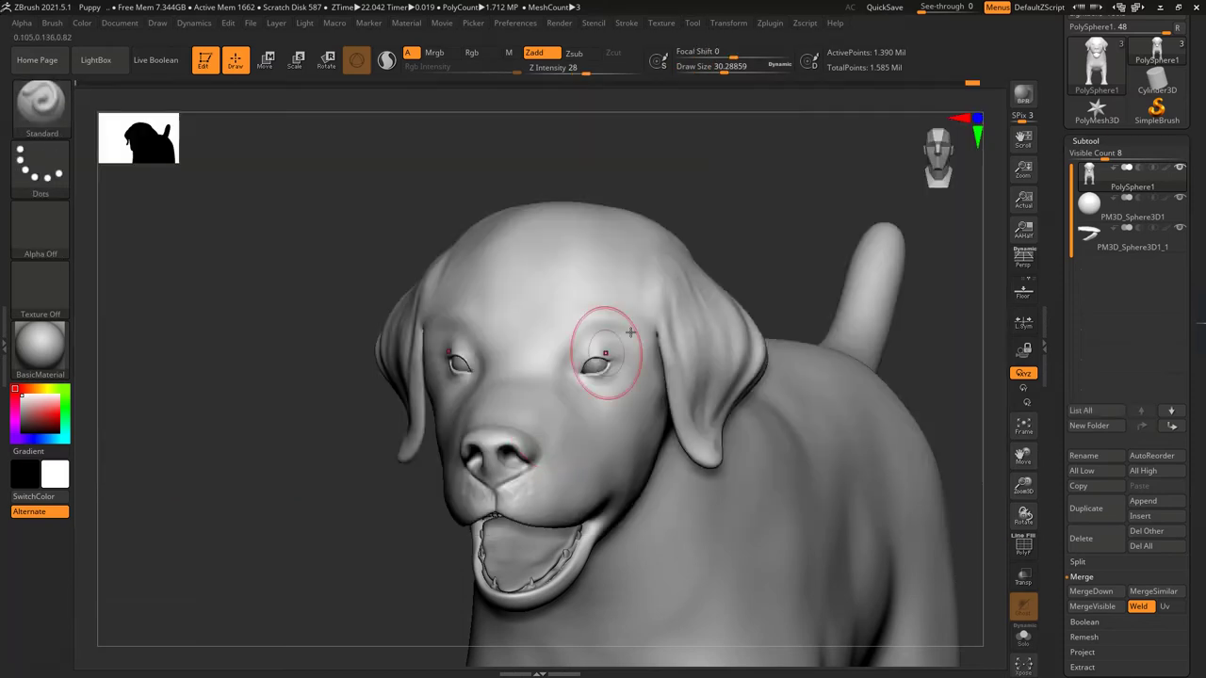
{"action": "mouse_move", "coordinate": [603, 349]}
{"action": "left_mouse_down", "text": "alt"}
{"action": "mouse_move", "coordinate": [767, 194]}
{"action": "mouse_move", "coordinate": [723, 122]}
{"action": "left_mouse_up", "text": "alt"}
{"action": "left_click_drag", "start_coordinate": [723, 72], "coordinate": [715, 69]}
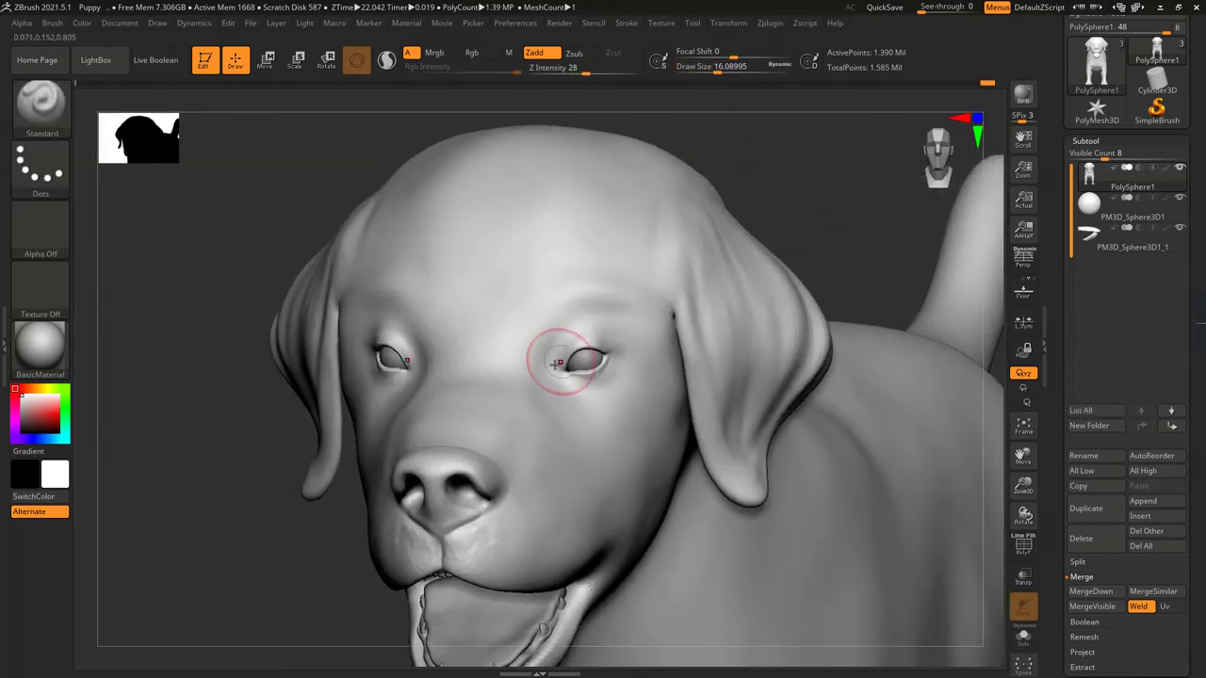
- Raise a small brow bump above the inner eye corner and smooth the forehead around it
{"action": "left_click_drag", "start_coordinate": [591, 342], "coordinate": [645, 337], "text": "alt"}
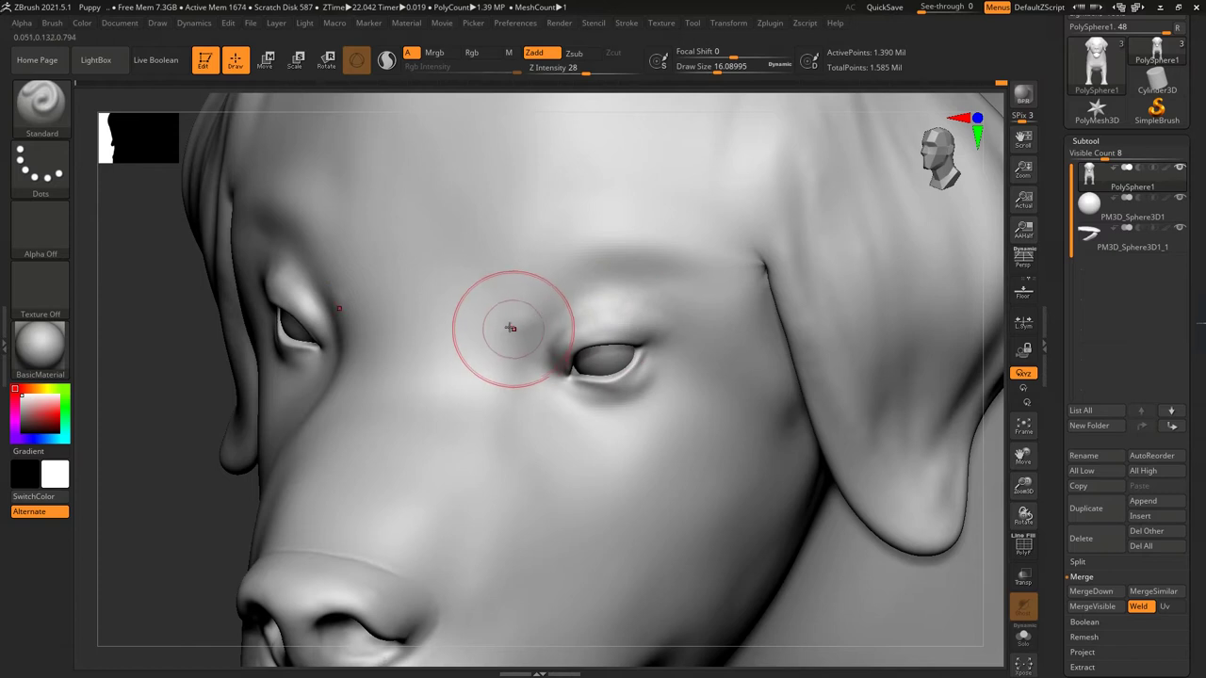
{"action": "mouse_move", "coordinate": [490, 378]}
{"action": "left_mouse_down"}
{"action": "mouse_move", "coordinate": [454, 338]}
{"action": "mouse_move", "coordinate": [491, 398]}
{"action": "mouse_move", "coordinate": [517, 314]}
{"action": "left_mouse_up"}
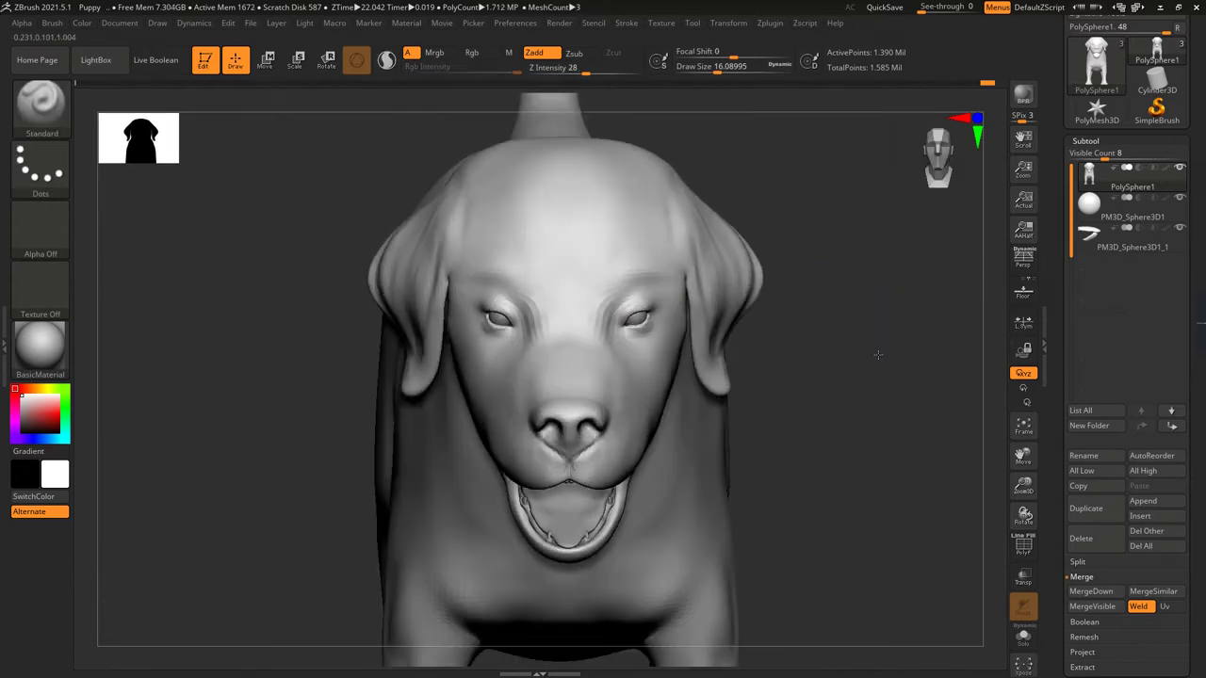
{"action": "mouse_move", "coordinate": [877, 354]}
{"action": "left_mouse_down"}
{"action": "mouse_move", "coordinate": [853, 347]}
{"action": "mouse_move", "coordinate": [847, 369]}
{"action": "mouse_move", "coordinate": [895, 345]}
{"action": "mouse_move", "coordinate": [974, 339]}
{"action": "left_mouse_up"}
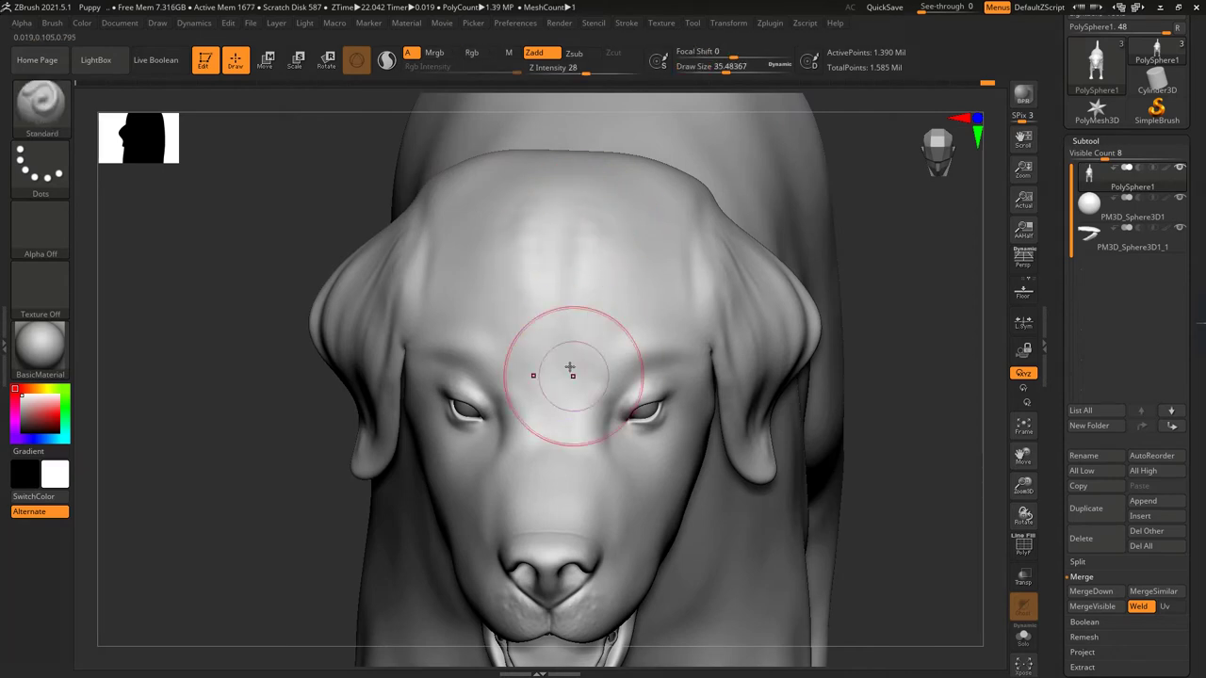
{"action": "right_click_drag", "start_coordinate": [552, 409], "coordinate": [602, 273], "text": "shift"}
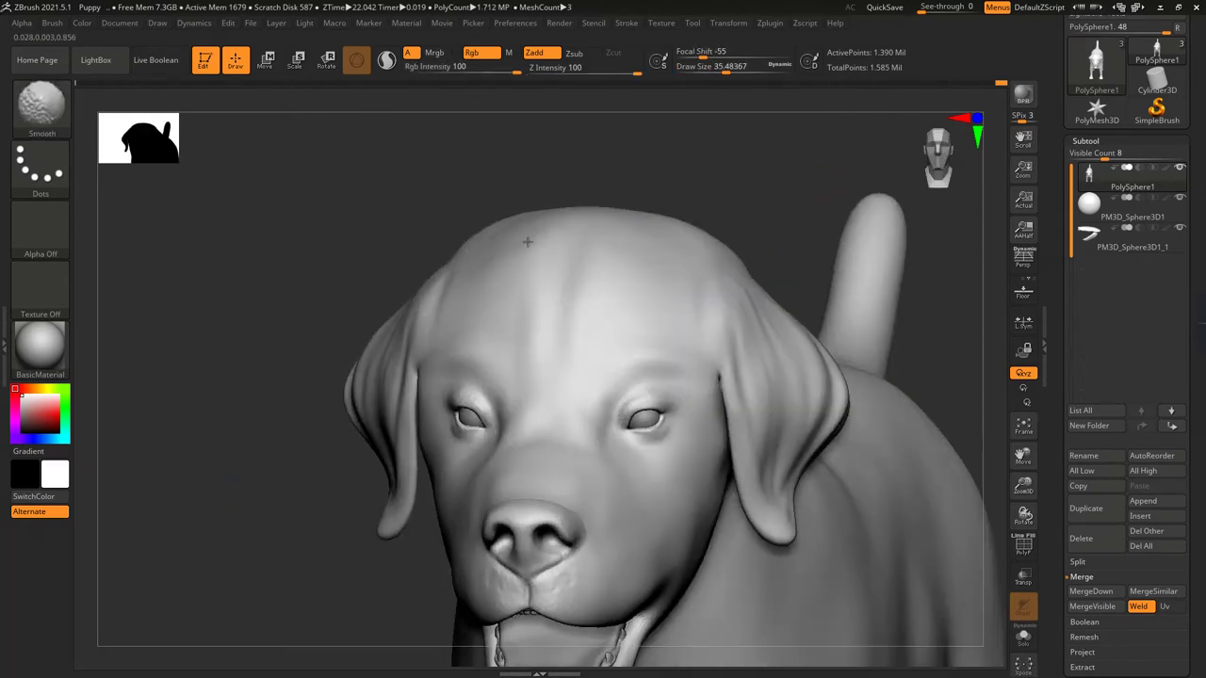
{"action": "mouse_move", "coordinate": [527, 242]}
{"action": "right_mouse_down"}
{"action": "mouse_move", "coordinate": [826, 248]}
{"action": "mouse_move", "coordinate": [777, 235]}
{"action": "mouse_move", "coordinate": [791, 210]}
{"action": "mouse_move", "coordinate": [829, 194]}
{"action": "mouse_move", "coordinate": [810, 321]}
{"action": "mouse_move", "coordinate": [584, 330]}
{"action": "right_mouse_up"}
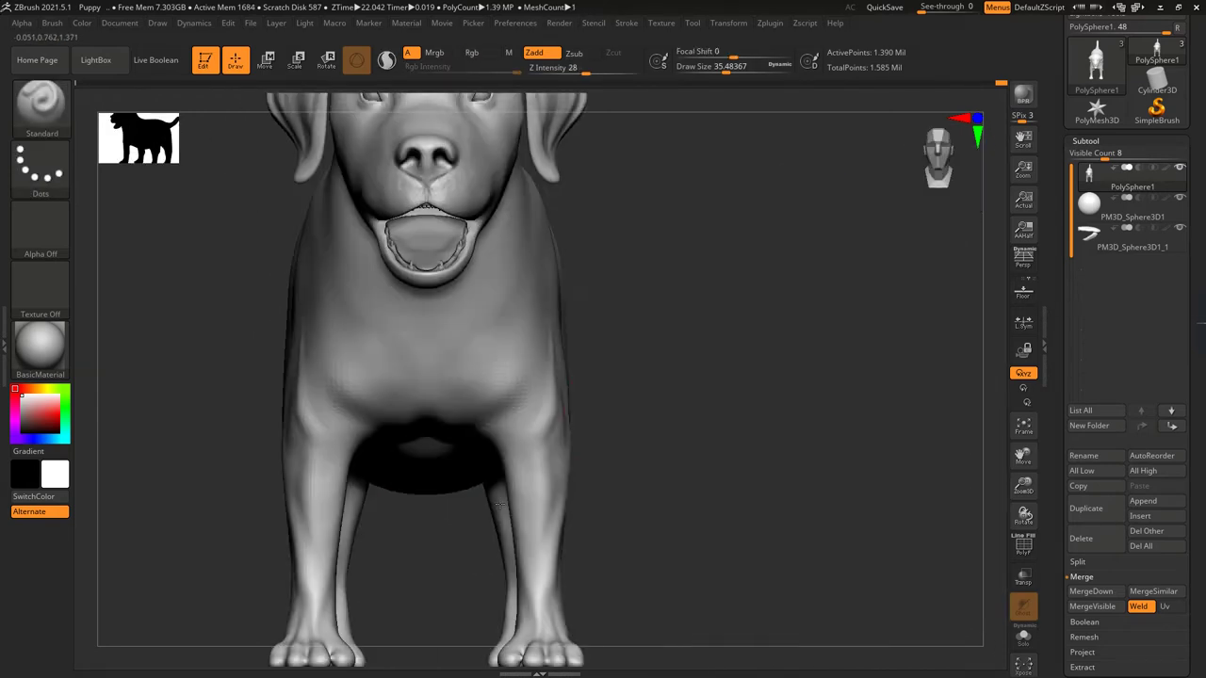
- Step down one subdivision level with Shift+D, smooth the forelegs, and frame the whole dog
{"action": "right_click_drag", "start_coordinate": [545, 418], "coordinate": [531, 425], "text": "shift"}
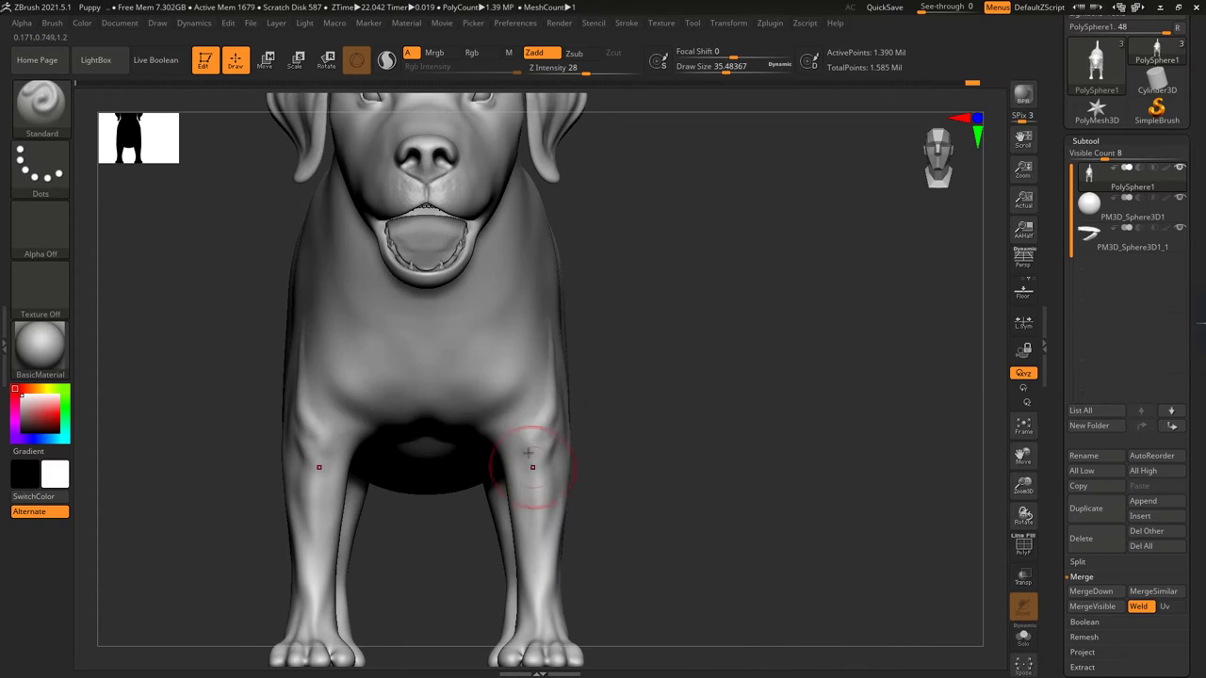
{"action": "right_click_drag", "start_coordinate": [524, 471], "coordinate": [584, 375], "text": "alt"}
{"action": "key", "text": "shift"}
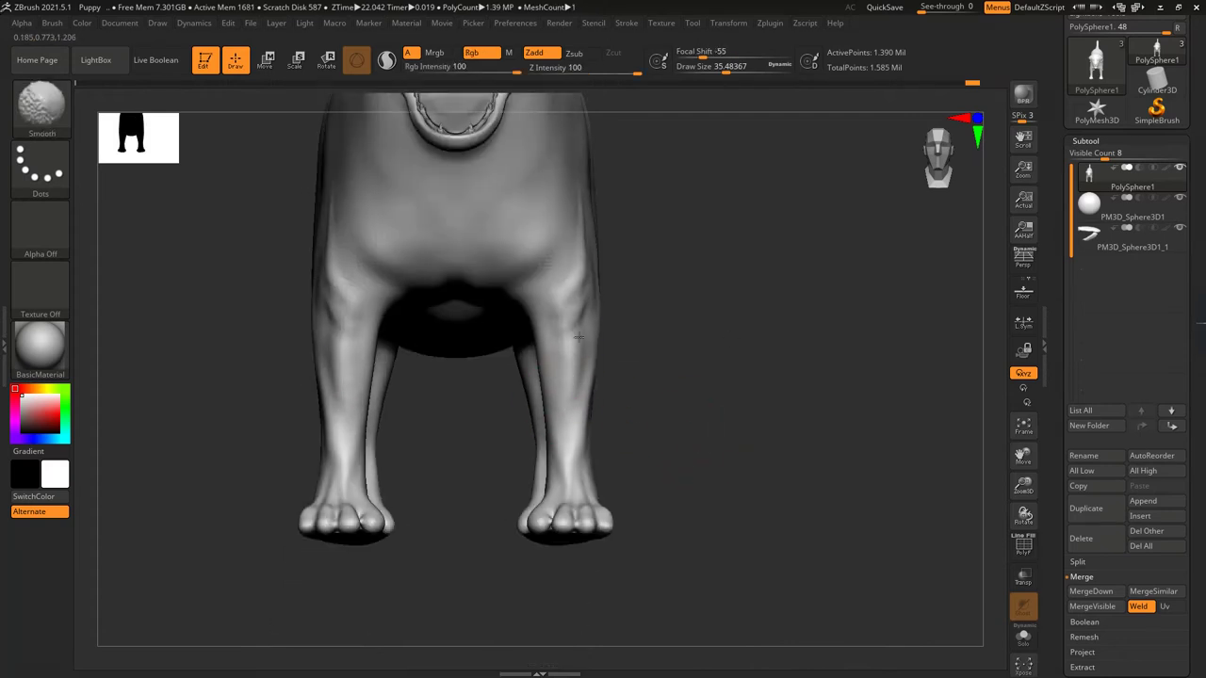
{"action": "key", "text": "shift+d"}
{"action": "left_click_drag", "start_coordinate": [694, 267], "coordinate": [596, 285]}
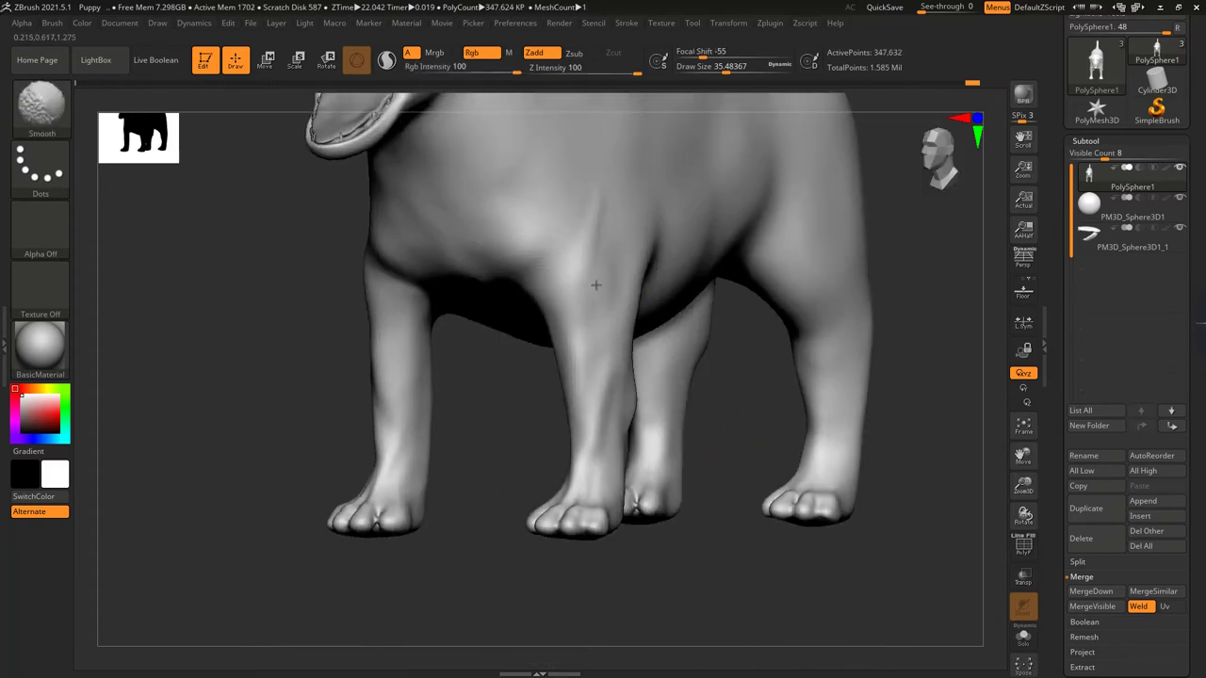
{"action": "mouse_move", "coordinate": [555, 445]}
{"action": "left_mouse_down"}
{"action": "mouse_move", "coordinate": [422, 427]}
{"action": "mouse_move", "coordinate": [446, 406]}
{"action": "left_mouse_up"}
{"action": "key", "text": "f"}
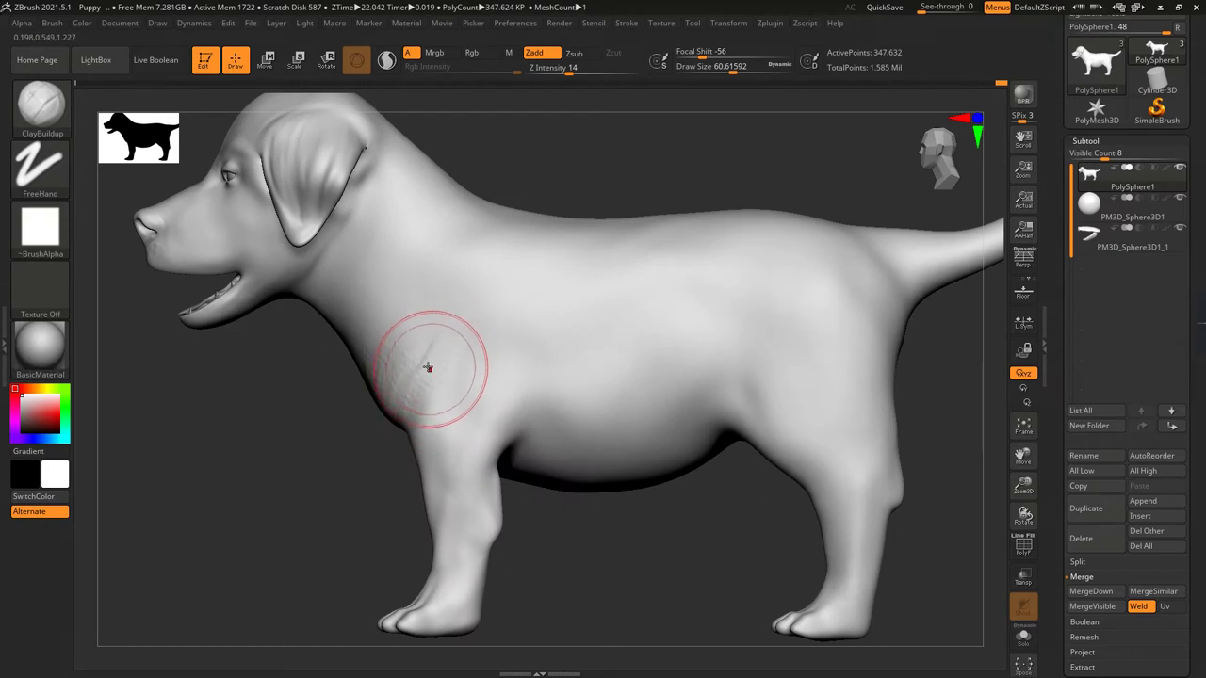
- Build up clay on the chest, smooth it, and carve a crease above the front leg
{"action": "mouse_move", "coordinate": [427, 367]}
{"action": "left_mouse_down"}
{"action": "mouse_move", "coordinate": [421, 430]}
{"action": "mouse_move", "coordinate": [415, 388]}
{"action": "mouse_move", "coordinate": [400, 392]}
{"action": "mouse_move", "coordinate": [425, 343]}
{"action": "mouse_move", "coordinate": [391, 375]}
{"action": "mouse_move", "coordinate": [397, 394]}
{"action": "mouse_move", "coordinate": [453, 343]}
{"action": "mouse_move", "coordinate": [402, 388]}
{"action": "mouse_move", "coordinate": [430, 421]}
{"action": "mouse_move", "coordinate": [429, 445]}
{"action": "mouse_move", "coordinate": [426, 429]}
{"action": "mouse_move", "coordinate": [454, 438]}
{"action": "mouse_move", "coordinate": [440, 450]}
{"action": "mouse_move", "coordinate": [453, 440]}
{"action": "mouse_move", "coordinate": [426, 332]}
{"action": "left_mouse_up"}
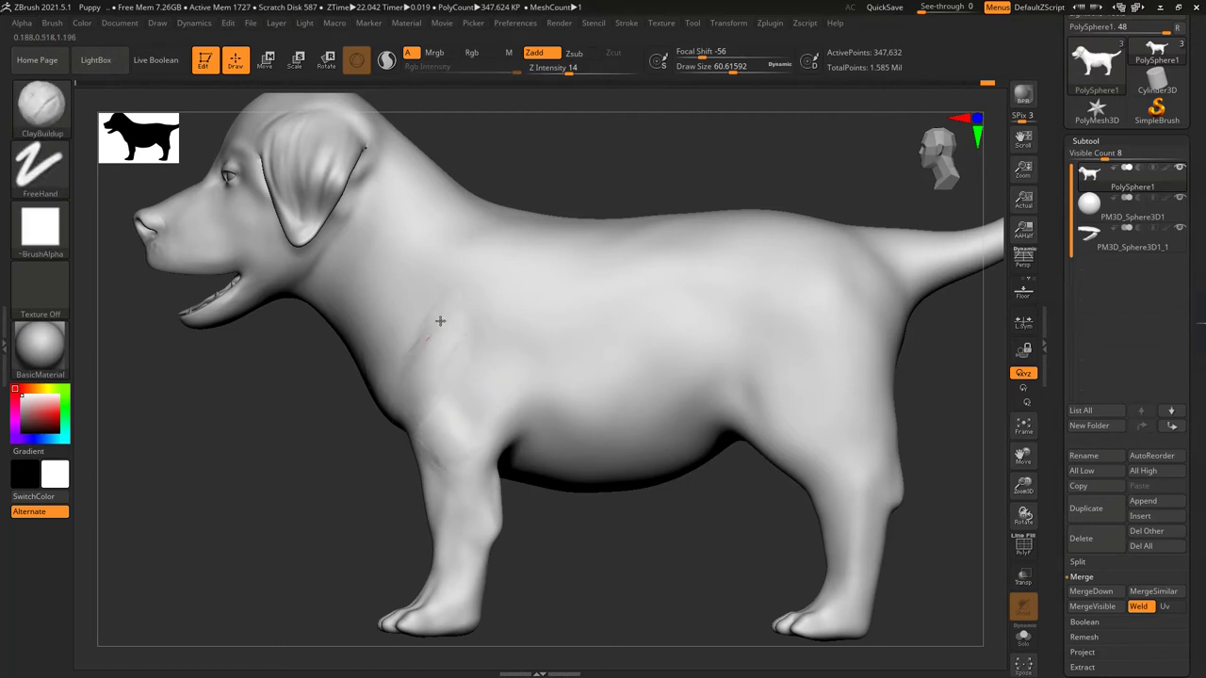
{"action": "mouse_move", "coordinate": [439, 321]}
{"action": "right_mouse_down"}
{"action": "mouse_move", "coordinate": [426, 363]}
{"action": "mouse_move", "coordinate": [611, 291]}
{"action": "mouse_move", "coordinate": [450, 372]}
{"action": "right_mouse_up"}
{"action": "key", "text": "shift"}
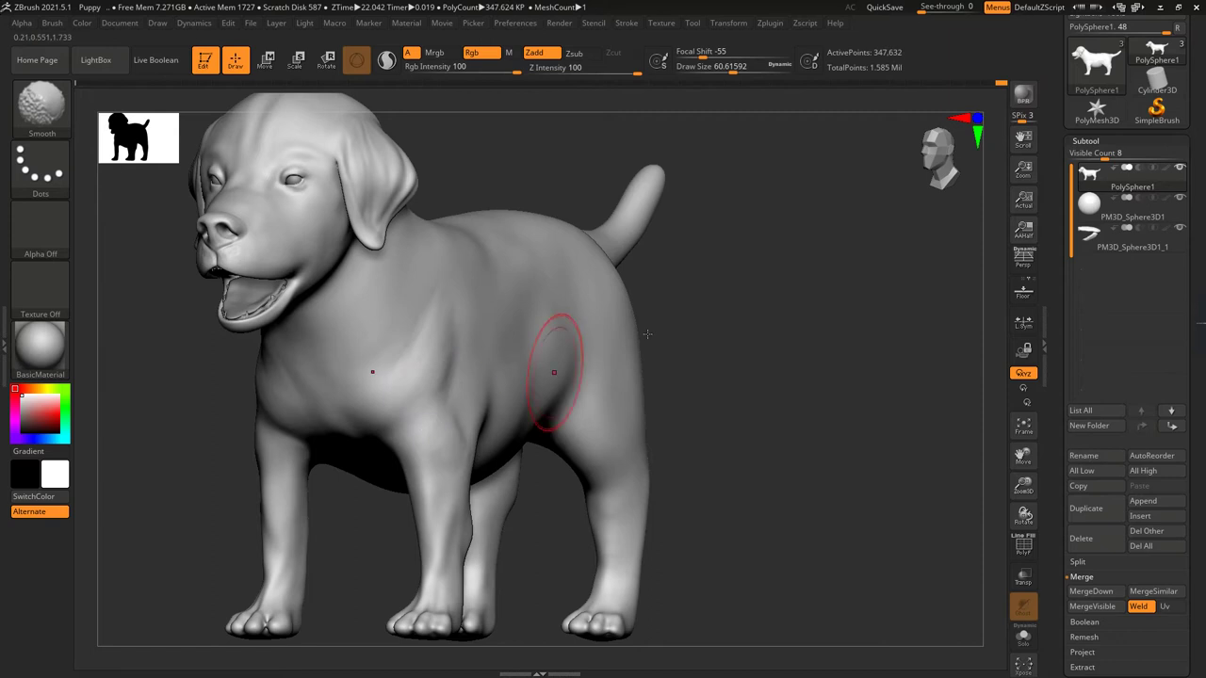
{"action": "mouse_move", "coordinate": [647, 333]}
{"action": "right_mouse_down", "text": "shift"}
{"action": "mouse_move", "coordinate": [449, 413]}
{"action": "mouse_move", "coordinate": [443, 391]}
{"action": "right_mouse_up", "text": "shift"}
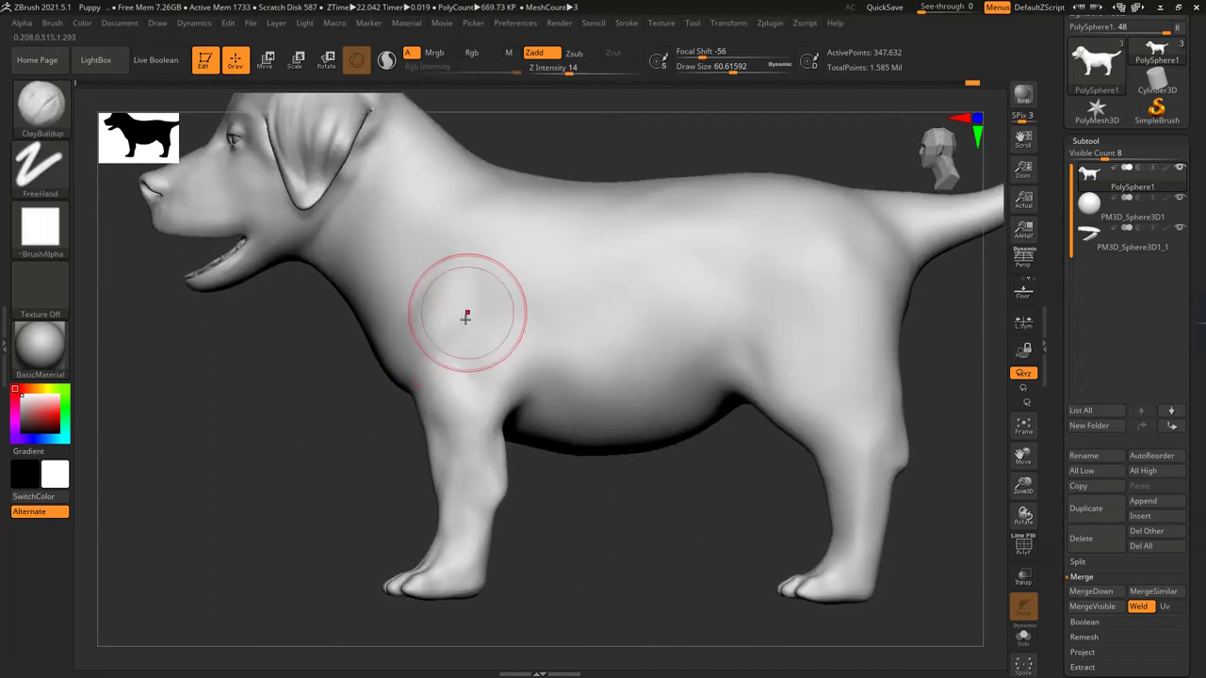
{"action": "left_click_drag", "start_coordinate": [454, 338], "coordinate": [499, 389]}
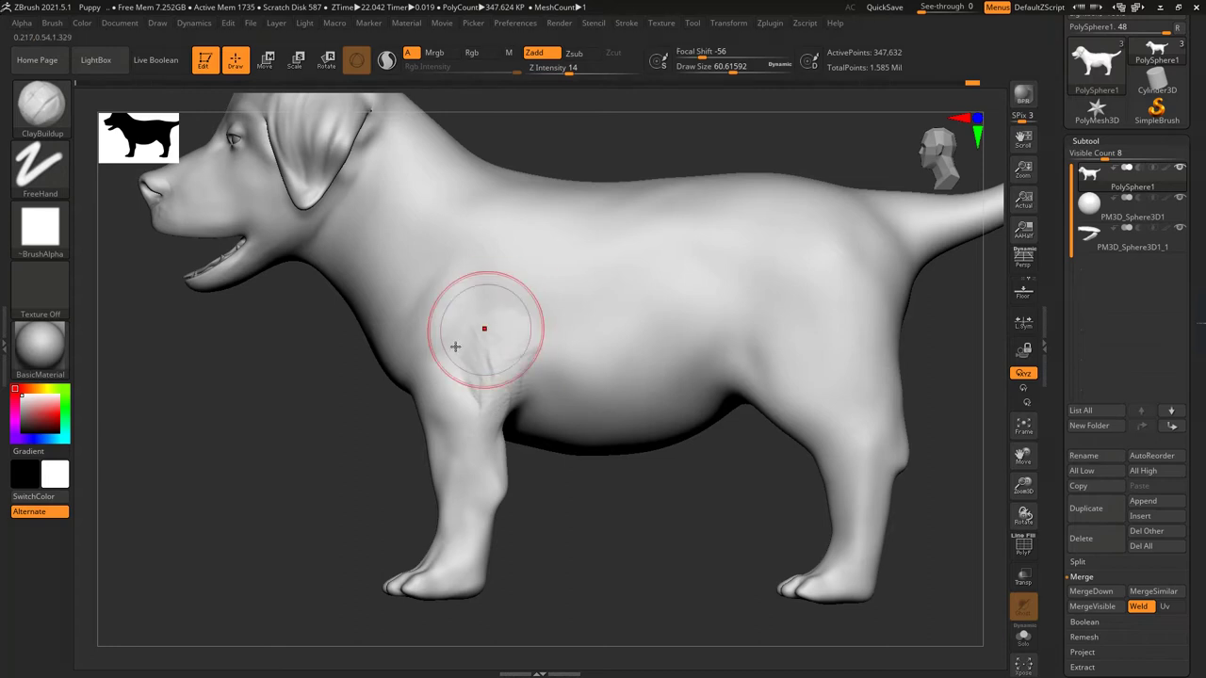
- Reframe on the front legs and lower Draw Size to about 32
{"action": "mouse_move", "coordinate": [480, 331]}
{"action": "right_mouse_down"}
{"action": "mouse_move", "coordinate": [681, 323]}
{"action": "mouse_move", "coordinate": [506, 323]}
{"action": "right_mouse_up"}
{"action": "right_click_drag", "start_coordinate": [487, 402], "coordinate": [390, 390]}
{"action": "mouse_move", "coordinate": [499, 216]}
{"action": "right_mouse_down", "text": "ctrl"}
{"action": "mouse_move", "coordinate": [611, 399]}
{"action": "mouse_move", "coordinate": [700, 333]}
{"action": "mouse_move", "coordinate": [725, 161]}
{"action": "right_mouse_up", "text": "ctrl"}
{"action": "left_click", "coordinate": [729, 72]}
{"action": "left_click_drag", "start_coordinate": [729, 71], "coordinate": [718, 72]}
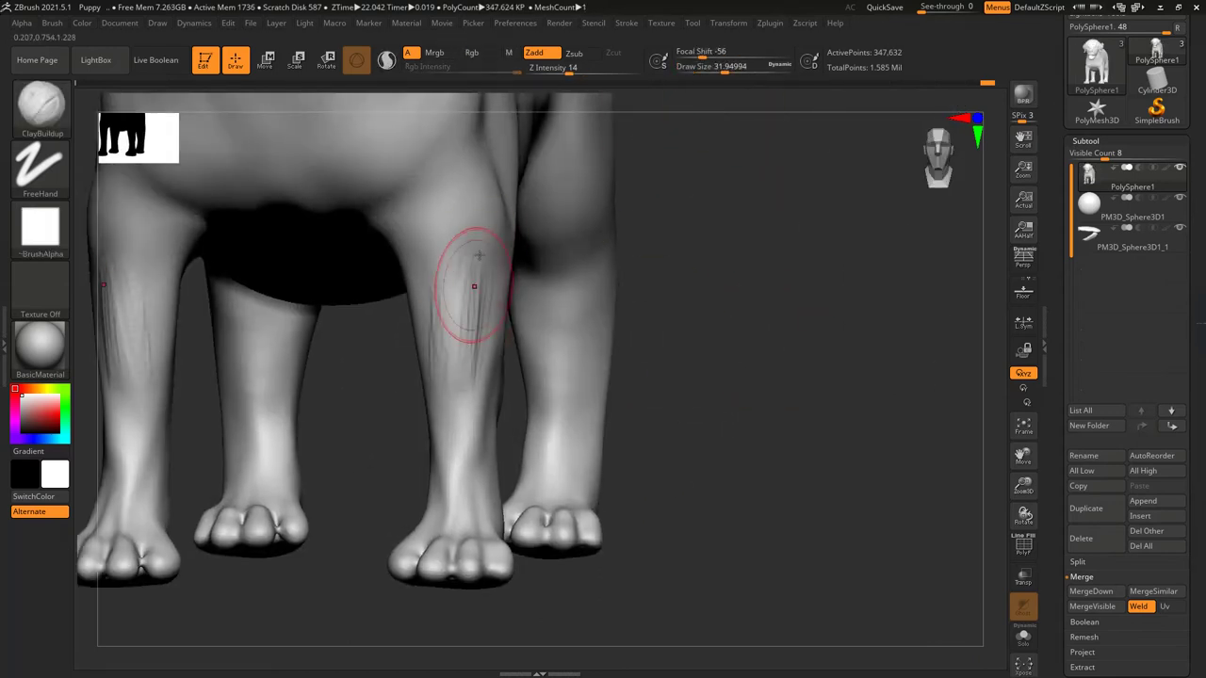
- Stroke muscle lines down each foreleg, alternating with smoothing, and blend the foreleg bump in
{"action": "key", "text": "shift"}
{"action": "mouse_move", "coordinate": [481, 306]}
{"action": "right_mouse_down", "text": "ctrl"}
{"action": "mouse_move", "coordinate": [573, 323]}
{"action": "mouse_move", "coordinate": [724, 272]}
{"action": "right_mouse_up", "text": "ctrl"}
{"action": "right_click_drag", "start_coordinate": [721, 330], "coordinate": [536, 400]}
{"action": "right_click_drag", "start_coordinate": [549, 349], "coordinate": [531, 331], "text": "shift"}
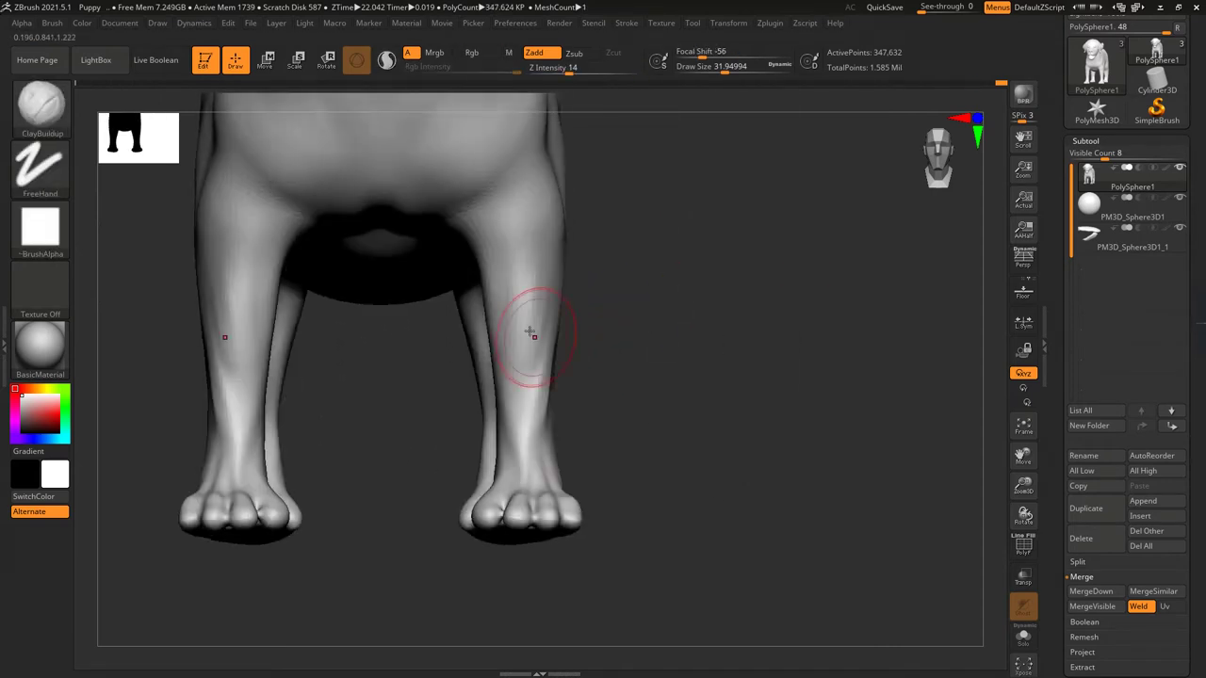
{"action": "key", "text": "shift"}
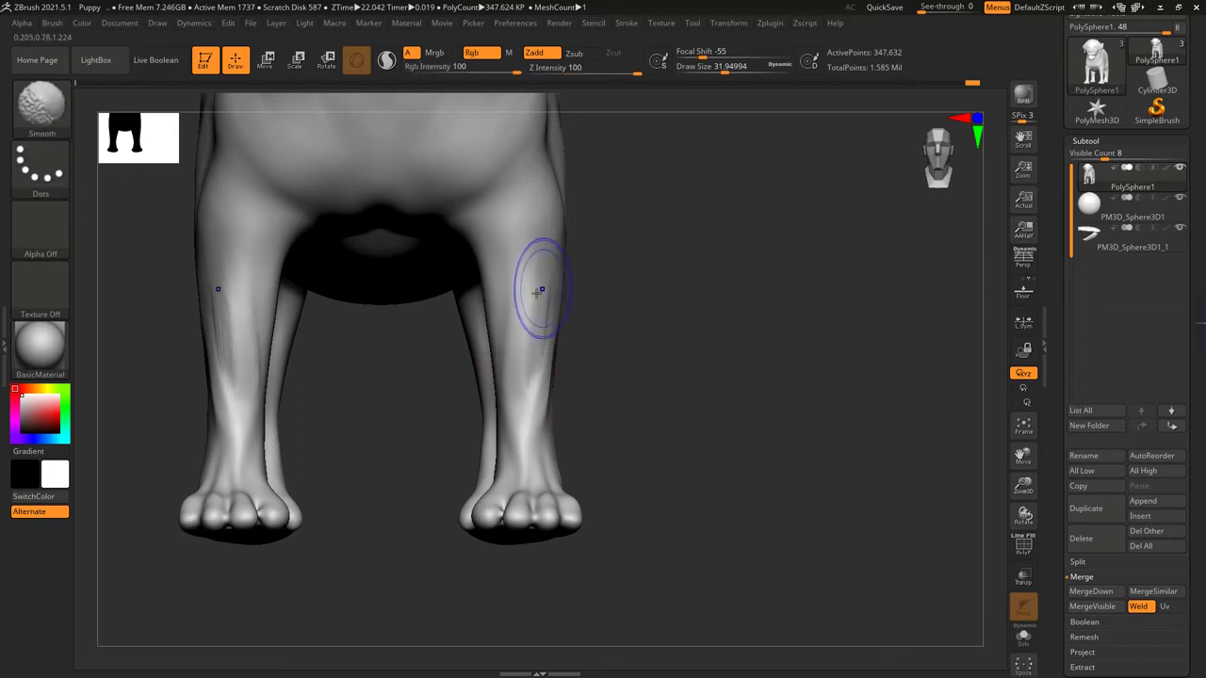
{"action": "key", "text": "shift"}
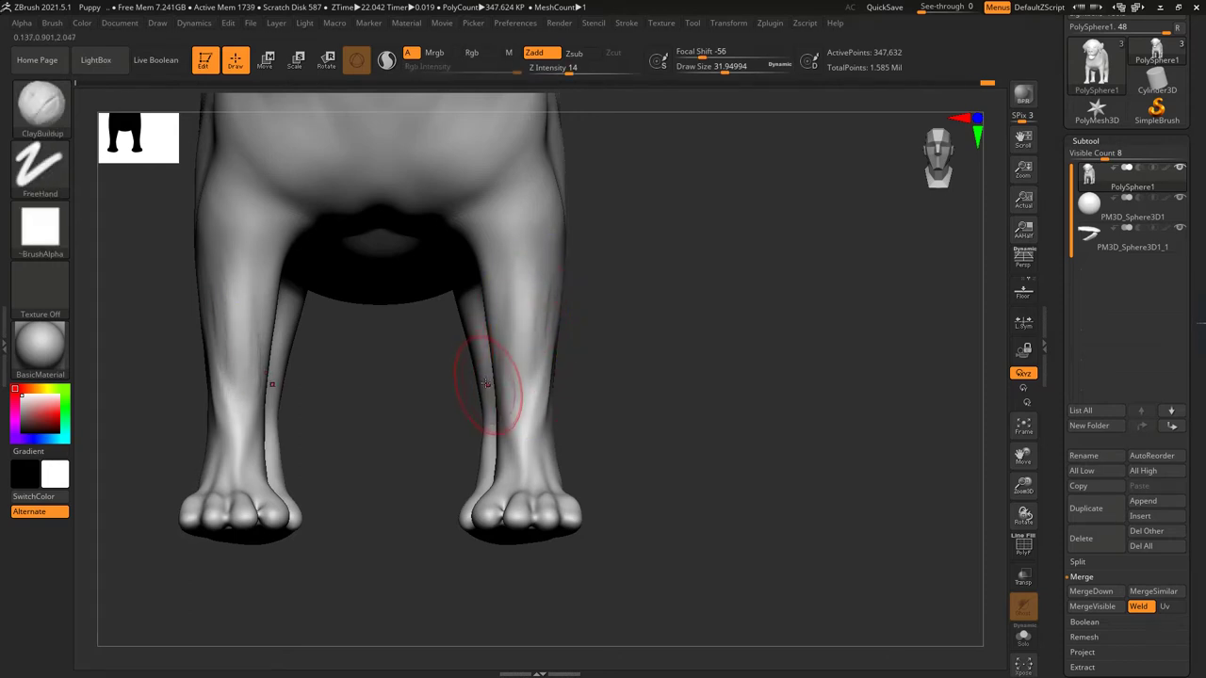
{"action": "left_click_drag", "start_coordinate": [641, 326], "coordinate": [574, 334]}
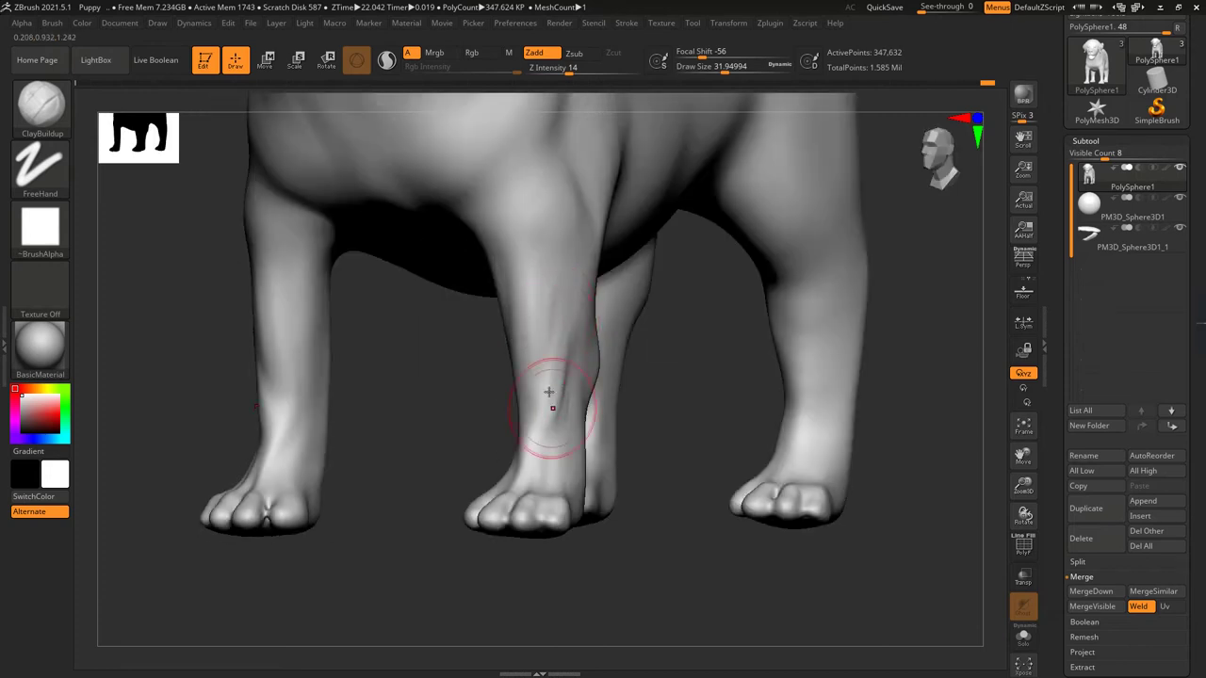
{"action": "key", "text": "shift"}
{"action": "mouse_move", "coordinate": [566, 402]}
{"action": "left_mouse_down"}
{"action": "mouse_move", "coordinate": [800, 342]}
{"action": "mouse_move", "coordinate": [546, 411]}
{"action": "left_mouse_up"}
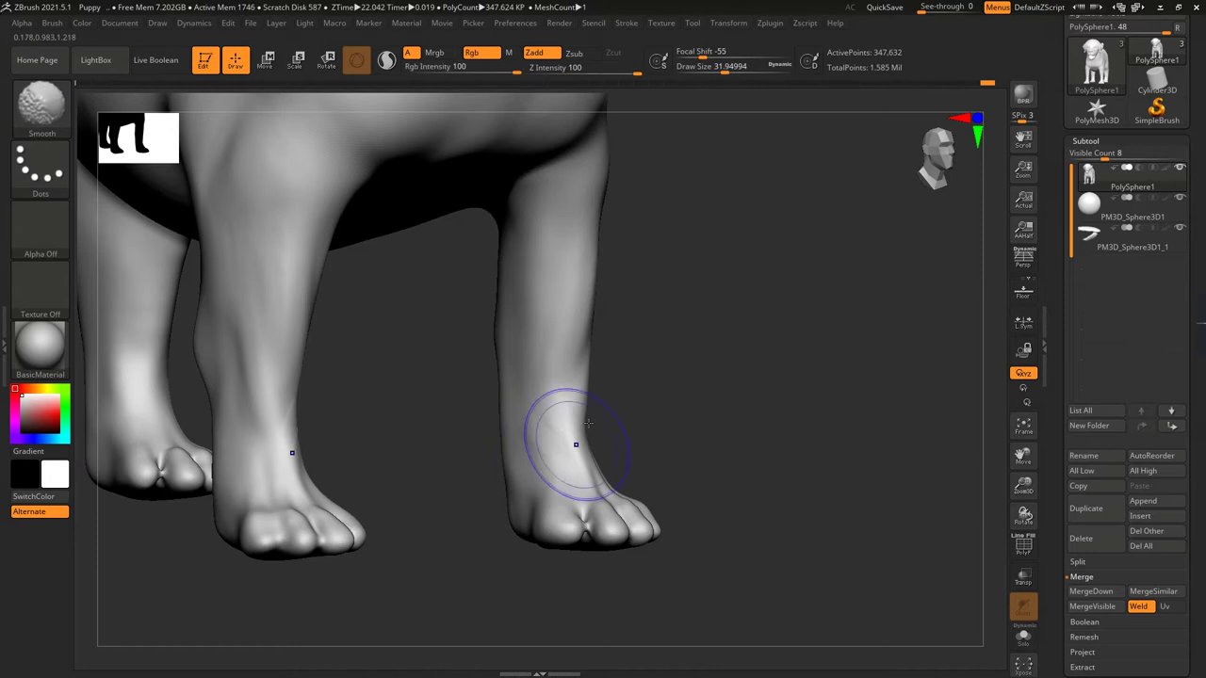
{"action": "mouse_move", "coordinate": [650, 405]}
{"action": "left_mouse_down", "text": "shift"}
{"action": "mouse_move", "coordinate": [700, 368]}
{"action": "mouse_move", "coordinate": [733, 381]}
{"action": "mouse_move", "coordinate": [698, 400]}
{"action": "mouse_move", "coordinate": [740, 371]}
{"action": "mouse_move", "coordinate": [703, 352]}
{"action": "mouse_move", "coordinate": [763, 117]}
{"action": "mouse_move", "coordinate": [706, 123]}
{"action": "mouse_move", "coordinate": [509, 359]}
{"action": "mouse_move", "coordinate": [470, 358]}
{"action": "mouse_move", "coordinate": [476, 339]}
{"action": "left_mouse_up", "text": "shift"}
{"action": "mouse_move", "coordinate": [584, 339]}
{"action": "left_mouse_down"}
{"action": "mouse_move", "coordinate": [699, 316]}
{"action": "mouse_move", "coordinate": [729, 358]}
{"action": "mouse_move", "coordinate": [724, 433]}
{"action": "mouse_move", "coordinate": [785, 462]}
{"action": "mouse_move", "coordinate": [783, 371]}
{"action": "left_mouse_up"}
- Drop to the lowest subdivision level and pick the Move Topological brush for the leg hollow
{"action": "key", "text": "shift+d"}
{"action": "key", "text": "b"}
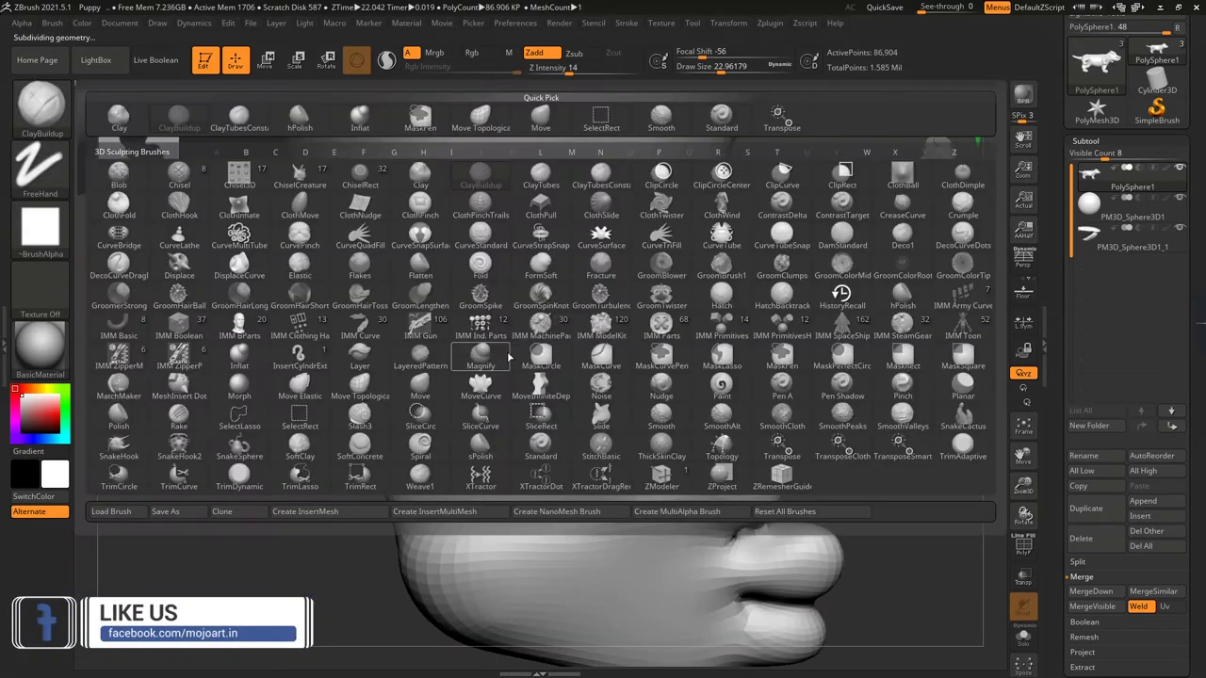
{"action": "key", "text": "m"}
{"action": "key", "text": "t"}
{"action": "left_click_drag", "start_coordinate": [789, 336], "coordinate": [710, 72]}
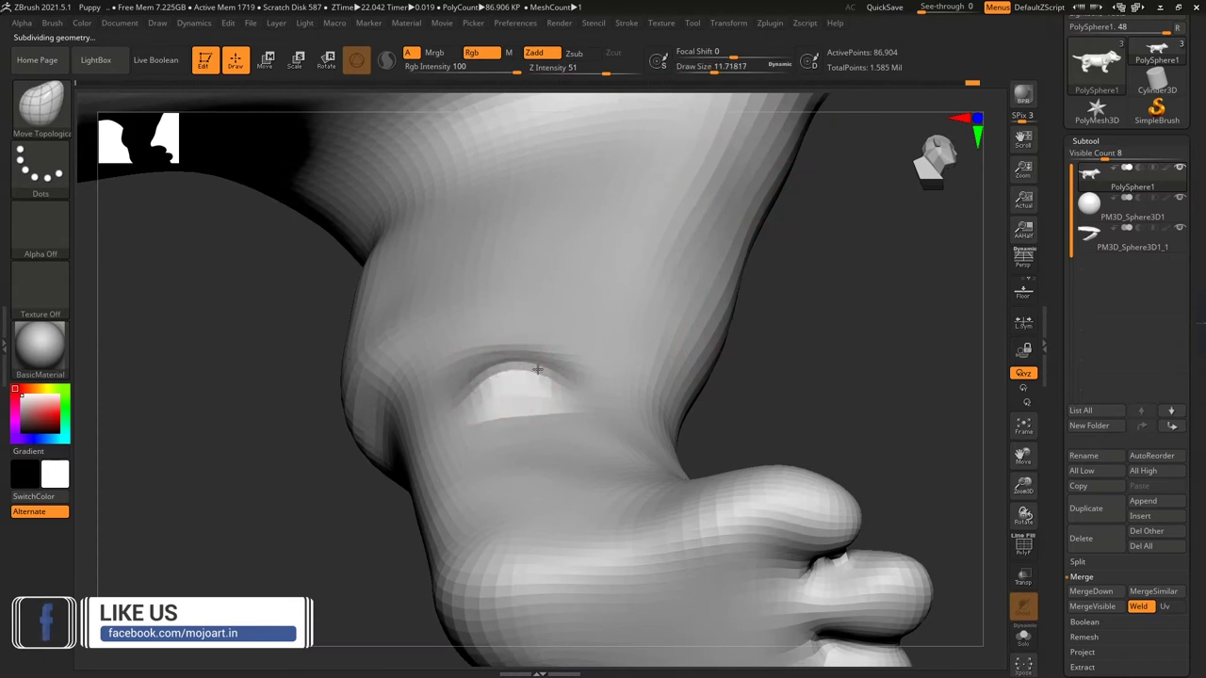
{"action": "left_click_drag", "start_coordinate": [778, 337], "coordinate": [490, 339]}
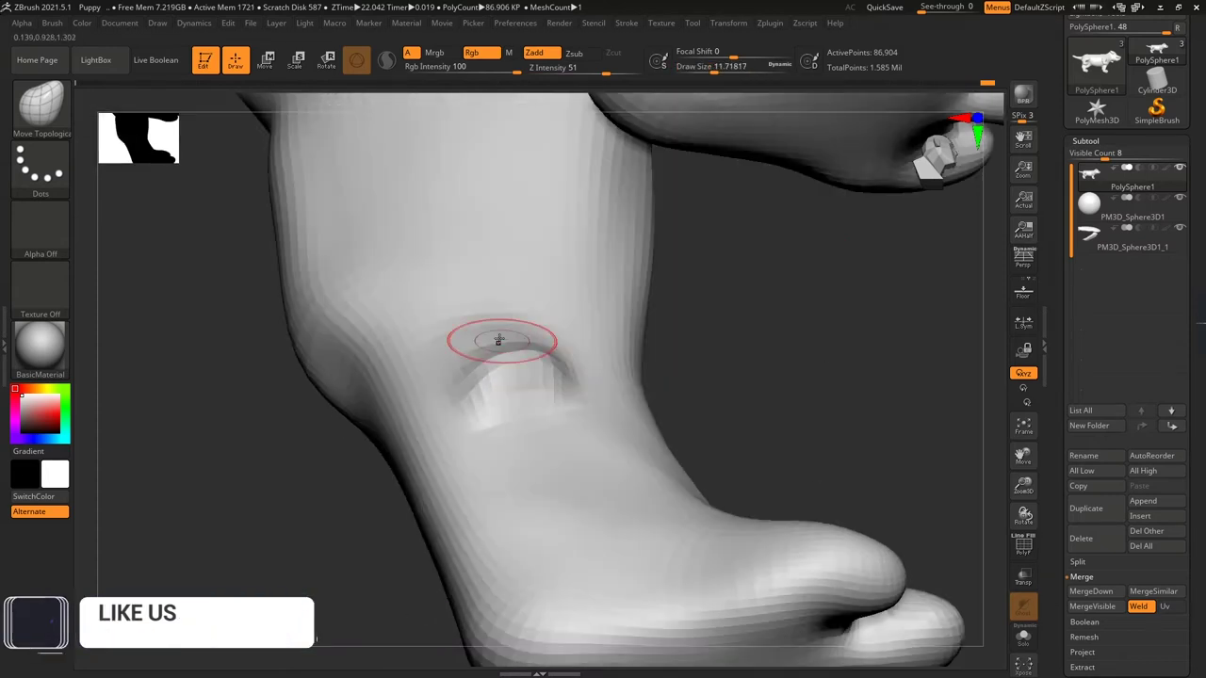
{"action": "right_click_drag", "start_coordinate": [518, 336], "coordinate": [552, 348]}
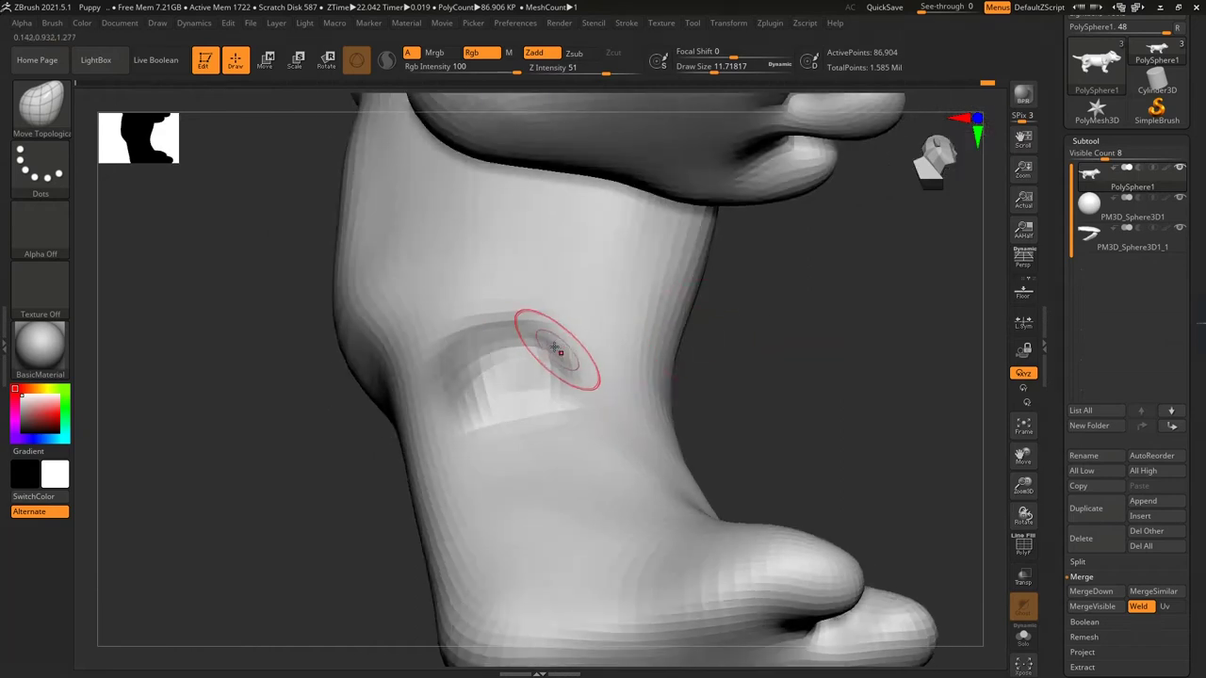
- Switch to the Move brush and enlarge Draw Size to about 20.5
{"action": "left_click", "coordinate": [42, 118]}
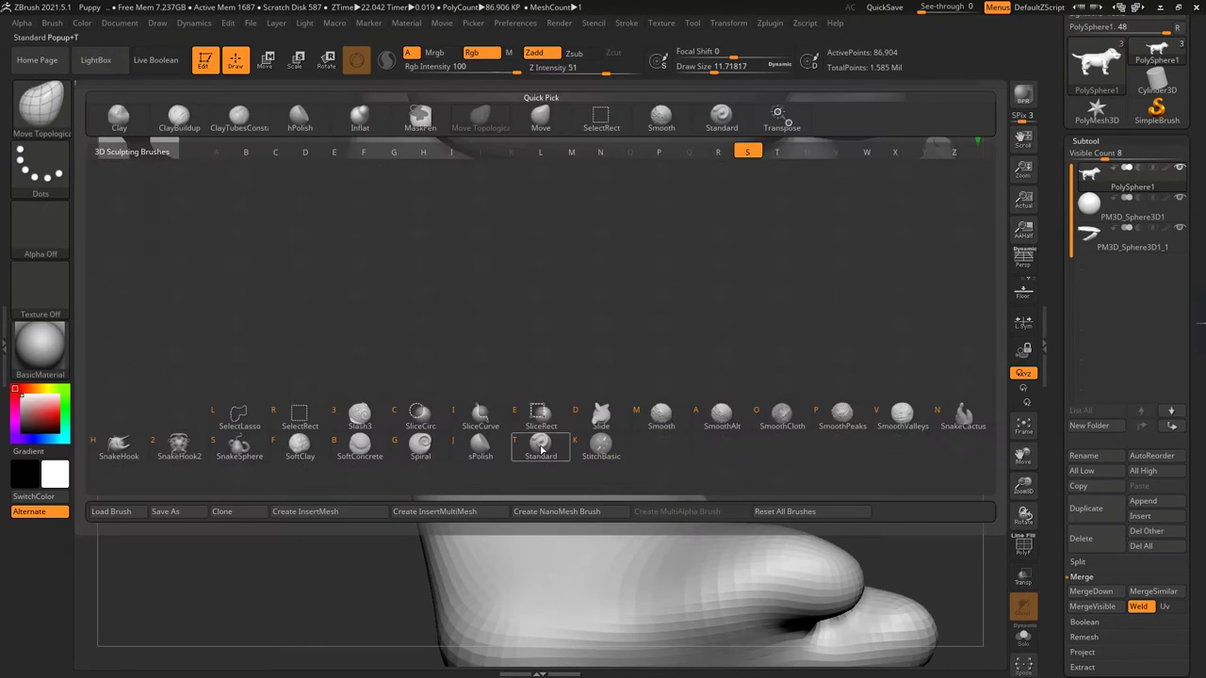
{"action": "key", "text": "s"}
{"action": "key", "text": "t"}
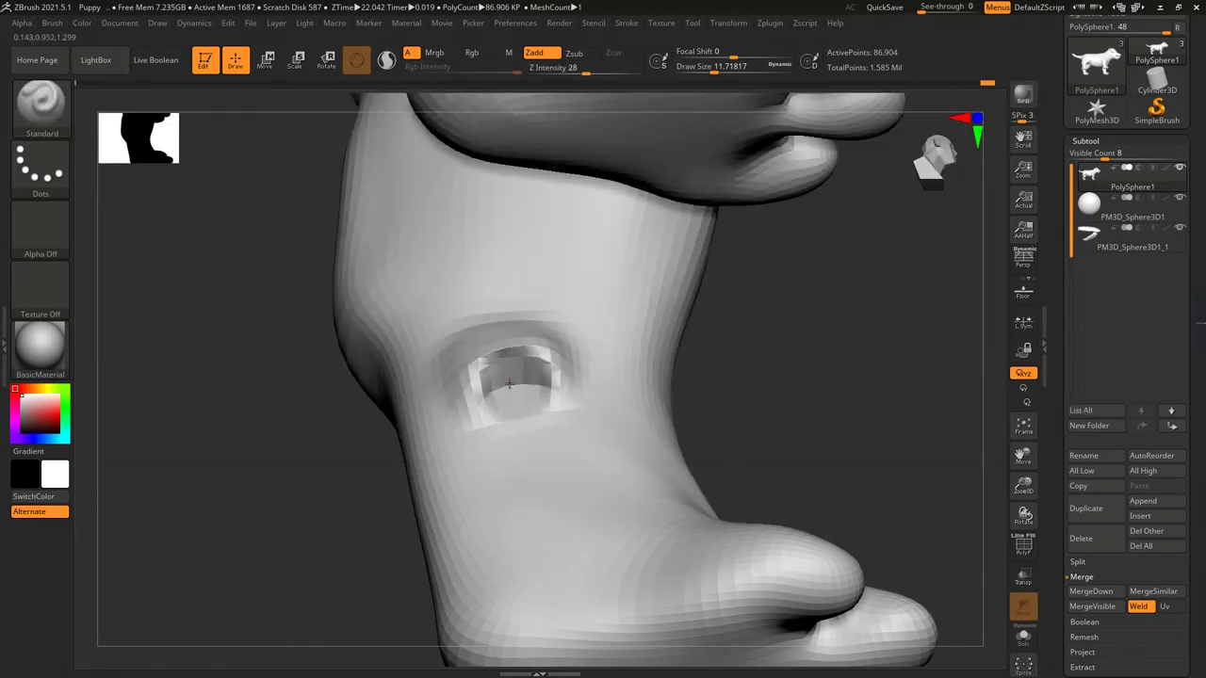
{"action": "right_click_drag", "start_coordinate": [516, 384], "coordinate": [847, 271]}
{"action": "key", "text": "b"}
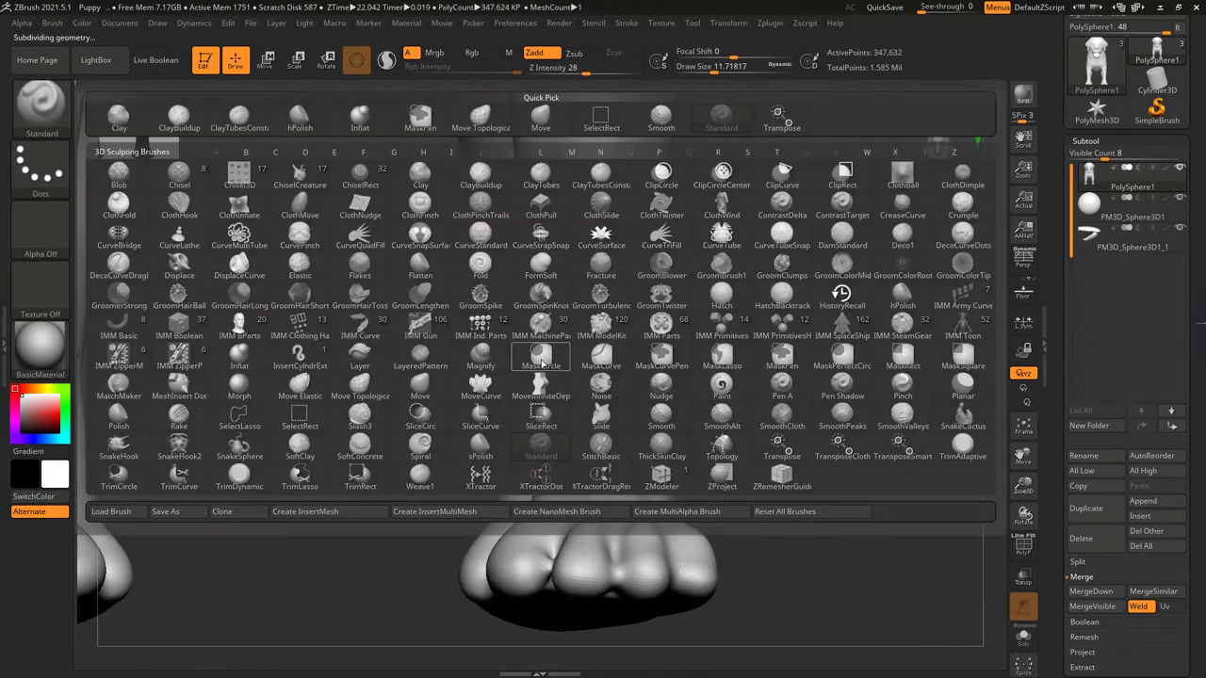
{"action": "key", "text": "m"}
{"action": "key", "text": "v"}
{"action": "mouse_move", "coordinate": [424, 396]}
{"action": "right_mouse_down"}
{"action": "mouse_move", "coordinate": [625, 371]}
{"action": "mouse_move", "coordinate": [766, 125]}
{"action": "right_mouse_up"}
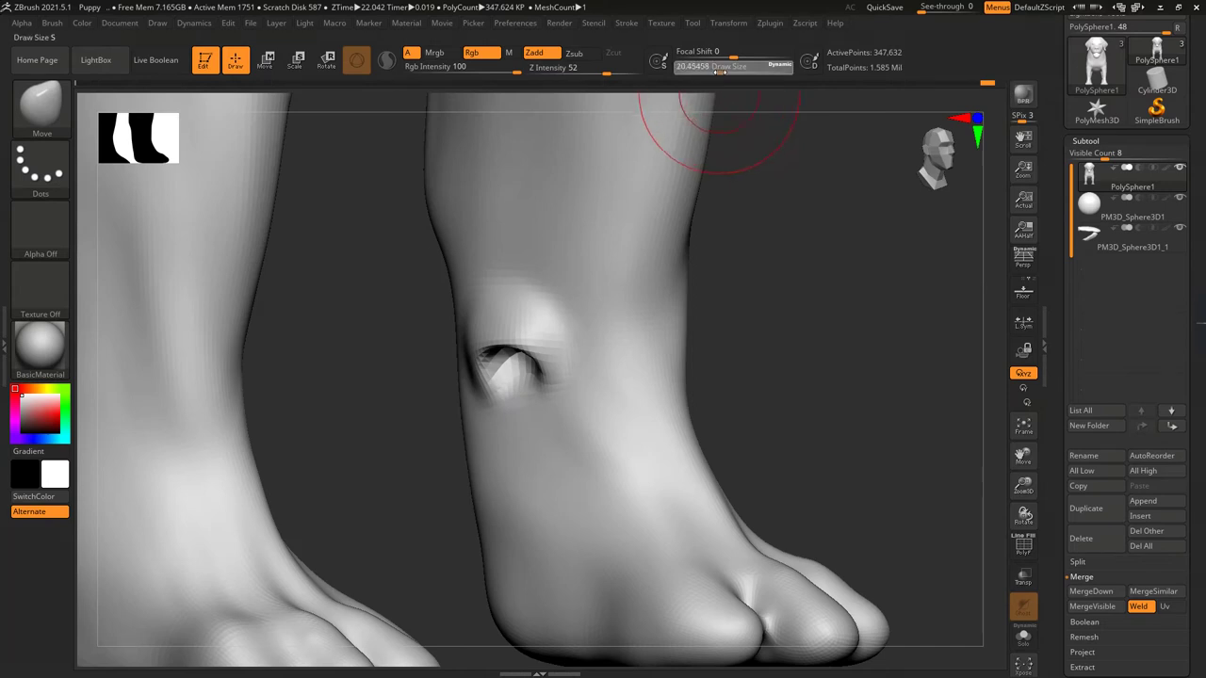
{"action": "right_click_drag", "start_coordinate": [694, 107], "coordinate": [476, 311]}
- Mask the skin above the leg hollow, then reshape and soften the crease there
{"action": "mouse_move", "coordinate": [506, 287]}
{"action": "left_mouse_down", "text": "ctrl"}
{"action": "mouse_move", "coordinate": [542, 259]}
{"action": "mouse_move", "coordinate": [471, 264]}
{"action": "left_mouse_up", "text": "ctrl"}
{"action": "right_click_drag", "start_coordinate": [409, 333], "coordinate": [439, 296]}
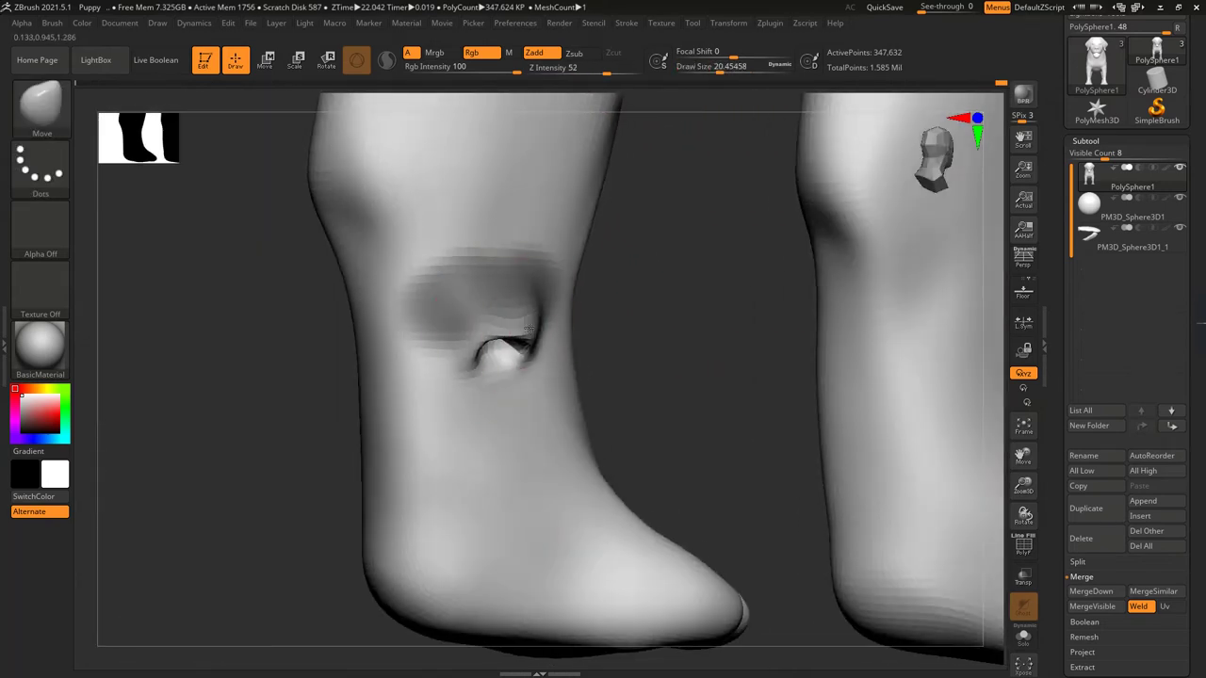
{"action": "mouse_move", "coordinate": [530, 328]}
{"action": "right_mouse_down"}
{"action": "mouse_move", "coordinate": [471, 325]}
{"action": "mouse_move", "coordinate": [603, 277]}
{"action": "right_mouse_up"}
{"action": "key", "text": "ctrl"}
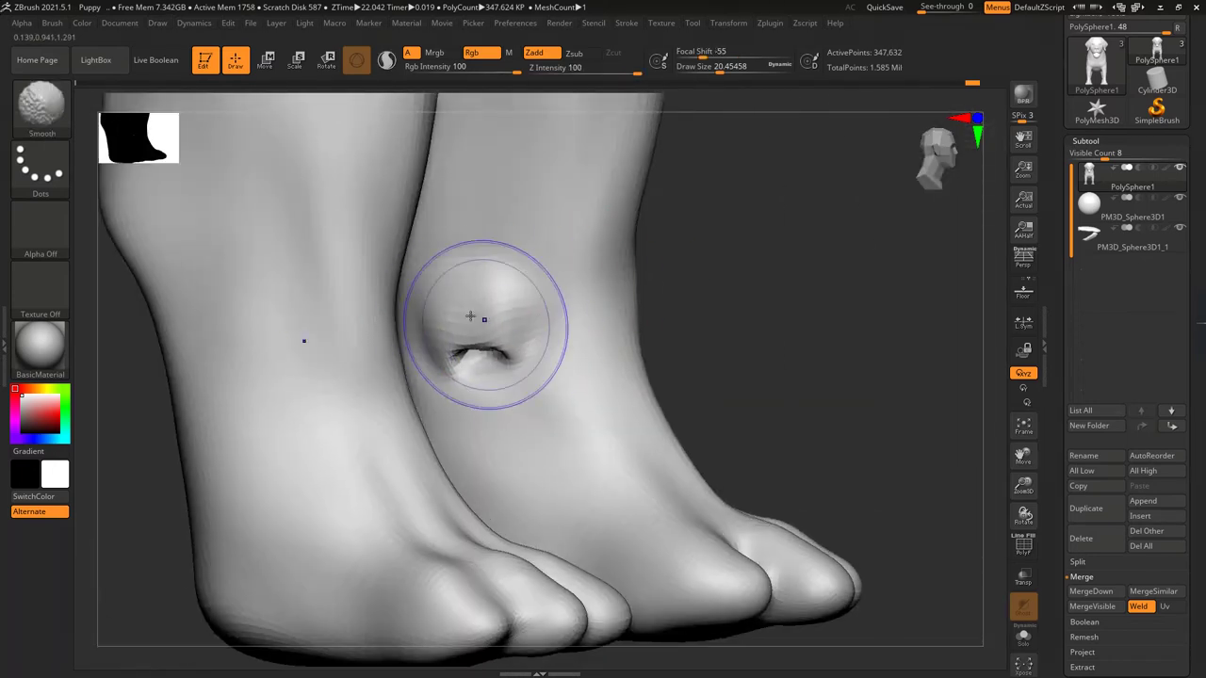
{"action": "mouse_move", "coordinate": [479, 315]}
{"action": "right_mouse_down"}
{"action": "mouse_move", "coordinate": [373, 348]}
{"action": "mouse_move", "coordinate": [694, 269]}
{"action": "mouse_move", "coordinate": [660, 148]}
{"action": "right_mouse_up"}
{"action": "key", "text": "["}
{"action": "key", "text": "["}
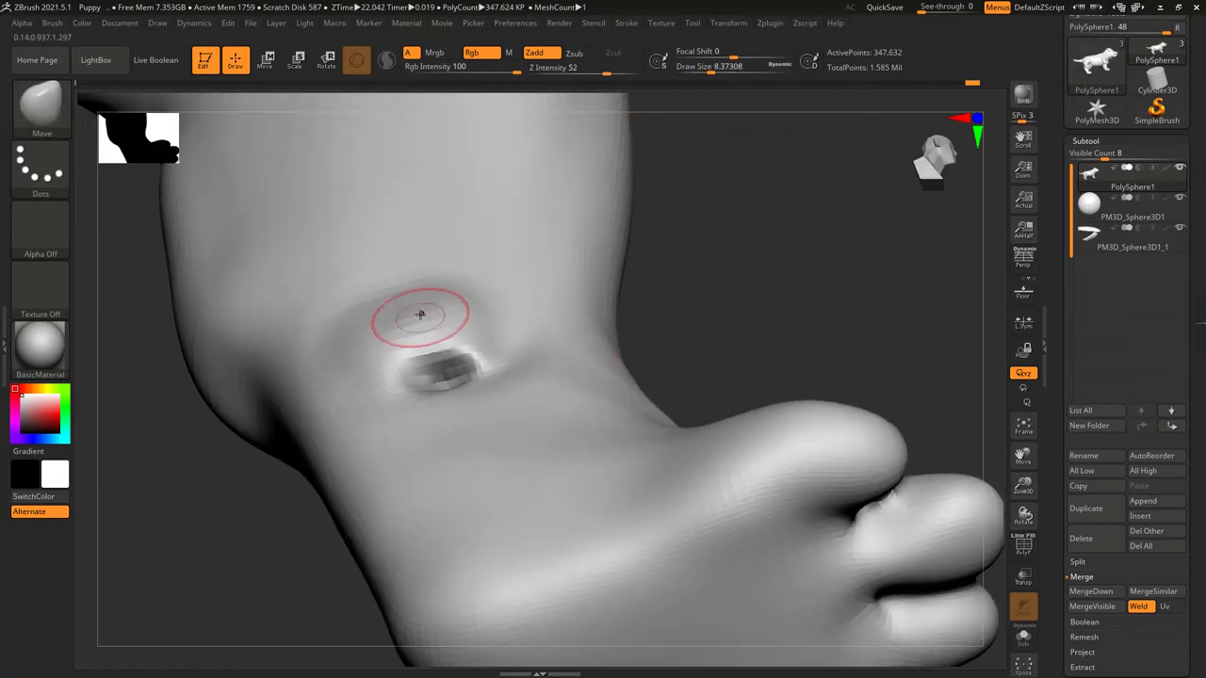
{"action": "left_click_drag", "start_coordinate": [395, 306], "coordinate": [439, 306], "text": "shift"}
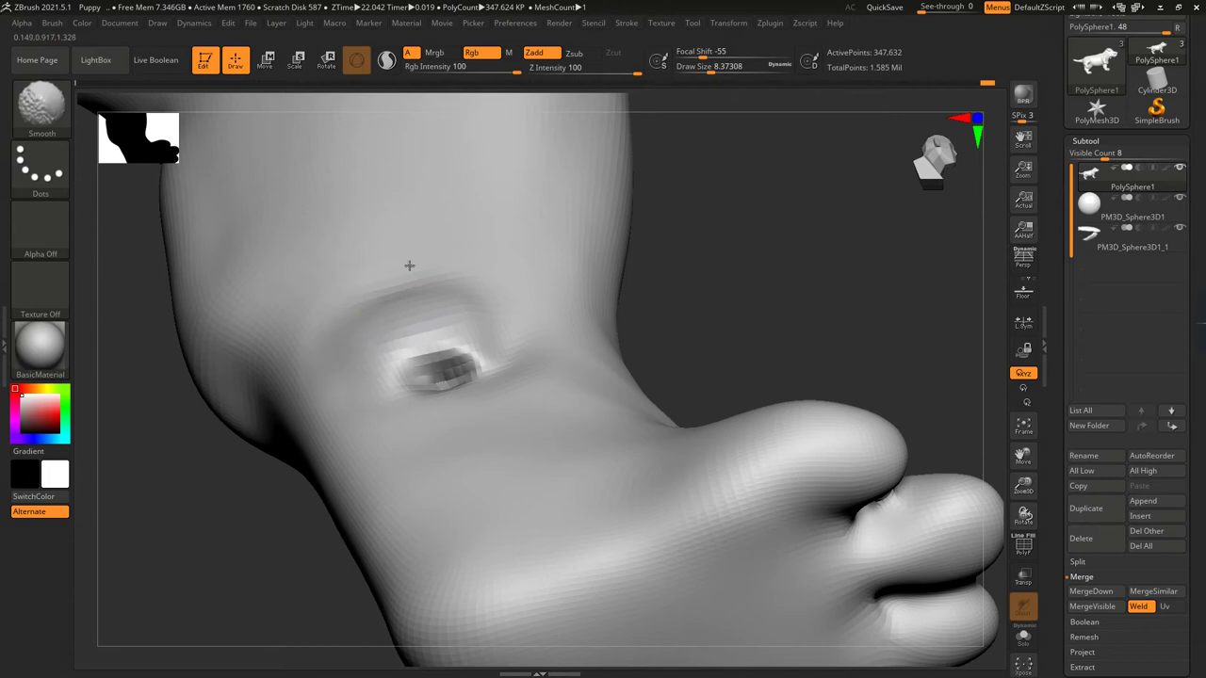
{"action": "right_click_drag", "start_coordinate": [486, 321], "coordinate": [424, 353]}
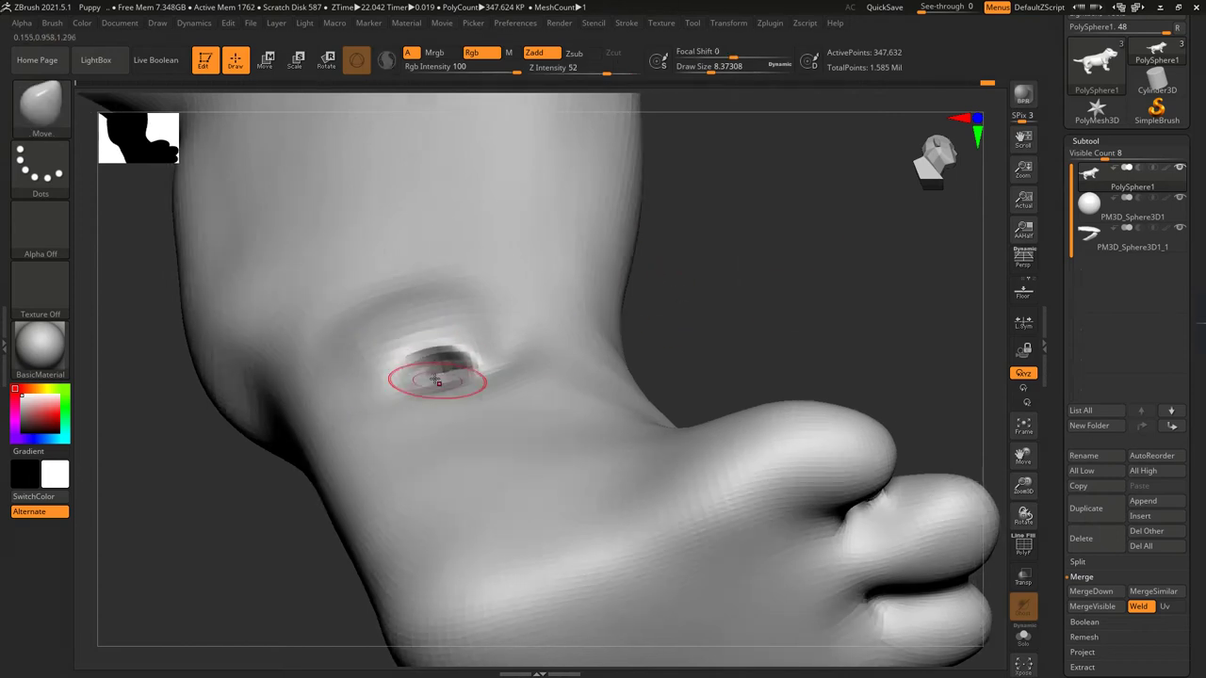
{"action": "right_click_drag", "start_coordinate": [423, 339], "coordinate": [332, 327]}
{"action": "right_click_drag", "start_coordinate": [396, 306], "coordinate": [487, 304]}
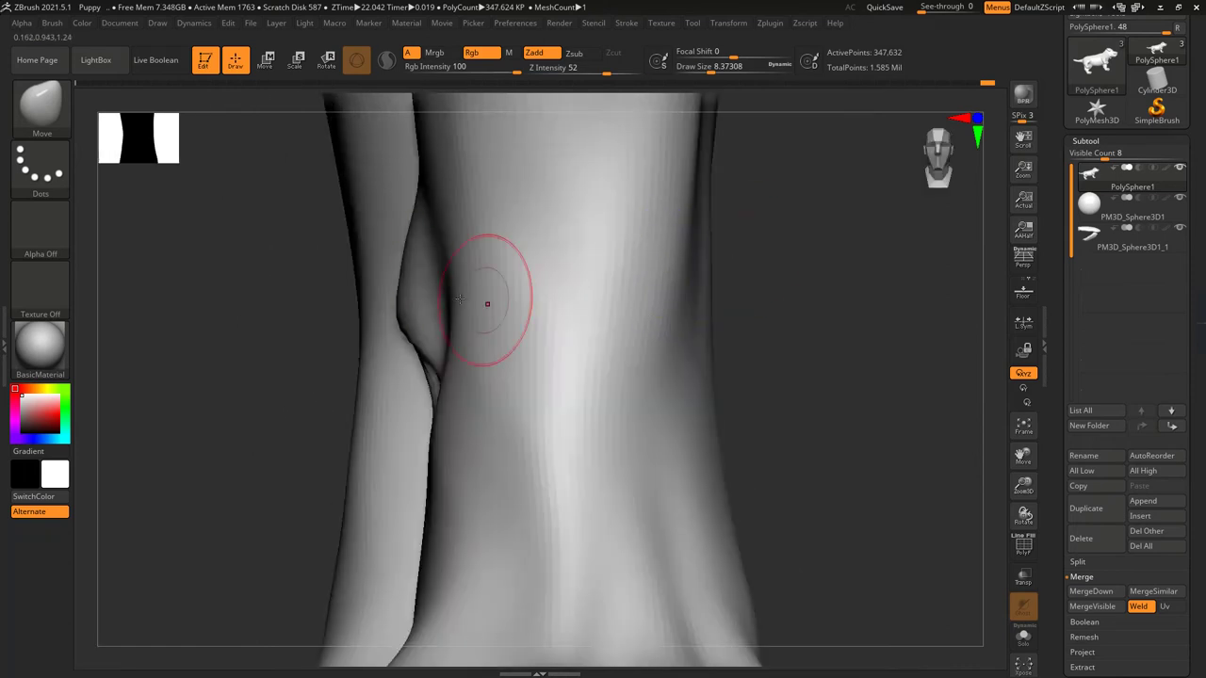
{"action": "right_click_drag", "start_coordinate": [405, 266], "coordinate": [364, 291]}
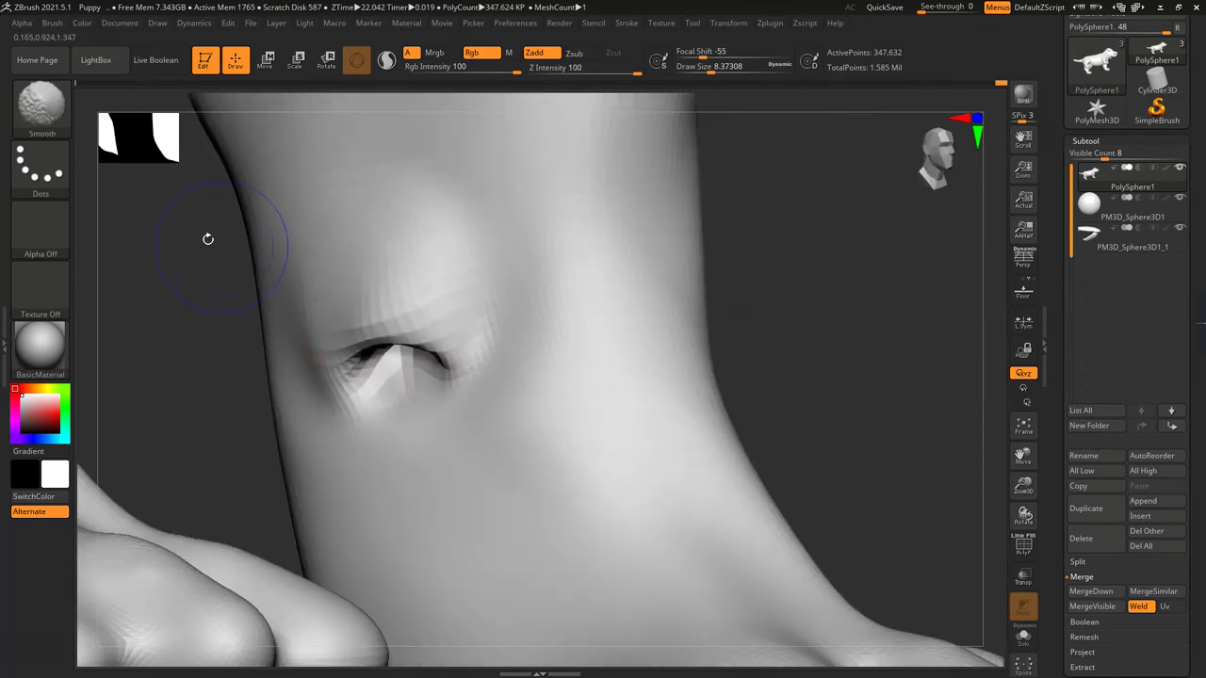
- Subdivide to about 1.39 million points, add Standard strokes above the crease, and smooth
{"action": "key", "text": "ctrl+d"}
{"action": "key", "text": "b"}
{"action": "key", "text": "t"}
{"action": "right_click_drag", "start_coordinate": [820, 289], "coordinate": [465, 272]}
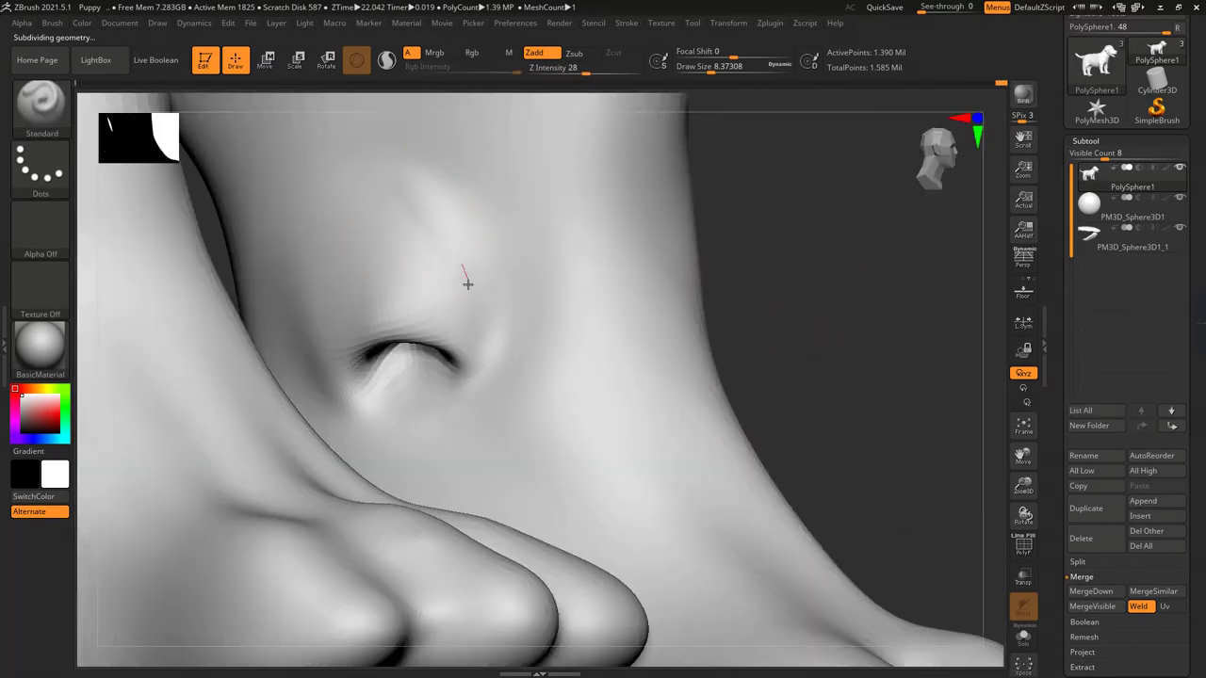
{"action": "mouse_move", "coordinate": [465, 272]}
{"action": "left_mouse_down"}
{"action": "mouse_move", "coordinate": [368, 169]}
{"action": "mouse_move", "coordinate": [336, 286]}
{"action": "mouse_move", "coordinate": [302, 179]}
{"action": "mouse_move", "coordinate": [325, 311]}
{"action": "mouse_move", "coordinate": [336, 175]}
{"action": "mouse_move", "coordinate": [344, 248]}
{"action": "mouse_move", "coordinate": [396, 256]}
{"action": "left_mouse_up"}
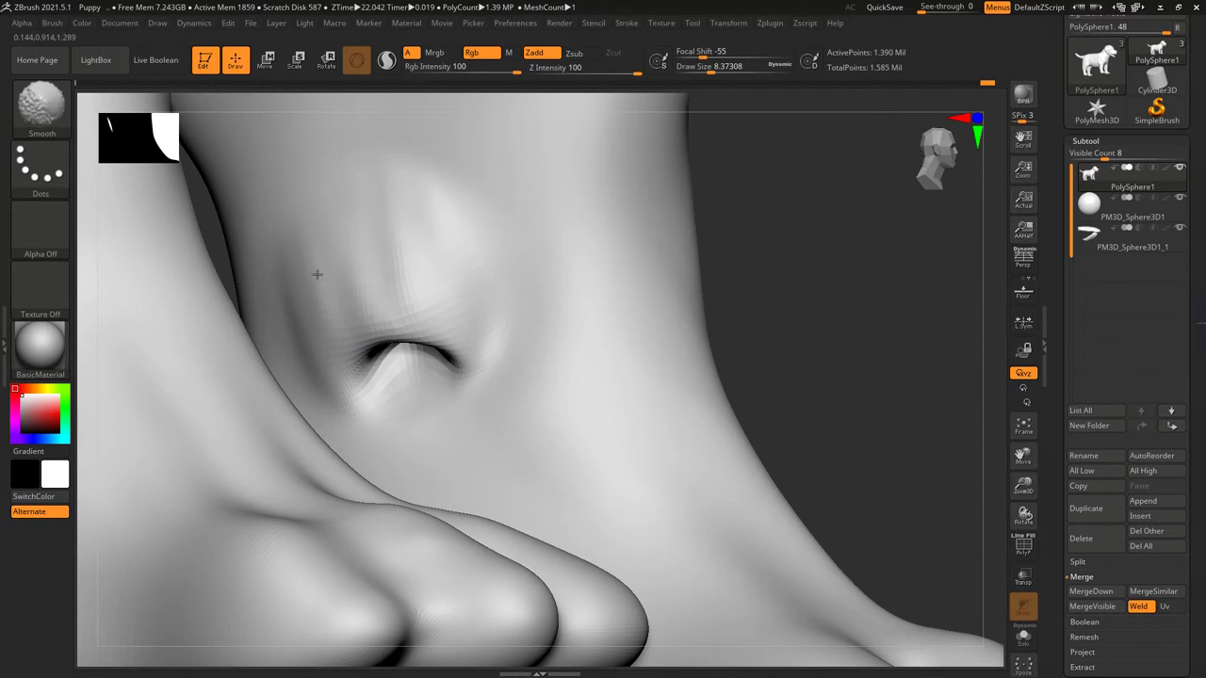
{"action": "right_click_drag", "start_coordinate": [486, 324], "coordinate": [505, 337]}
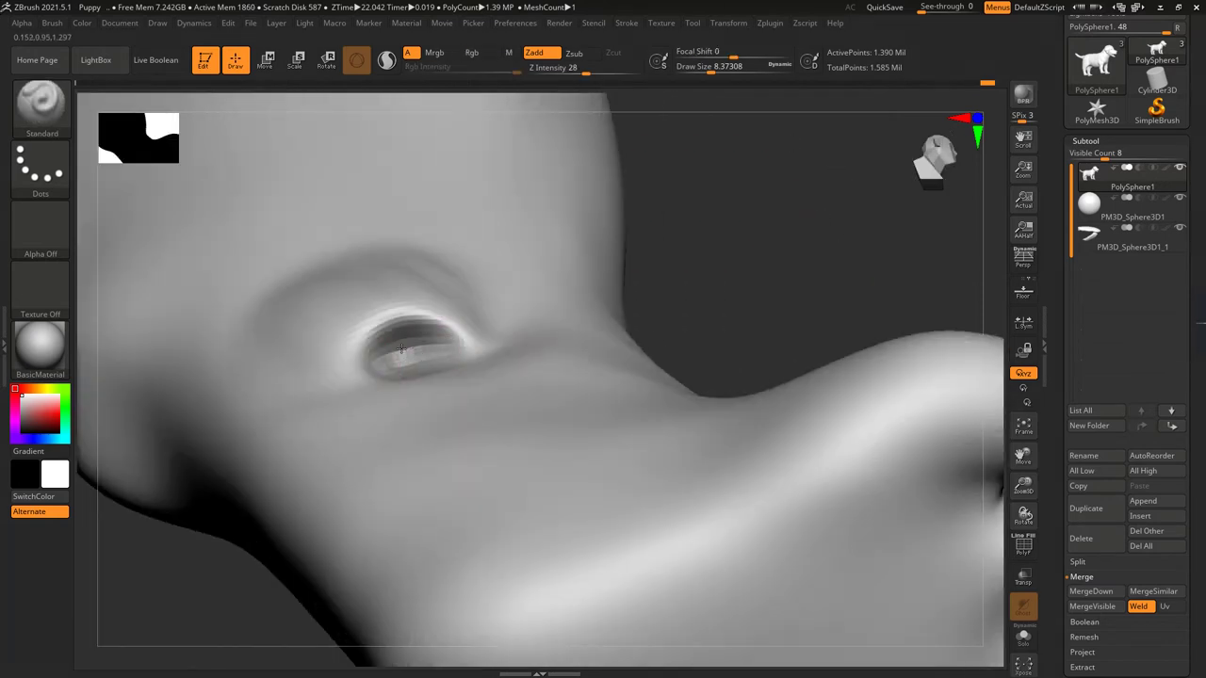
{"action": "mouse_move", "coordinate": [417, 350]}
{"action": "right_mouse_down"}
{"action": "mouse_move", "coordinate": [490, 325]}
{"action": "mouse_move", "coordinate": [653, 310]}
{"action": "mouse_move", "coordinate": [517, 298]}
{"action": "right_mouse_up"}
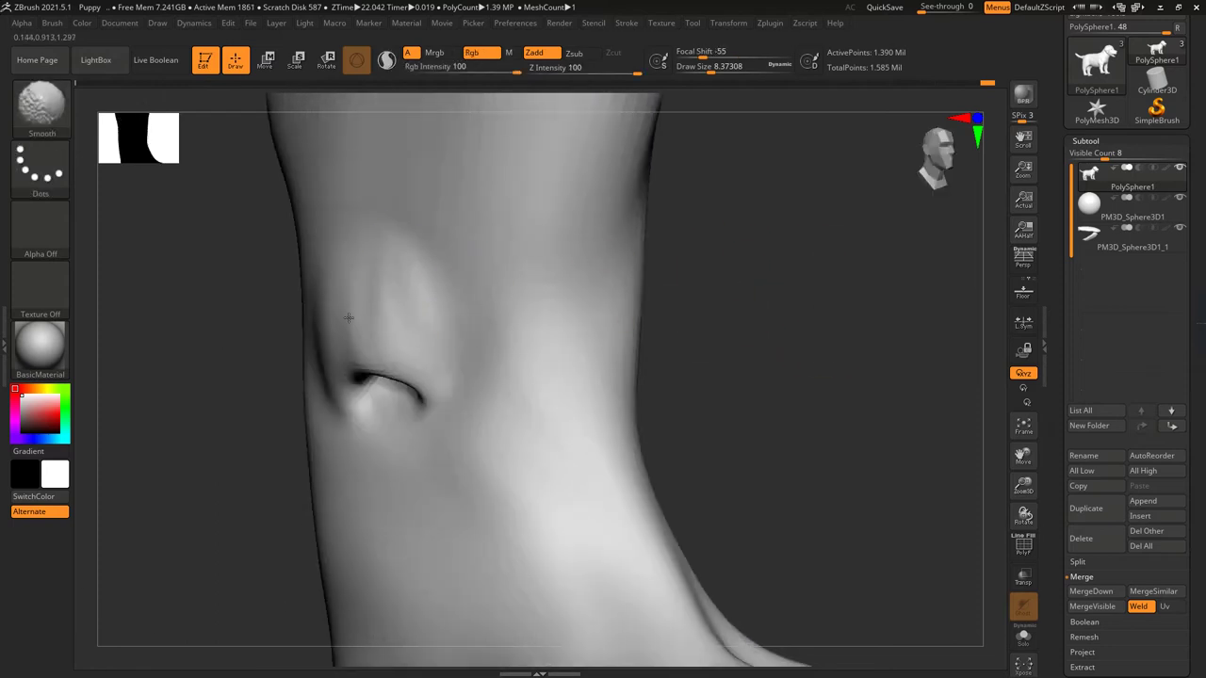
{"action": "right_click_drag", "start_coordinate": [348, 318], "coordinate": [314, 377], "text": "shift"}
{"action": "mouse_move", "coordinate": [444, 295]}
{"action": "right_mouse_down", "text": "shift"}
{"action": "mouse_move", "coordinate": [443, 367]}
{"action": "mouse_move", "coordinate": [716, 363]}
{"action": "mouse_move", "coordinate": [737, 348]}
{"action": "mouse_move", "coordinate": [750, 252]}
{"action": "right_mouse_up", "text": "shift"}
- With the Move brush enlarged to about 35, push the chest, shoulder and front leg forms
{"action": "key", "text": "b"}
{"action": "key", "text": "m"}
{"action": "left_click", "coordinate": [420, 382]}
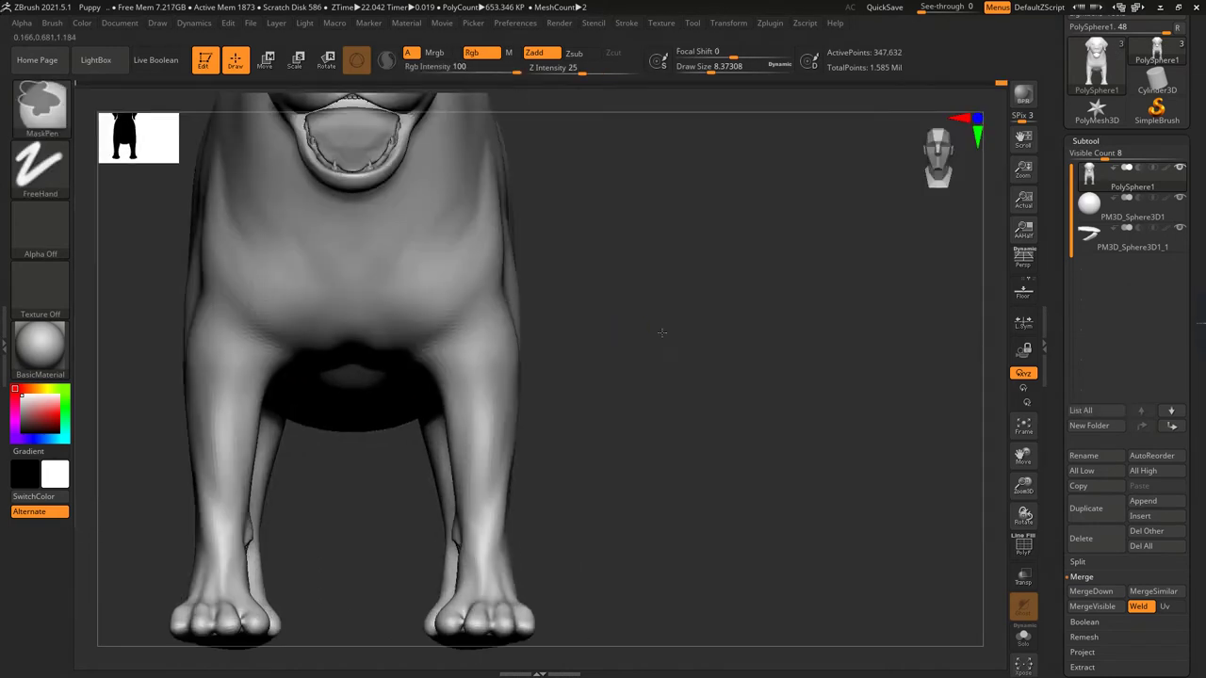
{"action": "left_click_drag", "start_coordinate": [702, 72], "coordinate": [718, 74]}
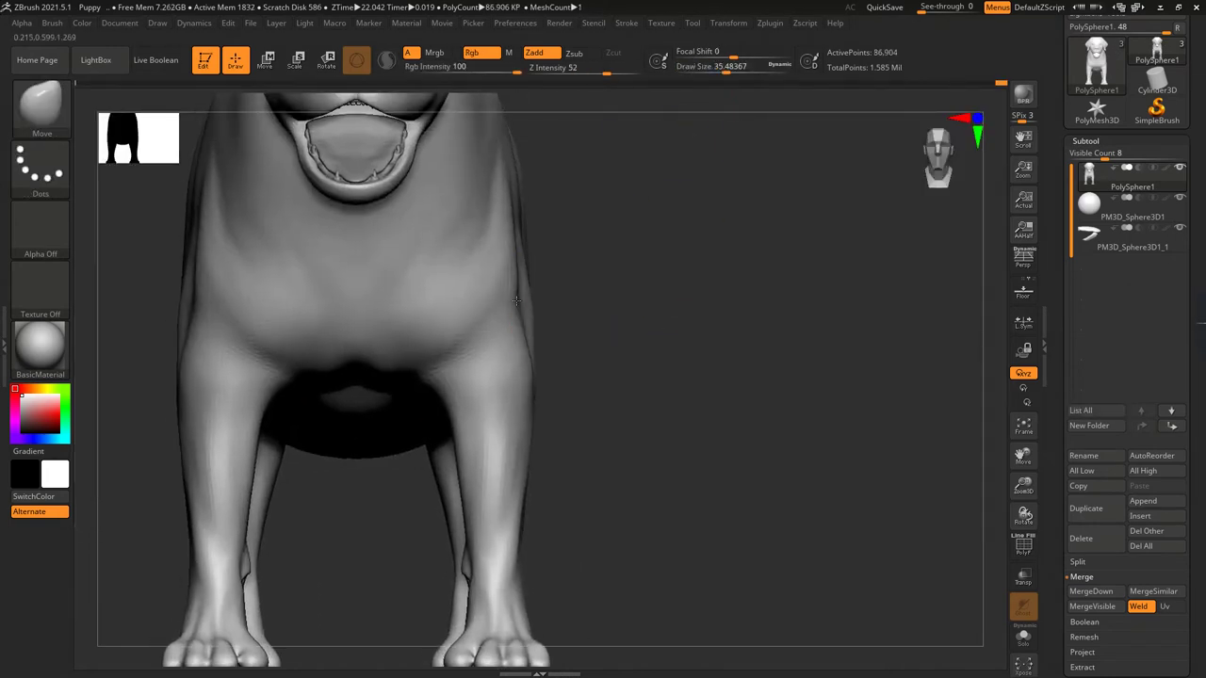
{"action": "mouse_move", "coordinate": [516, 299]}
{"action": "right_mouse_down"}
{"action": "mouse_move", "coordinate": [573, 306]}
{"action": "mouse_move", "coordinate": [587, 337]}
{"action": "mouse_move", "coordinate": [560, 275]}
{"action": "right_mouse_up"}
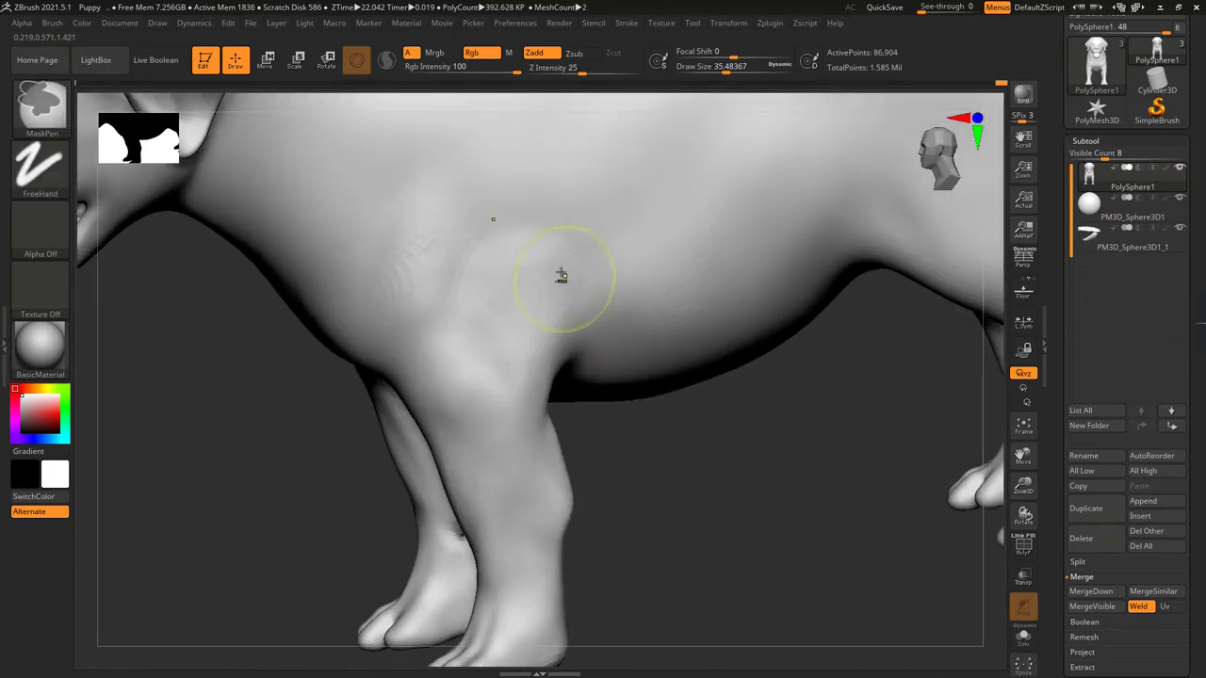
{"action": "mouse_move", "coordinate": [540, 329]}
{"action": "right_mouse_down"}
{"action": "mouse_move", "coordinate": [592, 423]}
{"action": "mouse_move", "coordinate": [583, 296]}
{"action": "right_mouse_up"}
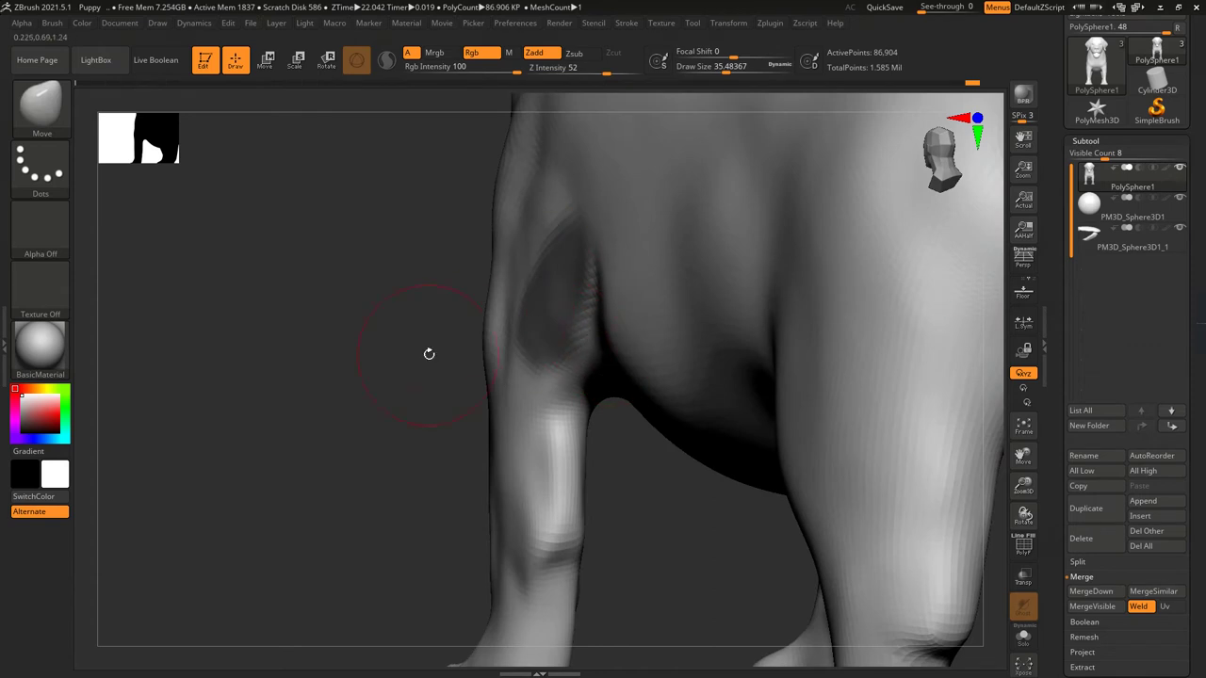
{"action": "mouse_move", "coordinate": [428, 353]}
{"action": "right_mouse_down"}
{"action": "mouse_move", "coordinate": [565, 236]}
{"action": "mouse_move", "coordinate": [681, 175]}
{"action": "right_mouse_up"}
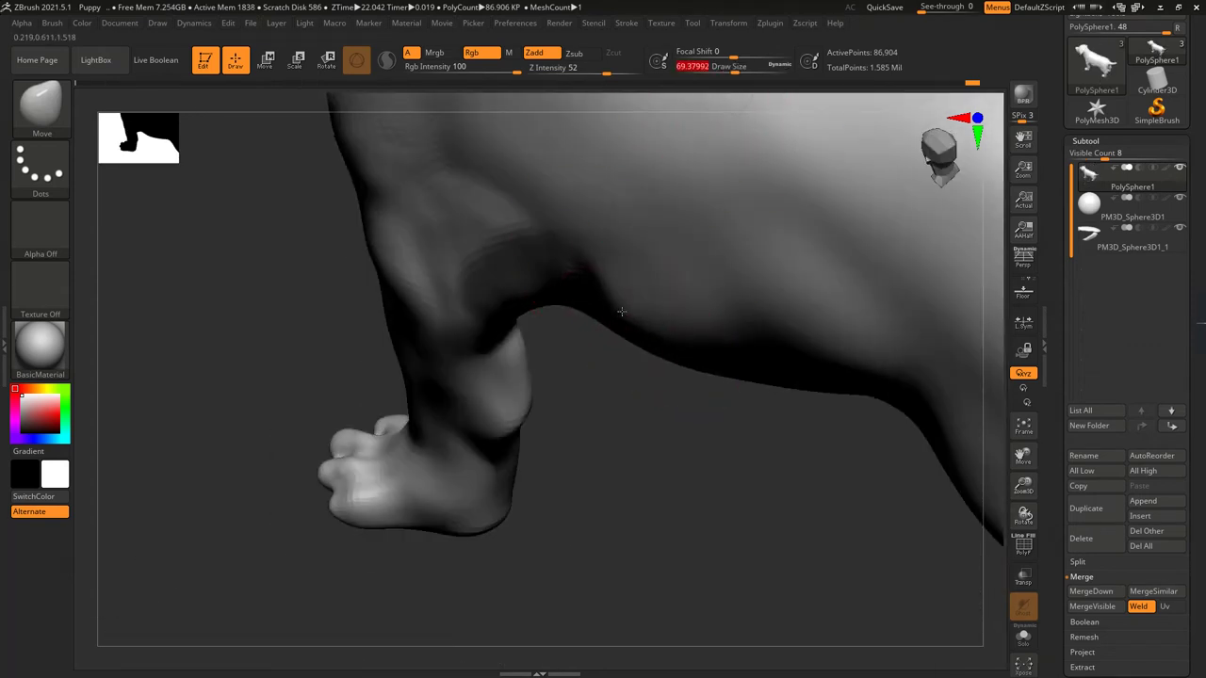
{"action": "mouse_move", "coordinate": [621, 310]}
{"action": "right_mouse_down"}
{"action": "mouse_move", "coordinate": [603, 283]}
{"action": "mouse_move", "coordinate": [626, 315]}
{"action": "mouse_move", "coordinate": [606, 255]}
{"action": "right_mouse_up"}
{"action": "right_click_drag", "start_coordinate": [659, 312], "coordinate": [713, 232]}
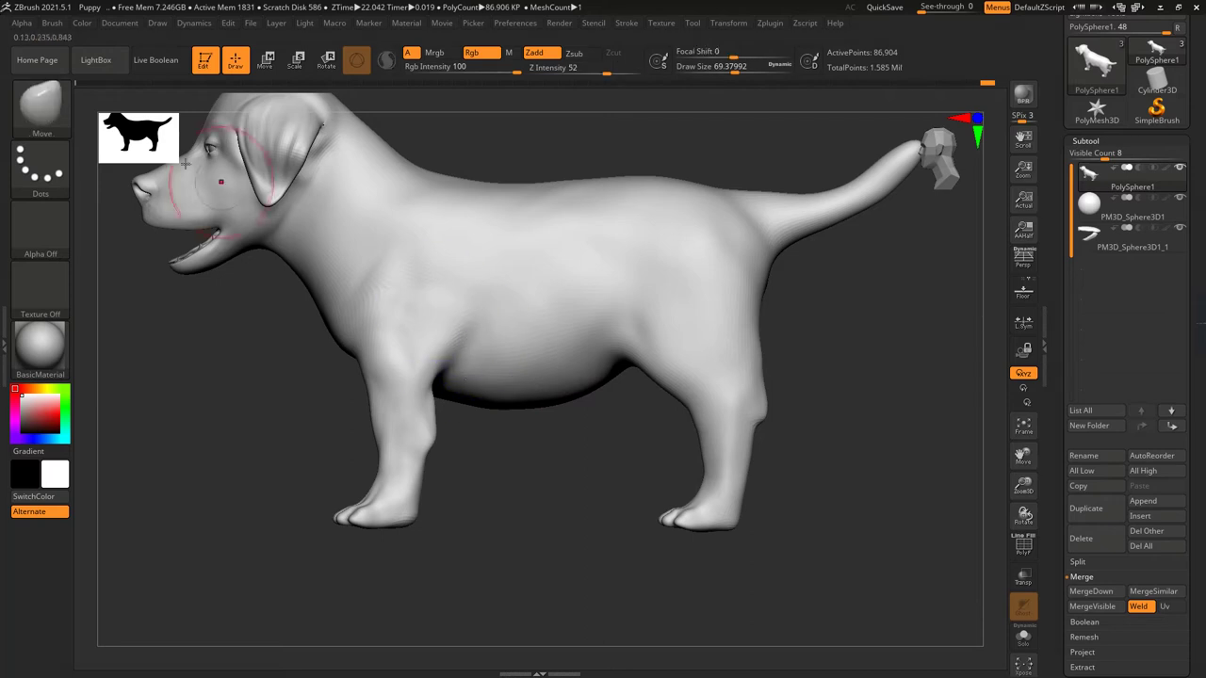
- Select the DamStandard brush for carving creases
{"action": "key", "text": "b"}
{"action": "key", "text": "d"}
{"action": "key", "text": "s"}
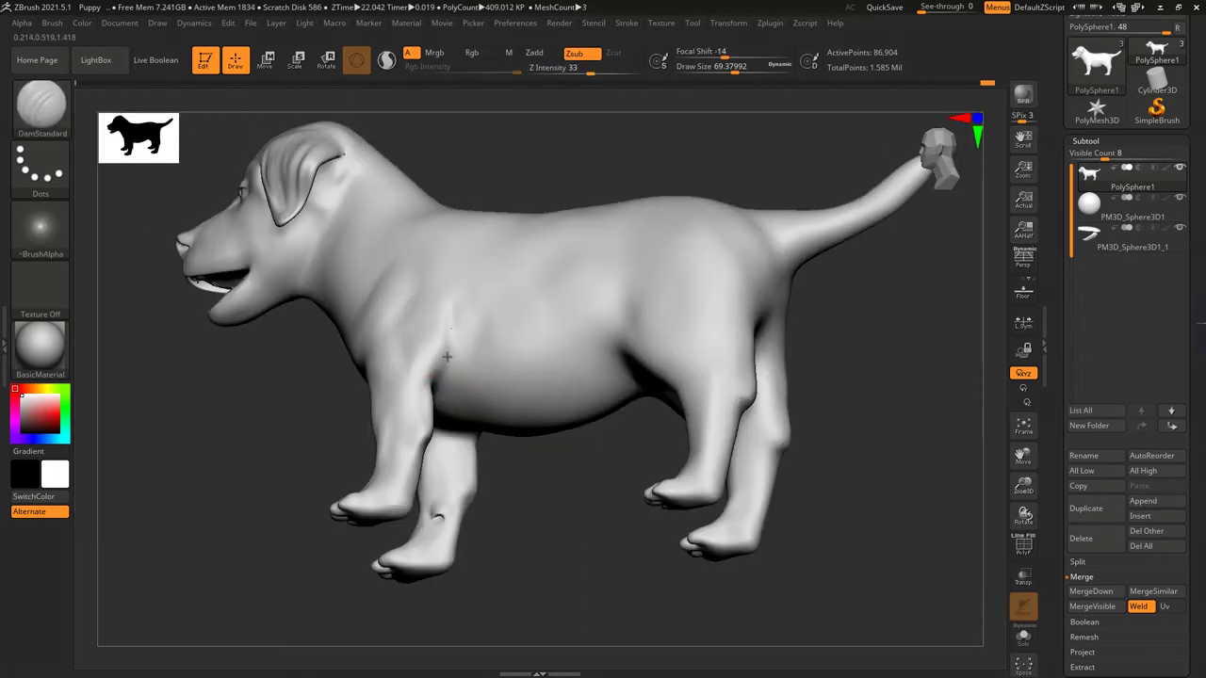
- Cut DamStandard creases along the chest, belly and leg joints, subdivide with Ctrl+D, and smooth them
{"action": "left_click_drag", "start_coordinate": [451, 307], "coordinate": [490, 377]}
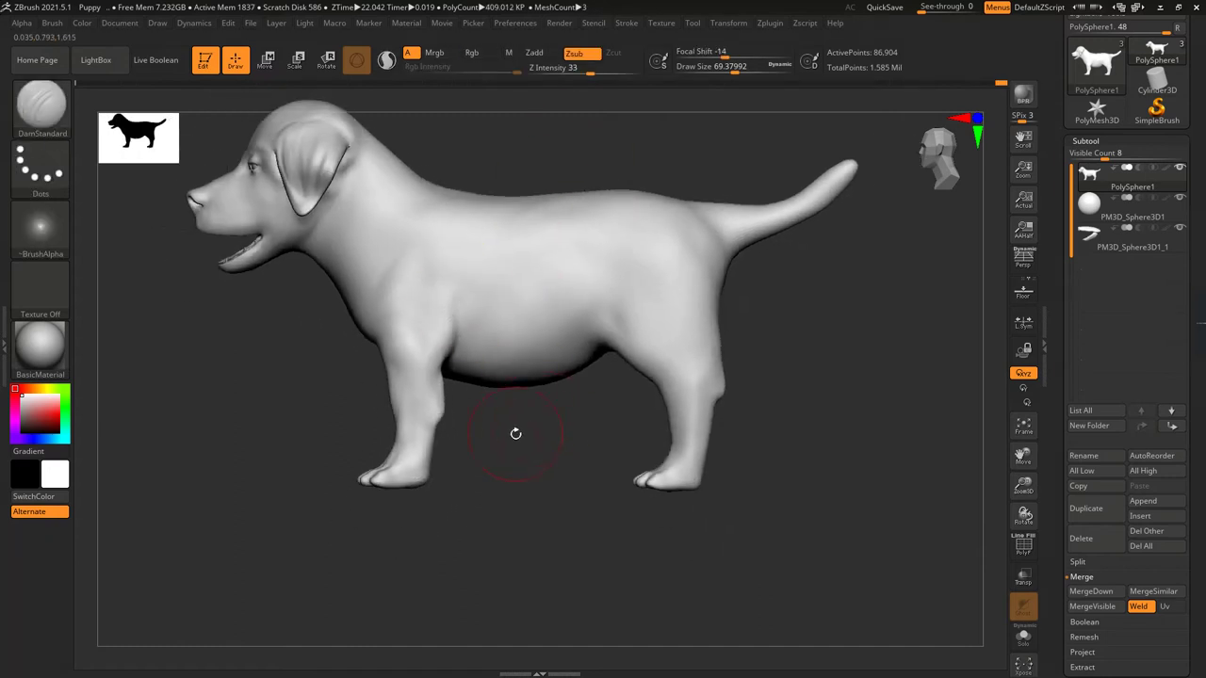
{"action": "left_click_drag", "start_coordinate": [511, 431], "coordinate": [942, 396], "text": "alt"}
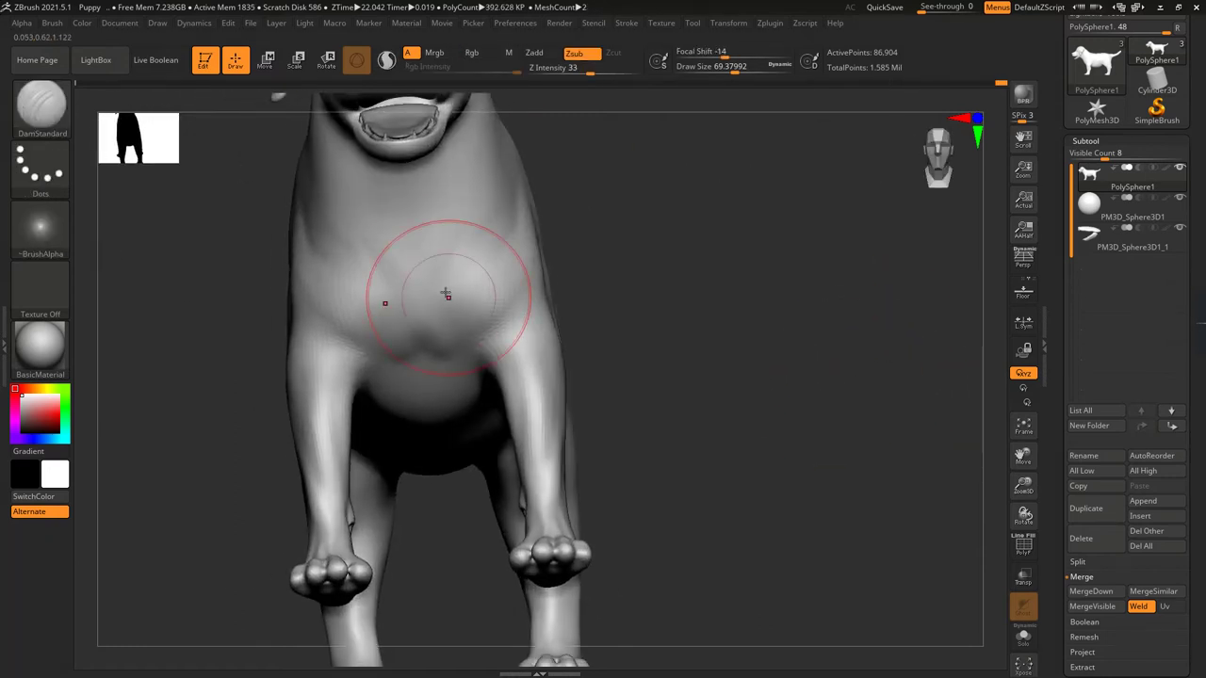
{"action": "right_click_drag", "start_coordinate": [444, 292], "coordinate": [447, 347]}
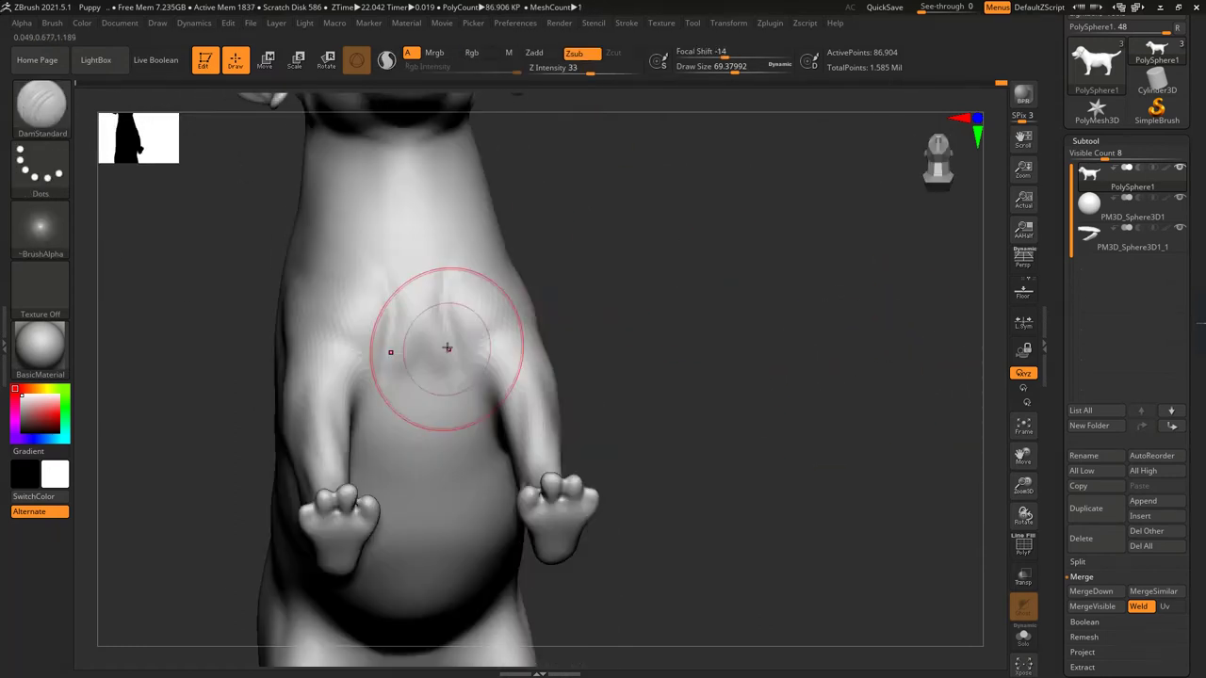
{"action": "right_click_drag", "start_coordinate": [636, 276], "coordinate": [411, 283]}
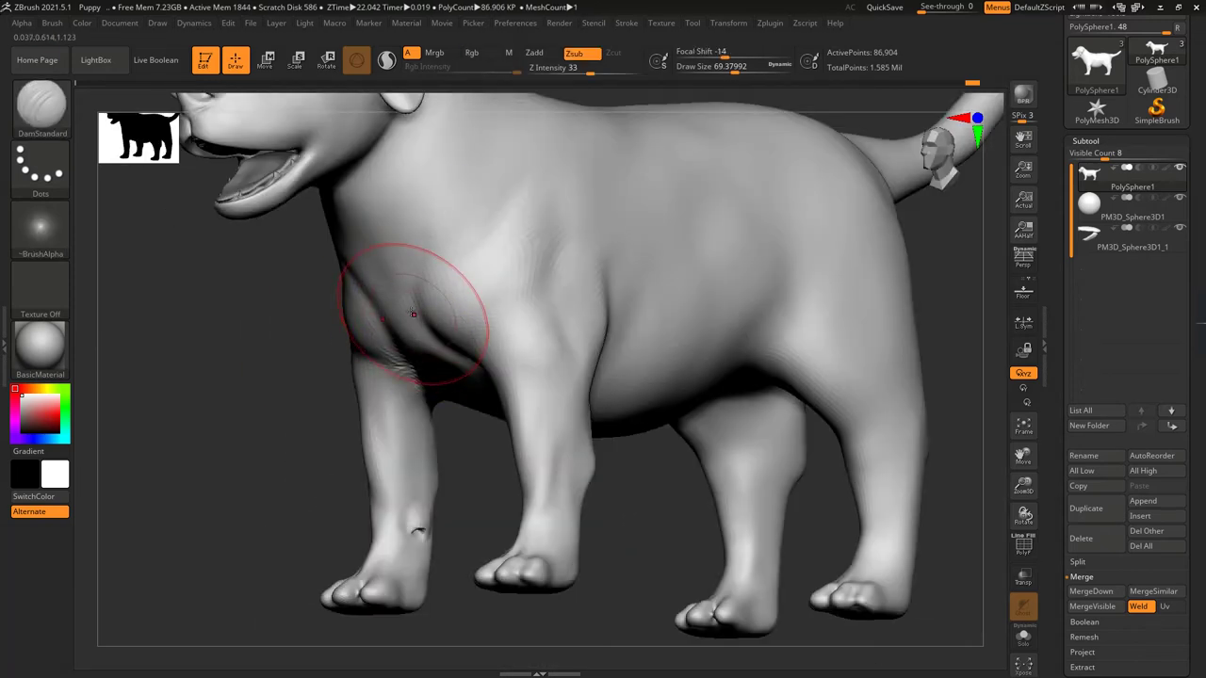
{"action": "key", "text": "ctrl+d"}
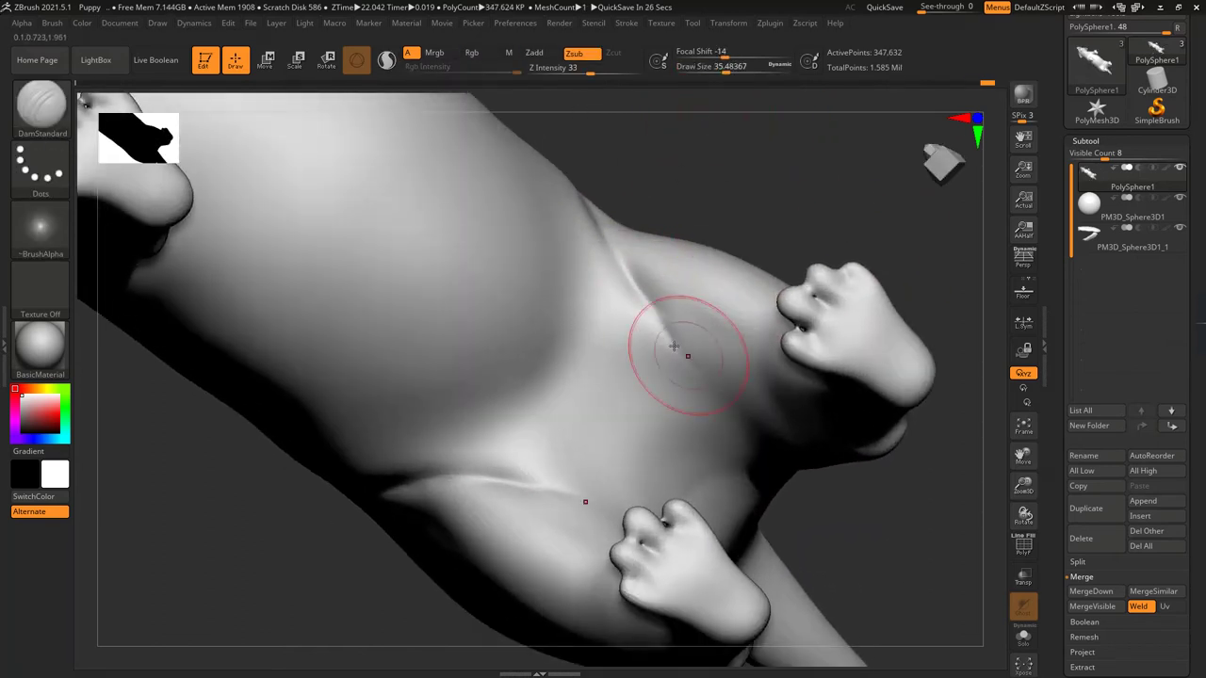
{"action": "key", "text": "shift"}
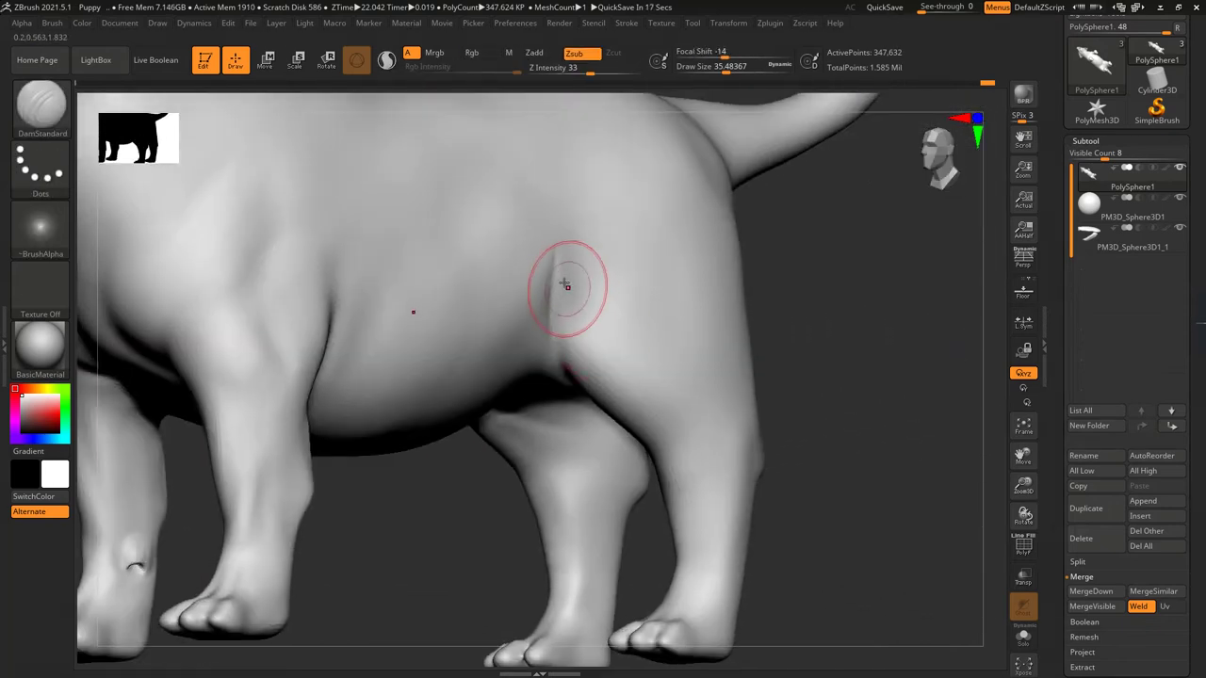
{"action": "key", "text": "shift"}
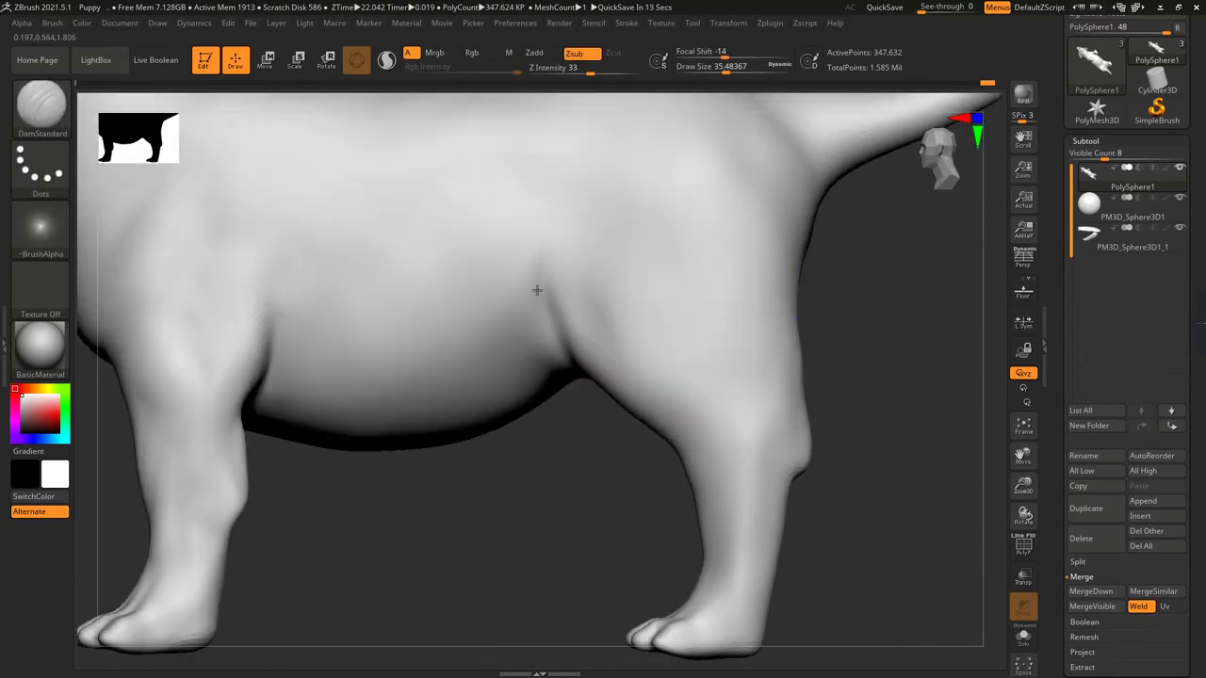
{"action": "key", "text": "shift"}
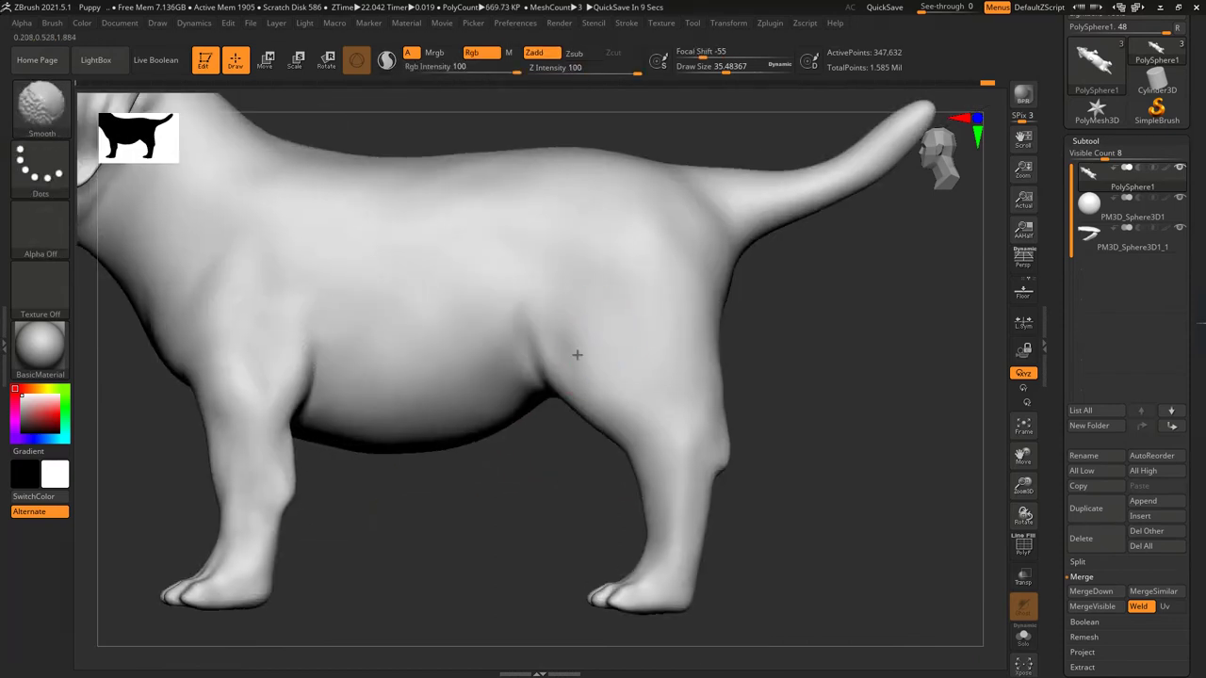
{"action": "key", "text": "shift"}
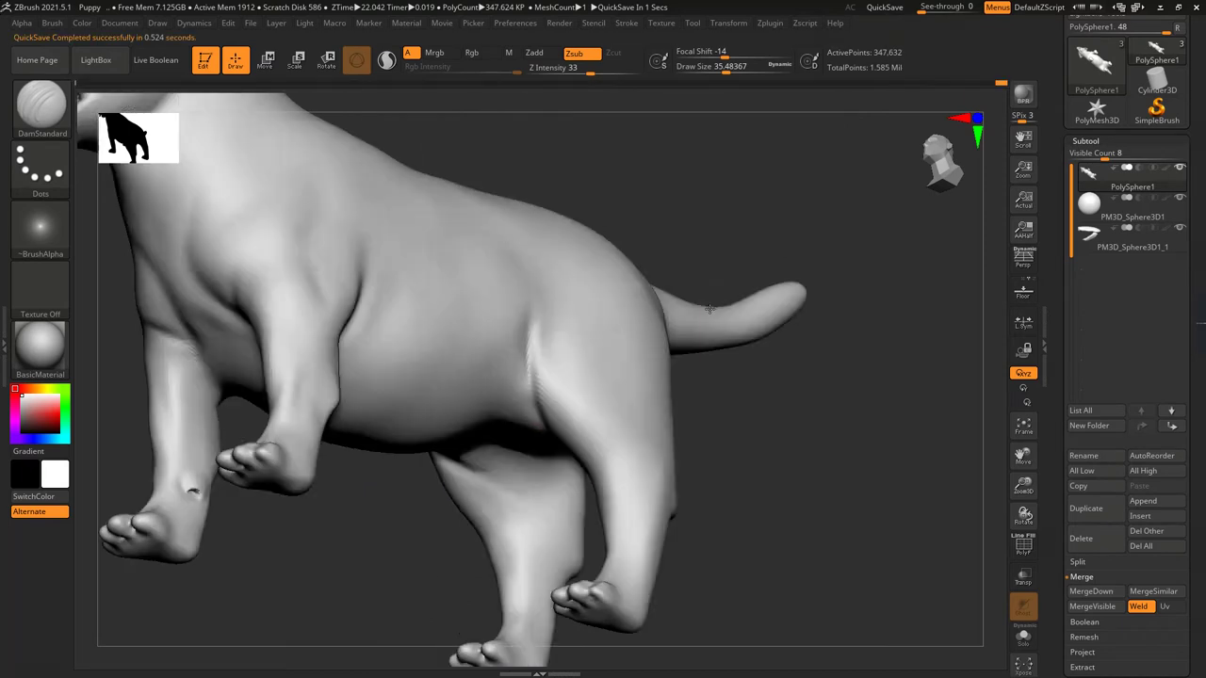
{"action": "key", "text": "shift"}
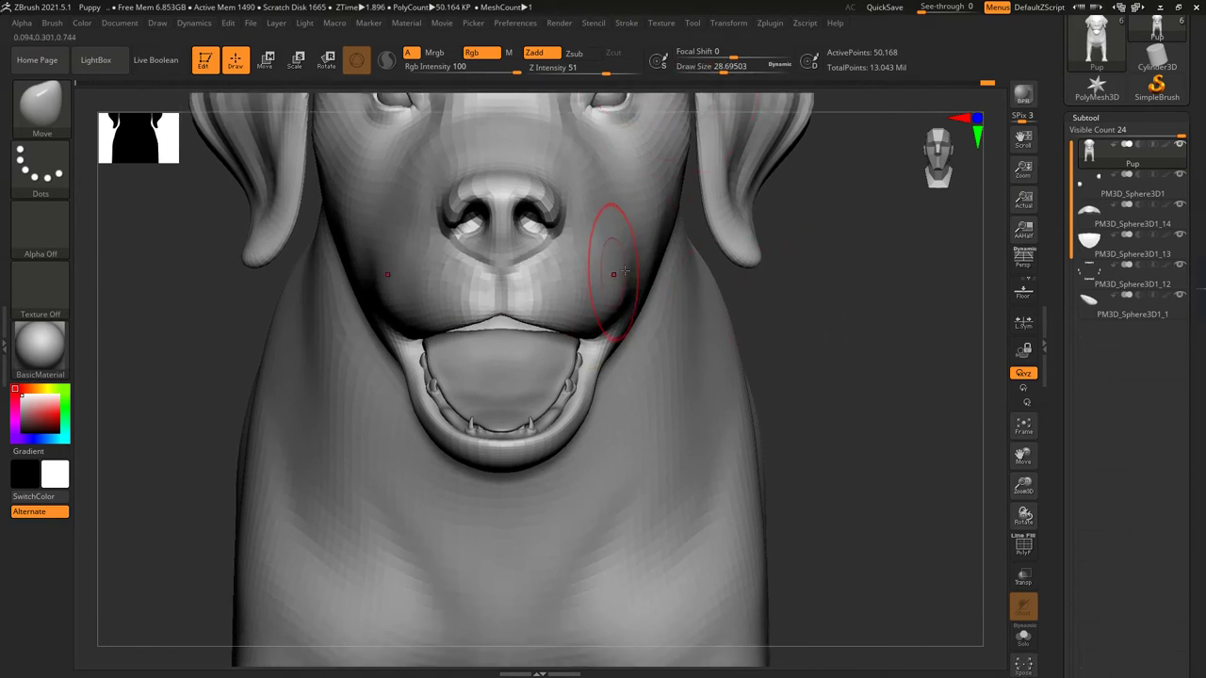
- Push the nostril shapes outward with the Move brush and smooth the nose underside
{"action": "right_click_drag", "start_coordinate": [623, 272], "coordinate": [632, 283]}
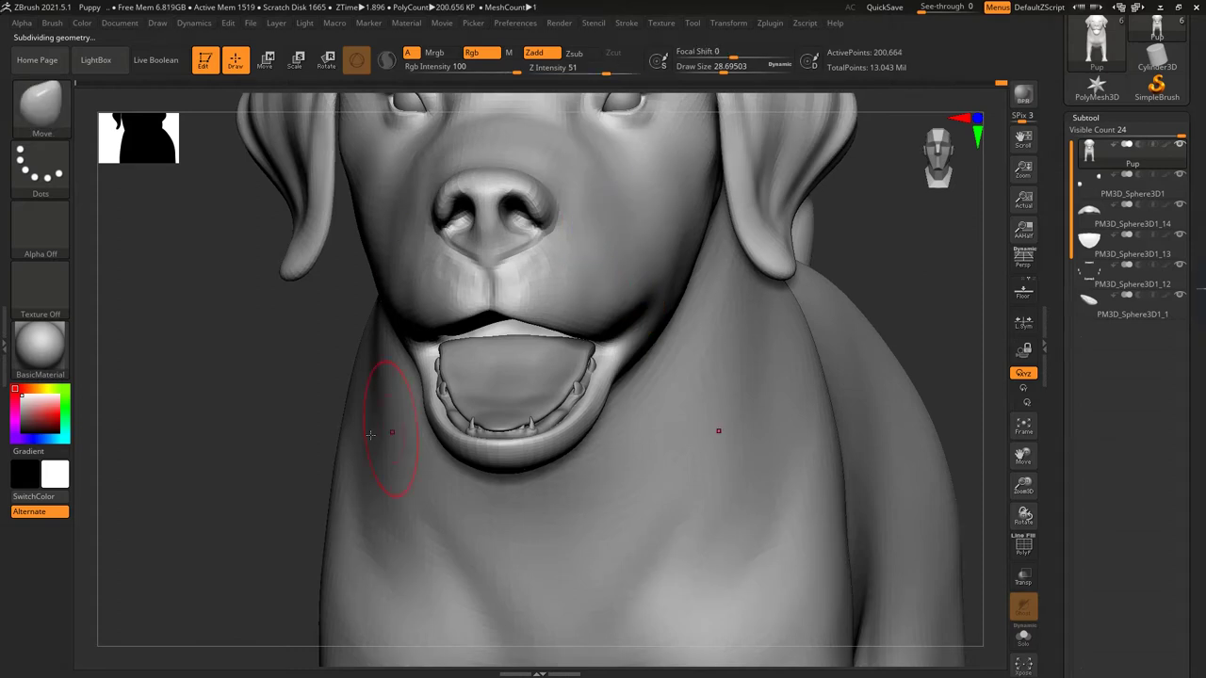
{"action": "right_click_drag", "start_coordinate": [370, 434], "coordinate": [328, 463]}
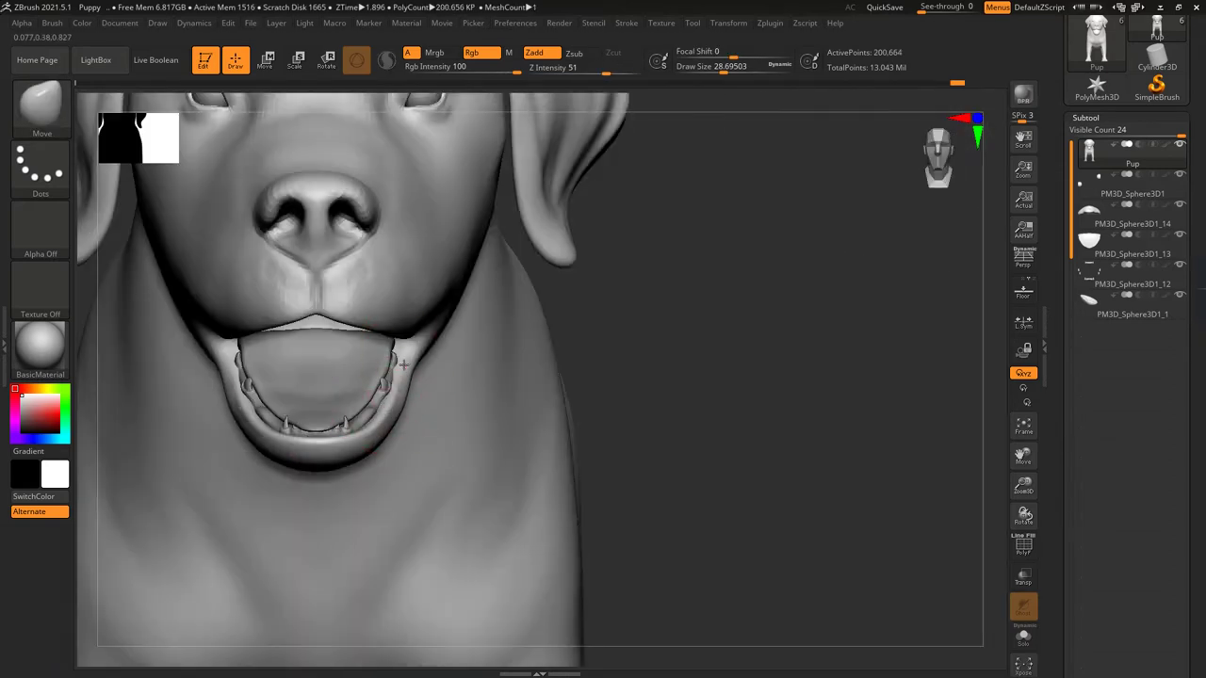
{"action": "right_click_drag", "start_coordinate": [377, 423], "coordinate": [467, 457]}
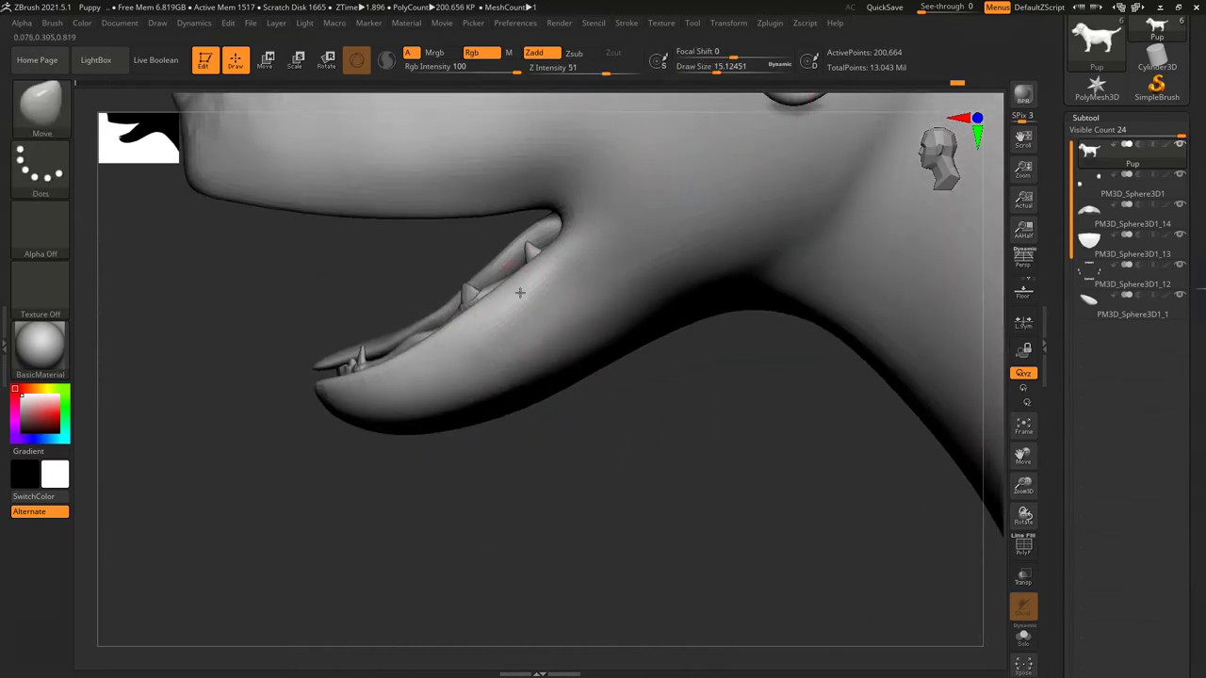
{"action": "right_click_drag", "start_coordinate": [401, 374], "coordinate": [323, 383]}
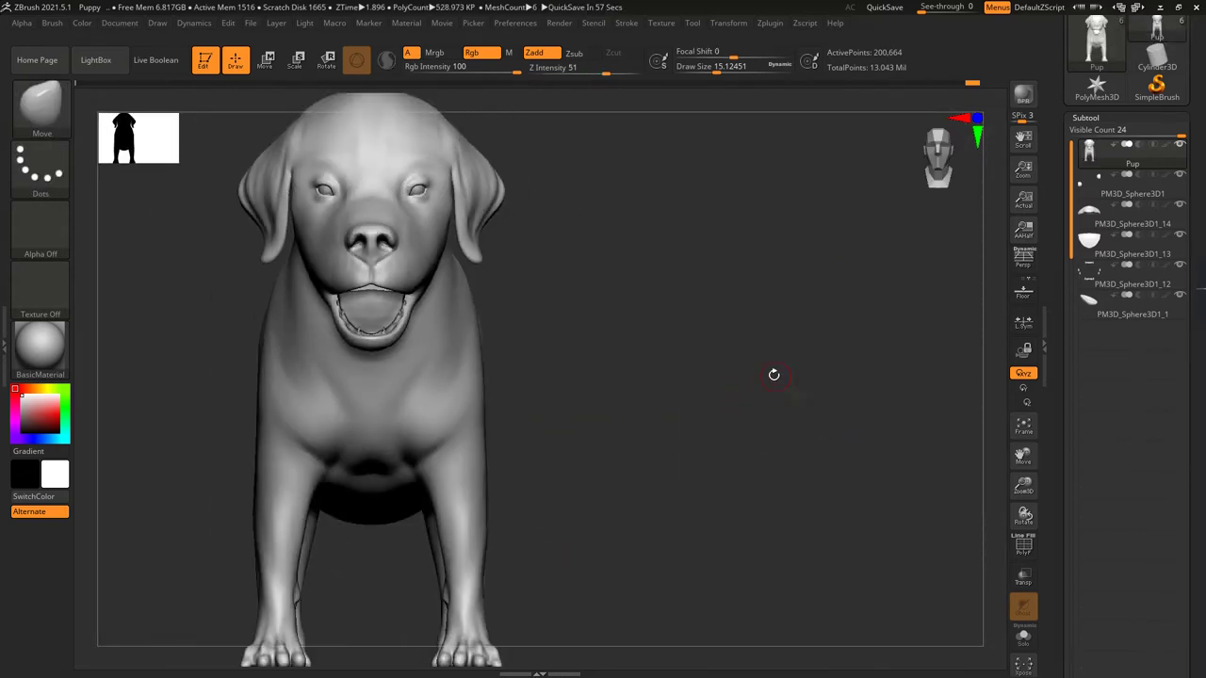
{"action": "mouse_move", "coordinate": [773, 374]}
{"action": "right_mouse_down"}
{"action": "mouse_move", "coordinate": [646, 334]}
{"action": "mouse_move", "coordinate": [895, 401]}
{"action": "mouse_move", "coordinate": [613, 229]}
{"action": "right_mouse_up"}
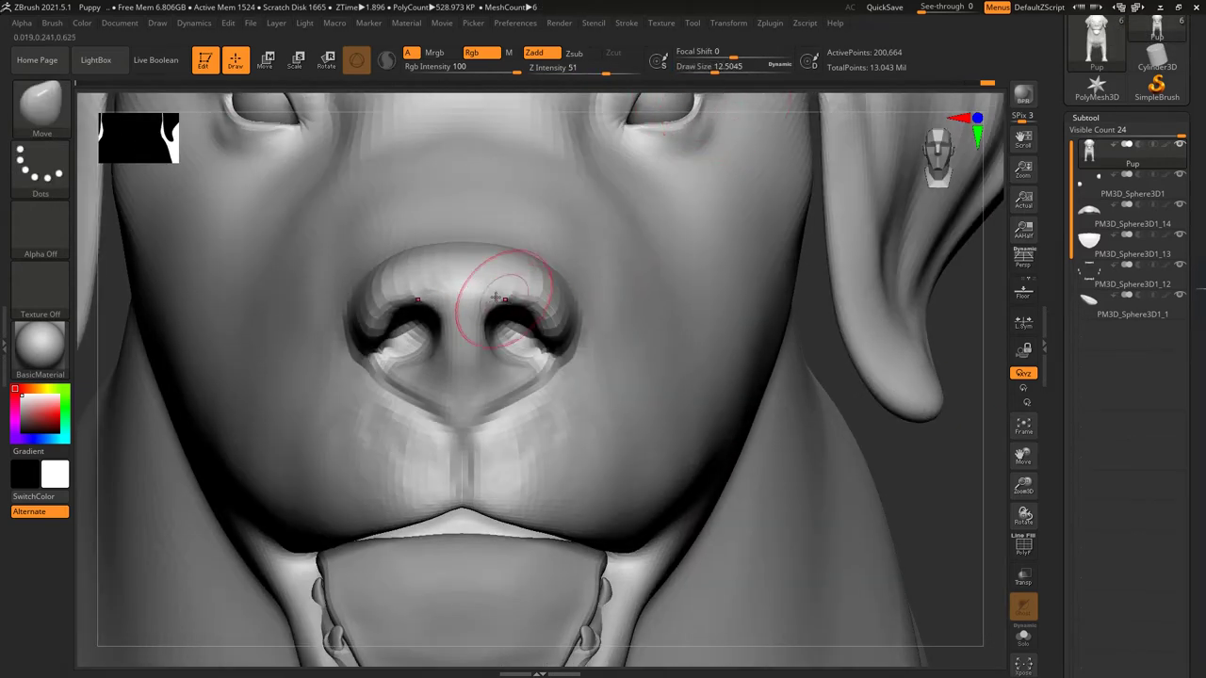
{"action": "left_click_drag", "start_coordinate": [495, 298], "coordinate": [525, 307]}
{"action": "right_click_drag", "start_coordinate": [906, 453], "coordinate": [498, 255]}
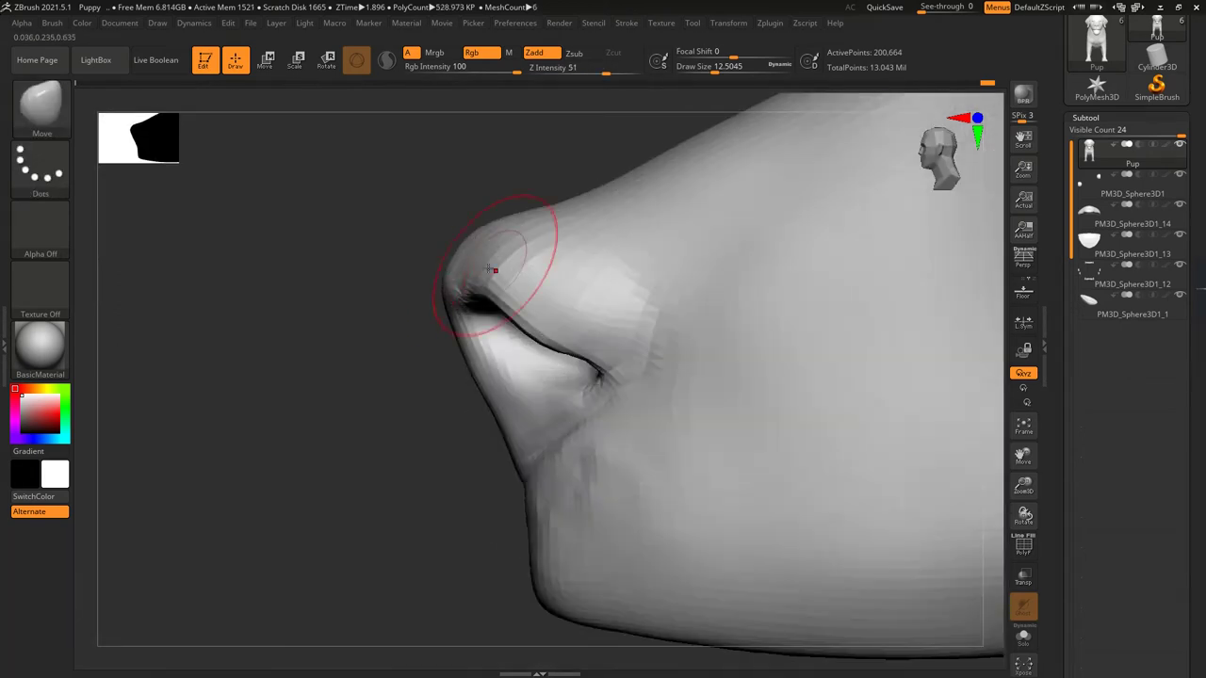
{"action": "mouse_move", "coordinate": [412, 295]}
{"action": "right_mouse_down"}
{"action": "mouse_move", "coordinate": [458, 358]}
{"action": "mouse_move", "coordinate": [439, 220]}
{"action": "mouse_move", "coordinate": [497, 403]}
{"action": "right_mouse_up"}
{"action": "left_click_drag", "start_coordinate": [498, 403], "coordinate": [473, 352], "text": "shift"}
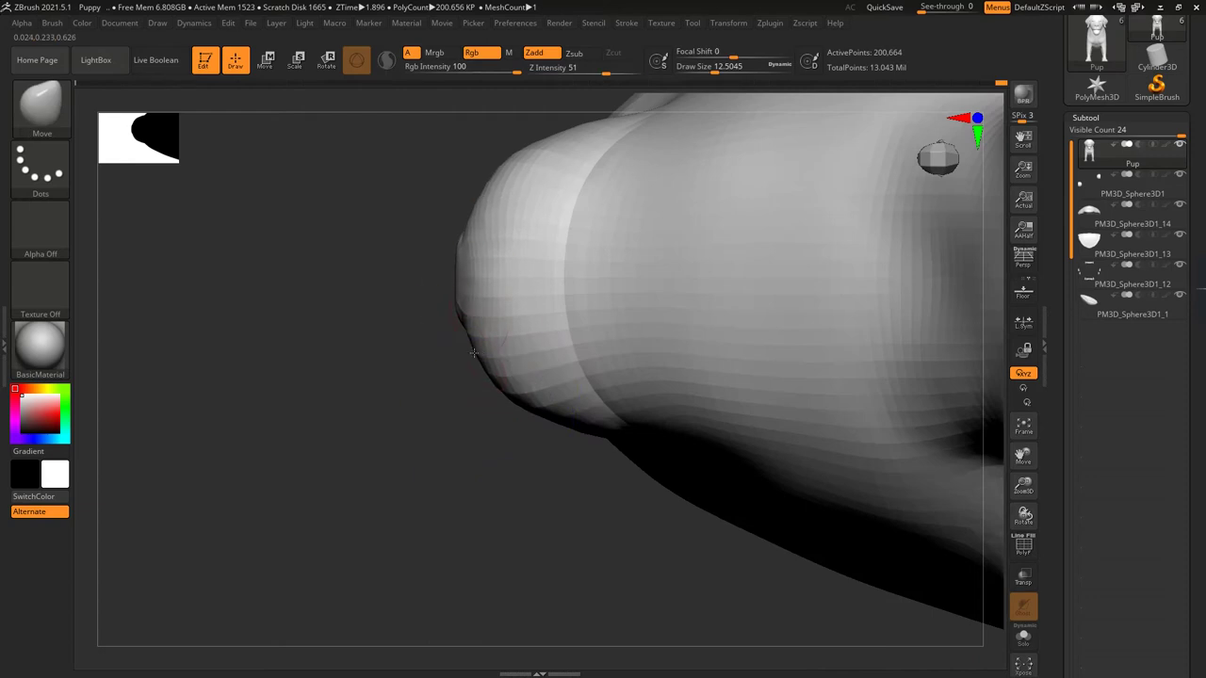
- Shrink the brush, make the nostril openings shallower, and smooth around them
{"action": "right_click_drag", "start_coordinate": [453, 297], "coordinate": [461, 261]}
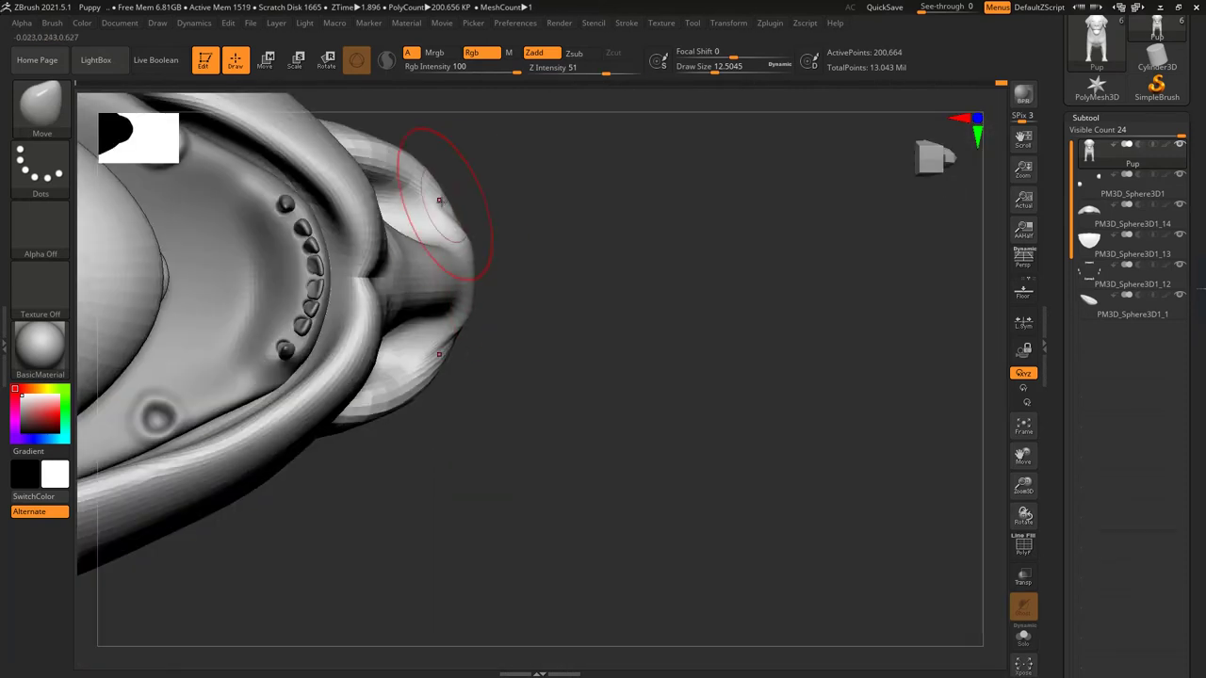
{"action": "mouse_move", "coordinate": [592, 263]}
{"action": "right_mouse_down"}
{"action": "mouse_move", "coordinate": [393, 320]}
{"action": "mouse_move", "coordinate": [825, 410]}
{"action": "mouse_move", "coordinate": [390, 202]}
{"action": "mouse_move", "coordinate": [496, 220]}
{"action": "right_mouse_up"}
{"action": "key", "text": "shift"}
{"action": "right_click_drag", "start_coordinate": [204, 356], "coordinate": [458, 242]}
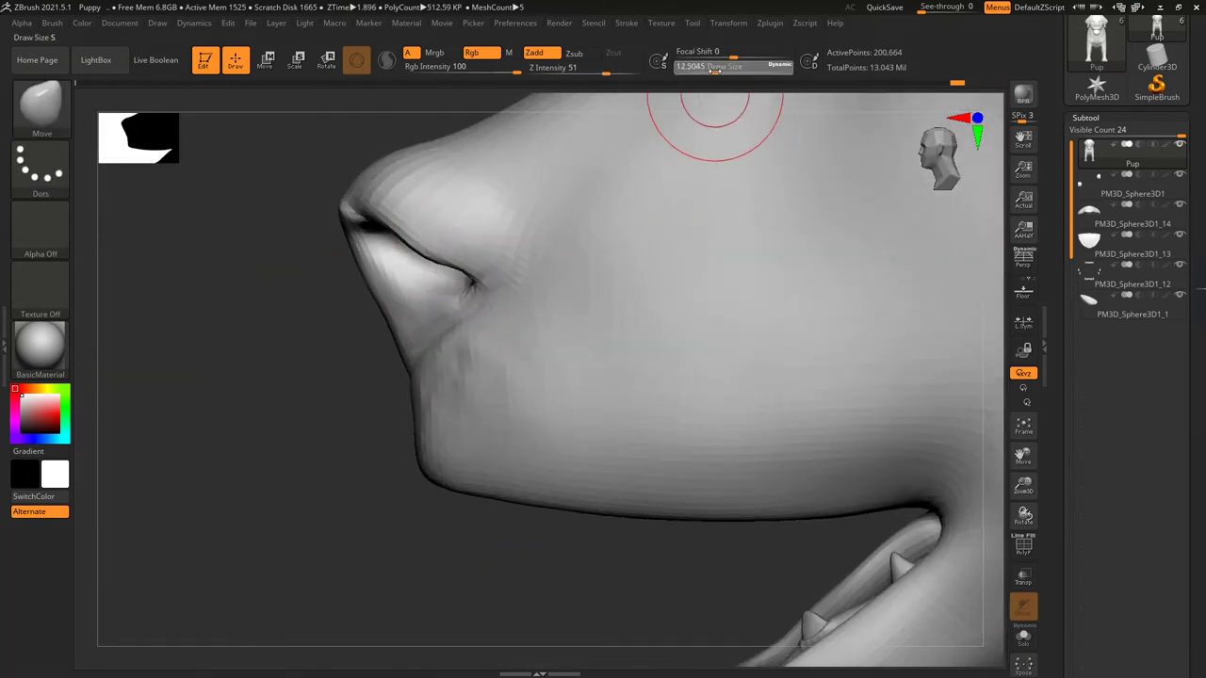
{"action": "left_click_drag", "start_coordinate": [716, 66], "coordinate": [708, 66]}
{"action": "left_click_drag", "start_coordinate": [409, 247], "coordinate": [380, 207]}
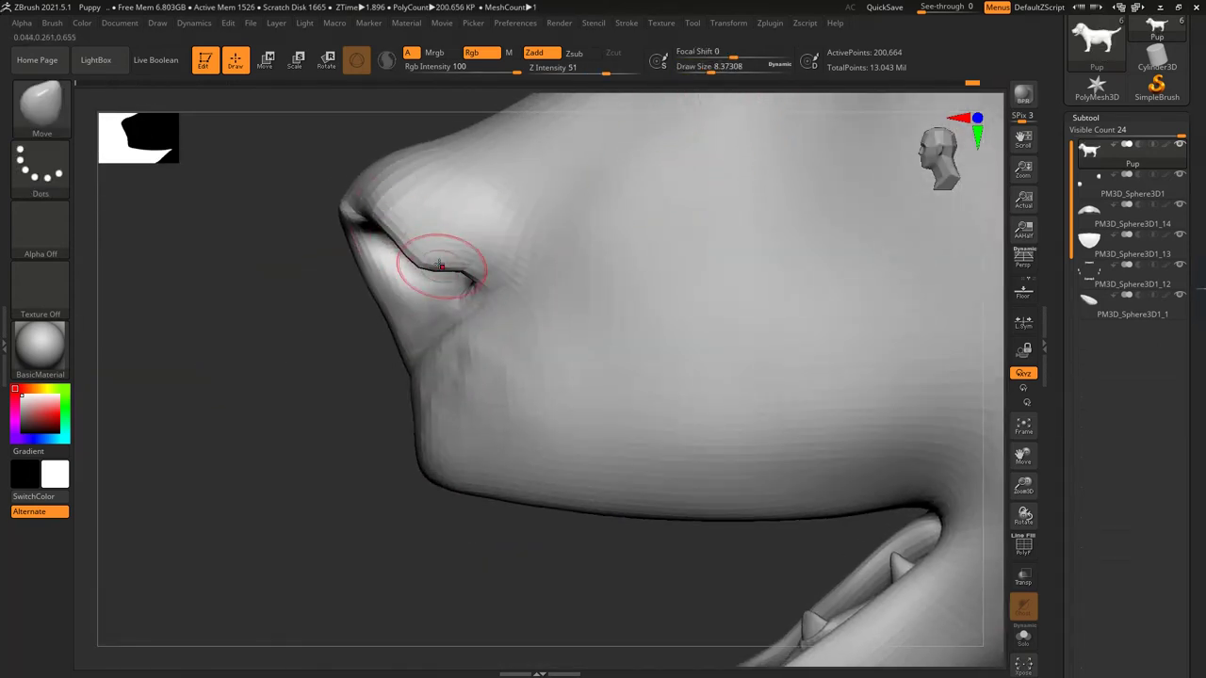
{"action": "right_click_drag", "start_coordinate": [352, 288], "coordinate": [423, 261]}
{"action": "key", "text": "shift"}
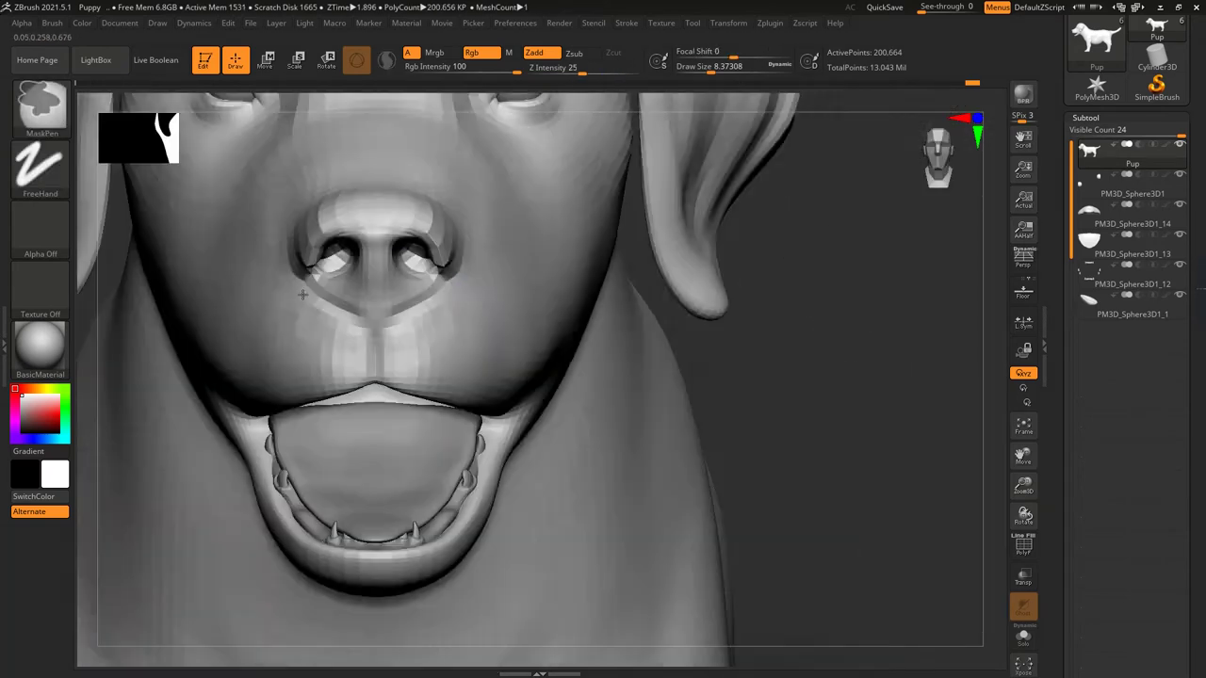
- Subdivide the Pup up to SDiv 6 and open its Geometry settings
{"action": "right_click_drag", "start_coordinate": [565, 358], "coordinate": [772, 358]}
{"action": "key", "text": "ctrl+d"}
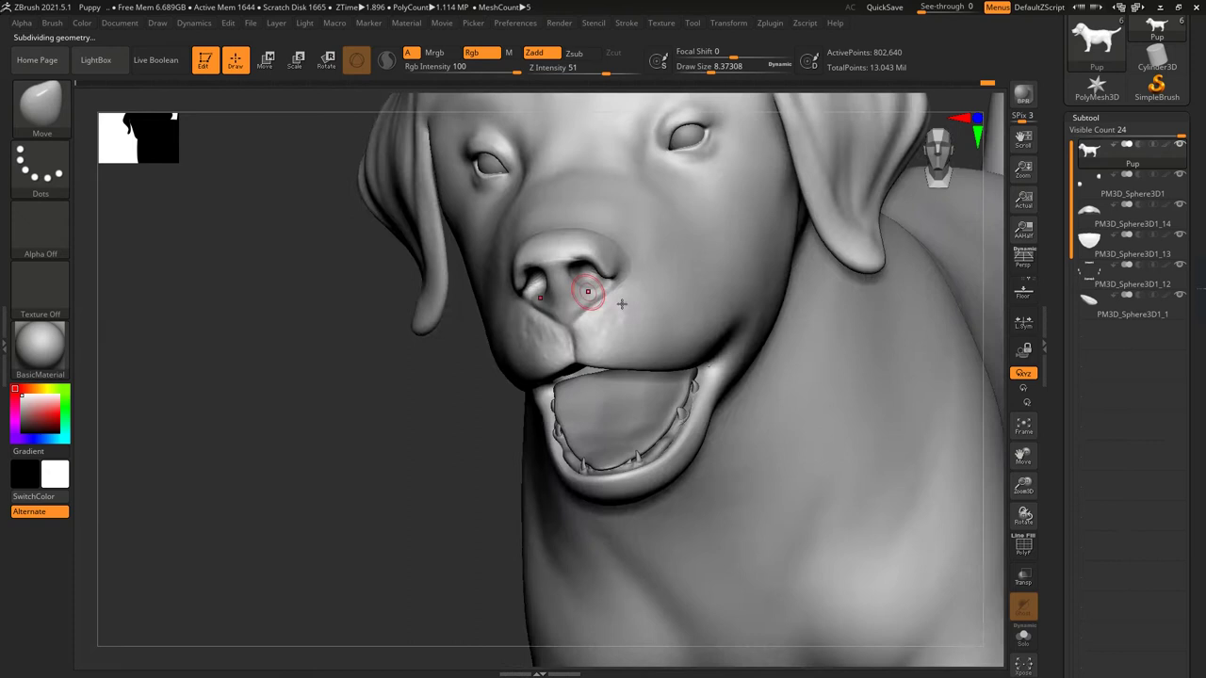
{"action": "mouse_move", "coordinate": [565, 283]}
{"action": "right_mouse_down"}
{"action": "mouse_move", "coordinate": [850, 398]}
{"action": "mouse_move", "coordinate": [937, 471]}
{"action": "mouse_move", "coordinate": [942, 350]}
{"action": "right_mouse_up"}
{"action": "left_click", "coordinate": [1085, 117]}
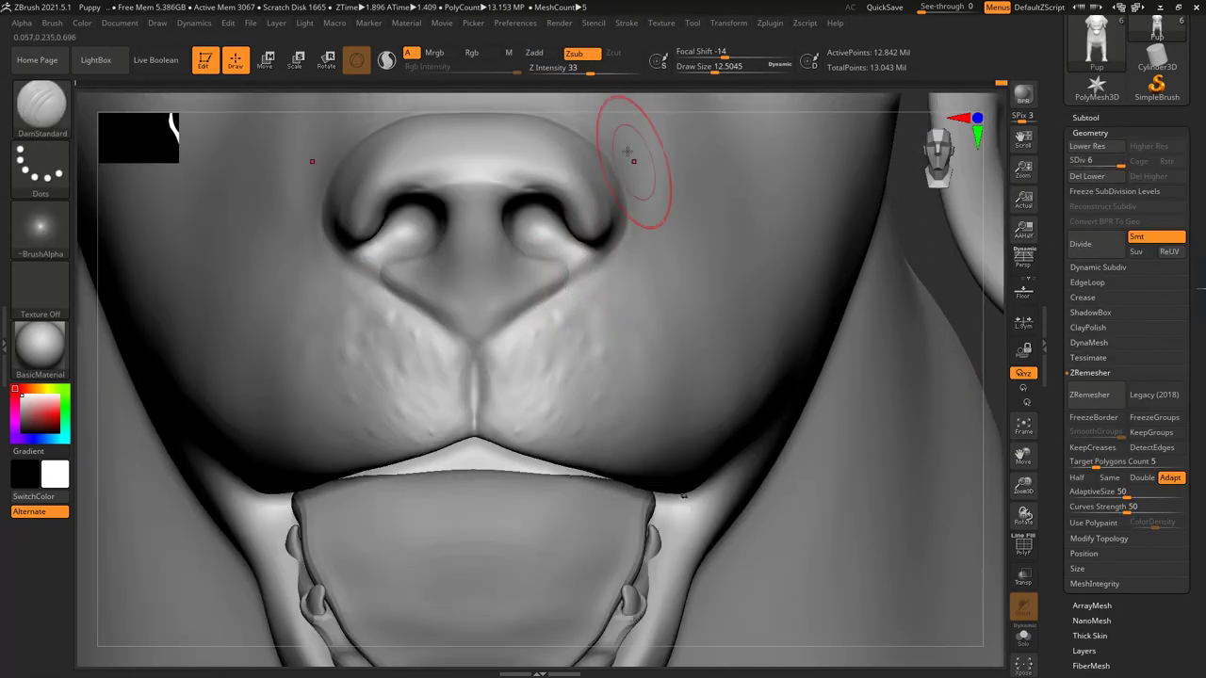
- Shrink DamStandard, carve the philtrum groove twice from nose base to lip, and smooth beside the nose
{"action": "key", "text": "bracketleft"}
{"action": "key", "text": "bracketleft"}
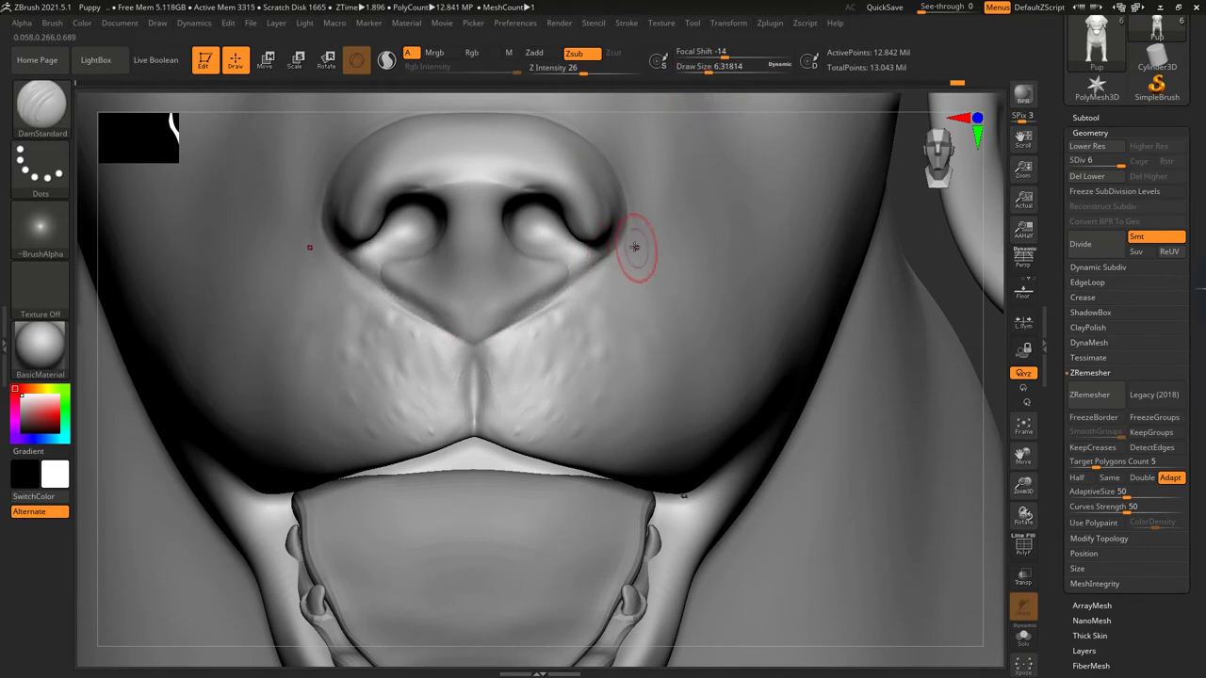
{"action": "left_click_drag", "start_coordinate": [474, 266], "coordinate": [472, 323]}
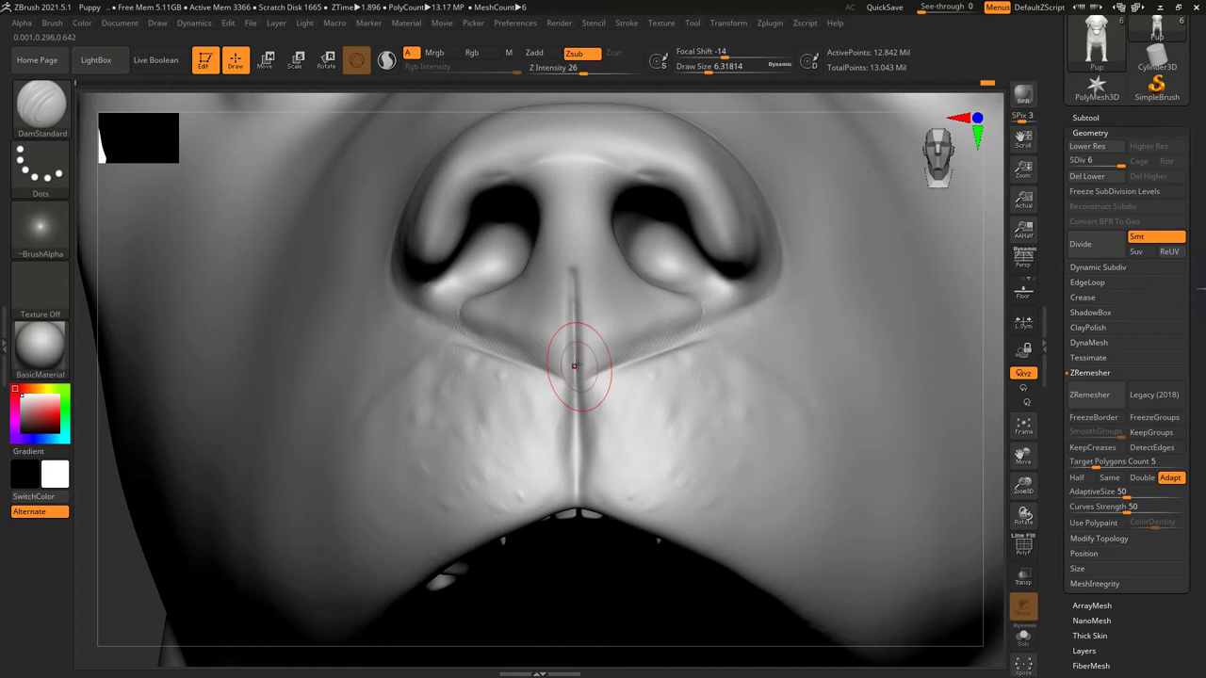
{"action": "left_click_drag", "start_coordinate": [575, 365], "coordinate": [575, 475]}
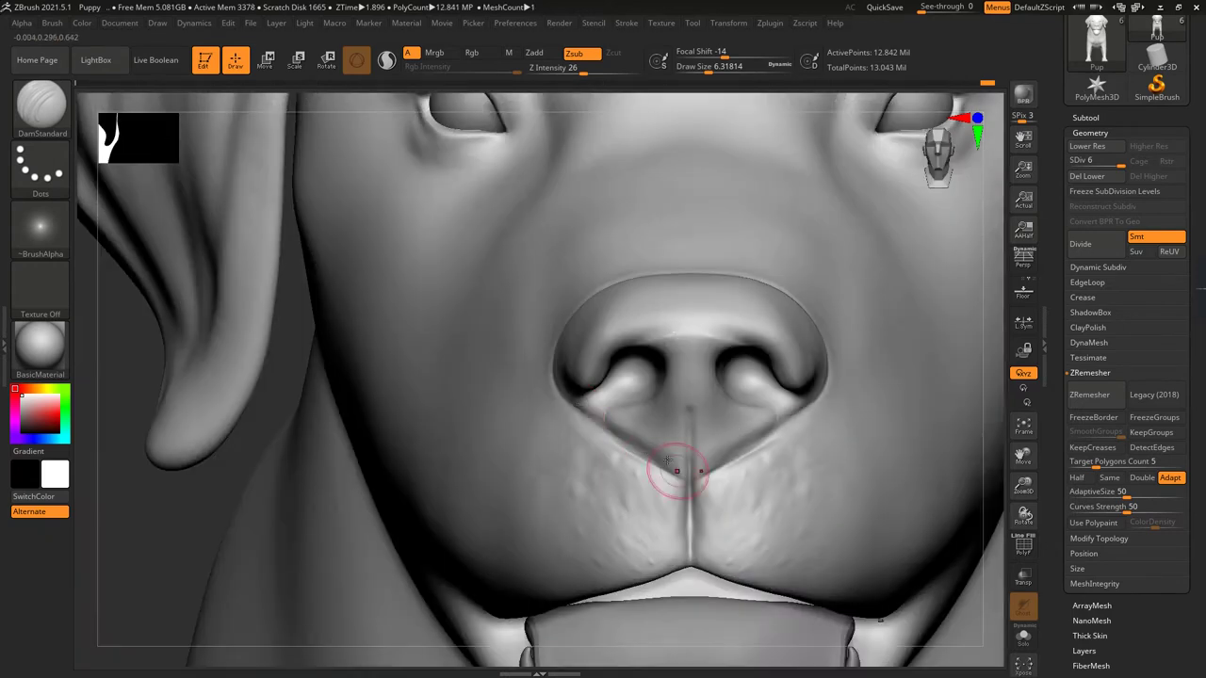
{"action": "left_click_drag", "start_coordinate": [659, 444], "coordinate": [650, 464], "text": "alt"}
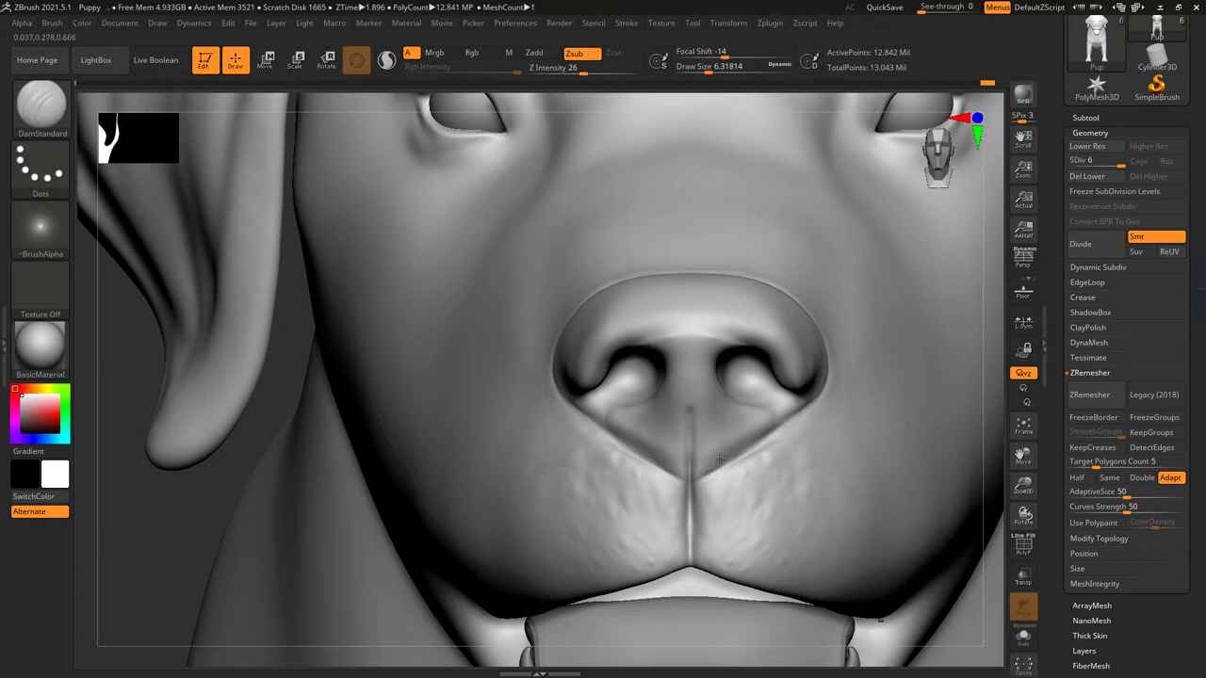
{"action": "right_click_drag", "start_coordinate": [834, 410], "coordinate": [650, 358]}
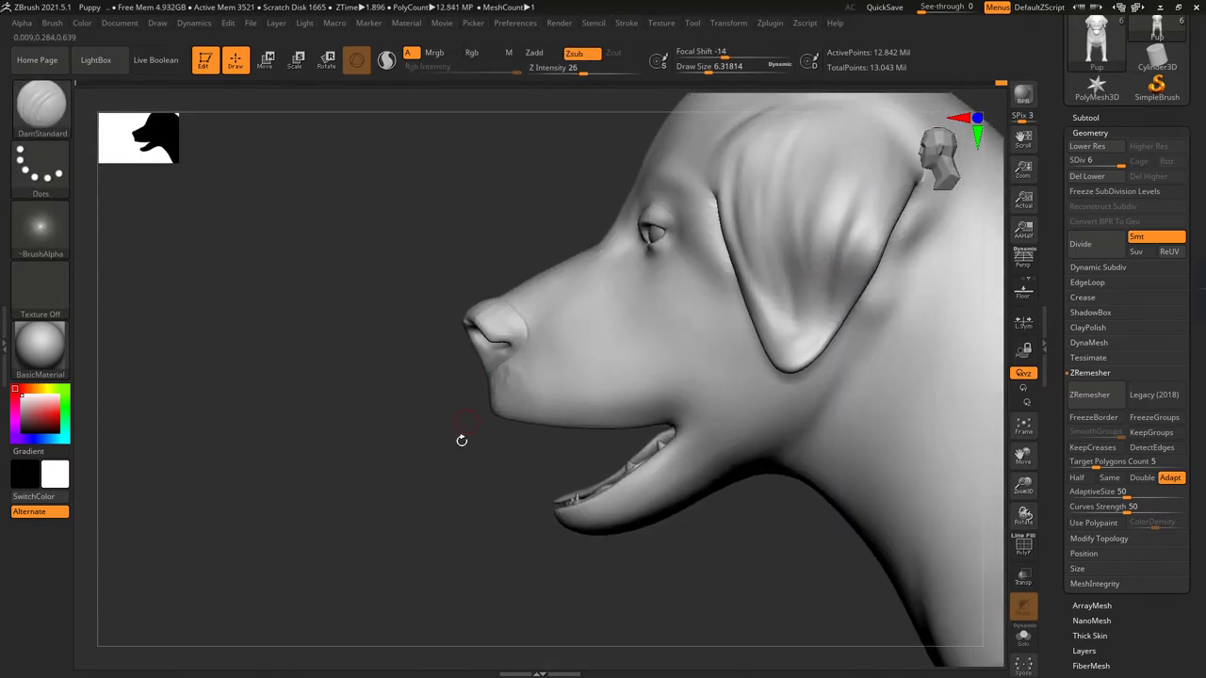
{"action": "key", "text": "shift"}
- Switch to the Move brush, drop to SDiv 3 with a smaller brush, and reshape the eyelids
{"action": "key", "text": "b"}
{"action": "key", "text": "m"}
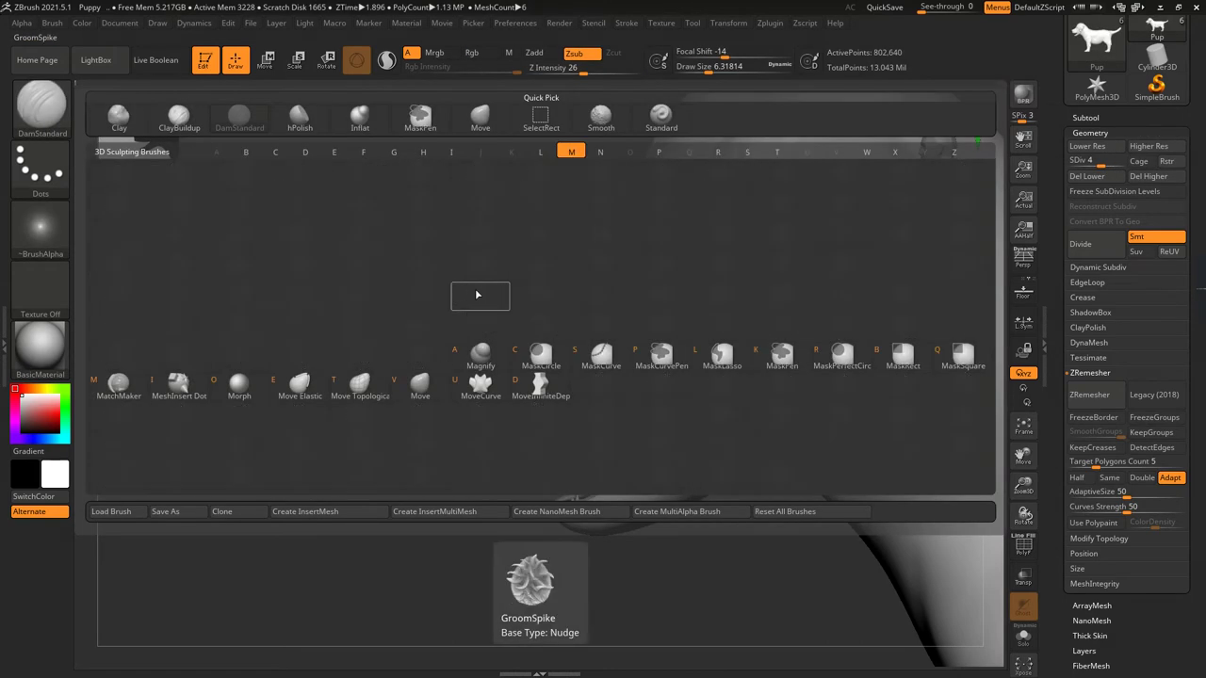
{"action": "key", "text": "p"}
{"action": "key", "text": "shift+d"}
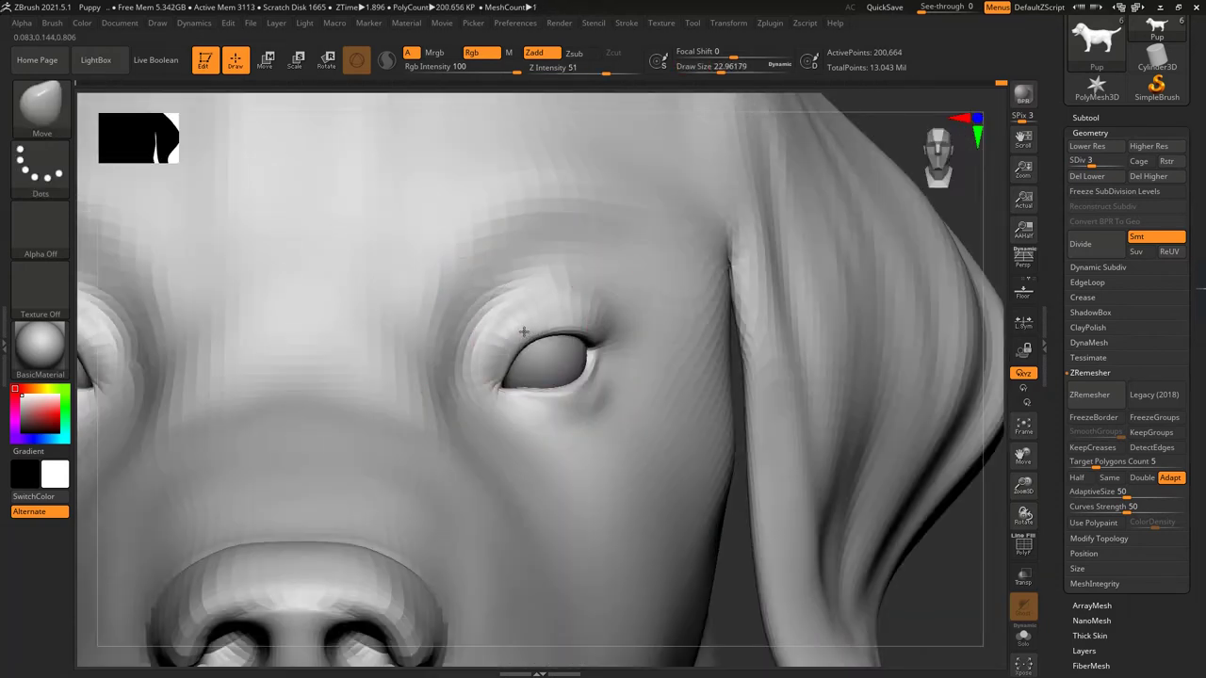
{"action": "left_click", "coordinate": [692, 59]}
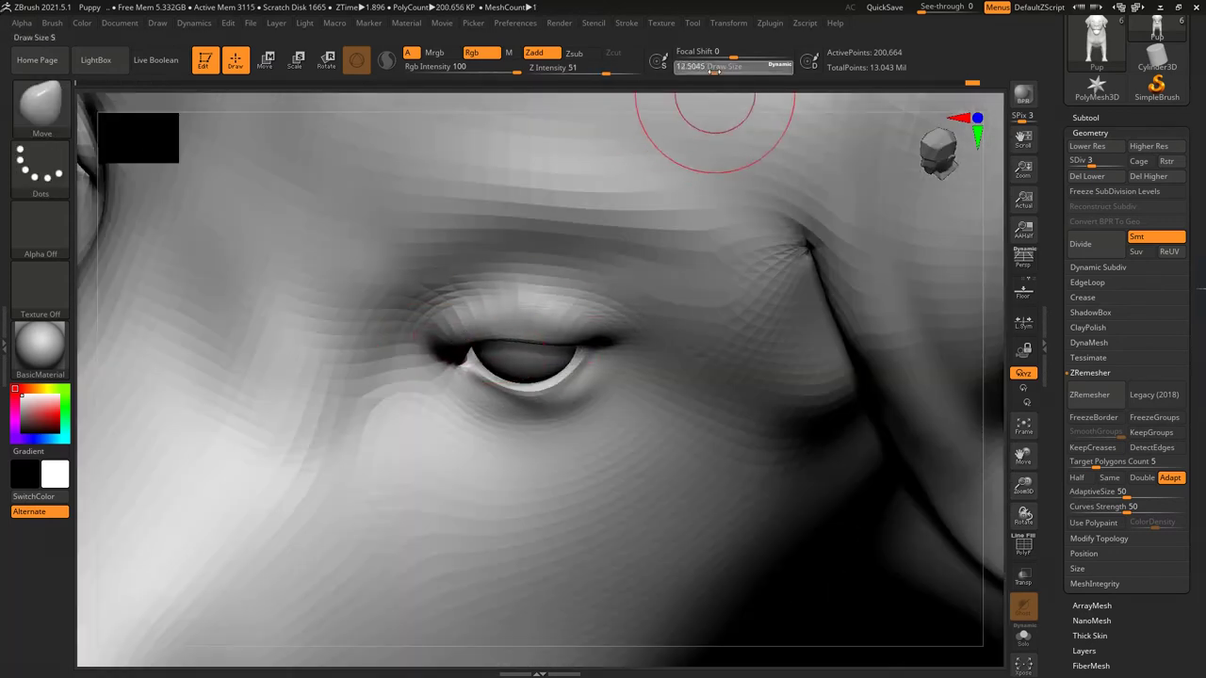
{"action": "left_click", "coordinate": [705, 66]}
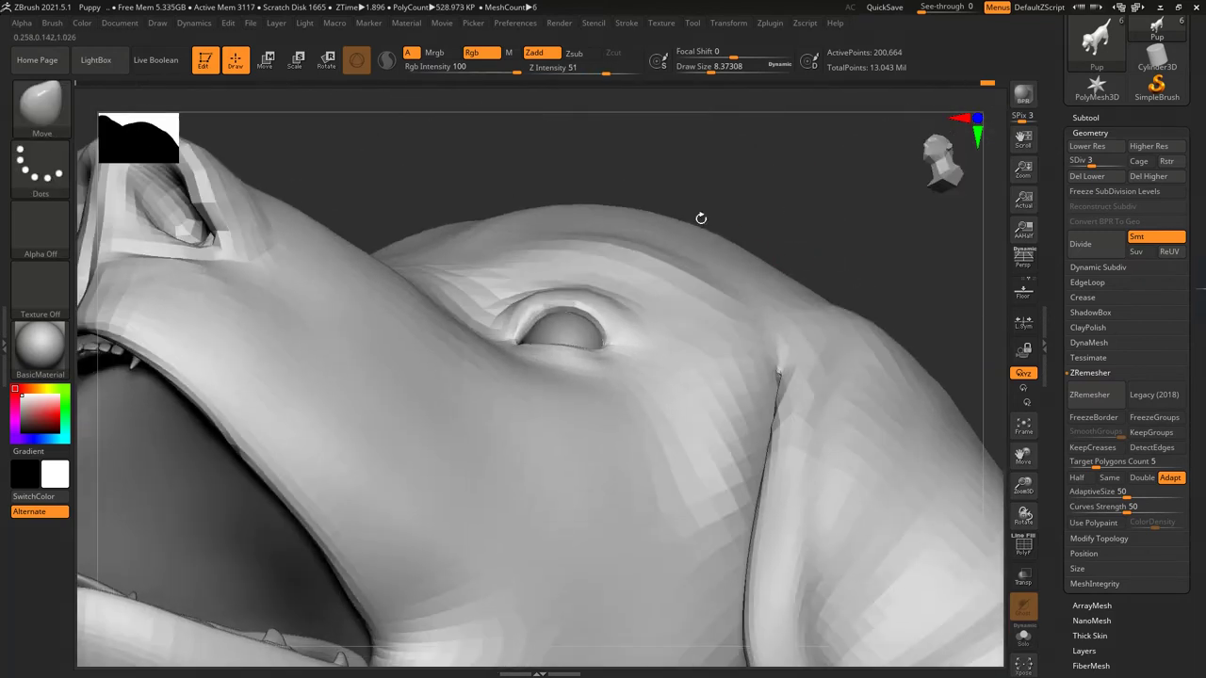
{"action": "left_click_drag", "start_coordinate": [701, 218], "coordinate": [602, 334]}
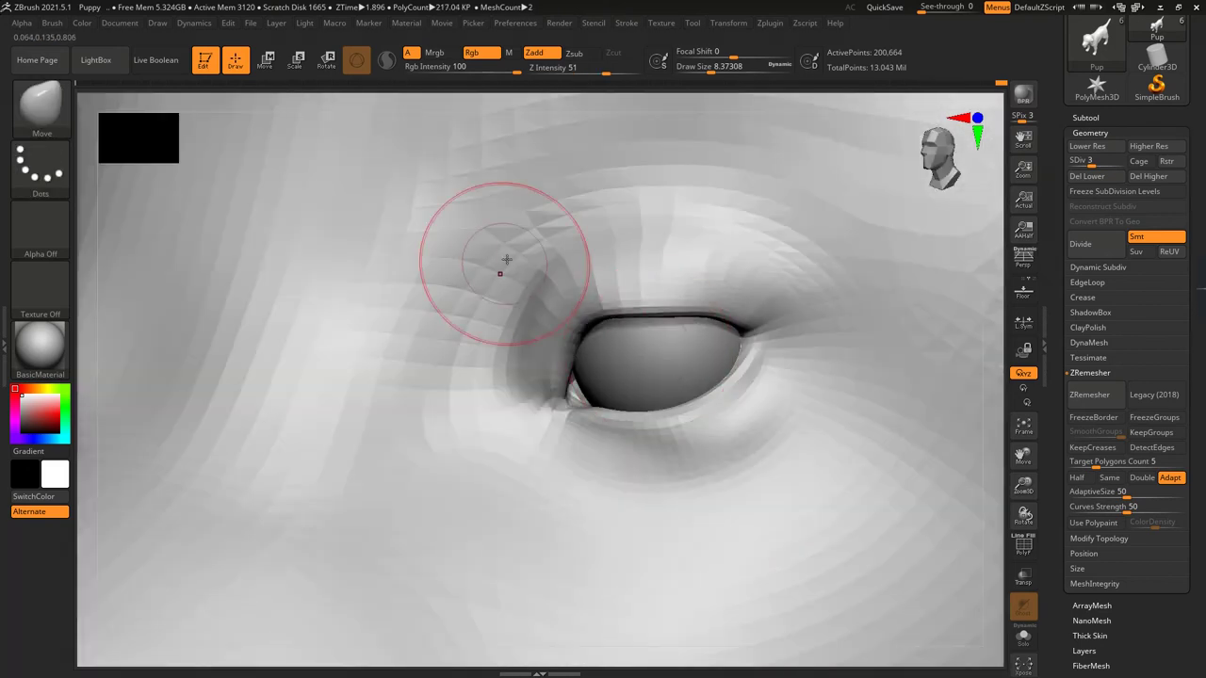
- With DamStandard at SDiv 6, carve a thin crease down from the inner eye corner
{"action": "key", "text": "b"}
{"action": "key", "text": "d"}
{"action": "key", "text": "s"}
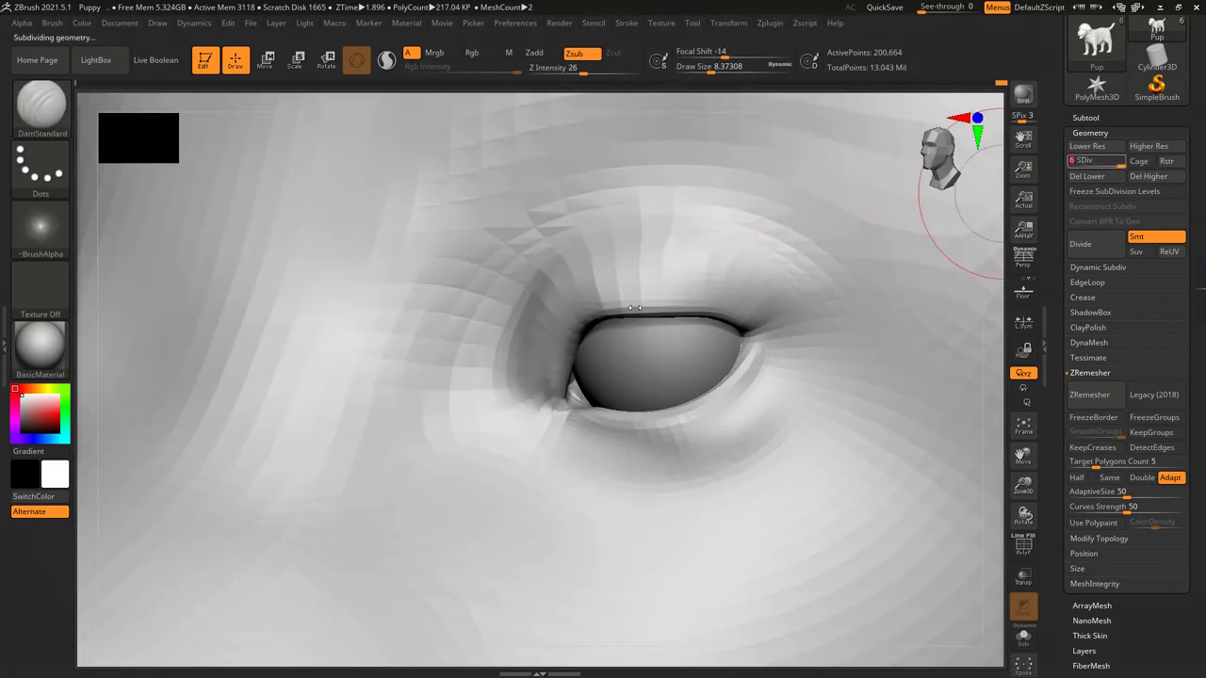
{"action": "key", "text": "d"}
{"action": "left_click_drag", "start_coordinate": [715, 66], "coordinate": [707, 66]}
{"action": "scroll", "coordinate": [573, 417], "scroll_direction": "up", "scroll_amount": 3}
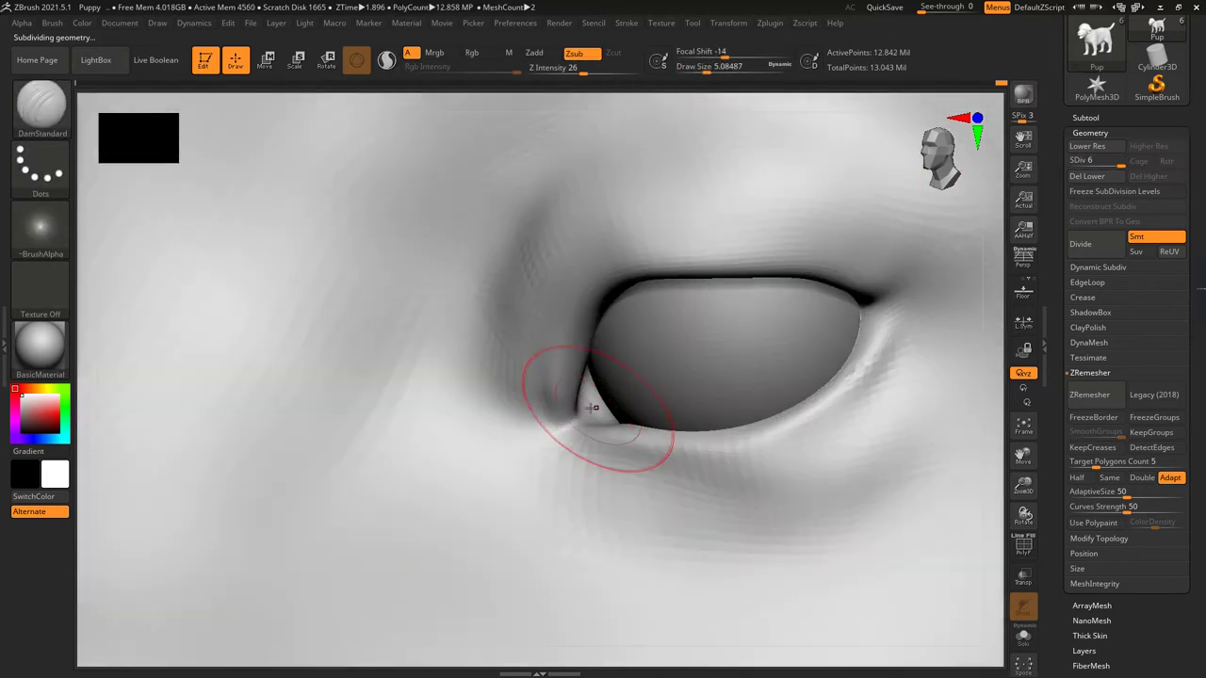
{"action": "mouse_move", "coordinate": [591, 407]}
{"action": "left_mouse_down"}
{"action": "mouse_move", "coordinate": [559, 412]}
{"action": "mouse_move", "coordinate": [536, 444]}
{"action": "mouse_move", "coordinate": [541, 435]}
{"action": "left_mouse_up"}
- Soften the crease, then re-carve and extend it from a three-quarter view before facing the front
{"action": "key", "text": "ctrl+minus"}
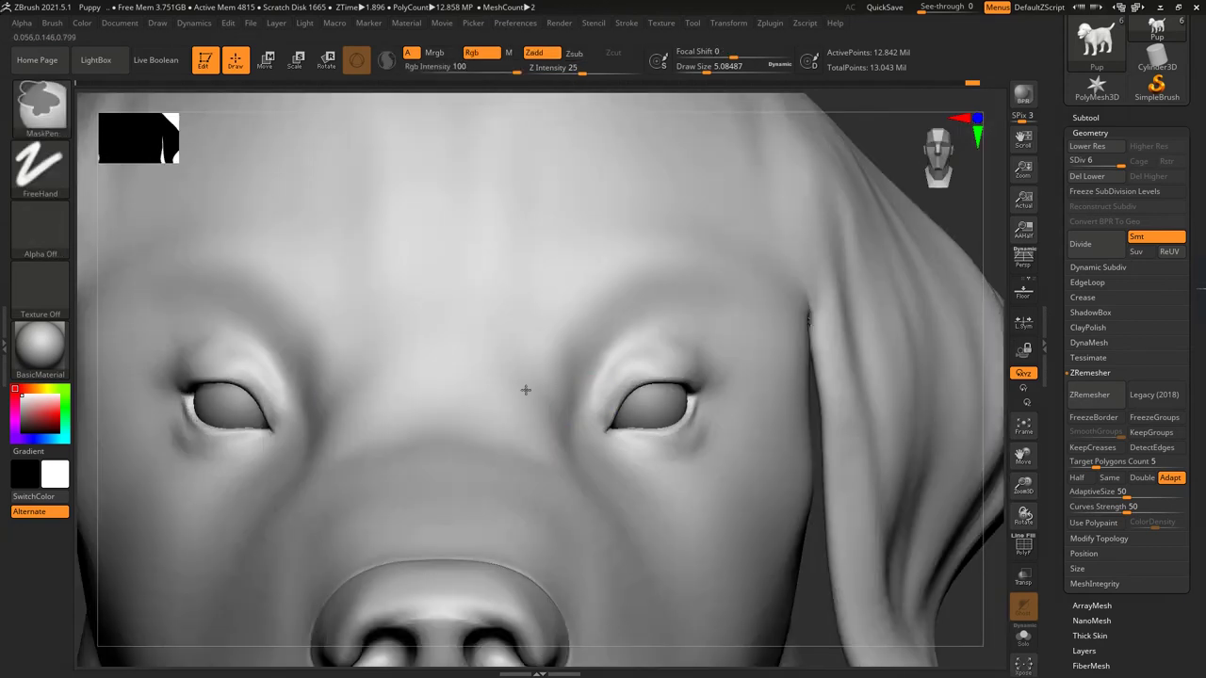
{"action": "key", "text": "ctrl+minus"}
{"action": "left_click_drag", "start_coordinate": [894, 458], "coordinate": [568, 339]}
{"action": "scroll", "coordinate": [568, 339], "scroll_direction": "up", "scroll_amount": 5}
{"action": "left_click_drag", "start_coordinate": [714, 68], "coordinate": [697, 70]}
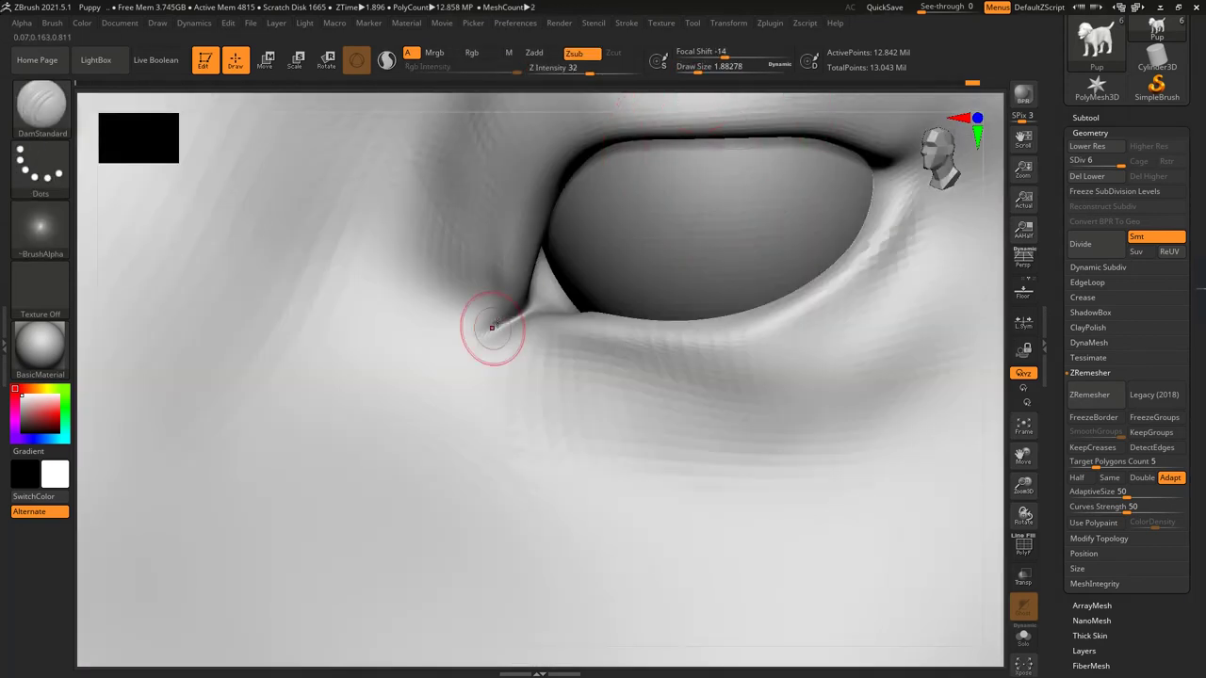
{"action": "left_click_drag", "start_coordinate": [523, 313], "coordinate": [452, 345]}
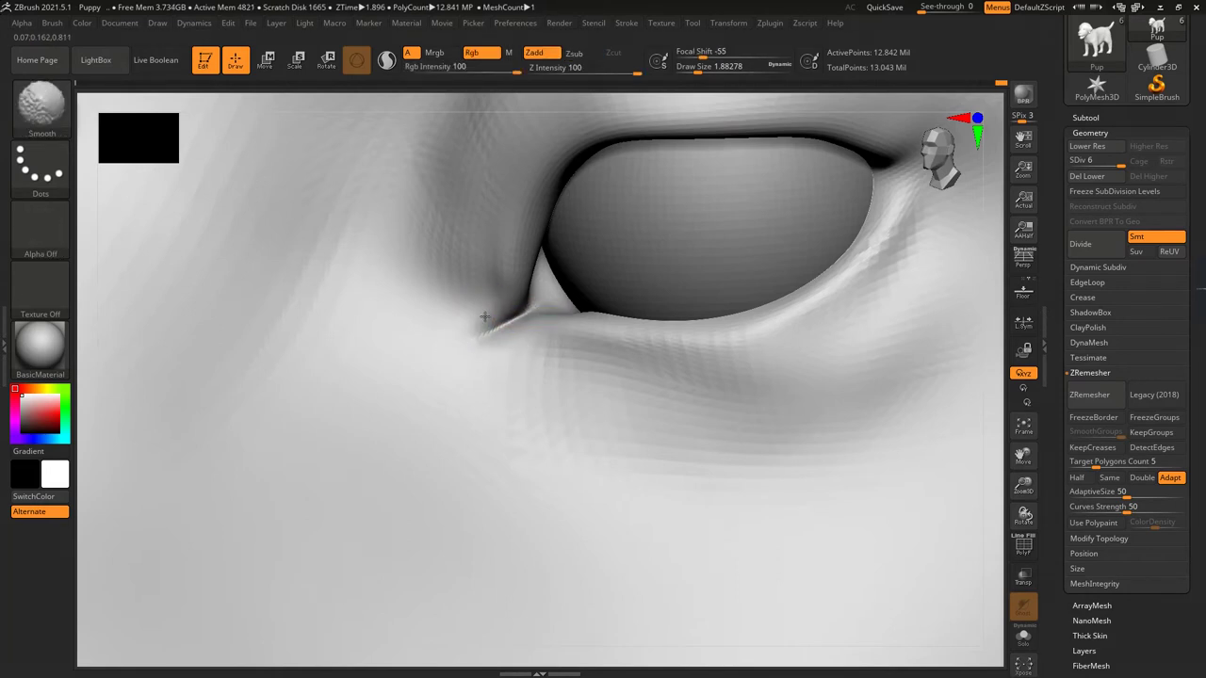
{"action": "key", "text": "f"}
{"action": "mouse_move", "coordinate": [282, 304]}
{"action": "left_mouse_down", "text": "shift"}
{"action": "mouse_move", "coordinate": [848, 412]}
{"action": "mouse_move", "coordinate": [842, 389]}
{"action": "mouse_move", "coordinate": [859, 370]}
{"action": "left_mouse_up", "text": "shift"}
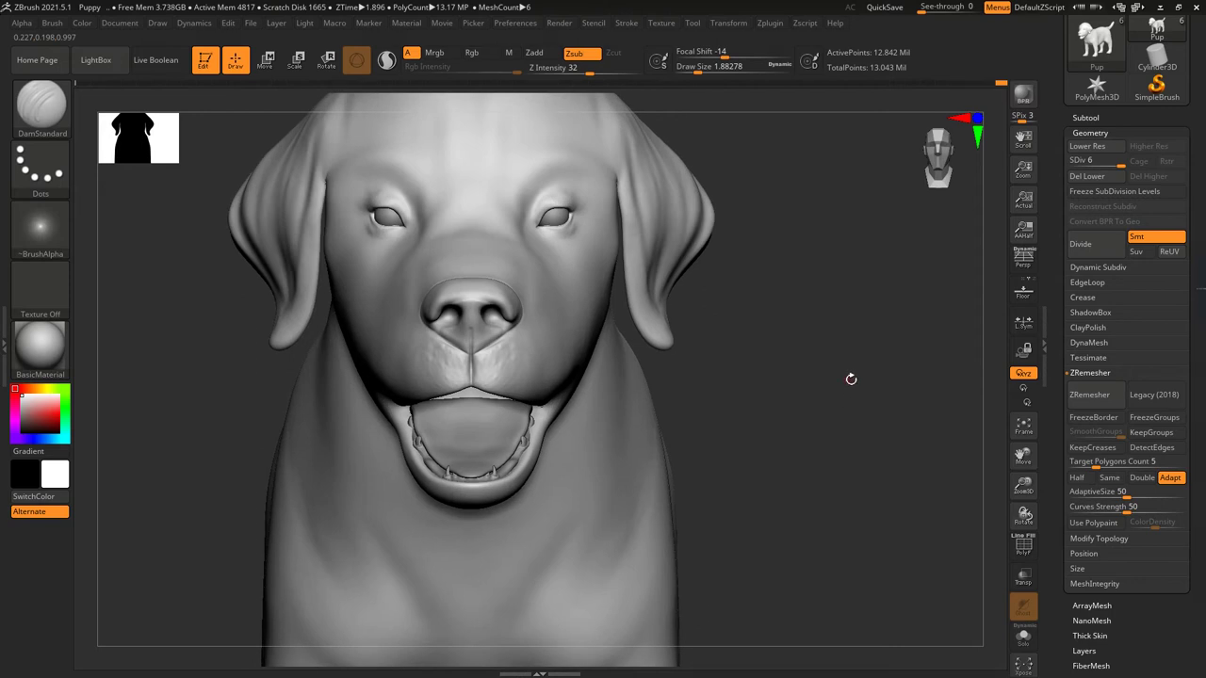
- Choose the Move Topological brush and inspect the head from front, side, below and above
{"action": "key", "text": "b"}
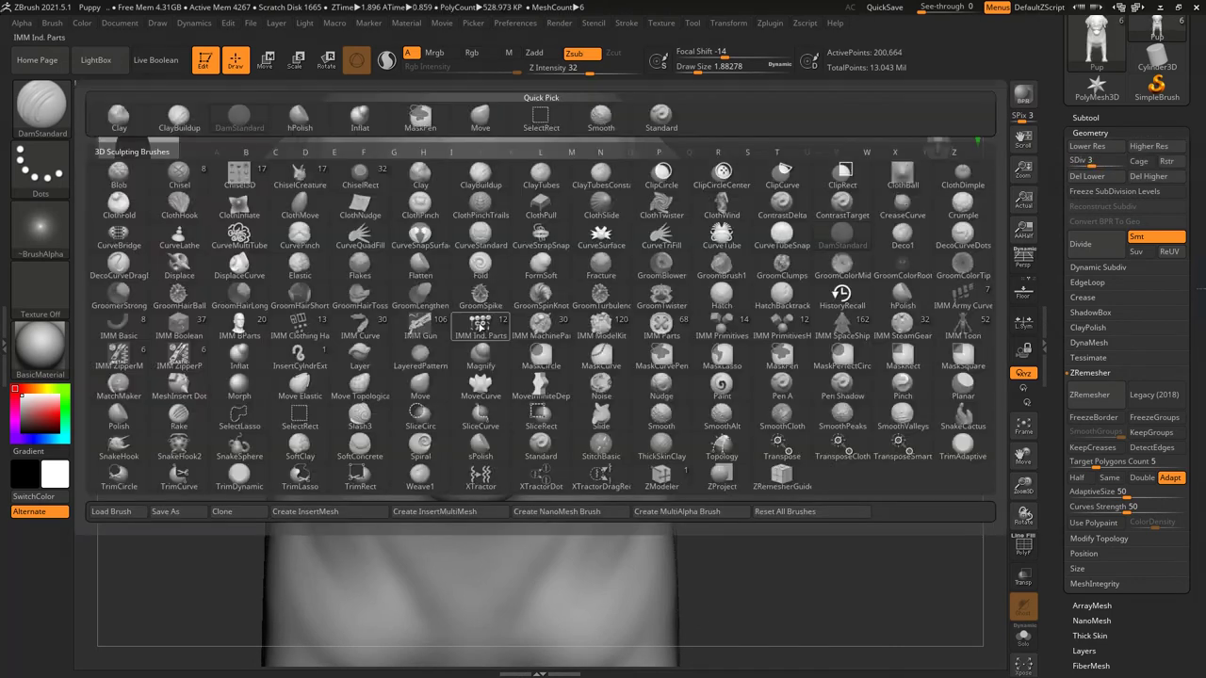
{"action": "key", "text": "m"}
{"action": "left_click", "coordinate": [382, 390]}
{"action": "left_click_drag", "start_coordinate": [755, 130], "coordinate": [488, 311]}
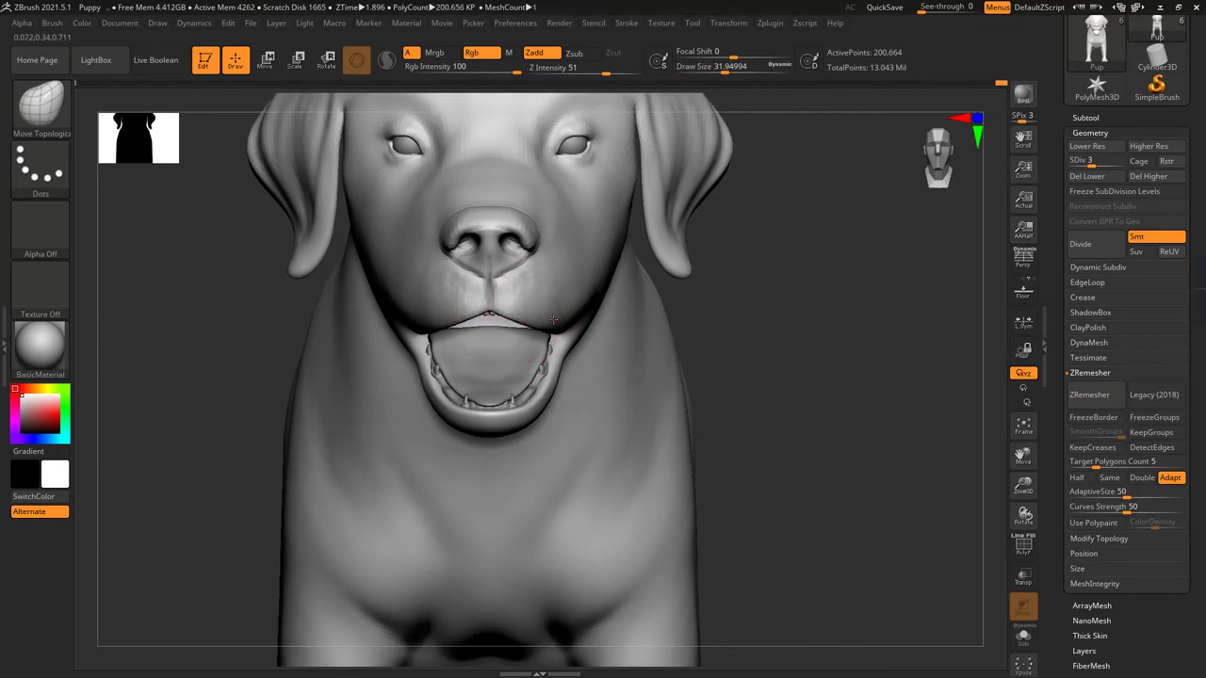
{"action": "right_click_drag", "start_coordinate": [553, 320], "coordinate": [571, 341]}
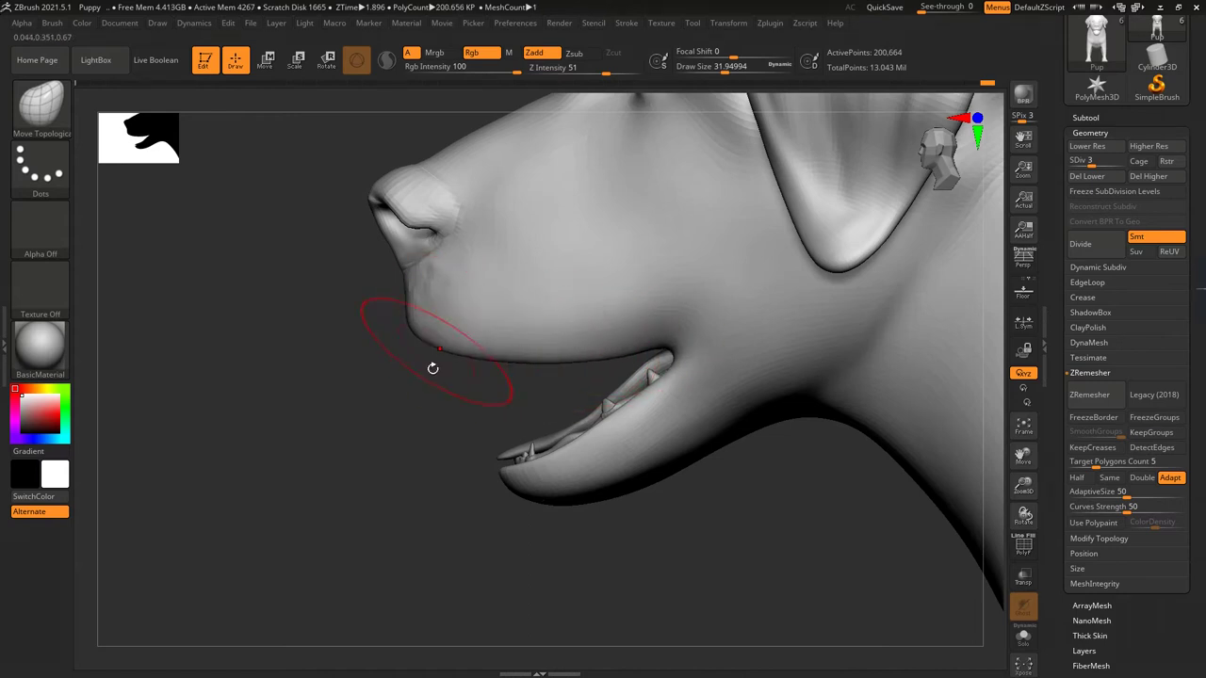
{"action": "right_click_drag", "start_coordinate": [432, 368], "coordinate": [584, 328], "text": "shift"}
{"action": "key", "text": "f"}
{"action": "mouse_move", "coordinate": [665, 330]}
{"action": "right_mouse_down"}
{"action": "mouse_move", "coordinate": [497, 436]}
{"action": "mouse_move", "coordinate": [323, 350]}
{"action": "right_mouse_up"}
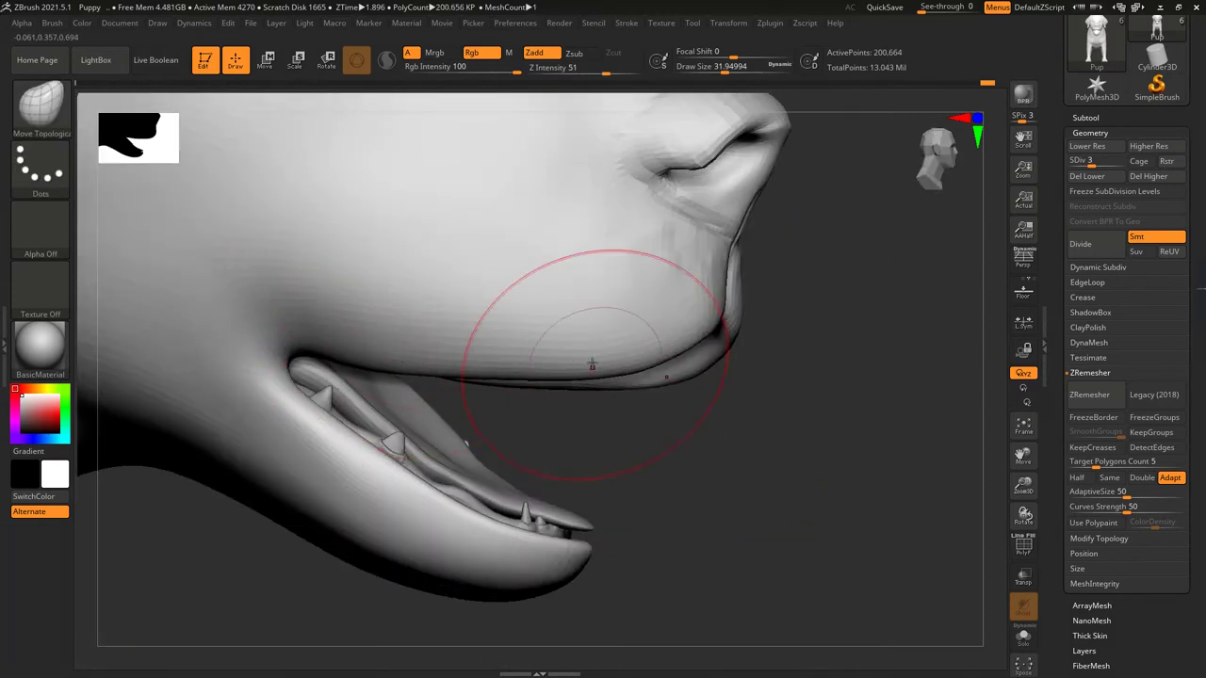
{"action": "right_click_drag", "start_coordinate": [591, 364], "coordinate": [734, 417], "text": "shift"}
{"action": "key", "text": "f"}
{"action": "left_click_drag", "start_coordinate": [842, 347], "coordinate": [671, 216]}
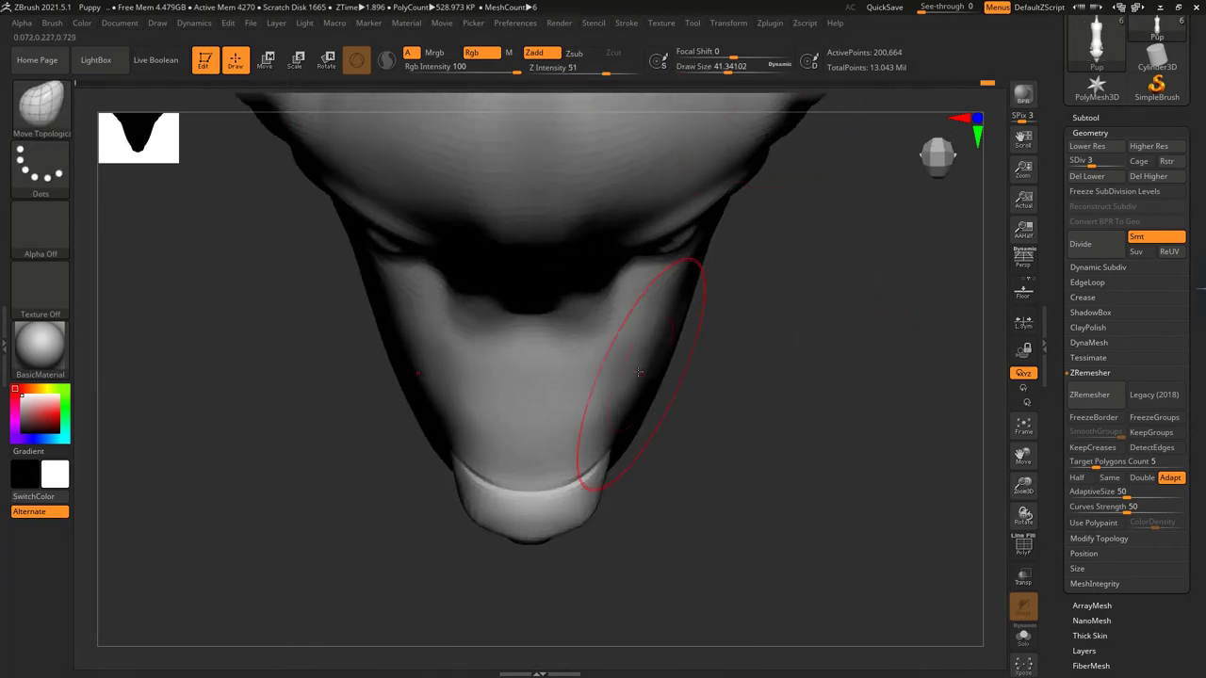
{"action": "mouse_move", "coordinate": [669, 356]}
{"action": "left_mouse_down"}
{"action": "mouse_move", "coordinate": [695, 312]}
{"action": "mouse_move", "coordinate": [713, 323]}
{"action": "mouse_move", "coordinate": [694, 398]}
{"action": "mouse_move", "coordinate": [404, 434]}
{"action": "mouse_move", "coordinate": [778, 440]}
{"action": "mouse_move", "coordinate": [506, 230]}
{"action": "left_mouse_up"}
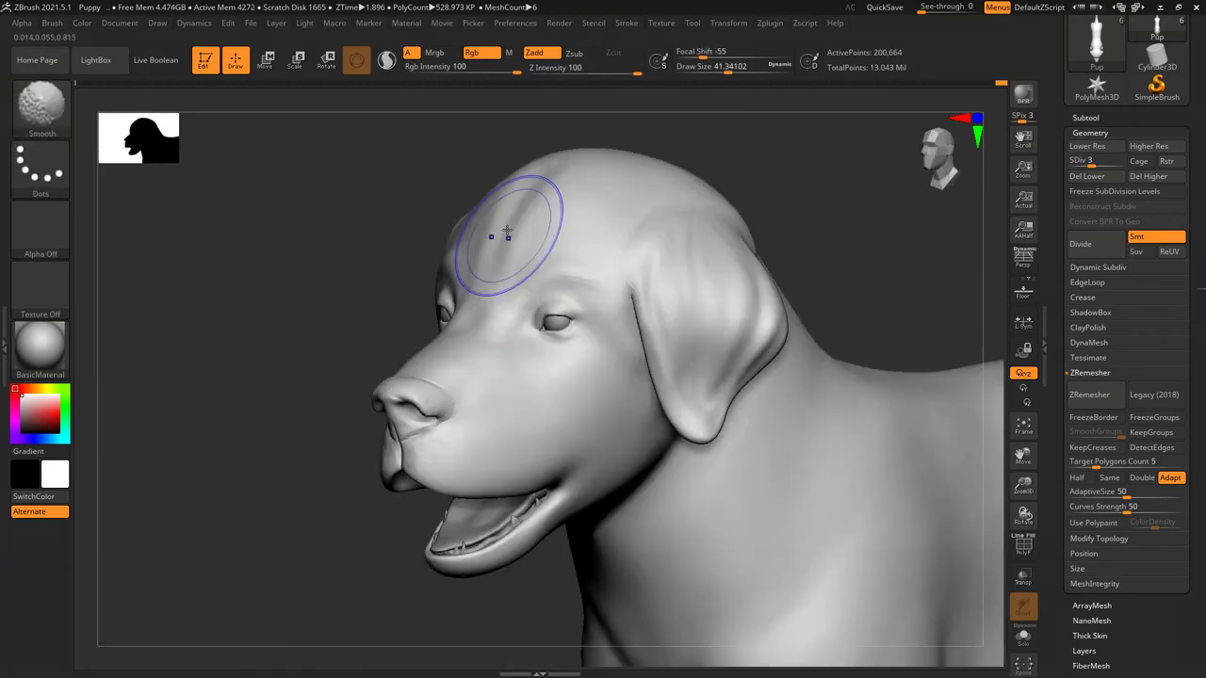
{"action": "mouse_move", "coordinate": [491, 297]}
{"action": "left_mouse_down"}
{"action": "mouse_move", "coordinate": [471, 349]}
{"action": "mouse_move", "coordinate": [780, 404]}
{"action": "mouse_move", "coordinate": [547, 338]}
{"action": "left_mouse_up"}
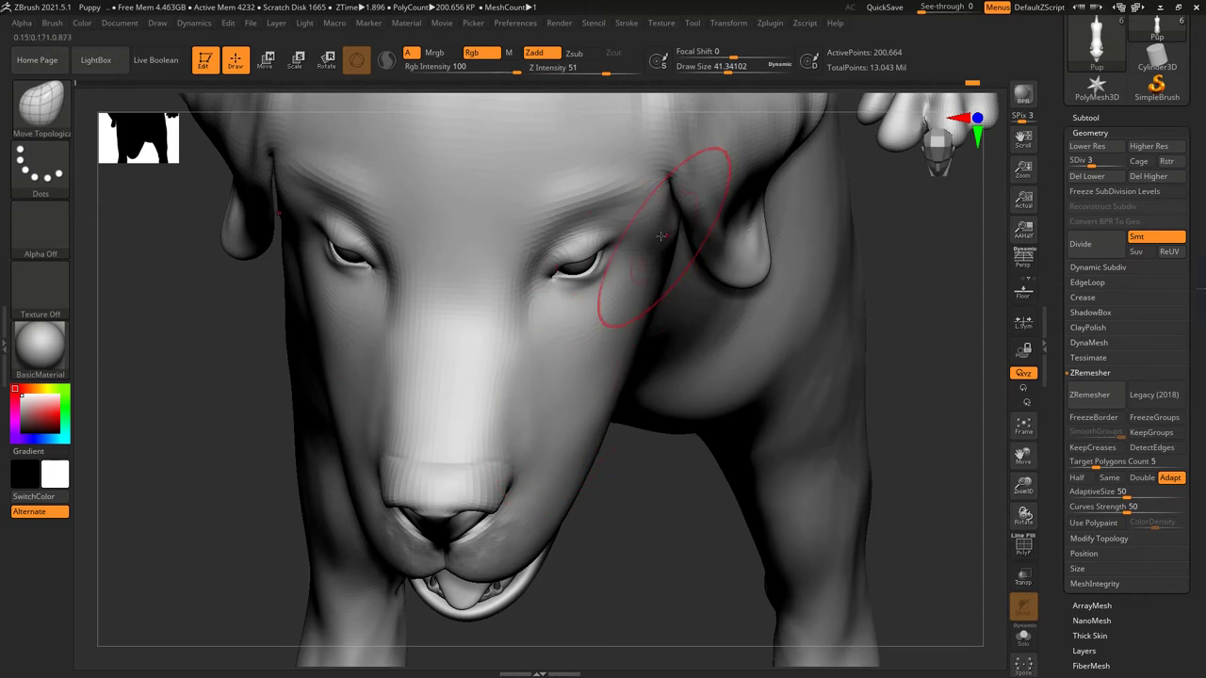
{"action": "mouse_move", "coordinate": [661, 235]}
{"action": "left_mouse_down"}
{"action": "mouse_move", "coordinate": [619, 270]}
{"action": "mouse_move", "coordinate": [613, 336]}
{"action": "mouse_move", "coordinate": [767, 358]}
{"action": "mouse_move", "coordinate": [543, 227]}
{"action": "mouse_move", "coordinate": [329, 317]}
{"action": "mouse_move", "coordinate": [342, 334]}
{"action": "mouse_move", "coordinate": [528, 334]}
{"action": "left_mouse_up"}
- Raise Draw Size to about 66, reshape the skull top and both ears, then select Standard
{"action": "left_click_drag", "start_coordinate": [718, 68], "coordinate": [734, 69]}
{"action": "left_click_drag", "start_coordinate": [741, 216], "coordinate": [784, 281], "text": "alt"}
{"action": "left_click_drag", "start_coordinate": [544, 251], "coordinate": [551, 245]}
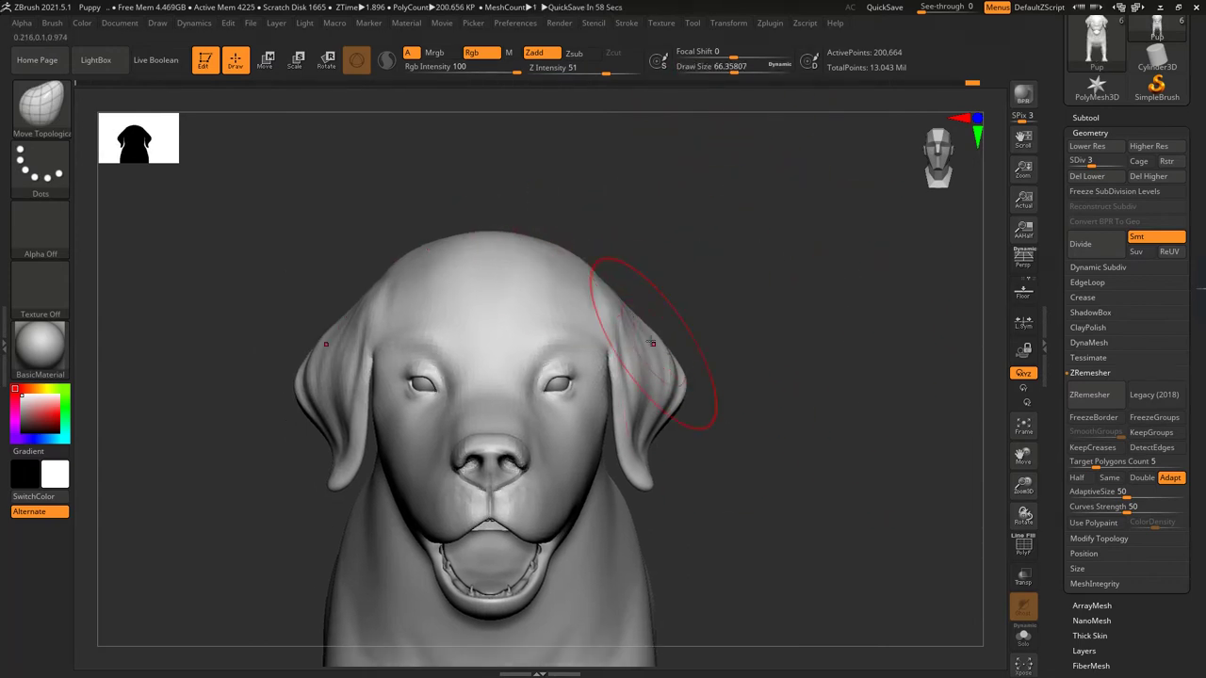
{"action": "mouse_move", "coordinate": [587, 276]}
{"action": "left_mouse_down"}
{"action": "mouse_move", "coordinate": [619, 299]}
{"action": "mouse_move", "coordinate": [662, 436]}
{"action": "mouse_move", "coordinate": [641, 443]}
{"action": "mouse_move", "coordinate": [617, 415]}
{"action": "left_mouse_up"}
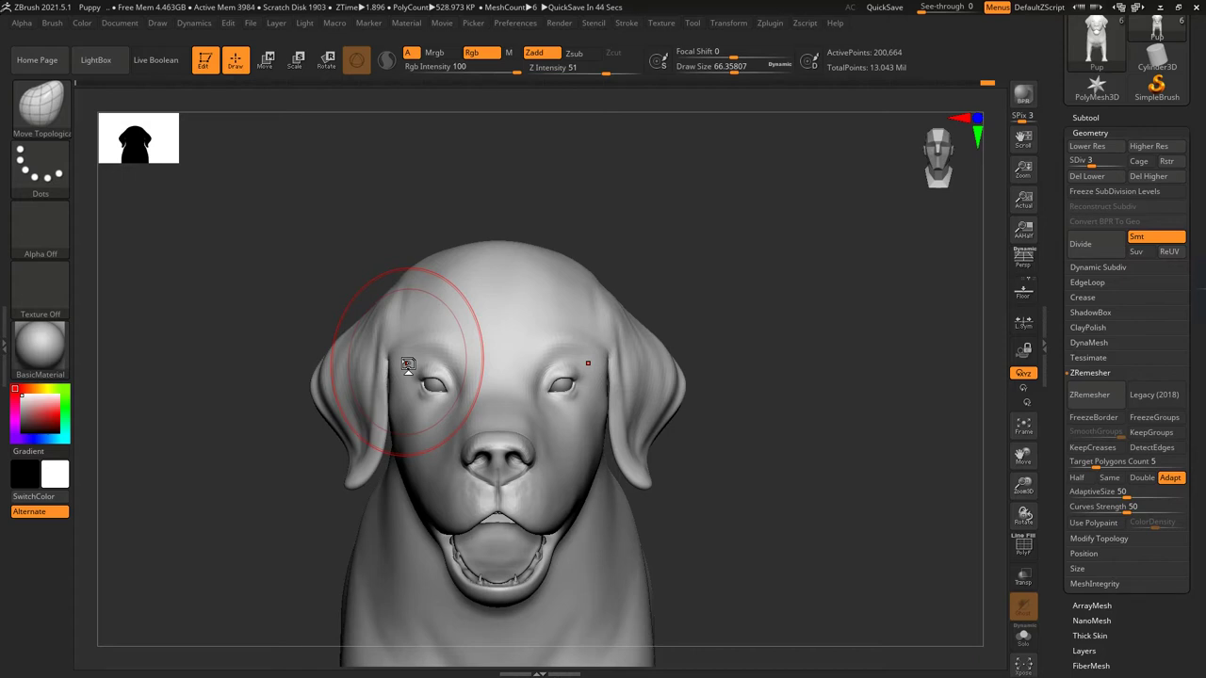
{"action": "key", "text": "b"}
{"action": "key", "text": "s"}
{"action": "key", "text": "t"}
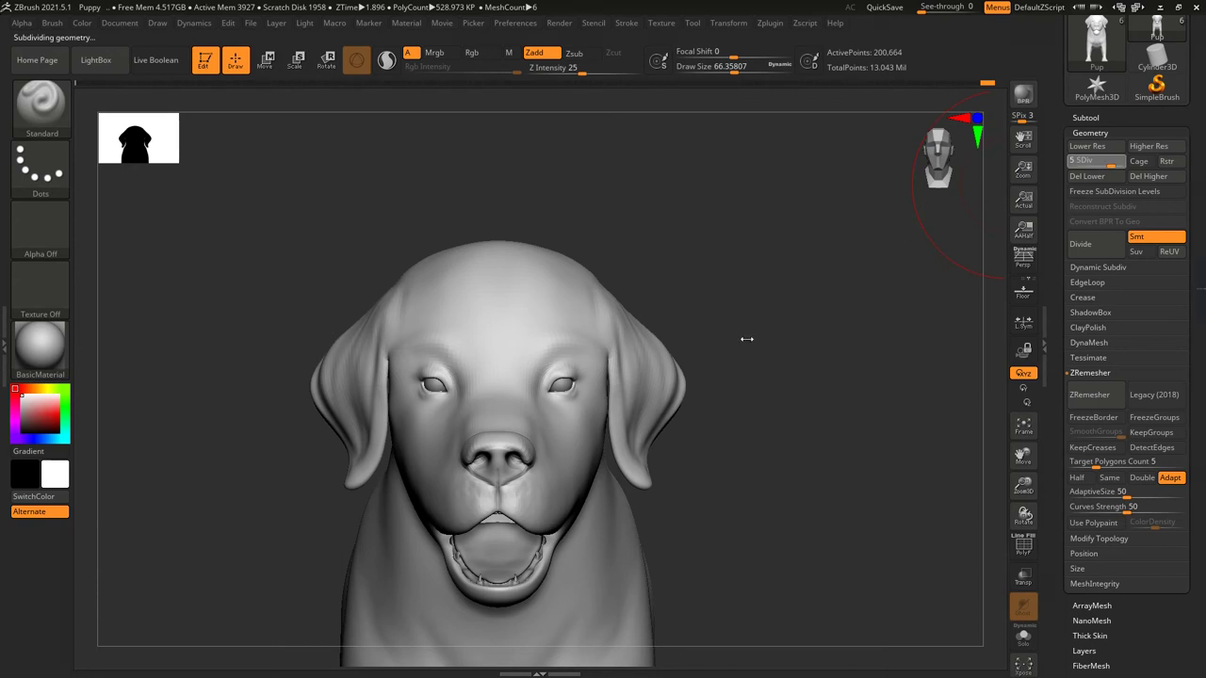
- Raise the mesh to SDiv 5, zoom in on the eye, and Divide to level 6
{"action": "mouse_move", "coordinate": [746, 338]}
{"action": "left_mouse_down"}
{"action": "mouse_move", "coordinate": [764, 336]}
{"action": "mouse_move", "coordinate": [713, 127]}
{"action": "mouse_move", "coordinate": [583, 393]}
{"action": "mouse_move", "coordinate": [851, 358]}
{"action": "mouse_move", "coordinate": [484, 328]}
{"action": "mouse_move", "coordinate": [530, 376]}
{"action": "left_mouse_up"}
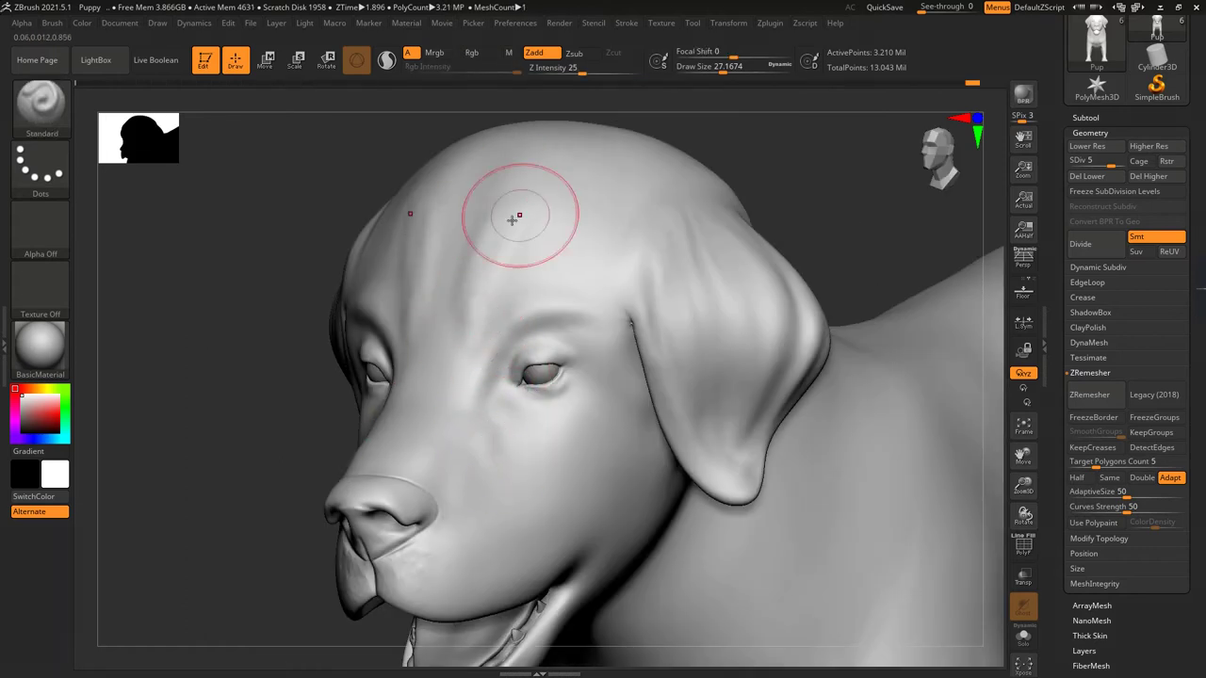
{"action": "left_click_drag", "start_coordinate": [417, 315], "coordinate": [569, 291]}
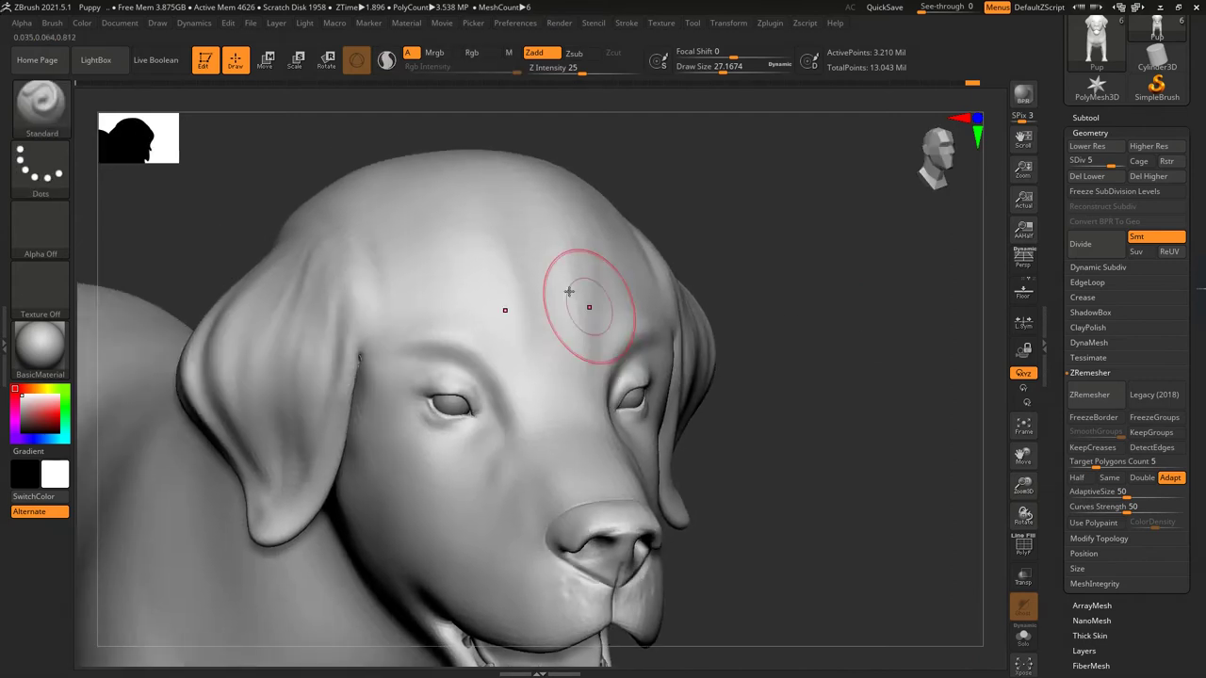
{"action": "mouse_move", "coordinate": [791, 336]}
{"action": "left_mouse_down", "text": "alt"}
{"action": "mouse_move", "coordinate": [687, 280]}
{"action": "mouse_move", "coordinate": [405, 304]}
{"action": "left_mouse_up", "text": "alt"}
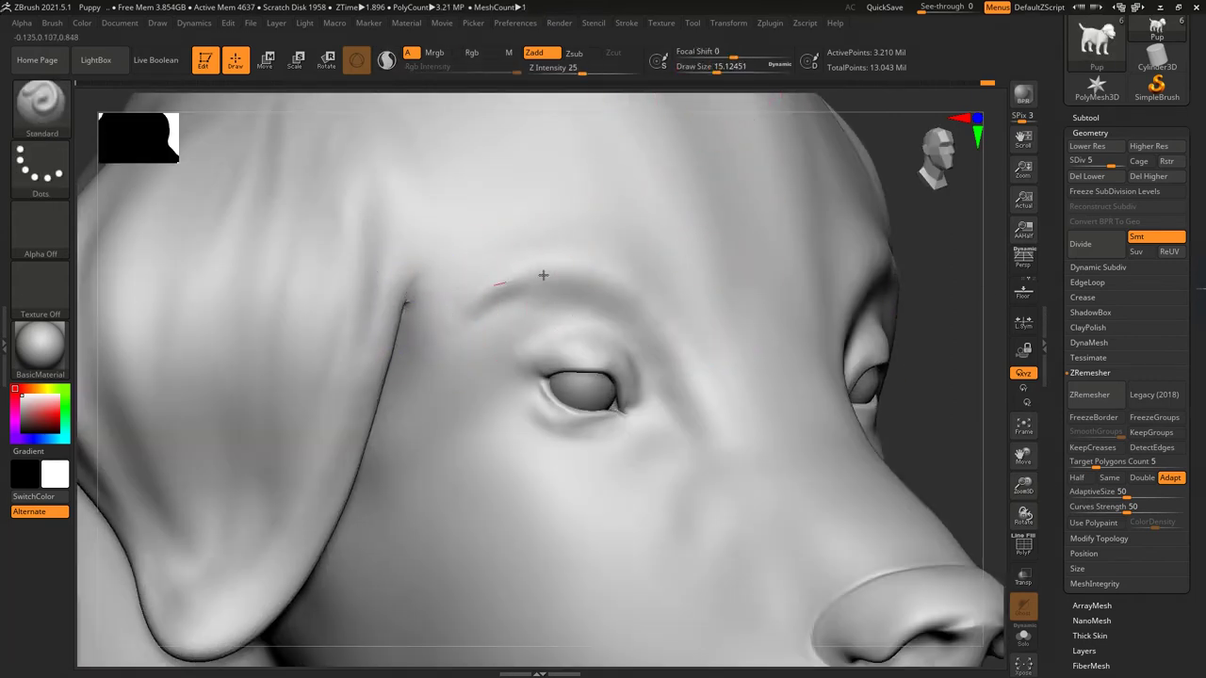
{"action": "left_click_drag", "start_coordinate": [876, 151], "coordinate": [810, 130]}
{"action": "left_click", "coordinate": [1119, 162]}
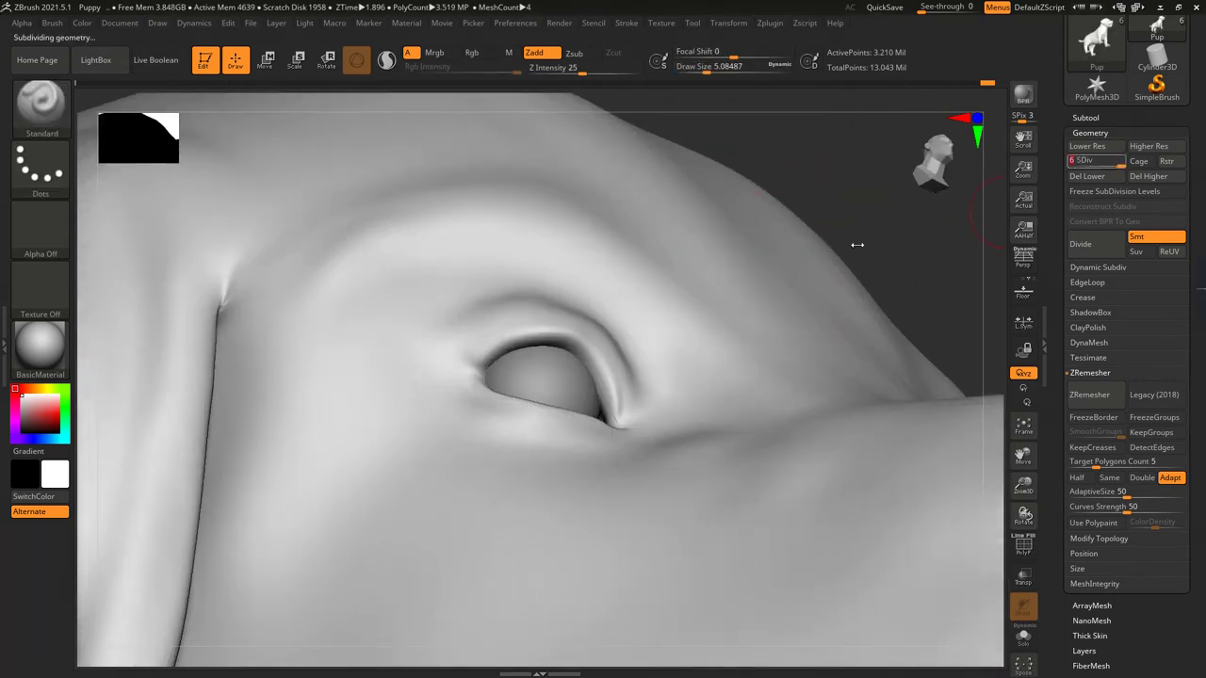
- Smooth and refine the lower eyelid edge, then zoom out to face the head
{"action": "key", "text": "shift"}
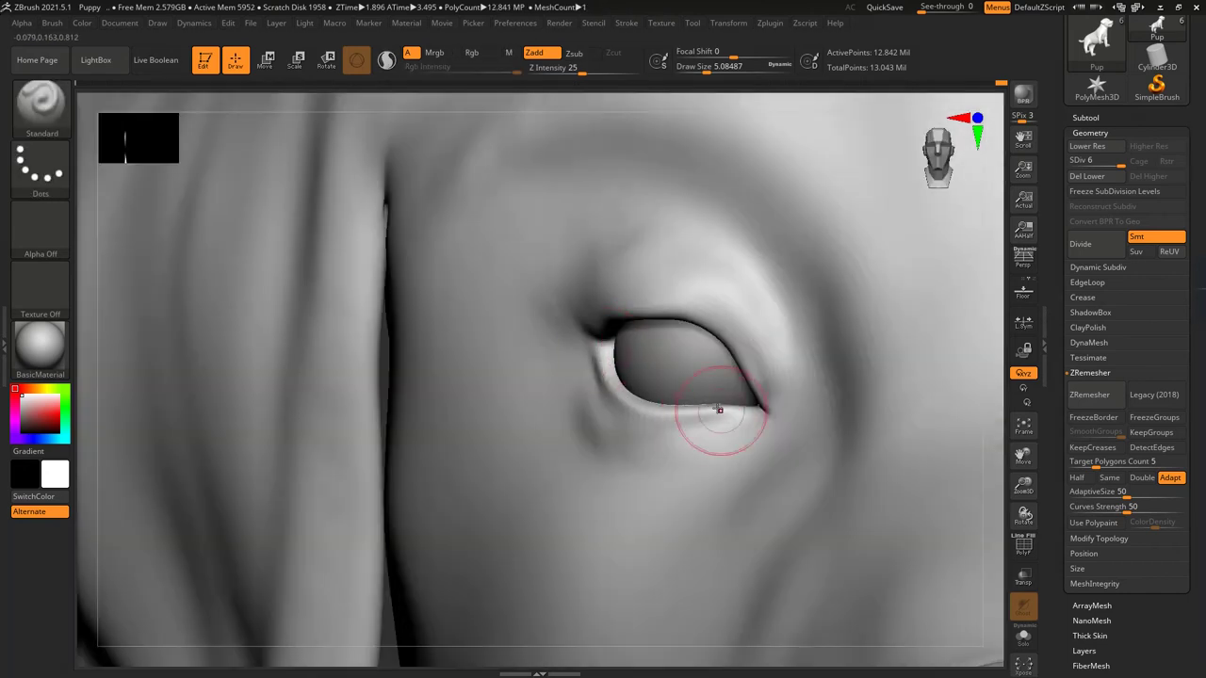
{"action": "left_click_drag", "start_coordinate": [718, 410], "coordinate": [740, 404]}
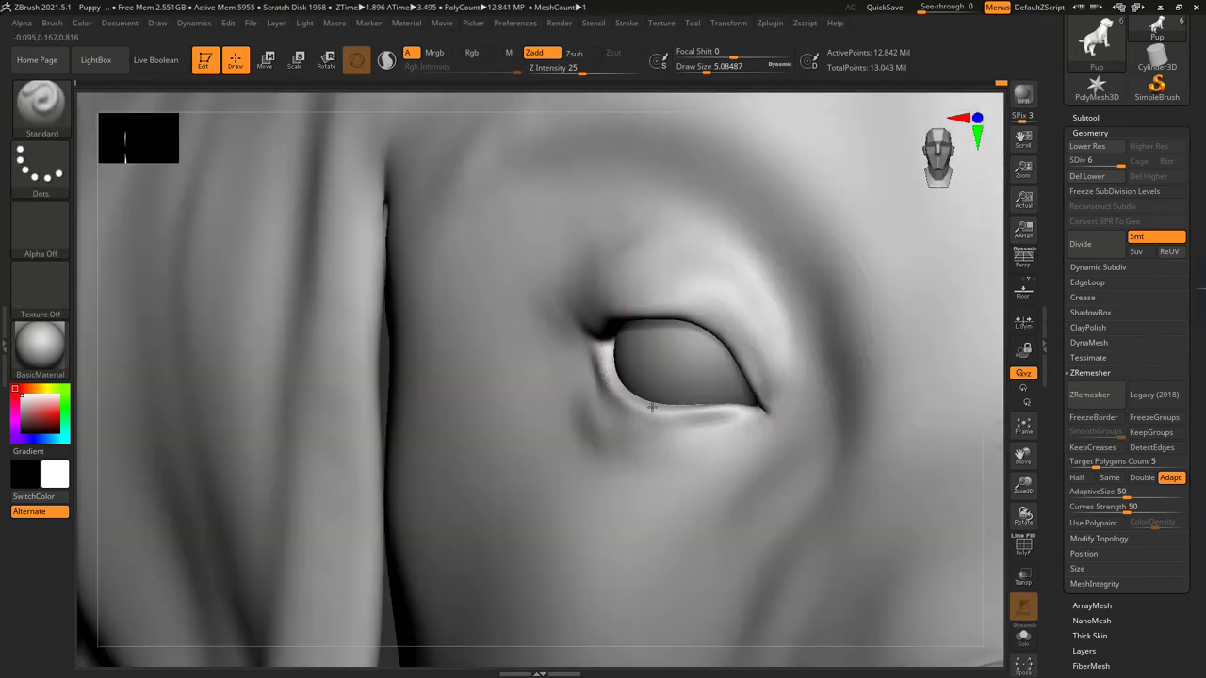
{"action": "left_click_drag", "start_coordinate": [650, 407], "coordinate": [667, 412]}
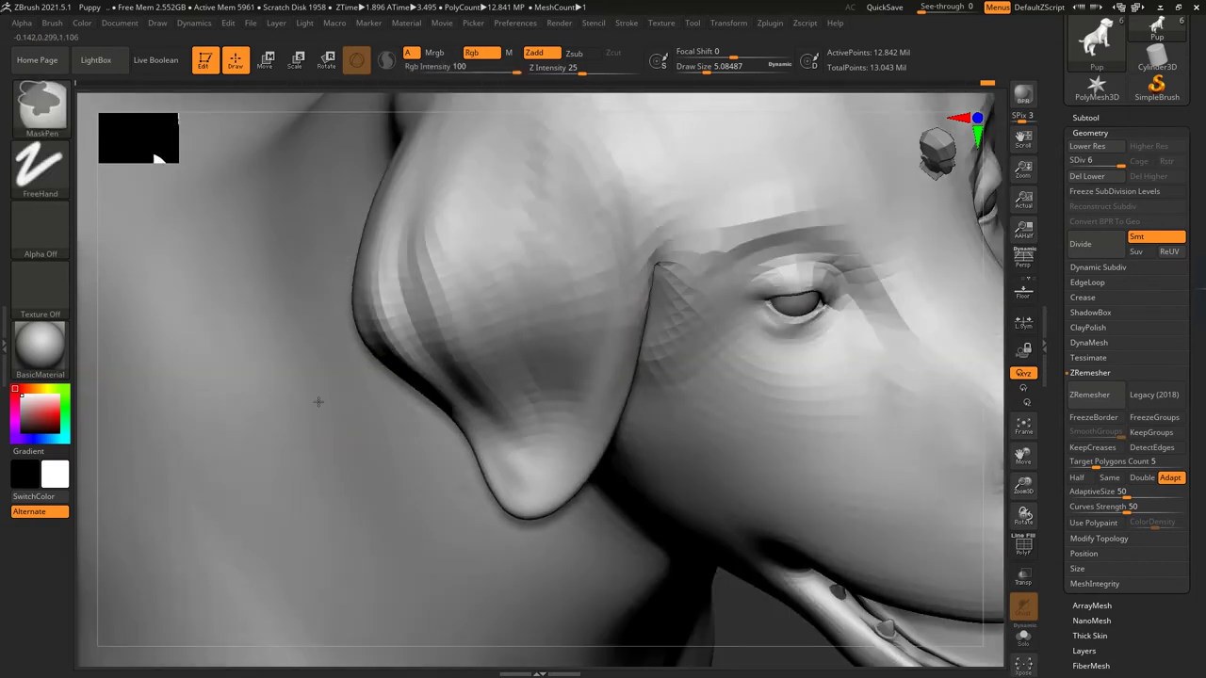
{"action": "left_click_drag", "start_coordinate": [318, 398], "coordinate": [860, 347]}
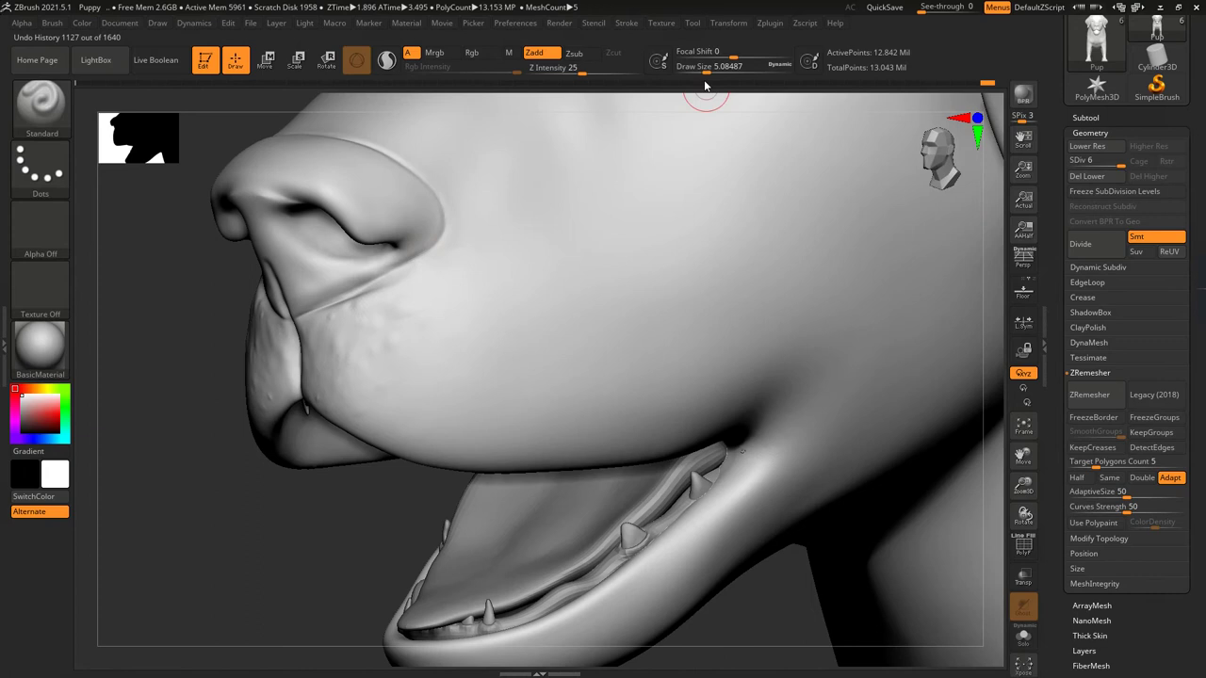
- Lower Draw Size to about 3.8 and smooth away the cheek bumps beside the muzzle
{"action": "left_click_drag", "start_coordinate": [707, 72], "coordinate": [703, 73]}
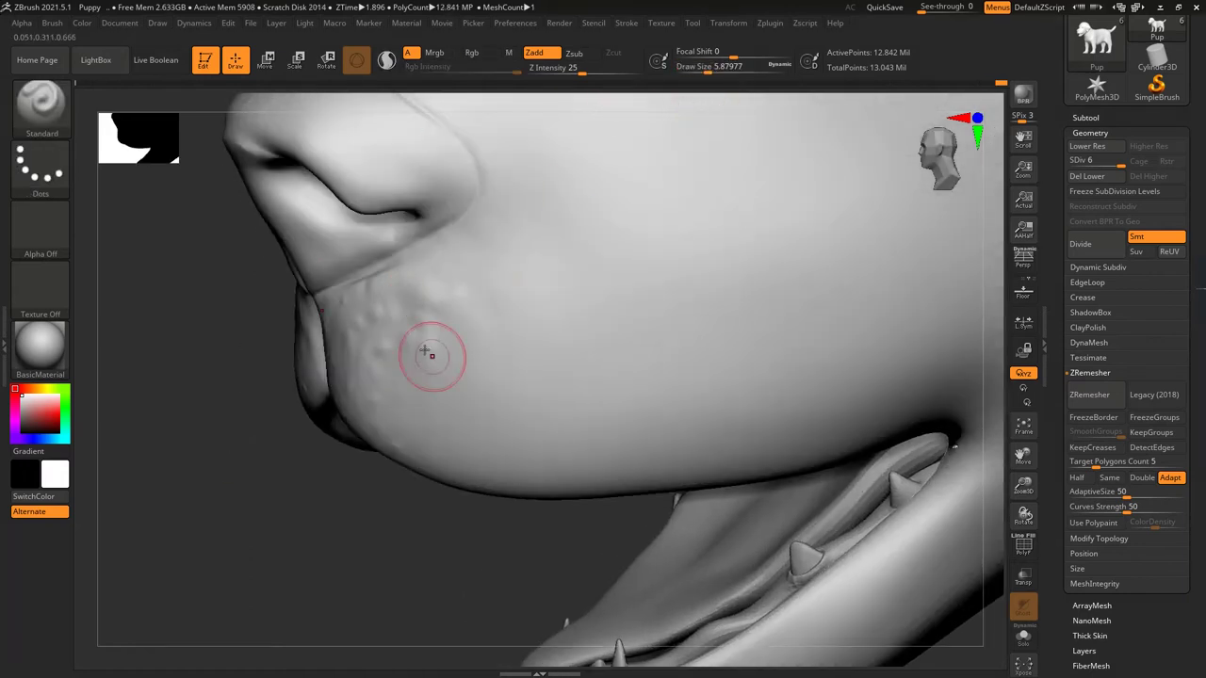
{"action": "left_click_drag", "start_coordinate": [431, 345], "coordinate": [415, 299], "text": "shift"}
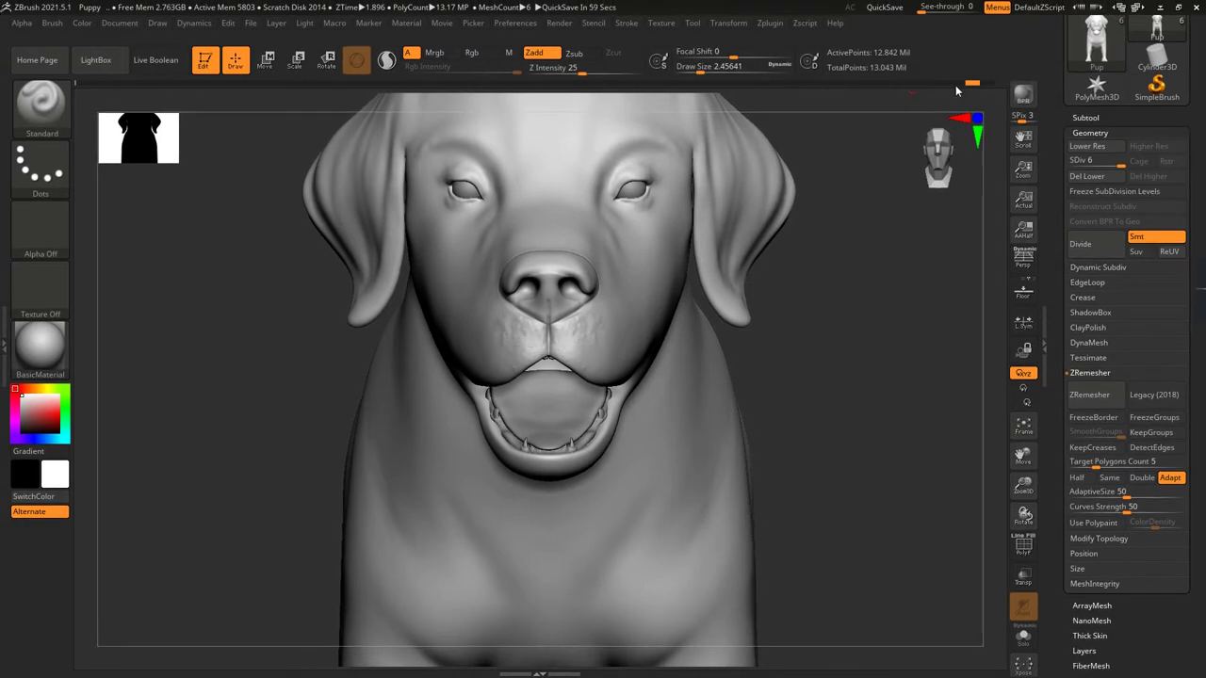
- Save As over the existing puppy project file, then turn to the neck and drop to SDiv 5
{"action": "left_click", "coordinate": [251, 22]}
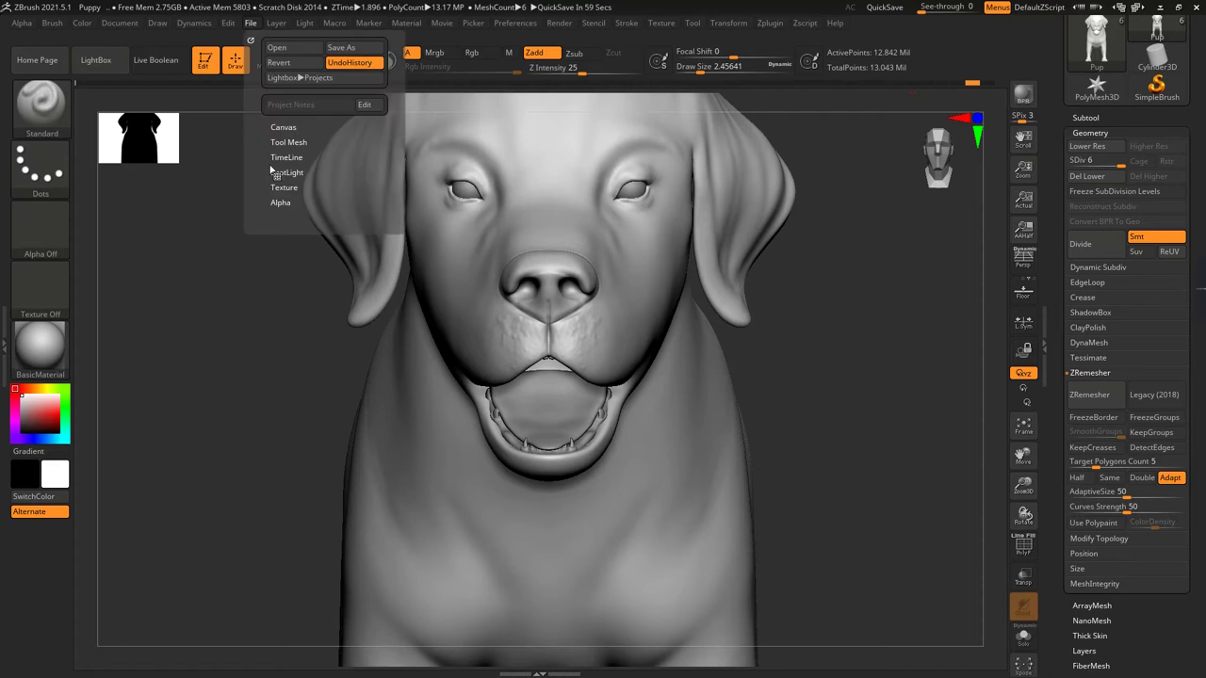
{"action": "left_click", "coordinate": [343, 47]}
{"action": "key", "text": "Return"}
{"action": "left_click", "coordinate": [631, 334]}
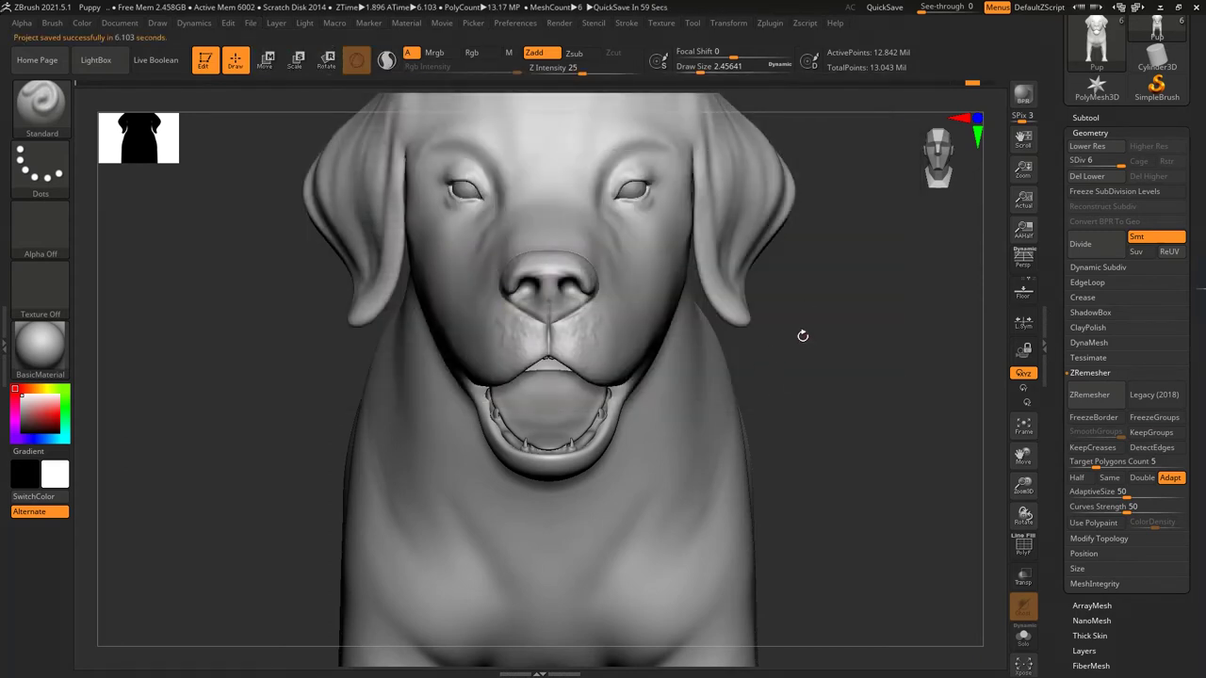
{"action": "left_click_drag", "start_coordinate": [811, 432], "coordinate": [772, 336]}
{"action": "left_click_drag", "start_coordinate": [1111, 162], "coordinate": [1110, 162]}
- Select the Standard brush and orbit around the torso, paws and both sides of the neck
{"action": "key", "text": "b"}
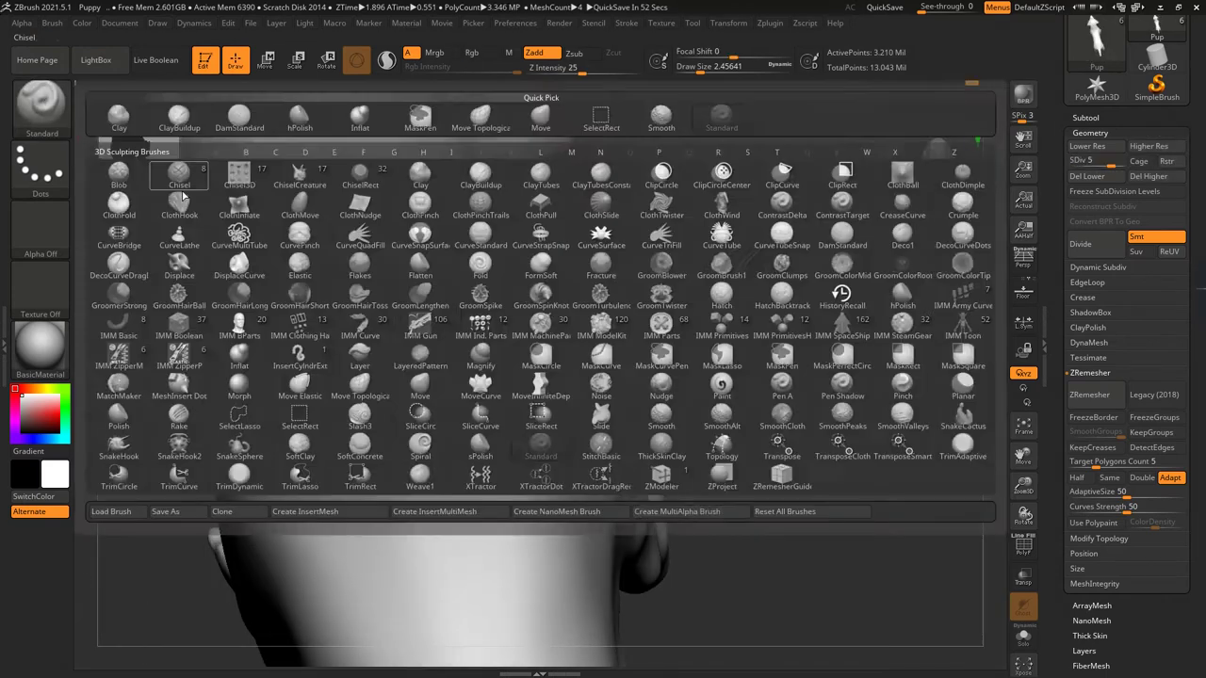
{"action": "key", "text": "s"}
{"action": "key", "text": "t"}
{"action": "mouse_move", "coordinate": [576, 288]}
{"action": "left_mouse_down"}
{"action": "mouse_move", "coordinate": [807, 368]}
{"action": "mouse_move", "coordinate": [661, 320]}
{"action": "left_mouse_up"}
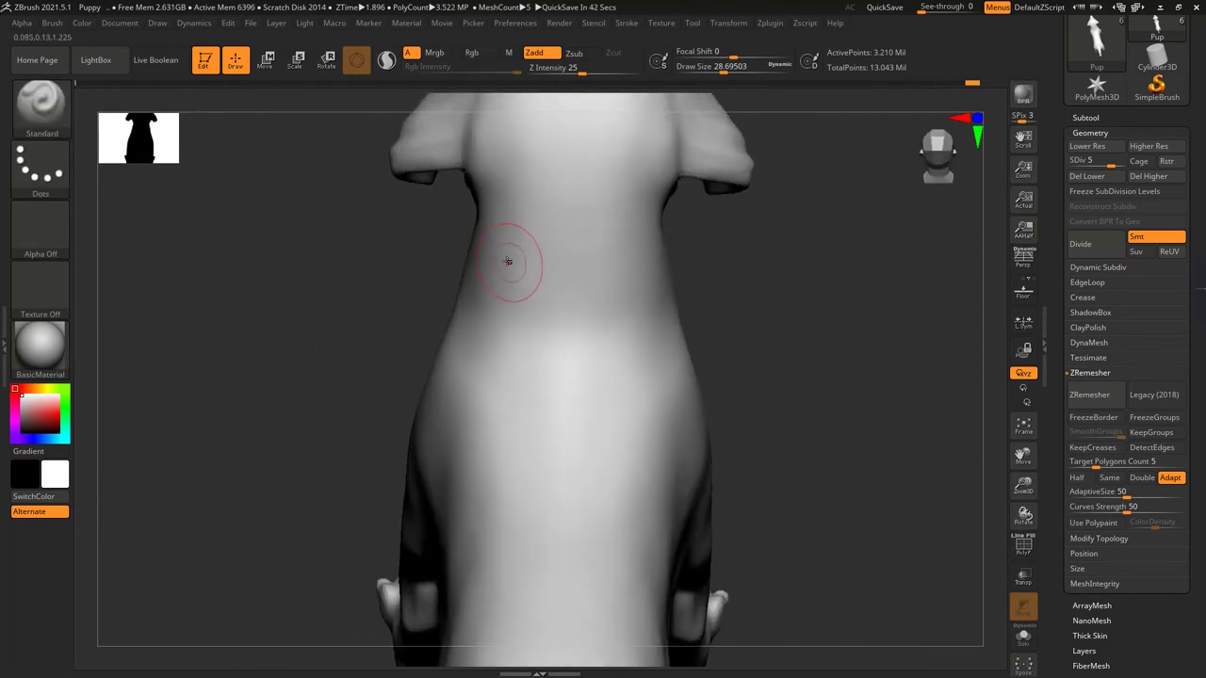
{"action": "left_click_drag", "start_coordinate": [502, 290], "coordinate": [455, 244]}
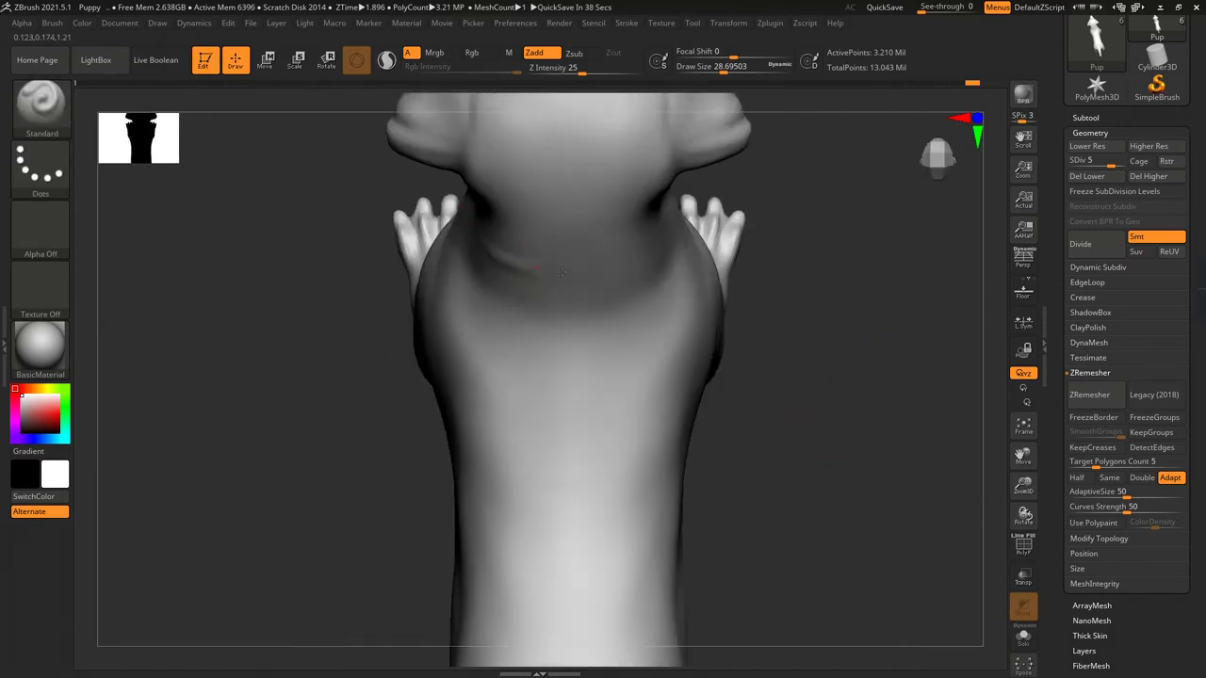
{"action": "left_click_drag", "start_coordinate": [895, 410], "coordinate": [546, 217]}
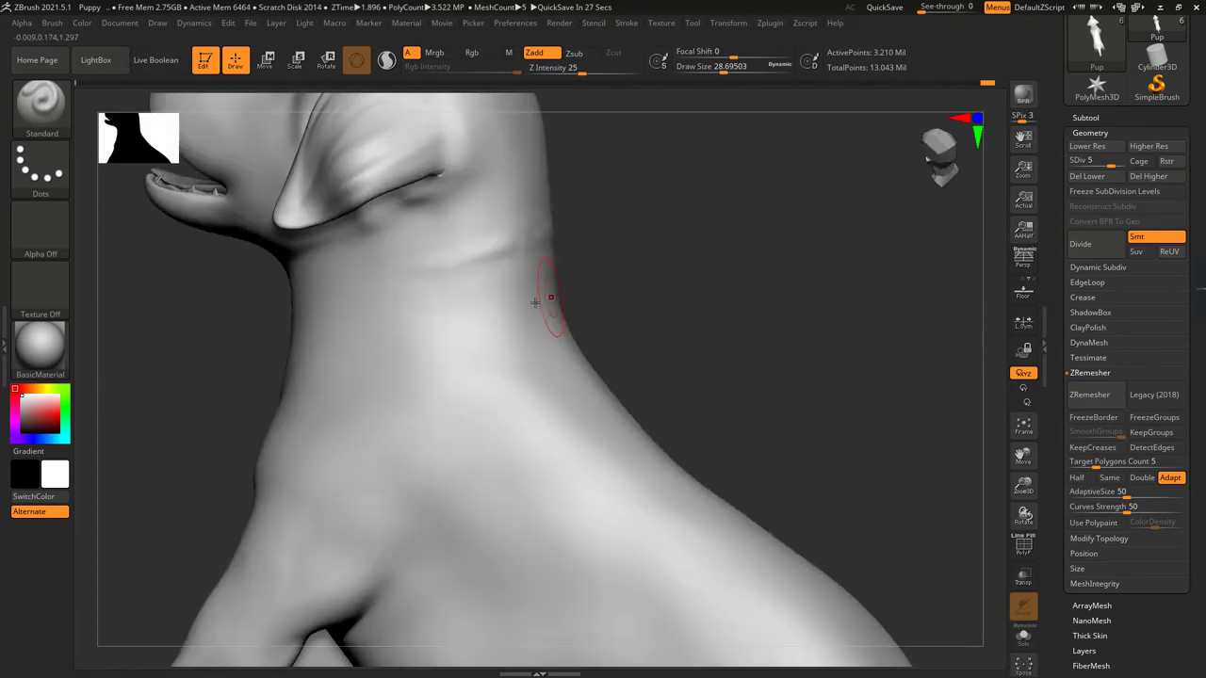
{"action": "left_click_drag", "start_coordinate": [479, 326], "coordinate": [692, 335]}
{"action": "mouse_move", "coordinate": [481, 320]}
{"action": "left_mouse_down"}
{"action": "mouse_move", "coordinate": [499, 325]}
{"action": "mouse_move", "coordinate": [485, 333]}
{"action": "mouse_move", "coordinate": [495, 300]}
{"action": "mouse_move", "coordinate": [525, 299]}
{"action": "left_mouse_up"}
{"action": "left_click_drag", "start_coordinate": [606, 340], "coordinate": [781, 266]}
{"action": "mouse_move", "coordinate": [667, 283]}
{"action": "left_mouse_down"}
{"action": "mouse_move", "coordinate": [869, 227]}
{"action": "mouse_move", "coordinate": [740, 248]}
{"action": "mouse_move", "coordinate": [621, 336]}
{"action": "left_mouse_up"}
- Adjust brush size from about 45 down to 19 and close in on the neck crease
{"action": "key", "text": "]"}
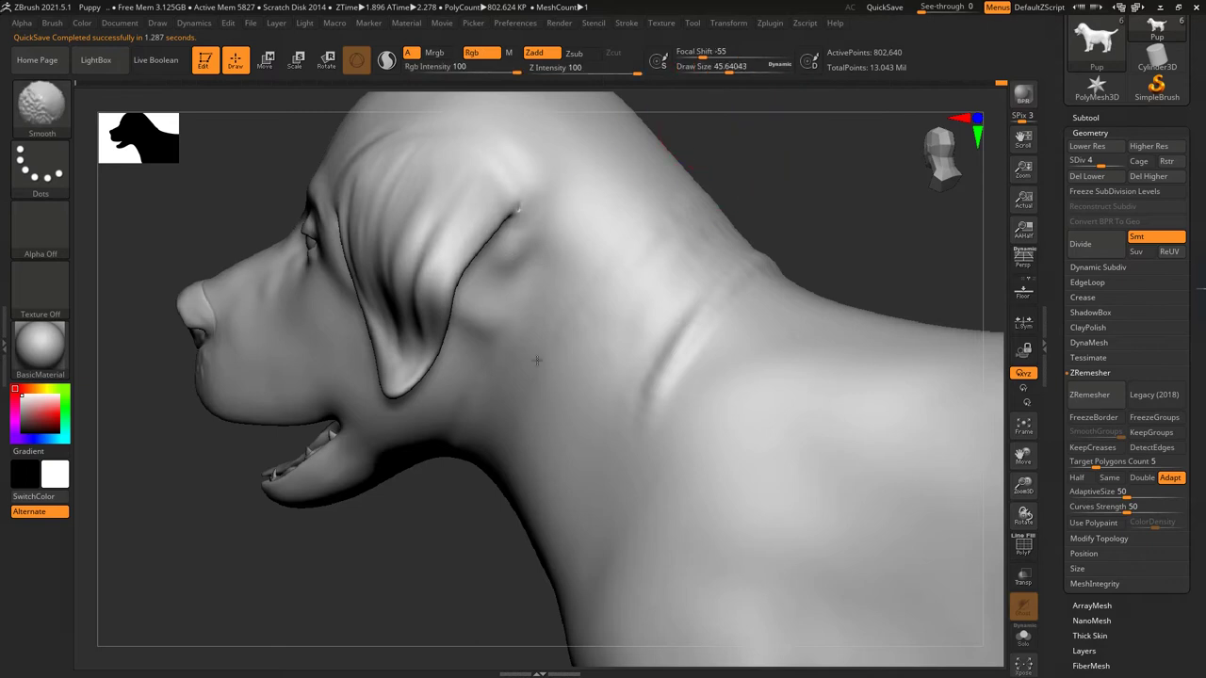
{"action": "mouse_move", "coordinate": [727, 212]}
{"action": "left_mouse_down"}
{"action": "mouse_move", "coordinate": [785, 180]}
{"action": "mouse_move", "coordinate": [690, 297]}
{"action": "left_mouse_up"}
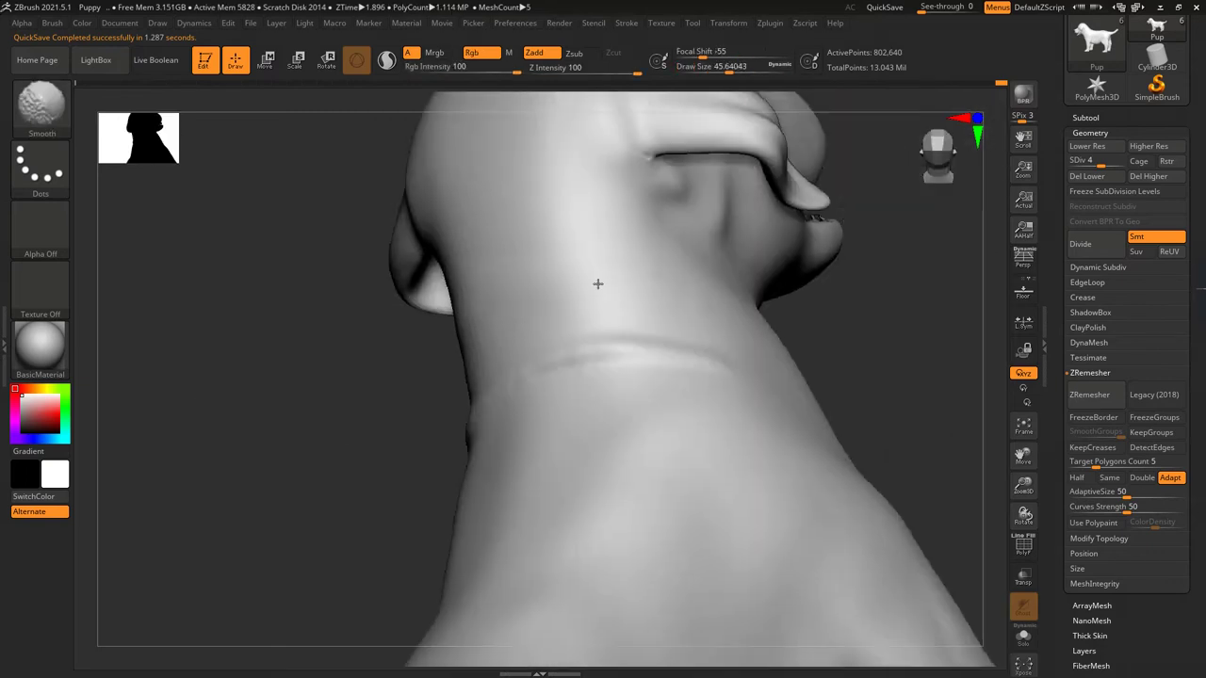
{"action": "left_click_drag", "start_coordinate": [598, 284], "coordinate": [735, 254]}
{"action": "key", "text": "["}
{"action": "key", "text": "["}
{"action": "right_click_drag", "start_coordinate": [652, 406], "coordinate": [640, 333], "text": "alt"}
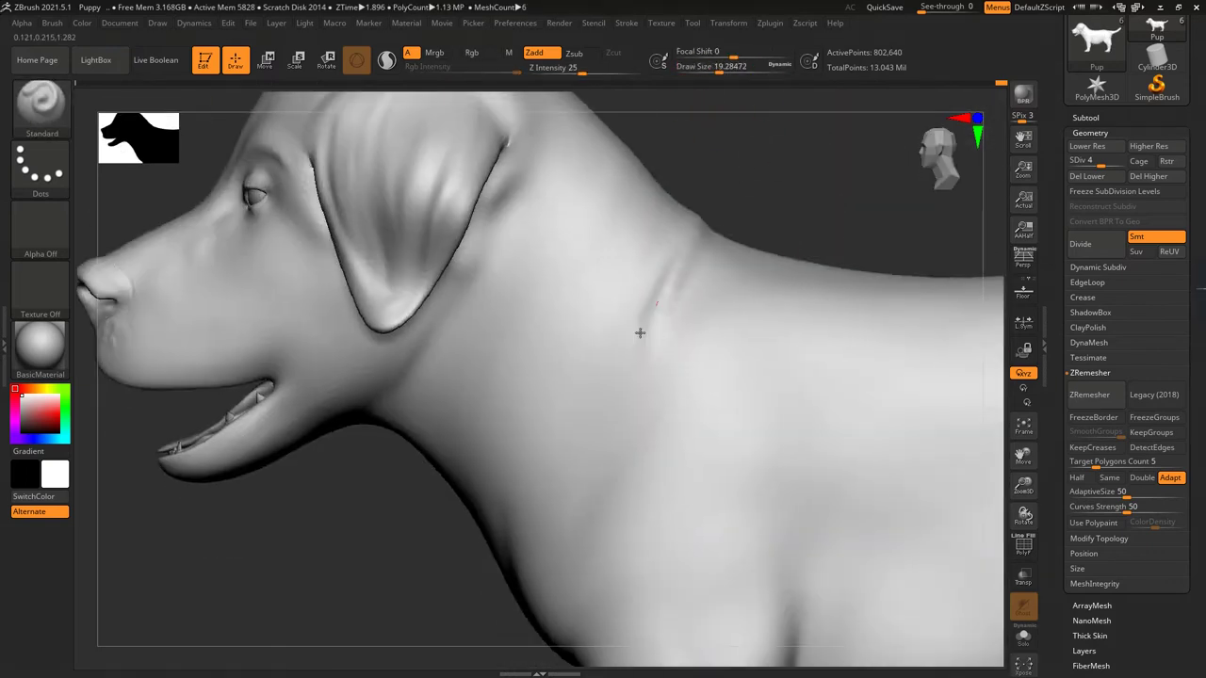
{"action": "right_click_drag", "start_coordinate": [804, 149], "coordinate": [625, 236]}
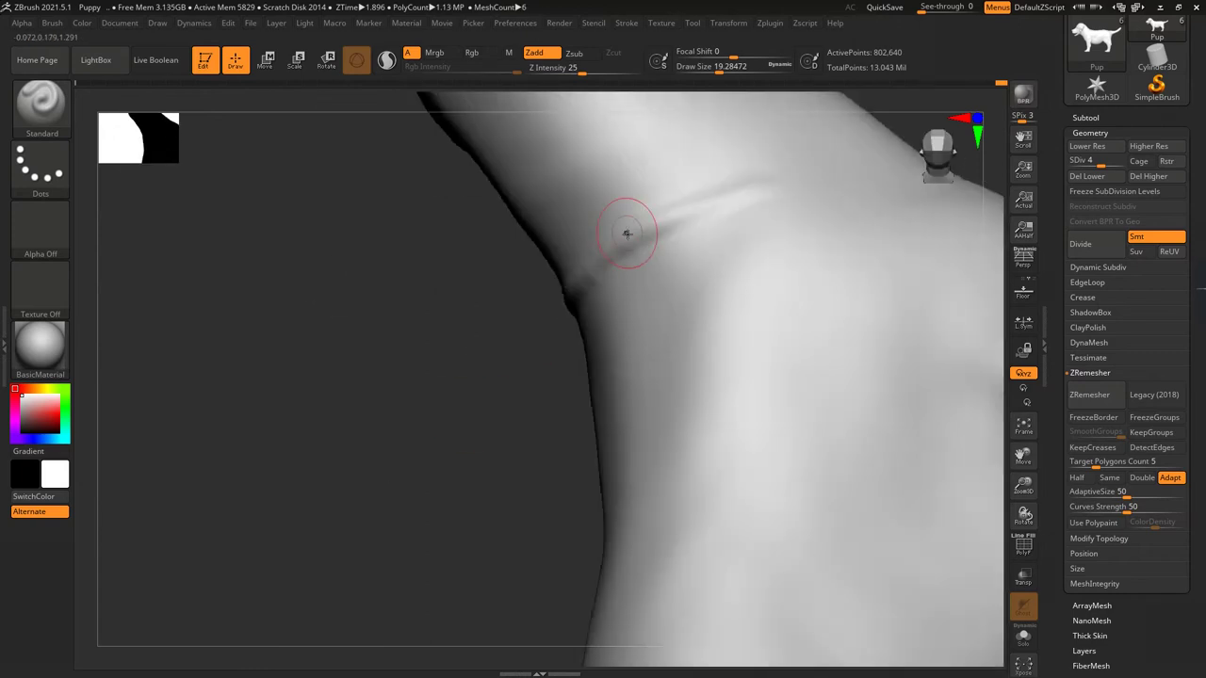
{"action": "right_click_drag", "start_coordinate": [505, 295], "coordinate": [681, 261]}
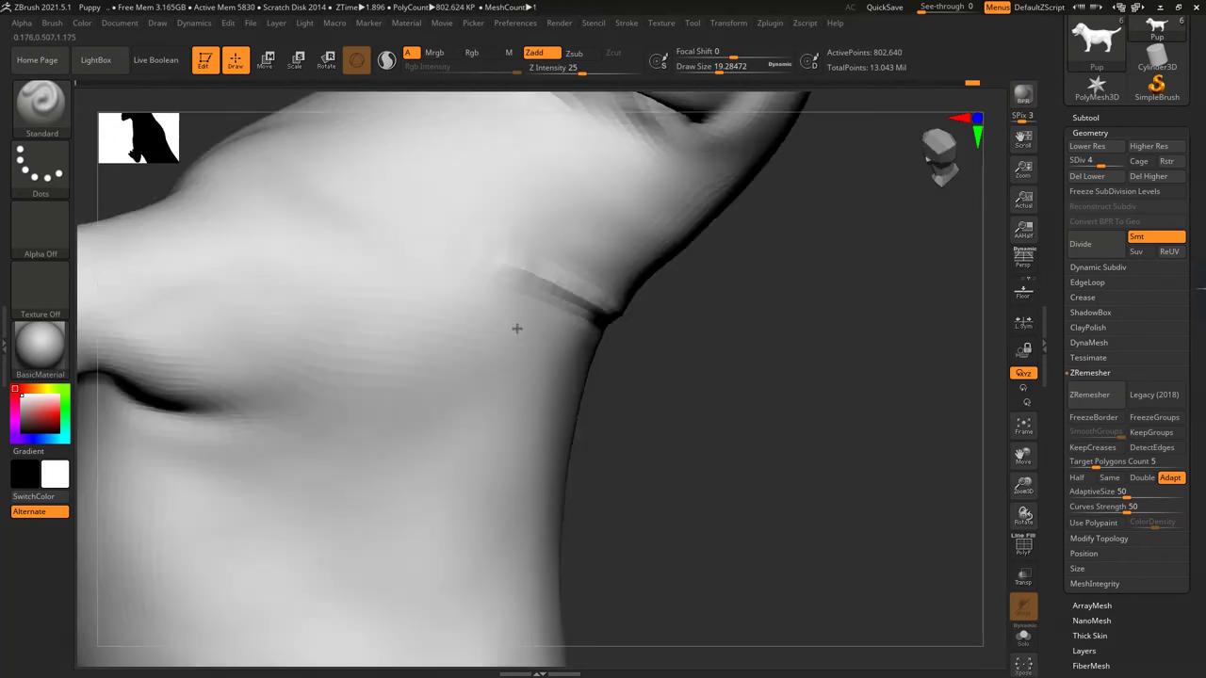
{"action": "mouse_move", "coordinate": [518, 329]}
{"action": "right_mouse_down"}
{"action": "mouse_move", "coordinate": [499, 446]}
{"action": "mouse_move", "coordinate": [751, 330]}
{"action": "right_mouse_up"}
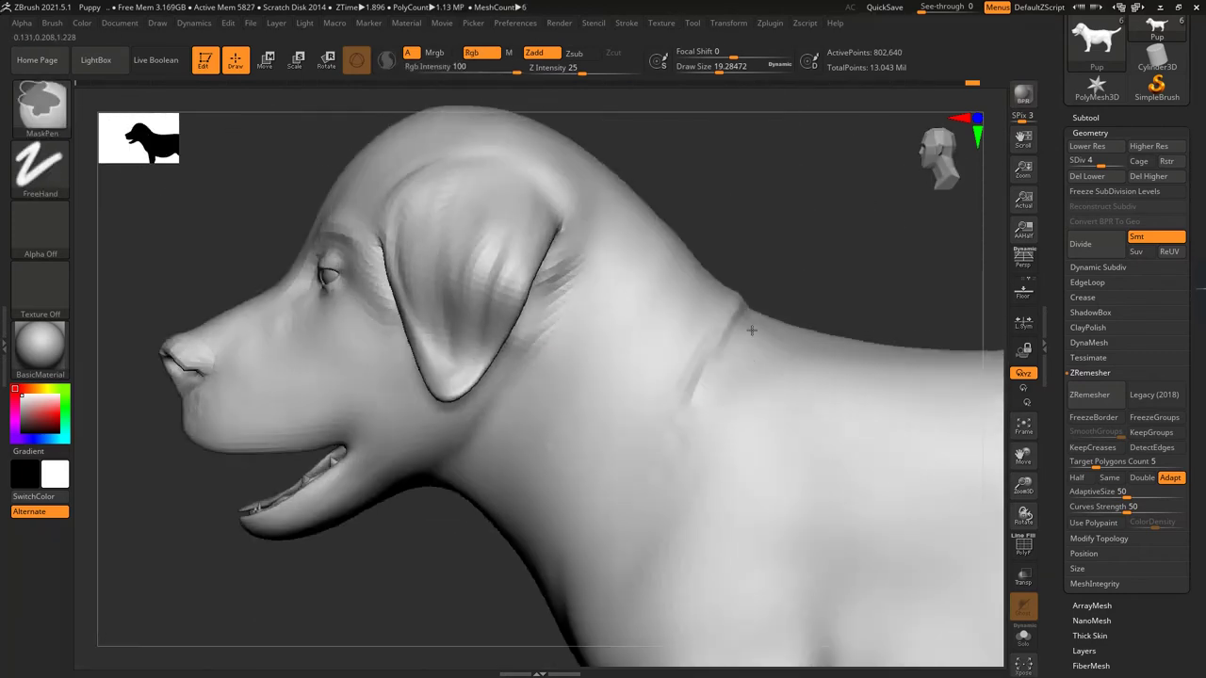
- Deepen the crease around the neck with repeated strokes, then smooth it
{"action": "key", "text": "shift"}
{"action": "right_click_drag", "start_coordinate": [855, 252], "coordinate": [874, 272]}
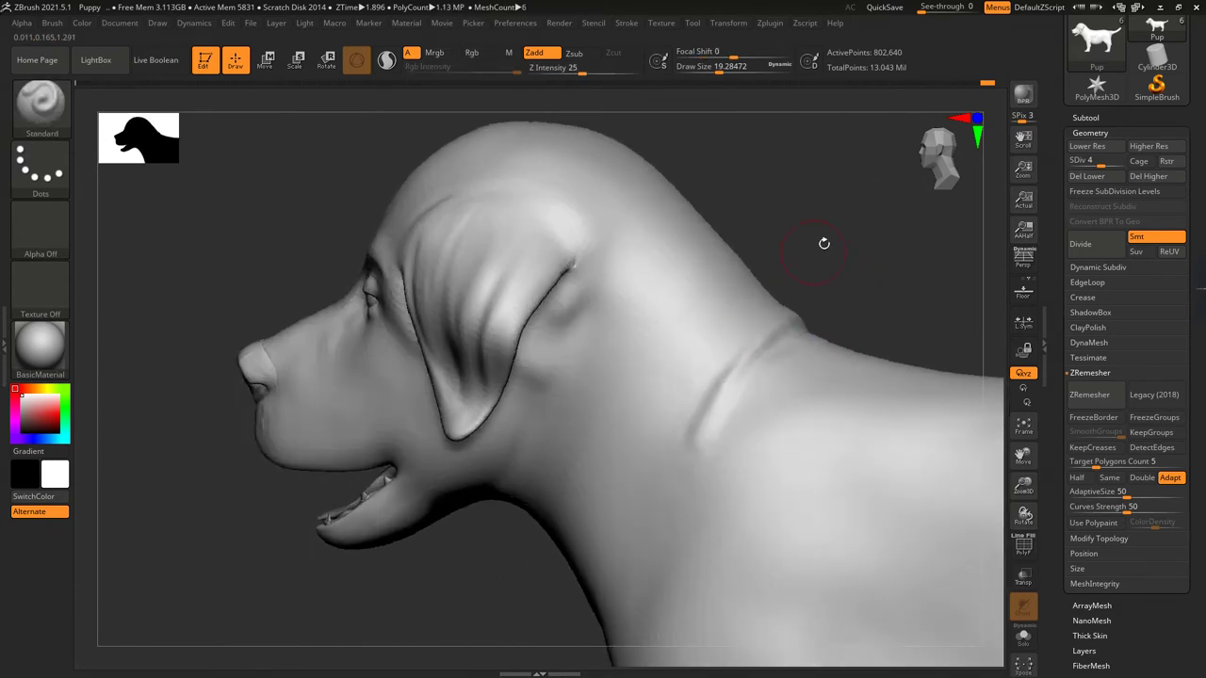
{"action": "right_click_drag", "start_coordinate": [823, 243], "coordinate": [844, 253]}
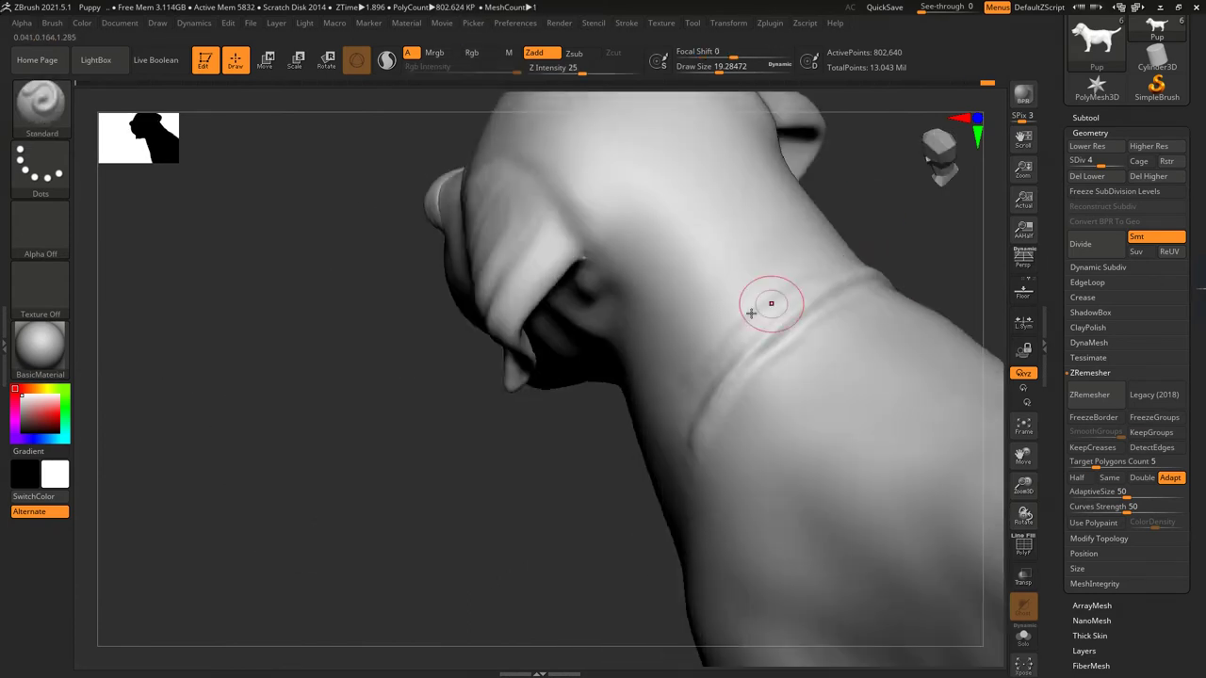
{"action": "right_click_drag", "start_coordinate": [751, 313], "coordinate": [889, 255]}
{"action": "left_click_drag", "start_coordinate": [888, 255], "coordinate": [759, 296]}
{"action": "mouse_move", "coordinate": [759, 295]}
{"action": "right_mouse_down"}
{"action": "mouse_move", "coordinate": [888, 255]}
{"action": "mouse_move", "coordinate": [845, 298]}
{"action": "mouse_move", "coordinate": [876, 250]}
{"action": "right_mouse_up"}
{"action": "left_click_drag", "start_coordinate": [753, 304], "coordinate": [729, 318], "text": "shift"}
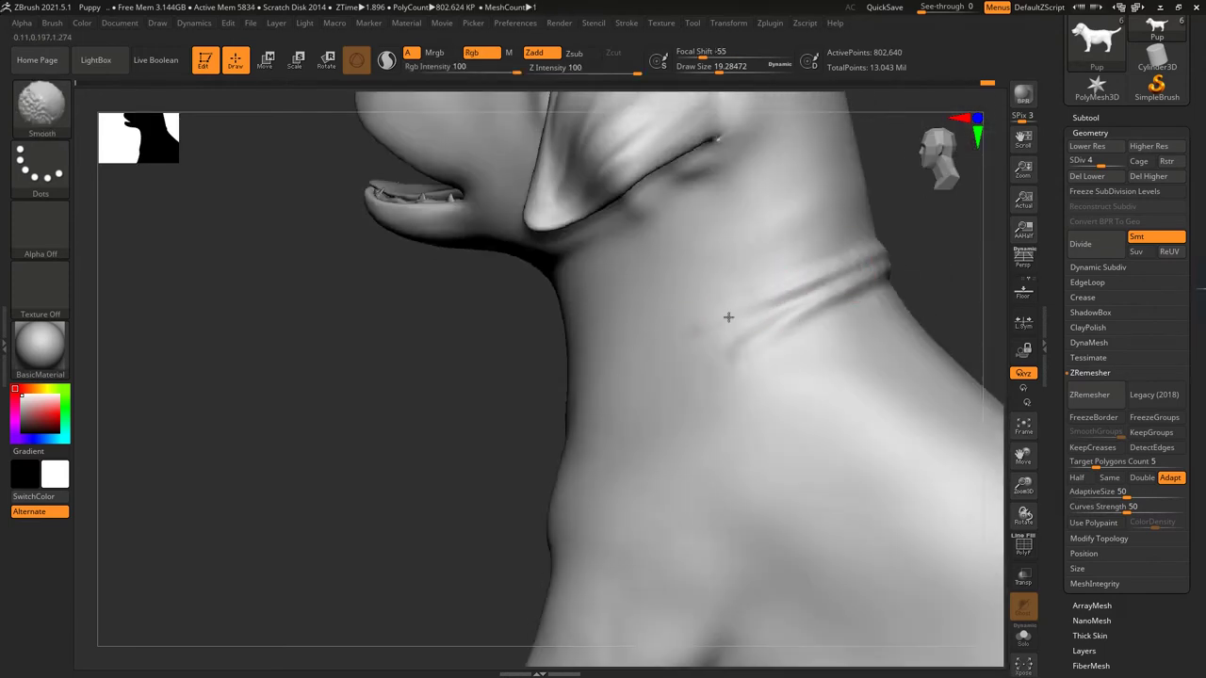
- View the neck from the front and expand the Tool's UV Map settings
{"action": "right_click_drag", "start_coordinate": [820, 314], "coordinate": [786, 261]}
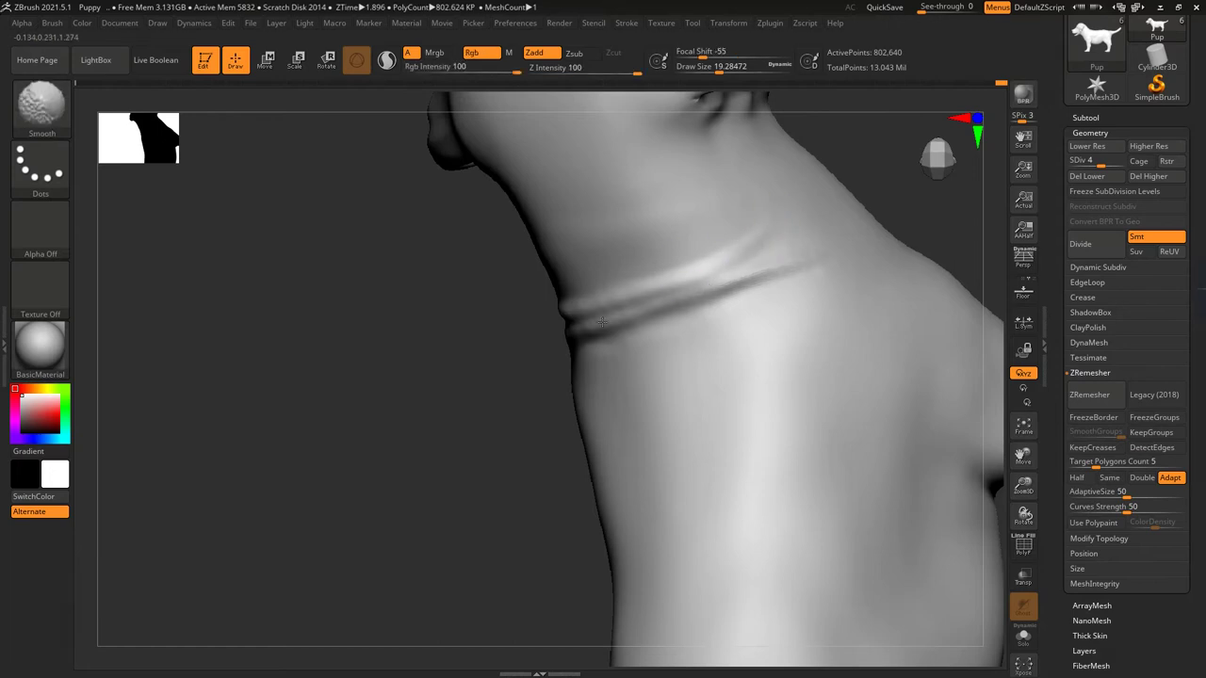
{"action": "right_click_drag", "start_coordinate": [707, 261], "coordinate": [452, 309], "text": "shift"}
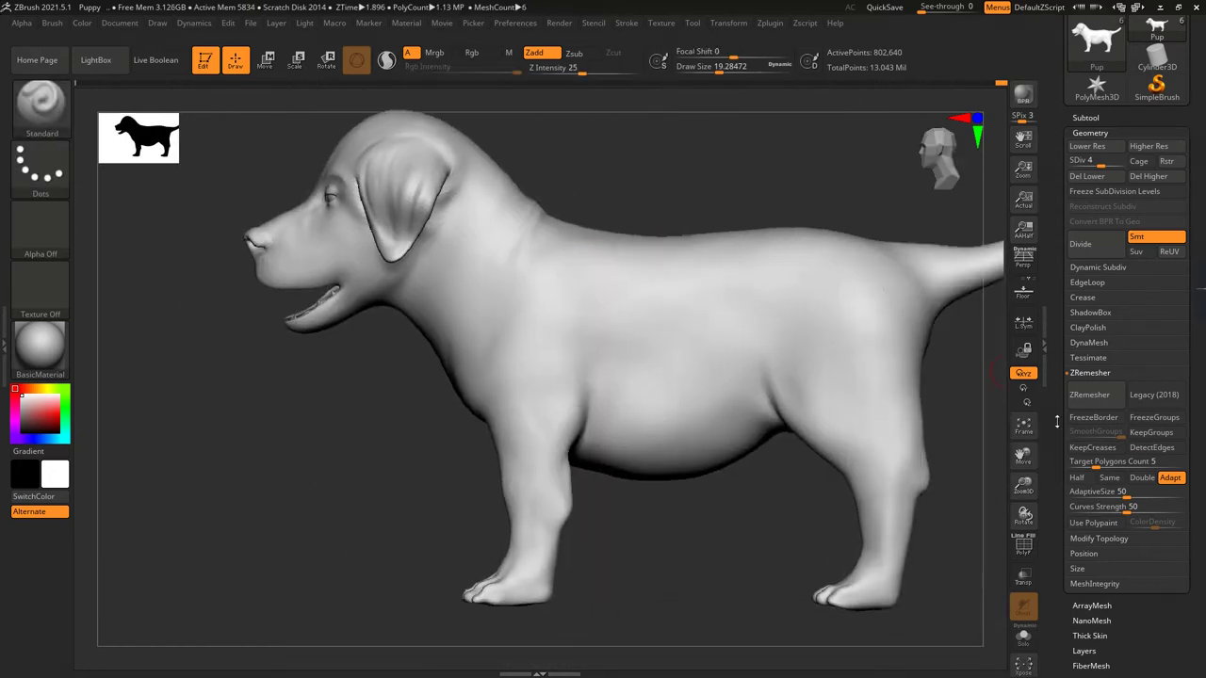
{"action": "scroll", "coordinate": [1083, 304], "scroll_direction": "down", "scroll_amount": 5}
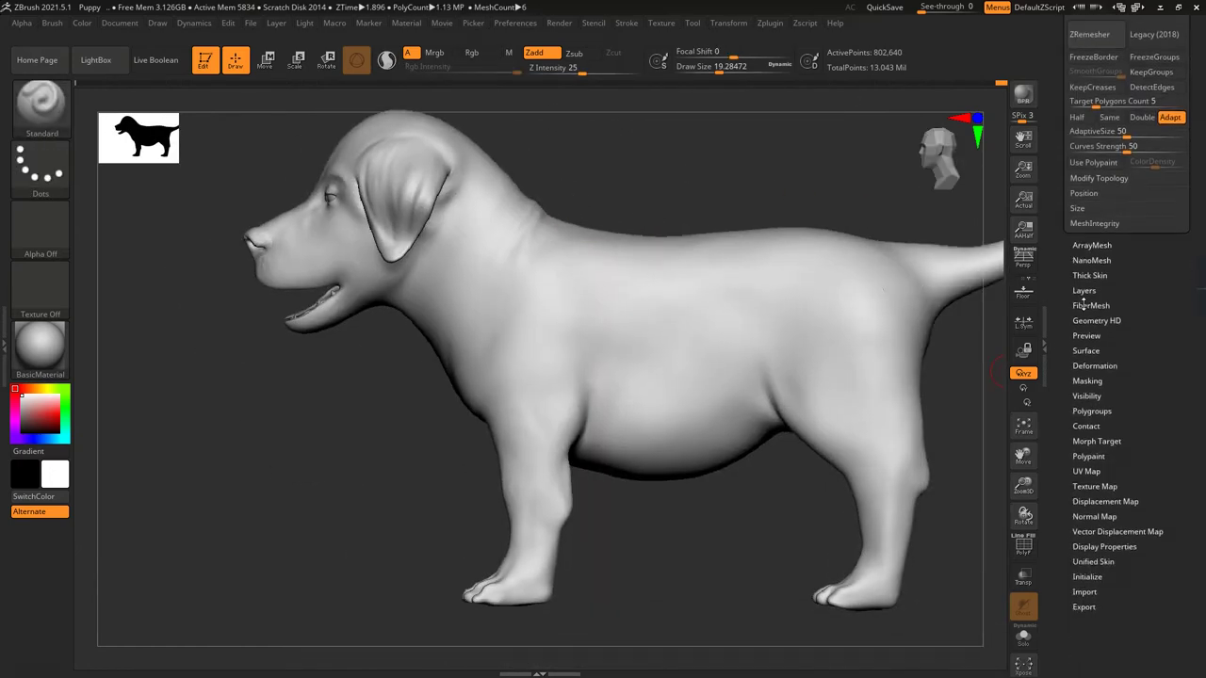
{"action": "left_click", "coordinate": [1088, 211]}
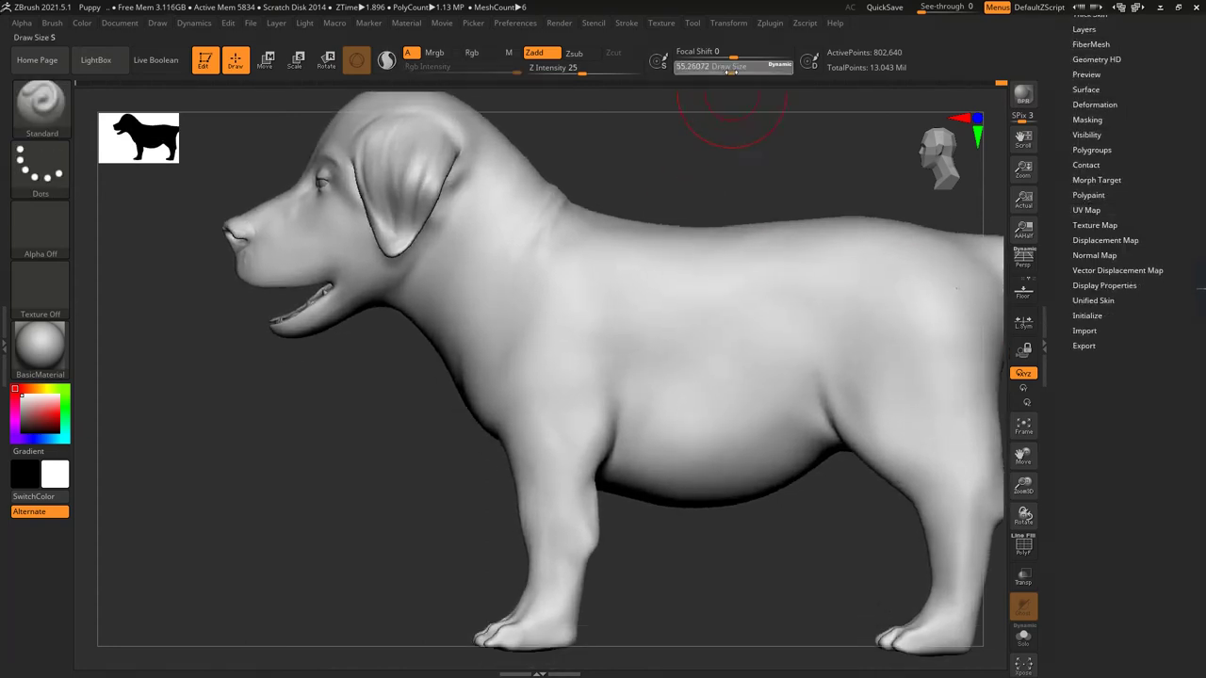
- Frame the chest and front leg and lower Z Intensity to 17
{"action": "mouse_move", "coordinate": [726, 121]}
{"action": "right_mouse_down", "text": "ctrl"}
{"action": "mouse_move", "coordinate": [735, 232]}
{"action": "mouse_move", "coordinate": [681, 277]}
{"action": "right_mouse_up", "text": "ctrl"}
{"action": "right_click_drag", "start_coordinate": [738, 204], "coordinate": [722, 209]}
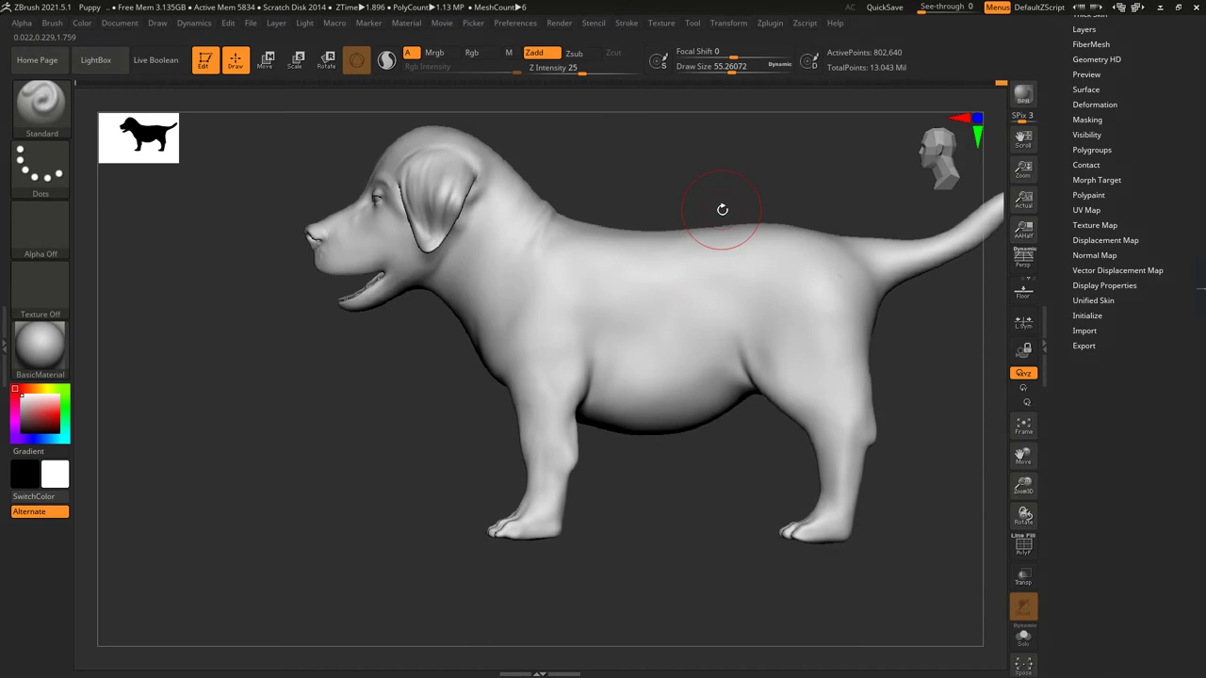
{"action": "right_click_drag", "start_coordinate": [691, 455], "coordinate": [727, 107], "text": "ctrl"}
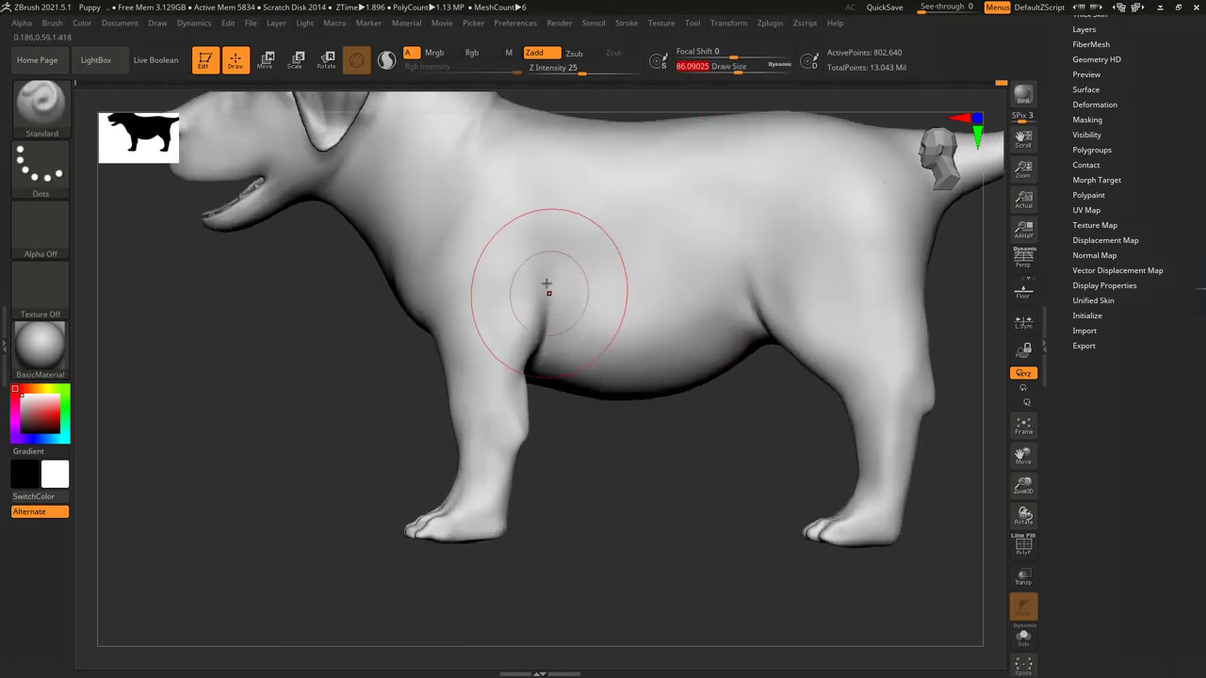
{"action": "left_click", "coordinate": [574, 70]}
{"action": "left_click_drag", "start_coordinate": [573, 72], "coordinate": [571, 71]}
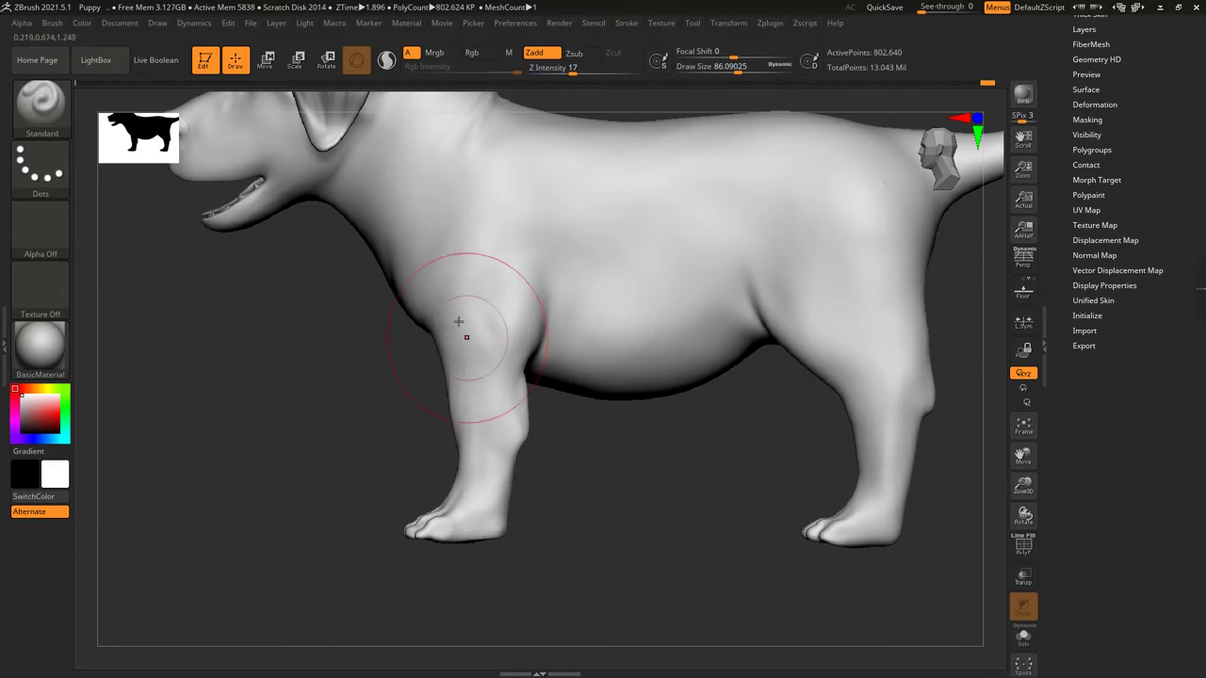
- Sculpt and smooth muscle shape into the front leg and belly with a smaller brush
{"action": "mouse_move", "coordinate": [531, 267]}
{"action": "right_mouse_down"}
{"action": "mouse_move", "coordinate": [530, 319]}
{"action": "mouse_move", "coordinate": [794, 317]}
{"action": "mouse_move", "coordinate": [797, 250]}
{"action": "mouse_move", "coordinate": [587, 430]}
{"action": "mouse_move", "coordinate": [414, 256]}
{"action": "mouse_move", "coordinate": [527, 423]}
{"action": "mouse_move", "coordinate": [565, 229]}
{"action": "right_mouse_up"}
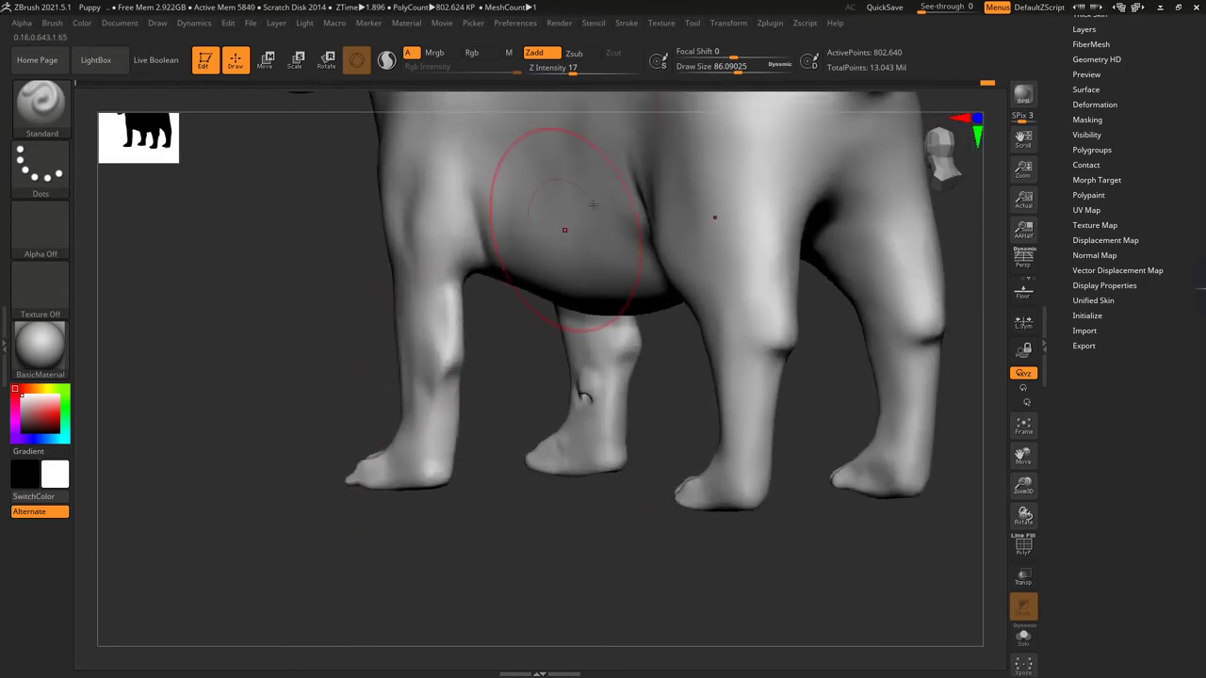
{"action": "key", "text": "bracketleft"}
{"action": "key", "text": "bracketleft"}
{"action": "key", "text": "bracketleft"}
{"action": "mouse_move", "coordinate": [345, 318]}
{"action": "right_mouse_down"}
{"action": "mouse_move", "coordinate": [345, 349]}
{"action": "mouse_move", "coordinate": [516, 429]}
{"action": "mouse_move", "coordinate": [552, 368]}
{"action": "mouse_move", "coordinate": [517, 328]}
{"action": "right_mouse_up"}
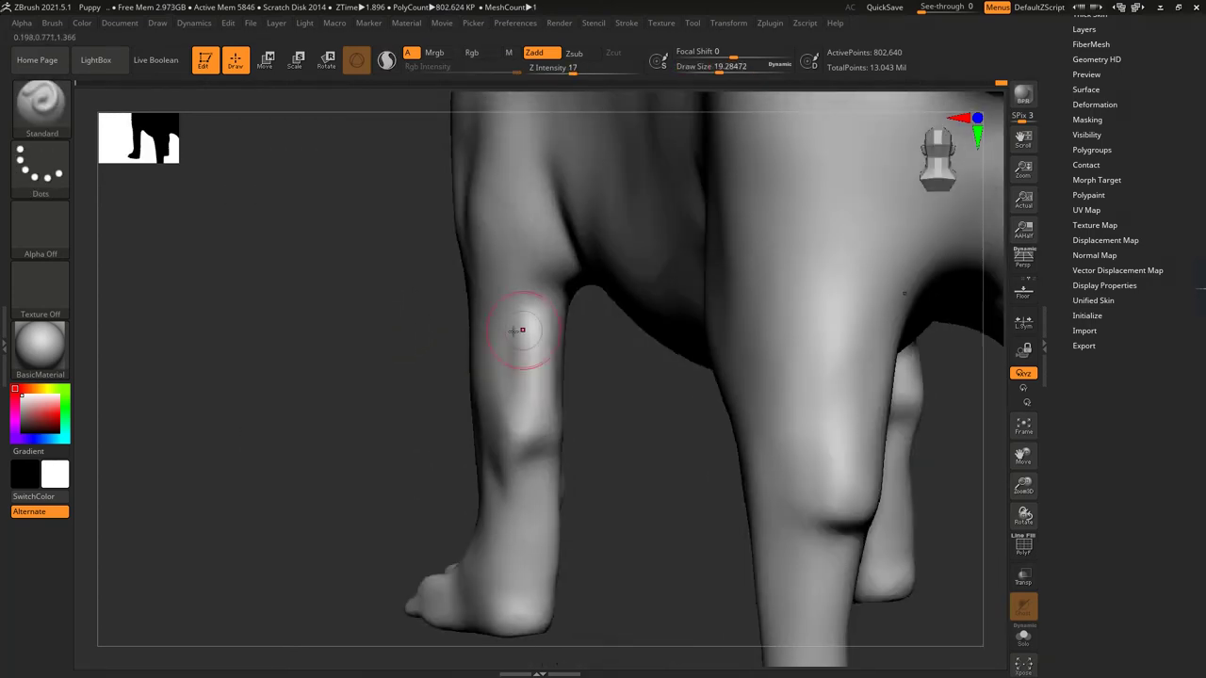
{"action": "key", "text": "shift"}
{"action": "mouse_move", "coordinate": [509, 372]}
{"action": "right_mouse_down"}
{"action": "mouse_move", "coordinate": [508, 333]}
{"action": "mouse_move", "coordinate": [626, 379]}
{"action": "right_mouse_up"}
{"action": "left_click_drag", "start_coordinate": [719, 70], "coordinate": [729, 70]}
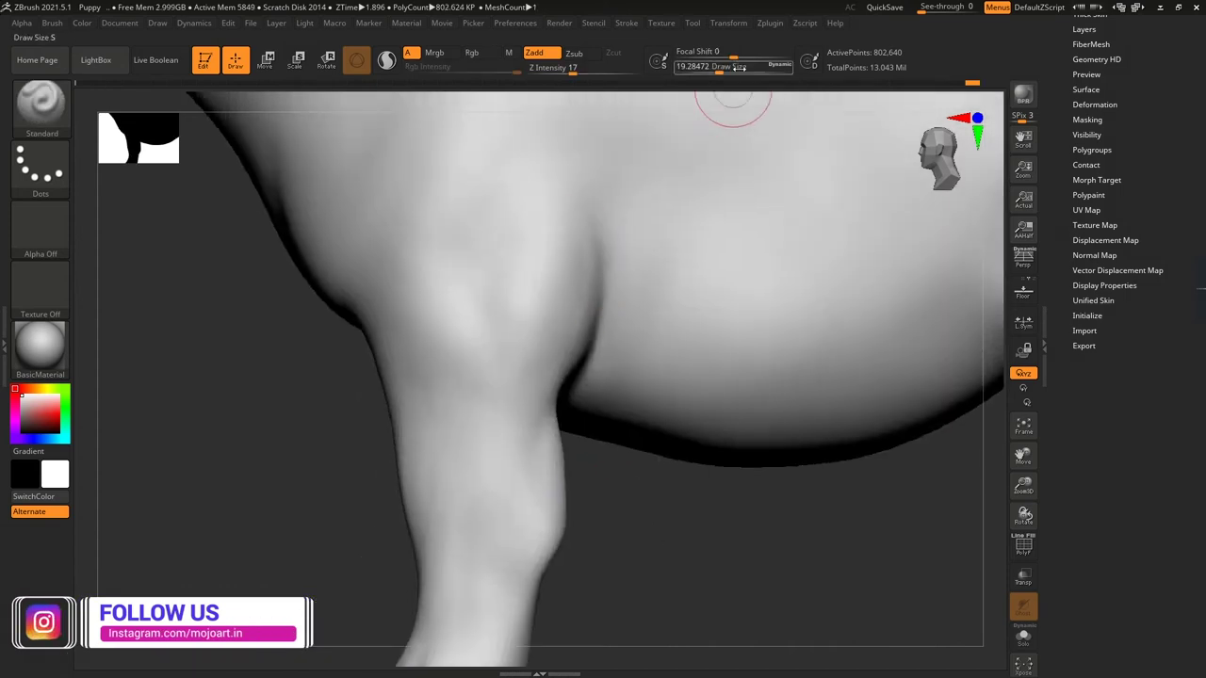
{"action": "mouse_move", "coordinate": [573, 216]}
{"action": "right_mouse_down", "text": "ctrl"}
{"action": "mouse_move", "coordinate": [480, 232]}
{"action": "mouse_move", "coordinate": [458, 349]}
{"action": "right_mouse_up", "text": "ctrl"}
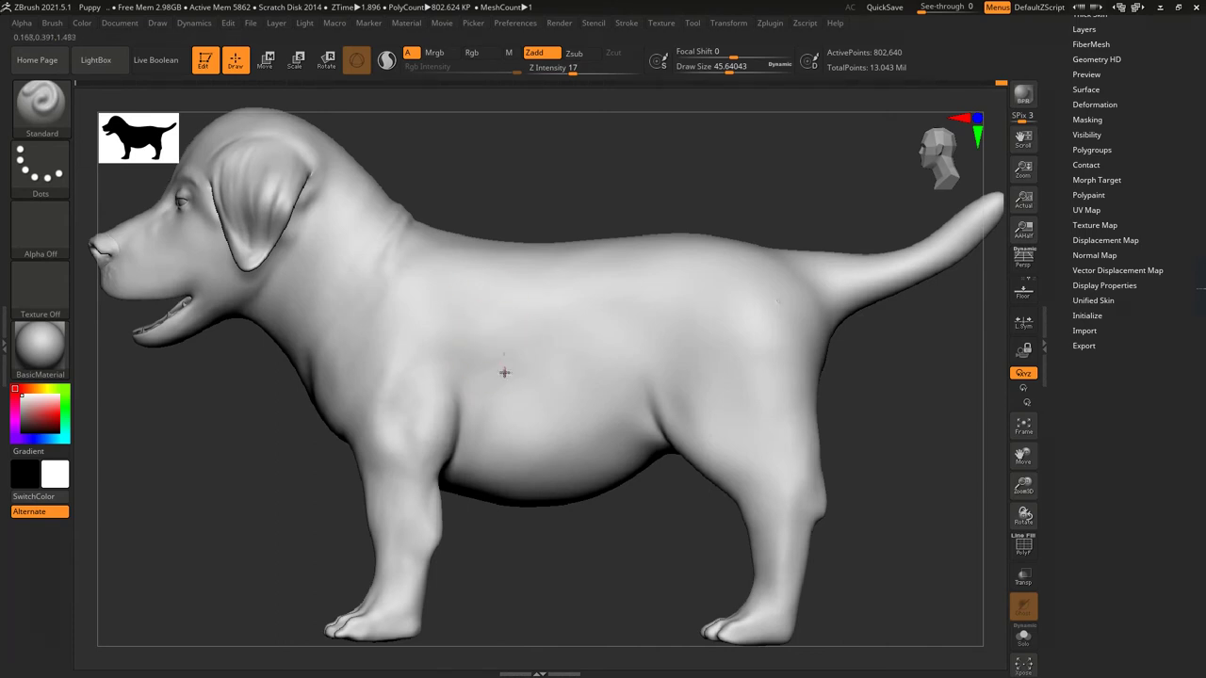
- Carve a long diagonal fold along the puppy's side from a raised three-quarter view
{"action": "right_click_drag", "start_coordinate": [540, 344], "coordinate": [584, 312]}
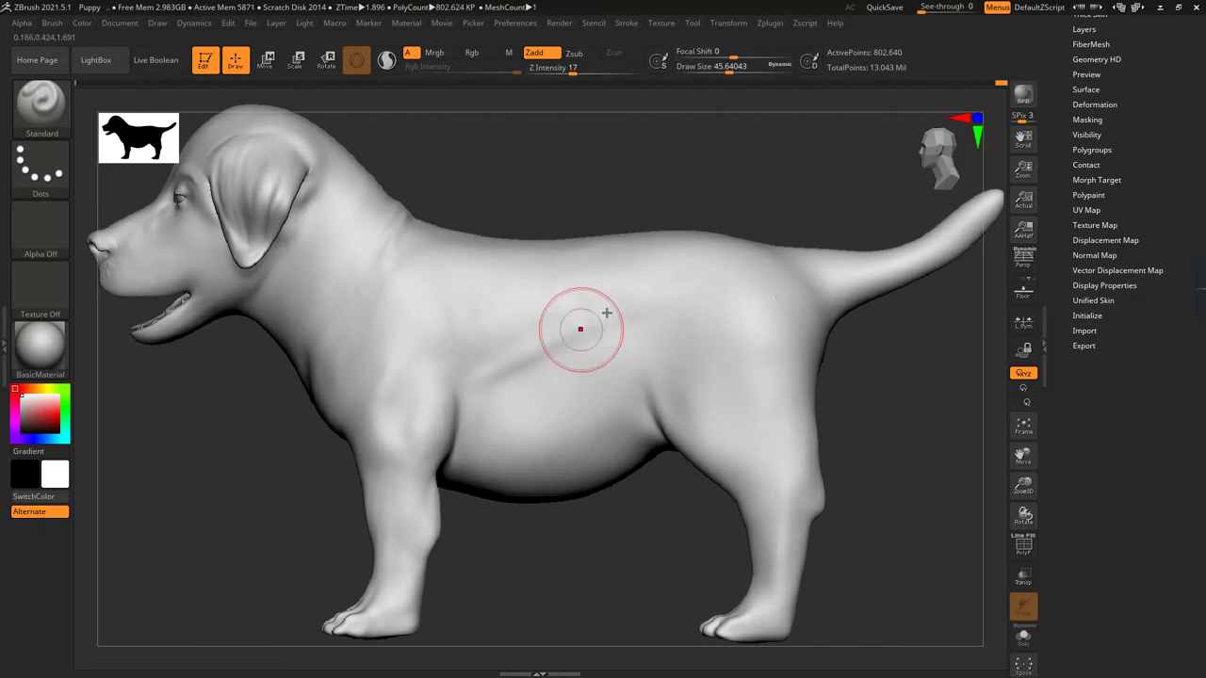
{"action": "key", "text": "shift"}
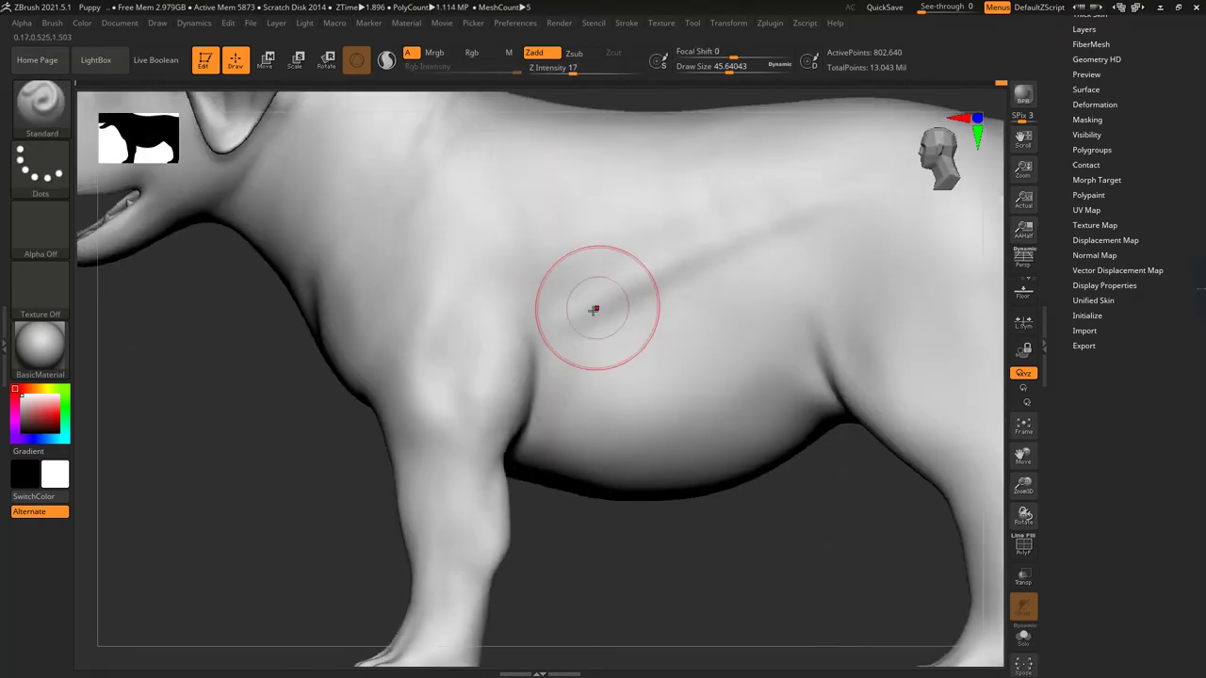
{"action": "mouse_move", "coordinate": [594, 309]}
{"action": "left_mouse_down"}
{"action": "mouse_move", "coordinate": [712, 247]}
{"action": "mouse_move", "coordinate": [621, 301]}
{"action": "left_mouse_up"}
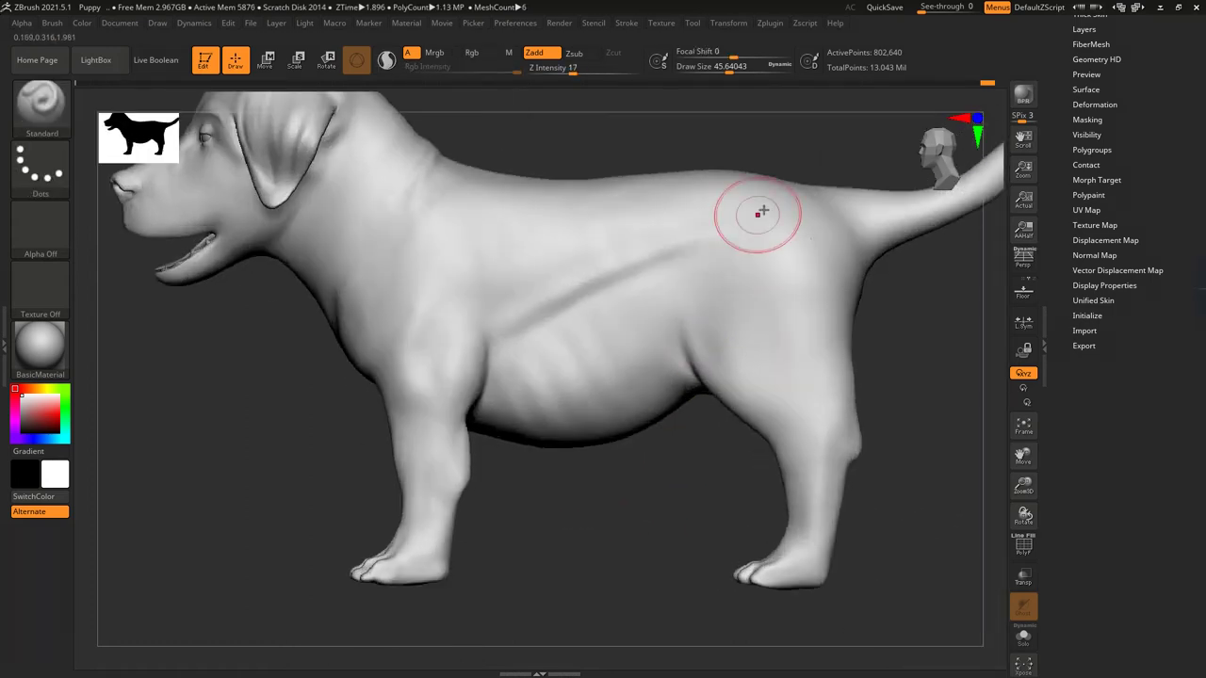
- Sculpt and smooth rib grooves along the torso, then enlarge the brush and shape the hind leg top
{"action": "left_click_drag", "start_coordinate": [733, 73], "coordinate": [721, 72]}
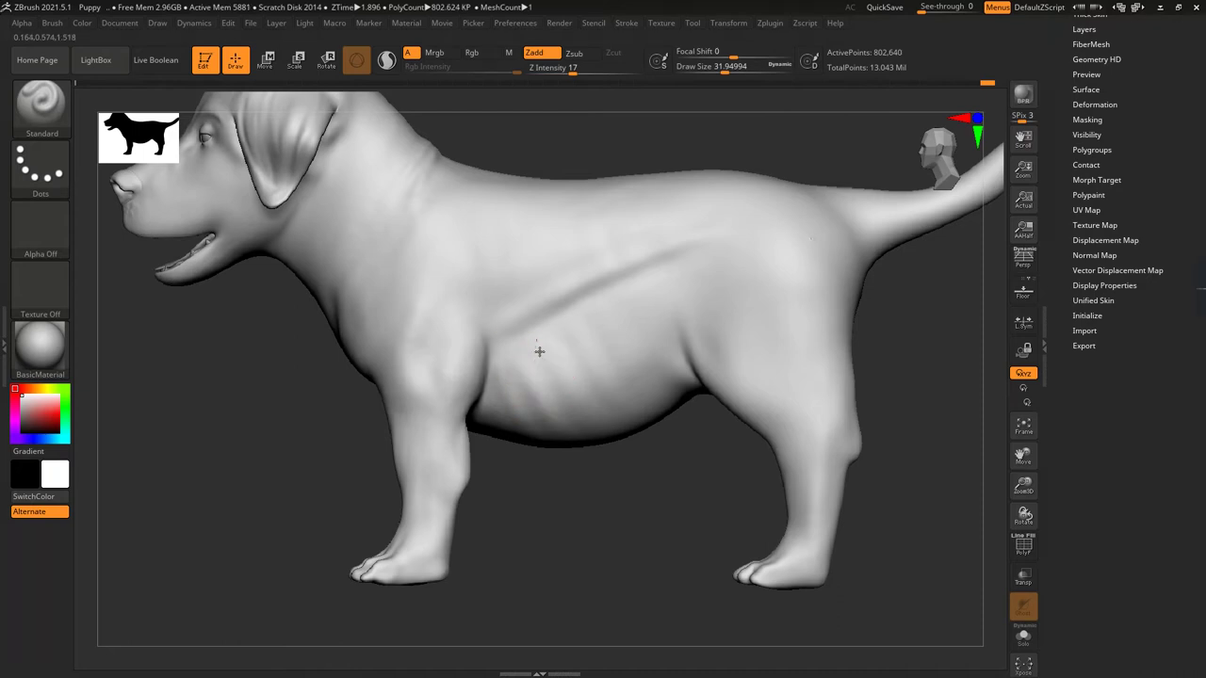
{"action": "key", "text": "shift"}
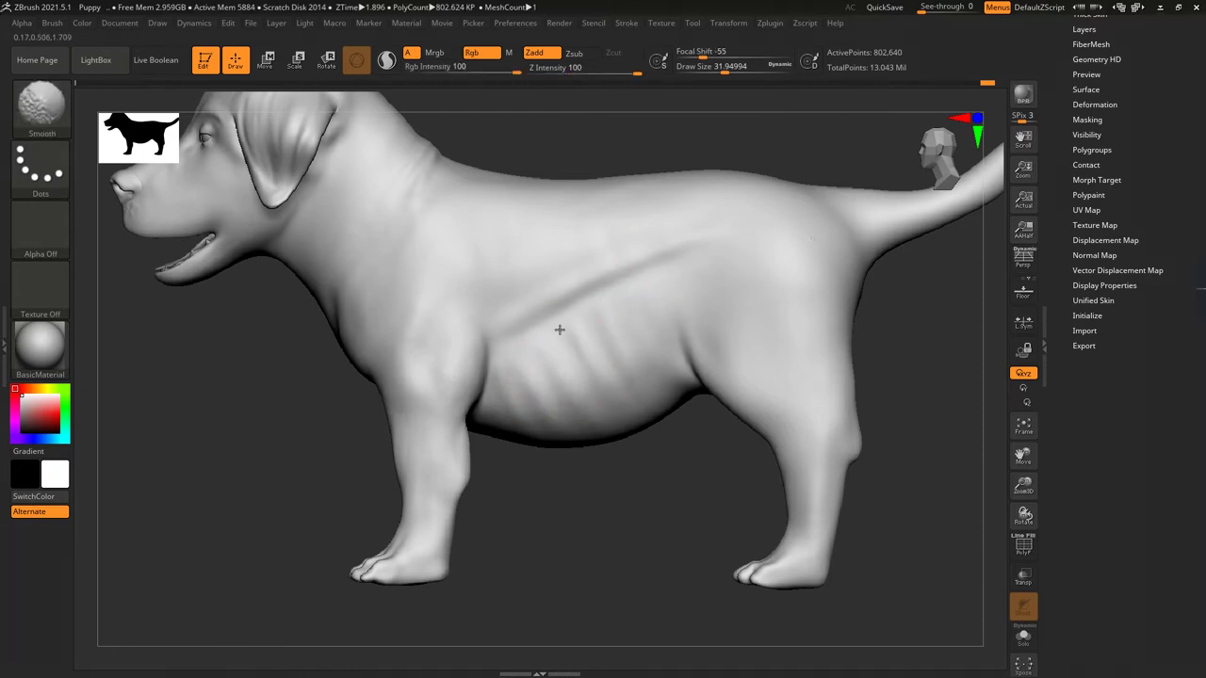
{"action": "left_click_drag", "start_coordinate": [573, 455], "coordinate": [584, 376]}
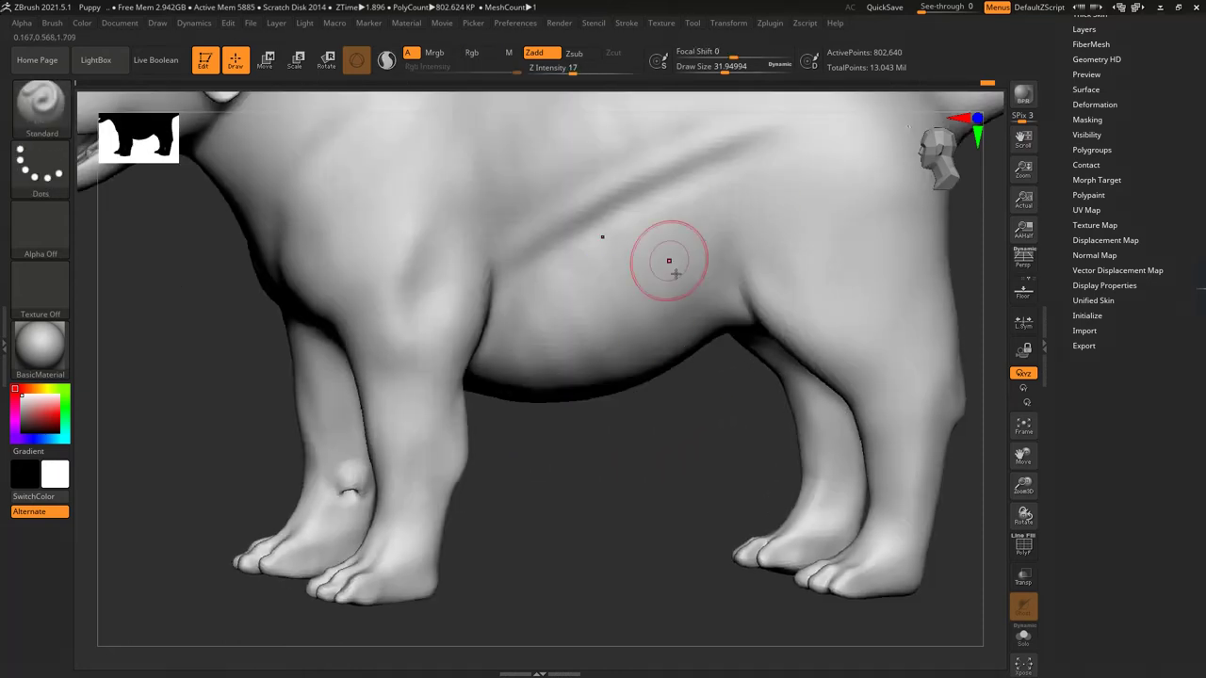
{"action": "right_click_drag", "start_coordinate": [667, 261], "coordinate": [480, 331]}
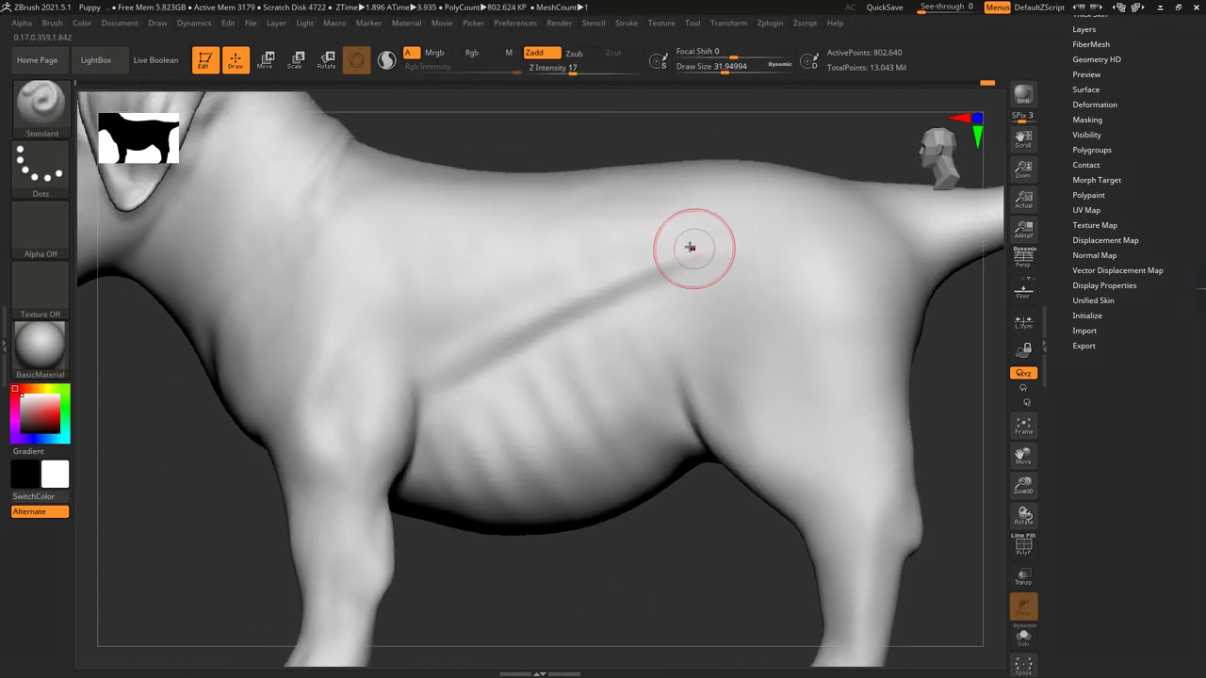
{"action": "right_click_drag", "start_coordinate": [688, 248], "coordinate": [964, 393]}
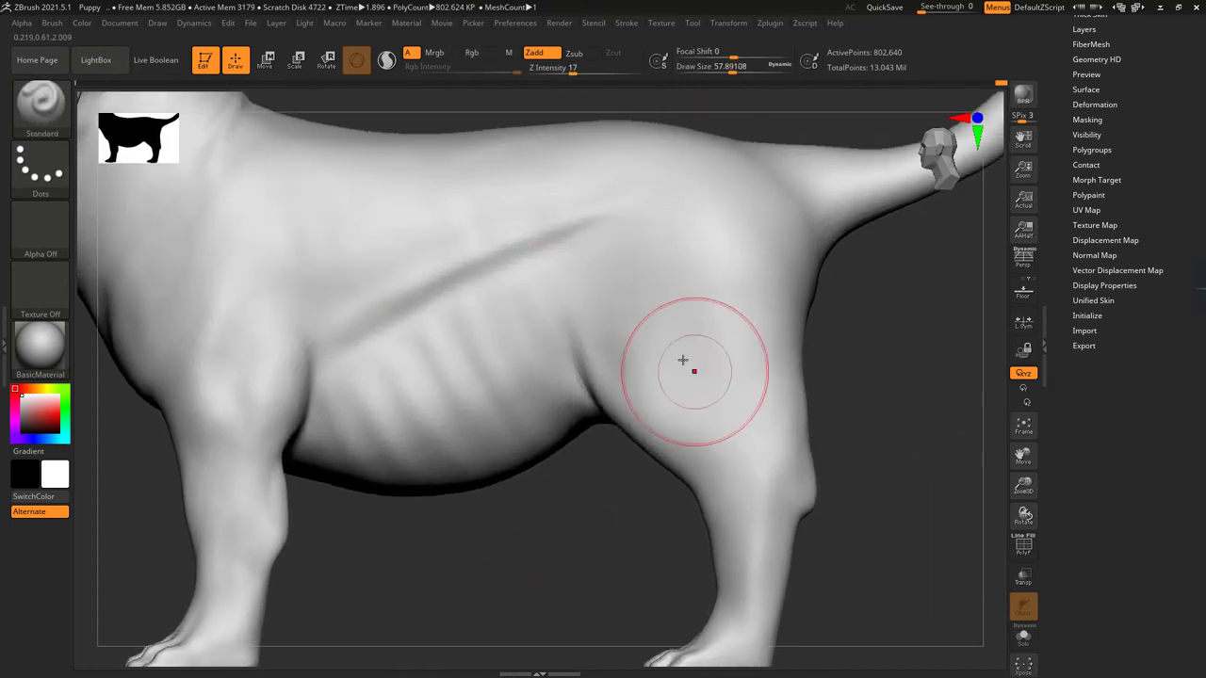
{"action": "mouse_move", "coordinate": [722, 320]}
{"action": "right_mouse_down"}
{"action": "mouse_move", "coordinate": [720, 286]}
{"action": "mouse_move", "coordinate": [586, 506]}
{"action": "mouse_move", "coordinate": [721, 512]}
{"action": "mouse_move", "coordinate": [700, 377]}
{"action": "mouse_move", "coordinate": [582, 375]}
{"action": "mouse_move", "coordinate": [574, 452]}
{"action": "mouse_move", "coordinate": [570, 320]}
{"action": "right_mouse_up"}
- Cut a sharp crease where the hind leg meets the belly with DamStandard
{"action": "key", "text": "b"}
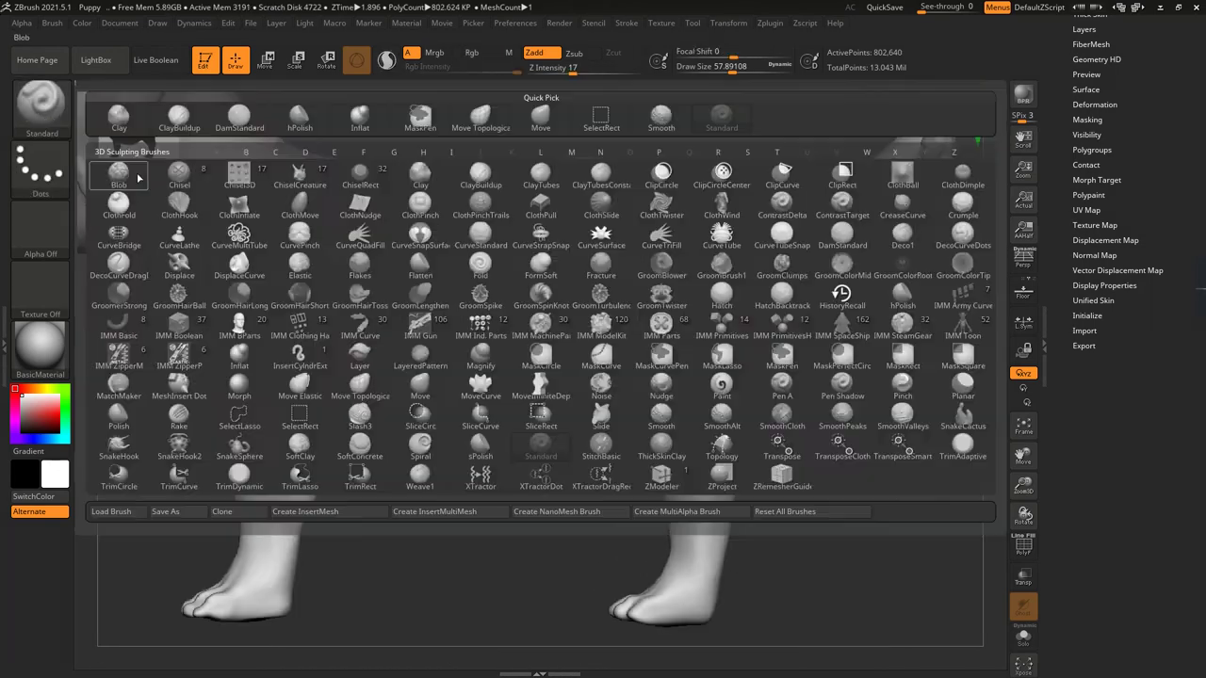
{"action": "key", "text": "d"}
{"action": "key", "text": "s"}
{"action": "right_click_drag", "start_coordinate": [856, 323], "coordinate": [501, 273], "text": "alt"}
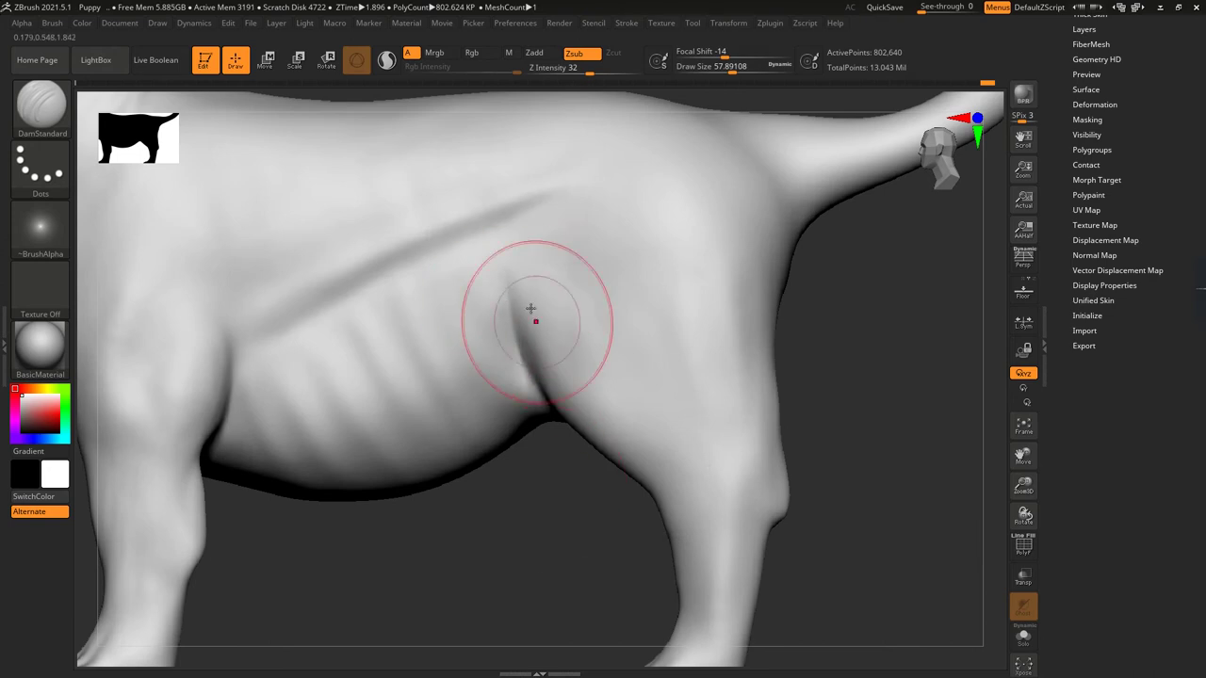
- Frame the whole puppy and Divide it up to SDiv 5
{"action": "mouse_move", "coordinate": [533, 317]}
{"action": "right_mouse_down"}
{"action": "mouse_move", "coordinate": [690, 414]}
{"action": "mouse_move", "coordinate": [659, 349]}
{"action": "right_mouse_up"}
{"action": "mouse_move", "coordinate": [732, 72]}
{"action": "left_mouse_down"}
{"action": "mouse_move", "coordinate": [713, 78]}
{"action": "mouse_move", "coordinate": [731, 74]}
{"action": "left_mouse_up"}
{"action": "key", "text": "f"}
{"action": "scroll", "coordinate": [1121, 189], "scroll_direction": "up", "scroll_amount": 5}
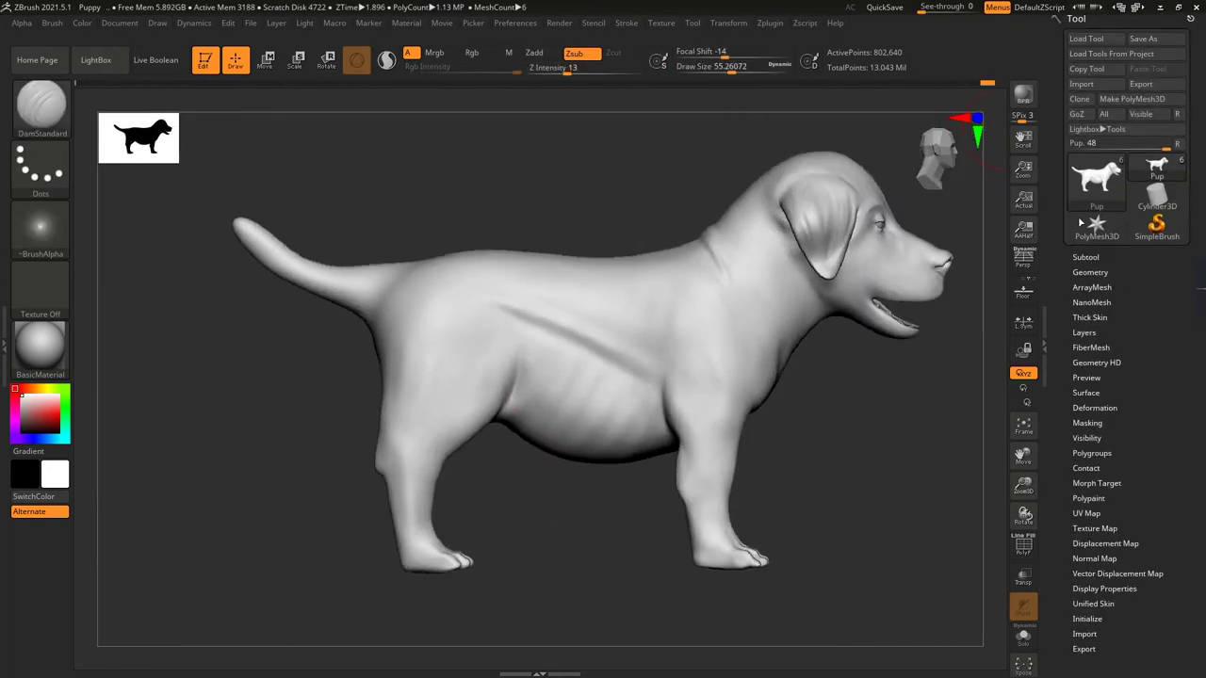
{"action": "left_click", "coordinate": [1086, 272]}
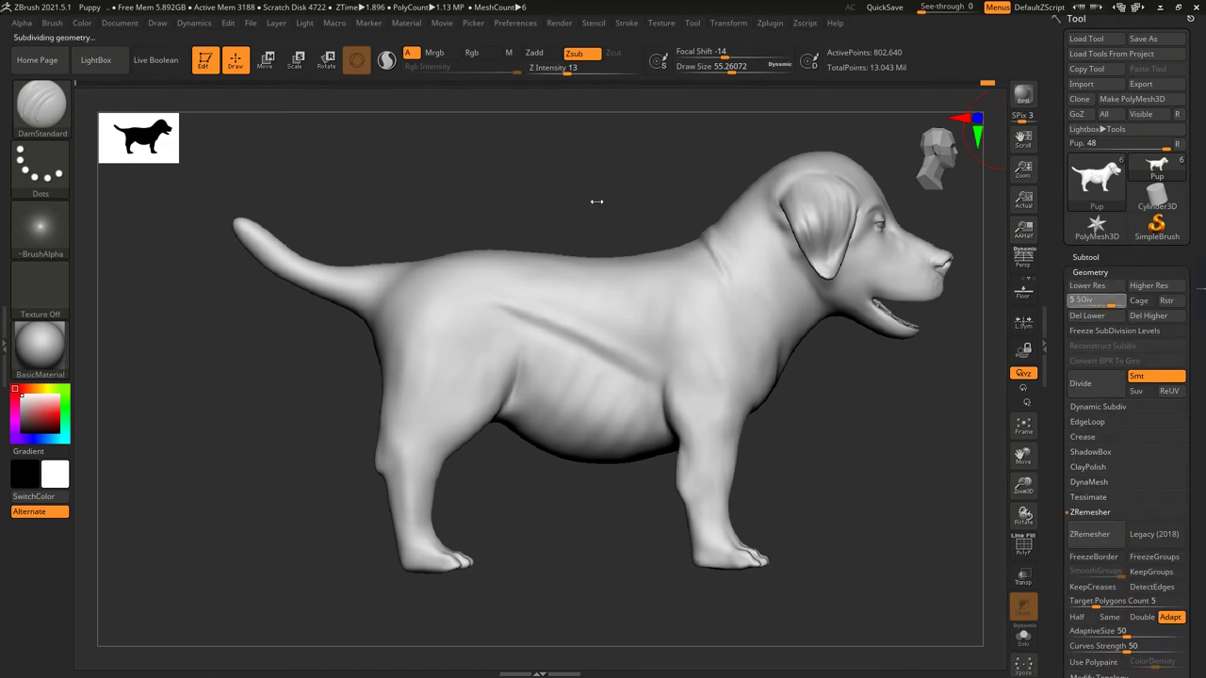
- Zoom in on the torso, lower Z Intensity to 17, and settle on a side view
{"action": "right_click_drag", "start_coordinate": [597, 201], "coordinate": [592, 318], "text": "ctrl"}
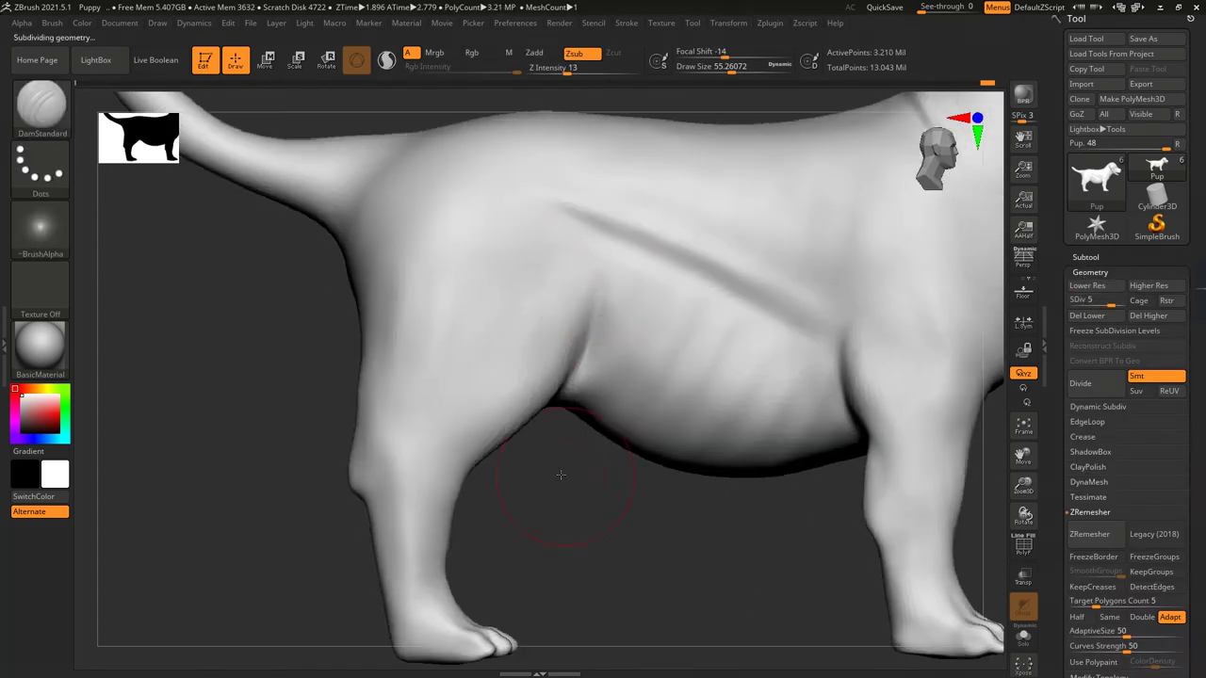
{"action": "right_click_drag", "start_coordinate": [561, 474], "coordinate": [558, 395], "text": "ctrl"}
{"action": "left_click_drag", "start_coordinate": [573, 70], "coordinate": [570, 70]}
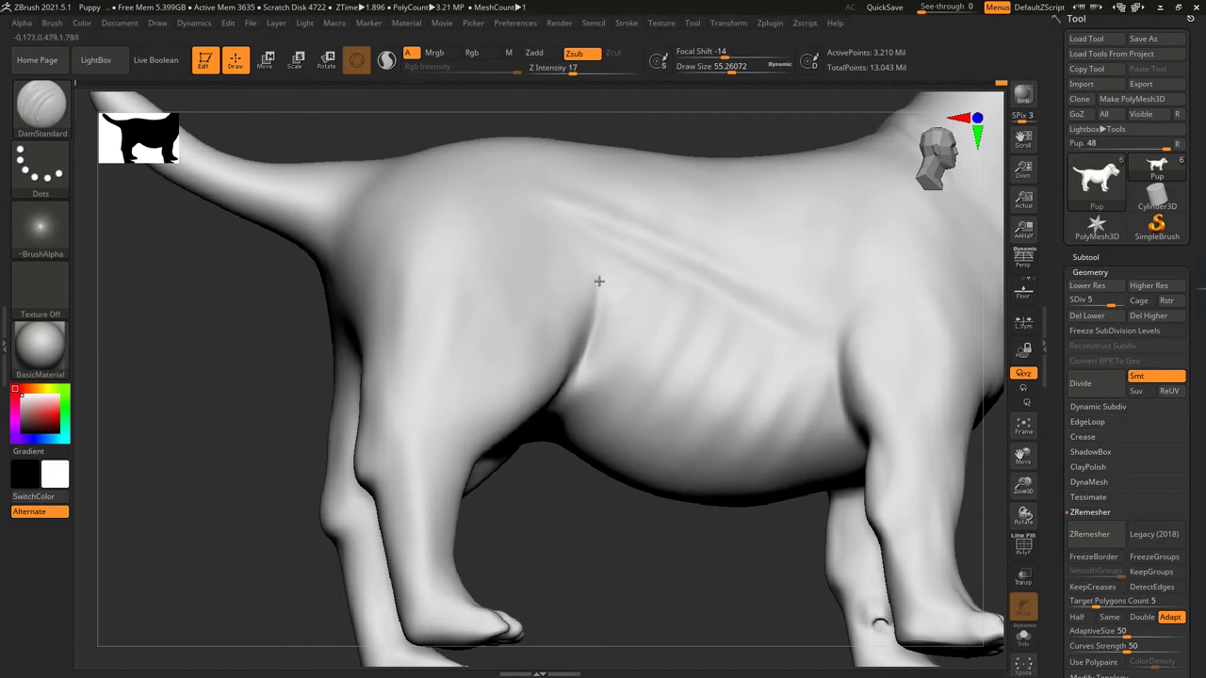
{"action": "right_click_drag", "start_coordinate": [597, 280], "coordinate": [581, 367]}
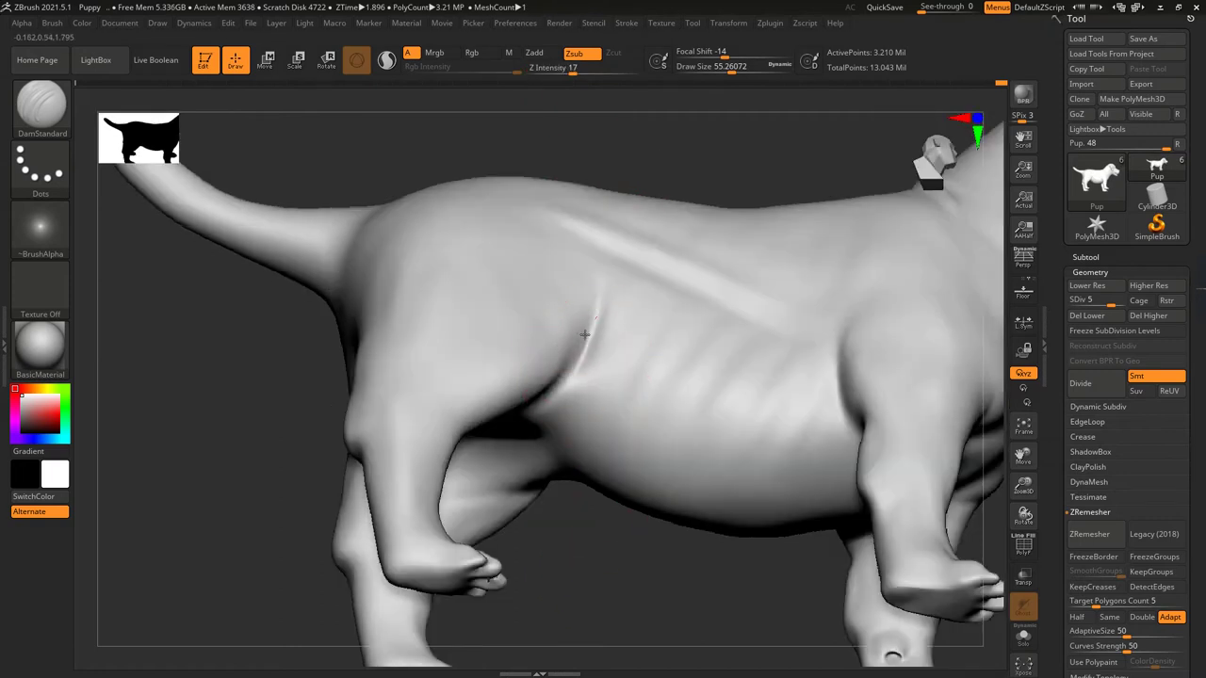
{"action": "right_click_drag", "start_coordinate": [618, 331], "coordinate": [578, 295], "text": "shift"}
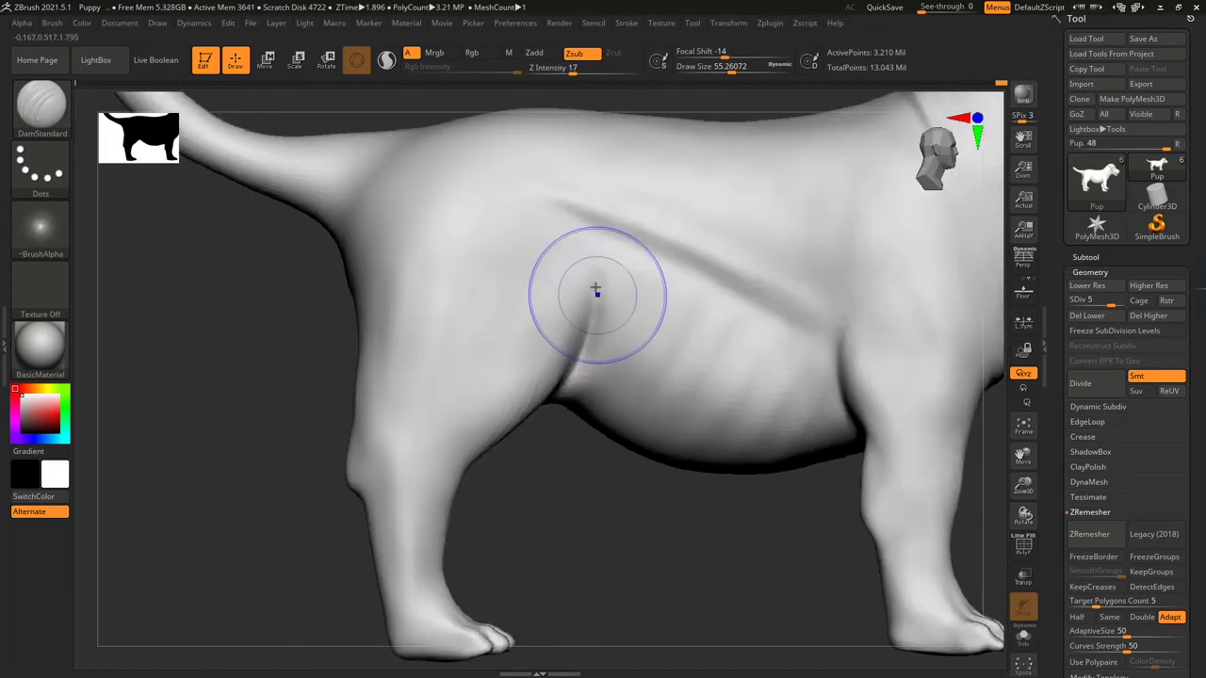
- With the Standard brush at Draw Size about 50, sculpt muscle form onto the shoulder
{"action": "left_click", "coordinate": [42, 106]}
{"action": "key", "text": "s"}
{"action": "key", "text": "t"}
{"action": "left_click_drag", "start_coordinate": [701, 70], "coordinate": [710, 82]}
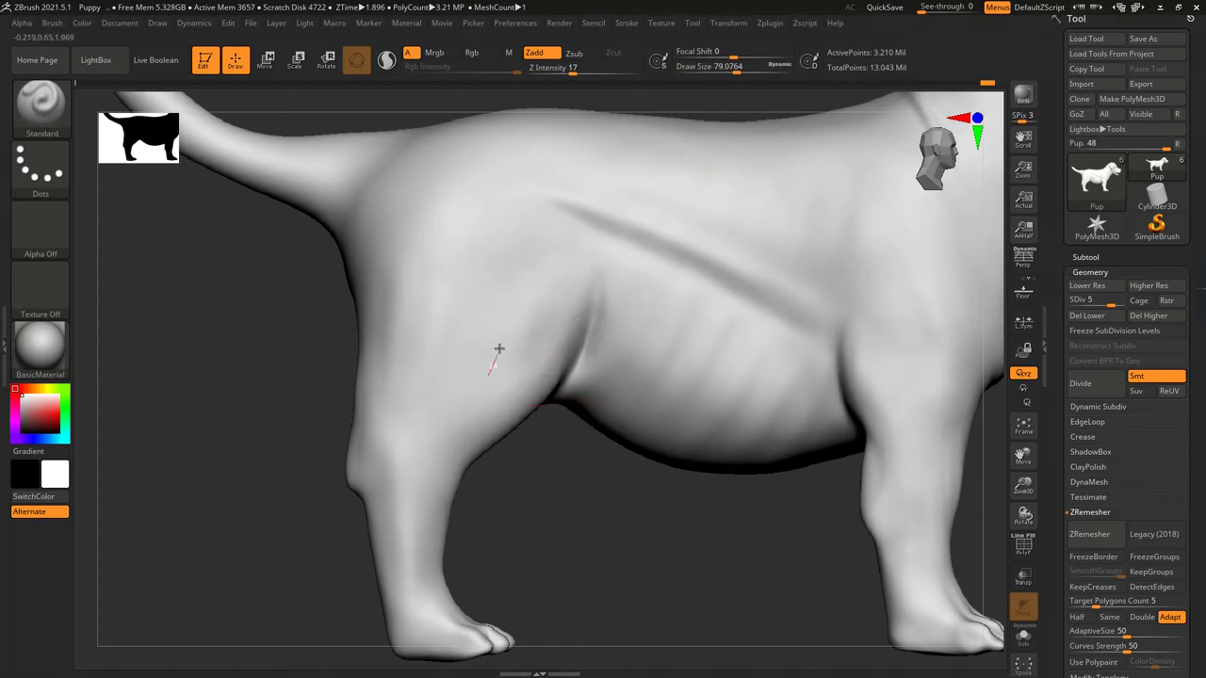
{"action": "right_click_drag", "start_coordinate": [499, 350], "coordinate": [602, 311], "text": "shift"}
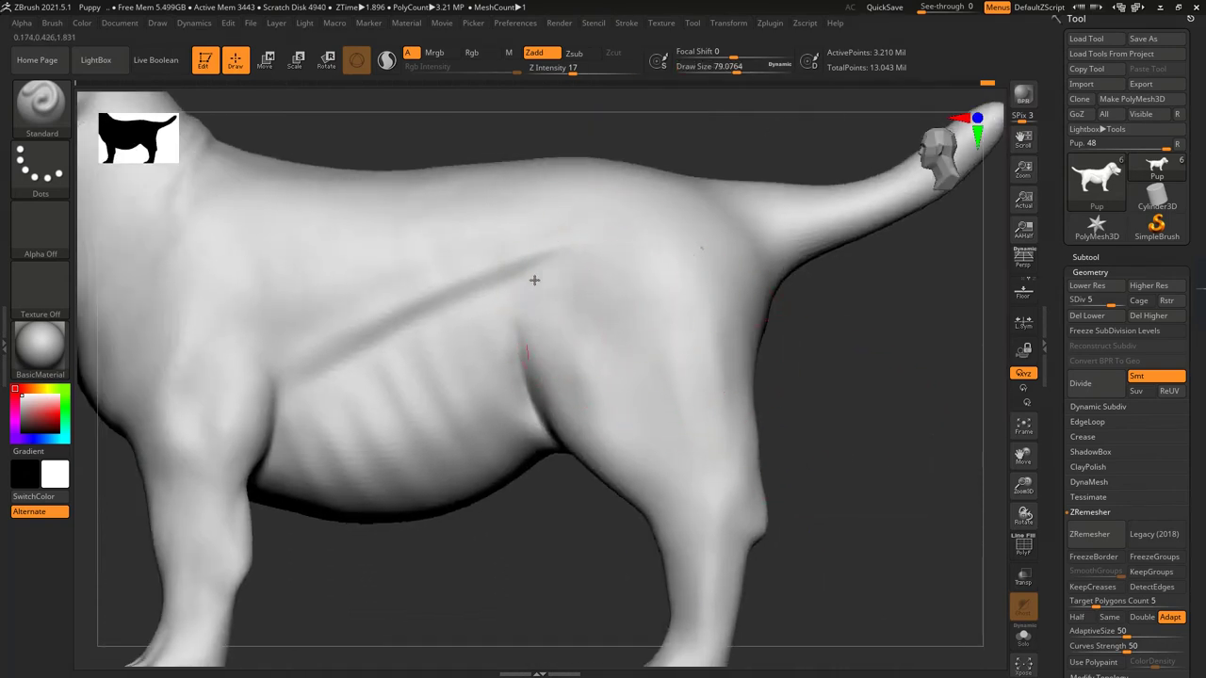
{"action": "left_click_drag", "start_coordinate": [737, 72], "coordinate": [730, 71]}
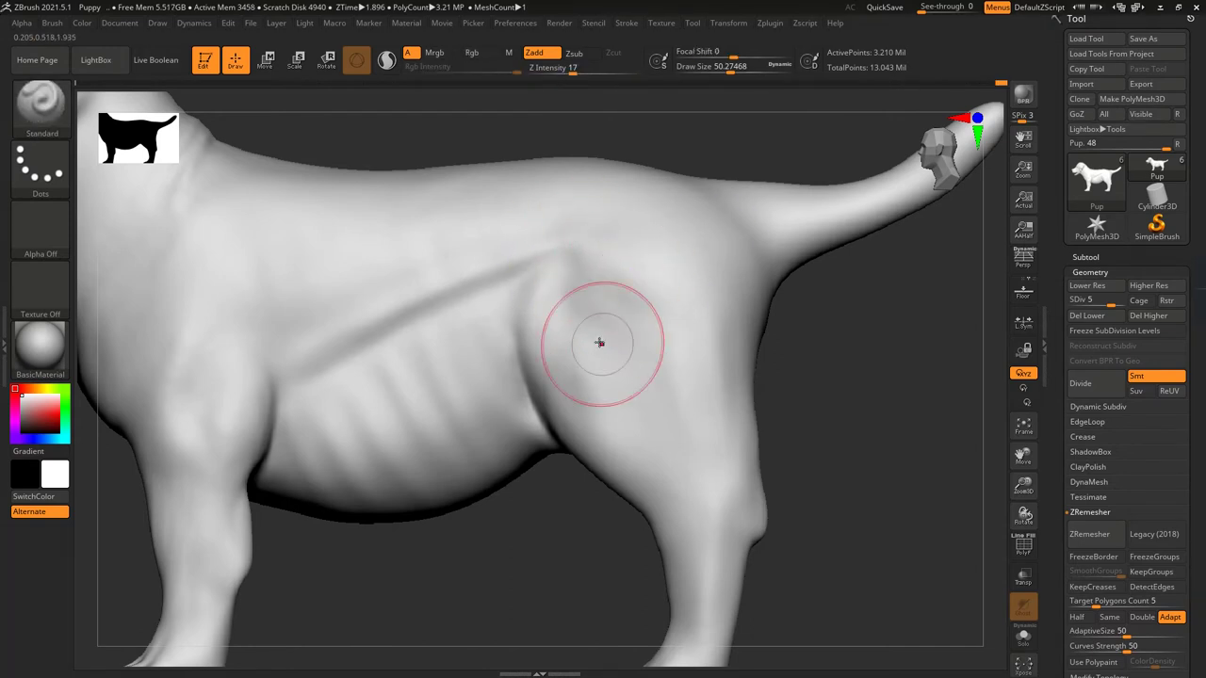
{"action": "left_click_drag", "start_coordinate": [600, 342], "coordinate": [600, 367]}
{"action": "left_click_drag", "start_coordinate": [627, 462], "coordinate": [641, 393]}
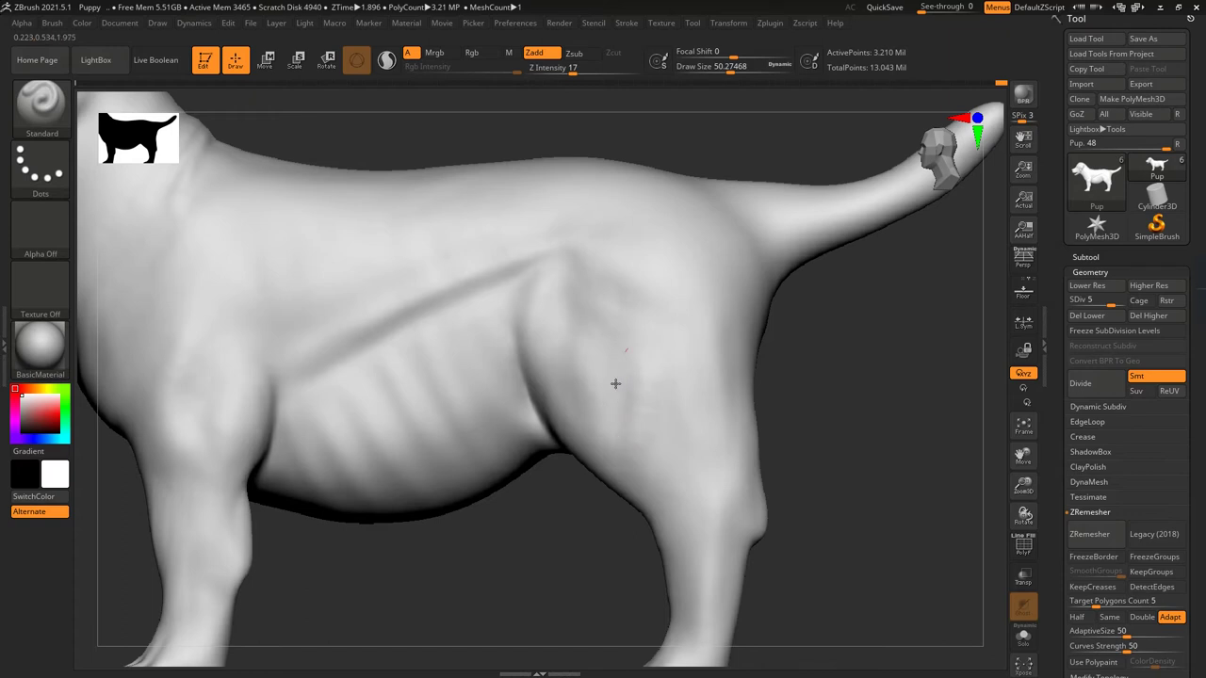
- Smooth the shoulder muscle, then frame the whole dog and turn it to a front view
{"action": "key", "text": "shift"}
{"action": "mouse_move", "coordinate": [638, 438]}
{"action": "right_mouse_down"}
{"action": "mouse_move", "coordinate": [695, 354]}
{"action": "mouse_move", "coordinate": [716, 369]}
{"action": "mouse_move", "coordinate": [791, 373]}
{"action": "mouse_move", "coordinate": [659, 379]}
{"action": "mouse_move", "coordinate": [592, 404]}
{"action": "mouse_move", "coordinate": [533, 313]}
{"action": "mouse_move", "coordinate": [438, 309]}
{"action": "right_mouse_up"}
{"action": "key", "text": "shift"}
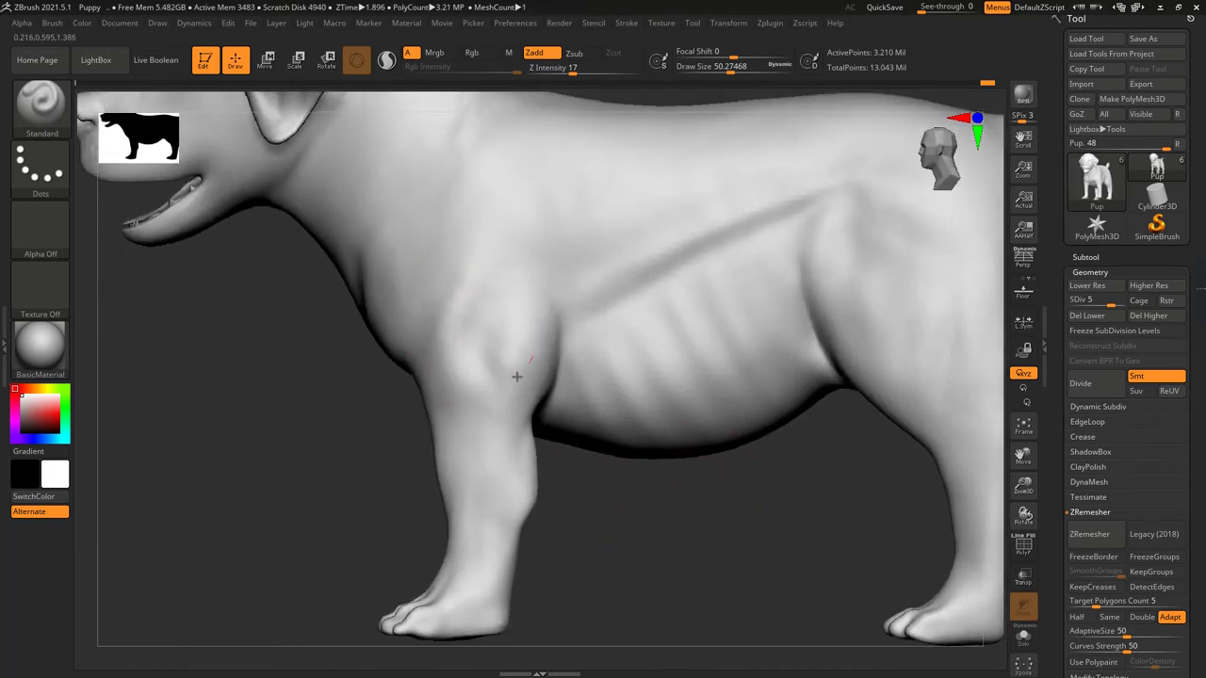
{"action": "mouse_move", "coordinate": [491, 368]}
{"action": "right_mouse_down"}
{"action": "mouse_move", "coordinate": [559, 417]}
{"action": "mouse_move", "coordinate": [538, 336]}
{"action": "right_mouse_up"}
{"action": "key", "text": "shift"}
{"action": "key", "text": "f"}
{"action": "right_click_drag", "start_coordinate": [512, 377], "coordinate": [571, 431]}
- Orbit around the puppy to inspect it from the front, belly and side
{"action": "key", "text": "f"}
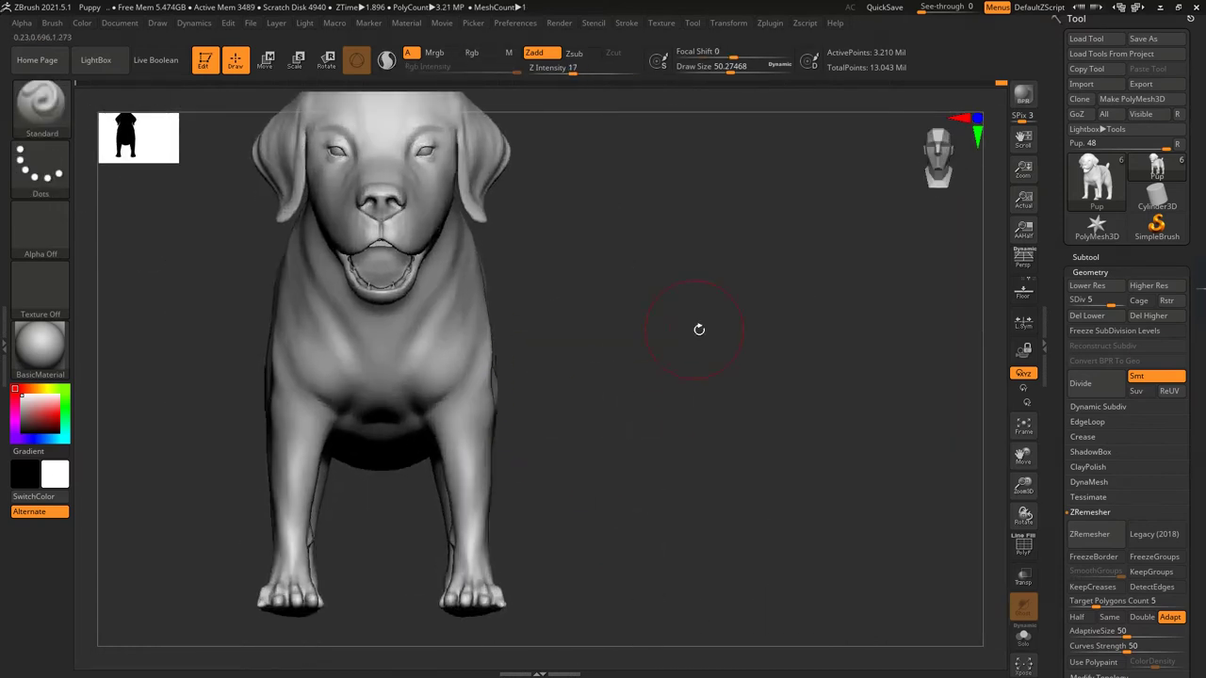
{"action": "mouse_move", "coordinate": [700, 328]}
{"action": "right_mouse_down"}
{"action": "mouse_move", "coordinate": [807, 368]}
{"action": "mouse_move", "coordinate": [811, 410]}
{"action": "mouse_move", "coordinate": [522, 323]}
{"action": "right_mouse_up"}
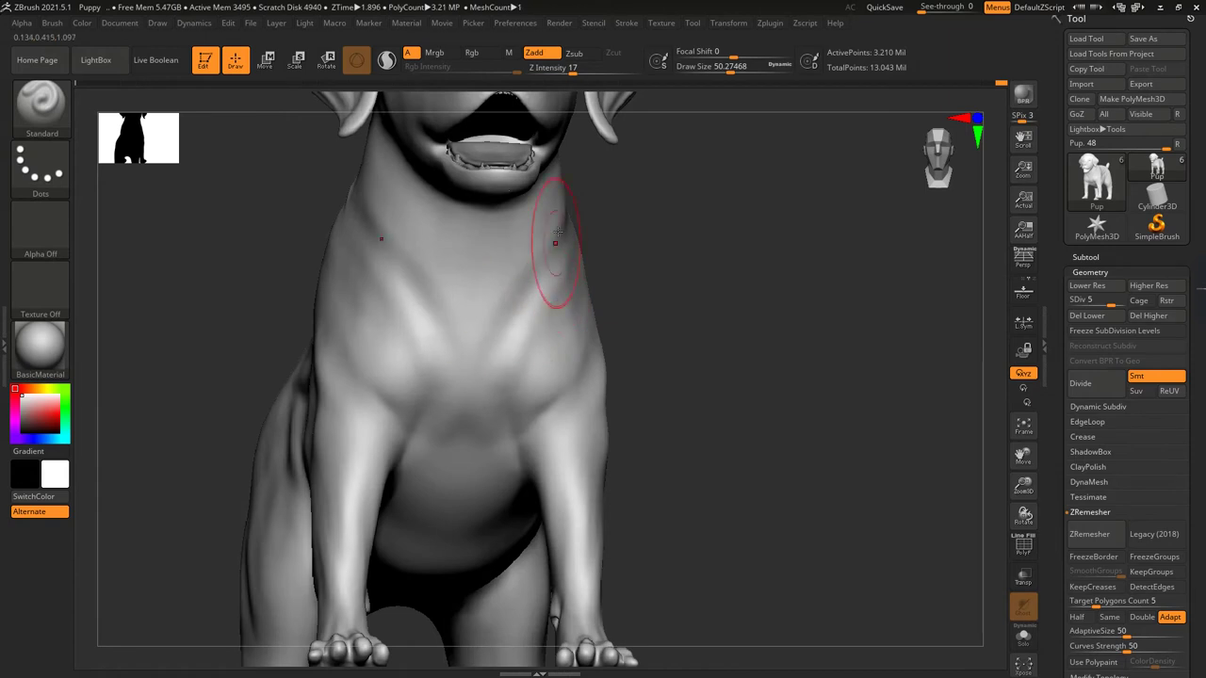
{"action": "mouse_move", "coordinate": [701, 408]}
{"action": "right_mouse_down"}
{"action": "mouse_move", "coordinate": [740, 439]}
{"action": "mouse_move", "coordinate": [548, 388]}
{"action": "mouse_move", "coordinate": [576, 367]}
{"action": "right_mouse_up"}
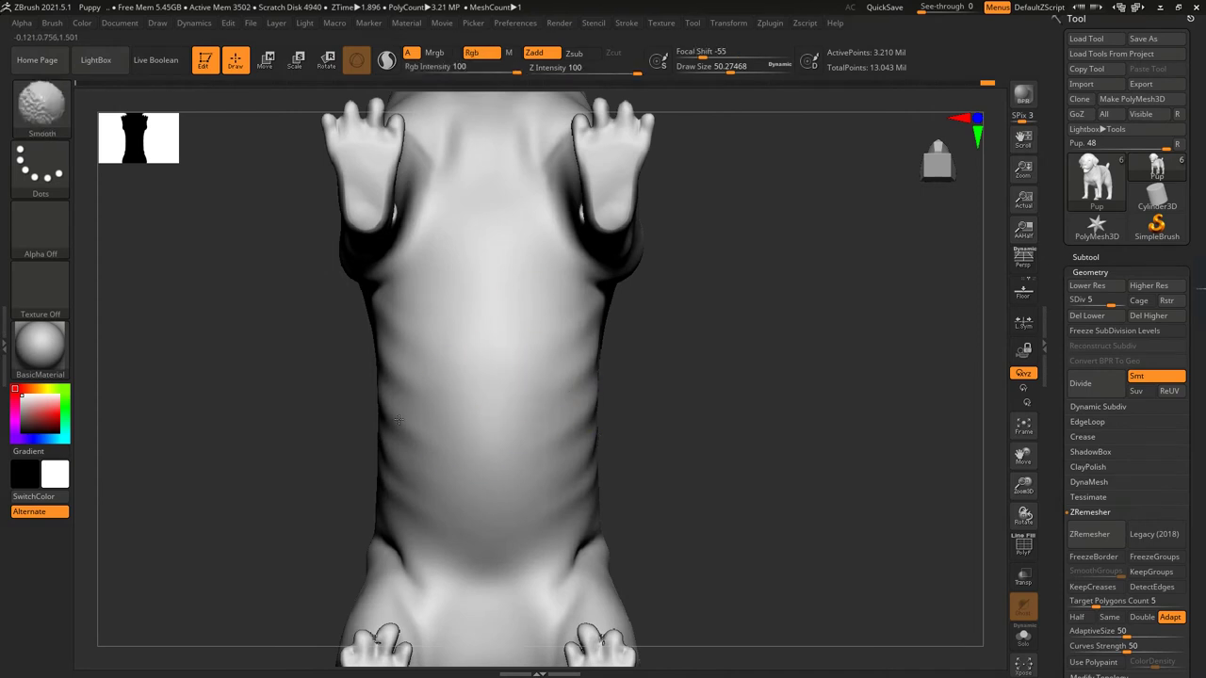
{"action": "right_click_drag", "start_coordinate": [475, 478], "coordinate": [554, 324]}
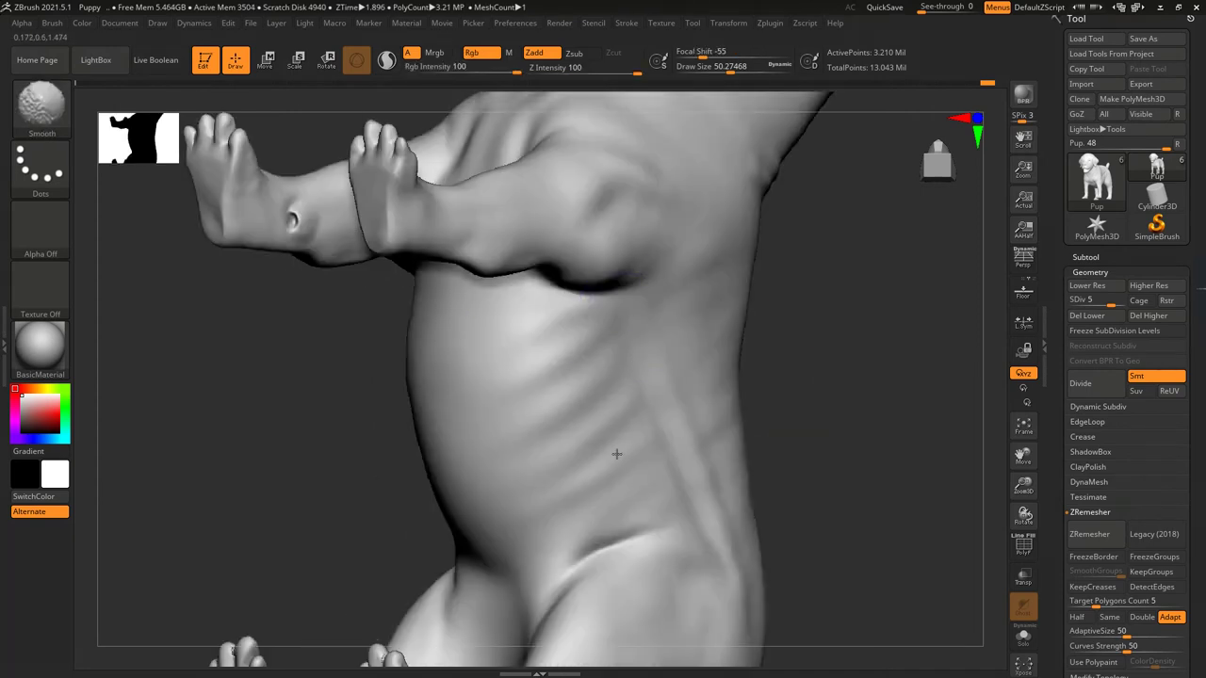
{"action": "mouse_move", "coordinate": [616, 453]}
{"action": "right_mouse_down"}
{"action": "mouse_move", "coordinate": [441, 408]}
{"action": "mouse_move", "coordinate": [668, 425]}
{"action": "mouse_move", "coordinate": [641, 366]}
{"action": "right_mouse_up"}
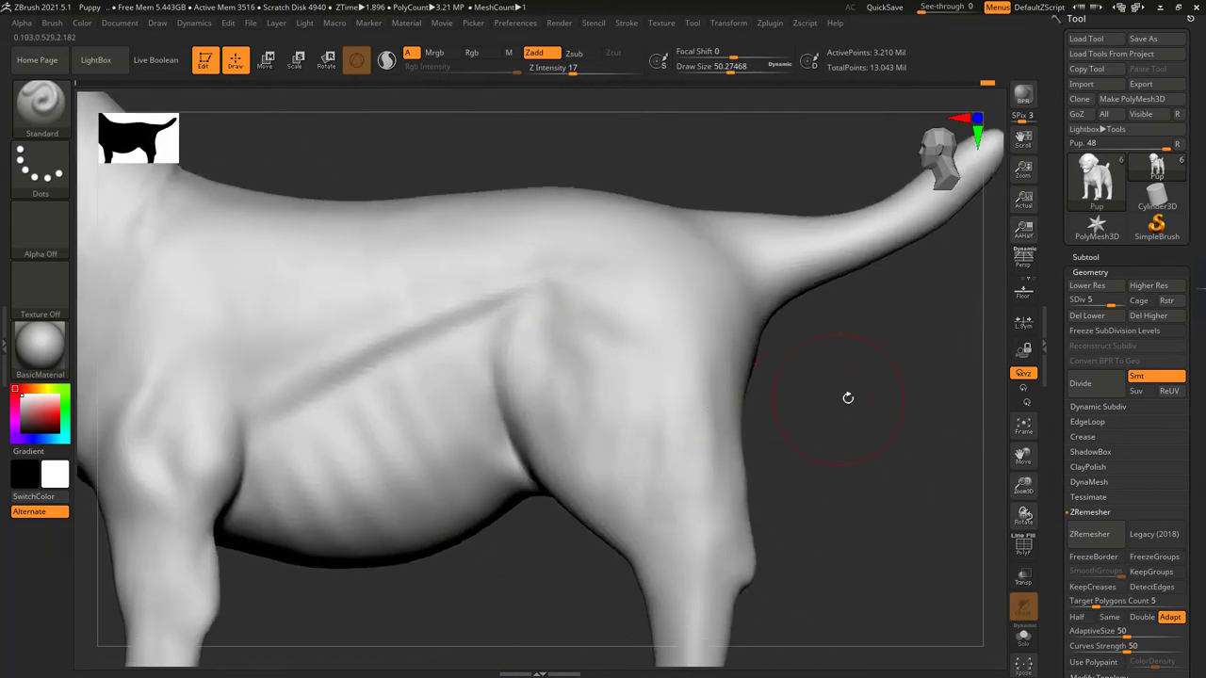
{"action": "right_click_drag", "start_coordinate": [848, 397], "coordinate": [834, 440]}
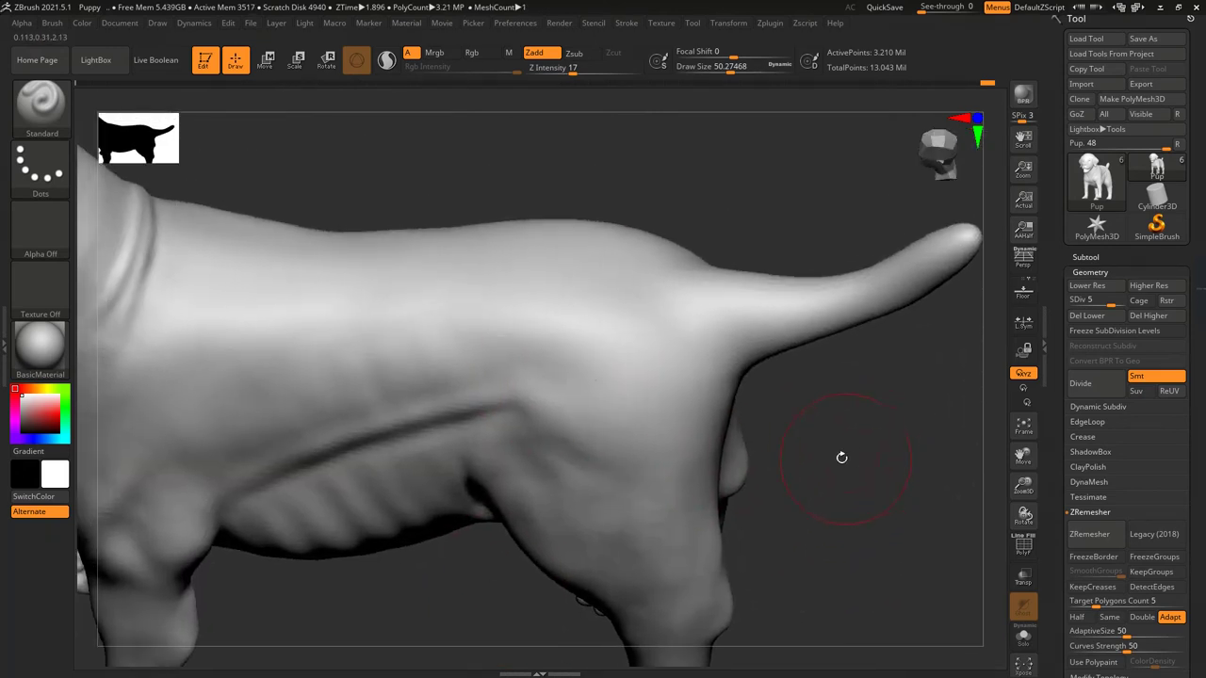
- Enlarge the brush to about 90 and line up a close side view of the head and neck
{"action": "key", "text": "s"}
{"action": "mouse_move", "coordinate": [603, 358]}
{"action": "right_mouse_down"}
{"action": "mouse_move", "coordinate": [563, 387]}
{"action": "mouse_move", "coordinate": [638, 428]}
{"action": "right_mouse_up"}
{"action": "right_click_drag", "start_coordinate": [683, 378], "coordinate": [613, 439]}
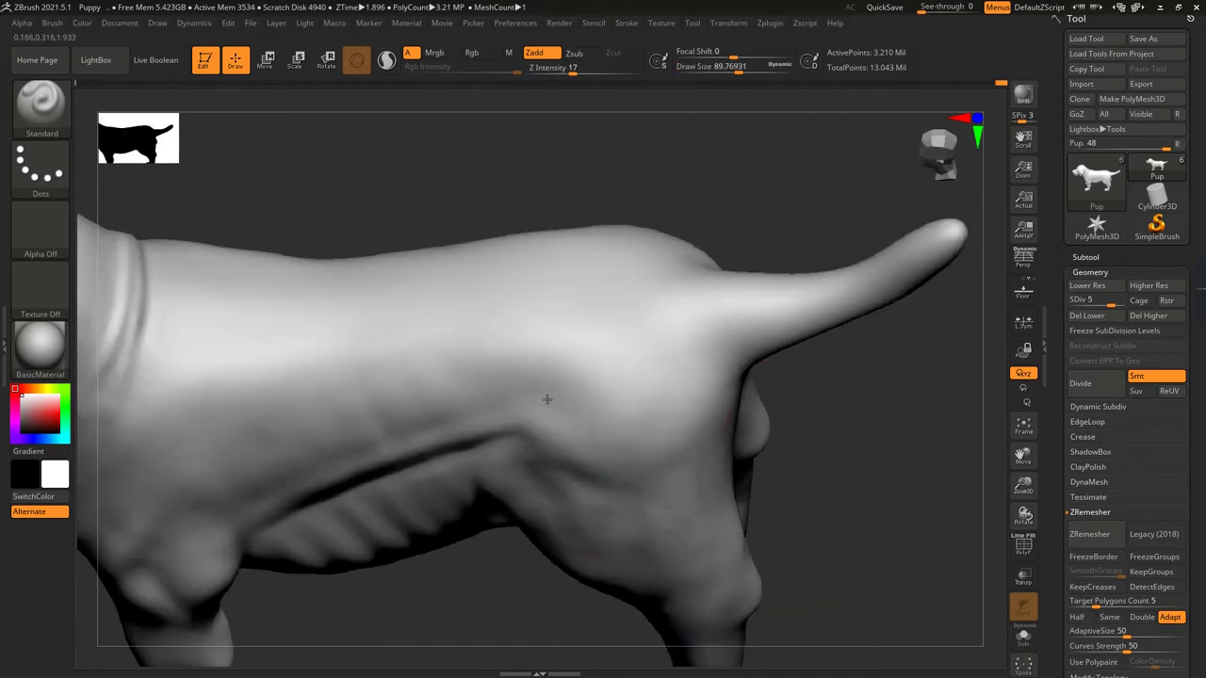
{"action": "mouse_move", "coordinate": [870, 496]}
{"action": "right_mouse_down"}
{"action": "mouse_move", "coordinate": [656, 439]}
{"action": "mouse_move", "coordinate": [693, 431]}
{"action": "right_mouse_up"}
{"action": "right_click_drag", "start_coordinate": [613, 280], "coordinate": [519, 325]}
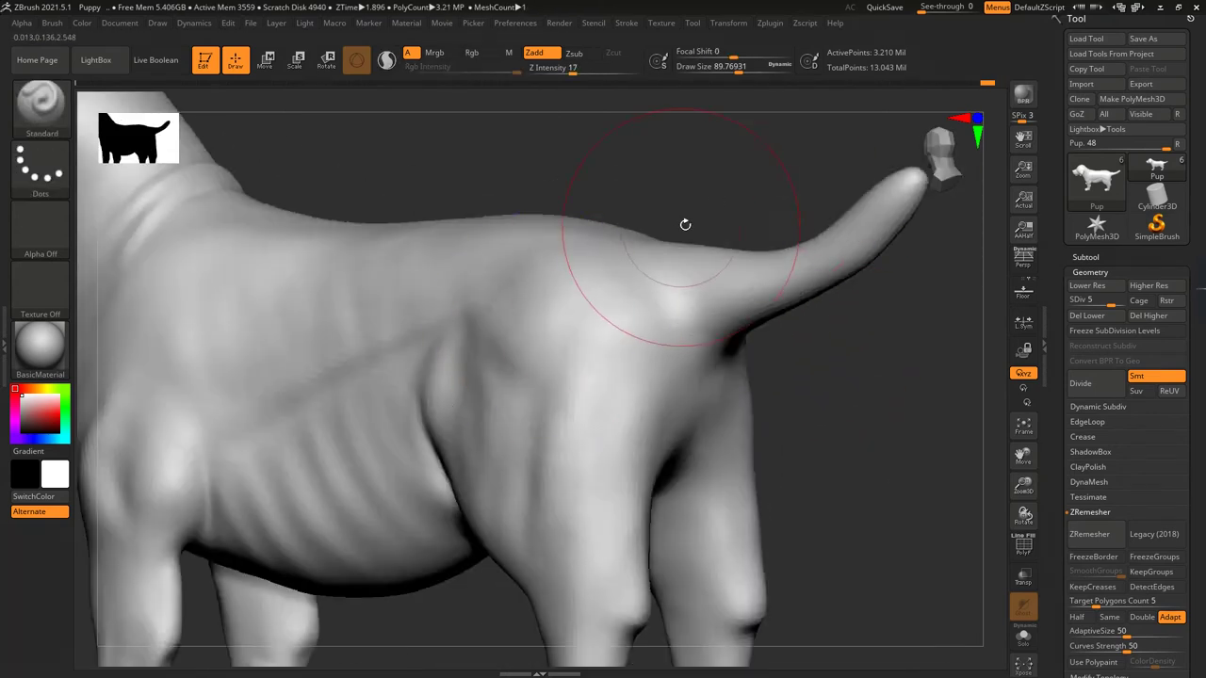
{"action": "right_click_drag", "start_coordinate": [686, 223], "coordinate": [980, 91]}
{"action": "right_click_drag", "start_coordinate": [918, 146], "coordinate": [536, 313], "text": "shift"}
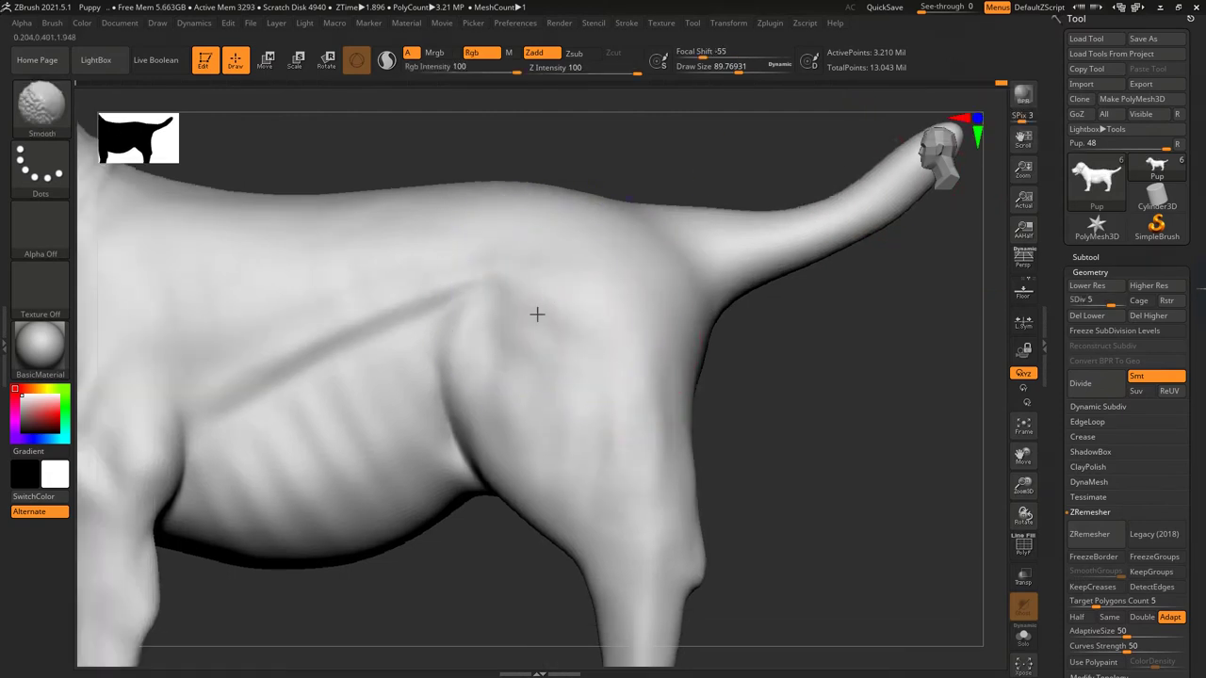
{"action": "key", "text": "f"}
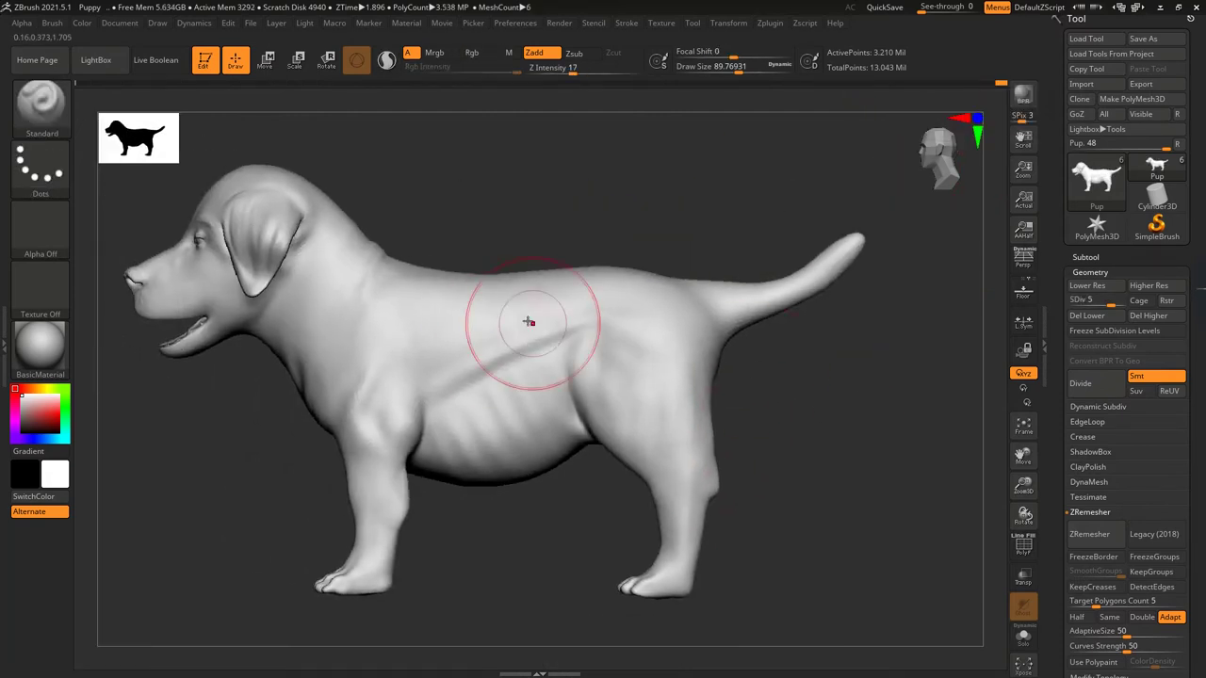
{"action": "mouse_move", "coordinate": [361, 374]}
{"action": "right_mouse_down", "text": "alt"}
{"action": "mouse_move", "coordinate": [422, 242]}
{"action": "mouse_move", "coordinate": [673, 107]}
{"action": "right_mouse_up", "text": "alt"}
- Sculpt and smooth a fold across the neck, then drop to subdivision level 4
{"action": "left_click_drag", "start_coordinate": [487, 331], "coordinate": [426, 405]}
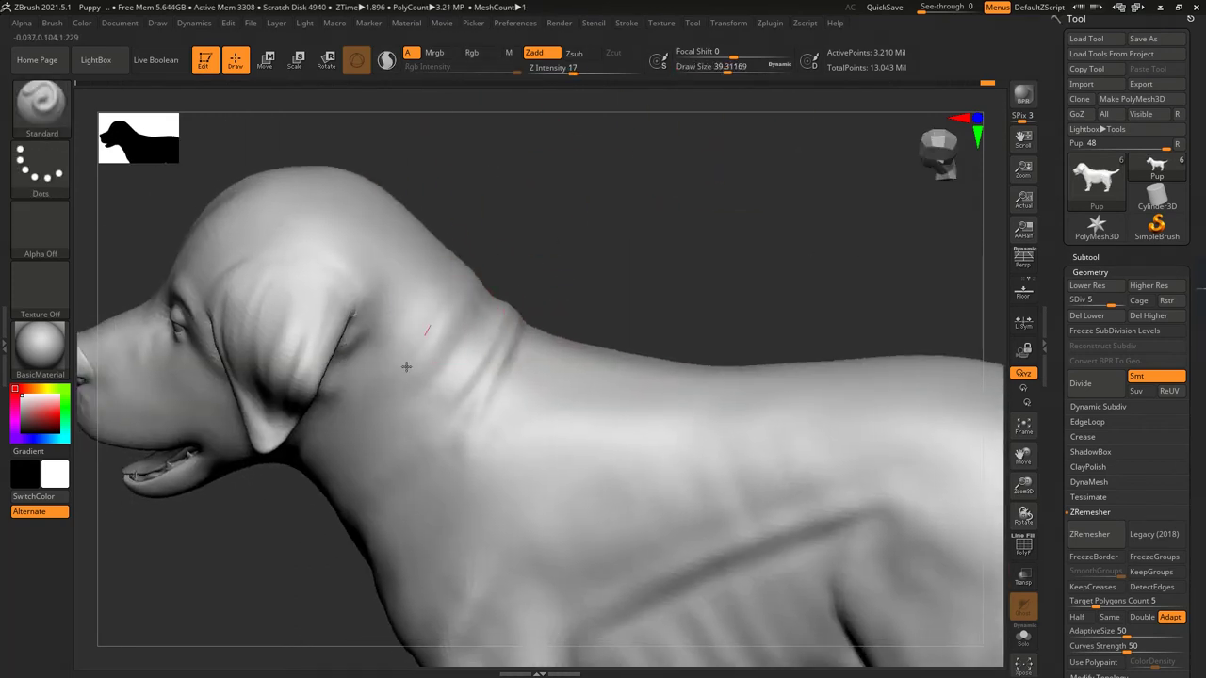
{"action": "key", "text": "shift"}
{"action": "key", "text": "shift+d"}
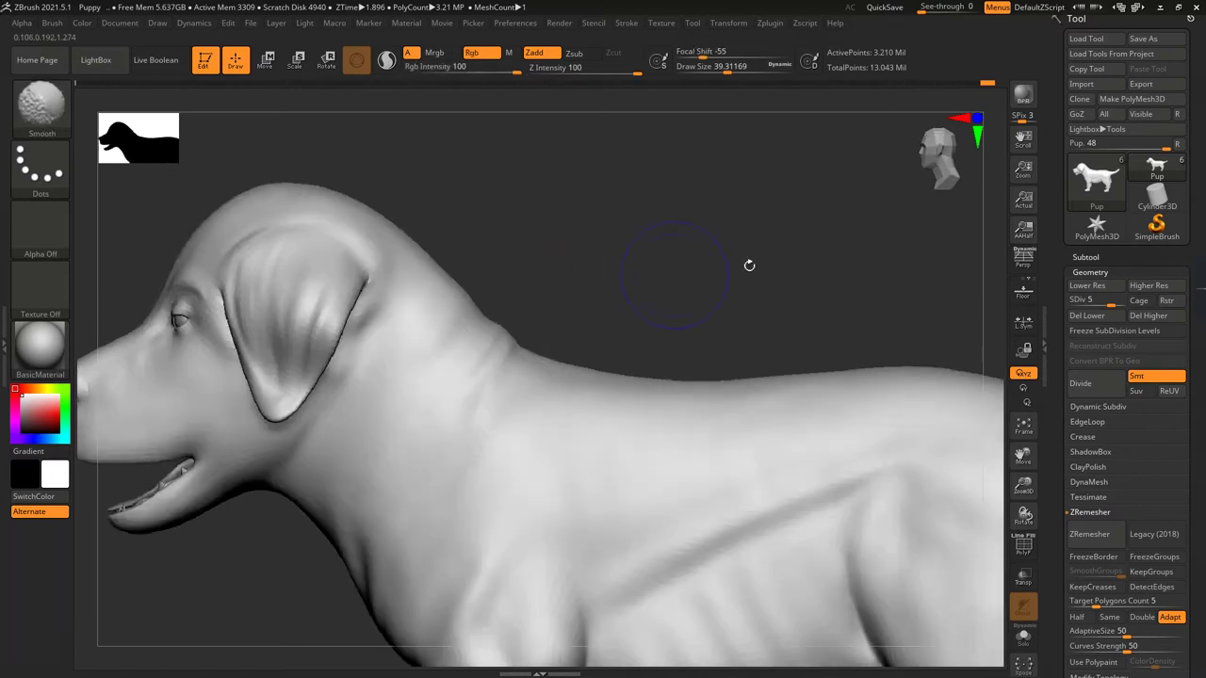
{"action": "left_click_drag", "start_coordinate": [632, 279], "coordinate": [392, 396]}
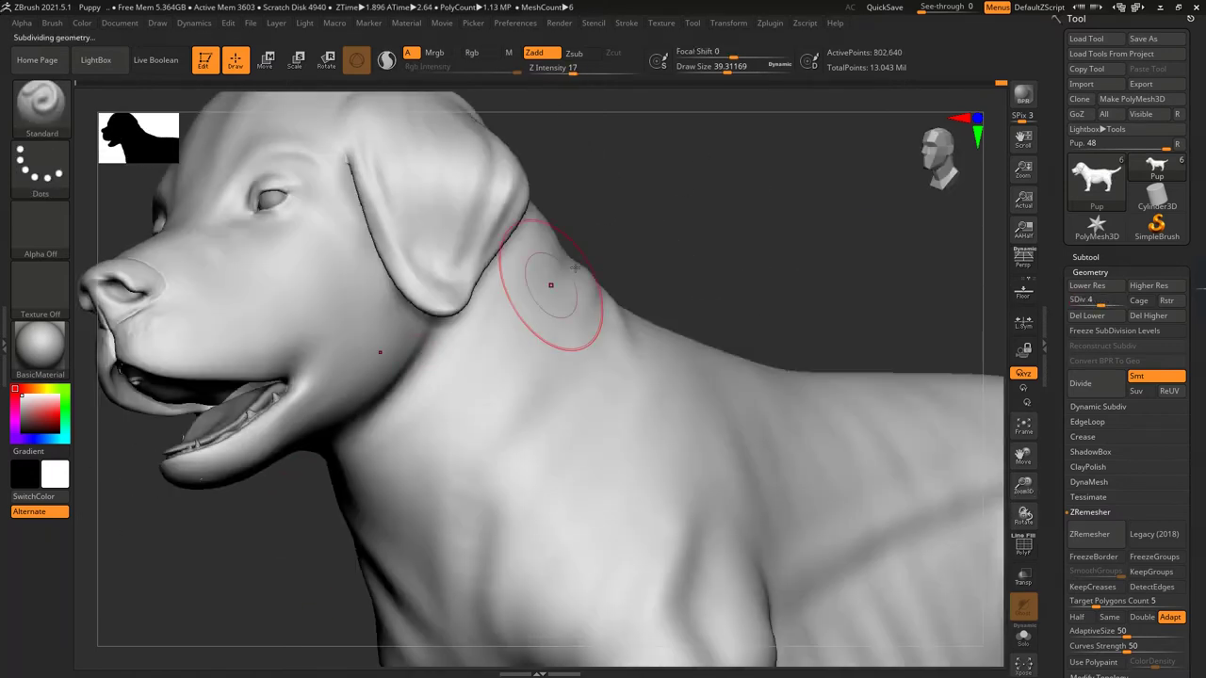
- Shrink the brush to about 11 and smooth around the mouth from the side
{"action": "mouse_move", "coordinate": [574, 268]}
{"action": "left_mouse_down"}
{"action": "mouse_move", "coordinate": [417, 336]}
{"action": "mouse_move", "coordinate": [399, 415]}
{"action": "mouse_move", "coordinate": [358, 434]}
{"action": "mouse_move", "coordinate": [694, 129]}
{"action": "left_mouse_up"}
{"action": "key", "text": "shift"}
{"action": "key", "text": "["}
{"action": "key", "text": "["}
{"action": "key", "text": "["}
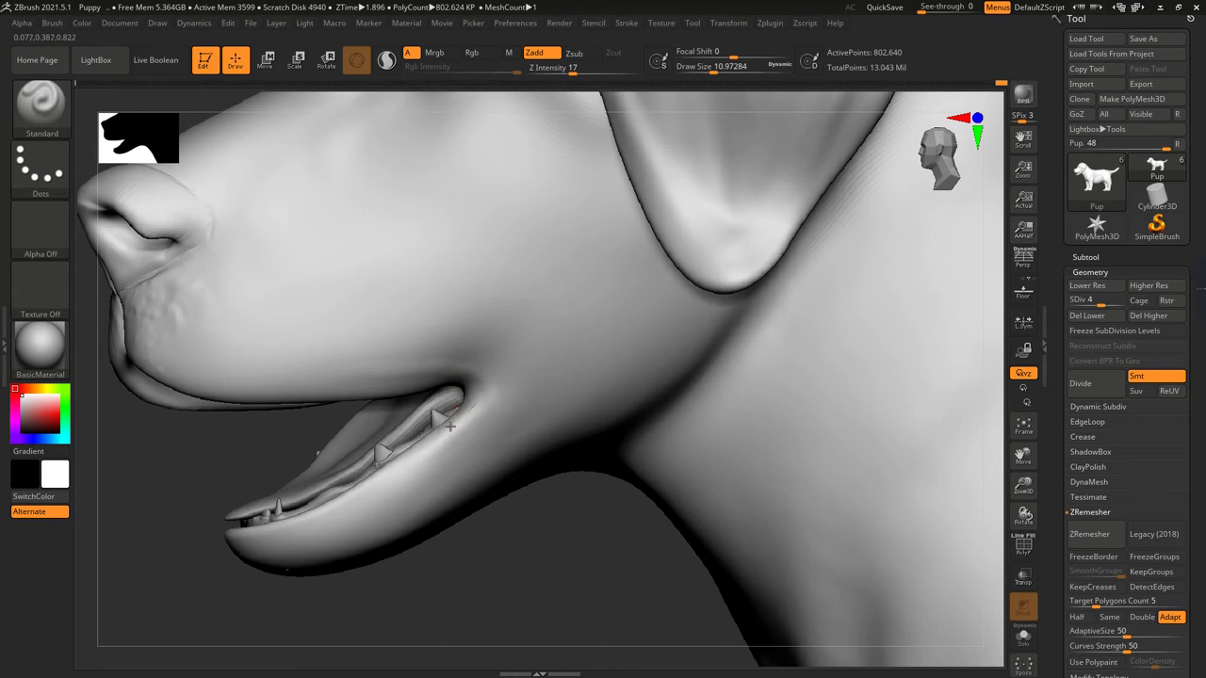
{"action": "left_click_drag", "start_coordinate": [460, 419], "coordinate": [227, 313]}
{"action": "left_click_drag", "start_coordinate": [292, 361], "coordinate": [256, 345]}
{"action": "key", "text": "shift"}
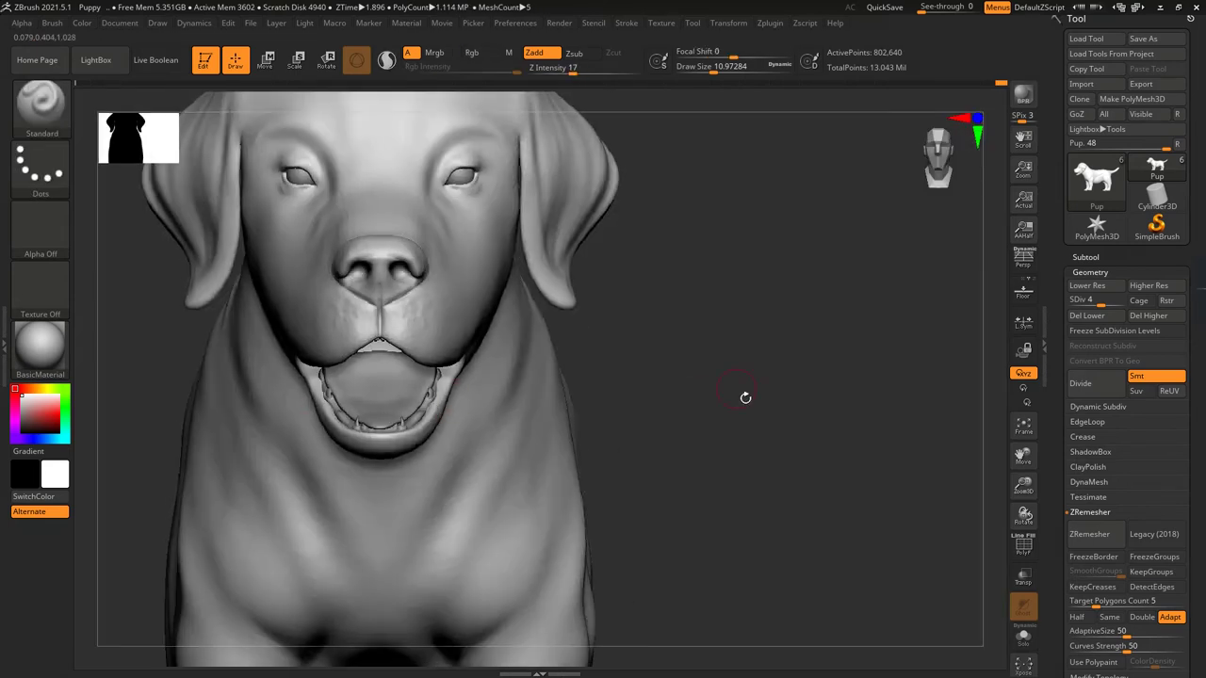
{"action": "mouse_move", "coordinate": [743, 398]}
{"action": "left_mouse_down"}
{"action": "mouse_move", "coordinate": [848, 455]}
{"action": "mouse_move", "coordinate": [794, 423]}
{"action": "mouse_move", "coordinate": [902, 437]}
{"action": "mouse_move", "coordinate": [984, 349]}
{"action": "mouse_move", "coordinate": [923, 405]}
{"action": "mouse_move", "coordinate": [716, 539]}
{"action": "mouse_move", "coordinate": [800, 423]}
{"action": "mouse_move", "coordinate": [933, 423]}
{"action": "mouse_move", "coordinate": [805, 311]}
{"action": "mouse_move", "coordinate": [815, 273]}
{"action": "left_mouse_up"}
- Show the subtool list, select PM3D_Sphere3D1 and toggle a mouth subtool's visibility
{"action": "left_click", "coordinate": [1085, 256]}
{"action": "left_click", "coordinate": [1102, 333]}
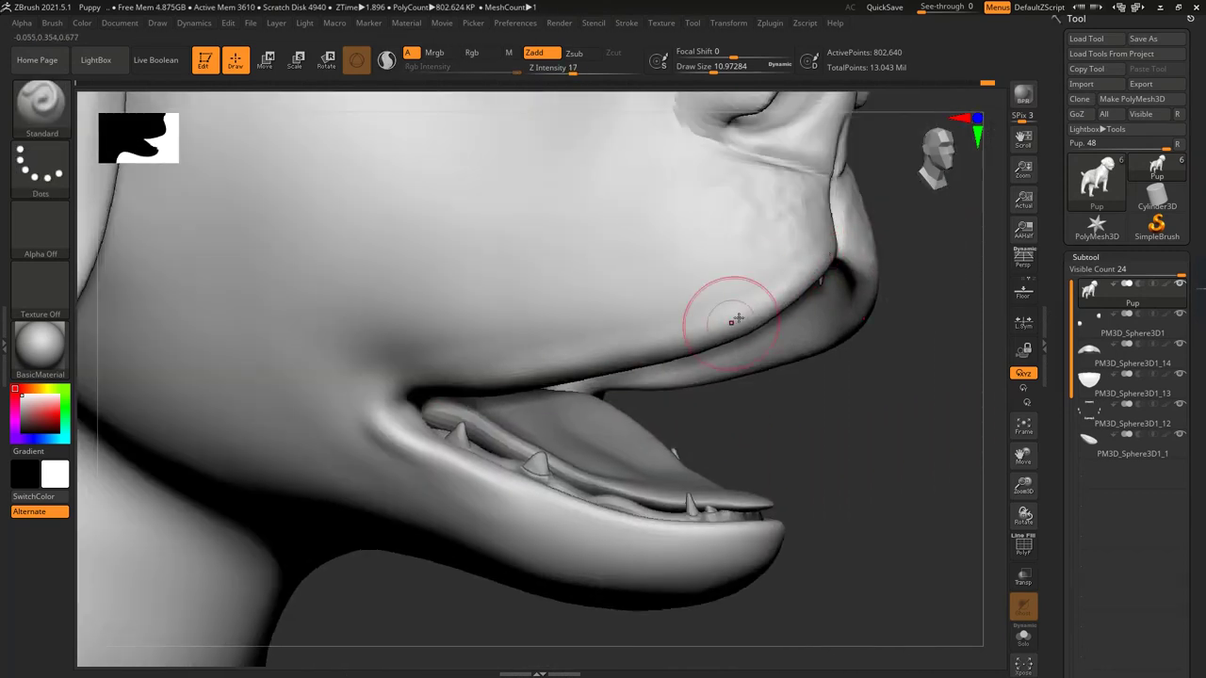
{"action": "left_click", "coordinate": [1181, 375]}
- Sculpt along the lower-lip crease and smooth it, checking from front and below
{"action": "left_click_drag", "start_coordinate": [807, 418], "coordinate": [876, 387]}
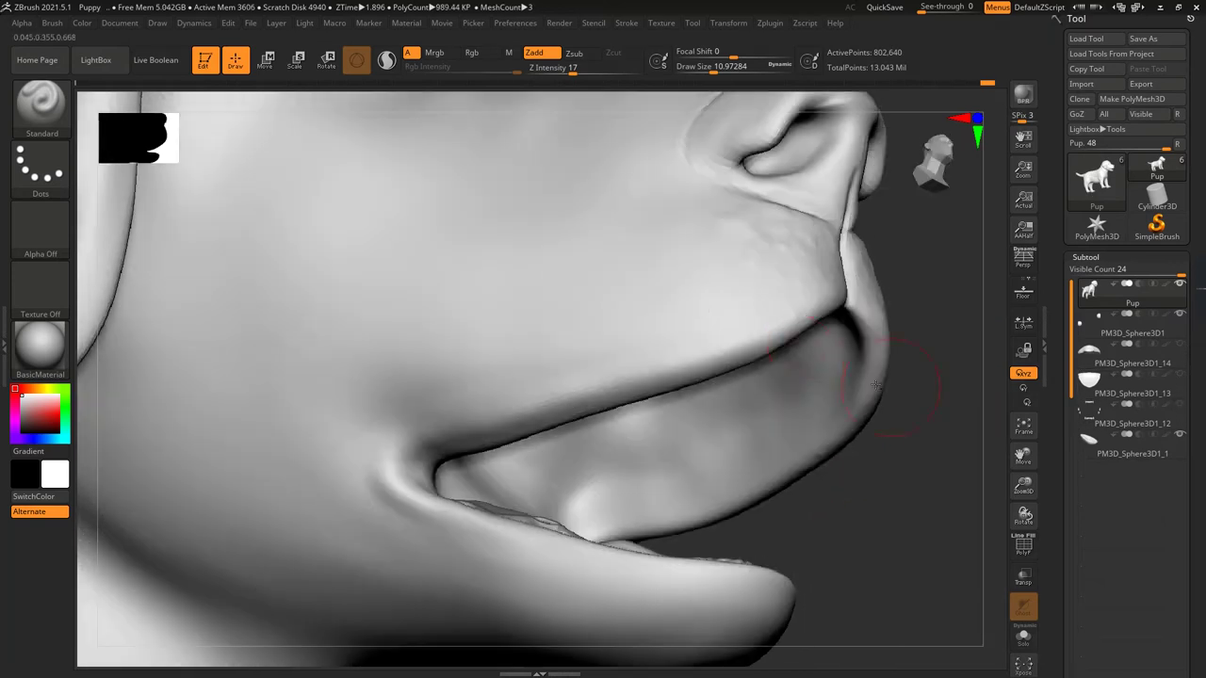
{"action": "left_click_drag", "start_coordinate": [768, 342], "coordinate": [429, 459]}
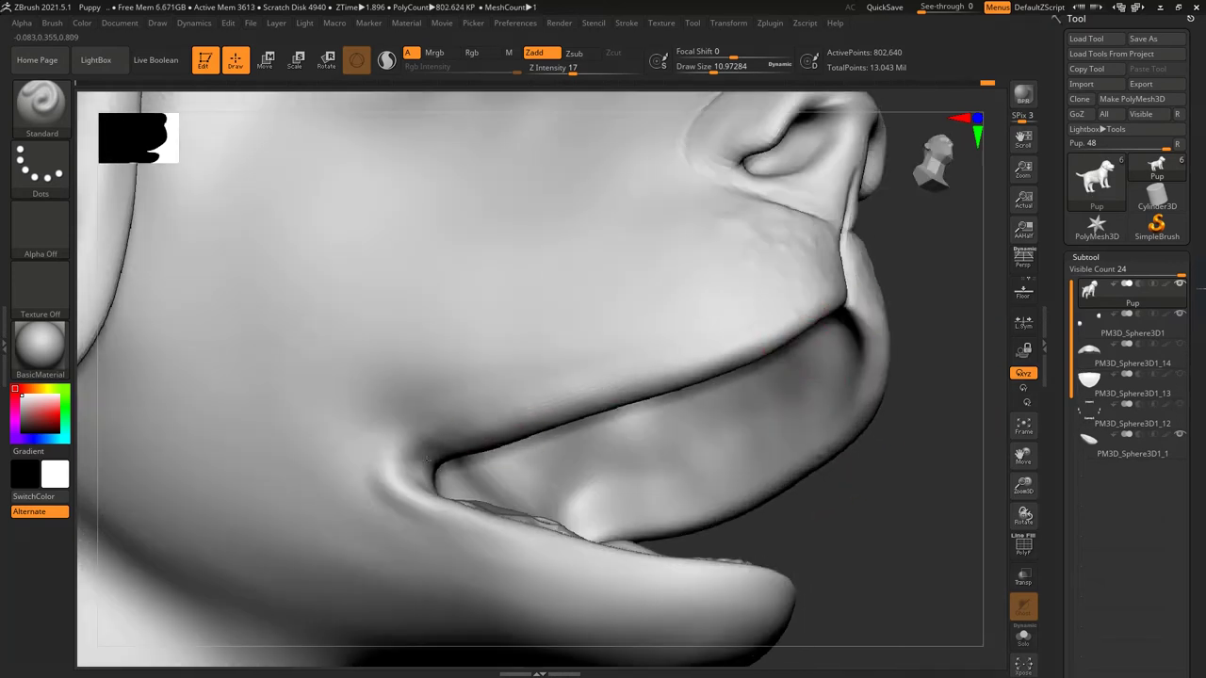
{"action": "right_click_drag", "start_coordinate": [838, 304], "coordinate": [848, 295], "text": "shift"}
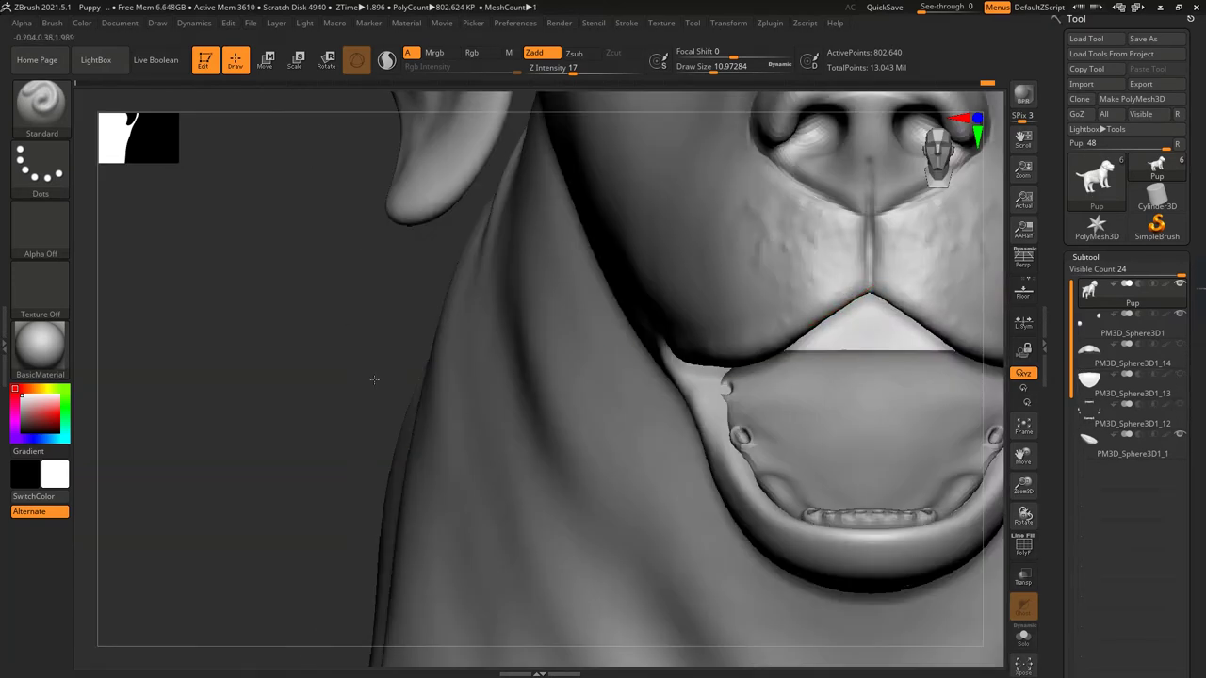
{"action": "right_click_drag", "start_coordinate": [374, 380], "coordinate": [537, 439]}
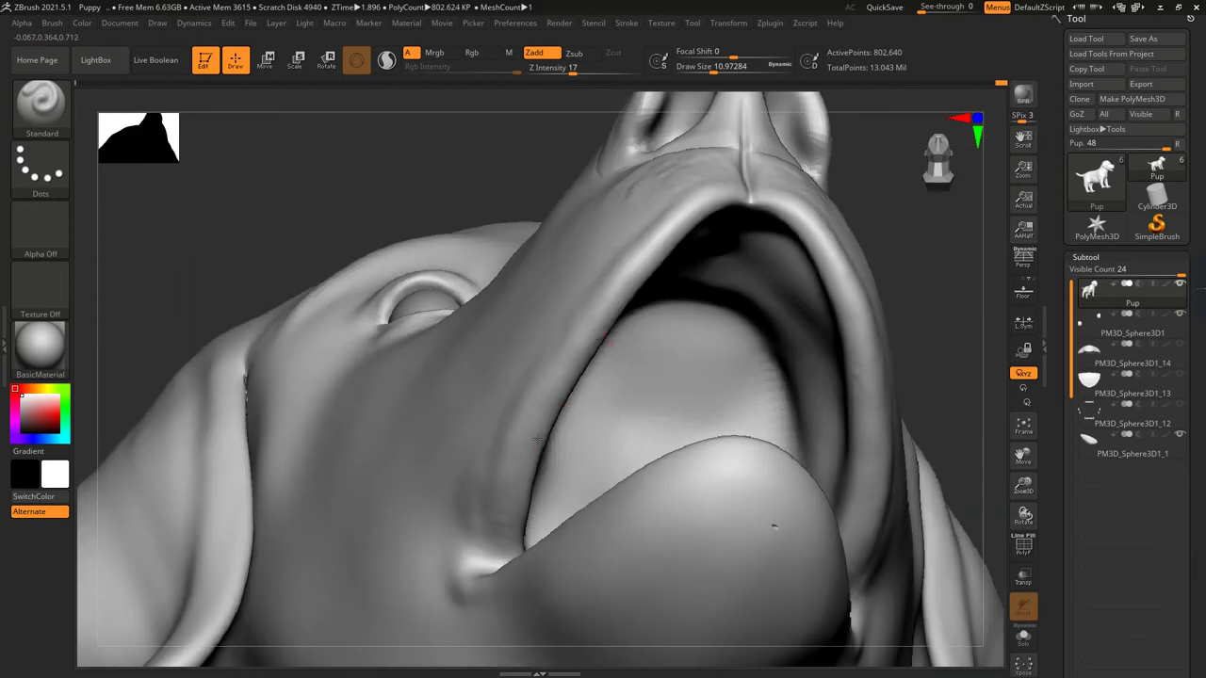
{"action": "key", "text": "shift"}
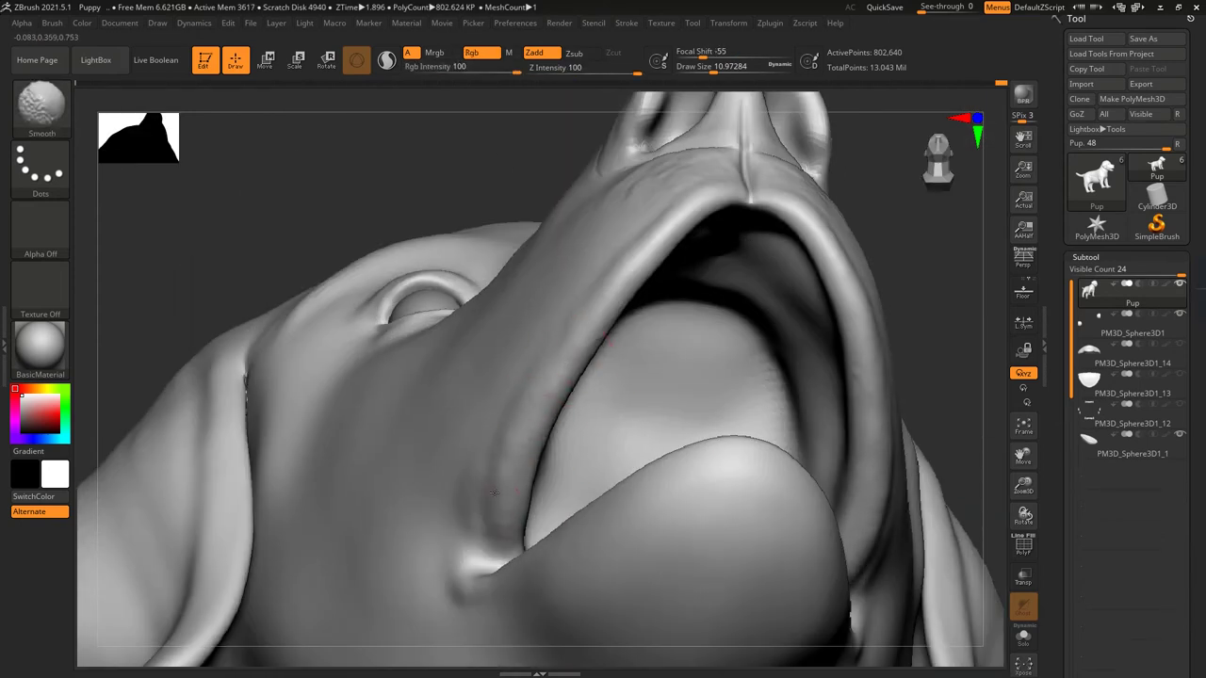
{"action": "mouse_move", "coordinate": [619, 229]}
{"action": "right_mouse_down"}
{"action": "mouse_move", "coordinate": [847, 424]}
{"action": "mouse_move", "coordinate": [888, 512]}
{"action": "mouse_move", "coordinate": [417, 525]}
{"action": "mouse_move", "coordinate": [286, 478]}
{"action": "mouse_move", "coordinate": [573, 277]}
{"action": "mouse_move", "coordinate": [608, 308]}
{"action": "right_mouse_up"}
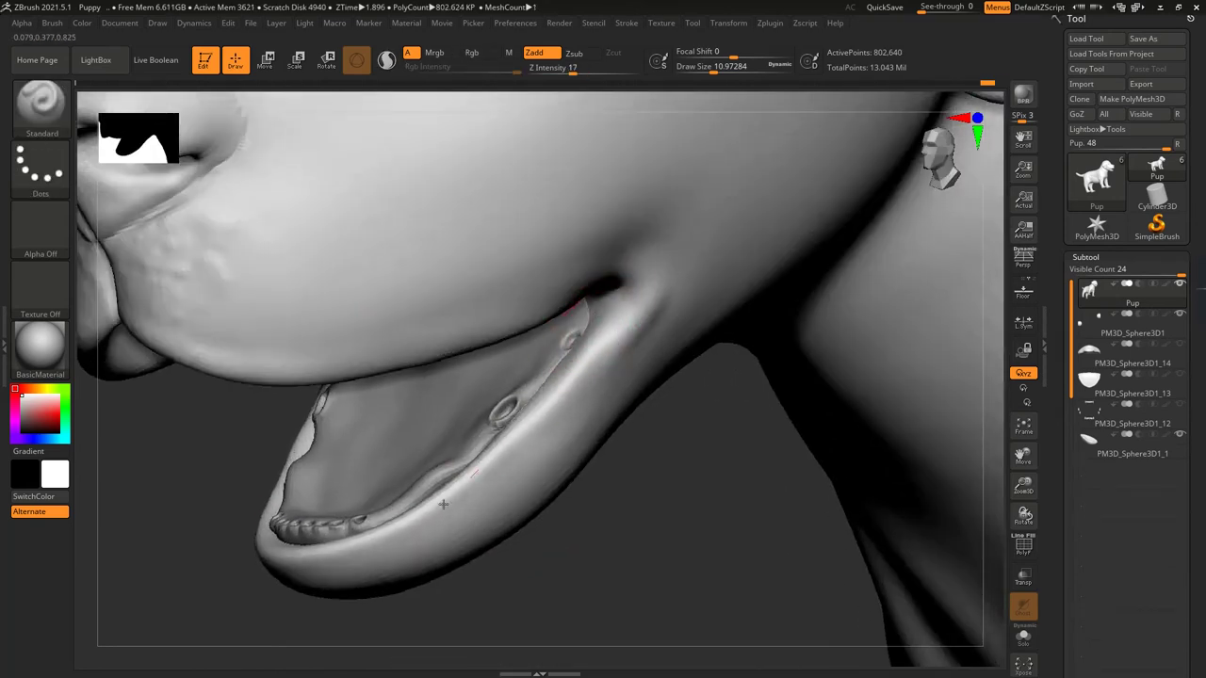
{"action": "right_click_drag", "start_coordinate": [575, 374], "coordinate": [715, 319], "text": "shift"}
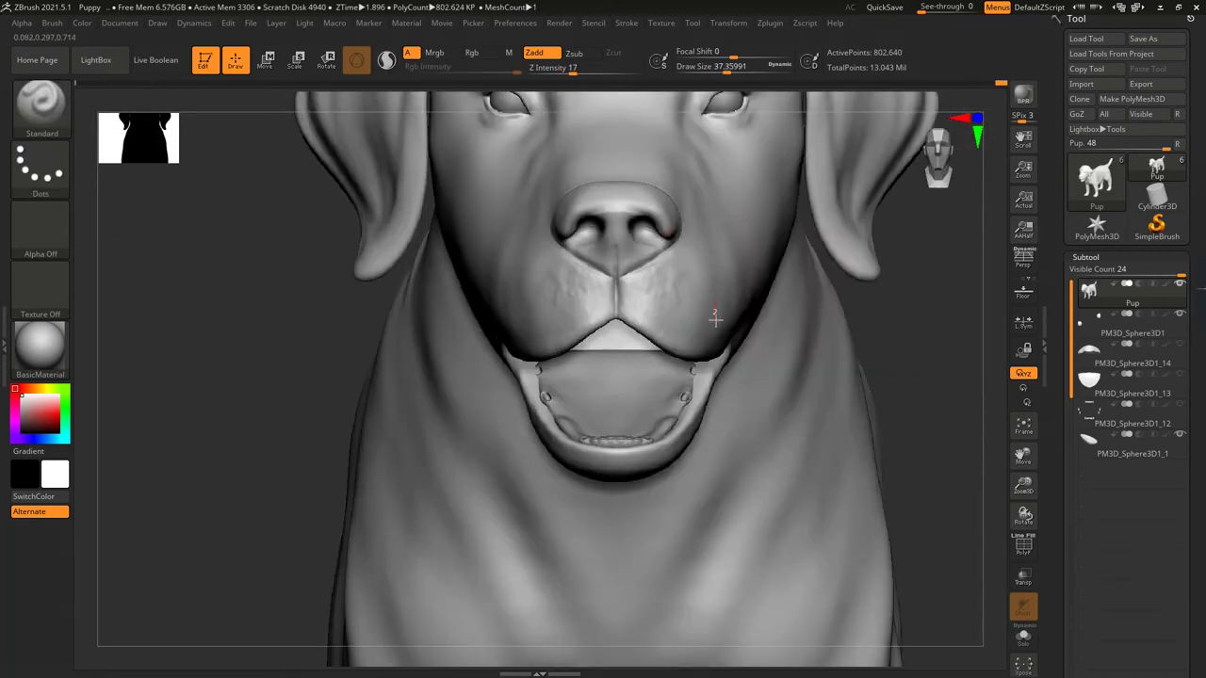
- Shrink the brush to about 14 and sculpt the lower eyelid
{"action": "right_click_drag", "start_coordinate": [512, 302], "coordinate": [671, 107], "text": "ctrl"}
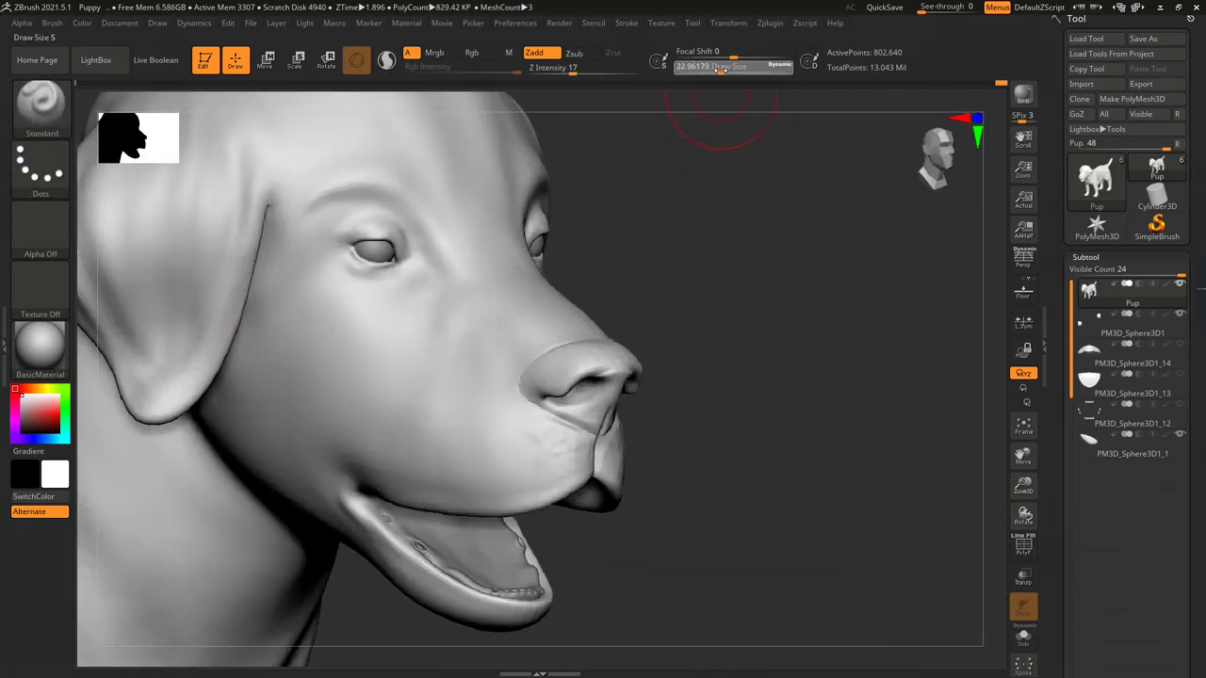
{"action": "mouse_move", "coordinate": [754, 282]}
{"action": "right_mouse_down"}
{"action": "mouse_move", "coordinate": [812, 274]}
{"action": "mouse_move", "coordinate": [772, 263]}
{"action": "right_mouse_up"}
{"action": "key", "text": "bracketleft"}
{"action": "key", "text": "bracketleft"}
{"action": "key", "text": "bracketleft"}
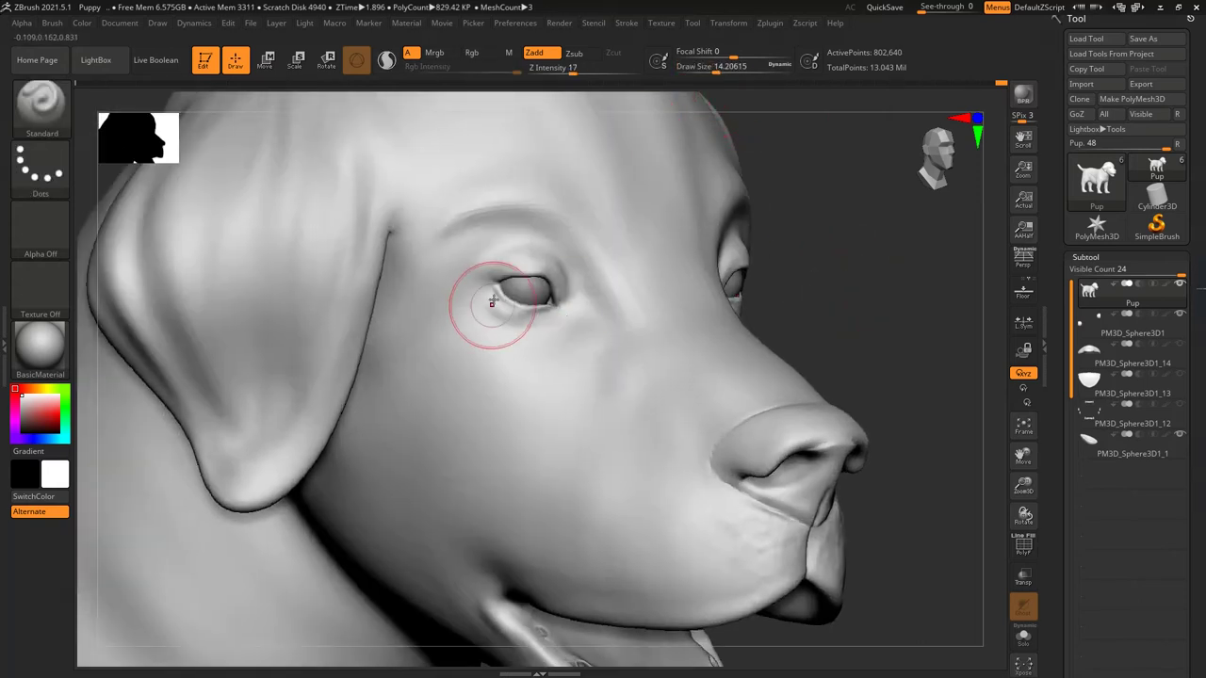
{"action": "left_click_drag", "start_coordinate": [474, 280], "coordinate": [538, 318]}
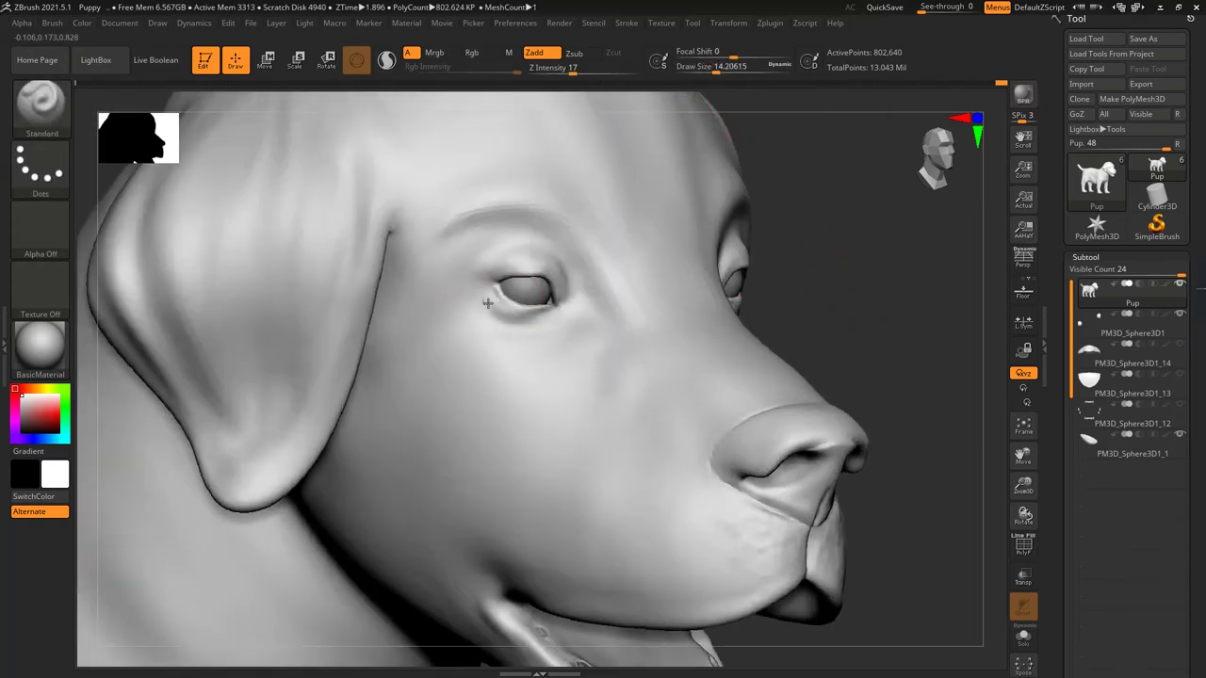
- Shape the lid around the right eye with a smaller brush, down to about 5.5
{"action": "right_click_drag", "start_coordinate": [523, 320], "coordinate": [799, 315]}
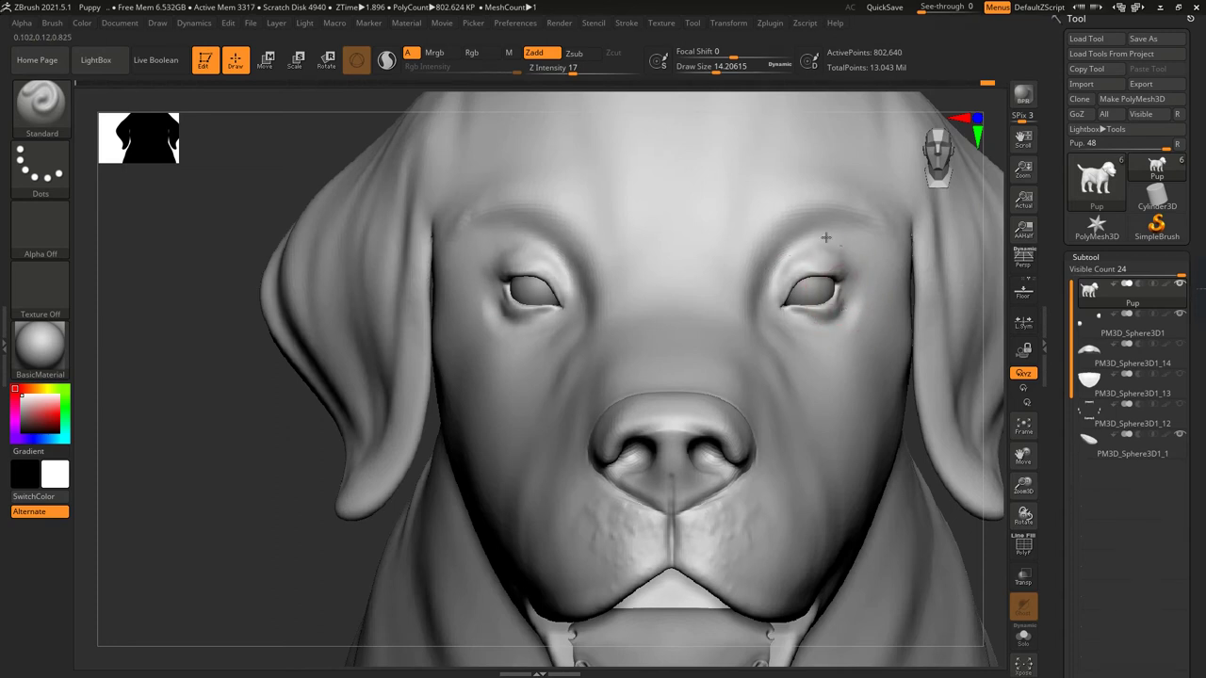
{"action": "key", "text": "f"}
{"action": "right_click_drag", "start_coordinate": [404, 387], "coordinate": [781, 296]}
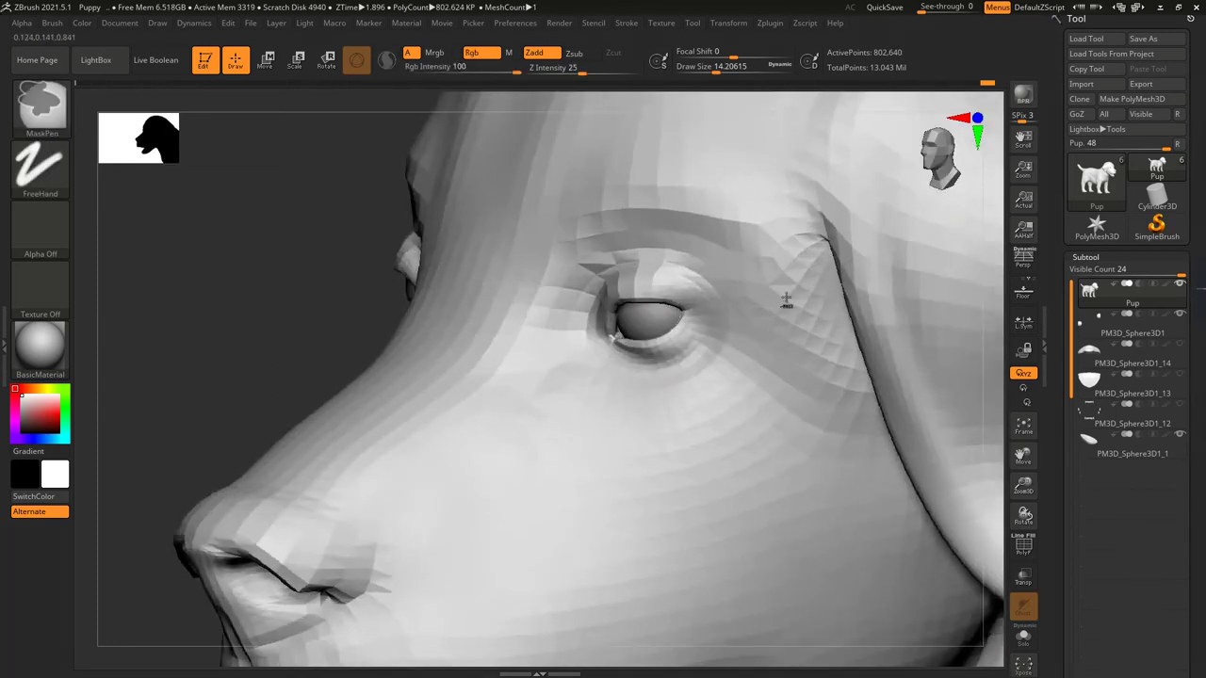
{"action": "right_click_drag", "start_coordinate": [488, 321], "coordinate": [600, 297]}
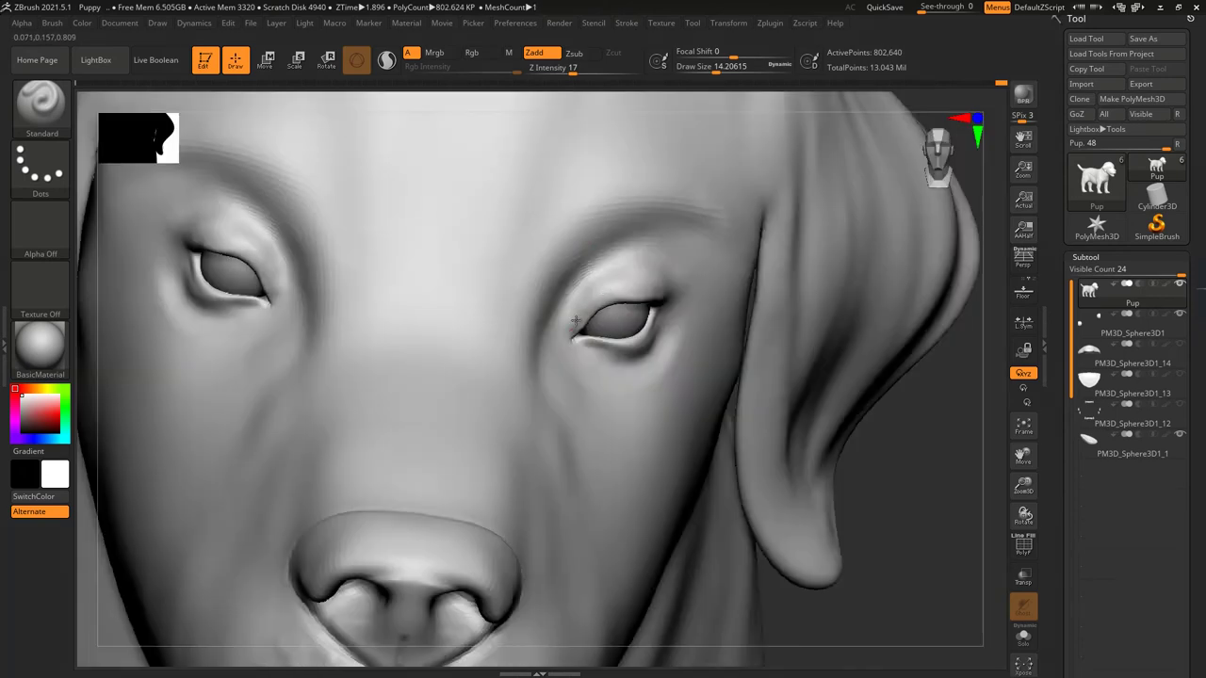
{"action": "right_click_drag", "start_coordinate": [805, 372], "coordinate": [657, 286]}
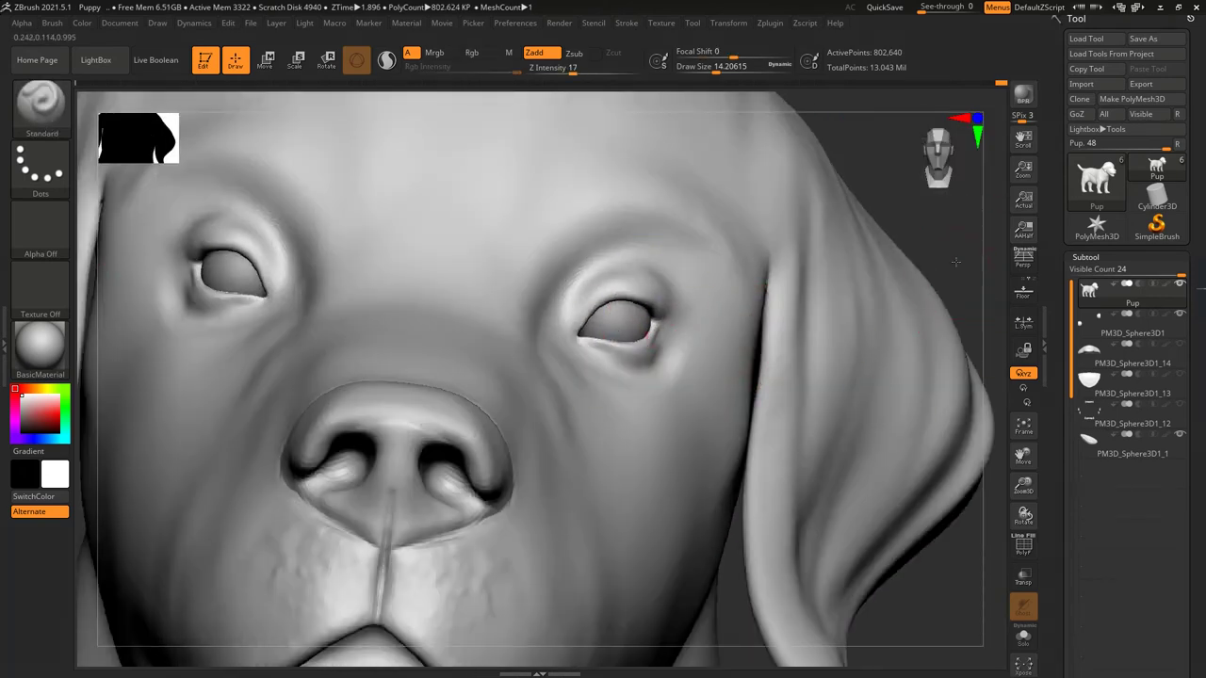
{"action": "right_click_drag", "start_coordinate": [646, 349], "coordinate": [629, 339]}
{"action": "key", "text": "f"}
{"action": "mouse_move", "coordinate": [904, 423]}
{"action": "right_mouse_down"}
{"action": "mouse_move", "coordinate": [767, 323]}
{"action": "mouse_move", "coordinate": [726, 81]}
{"action": "right_mouse_up"}
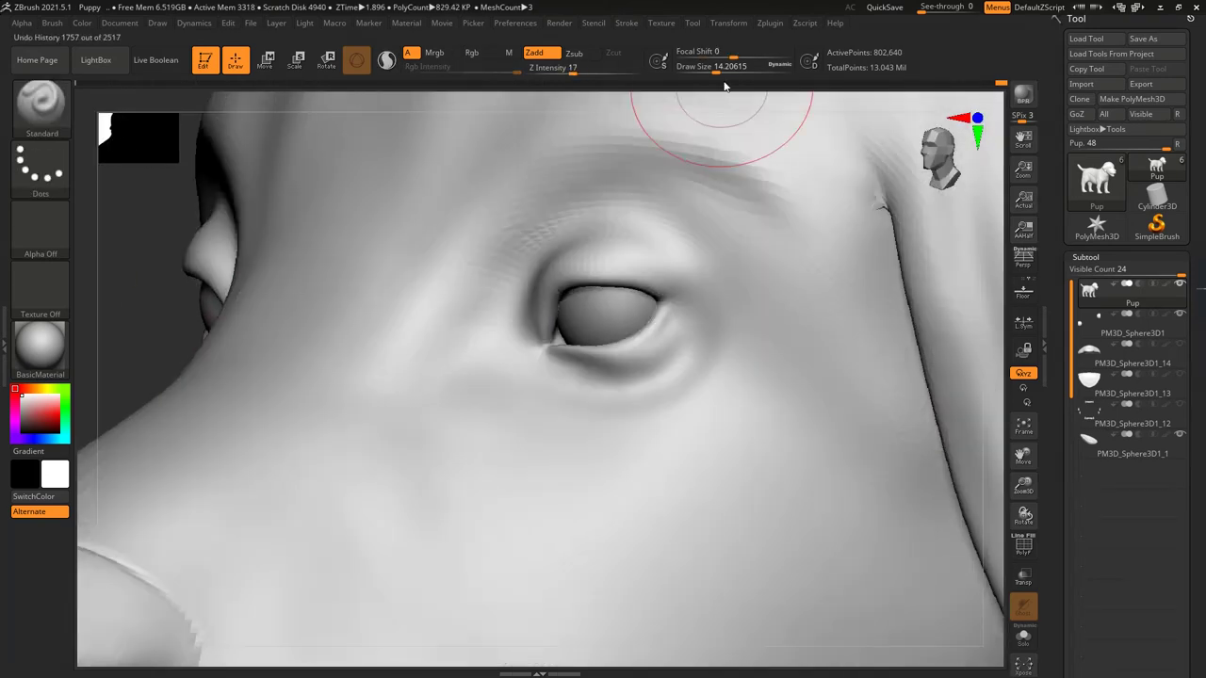
{"action": "left_click_drag", "start_coordinate": [726, 68], "coordinate": [702, 68]}
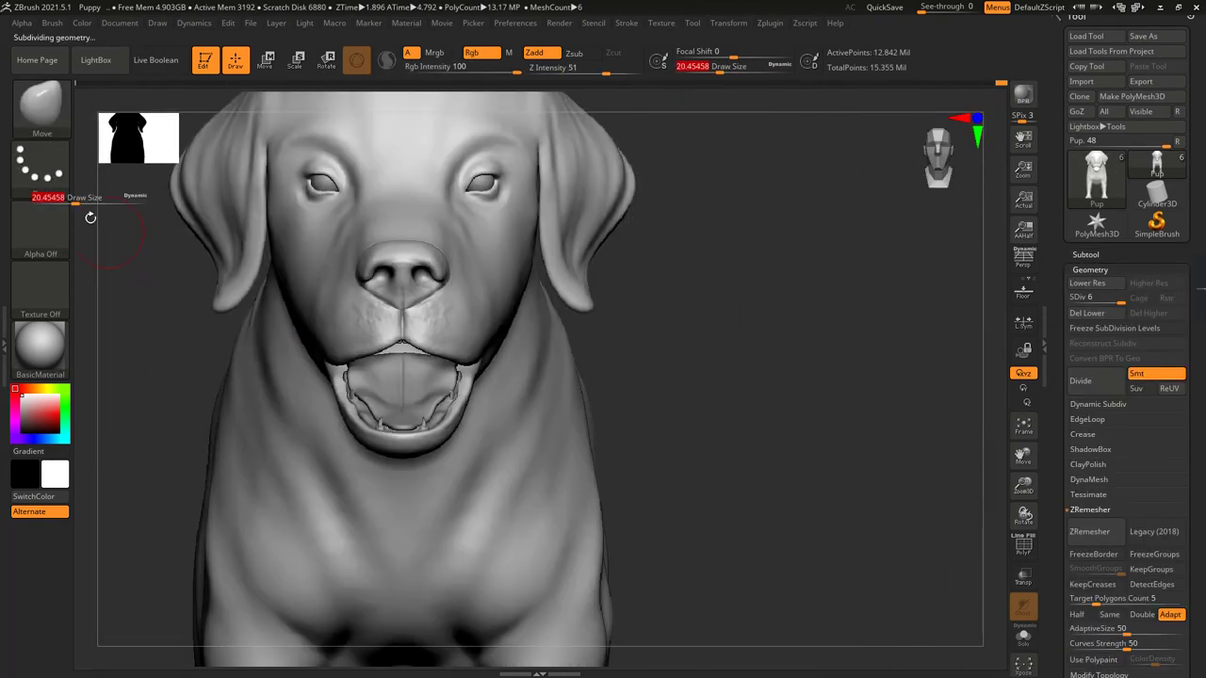
- Set the brush to Alpha 07 with the Color Spray stroke
{"action": "key", "text": "b"}
{"action": "left_click", "coordinate": [40, 228]}
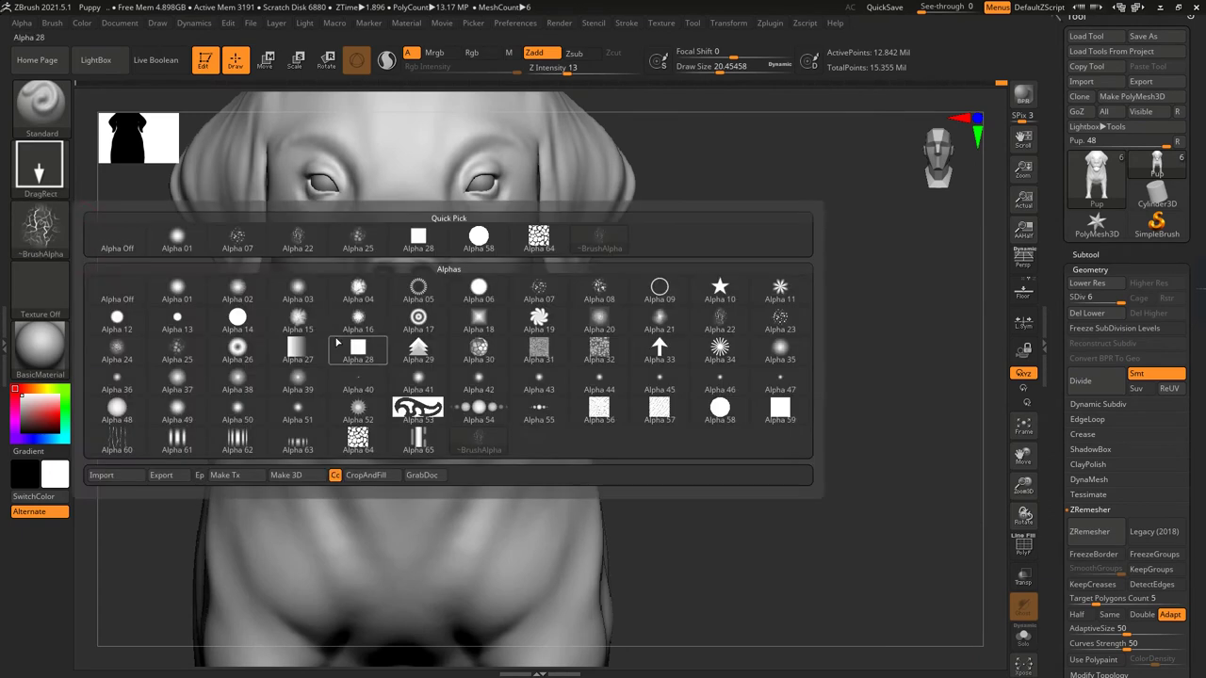
{"action": "left_click", "coordinate": [237, 240]}
{"action": "left_click", "coordinate": [39, 165]}
{"action": "left_click", "coordinate": [296, 181]}
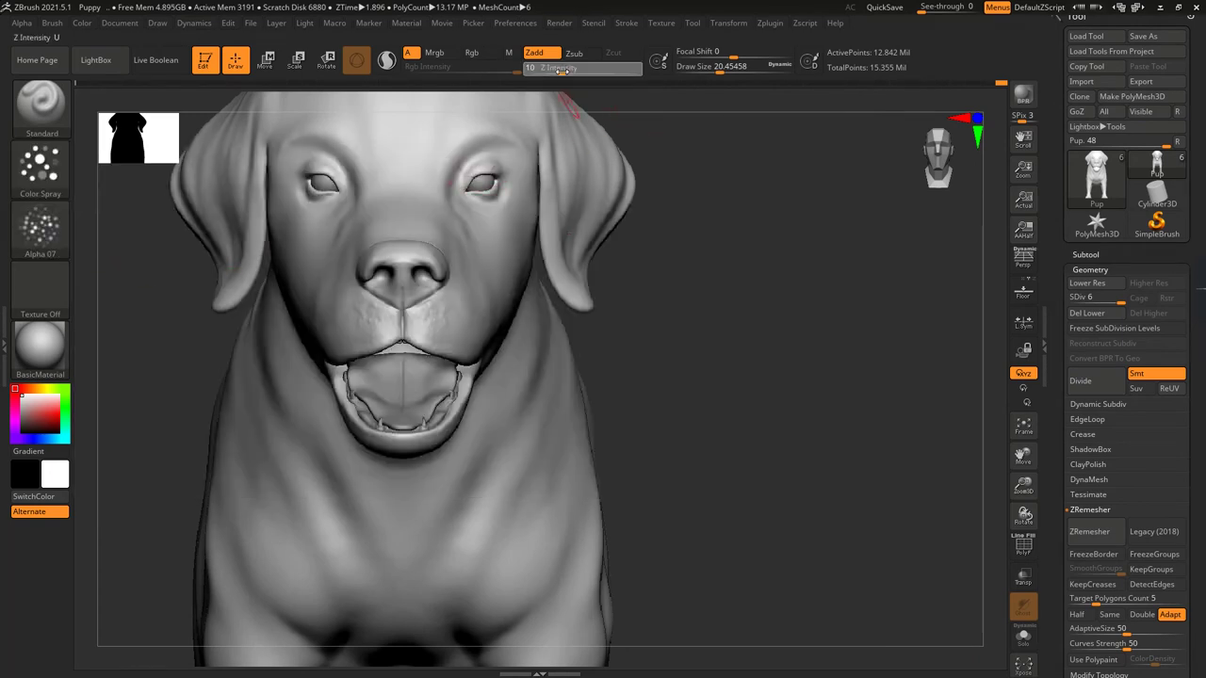
- Spray bumps over the nose and muzzle, then divide the mesh to SDiv 6
{"action": "mouse_move", "coordinate": [759, 301]}
{"action": "right_mouse_down"}
{"action": "mouse_move", "coordinate": [744, 395]}
{"action": "mouse_move", "coordinate": [716, 442]}
{"action": "mouse_move", "coordinate": [535, 285]}
{"action": "mouse_move", "coordinate": [632, 108]}
{"action": "right_mouse_up"}
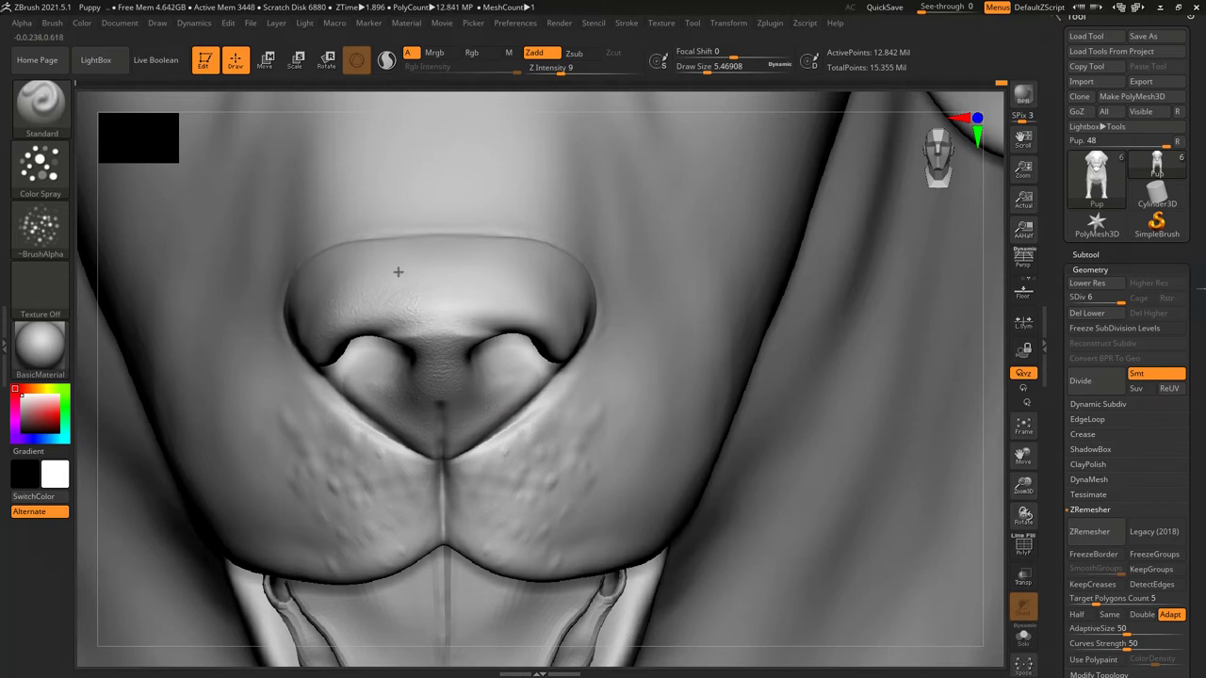
{"action": "right_click_drag", "start_coordinate": [321, 286], "coordinate": [394, 243]}
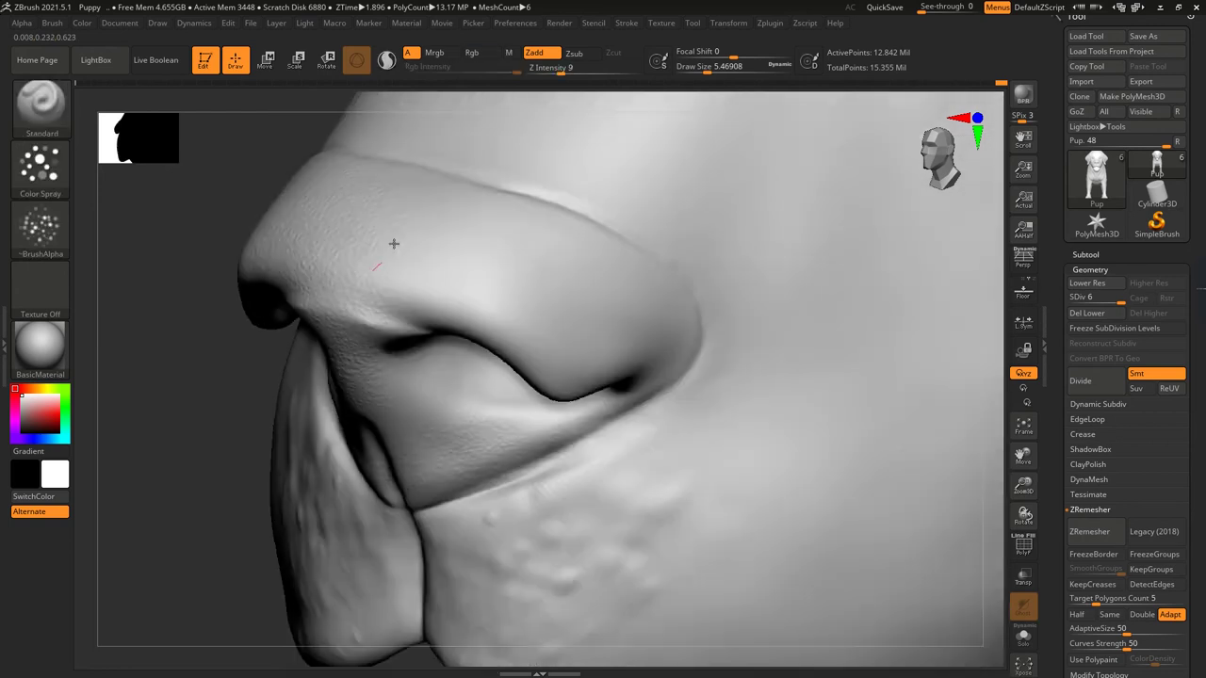
{"action": "right_click_drag", "start_coordinate": [614, 349], "coordinate": [790, 343], "text": "shift"}
{"action": "key", "text": "f"}
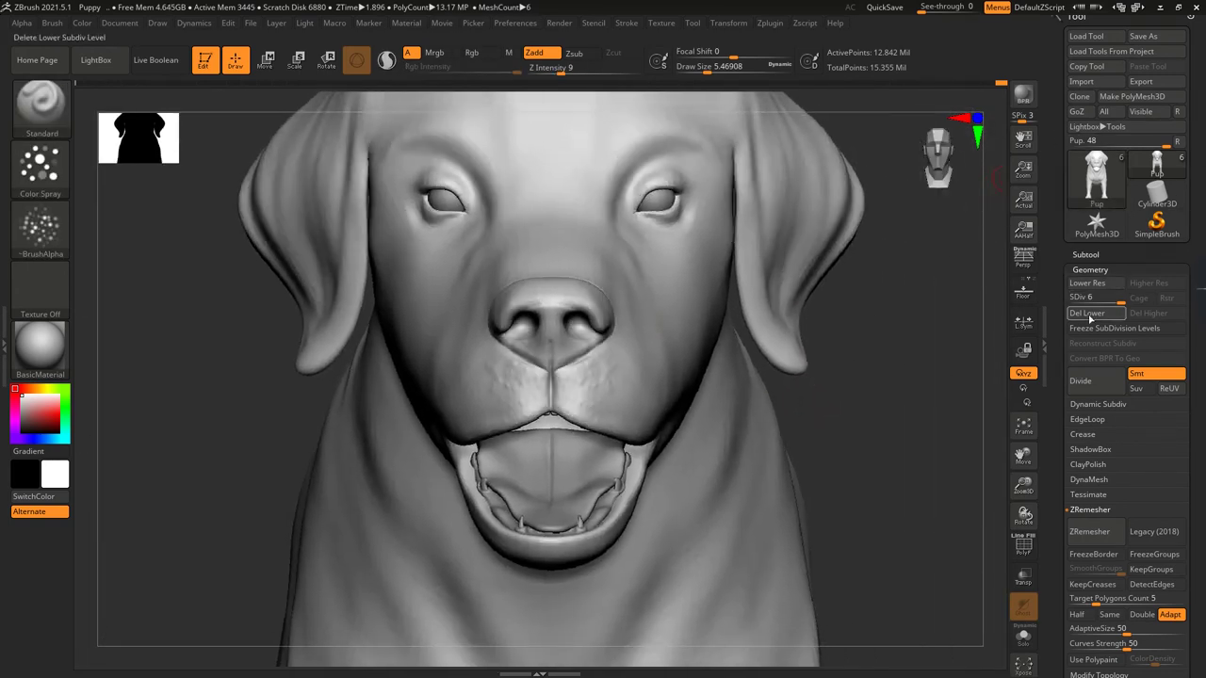
{"action": "left_click", "coordinate": [1081, 380]}
- Close in on the nose and set Z Intensity 17 with brush size about 2.1
{"action": "right_click_drag", "start_coordinate": [929, 348], "coordinate": [913, 357]}
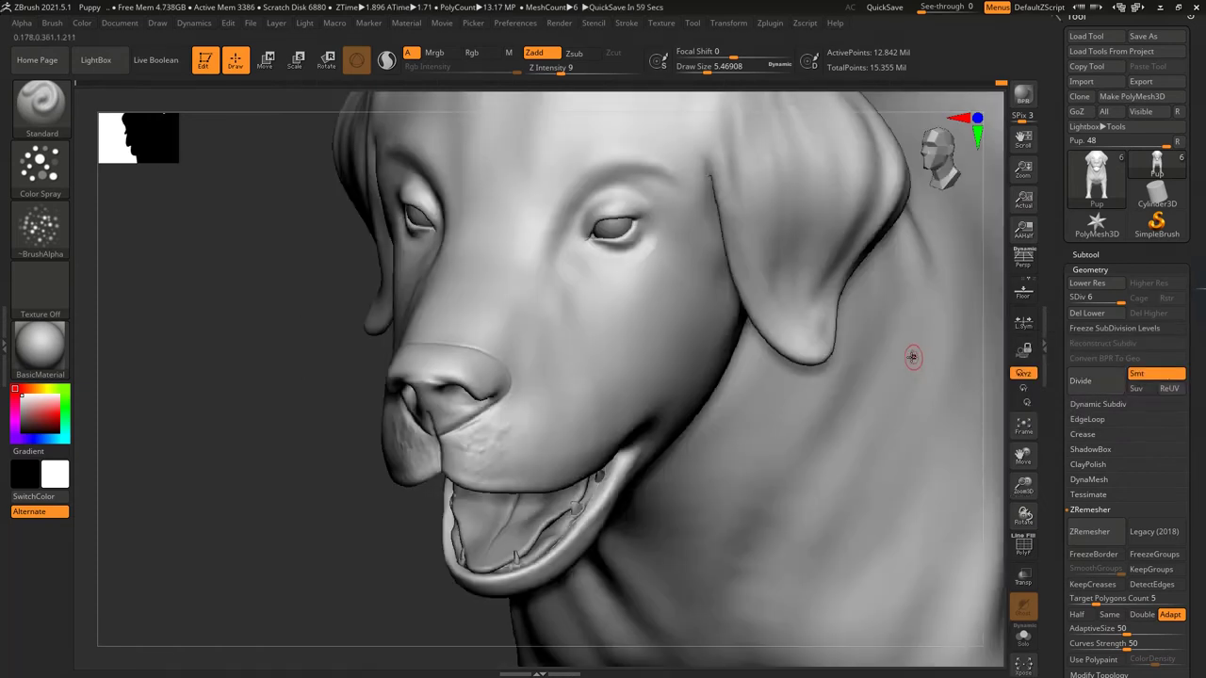
{"action": "right_click_drag", "start_coordinate": [303, 444], "coordinate": [392, 353]}
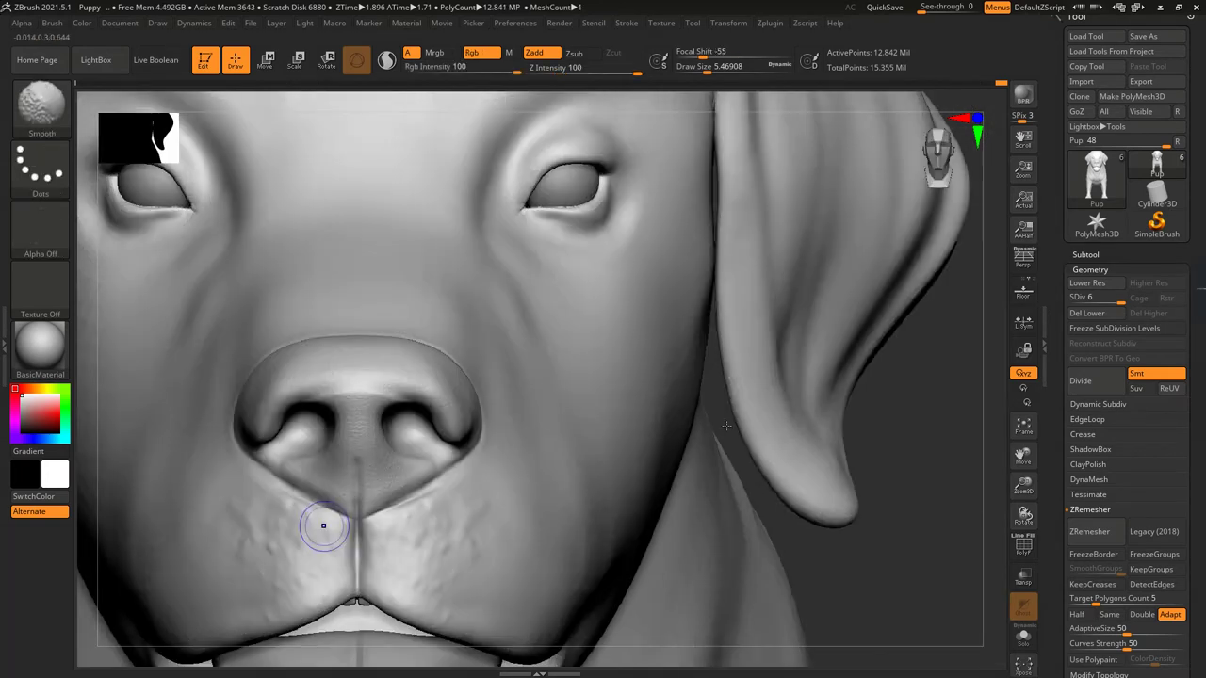
{"action": "right_click_drag", "start_coordinate": [323, 519], "coordinate": [562, 84], "text": "ctrl"}
{"action": "left_click_drag", "start_coordinate": [562, 75], "coordinate": [572, 69]}
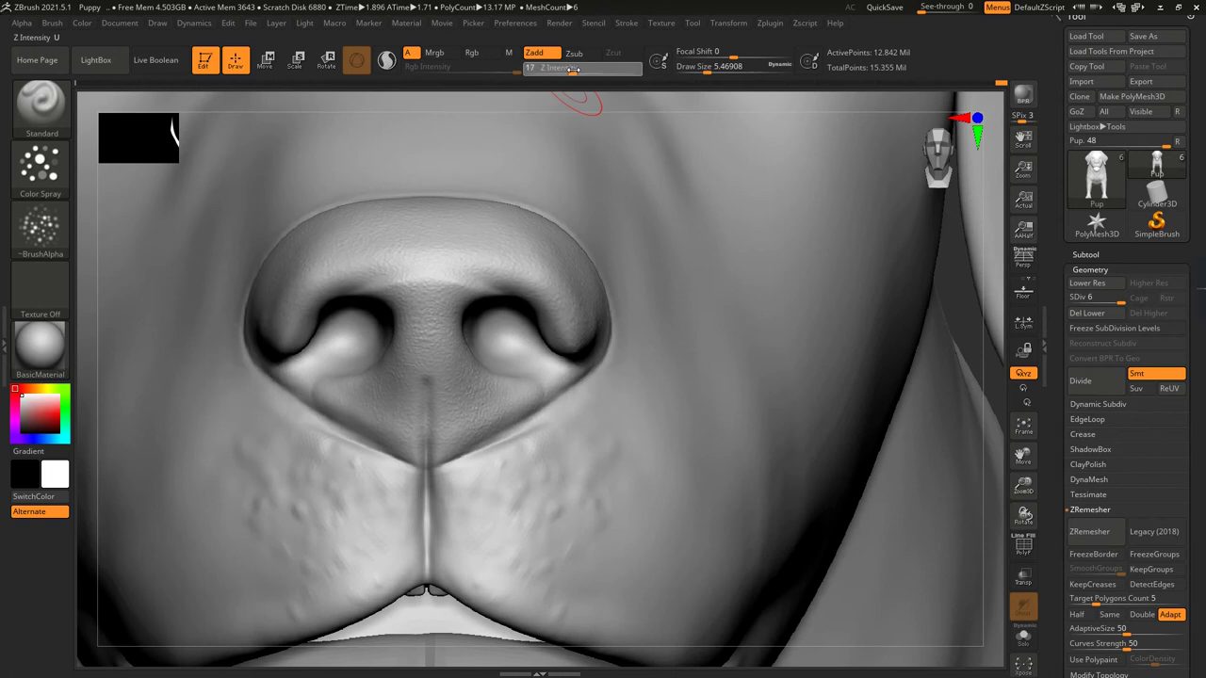
{"action": "left_click_drag", "start_coordinate": [706, 68], "coordinate": [699, 67]}
- Texture the nose at Z Intensity 15 and brush size about 3.5 from several angles
{"action": "mouse_move", "coordinate": [490, 311]}
{"action": "right_mouse_down", "text": "ctrl"}
{"action": "mouse_move", "coordinate": [471, 251]}
{"action": "mouse_move", "coordinate": [348, 263]}
{"action": "right_mouse_up", "text": "ctrl"}
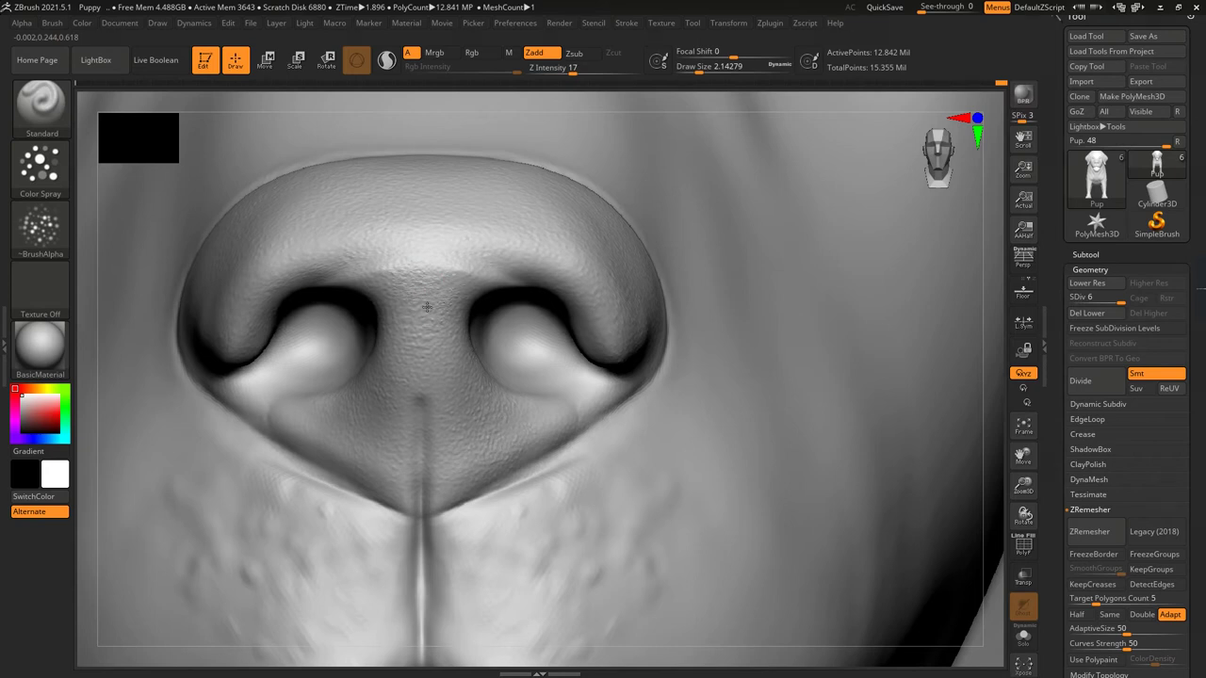
{"action": "left_click_drag", "start_coordinate": [572, 69], "coordinate": [569, 69]}
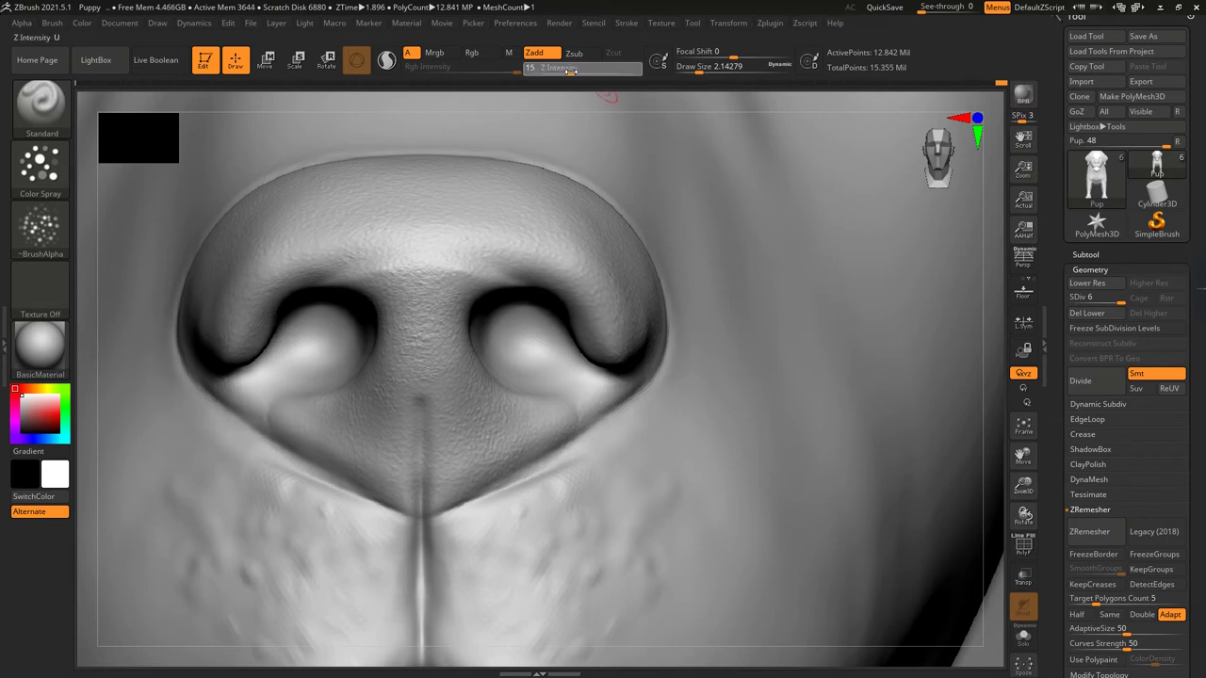
{"action": "left_click_drag", "start_coordinate": [698, 69], "coordinate": [703, 69]}
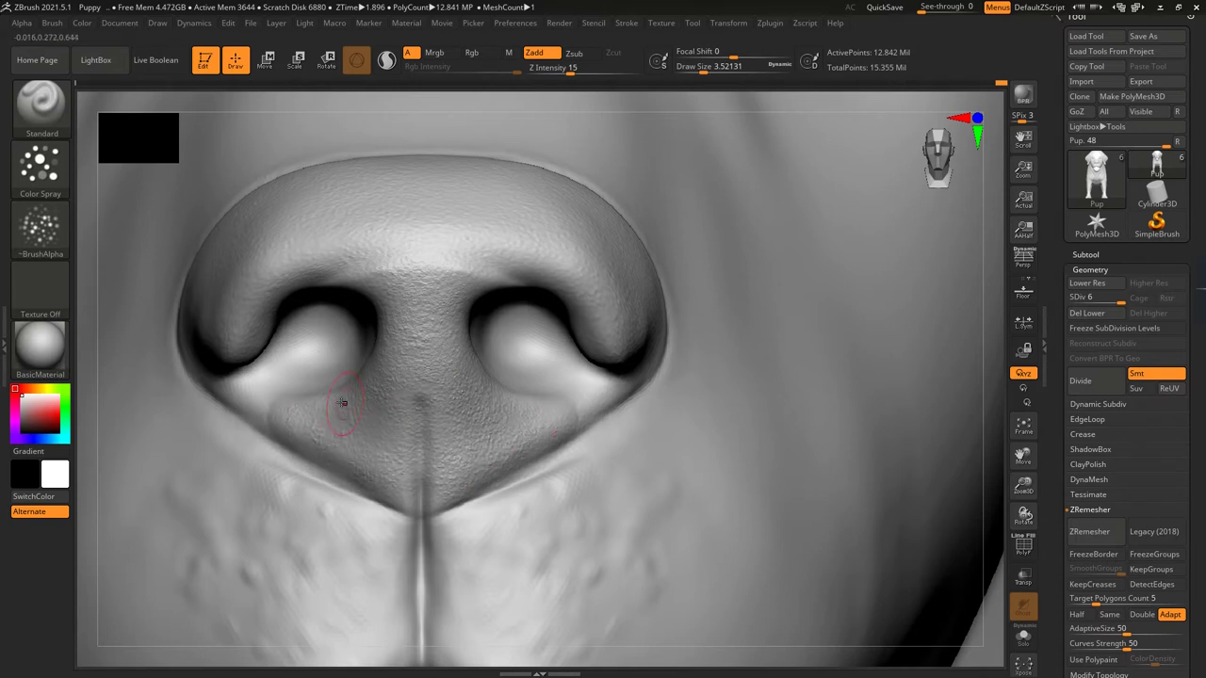
{"action": "right_click_drag", "start_coordinate": [317, 207], "coordinate": [419, 322]}
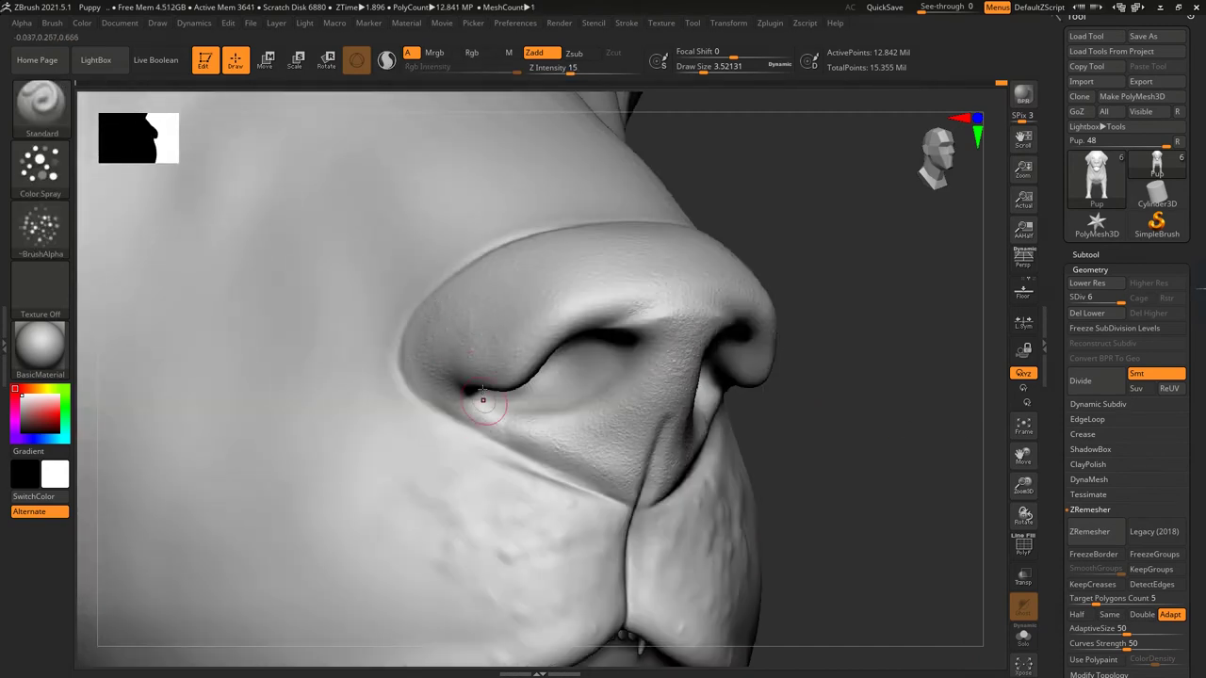
{"action": "right_click_drag", "start_coordinate": [662, 308], "coordinate": [477, 283]}
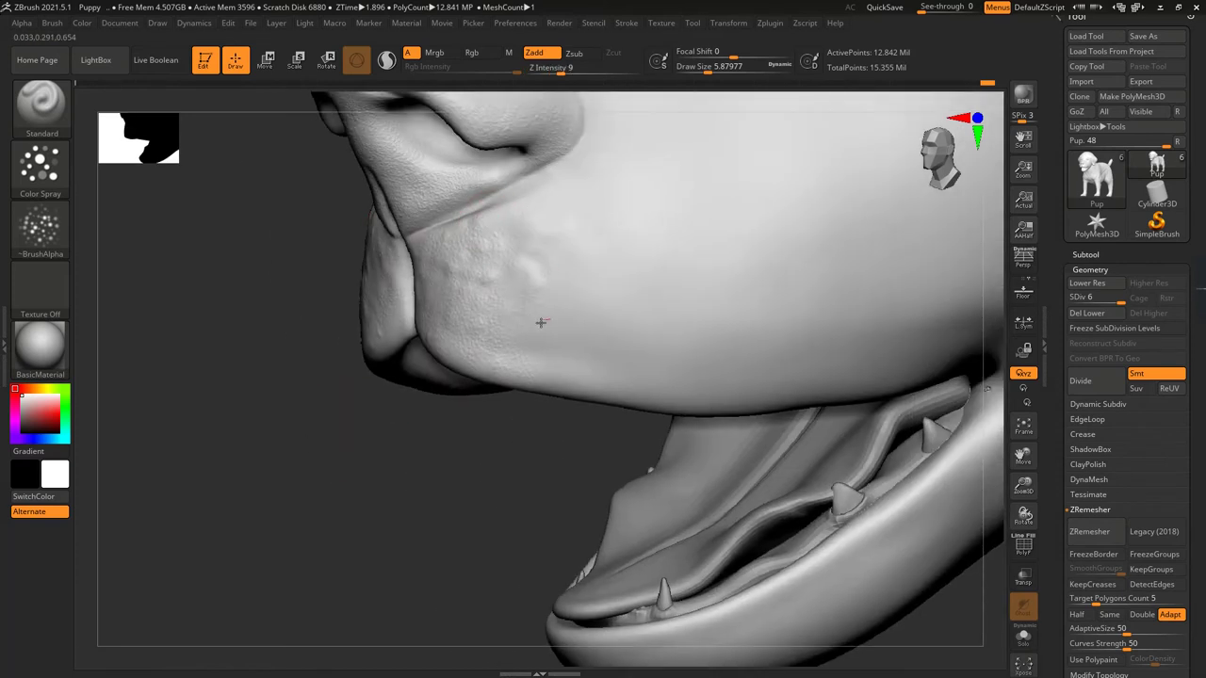
{"action": "left_click_drag", "start_coordinate": [381, 437], "coordinate": [452, 287]}
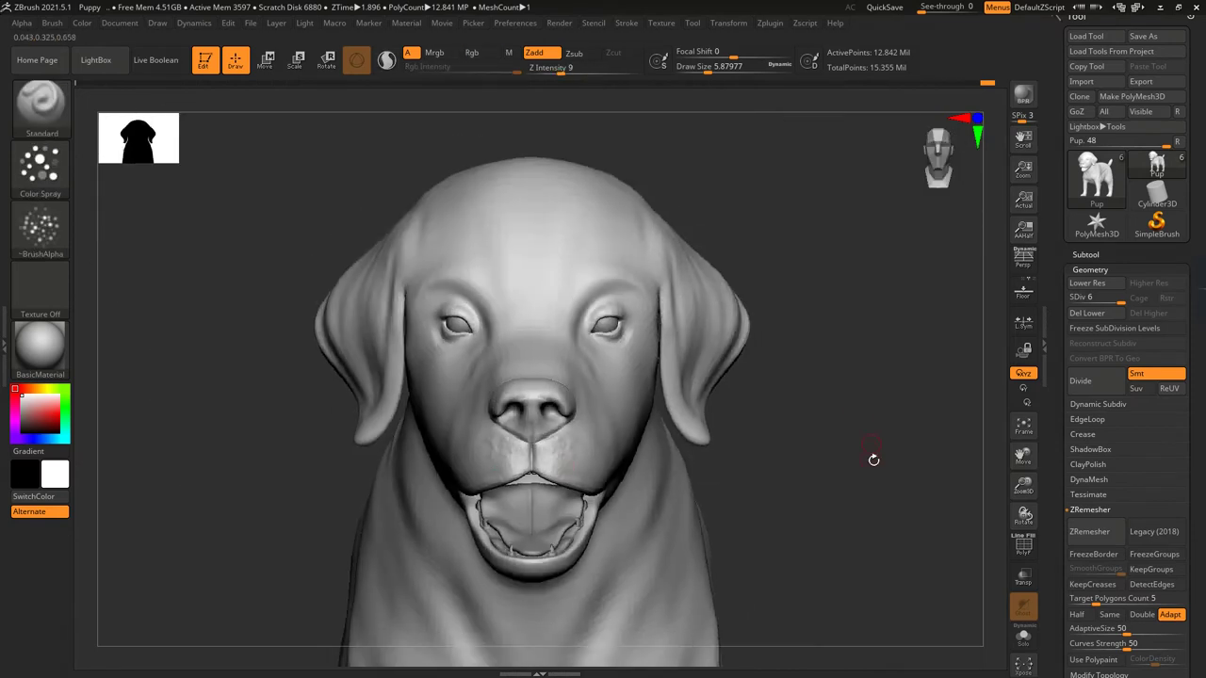
- Cut a sharp DamStandard crease around the neck at SDiv 5 and smooth it
{"action": "mouse_move", "coordinate": [872, 457]}
{"action": "left_mouse_down"}
{"action": "mouse_move", "coordinate": [880, 447]}
{"action": "mouse_move", "coordinate": [787, 349]}
{"action": "mouse_move", "coordinate": [538, 236]}
{"action": "mouse_move", "coordinate": [568, 173]}
{"action": "mouse_move", "coordinate": [589, 349]}
{"action": "mouse_move", "coordinate": [823, 323]}
{"action": "mouse_move", "coordinate": [466, 189]}
{"action": "left_mouse_up"}
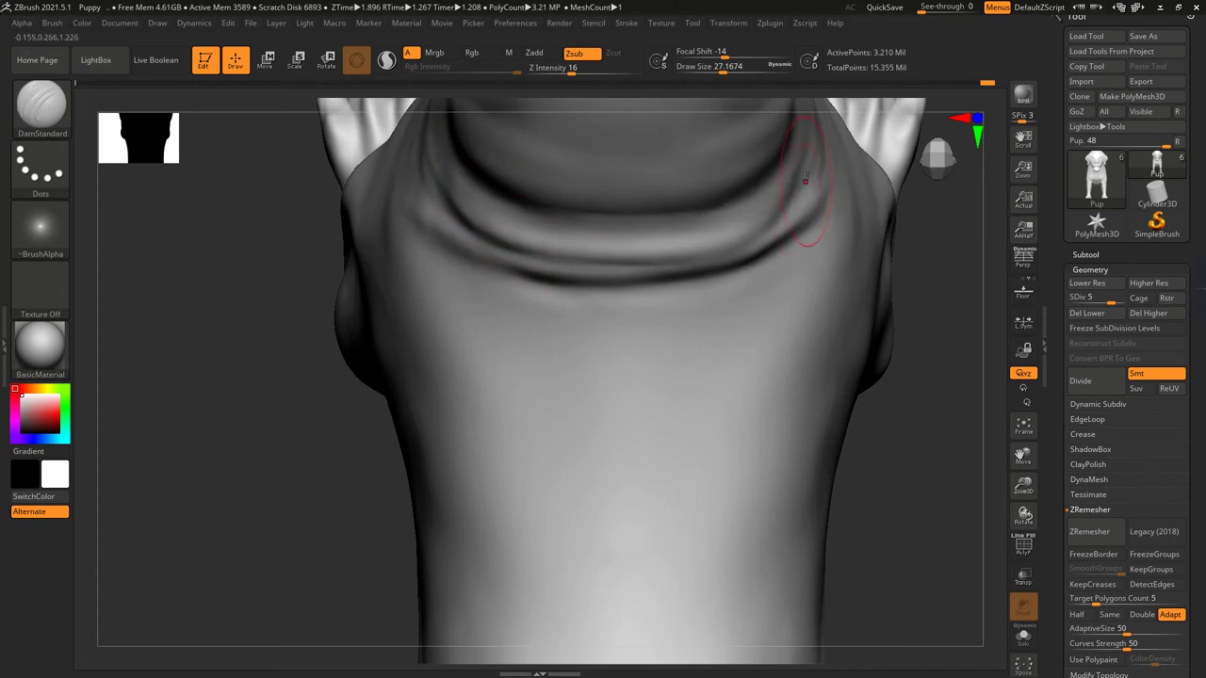
{"action": "left_click_drag", "start_coordinate": [662, 262], "coordinate": [763, 223]}
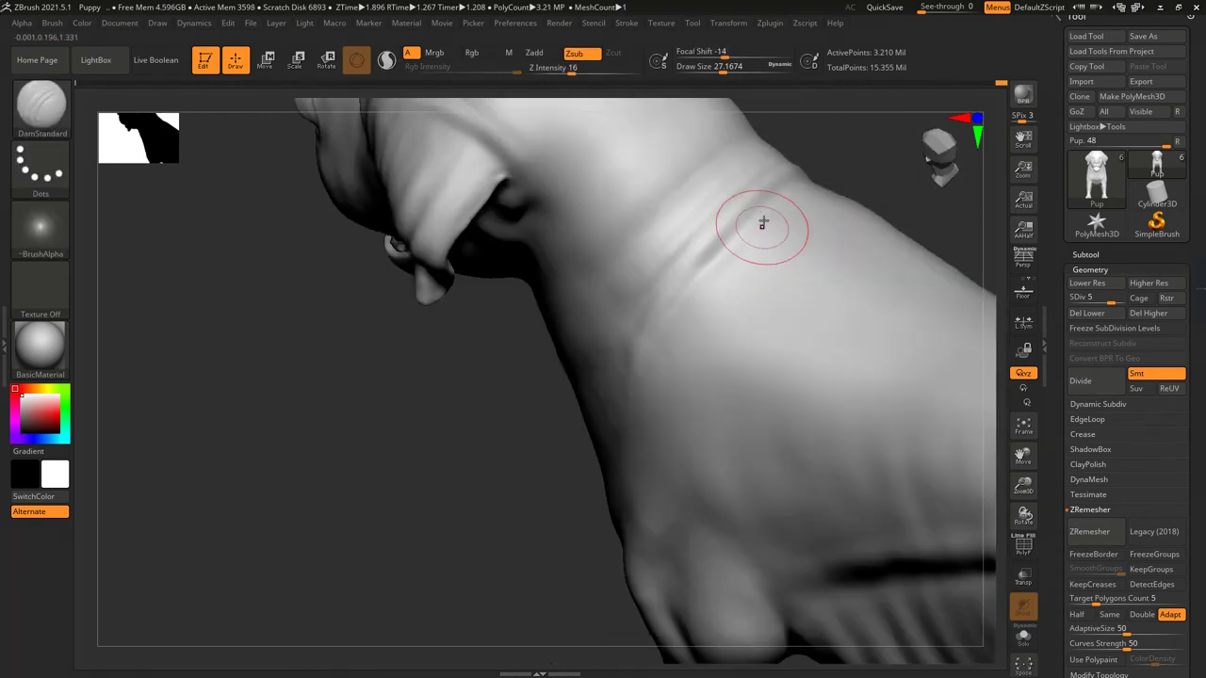
{"action": "left_click_drag", "start_coordinate": [650, 327], "coordinate": [700, 292]}
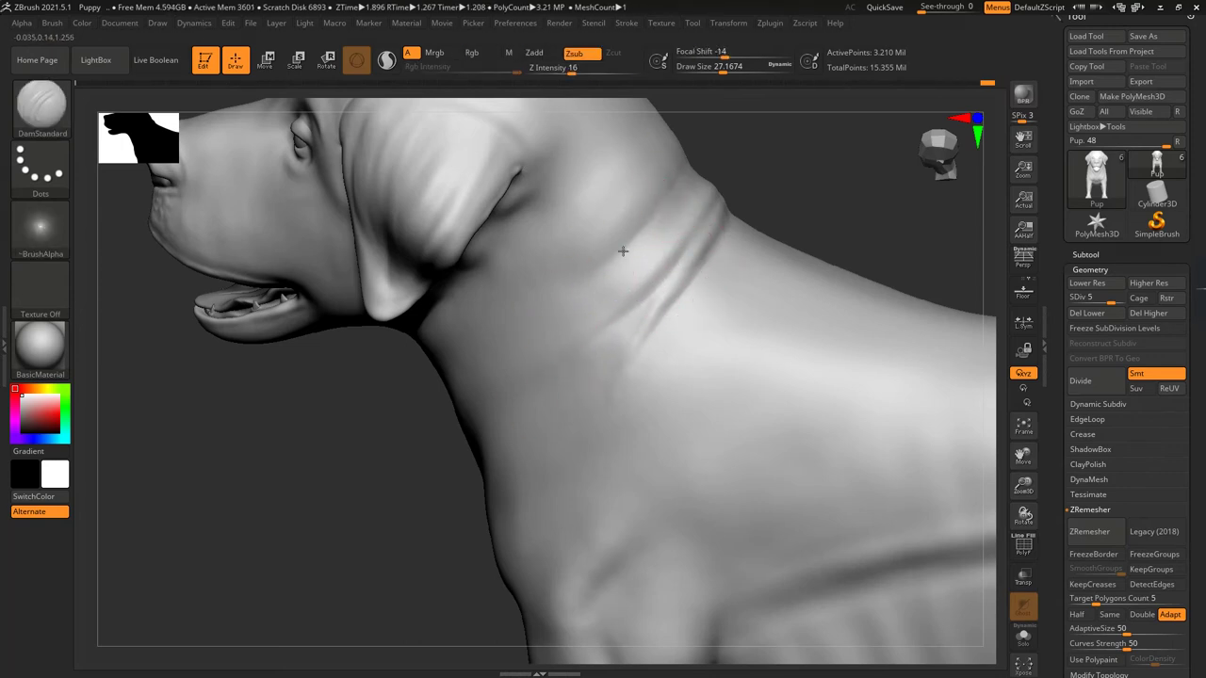
{"action": "key", "text": "shift"}
{"action": "left_click_drag", "start_coordinate": [689, 179], "coordinate": [689, 226]}
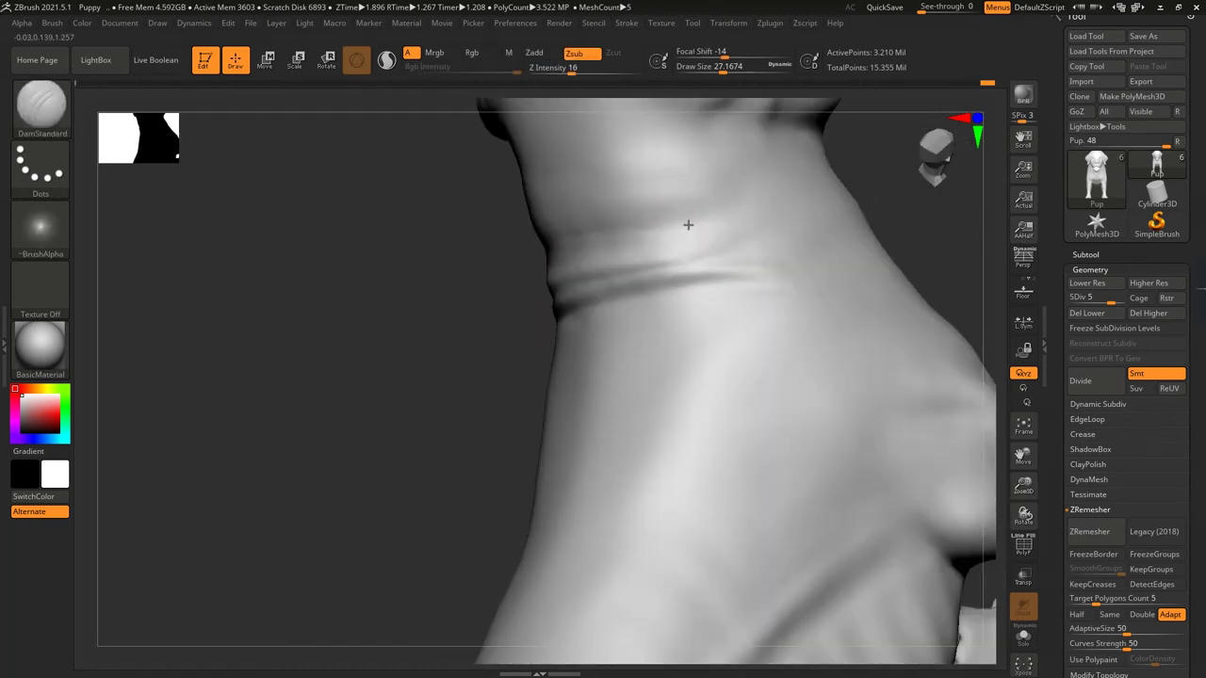
{"action": "mouse_move", "coordinate": [556, 293]}
{"action": "left_mouse_down"}
{"action": "mouse_move", "coordinate": [565, 310]}
{"action": "mouse_move", "coordinate": [678, 148]}
{"action": "left_mouse_up"}
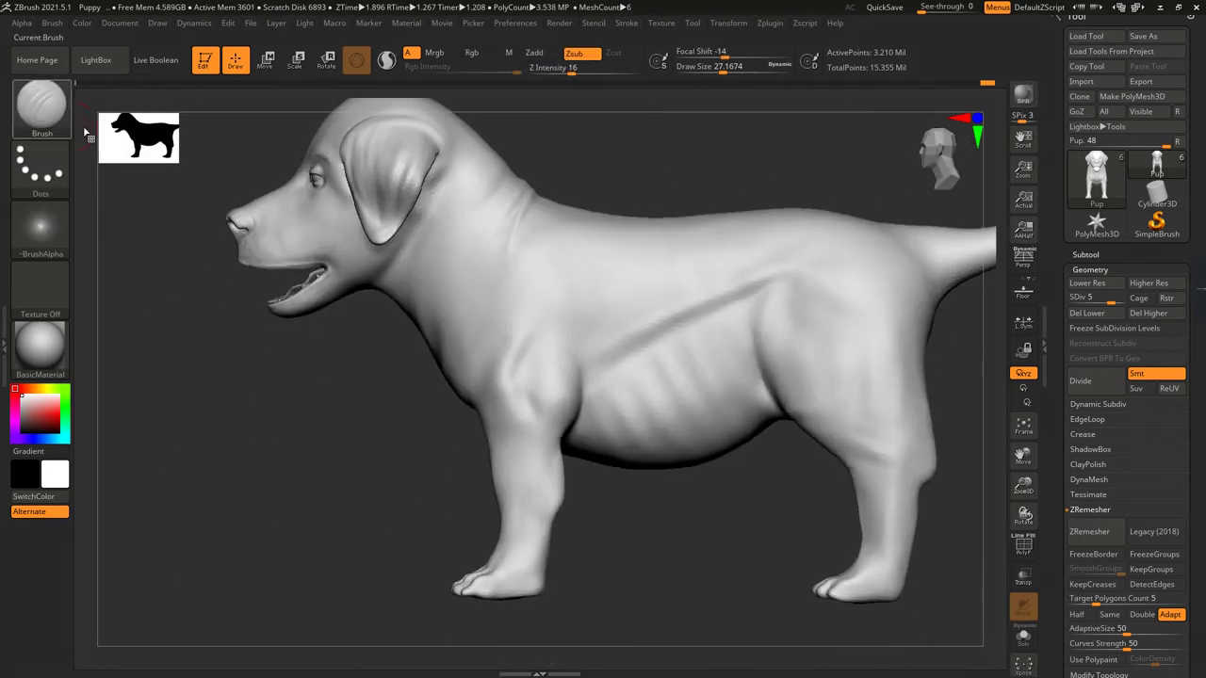
- Switch to the Standard brush and look over the chest and front leg
{"action": "left_click", "coordinate": [40, 104]}
{"action": "left_click", "coordinate": [541, 447]}
{"action": "mouse_move", "coordinate": [641, 481]}
{"action": "left_mouse_down"}
{"action": "mouse_move", "coordinate": [683, 508]}
{"action": "mouse_move", "coordinate": [587, 377]}
{"action": "left_mouse_up"}
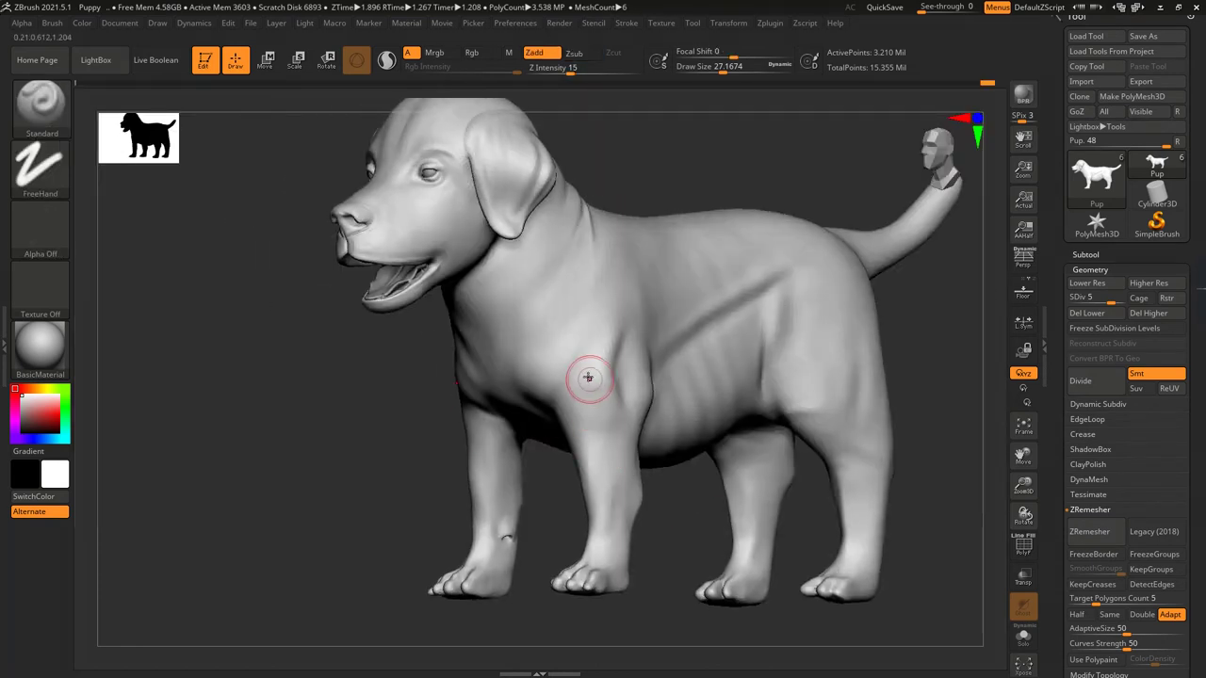
{"action": "mouse_move", "coordinate": [458, 422]}
{"action": "left_mouse_down"}
{"action": "mouse_move", "coordinate": [659, 339]}
{"action": "mouse_move", "coordinate": [808, 257]}
{"action": "mouse_move", "coordinate": [691, 89]}
{"action": "left_mouse_up"}
{"action": "left_click_drag", "start_coordinate": [594, 341], "coordinate": [544, 342]}
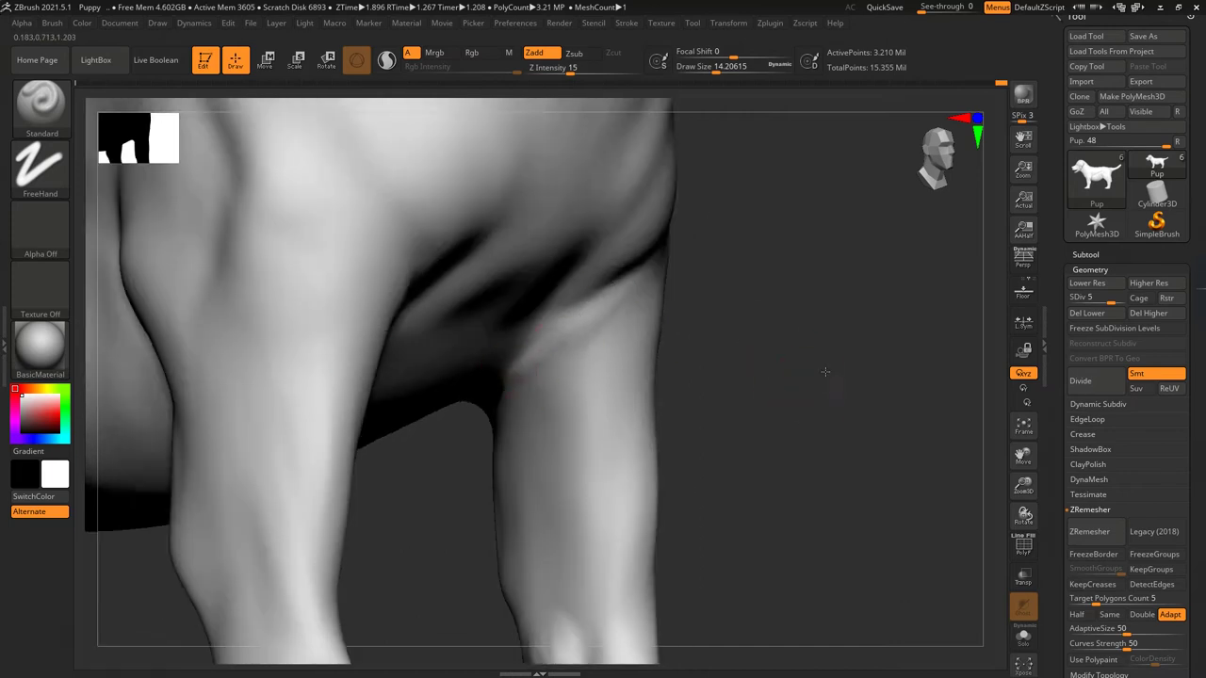
{"action": "left_click_drag", "start_coordinate": [825, 372], "coordinate": [581, 357]}
{"action": "left_click_drag", "start_coordinate": [394, 479], "coordinate": [524, 326]}
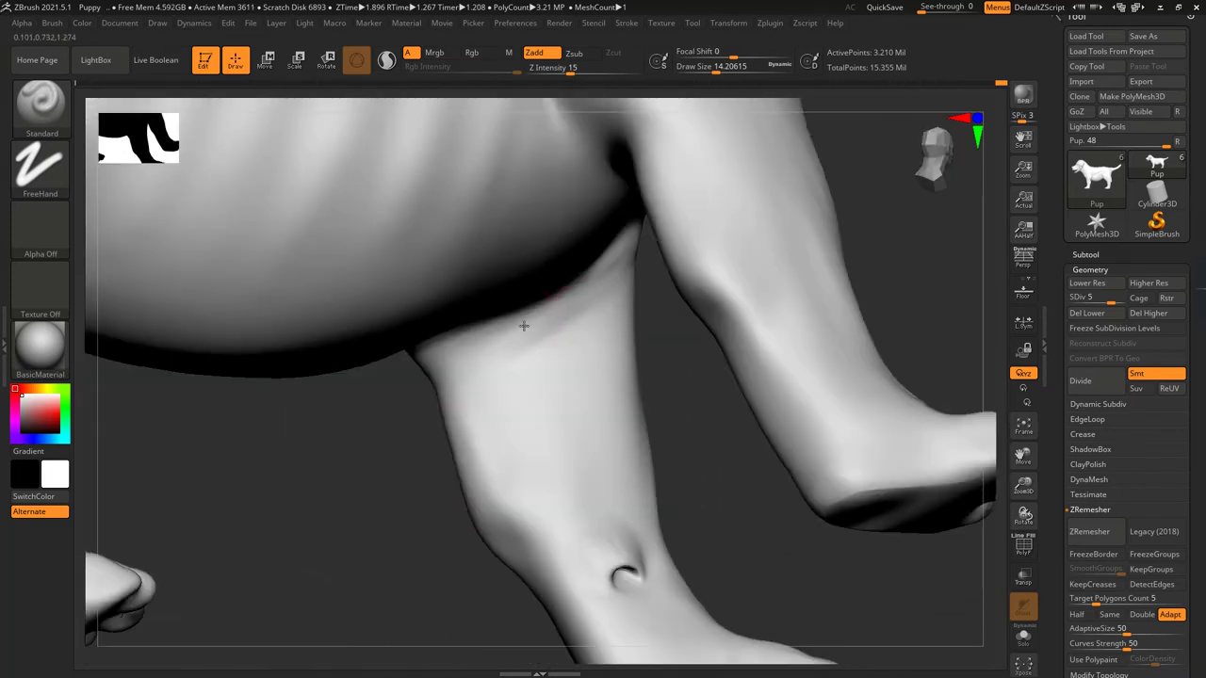
{"action": "left_click_drag", "start_coordinate": [408, 381], "coordinate": [584, 337]}
- Smooth the chest surface and turn the puppy to a straight back view
{"action": "key", "text": "shift"}
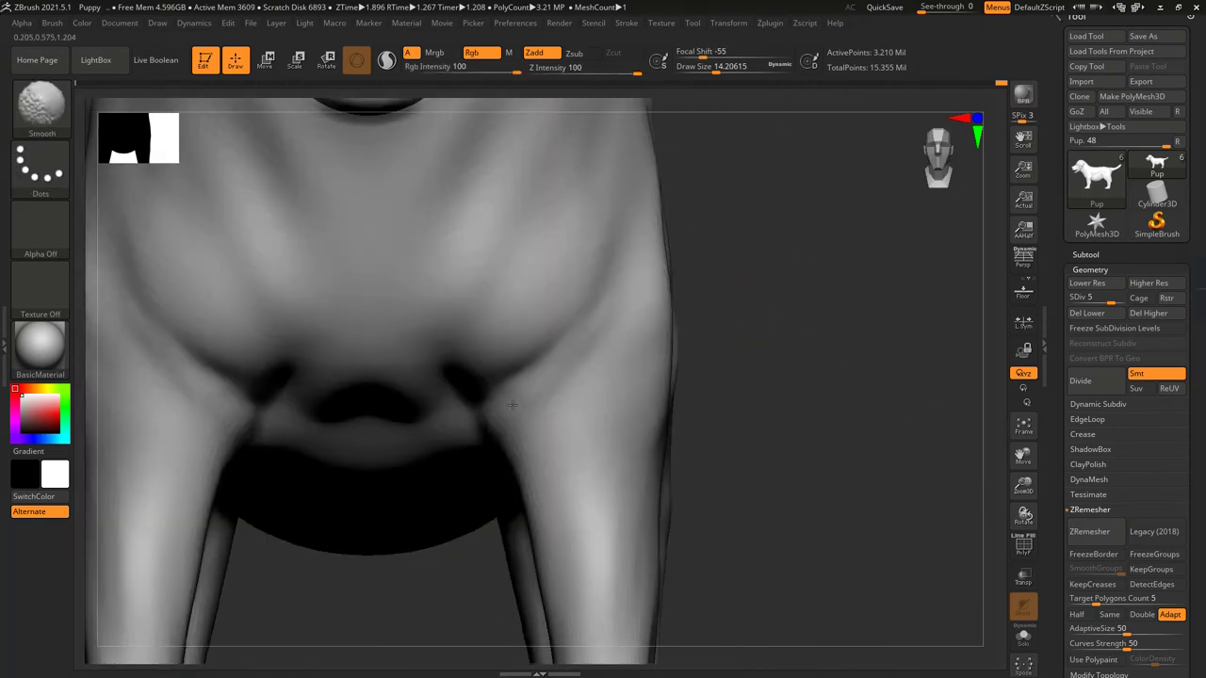
{"action": "key", "text": "f"}
{"action": "mouse_move", "coordinate": [813, 363]}
{"action": "left_mouse_down"}
{"action": "mouse_move", "coordinate": [640, 317]}
{"action": "mouse_move", "coordinate": [385, 425]}
{"action": "mouse_move", "coordinate": [730, 382]}
{"action": "mouse_move", "coordinate": [596, 429]}
{"action": "mouse_move", "coordinate": [610, 345]}
{"action": "left_mouse_up"}
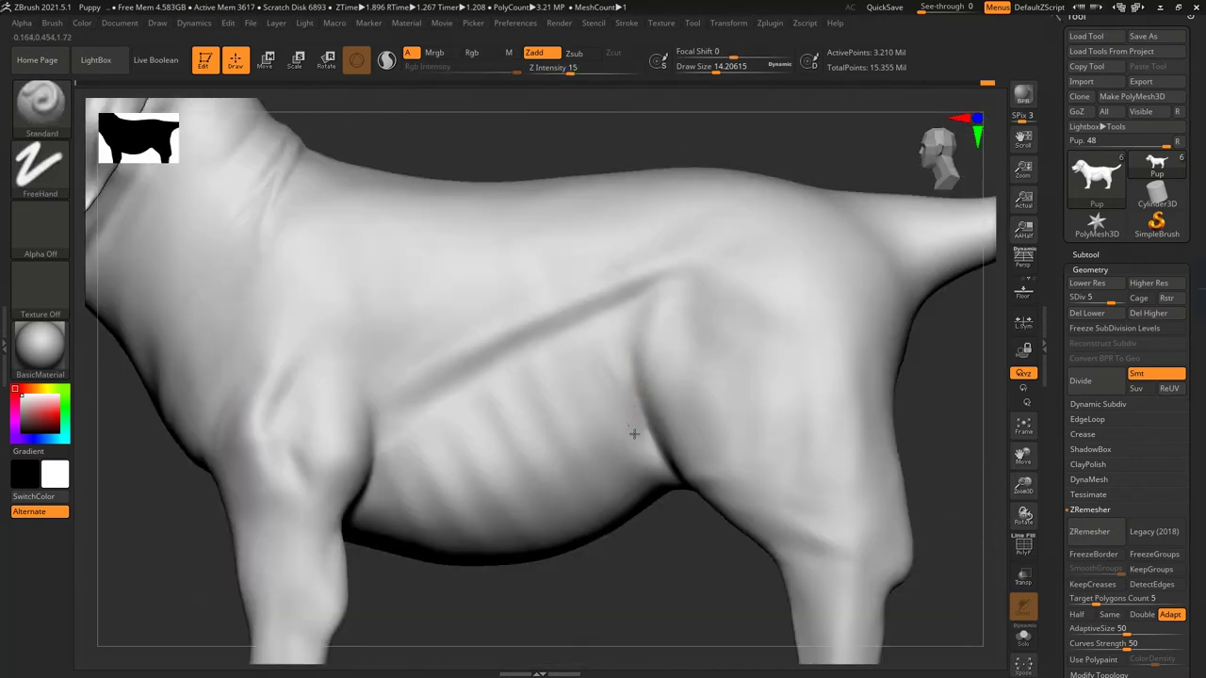
{"action": "key", "text": "shift"}
{"action": "right_click_drag", "start_coordinate": [574, 421], "coordinate": [616, 414]}
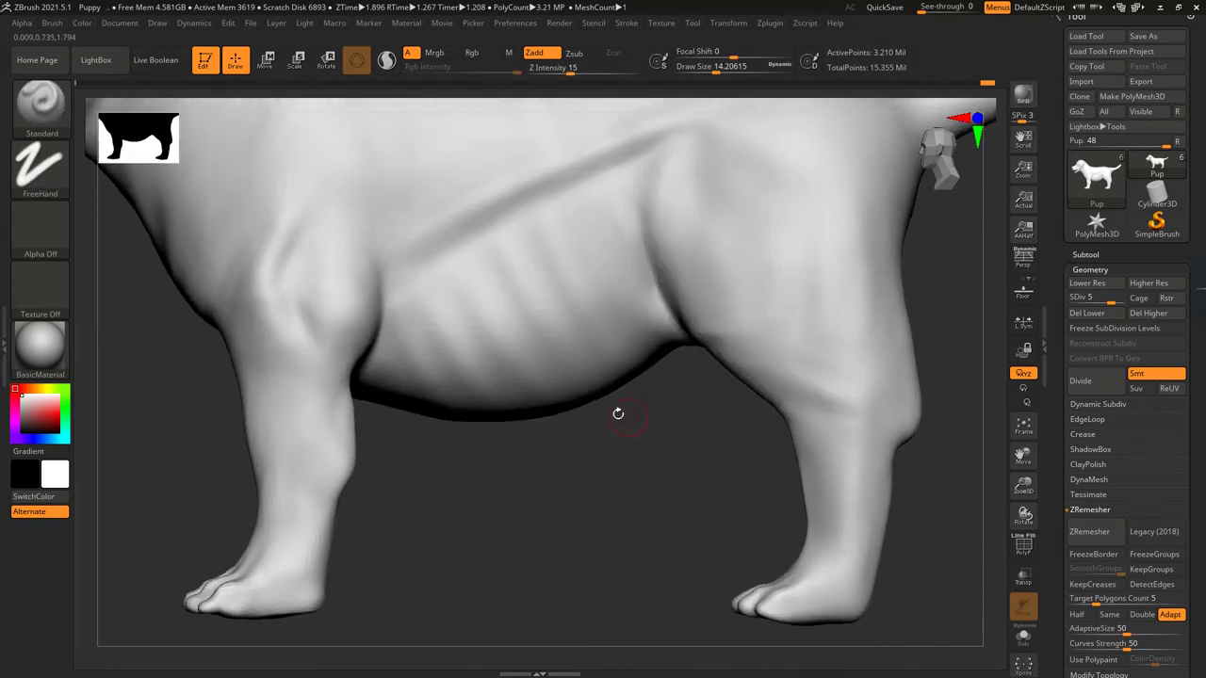
{"action": "right_click_drag", "start_coordinate": [665, 347], "coordinate": [653, 386]}
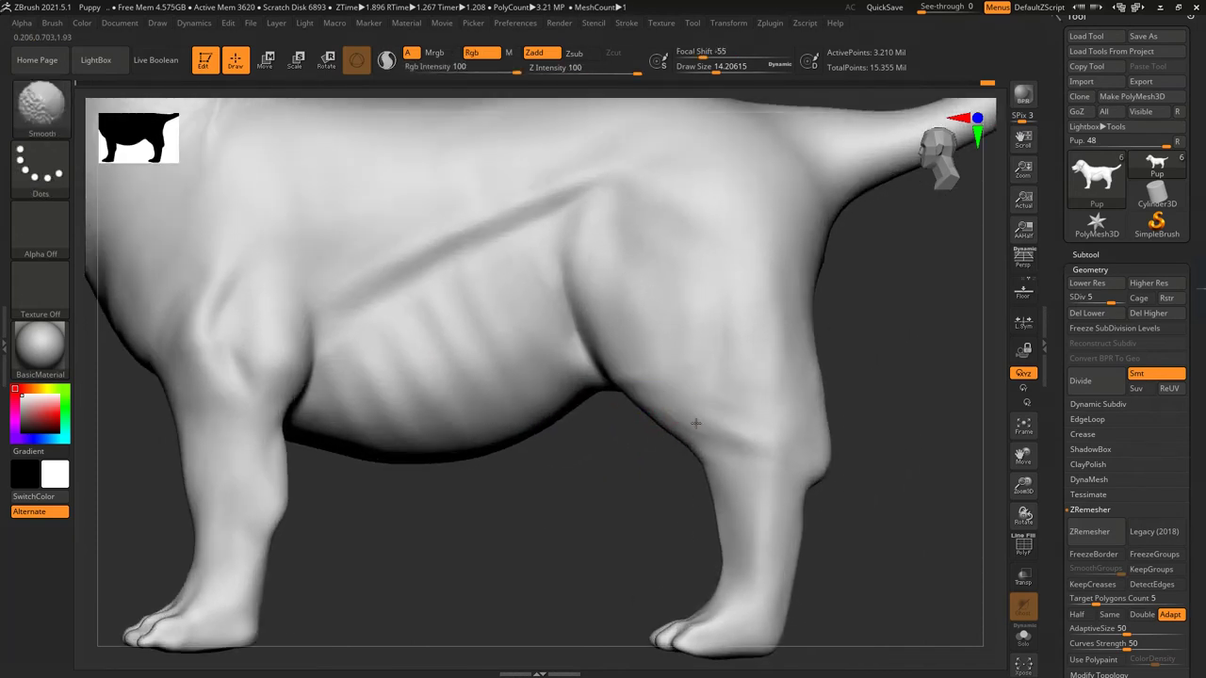
{"action": "mouse_move", "coordinate": [616, 455]}
{"action": "right_mouse_down"}
{"action": "mouse_move", "coordinate": [683, 216]}
{"action": "mouse_move", "coordinate": [620, 180]}
{"action": "mouse_move", "coordinate": [889, 314]}
{"action": "mouse_move", "coordinate": [808, 360]}
{"action": "mouse_move", "coordinate": [763, 188]}
{"action": "right_mouse_up"}
- Lay ClayBuildup strokes down the puppy's back and smooth them
{"action": "key", "text": "b"}
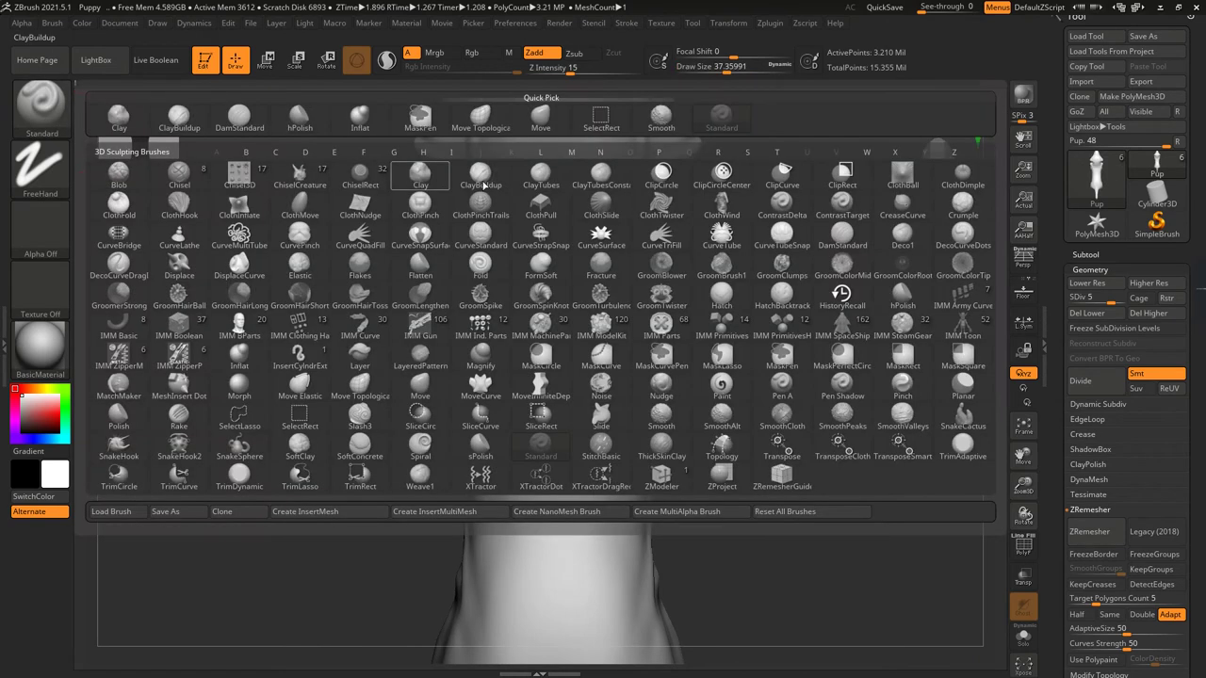
{"action": "left_click", "coordinate": [481, 174]}
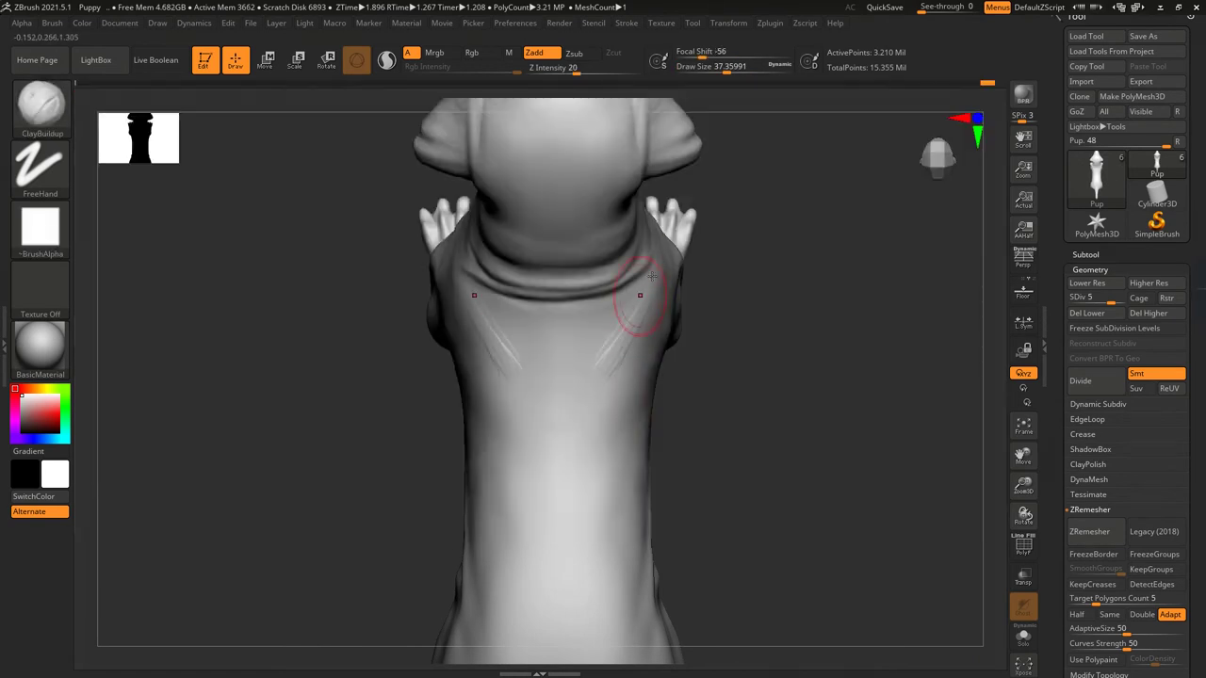
{"action": "mouse_move", "coordinate": [623, 346]}
{"action": "left_mouse_down"}
{"action": "mouse_move", "coordinate": [603, 428]}
{"action": "mouse_move", "coordinate": [567, 480]}
{"action": "left_mouse_up"}
{"action": "left_click_drag", "start_coordinate": [508, 433], "coordinate": [533, 490]}
{"action": "key", "text": "shift"}
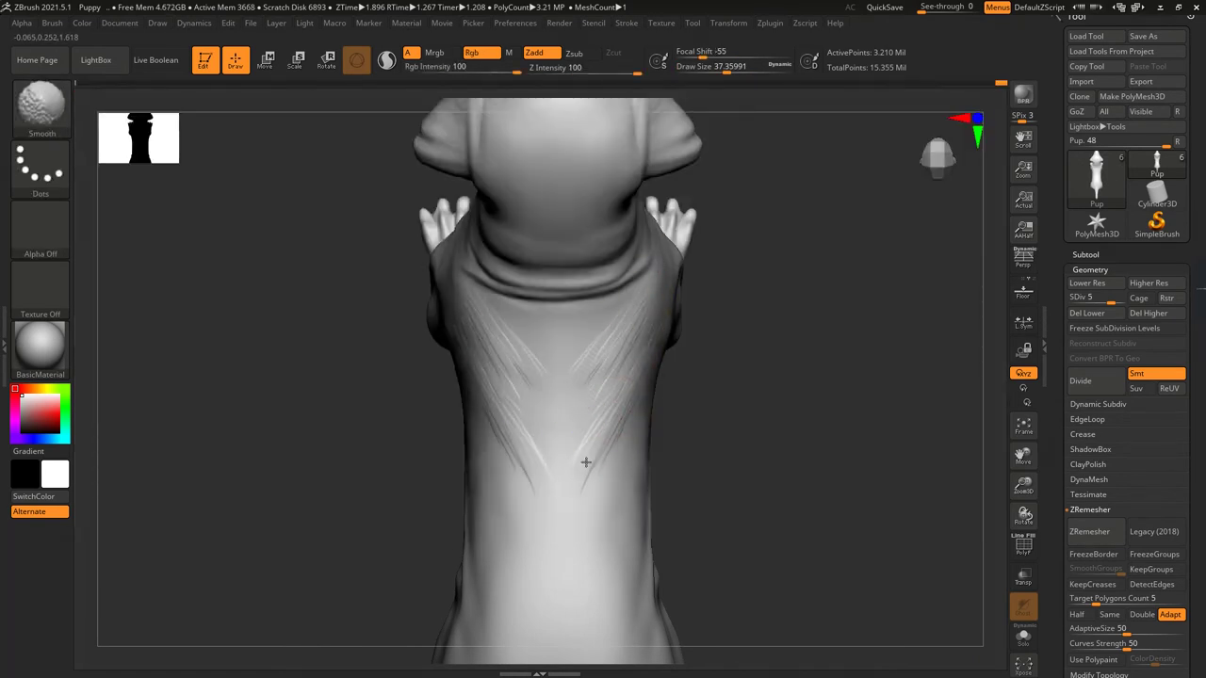
- Drop the mesh to SDiv 4 and smooth the back strokes further
{"action": "key", "text": "shift+d"}
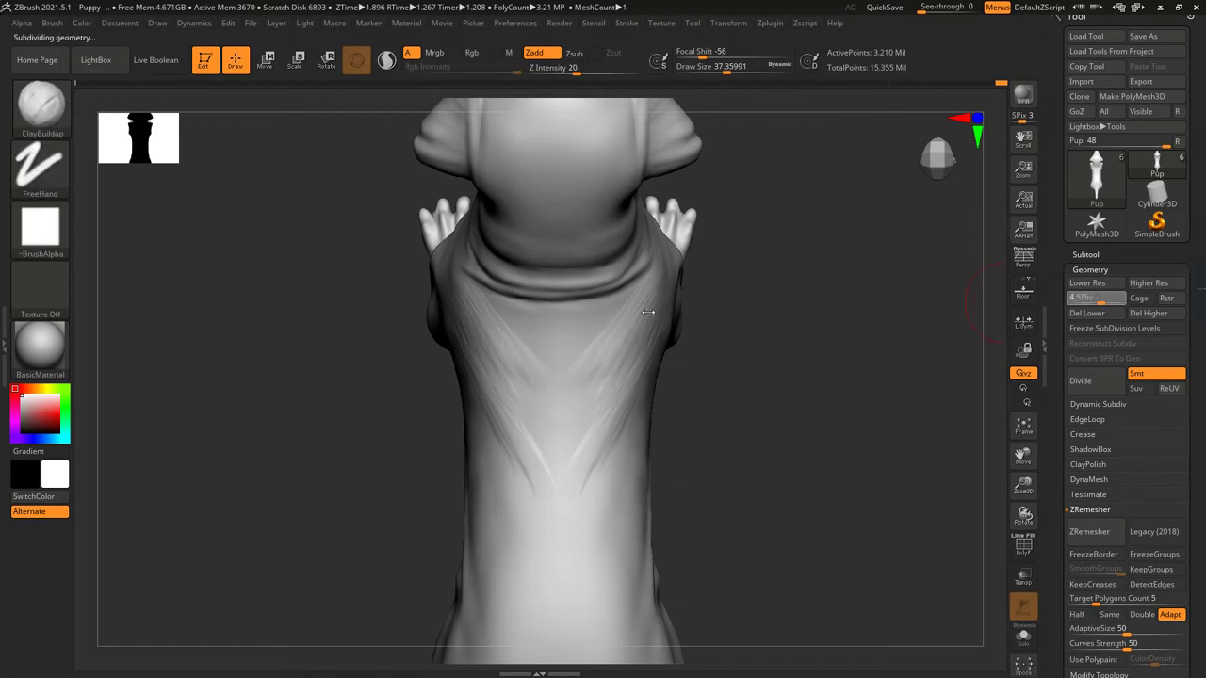
{"action": "key", "text": "shift"}
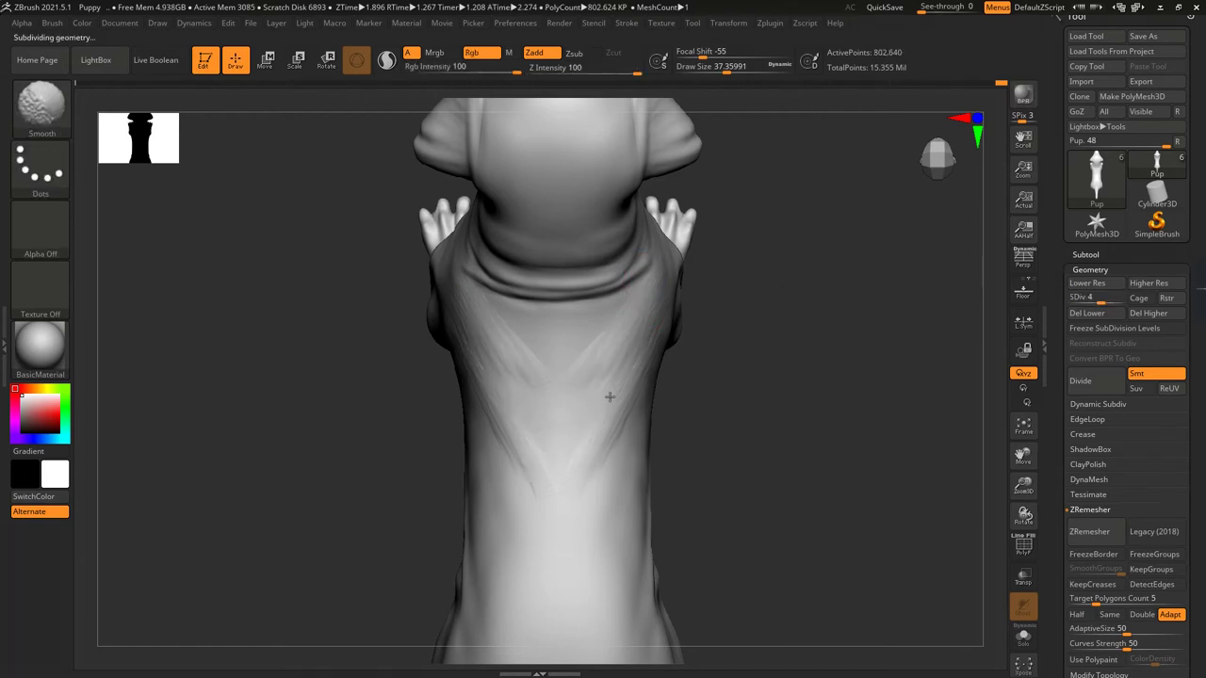
{"action": "key", "text": "shift"}
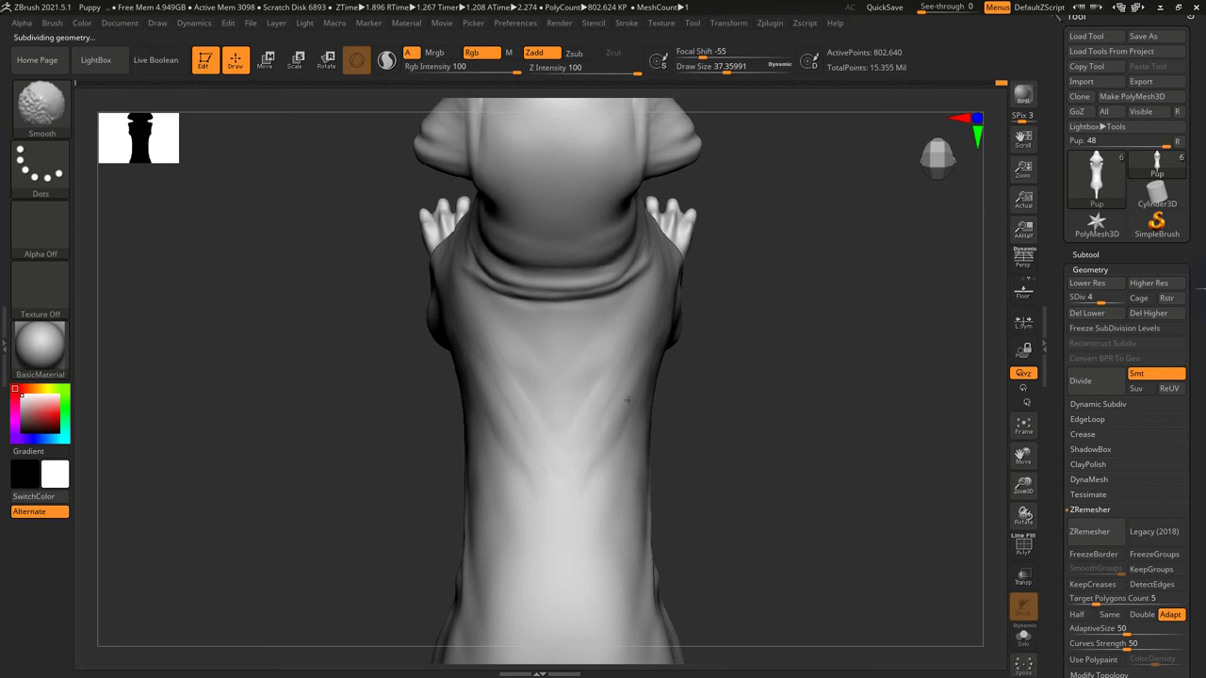
{"action": "key", "text": "shift"}
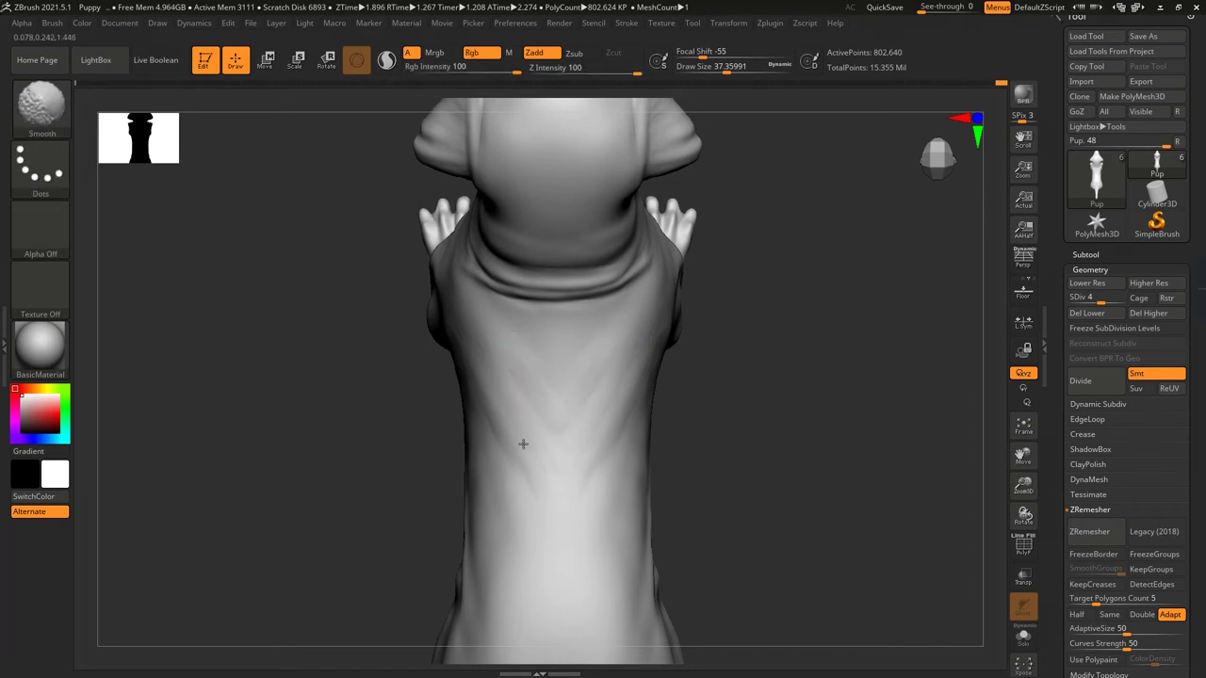
{"action": "mouse_move", "coordinate": [778, 433]}
{"action": "left_mouse_down"}
{"action": "mouse_move", "coordinate": [869, 298]}
{"action": "mouse_move", "coordinate": [625, 342]}
{"action": "left_mouse_up"}
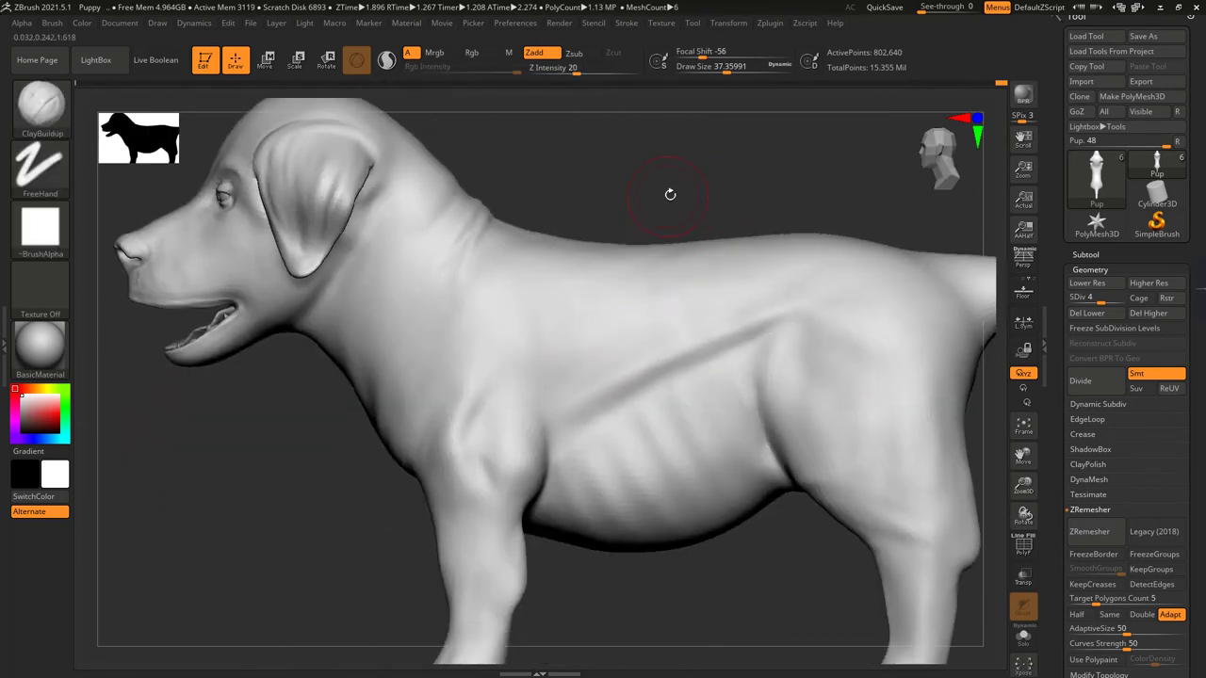
- Build up and smooth clay strokes along the dog's side and neck
{"action": "left_click_drag", "start_coordinate": [669, 194], "coordinate": [683, 320]}
{"action": "left_click_drag", "start_coordinate": [683, 320], "coordinate": [592, 360]}
{"action": "key", "text": "shift"}
{"action": "right_click_drag", "start_coordinate": [674, 325], "coordinate": [732, 269]}
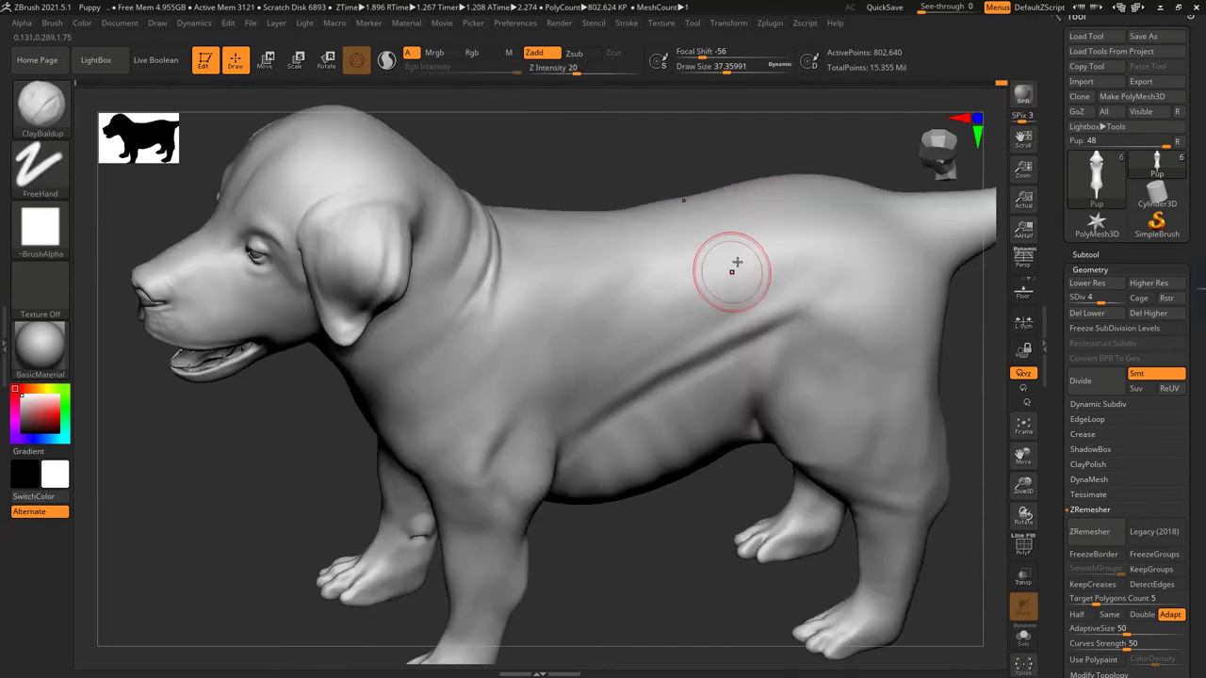
{"action": "left_click_drag", "start_coordinate": [732, 270], "coordinate": [574, 400]}
{"action": "key", "text": "shift"}
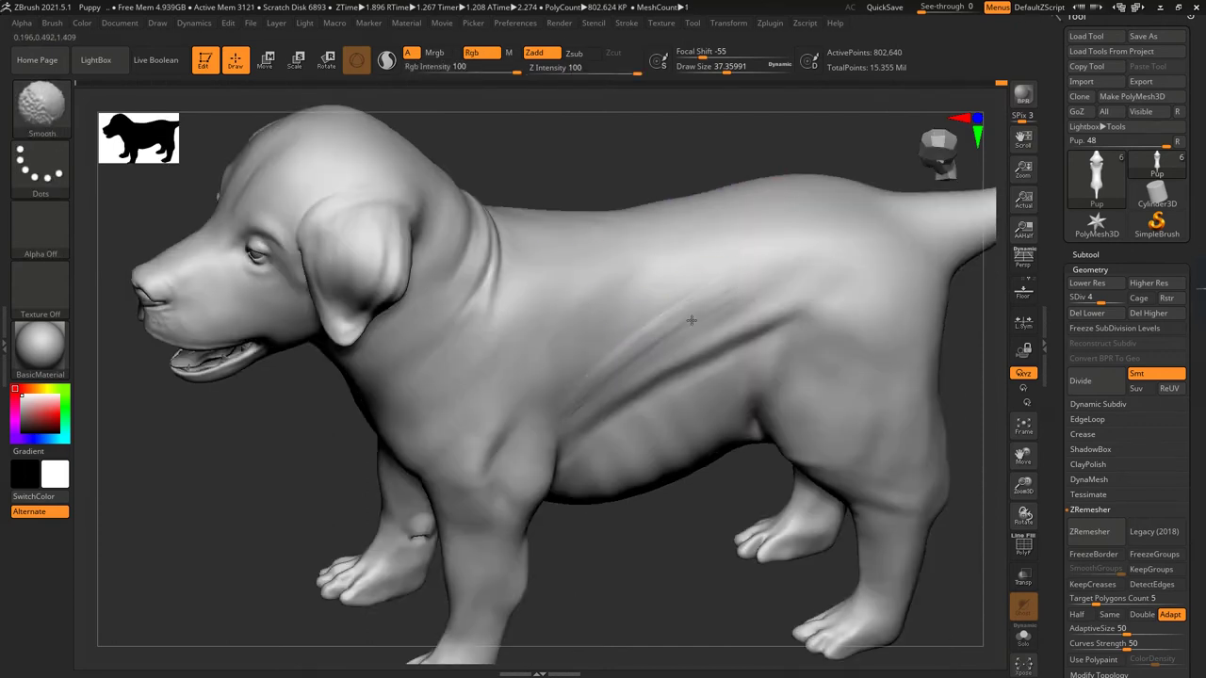
{"action": "left_click_drag", "start_coordinate": [754, 236], "coordinate": [582, 370]}
{"action": "key", "text": "shift"}
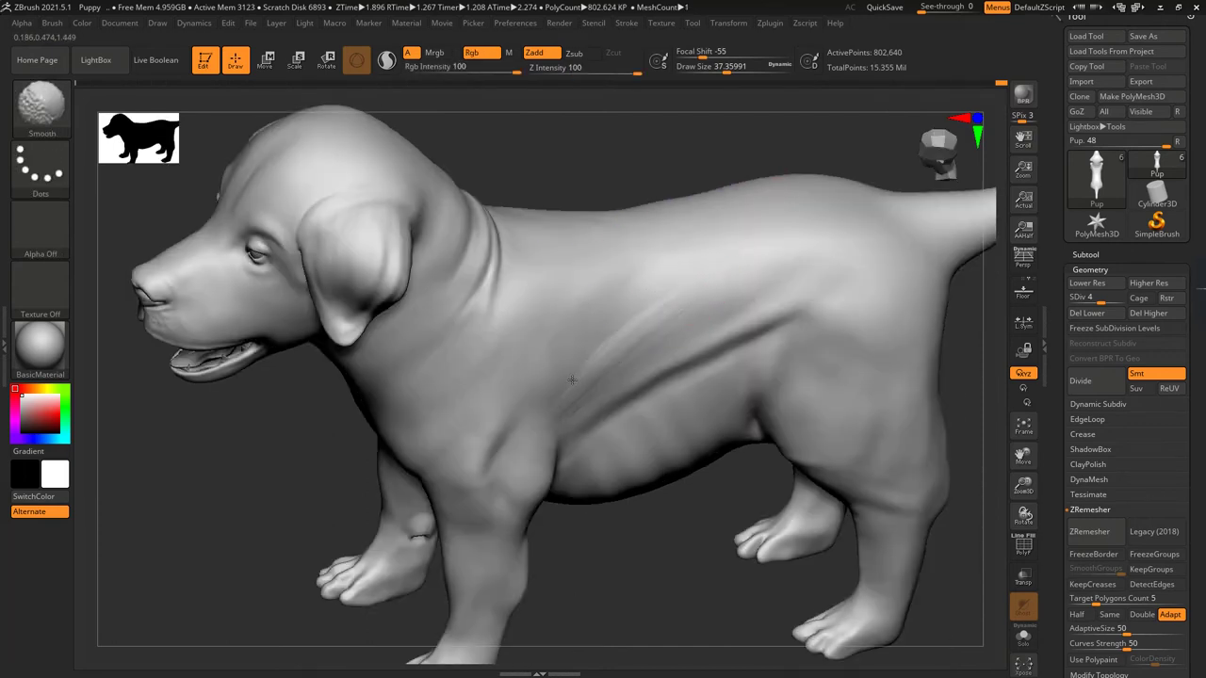
{"action": "mouse_move", "coordinate": [585, 311]}
{"action": "right_mouse_down"}
{"action": "mouse_move", "coordinate": [646, 161]}
{"action": "mouse_move", "coordinate": [499, 315]}
{"action": "mouse_move", "coordinate": [404, 302]}
{"action": "mouse_move", "coordinate": [392, 399]}
{"action": "right_mouse_up"}
{"action": "key", "text": "shift"}
{"action": "left_click_drag", "start_coordinate": [391, 398], "coordinate": [395, 358], "text": "shift"}
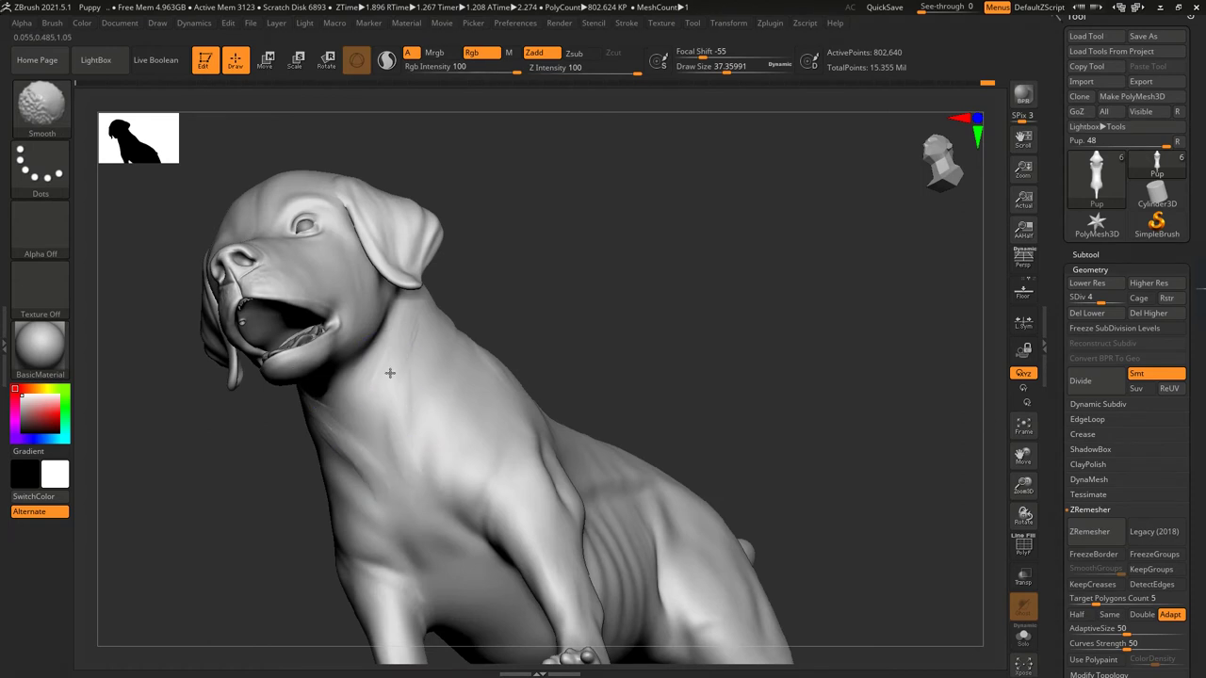
- Sculpt and smooth wrinkle strokes on the hip and hind leg
{"action": "mouse_move", "coordinate": [424, 377]}
{"action": "right_mouse_down"}
{"action": "mouse_move", "coordinate": [623, 270]}
{"action": "mouse_move", "coordinate": [498, 349]}
{"action": "mouse_move", "coordinate": [443, 528]}
{"action": "mouse_move", "coordinate": [151, 504]}
{"action": "right_mouse_up"}
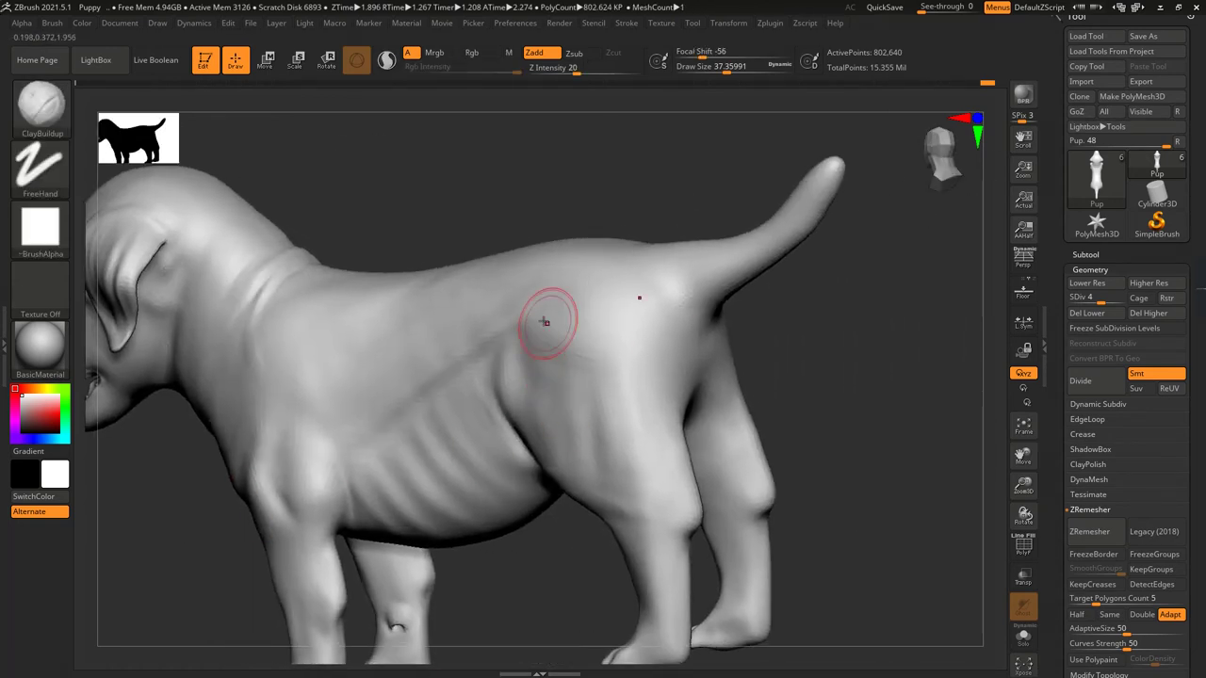
{"action": "right_click_drag", "start_coordinate": [651, 229], "coordinate": [587, 286]}
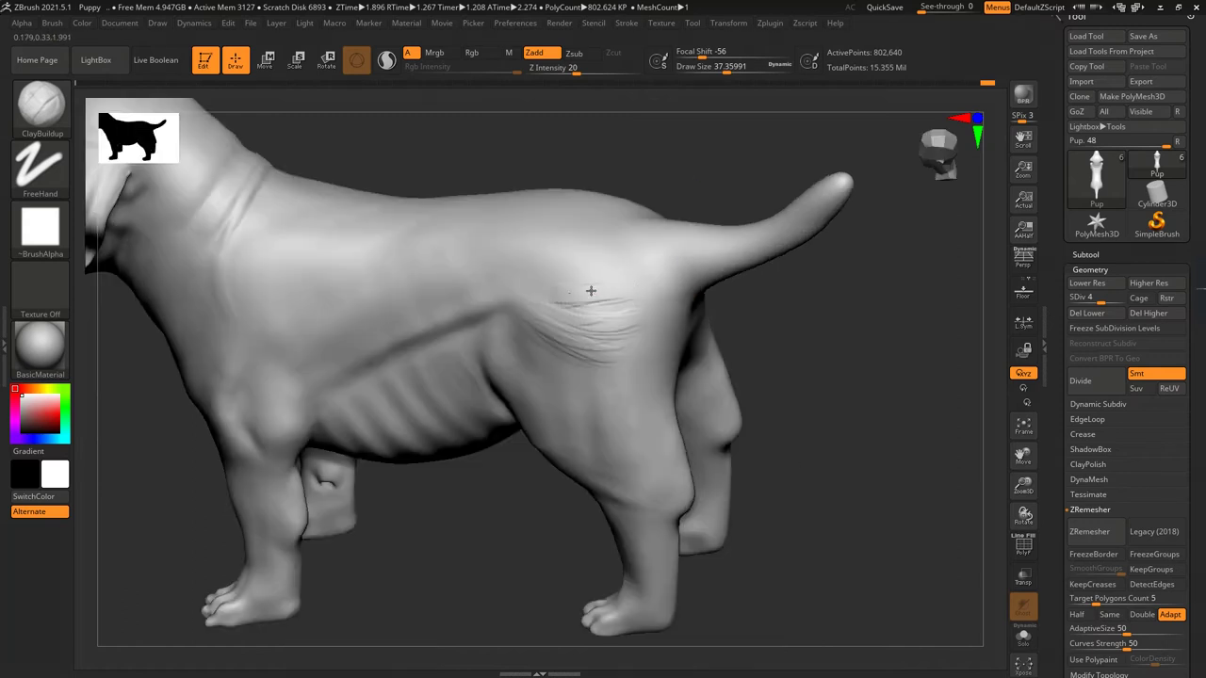
{"action": "left_click_drag", "start_coordinate": [587, 286], "coordinate": [614, 300]}
{"action": "key", "text": "shift"}
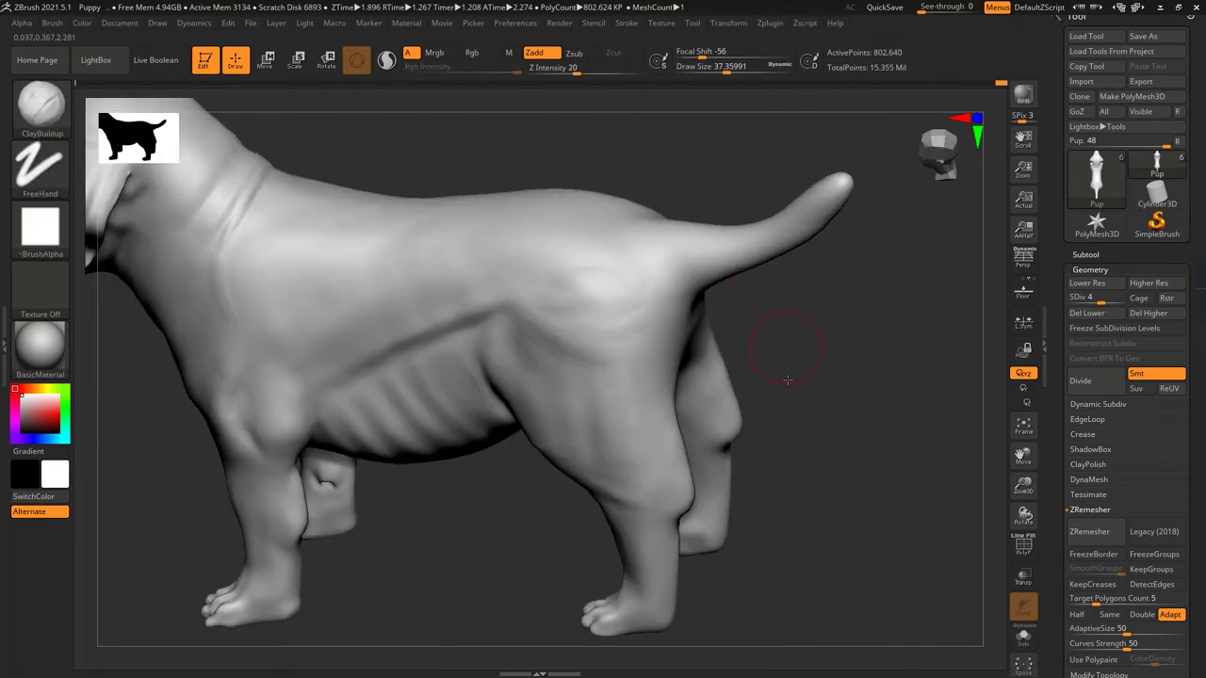
{"action": "right_click_drag", "start_coordinate": [781, 350], "coordinate": [611, 274]}
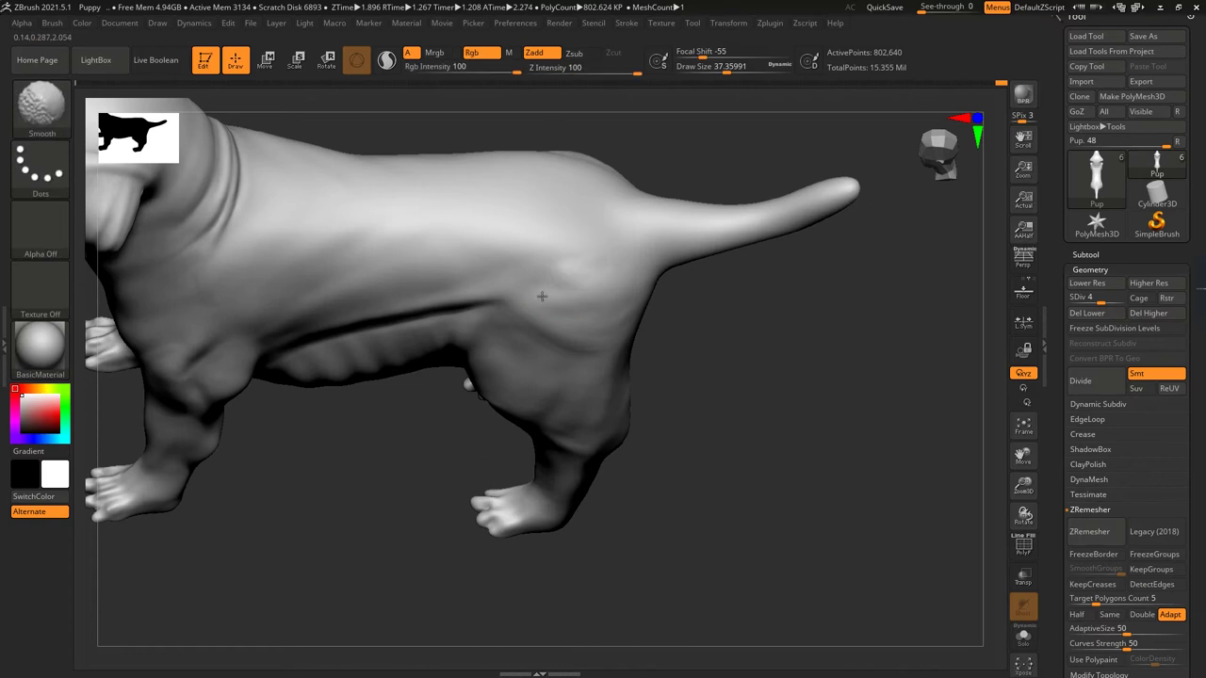
{"action": "mouse_move", "coordinate": [542, 296]}
{"action": "right_mouse_down"}
{"action": "mouse_move", "coordinate": [786, 336]}
{"action": "mouse_move", "coordinate": [807, 377]}
{"action": "mouse_move", "coordinate": [795, 343]}
{"action": "mouse_move", "coordinate": [780, 396]}
{"action": "mouse_move", "coordinate": [797, 333]}
{"action": "right_mouse_up"}
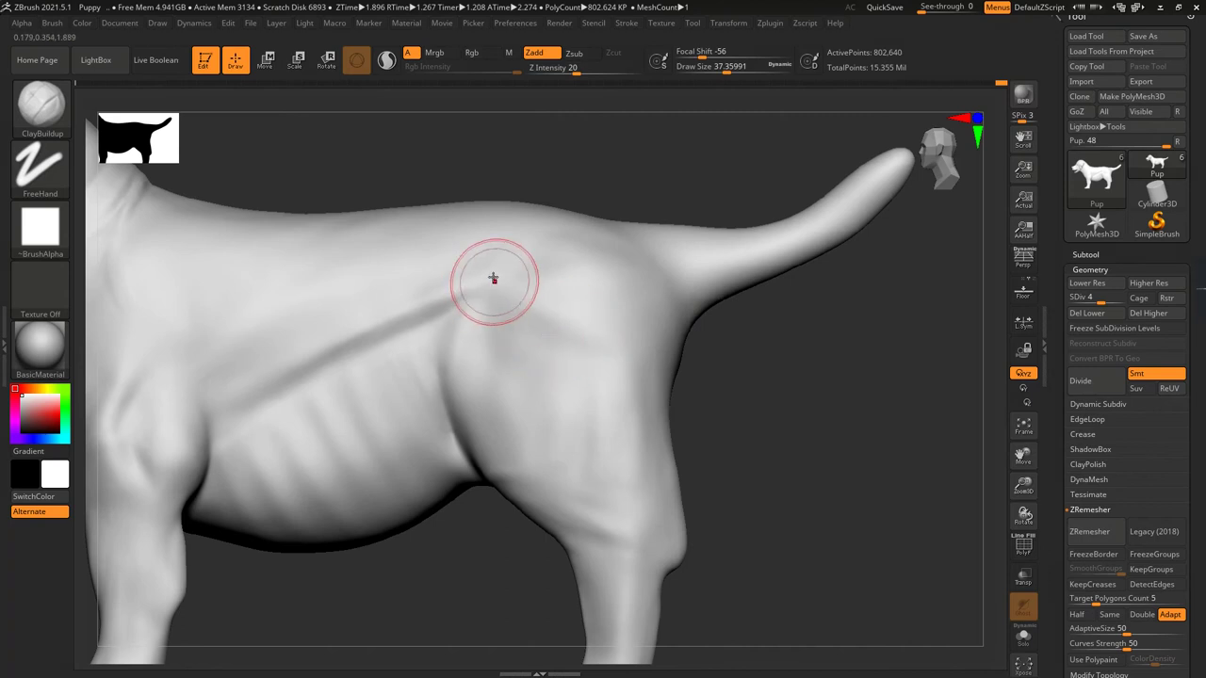
- Sculpt and smooth vertical and diagonal muscle striations across the shoulder
{"action": "mouse_move", "coordinate": [492, 278]}
{"action": "left_mouse_down"}
{"action": "mouse_move", "coordinate": [471, 367]}
{"action": "mouse_move", "coordinate": [446, 351]}
{"action": "left_mouse_up"}
{"action": "mouse_move", "coordinate": [480, 454]}
{"action": "left_mouse_down", "text": "shift"}
{"action": "mouse_move", "coordinate": [467, 329]}
{"action": "mouse_move", "coordinate": [449, 349]}
{"action": "mouse_move", "coordinate": [475, 299]}
{"action": "left_mouse_up", "text": "shift"}
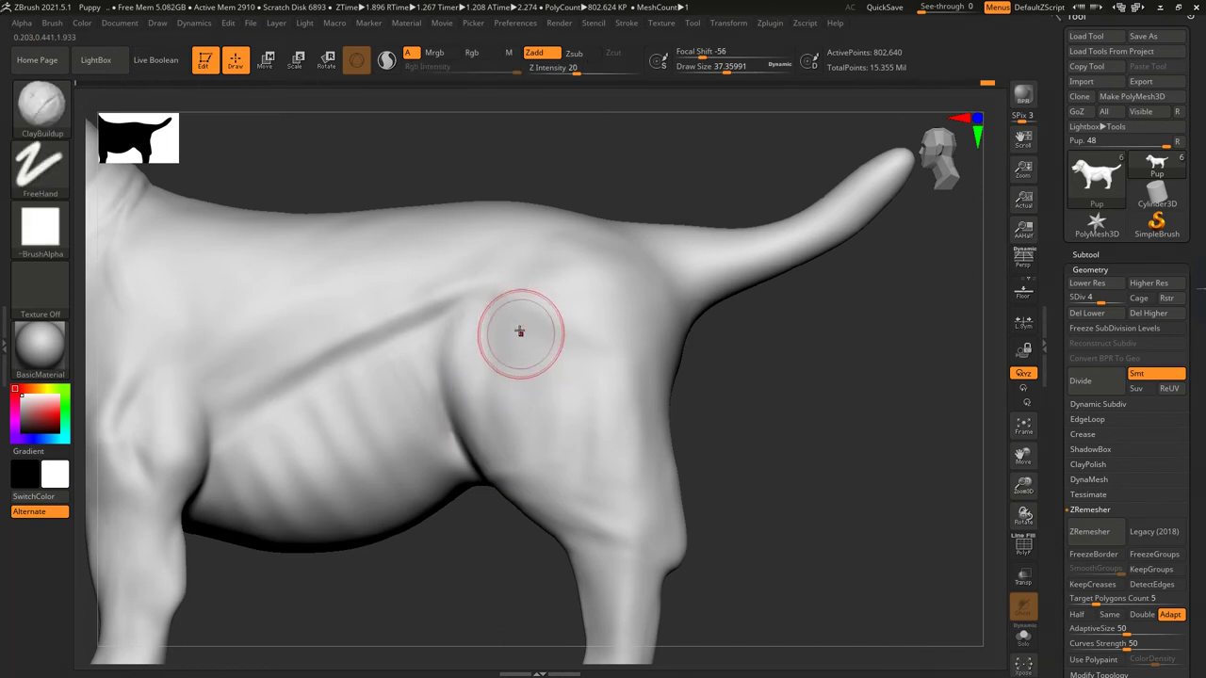
{"action": "left_click_drag", "start_coordinate": [517, 350], "coordinate": [515, 456]}
{"action": "right_click_drag", "start_coordinate": [515, 455], "coordinate": [565, 315]}
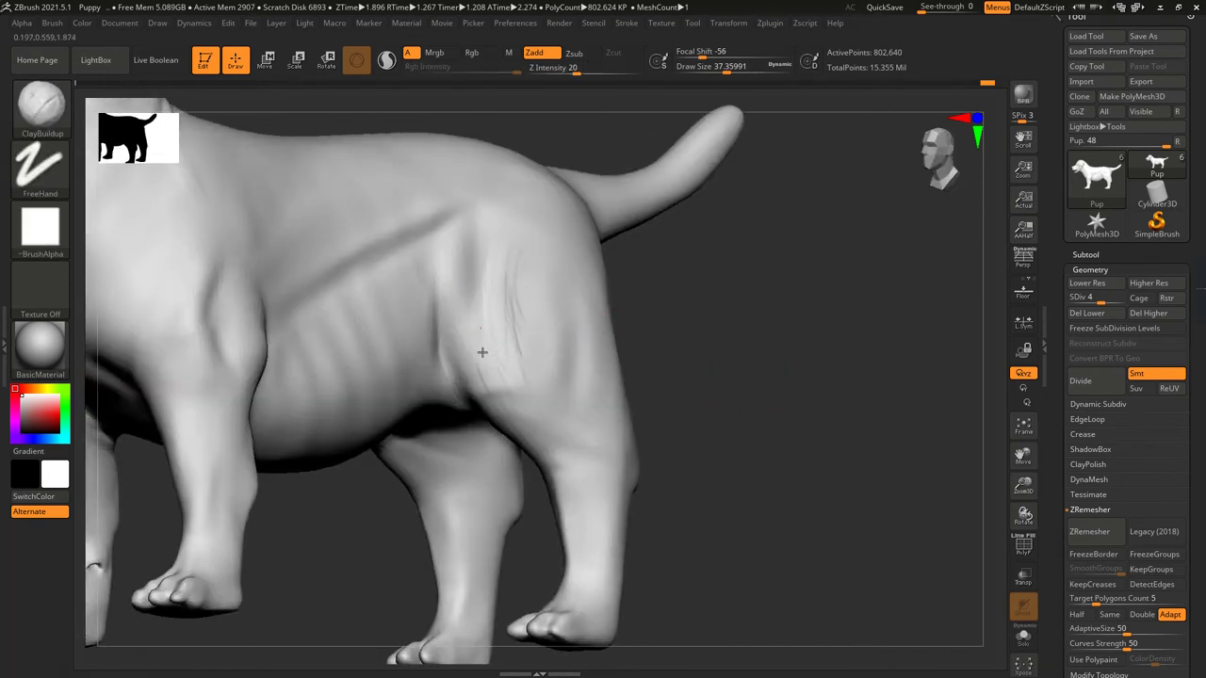
{"action": "mouse_move", "coordinate": [500, 315]}
{"action": "left_mouse_down"}
{"action": "mouse_move", "coordinate": [519, 304]}
{"action": "mouse_move", "coordinate": [528, 361]}
{"action": "left_mouse_up"}
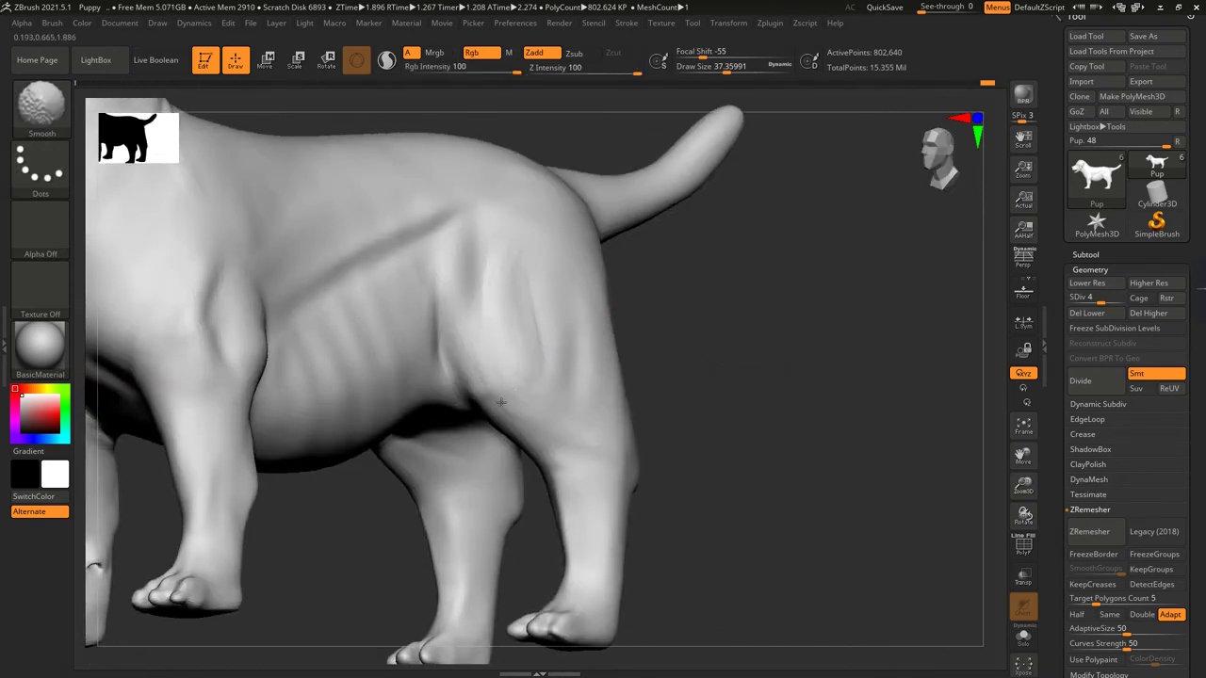
{"action": "mouse_move", "coordinate": [500, 402]}
{"action": "right_mouse_down"}
{"action": "mouse_move", "coordinate": [533, 399]}
{"action": "mouse_move", "coordinate": [527, 336]}
{"action": "right_mouse_up"}
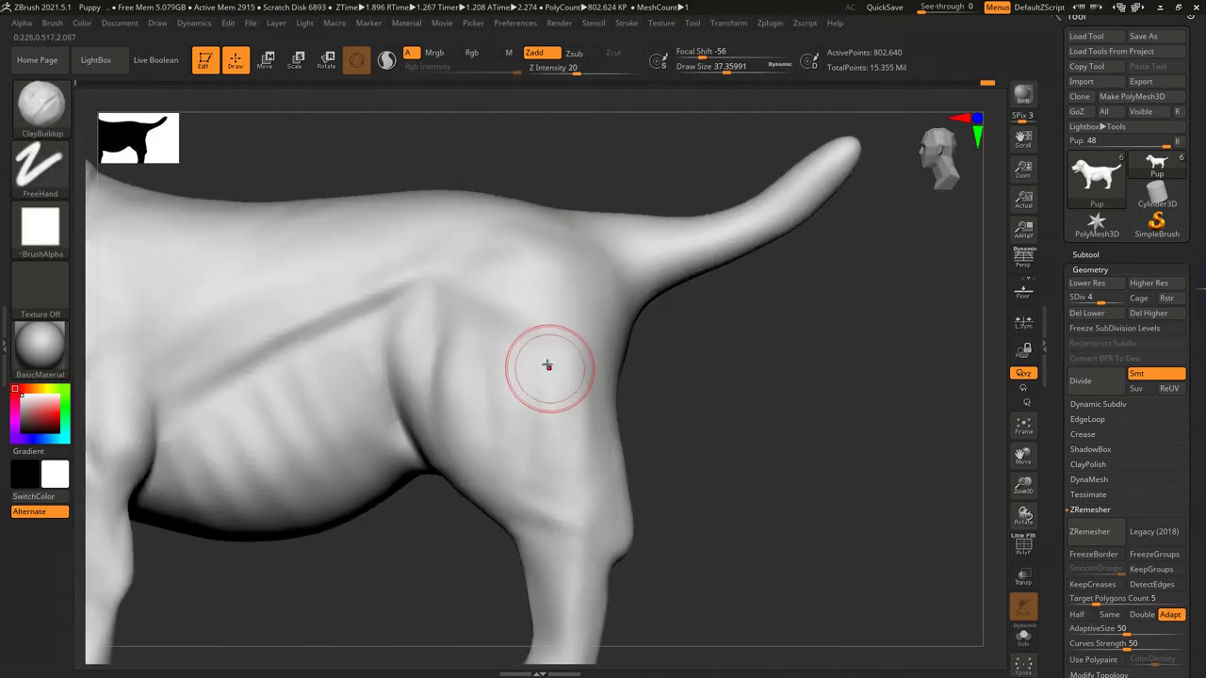
{"action": "mouse_move", "coordinate": [547, 364]}
{"action": "left_mouse_down"}
{"action": "mouse_move", "coordinate": [546, 470]}
{"action": "mouse_move", "coordinate": [589, 345]}
{"action": "mouse_move", "coordinate": [540, 407]}
{"action": "left_mouse_up"}
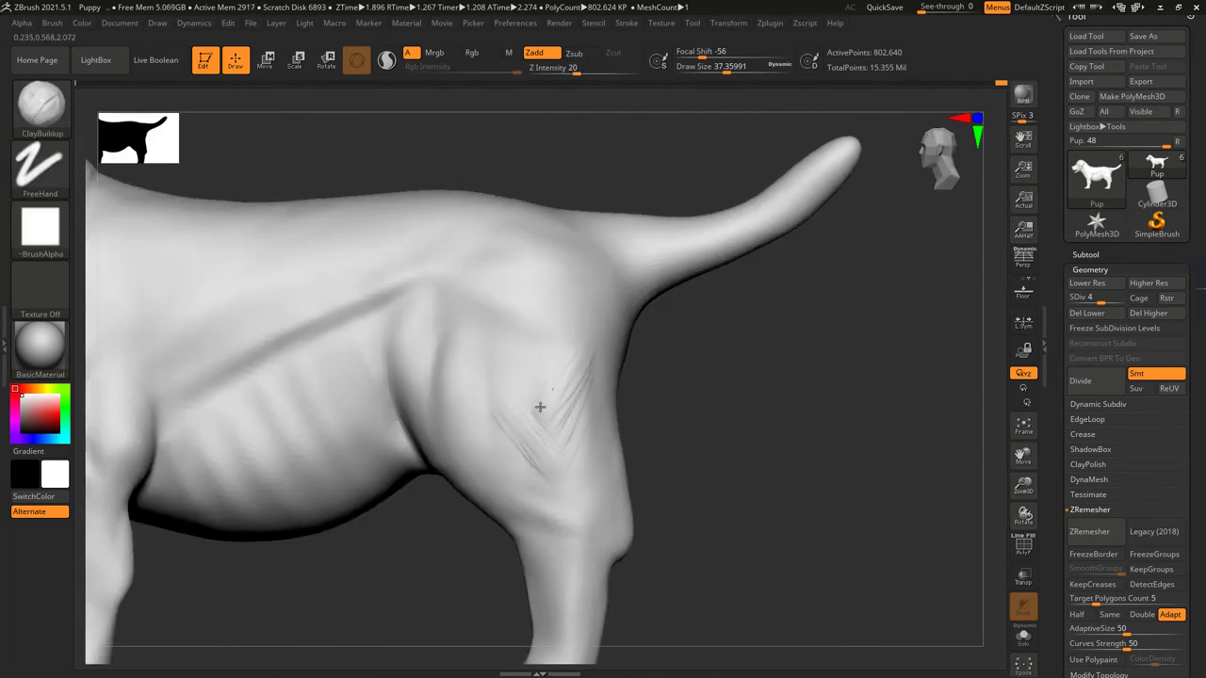
{"action": "left_click_drag", "start_coordinate": [530, 343], "coordinate": [570, 347], "text": "shift"}
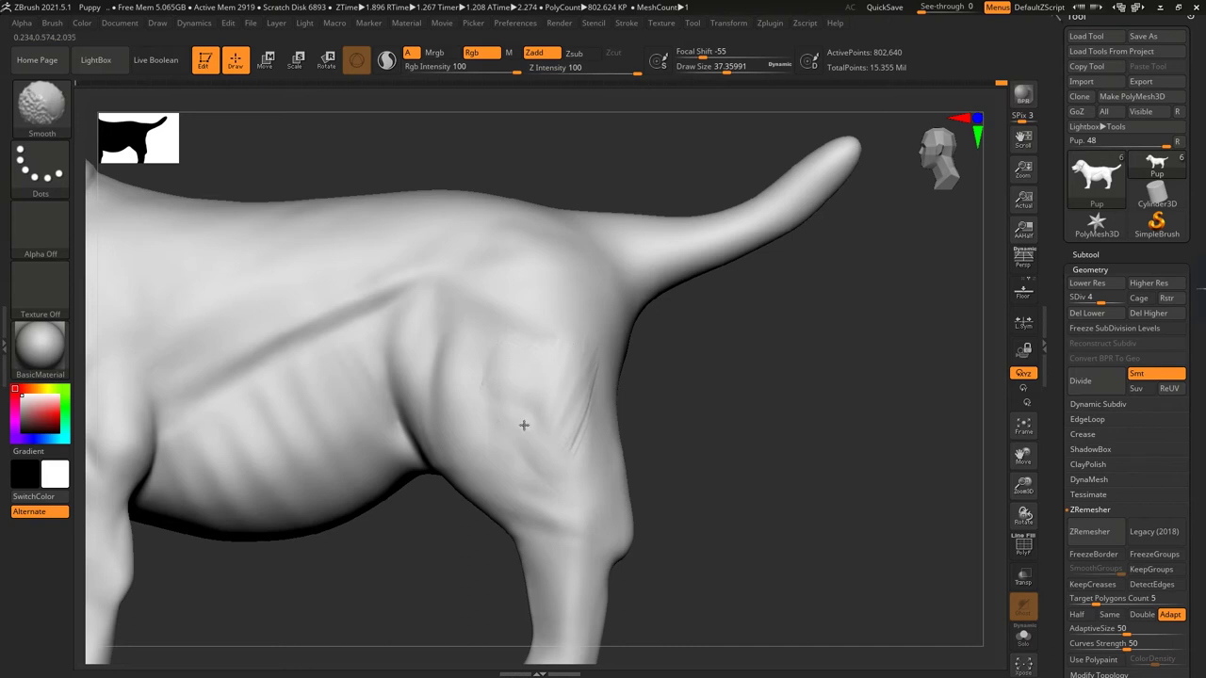
{"action": "mouse_move", "coordinate": [524, 424]}
{"action": "right_mouse_down"}
{"action": "mouse_move", "coordinate": [705, 385]}
{"action": "mouse_move", "coordinate": [814, 417]}
{"action": "mouse_move", "coordinate": [592, 356]}
{"action": "right_mouse_up"}
{"action": "mouse_move", "coordinate": [579, 342]}
{"action": "left_mouse_down"}
{"action": "mouse_move", "coordinate": [592, 291]}
{"action": "mouse_move", "coordinate": [638, 346]}
{"action": "mouse_move", "coordinate": [565, 336]}
{"action": "mouse_move", "coordinate": [615, 297]}
{"action": "left_mouse_up"}
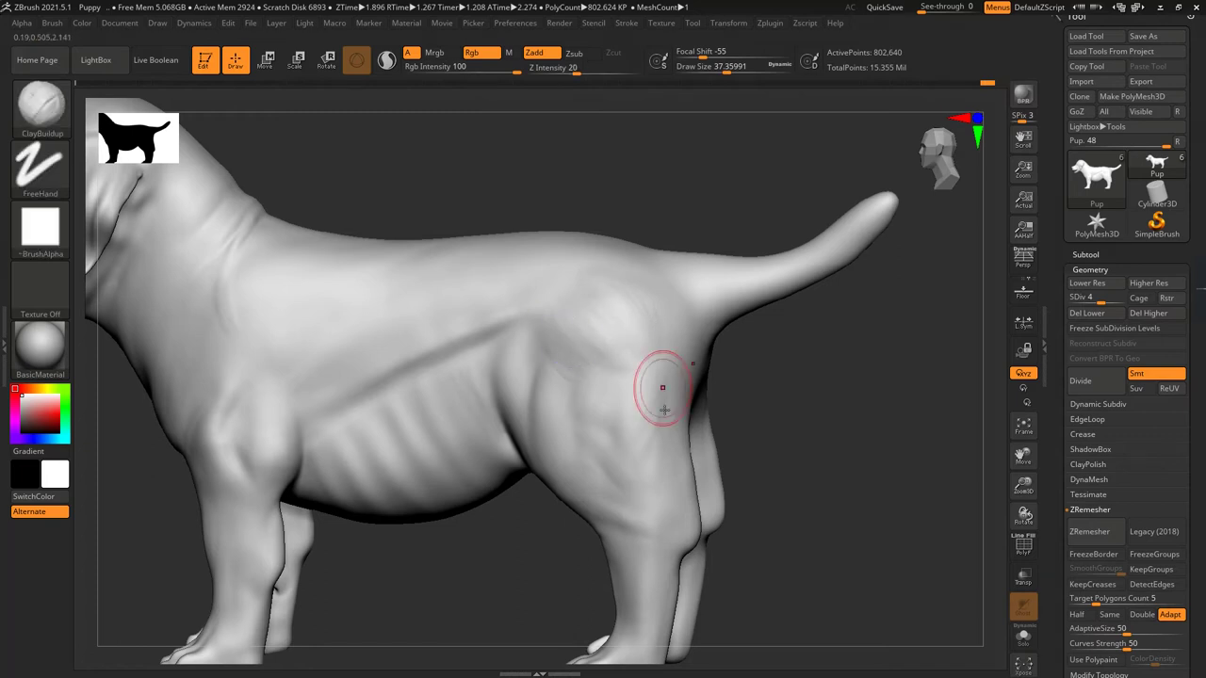
{"action": "left_click_drag", "start_coordinate": [646, 390], "coordinate": [656, 401], "text": "shift"}
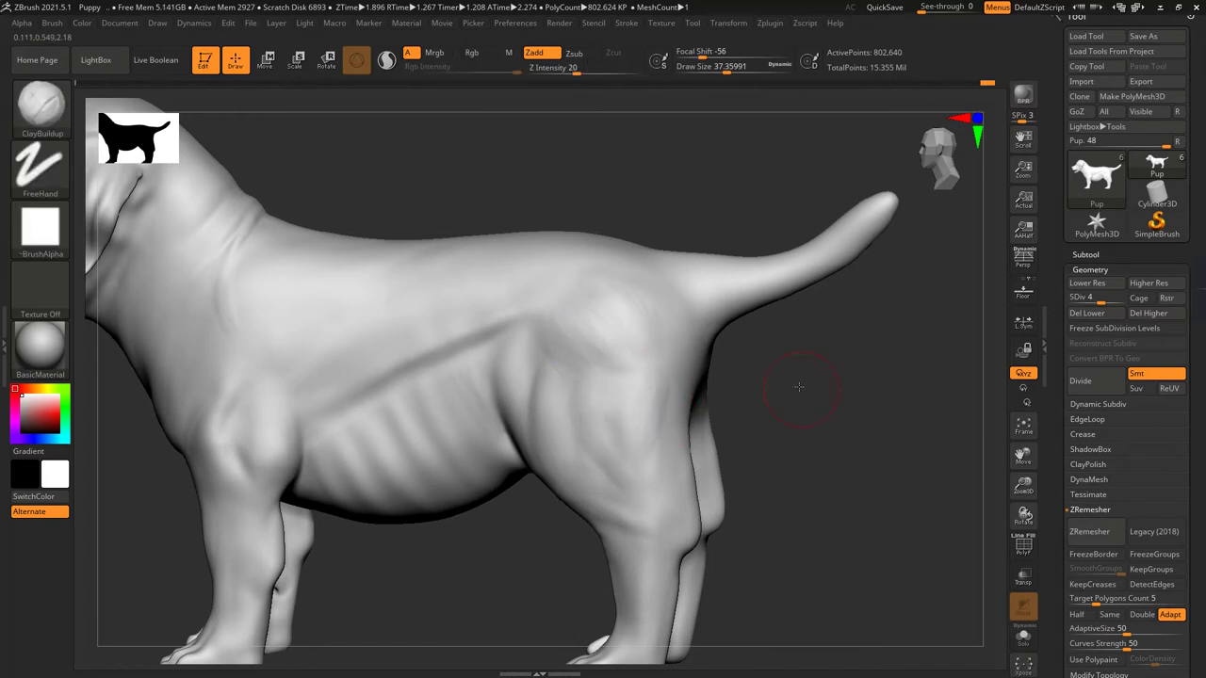
- Smooth the strokes along the foreleg, viewing the legs from the front
{"action": "right_click_drag", "start_coordinate": [575, 413], "coordinate": [533, 415]}
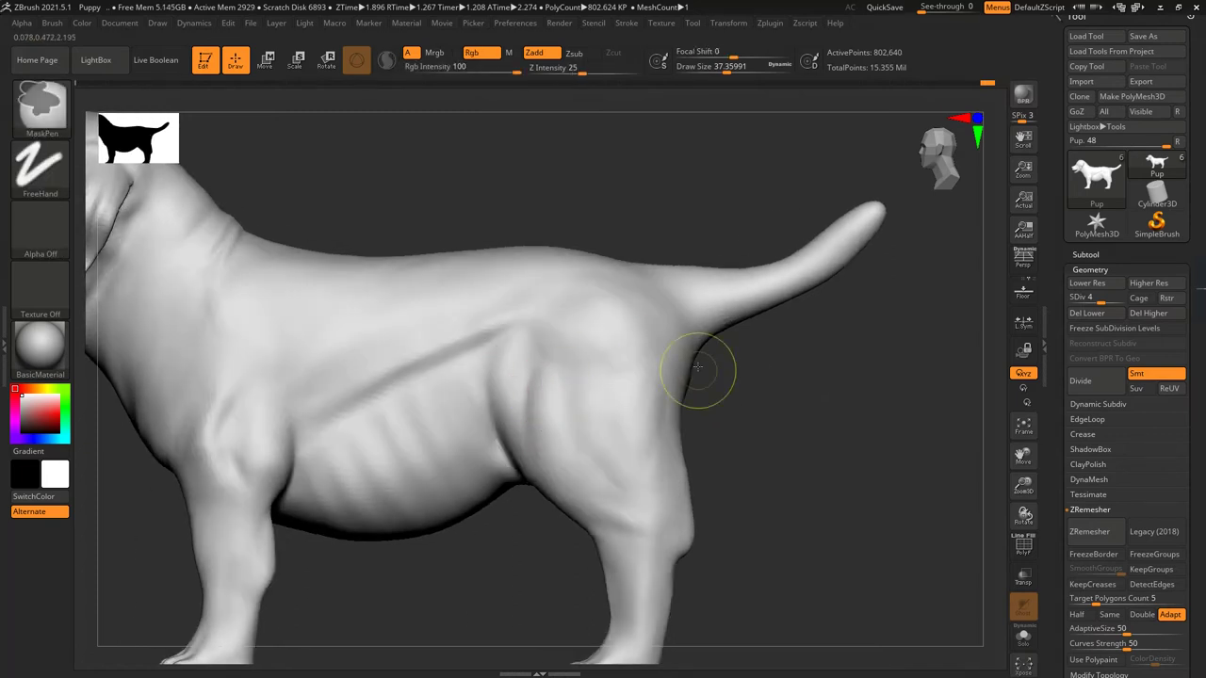
{"action": "key", "text": "f"}
{"action": "mouse_move", "coordinate": [801, 385]}
{"action": "right_mouse_down", "text": "shift"}
{"action": "mouse_move", "coordinate": [855, 359]}
{"action": "mouse_move", "coordinate": [812, 339]}
{"action": "mouse_move", "coordinate": [845, 366]}
{"action": "mouse_move", "coordinate": [753, 314]}
{"action": "mouse_move", "coordinate": [688, 359]}
{"action": "right_mouse_up", "text": "shift"}
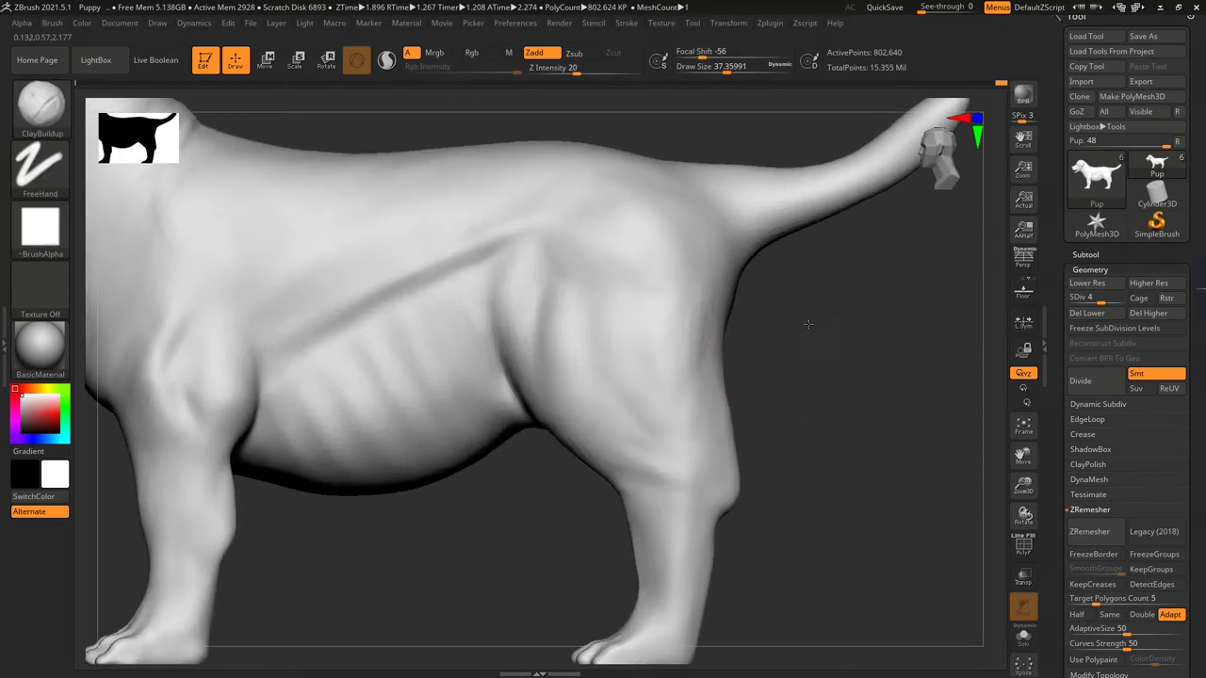
{"action": "mouse_move", "coordinate": [699, 311]}
{"action": "right_mouse_down", "text": "alt"}
{"action": "mouse_move", "coordinate": [694, 294]}
{"action": "mouse_move", "coordinate": [758, 306]}
{"action": "right_mouse_up", "text": "alt"}
{"action": "key", "text": "shift"}
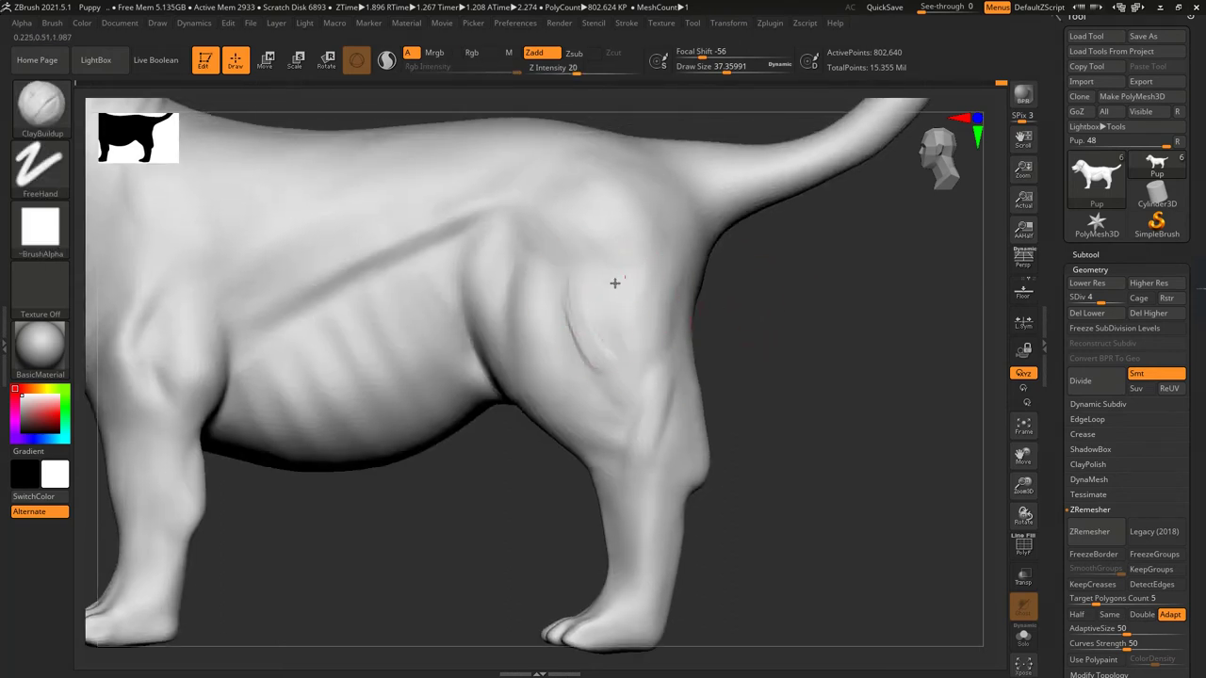
{"action": "key", "text": "shift"}
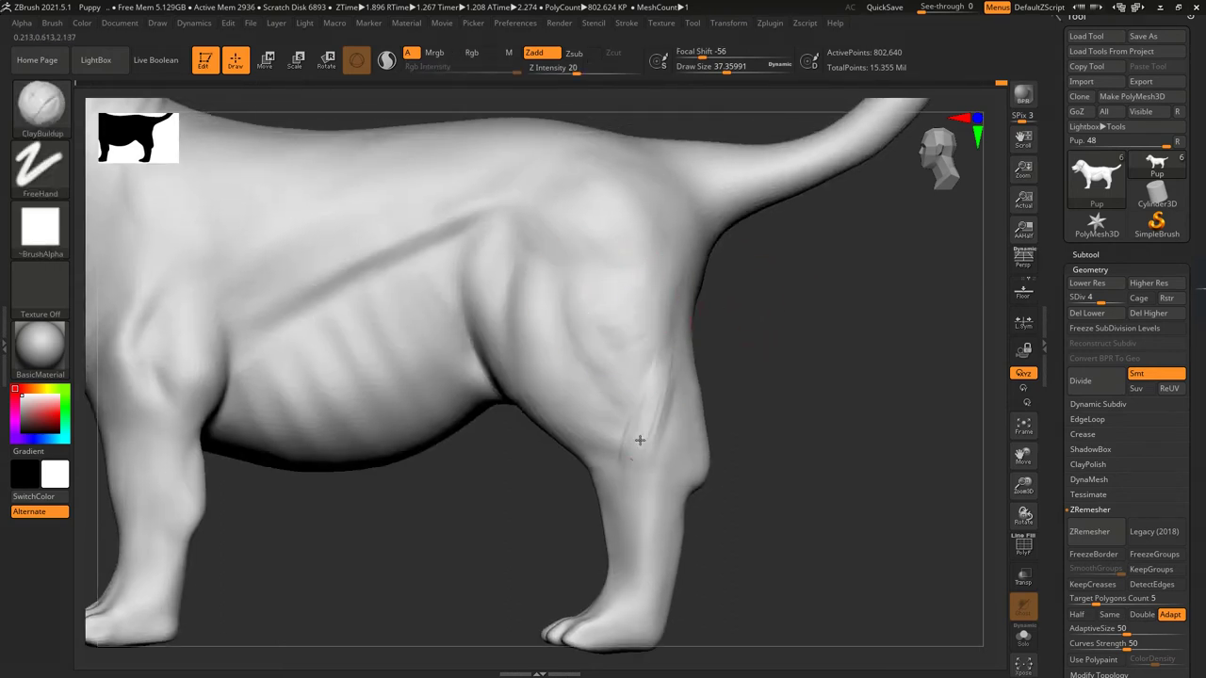
{"action": "key", "text": "shift"}
{"action": "key", "text": "shift"}
{"action": "mouse_move", "coordinate": [651, 414]}
{"action": "right_mouse_down", "text": "alt"}
{"action": "mouse_move", "coordinate": [839, 286]}
{"action": "mouse_move", "coordinate": [735, 339]}
{"action": "mouse_move", "coordinate": [574, 391]}
{"action": "right_mouse_up", "text": "alt"}
- Build mirrored ClayBuildup muscle ridges and knee bumps down both forelegs, smoothing between strokes
{"action": "key", "text": "shift"}
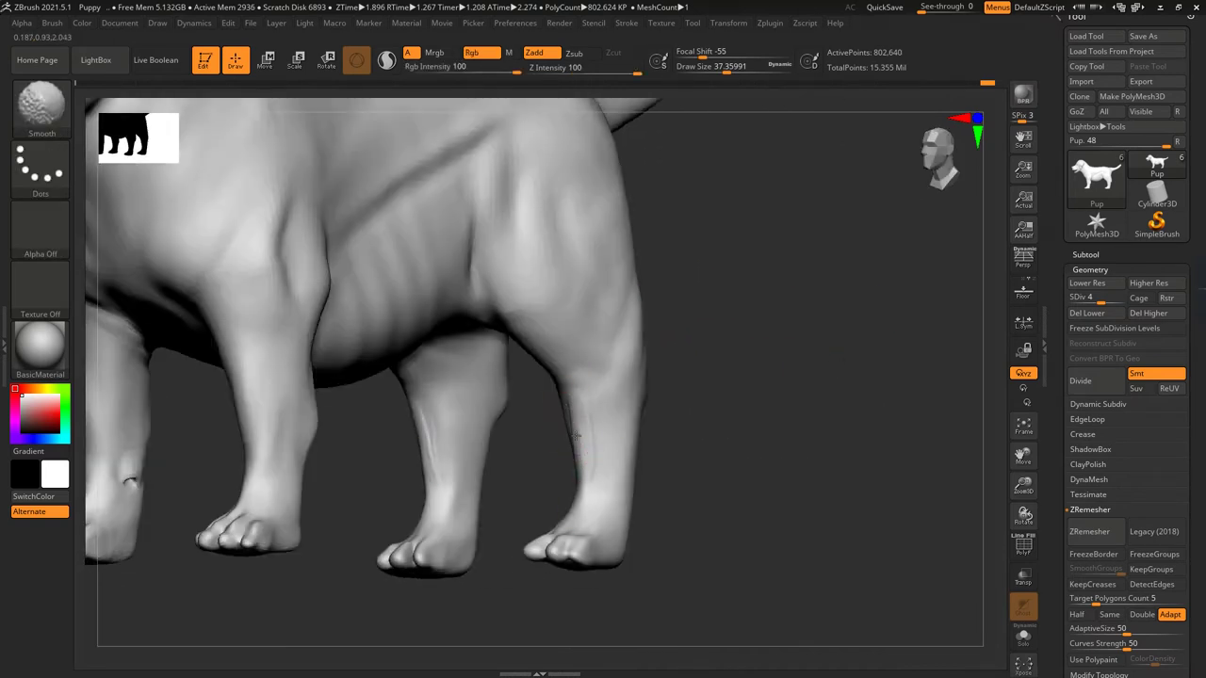
{"action": "mouse_move", "coordinate": [581, 434]}
{"action": "right_mouse_down", "text": "alt"}
{"action": "mouse_move", "coordinate": [635, 415]}
{"action": "mouse_move", "coordinate": [515, 409]}
{"action": "right_mouse_up", "text": "alt"}
{"action": "key", "text": "shift"}
{"action": "left_click_drag", "start_coordinate": [516, 464], "coordinate": [523, 474]}
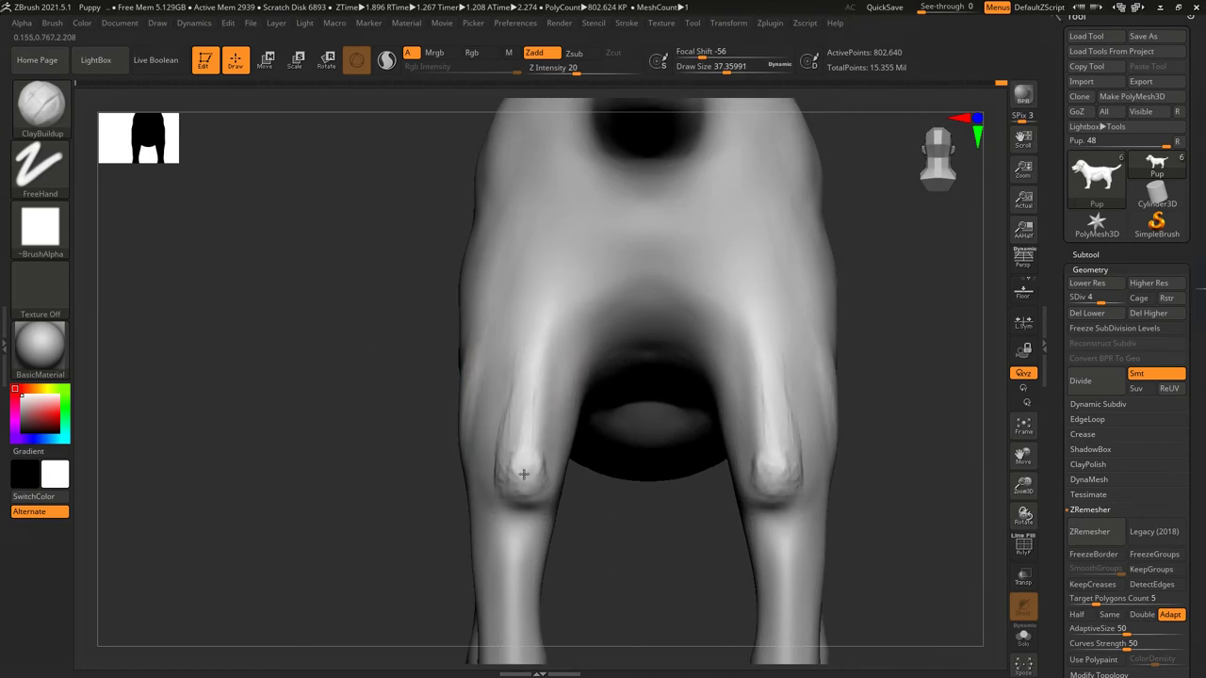
{"action": "left_click_drag", "start_coordinate": [538, 321], "coordinate": [513, 466]}
{"action": "left_click_drag", "start_coordinate": [528, 399], "coordinate": [541, 444], "text": "shift"}
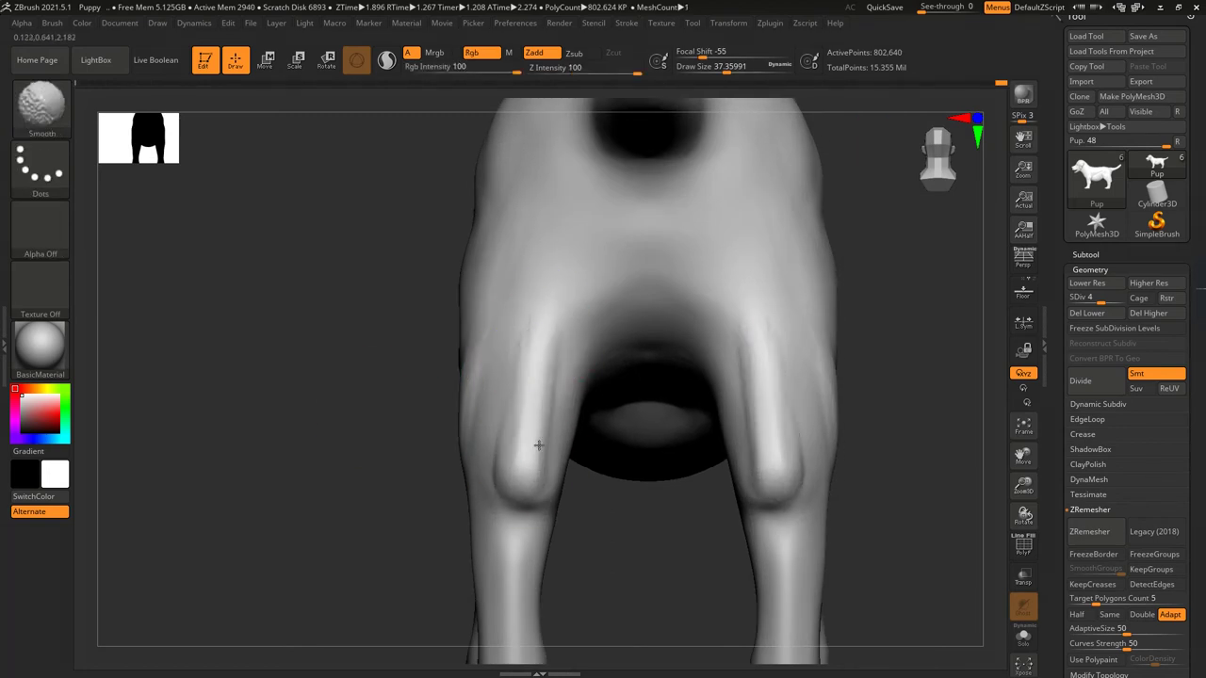
{"action": "left_click_drag", "start_coordinate": [558, 313], "coordinate": [530, 449]}
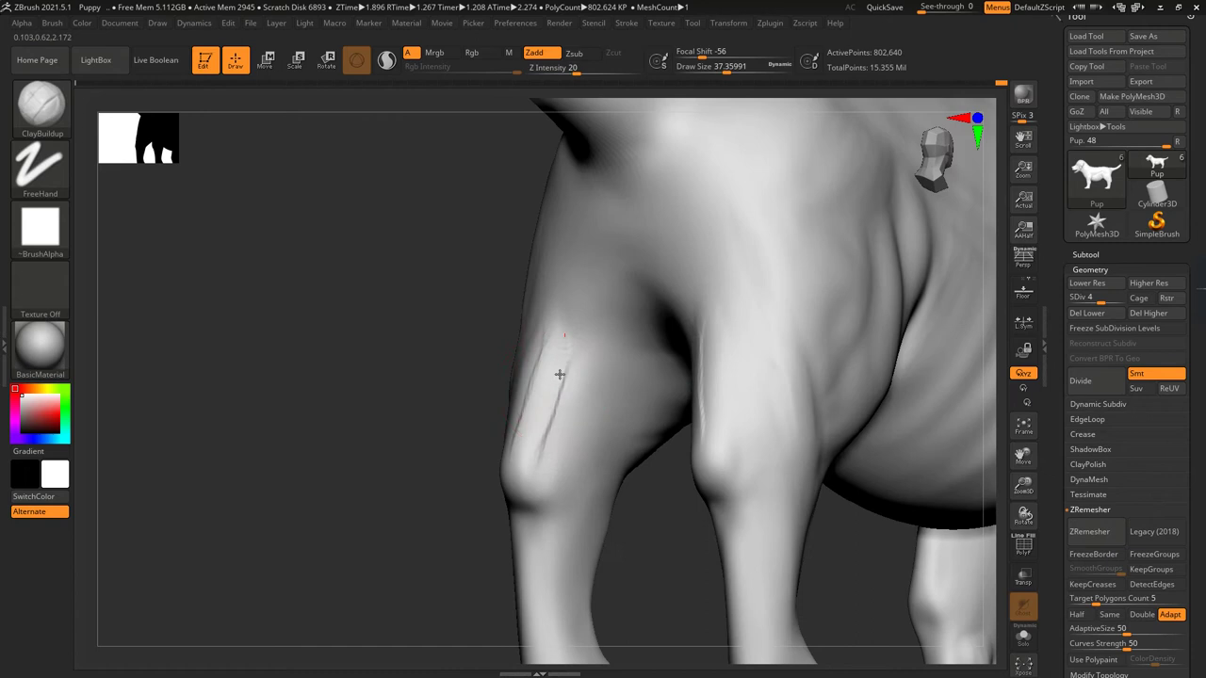
{"action": "left_click_drag", "start_coordinate": [552, 377], "coordinate": [551, 403], "text": "shift"}
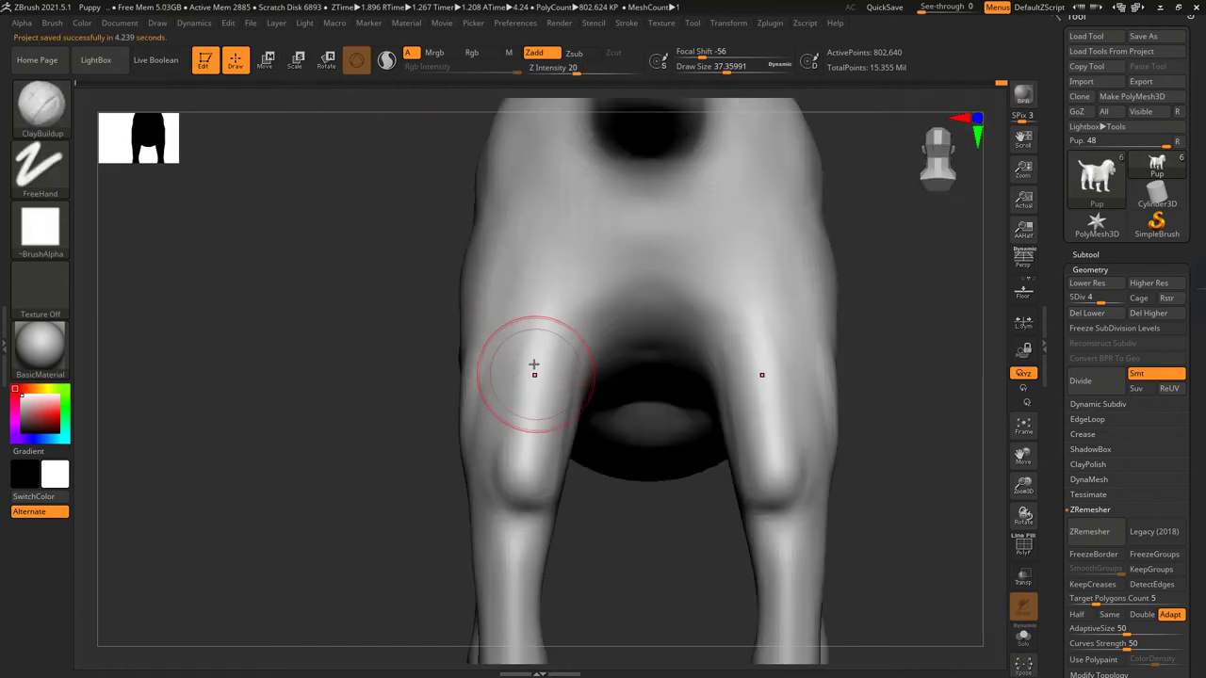
{"action": "left_click_drag", "start_coordinate": [538, 368], "coordinate": [527, 429]}
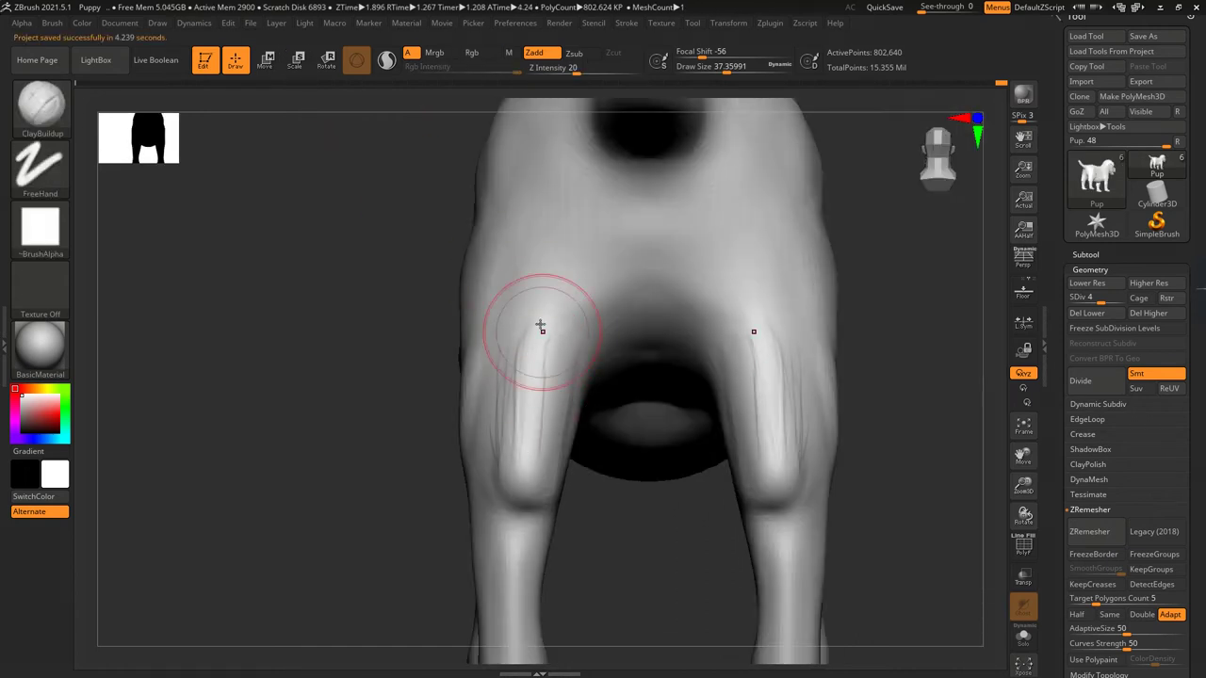
{"action": "left_click_drag", "start_coordinate": [541, 326], "coordinate": [549, 453]}
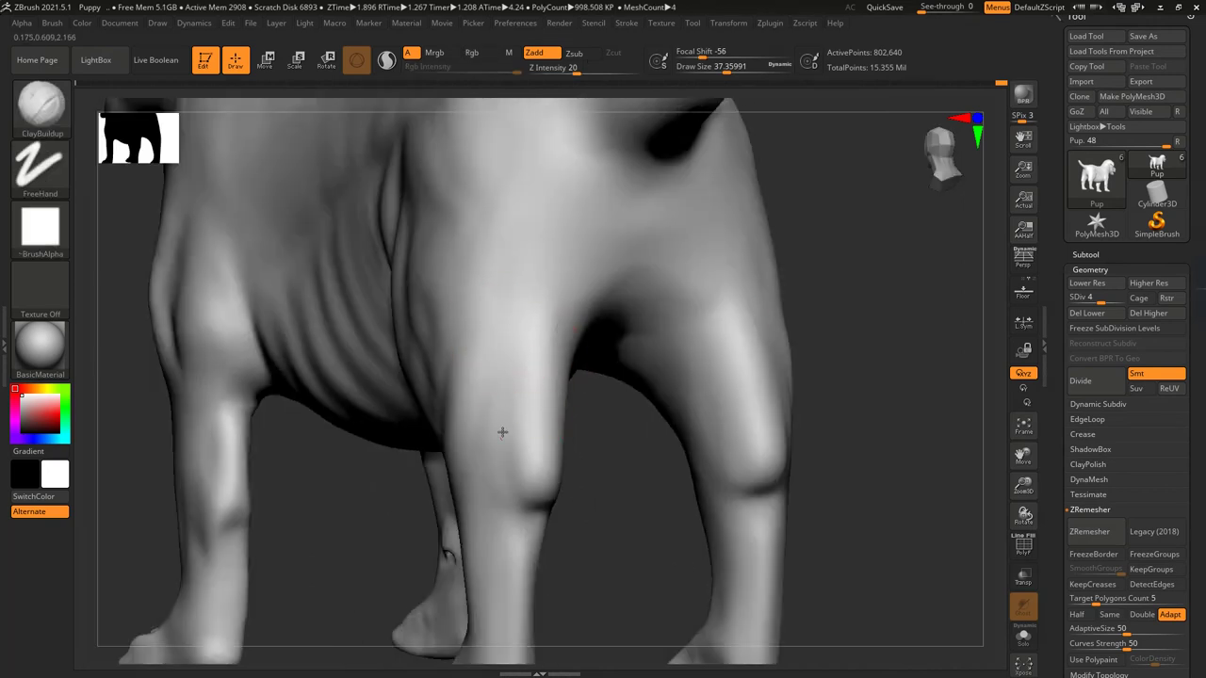
- Shift-smooth the new foreleg ridges into the surface from the side, front and rear views
{"action": "left_click_drag", "start_coordinate": [339, 471], "coordinate": [547, 297]}
{"action": "key", "text": "shift"}
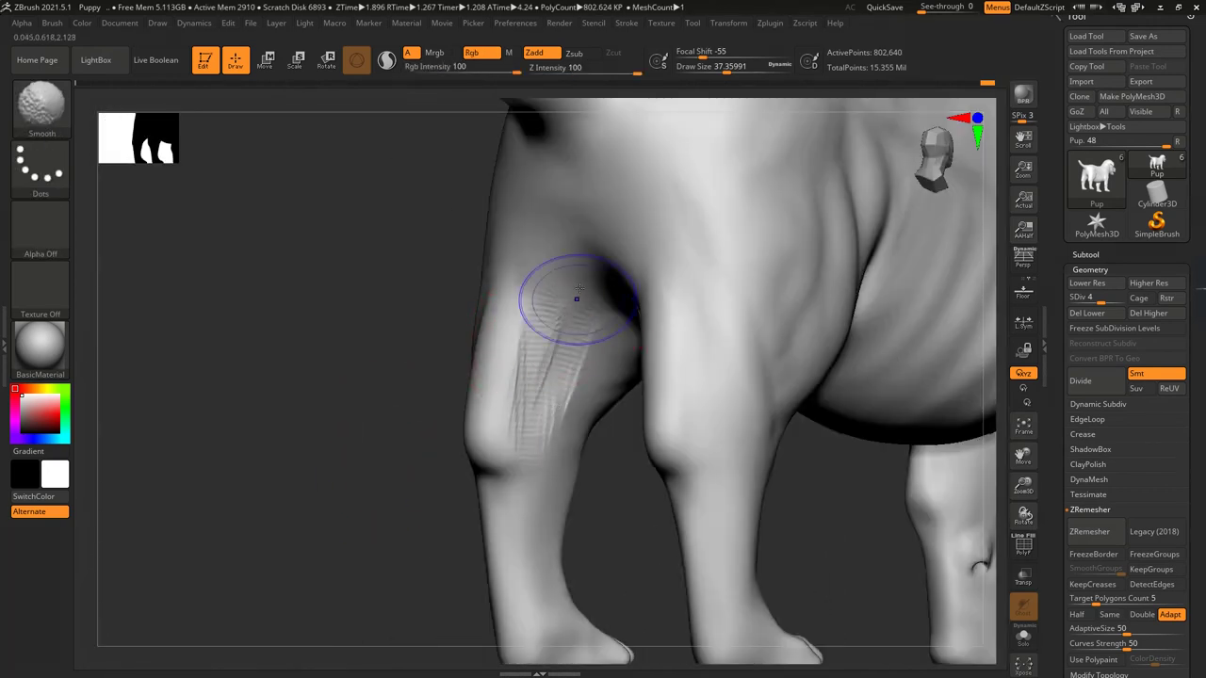
{"action": "left_click_drag", "start_coordinate": [580, 374], "coordinate": [471, 310]}
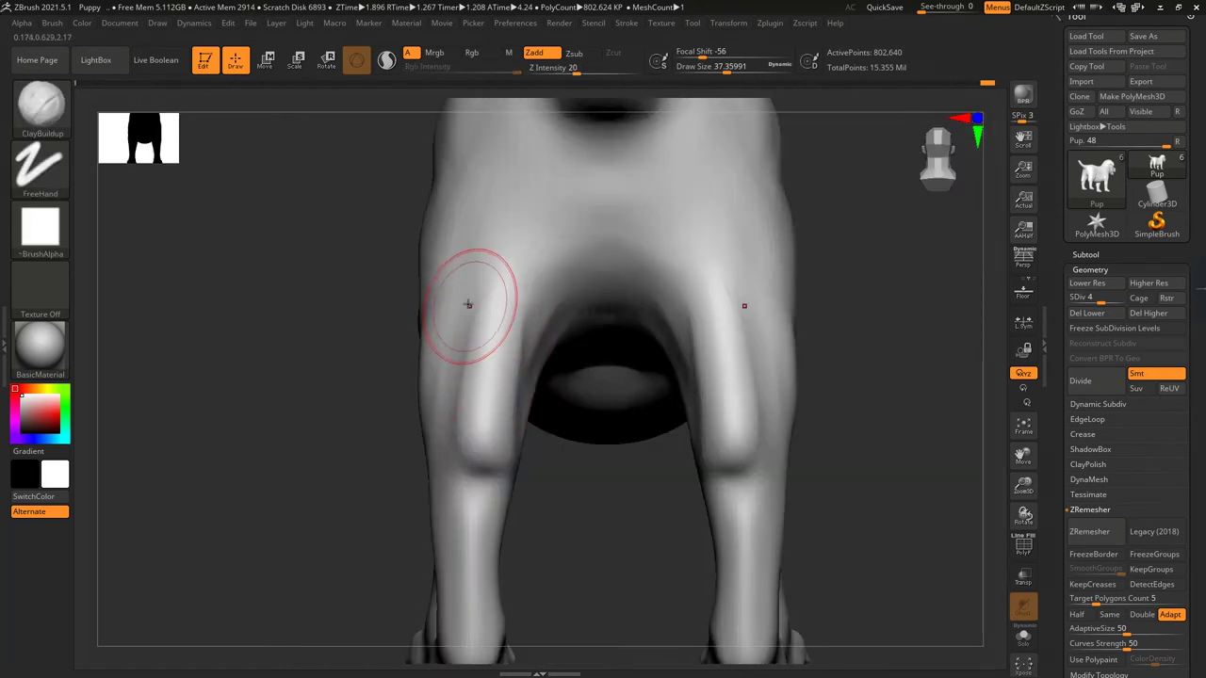
{"action": "key", "text": "shift"}
{"action": "mouse_move", "coordinate": [465, 466]}
{"action": "left_mouse_down"}
{"action": "mouse_move", "coordinate": [491, 385]}
{"action": "mouse_move", "coordinate": [515, 463]}
{"action": "left_mouse_up"}
{"action": "key", "text": "shift"}
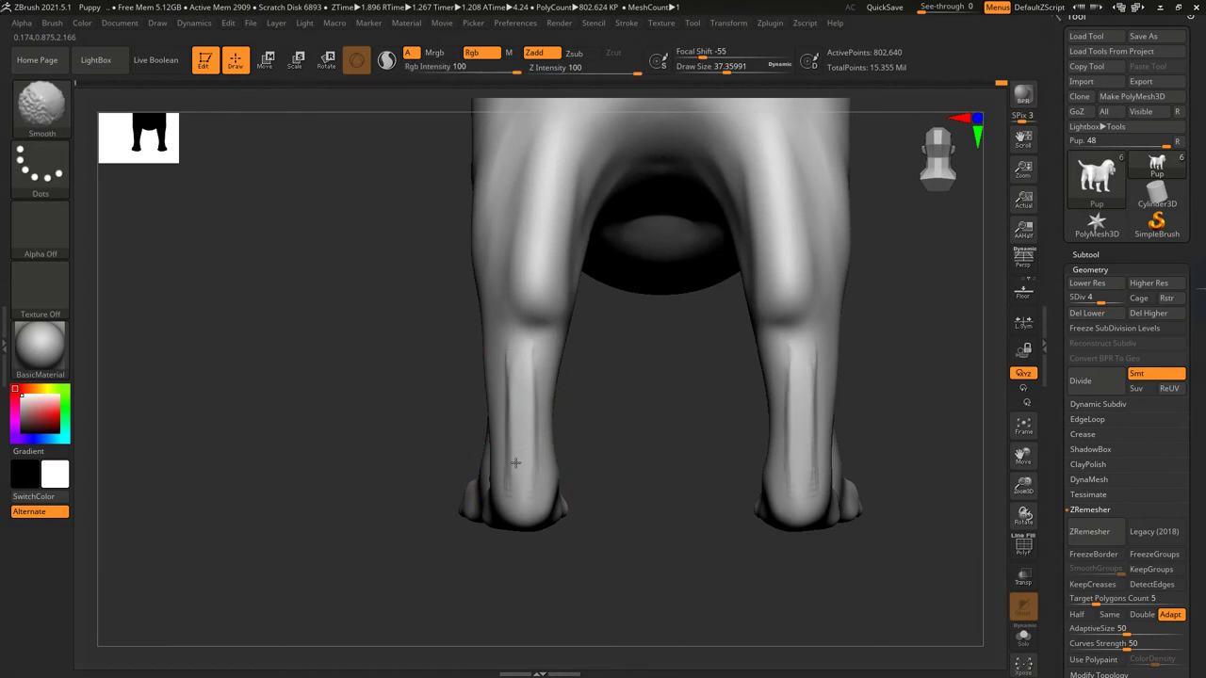
{"action": "key", "text": "shift"}
{"action": "mouse_move", "coordinate": [504, 373]}
{"action": "left_mouse_down"}
{"action": "mouse_move", "coordinate": [508, 445]}
{"action": "mouse_move", "coordinate": [528, 439]}
{"action": "mouse_move", "coordinate": [530, 504]}
{"action": "left_mouse_up"}
{"action": "key", "text": "shift"}
{"action": "mouse_move", "coordinate": [606, 440]}
{"action": "left_mouse_down"}
{"action": "mouse_move", "coordinate": [654, 425]}
{"action": "mouse_move", "coordinate": [559, 386]}
{"action": "mouse_move", "coordinate": [706, 323]}
{"action": "mouse_move", "coordinate": [726, 336]}
{"action": "mouse_move", "coordinate": [500, 372]}
{"action": "mouse_move", "coordinate": [545, 411]}
{"action": "mouse_move", "coordinate": [559, 401]}
{"action": "mouse_move", "coordinate": [503, 436]}
{"action": "mouse_move", "coordinate": [598, 388]}
{"action": "mouse_move", "coordinate": [657, 270]}
{"action": "mouse_move", "coordinate": [620, 319]}
{"action": "mouse_move", "coordinate": [608, 398]}
{"action": "mouse_move", "coordinate": [528, 325]}
{"action": "left_mouse_up"}
{"action": "key", "text": "shift"}
{"action": "key", "text": "shift"}
{"action": "key", "text": "shift"}
{"action": "key", "text": "shift"}
{"action": "key", "text": "shift"}
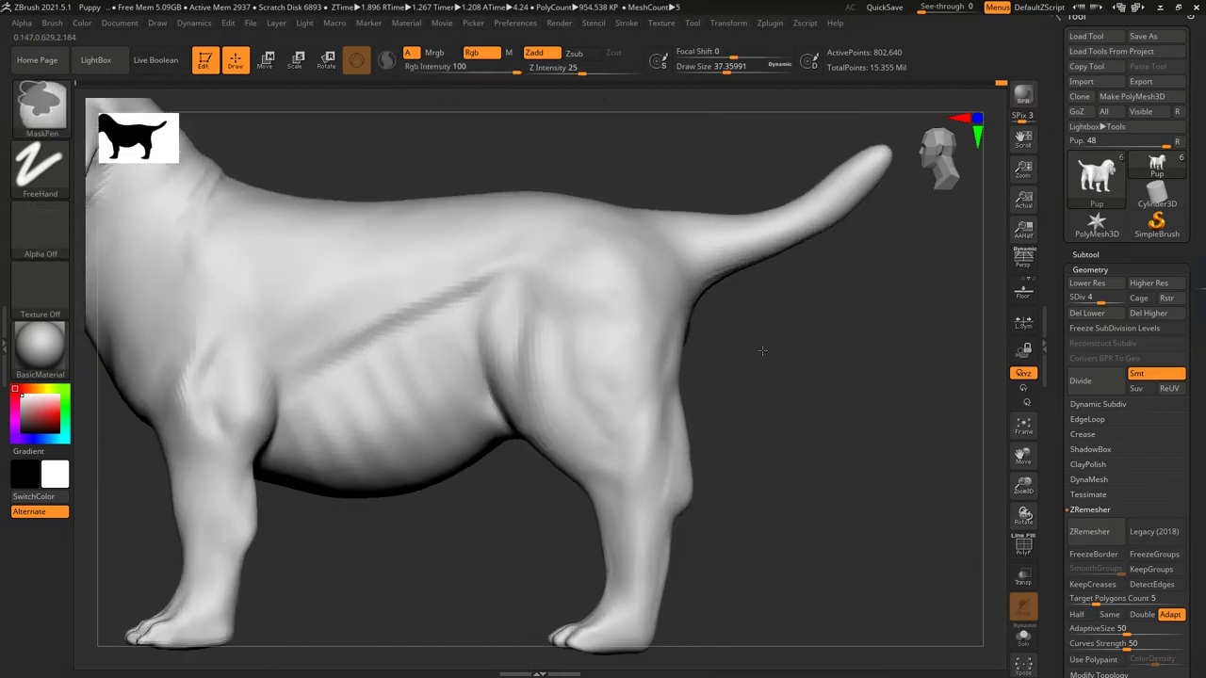
- Select the MaskPen brush, then switch to the DamStandard brush
{"action": "key", "text": "b"}
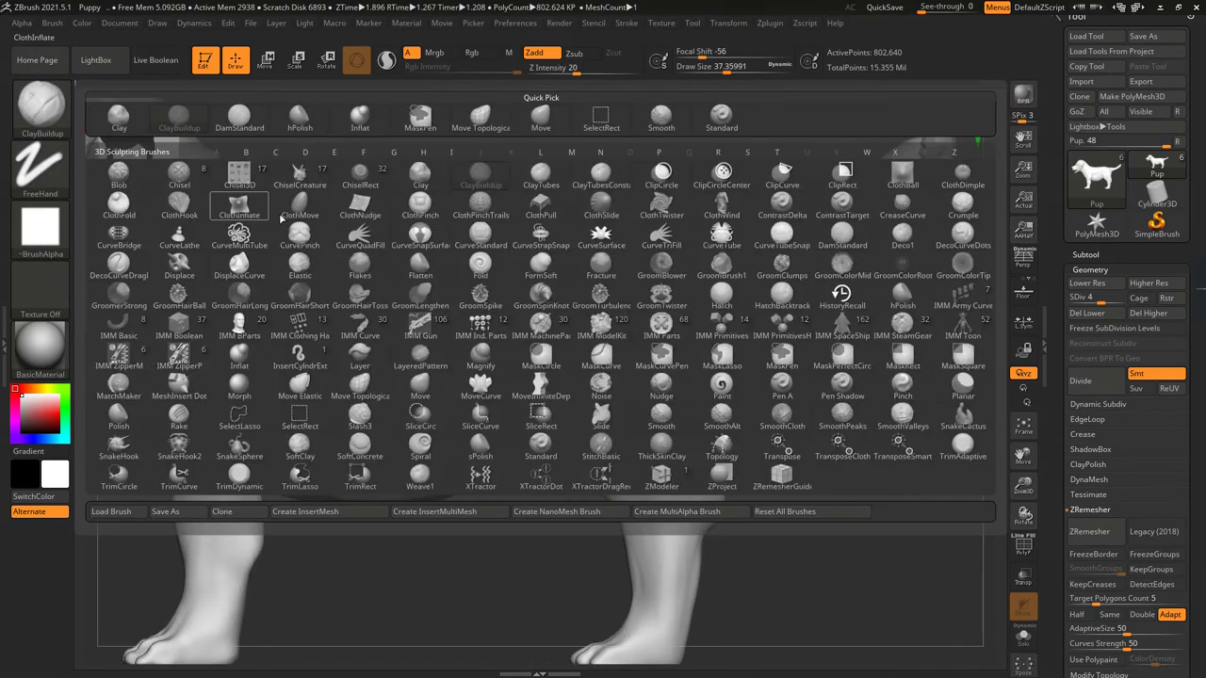
{"action": "key", "text": "m"}
{"action": "key", "text": "p"}
{"action": "mouse_move", "coordinate": [845, 248]}
{"action": "left_mouse_down"}
{"action": "mouse_move", "coordinate": [829, 319]}
{"action": "mouse_move", "coordinate": [514, 210]}
{"action": "left_mouse_up"}
{"action": "key", "text": "b"}
{"action": "key", "text": "d"}
{"action": "key", "text": "s"}
- Frame the puppy and orbit to a close side view of the neck and shoulder
{"action": "right_click_drag", "start_coordinate": [514, 253], "coordinate": [614, 315]}
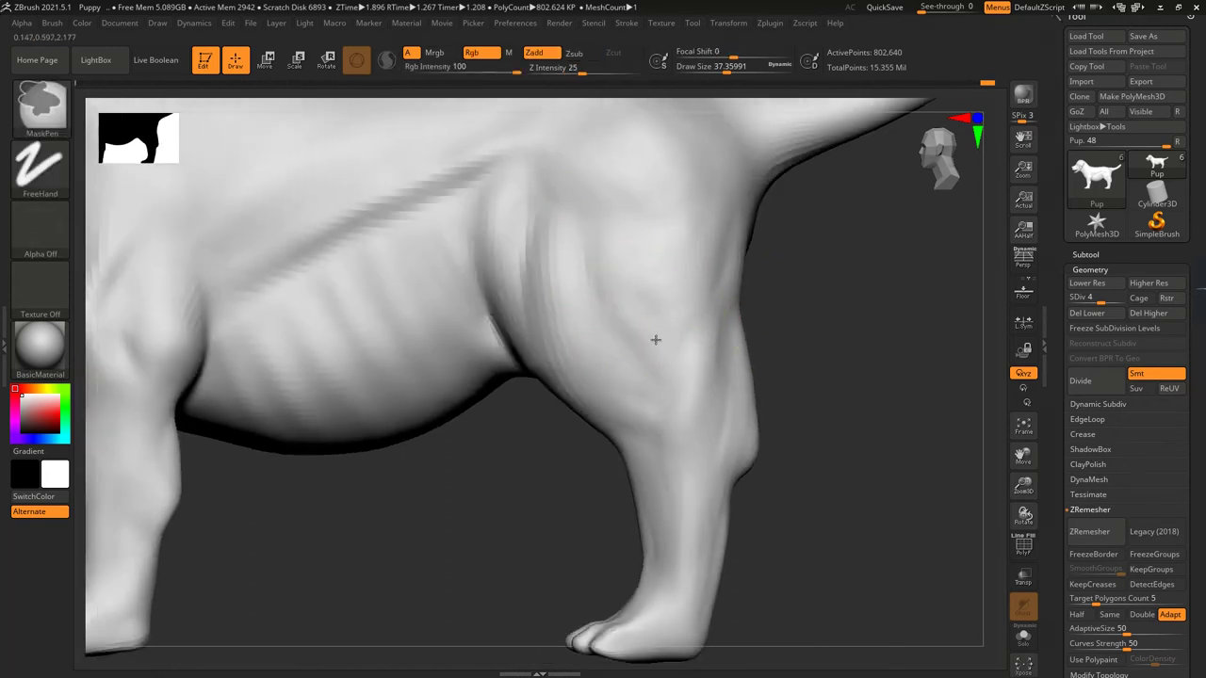
{"action": "key", "text": "f"}
{"action": "right_click_drag", "start_coordinate": [880, 396], "coordinate": [495, 310], "text": "ctrl"}
{"action": "key", "text": "shift"}
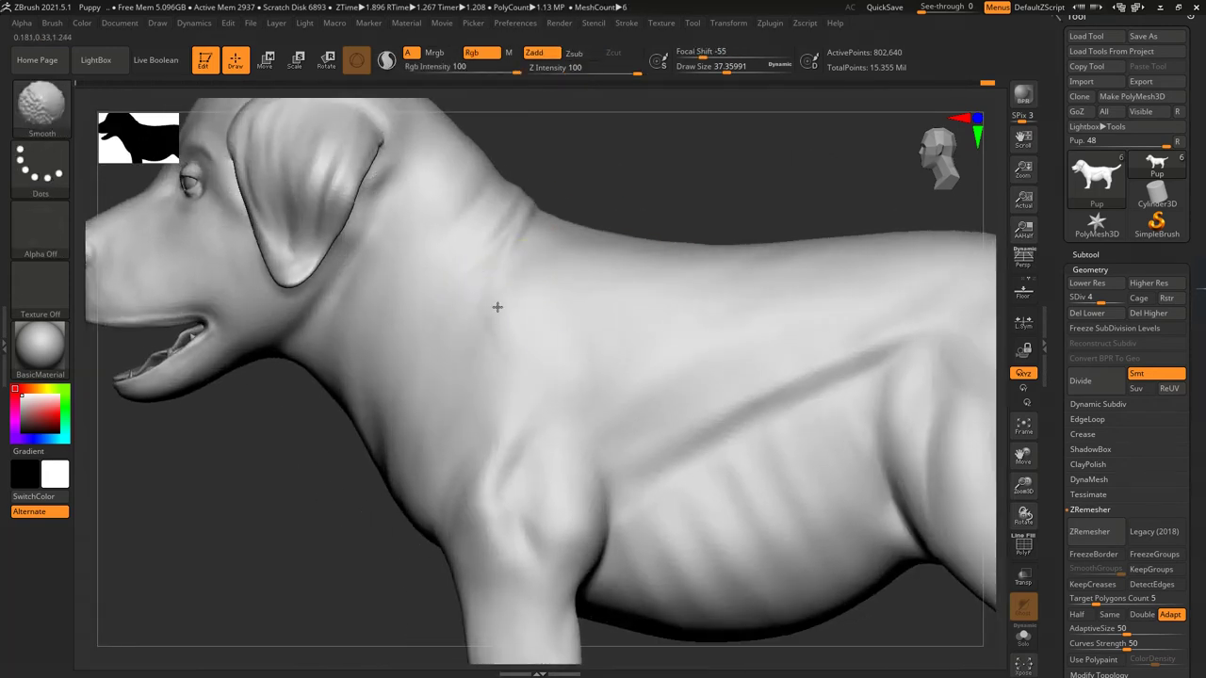
{"action": "right_click_drag", "start_coordinate": [395, 432], "coordinate": [350, 395]}
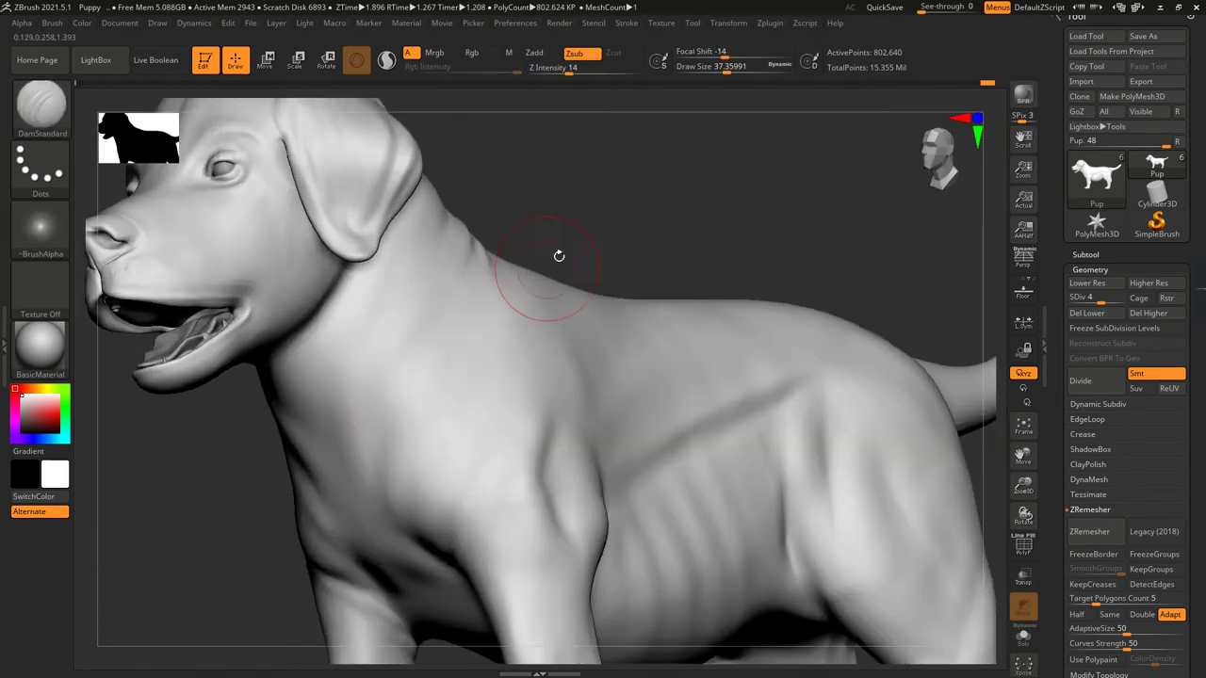
{"action": "right_click_drag", "start_coordinate": [556, 255], "coordinate": [525, 330]}
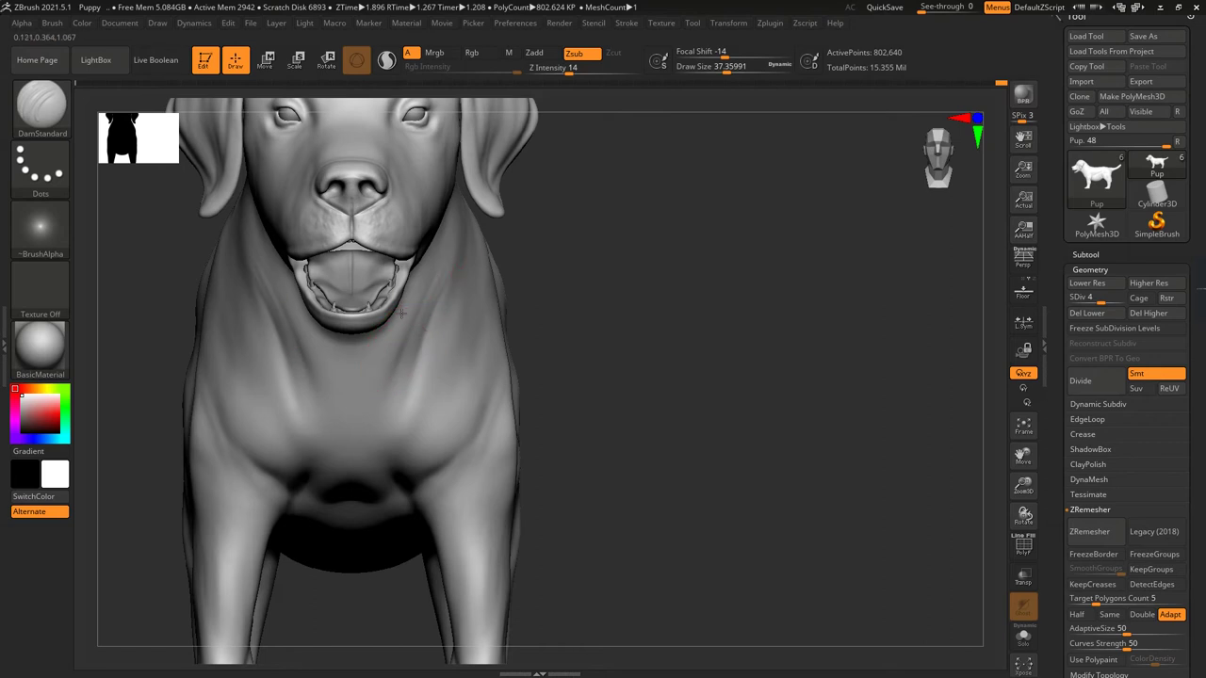
{"action": "right_click_drag", "start_coordinate": [401, 313], "coordinate": [446, 293]}
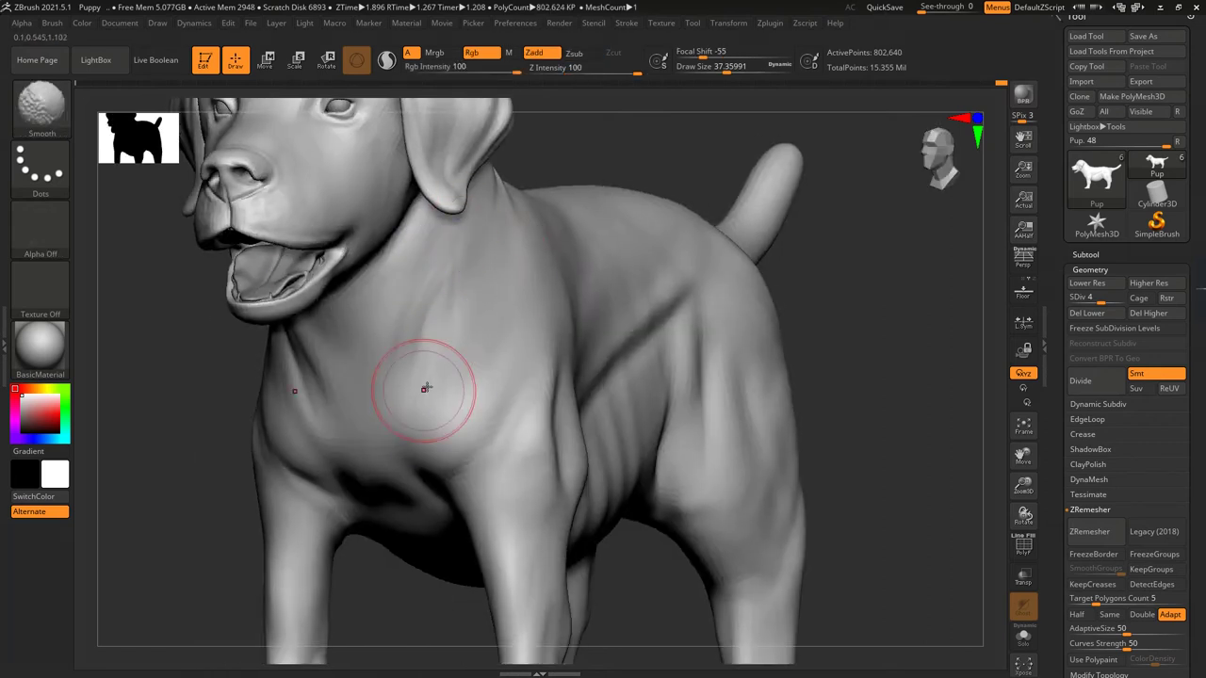
{"action": "right_click_drag", "start_coordinate": [403, 377], "coordinate": [508, 253]}
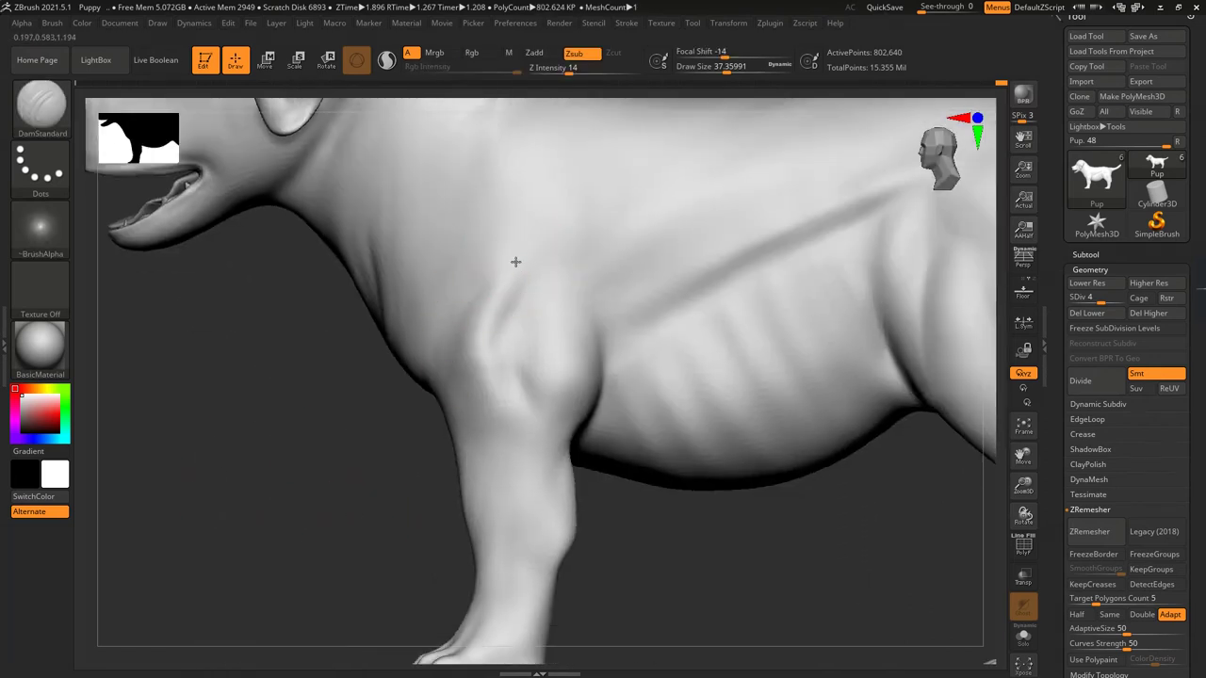
- Carve DamStandard creases into the shoulder and flank, turning the body to check them
{"action": "mouse_move", "coordinate": [516, 262]}
{"action": "left_mouse_down"}
{"action": "mouse_move", "coordinate": [503, 315]}
{"action": "mouse_move", "coordinate": [511, 368]}
{"action": "left_mouse_up"}
{"action": "right_click_drag", "start_coordinate": [512, 368], "coordinate": [471, 348]}
{"action": "left_click_drag", "start_coordinate": [471, 348], "coordinate": [489, 339]}
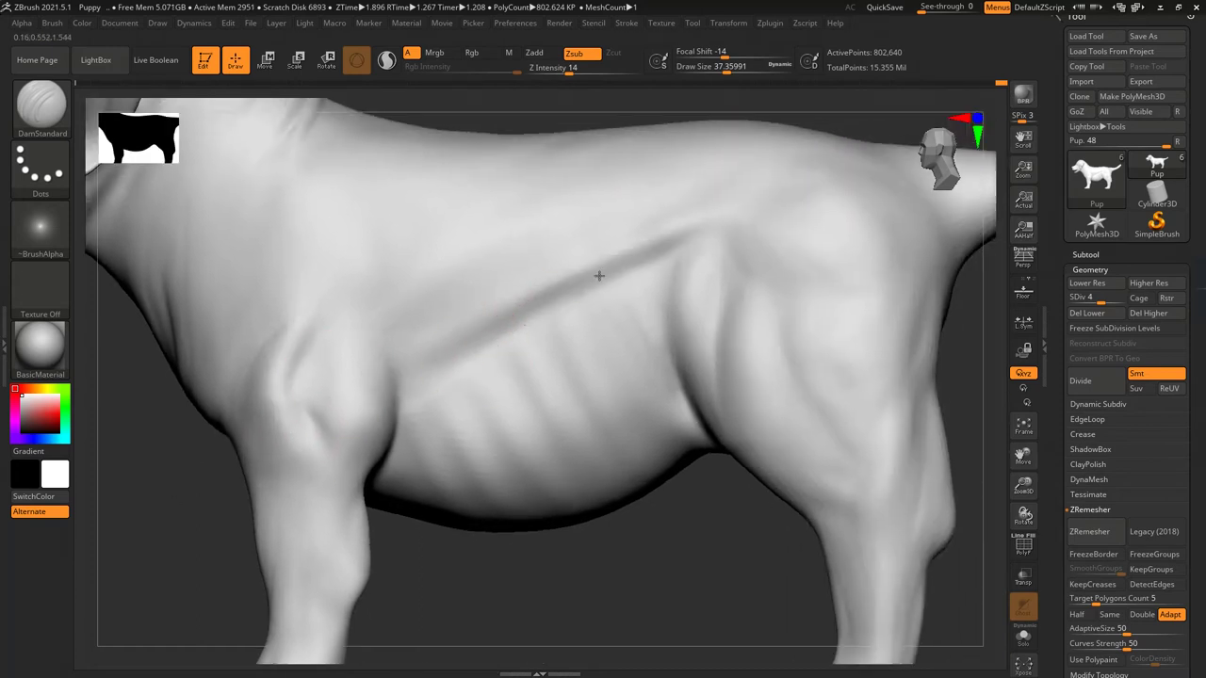
{"action": "right_click_drag", "start_coordinate": [624, 270], "coordinate": [660, 267]}
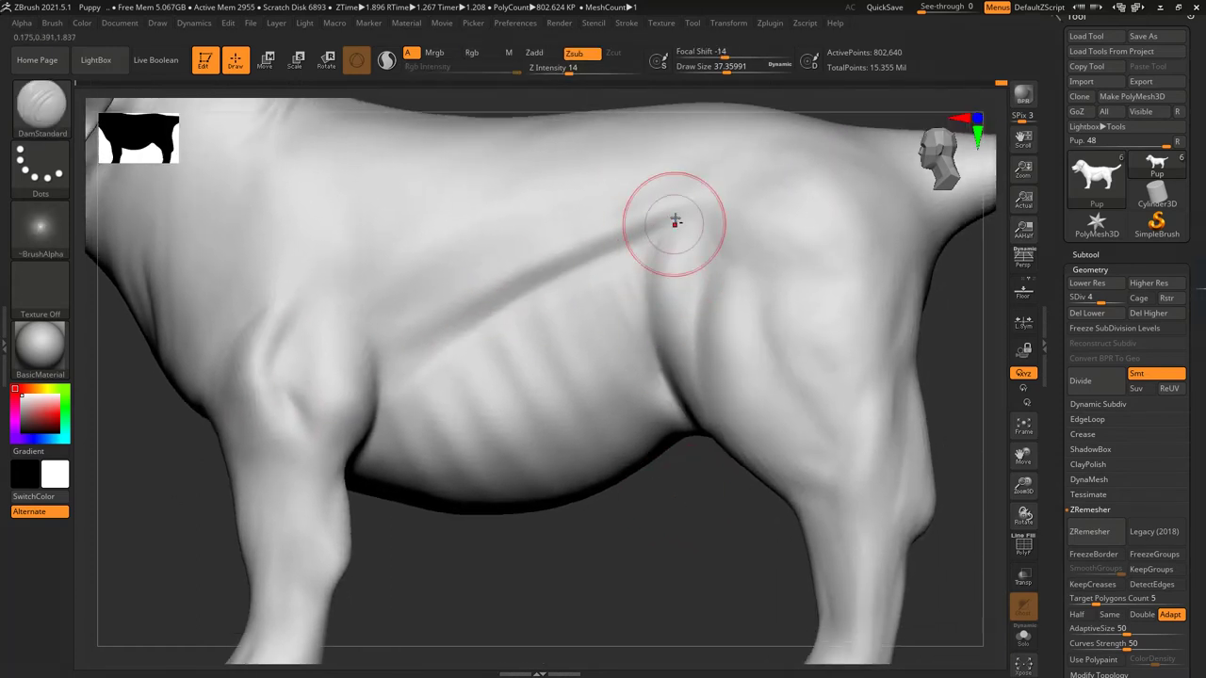
{"action": "right_click_drag", "start_coordinate": [646, 358], "coordinate": [641, 345]}
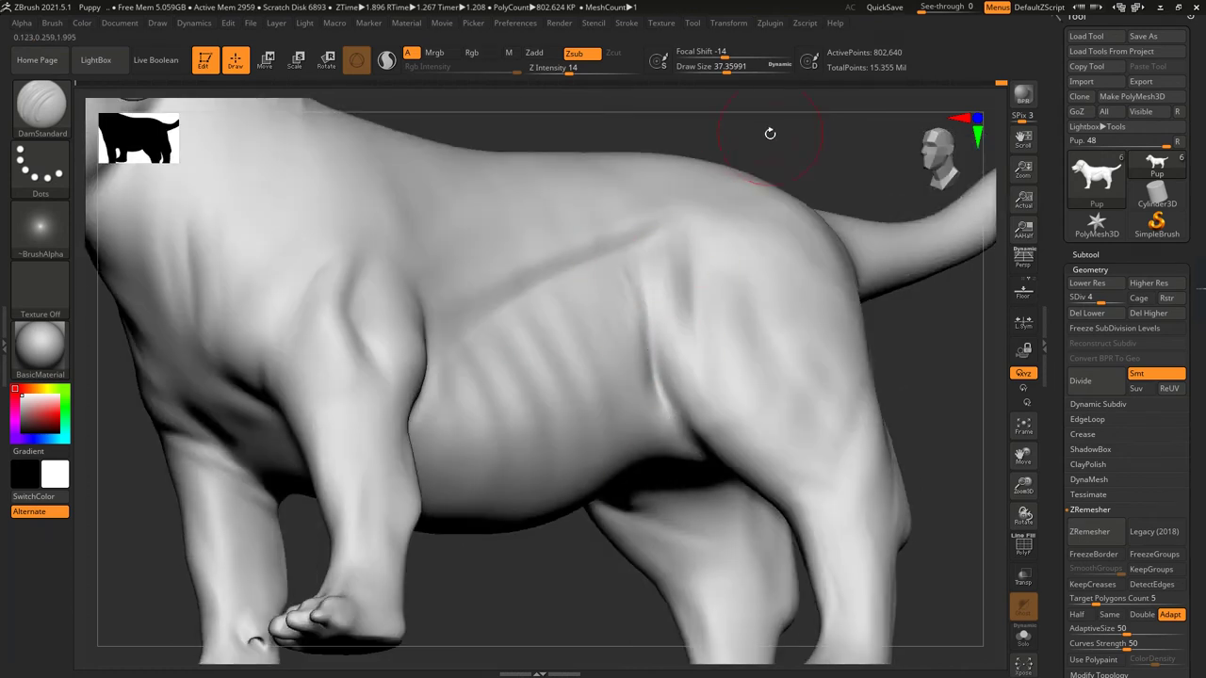
{"action": "left_click_drag", "start_coordinate": [770, 133], "coordinate": [637, 304]}
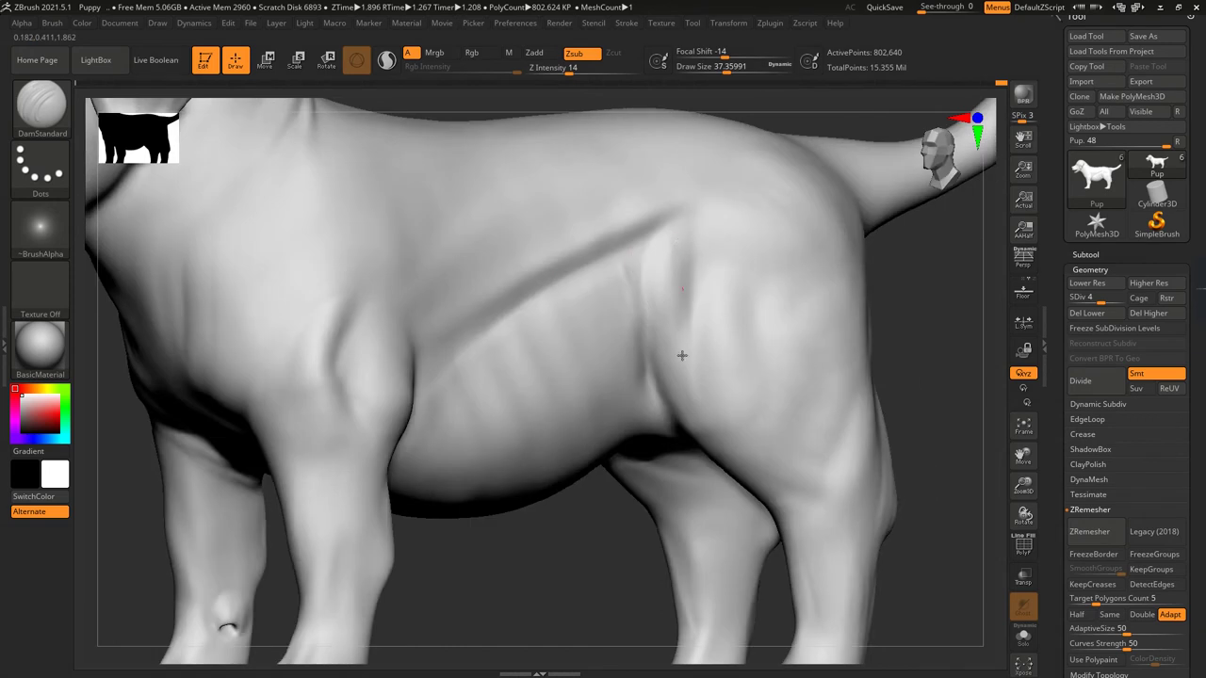
{"action": "mouse_move", "coordinate": [655, 394]}
{"action": "right_mouse_down"}
{"action": "mouse_move", "coordinate": [842, 329]}
{"action": "mouse_move", "coordinate": [895, 329]}
{"action": "mouse_move", "coordinate": [519, 270]}
{"action": "right_mouse_up"}
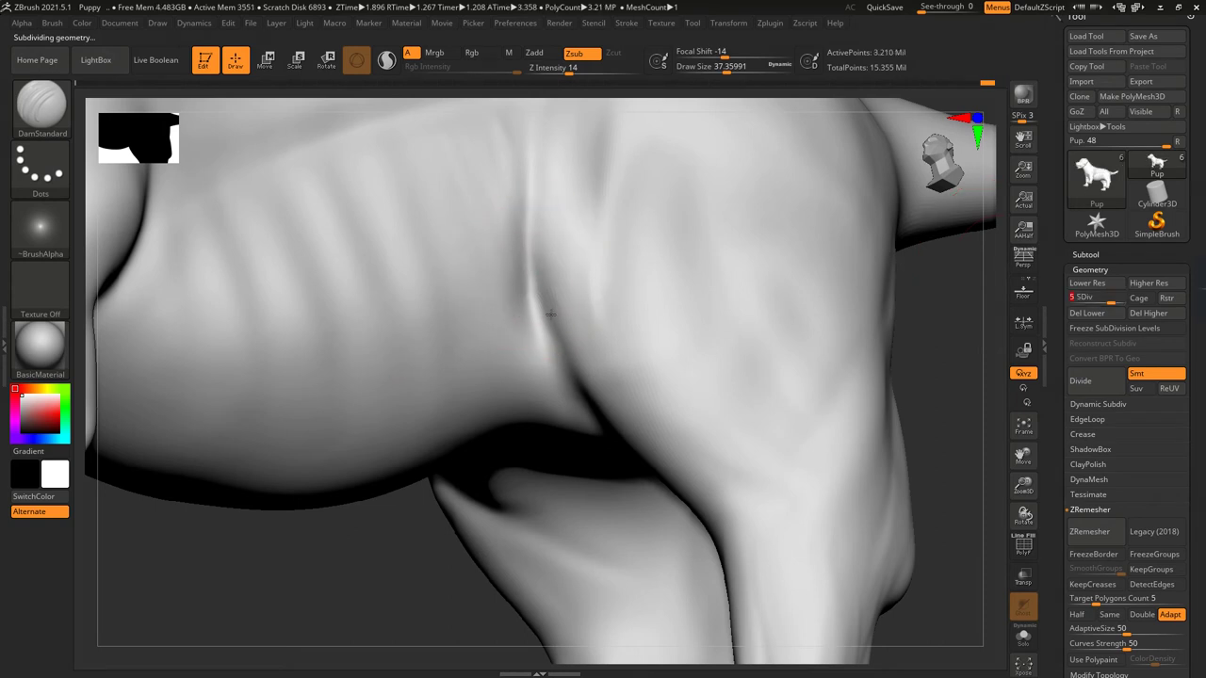
- Shift-smooth the shoulder and foreleg at SDiv 5 from several angles
{"action": "mouse_move", "coordinate": [539, 276]}
{"action": "right_mouse_down"}
{"action": "mouse_move", "coordinate": [398, 526]}
{"action": "mouse_move", "coordinate": [519, 288]}
{"action": "mouse_move", "coordinate": [494, 306]}
{"action": "right_mouse_up"}
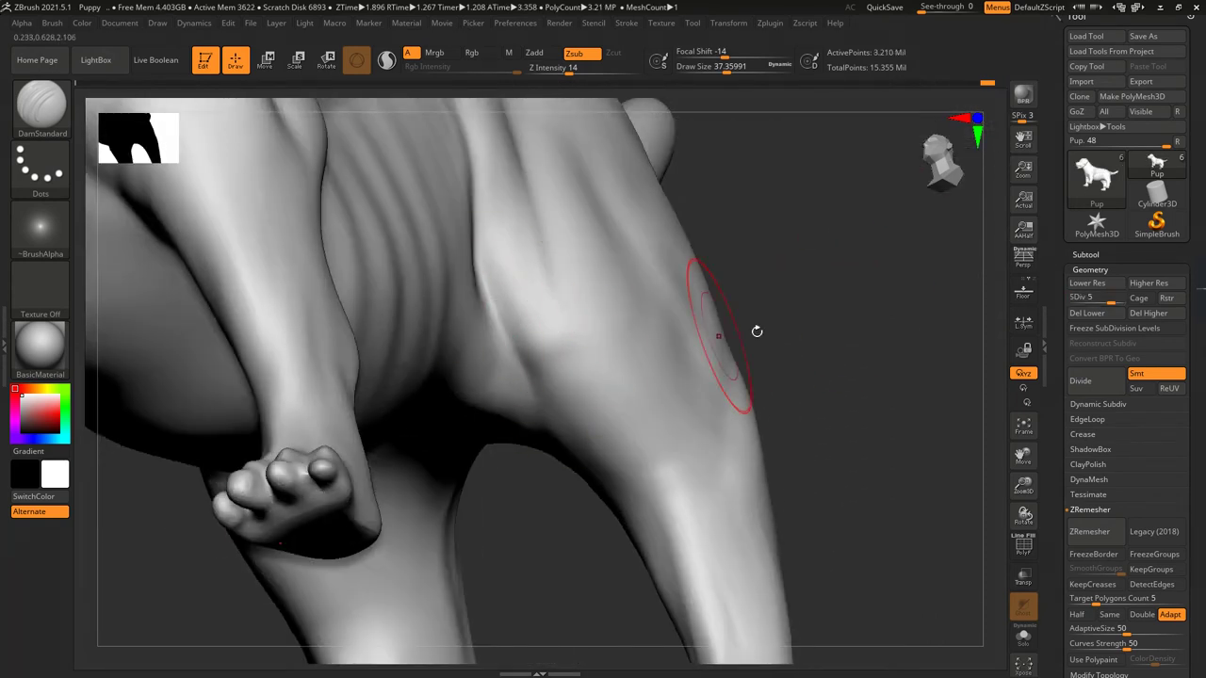
{"action": "right_click_drag", "start_coordinate": [757, 332], "coordinate": [529, 358]}
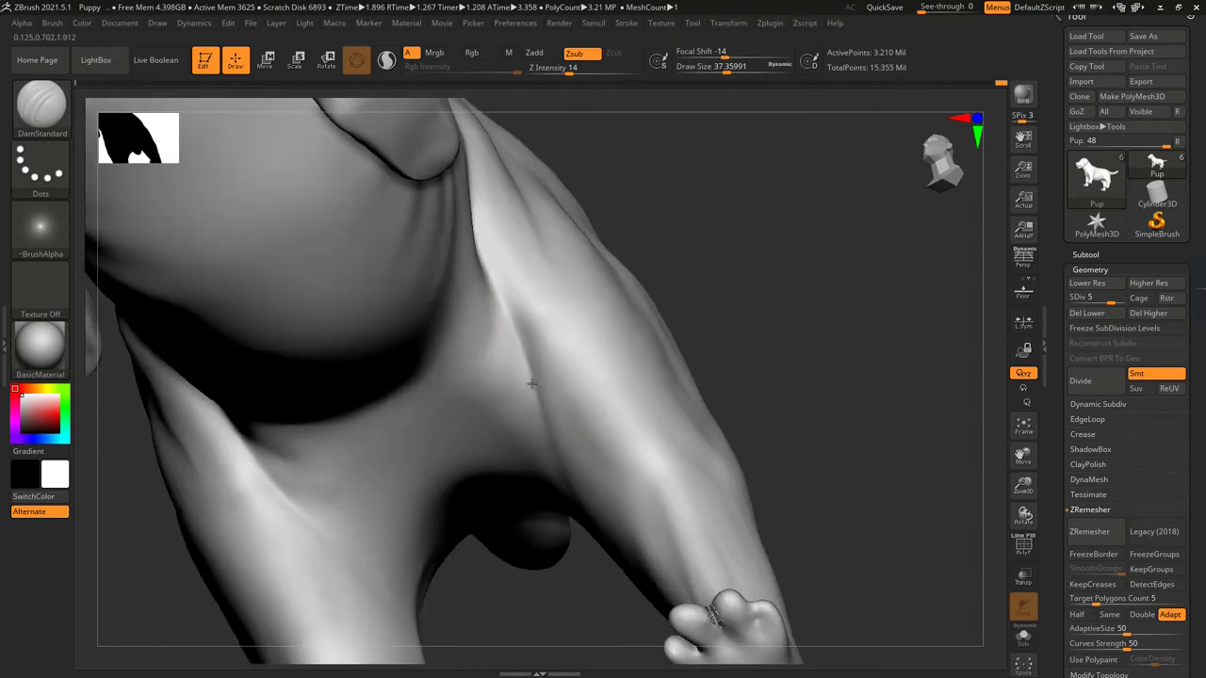
{"action": "mouse_move", "coordinate": [506, 306]}
{"action": "right_mouse_down"}
{"action": "mouse_move", "coordinate": [782, 274]}
{"action": "mouse_move", "coordinate": [546, 315]}
{"action": "mouse_move", "coordinate": [692, 218]}
{"action": "mouse_move", "coordinate": [696, 191]}
{"action": "mouse_move", "coordinate": [530, 315]}
{"action": "right_mouse_up"}
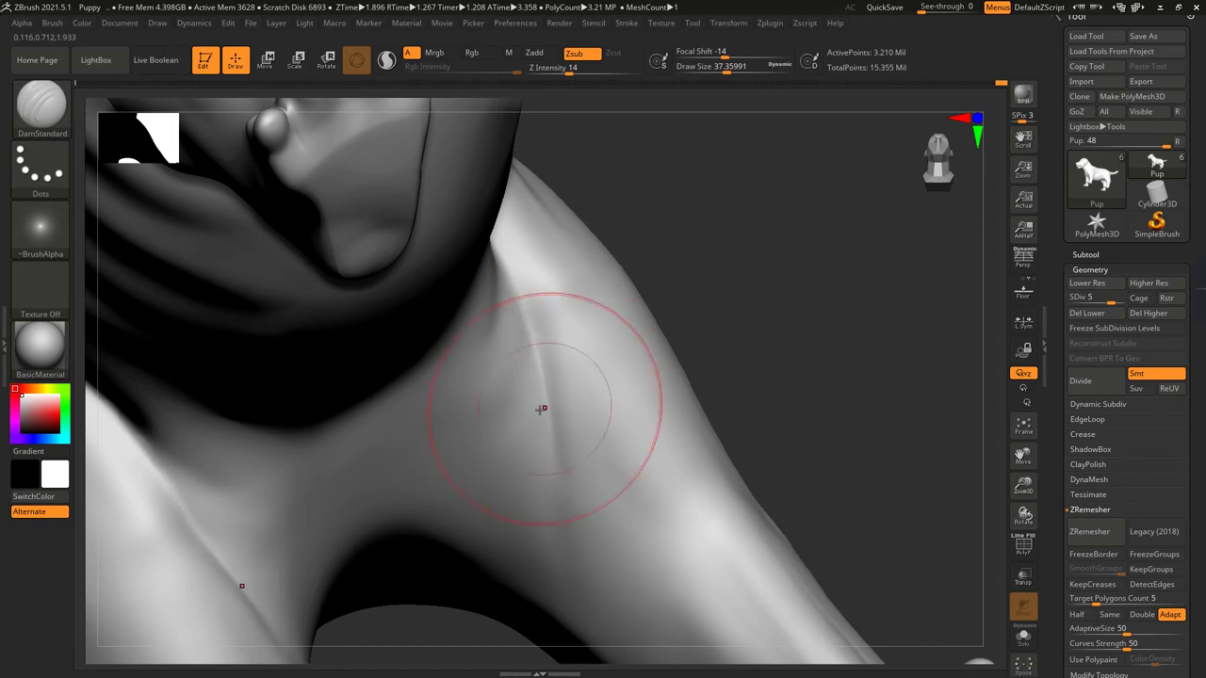
{"action": "key", "text": "shift"}
{"action": "mouse_move", "coordinate": [549, 399]}
{"action": "right_mouse_down"}
{"action": "mouse_move", "coordinate": [706, 320]}
{"action": "mouse_move", "coordinate": [660, 377]}
{"action": "mouse_move", "coordinate": [596, 402]}
{"action": "mouse_move", "coordinate": [619, 498]}
{"action": "mouse_move", "coordinate": [759, 541]}
{"action": "mouse_move", "coordinate": [773, 321]}
{"action": "right_mouse_up"}
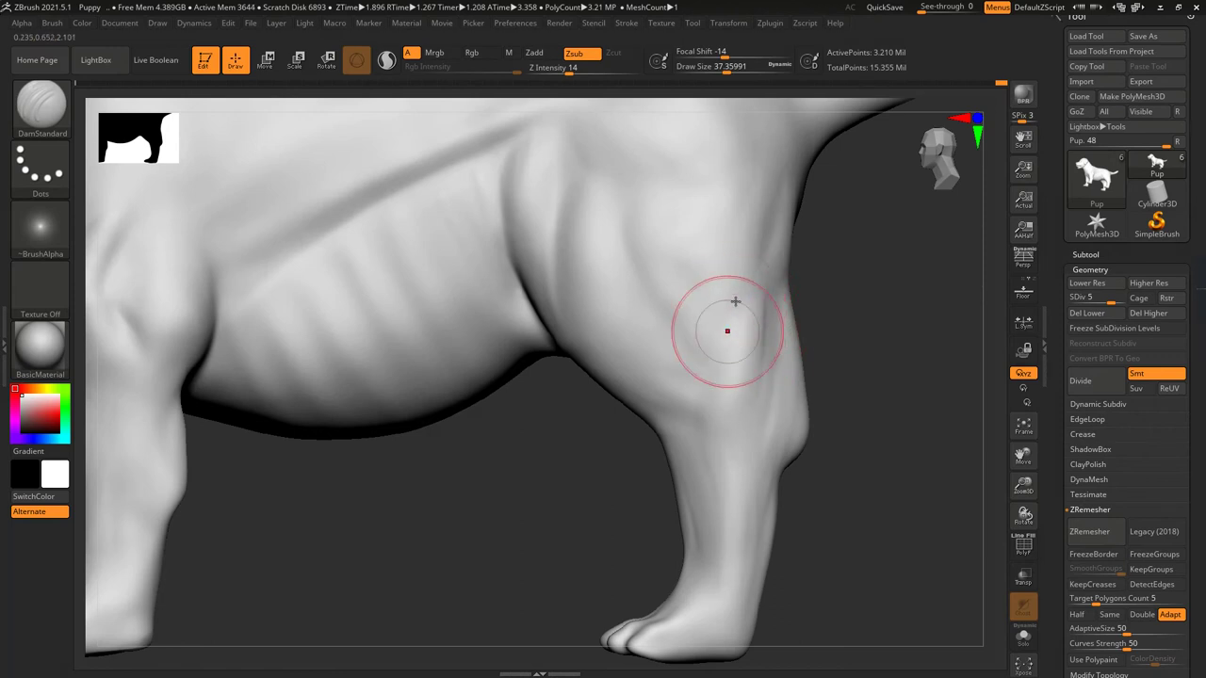
{"action": "mouse_move", "coordinate": [901, 320]}
{"action": "right_mouse_down"}
{"action": "mouse_move", "coordinate": [710, 358]}
{"action": "mouse_move", "coordinate": [667, 318]}
{"action": "right_mouse_up"}
{"action": "key", "text": "shift"}
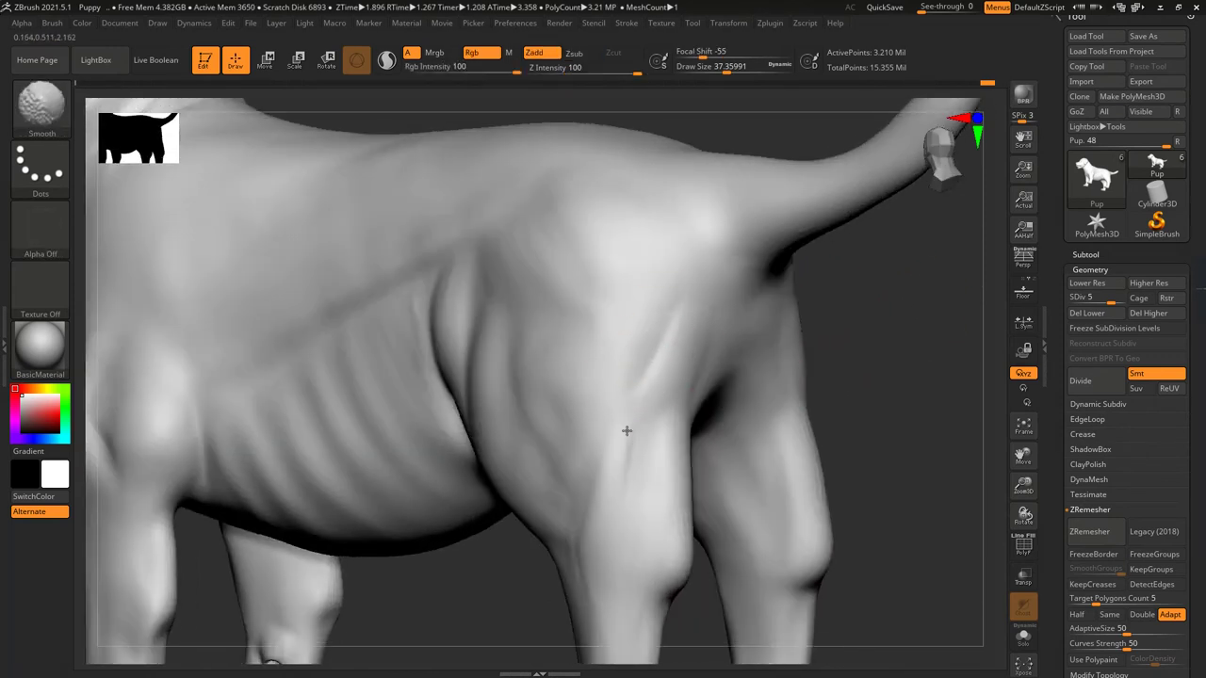
- Reduce the DamStandard Draw Size to about 10.27 and zoom in on the left eye
{"action": "mouse_move", "coordinate": [531, 245]}
{"action": "right_mouse_down"}
{"action": "mouse_move", "coordinate": [430, 498]}
{"action": "mouse_move", "coordinate": [832, 444]}
{"action": "mouse_move", "coordinate": [853, 416]}
{"action": "mouse_move", "coordinate": [867, 463]}
{"action": "mouse_move", "coordinate": [706, 409]}
{"action": "mouse_move", "coordinate": [964, 358]}
{"action": "mouse_move", "coordinate": [932, 308]}
{"action": "right_mouse_up"}
{"action": "left_click_drag", "start_coordinate": [727, 66], "coordinate": [702, 67]}
{"action": "mouse_move", "coordinate": [888, 201]}
{"action": "right_mouse_down", "text": "ctrl"}
{"action": "mouse_move", "coordinate": [511, 349]}
{"action": "mouse_move", "coordinate": [519, 387]}
{"action": "right_mouse_up", "text": "ctrl"}
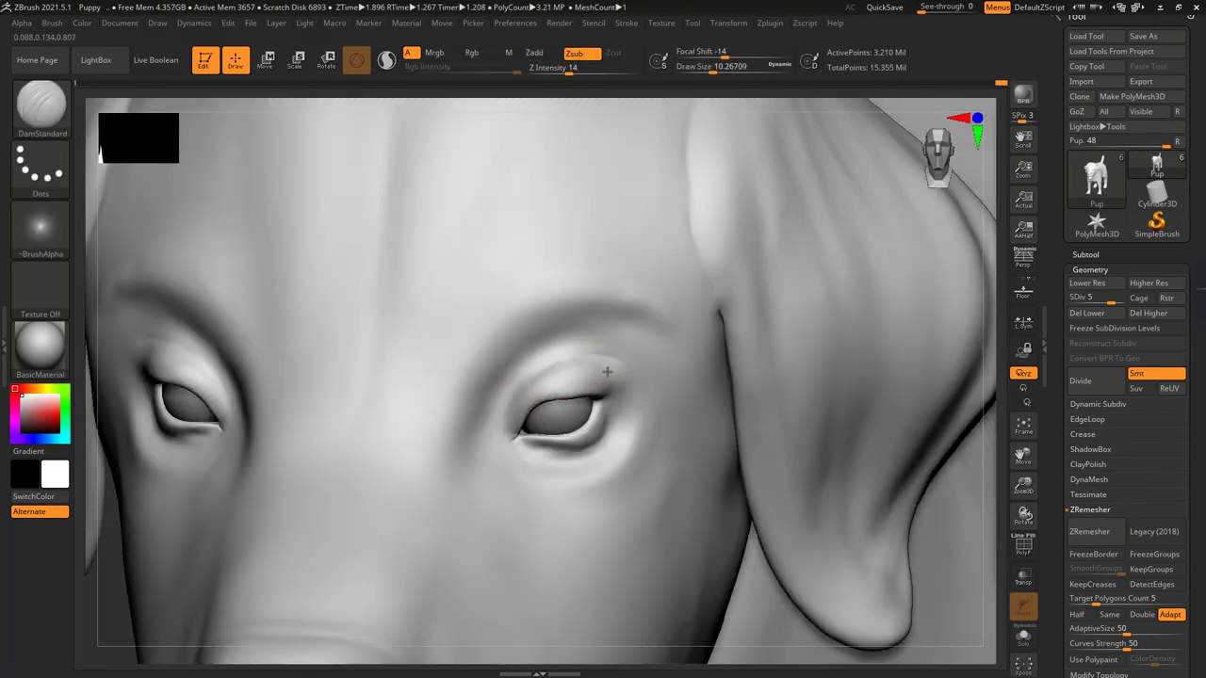
- Smooth the puppy's head surface from above, then turn to a front view of the dog
{"action": "key", "text": "f"}
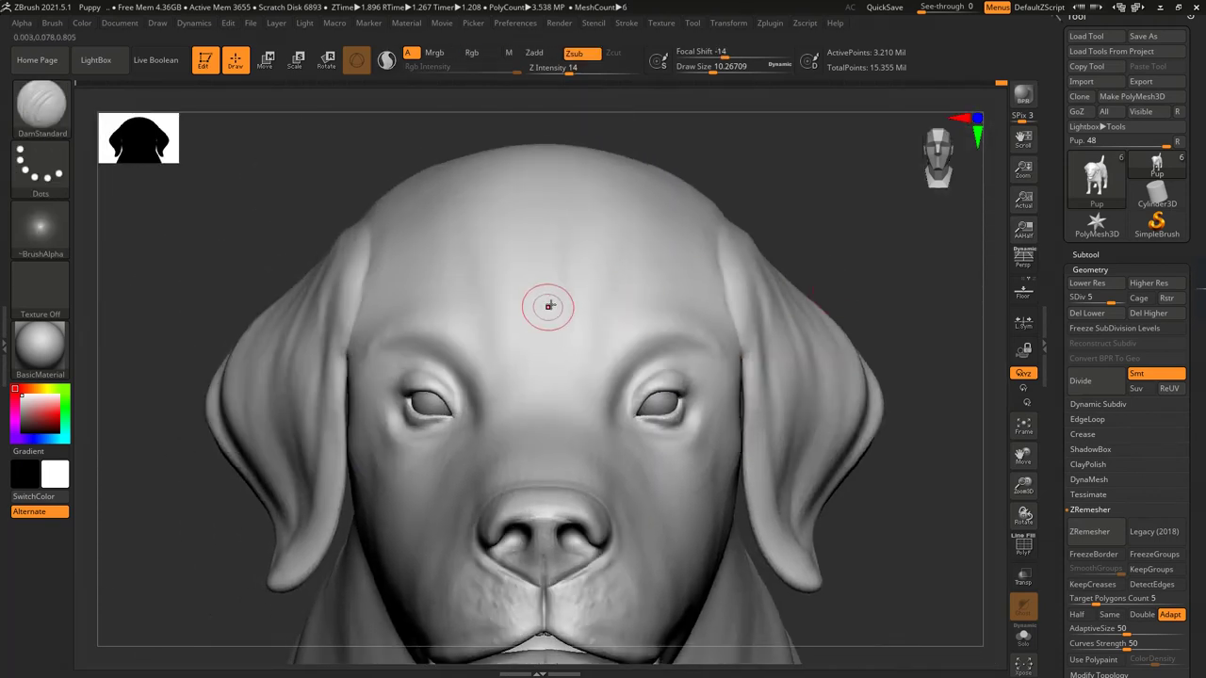
{"action": "mouse_move", "coordinate": [823, 223]}
{"action": "left_mouse_down"}
{"action": "mouse_move", "coordinate": [891, 286]}
{"action": "mouse_move", "coordinate": [608, 316]}
{"action": "left_mouse_up"}
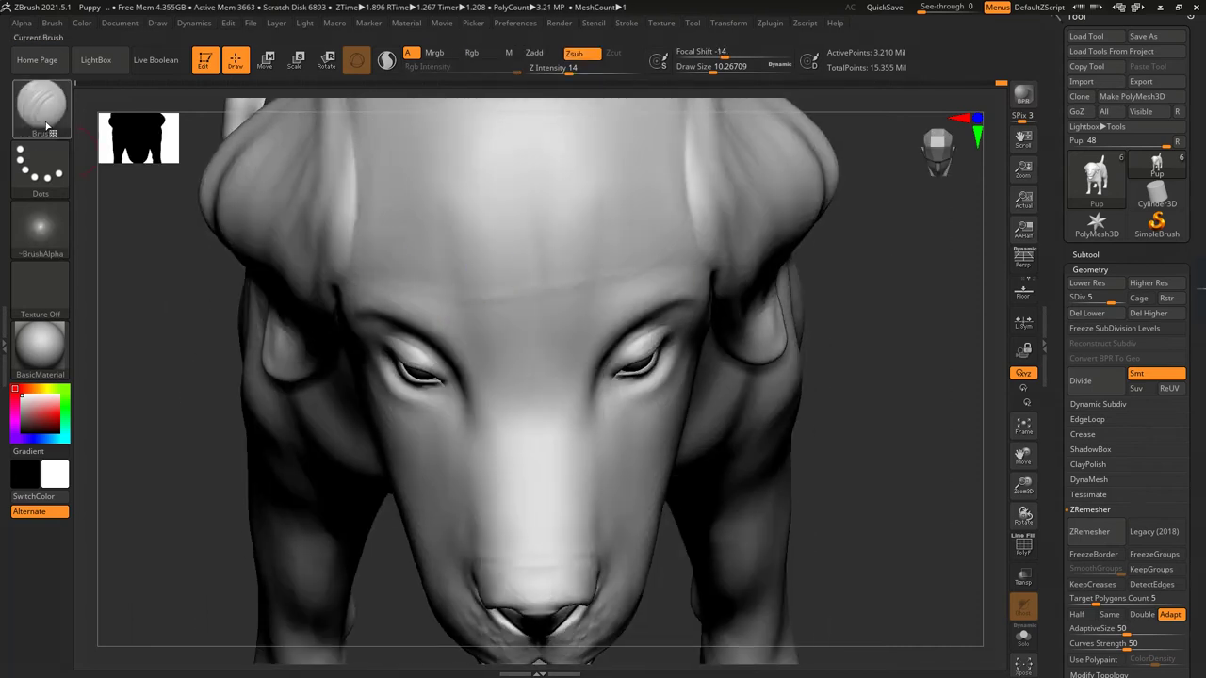
{"action": "key", "text": "b"}
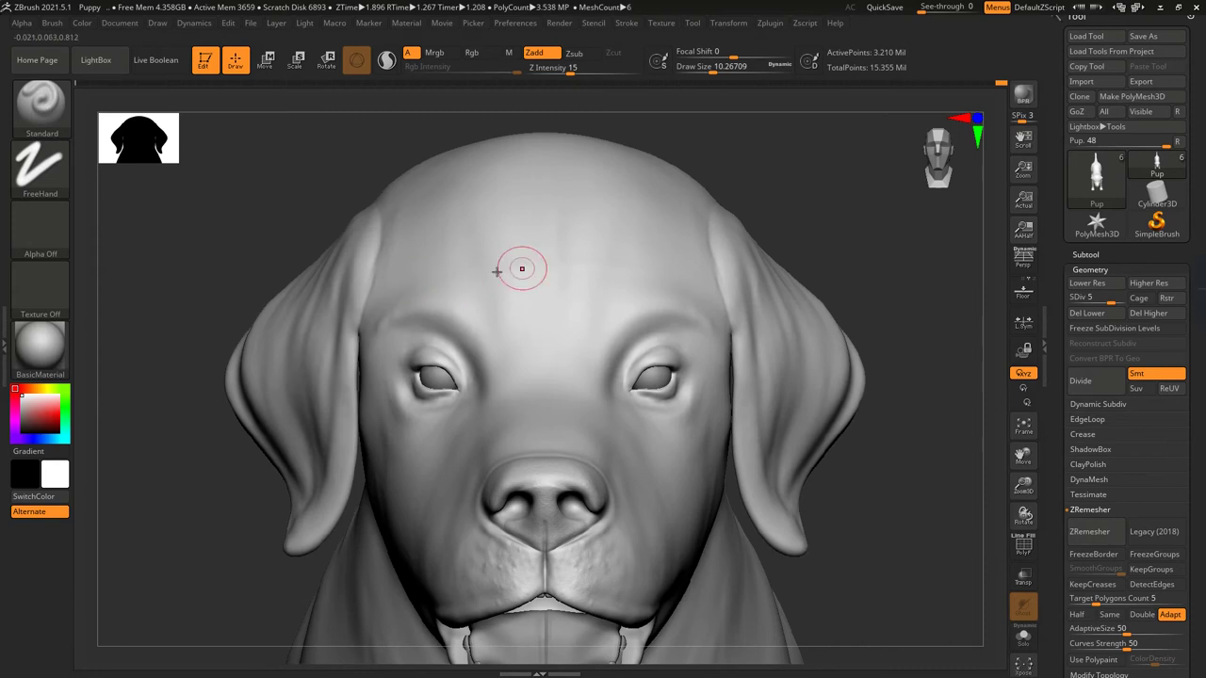
{"action": "key", "text": "shift"}
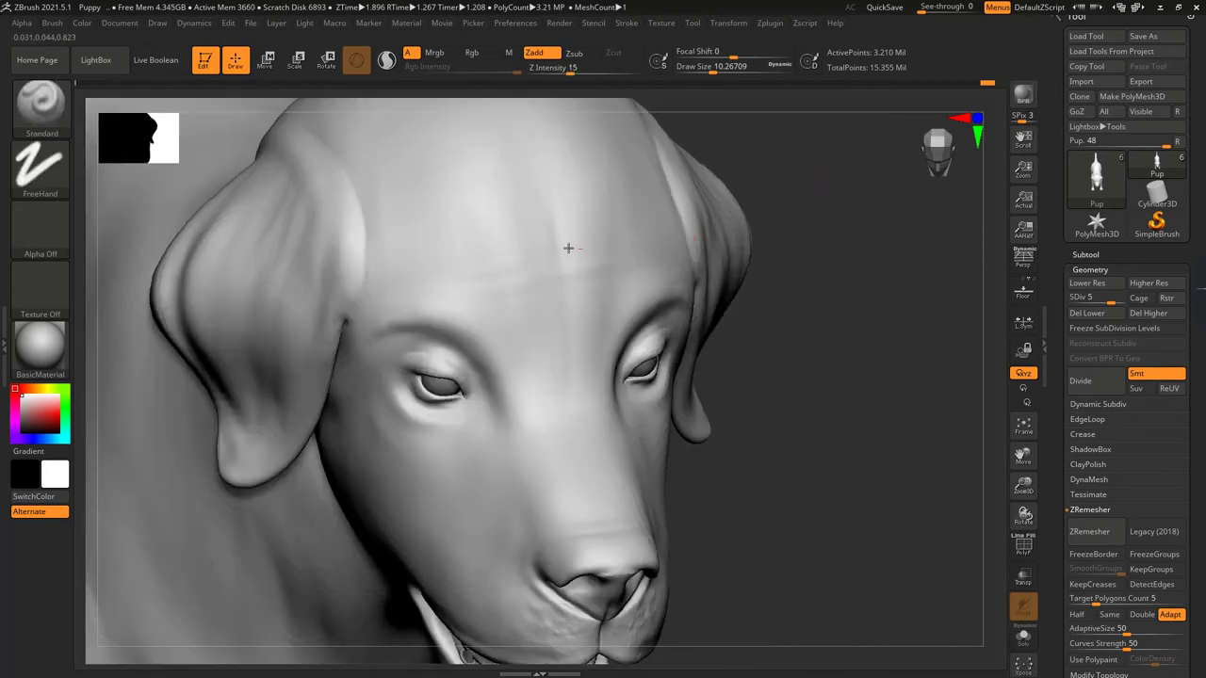
{"action": "key", "text": "shift"}
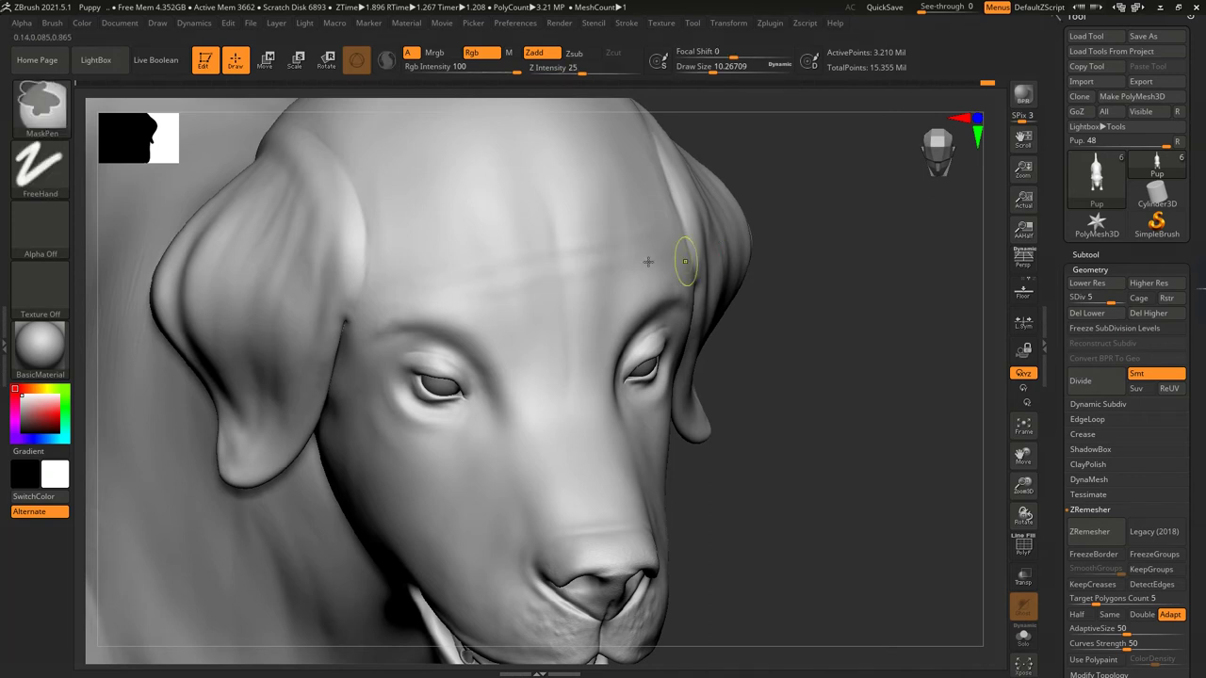
{"action": "mouse_move", "coordinate": [791, 282]}
{"action": "left_mouse_down"}
{"action": "mouse_move", "coordinate": [775, 302]}
{"action": "mouse_move", "coordinate": [824, 235]}
{"action": "left_mouse_up"}
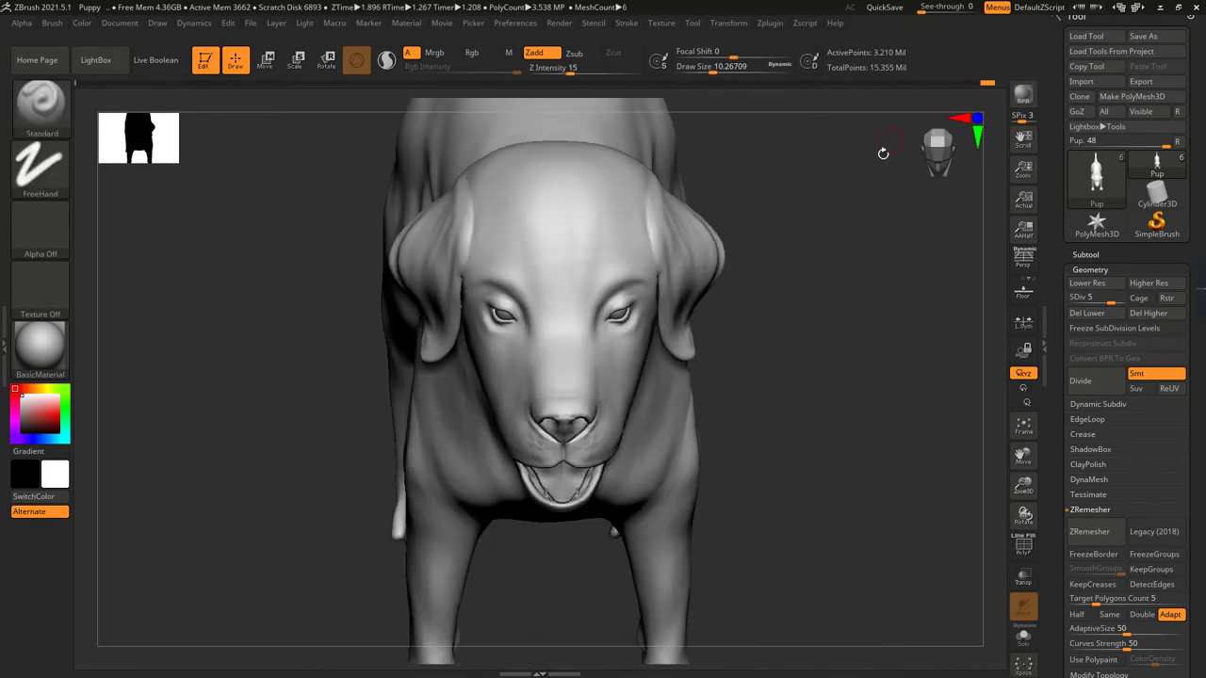
{"action": "key", "text": "shift"}
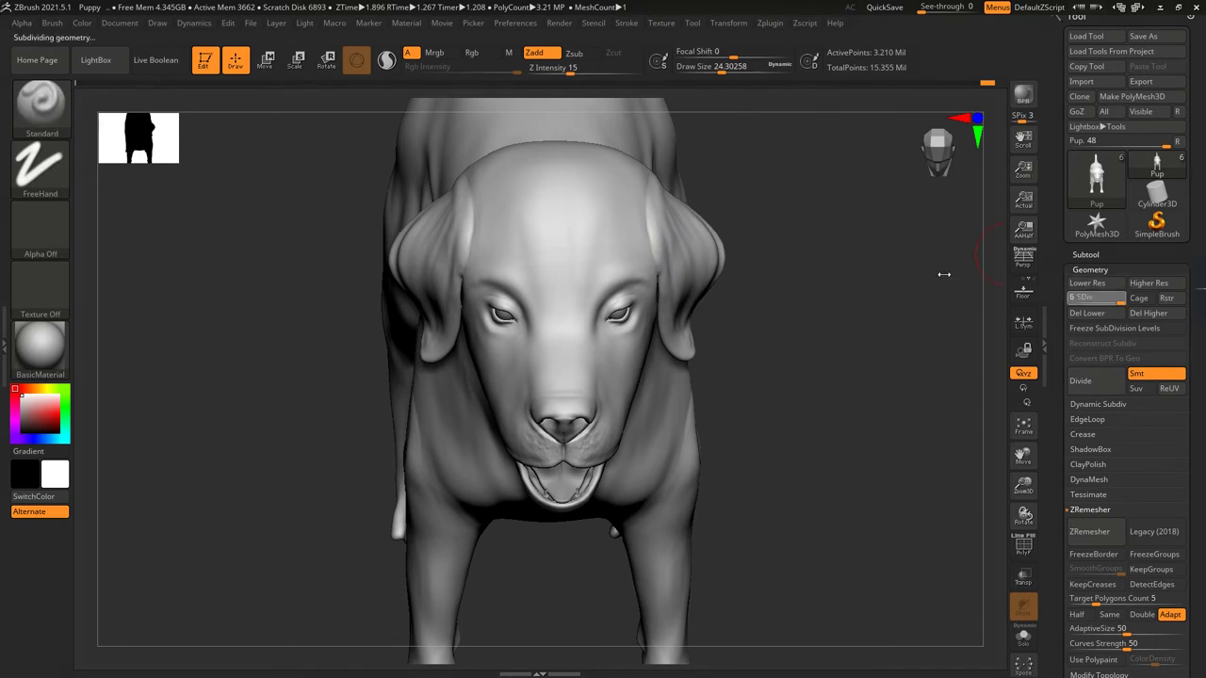
- Subdivide the puppy to SDiv 6 and select the DamStandard carving brush
{"action": "key", "text": "d"}
{"action": "left_click_drag", "start_coordinate": [840, 332], "coordinate": [699, 364]}
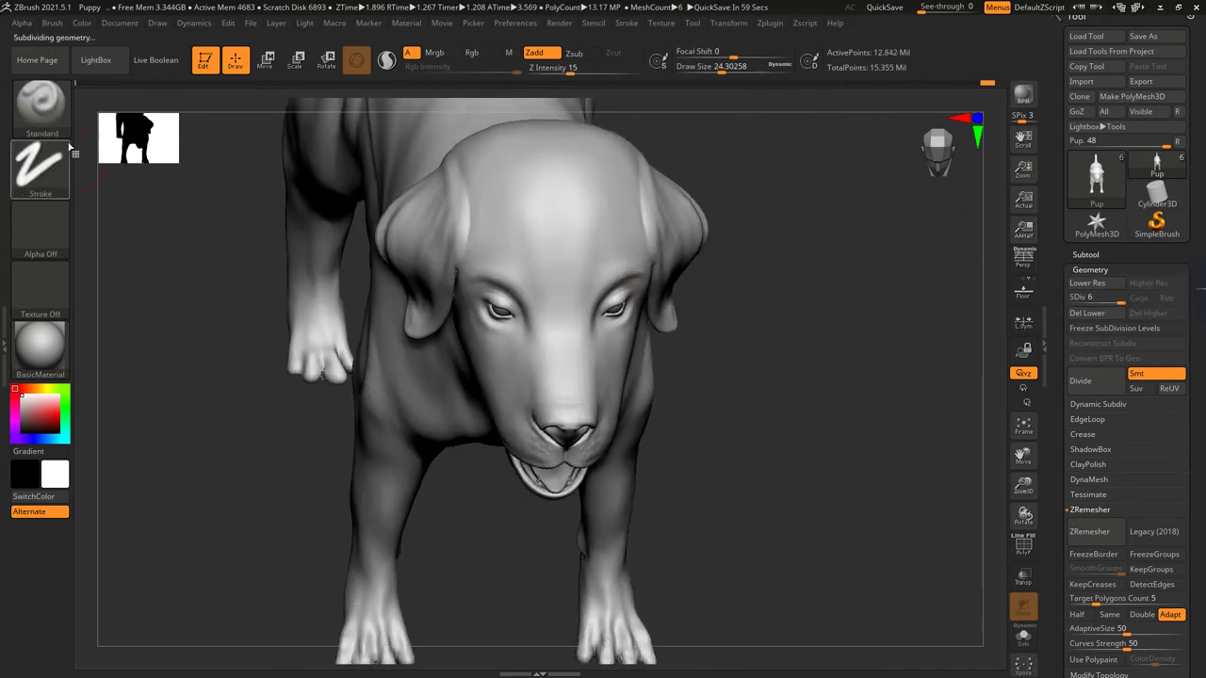
{"action": "key", "text": "b"}
{"action": "key", "text": "d"}
{"action": "key", "text": "s"}
{"action": "left_click_drag", "start_coordinate": [827, 375], "coordinate": [532, 232]}
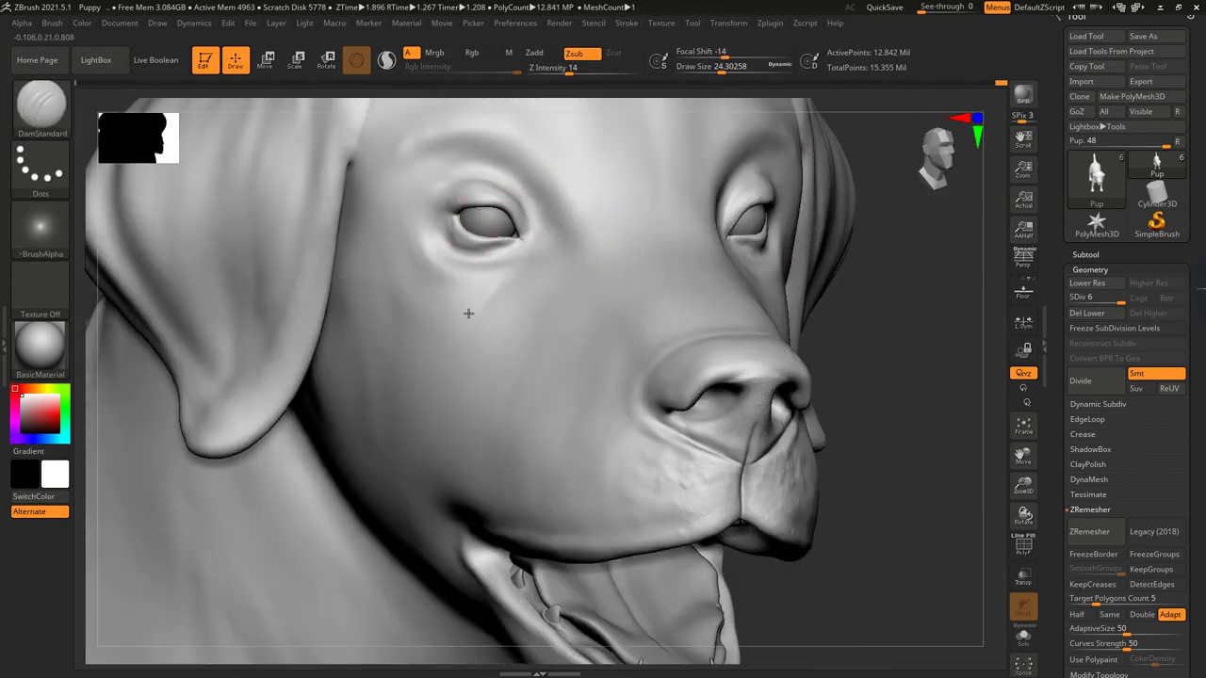
- Carve fine creases around the eyes, muzzle and neck from front, three-quarter and side views
{"action": "mouse_move", "coordinate": [550, 329]}
{"action": "right_mouse_down", "text": "shift"}
{"action": "mouse_move", "coordinate": [611, 306]}
{"action": "mouse_move", "coordinate": [614, 264]}
{"action": "mouse_move", "coordinate": [593, 273]}
{"action": "mouse_move", "coordinate": [882, 304]}
{"action": "mouse_move", "coordinate": [487, 466]}
{"action": "mouse_move", "coordinate": [421, 354]}
{"action": "mouse_move", "coordinate": [726, 377]}
{"action": "mouse_move", "coordinate": [804, 368]}
{"action": "mouse_move", "coordinate": [624, 420]}
{"action": "mouse_move", "coordinate": [481, 301]}
{"action": "right_mouse_up", "text": "shift"}
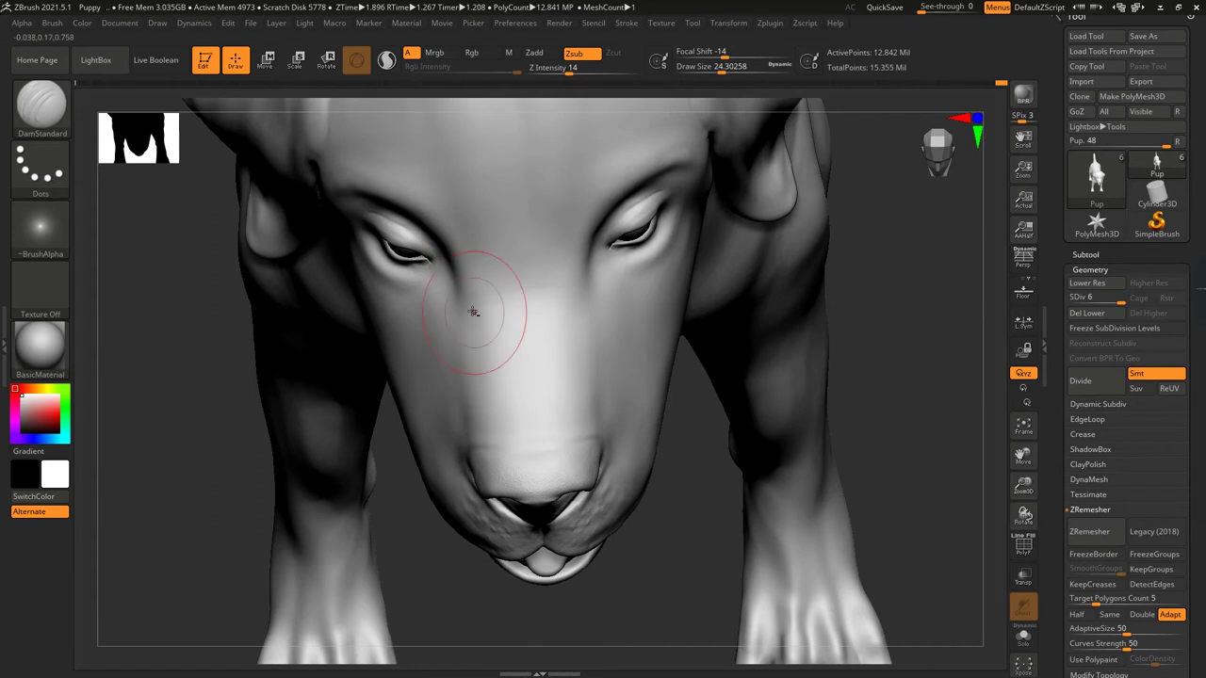
{"action": "right_click_drag", "start_coordinate": [585, 373], "coordinate": [548, 339], "text": "shift"}
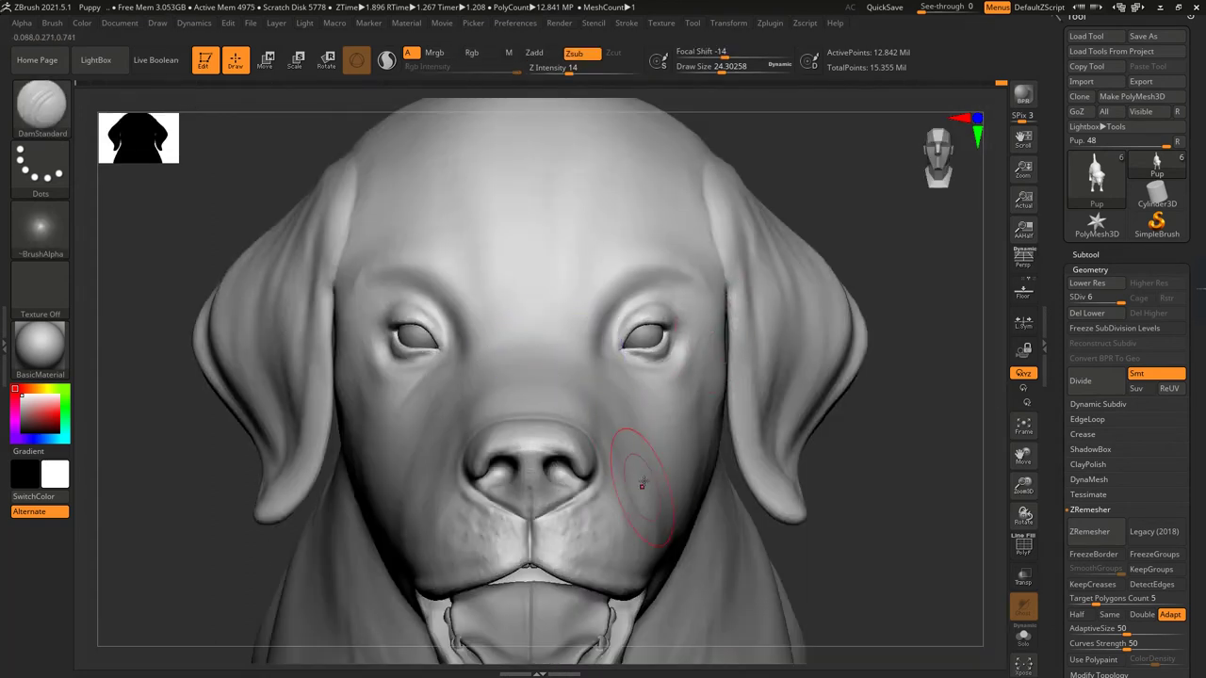
{"action": "mouse_move", "coordinate": [640, 484]}
{"action": "right_mouse_down"}
{"action": "mouse_move", "coordinate": [726, 358]}
{"action": "mouse_move", "coordinate": [606, 404]}
{"action": "right_mouse_up"}
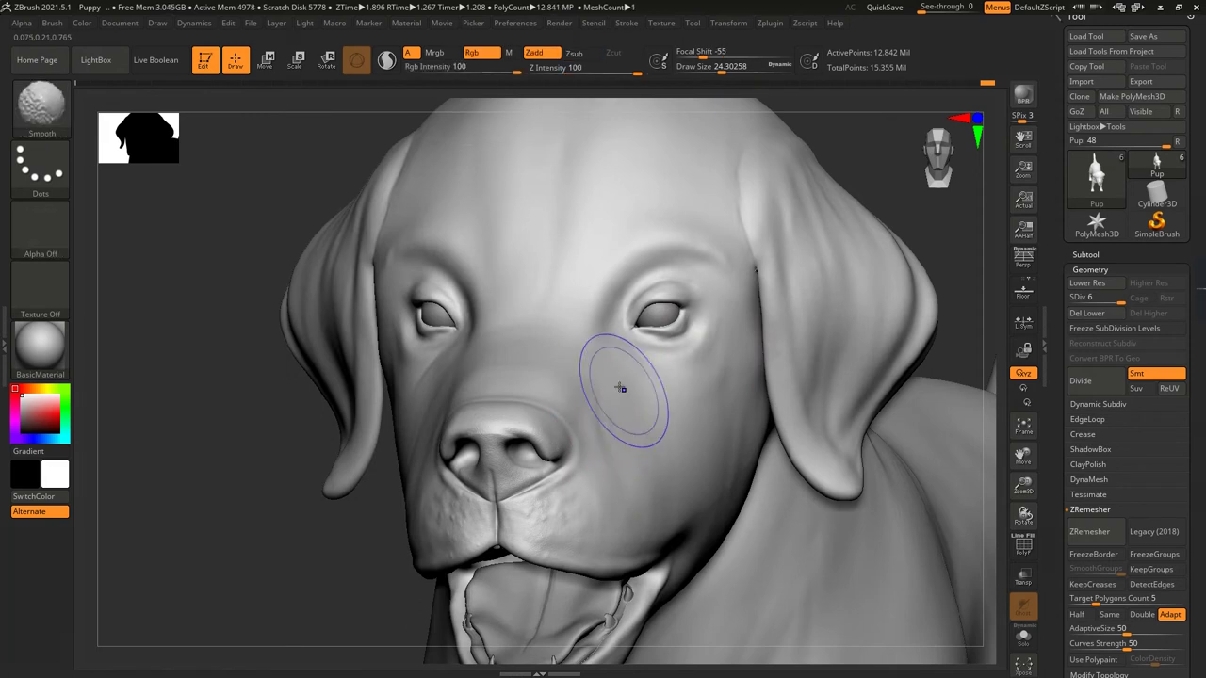
{"action": "mouse_move", "coordinate": [655, 463]}
{"action": "right_mouse_down", "text": "shift"}
{"action": "mouse_move", "coordinate": [488, 500]}
{"action": "mouse_move", "coordinate": [530, 331]}
{"action": "right_mouse_up", "text": "shift"}
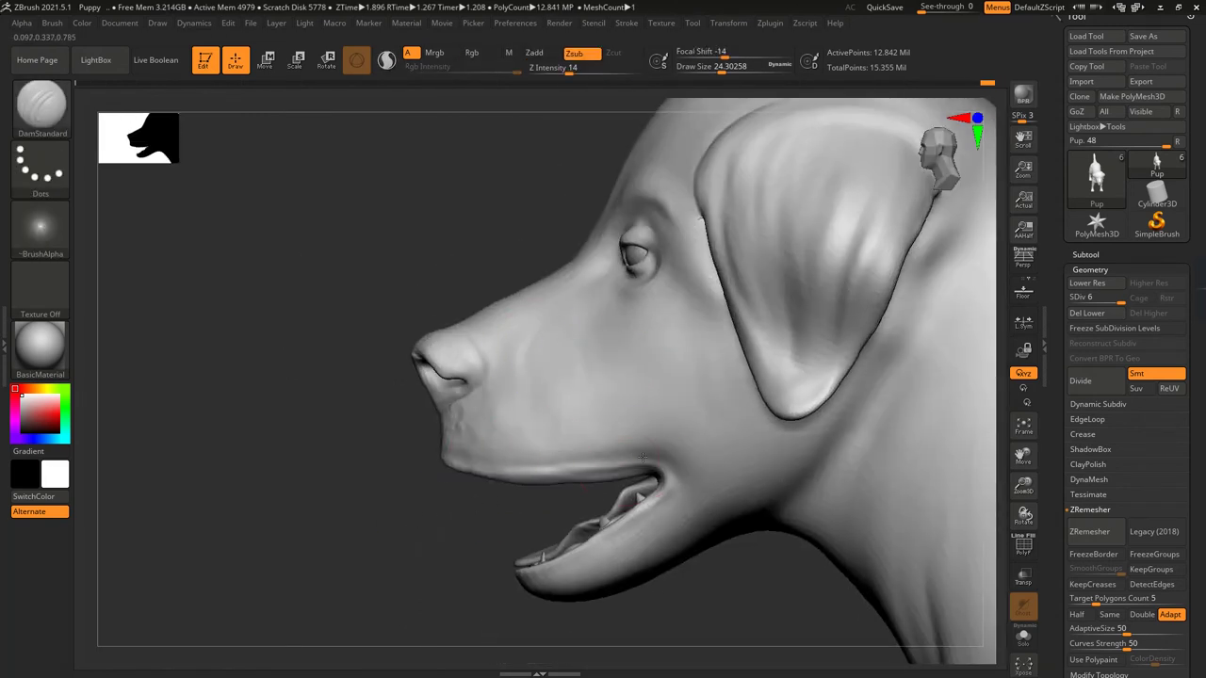
{"action": "right_click_drag", "start_coordinate": [582, 481], "coordinate": [463, 452]}
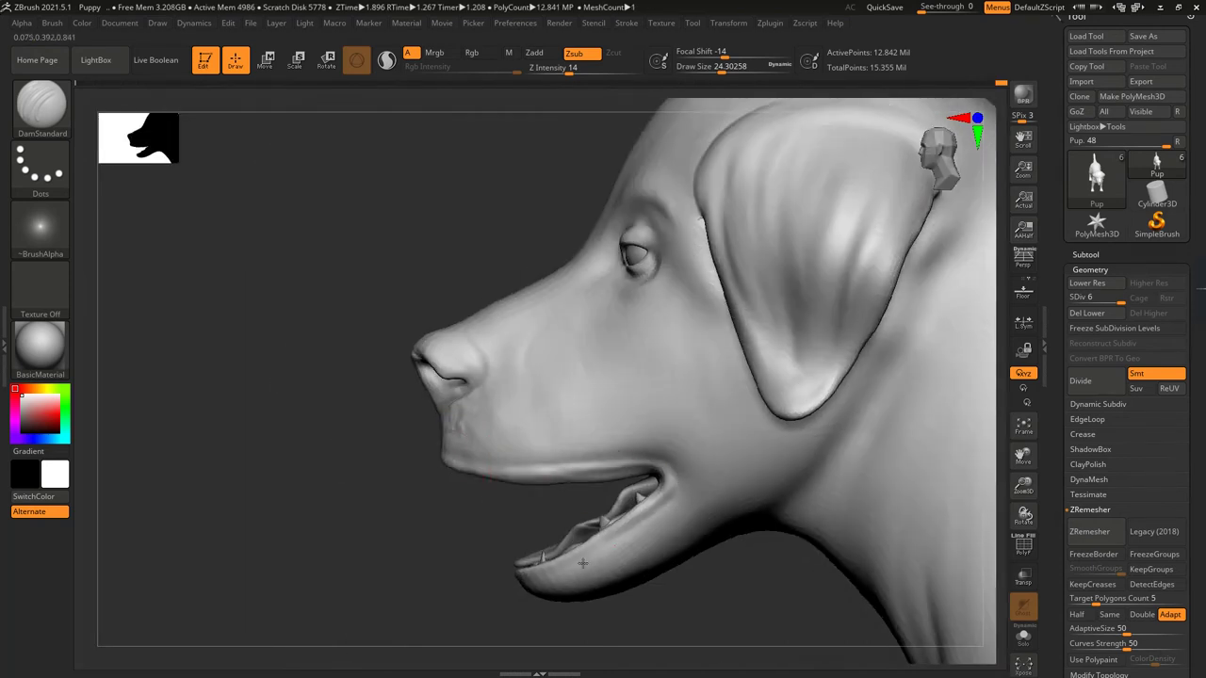
{"action": "right_click_drag", "start_coordinate": [478, 603], "coordinate": [480, 544], "text": "alt"}
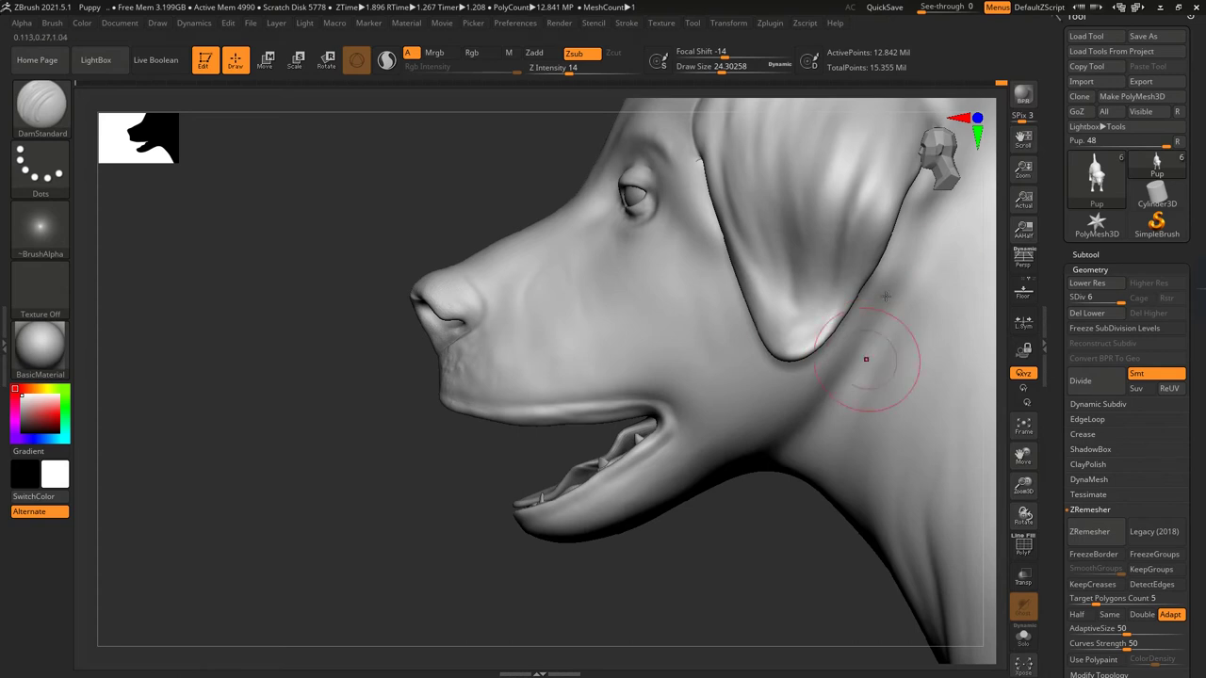
{"action": "right_click_drag", "start_coordinate": [786, 467], "coordinate": [853, 346]}
- Smooth the neck and jaw, then shrink the brush to about 7.8 near the eye
{"action": "key", "text": "shift"}
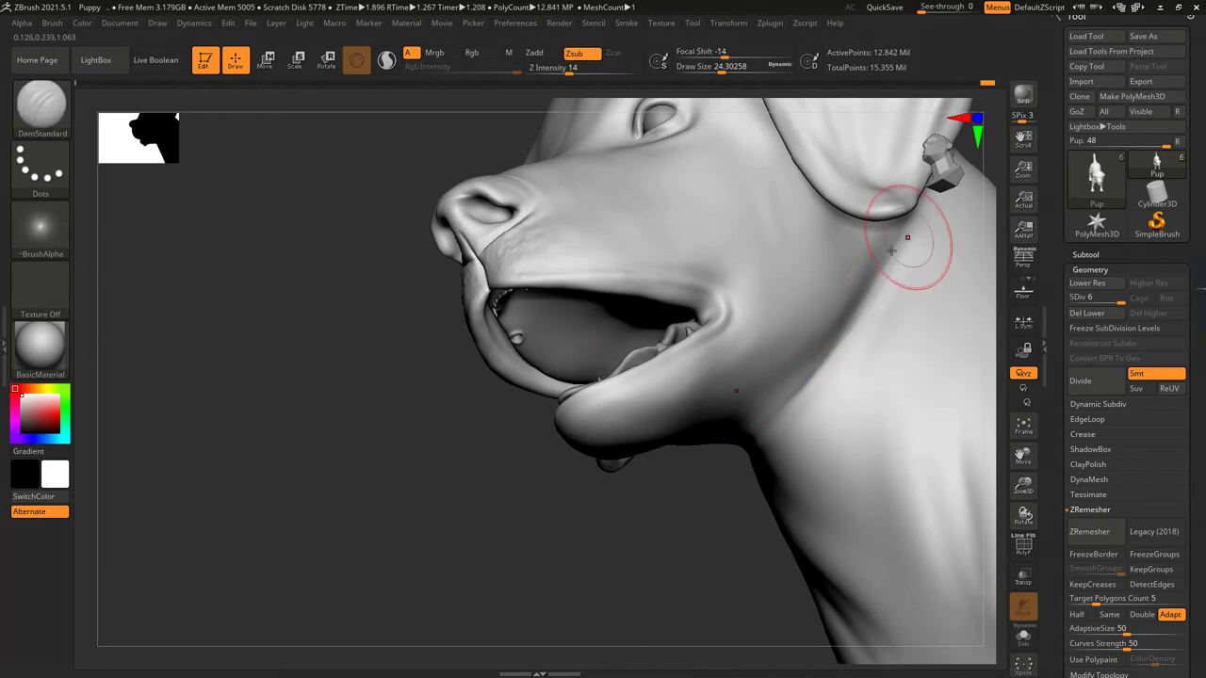
{"action": "right_click_drag", "start_coordinate": [910, 242], "coordinate": [787, 254]}
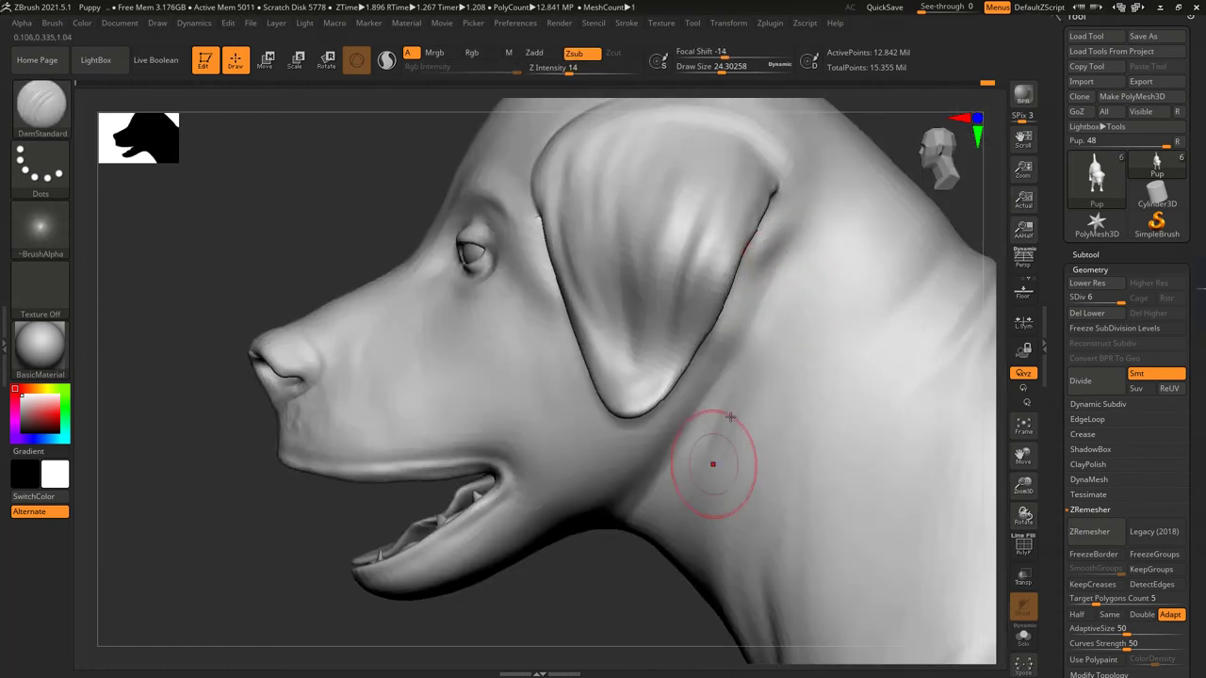
{"action": "mouse_move", "coordinate": [526, 468]}
{"action": "right_mouse_down", "text": "alt"}
{"action": "mouse_move", "coordinate": [403, 336]}
{"action": "mouse_move", "coordinate": [587, 94]}
{"action": "right_mouse_up", "text": "alt"}
{"action": "left_click_drag", "start_coordinate": [716, 67], "coordinate": [708, 67]}
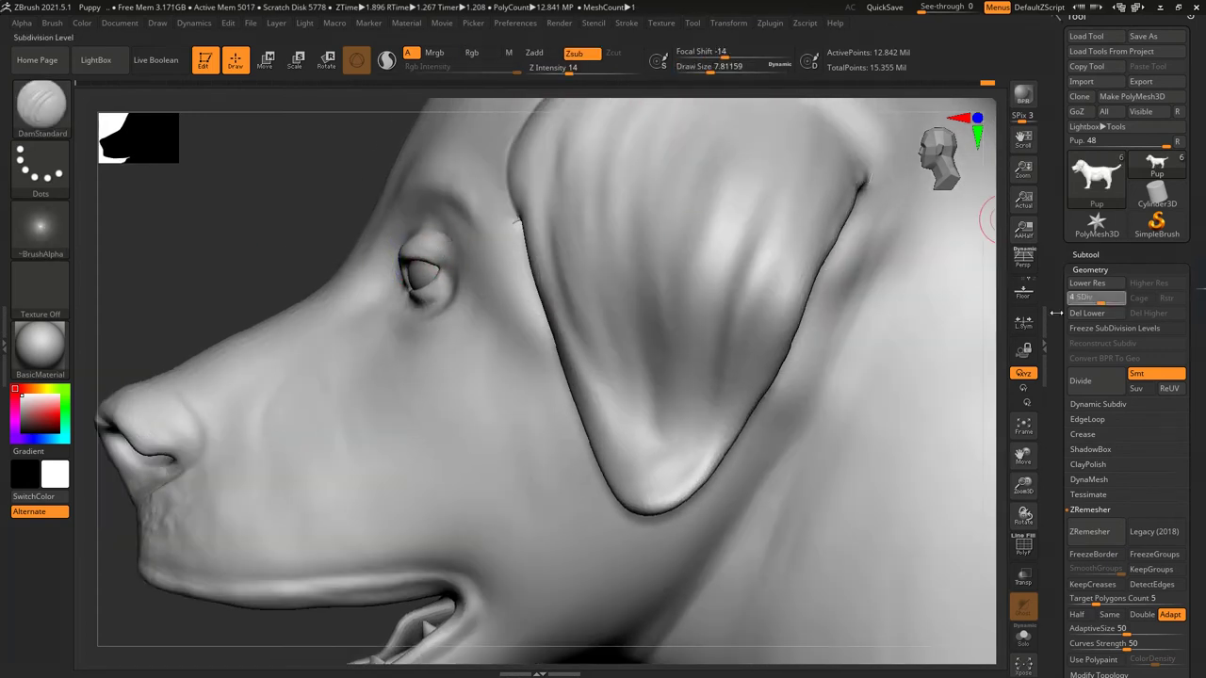
- Reshape the eyelids with Move Topological at Draw Size about 10, then view the head front-on
{"action": "key", "text": "m"}
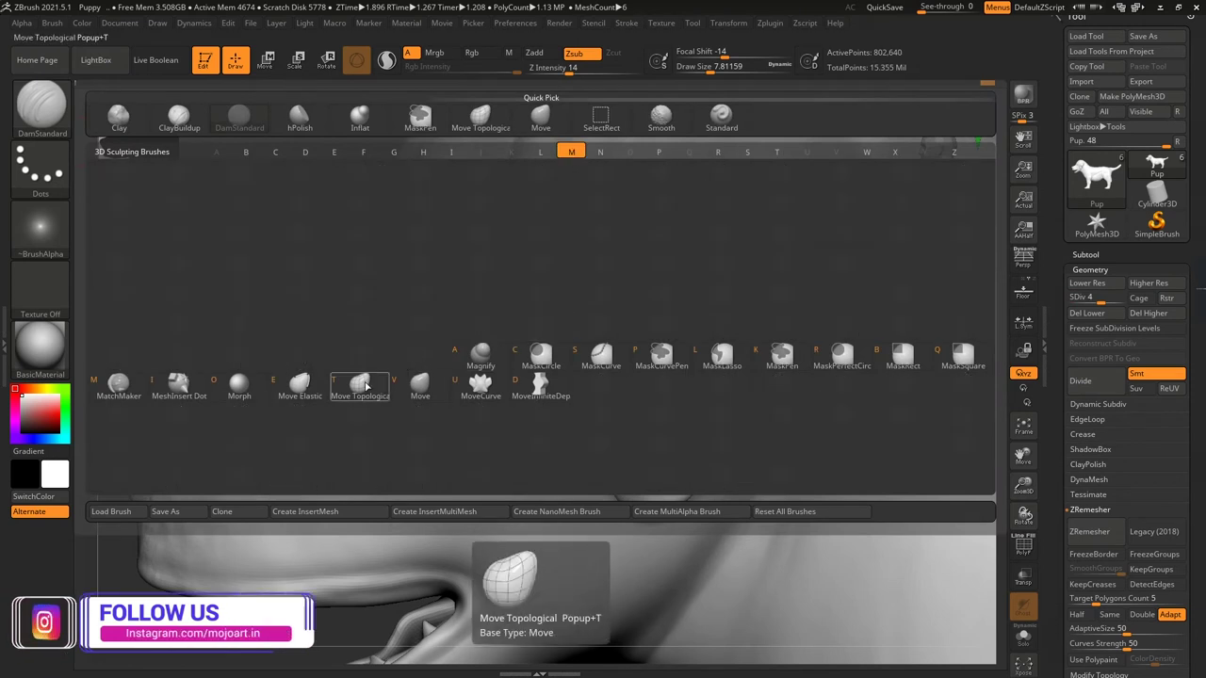
{"action": "key", "text": "t"}
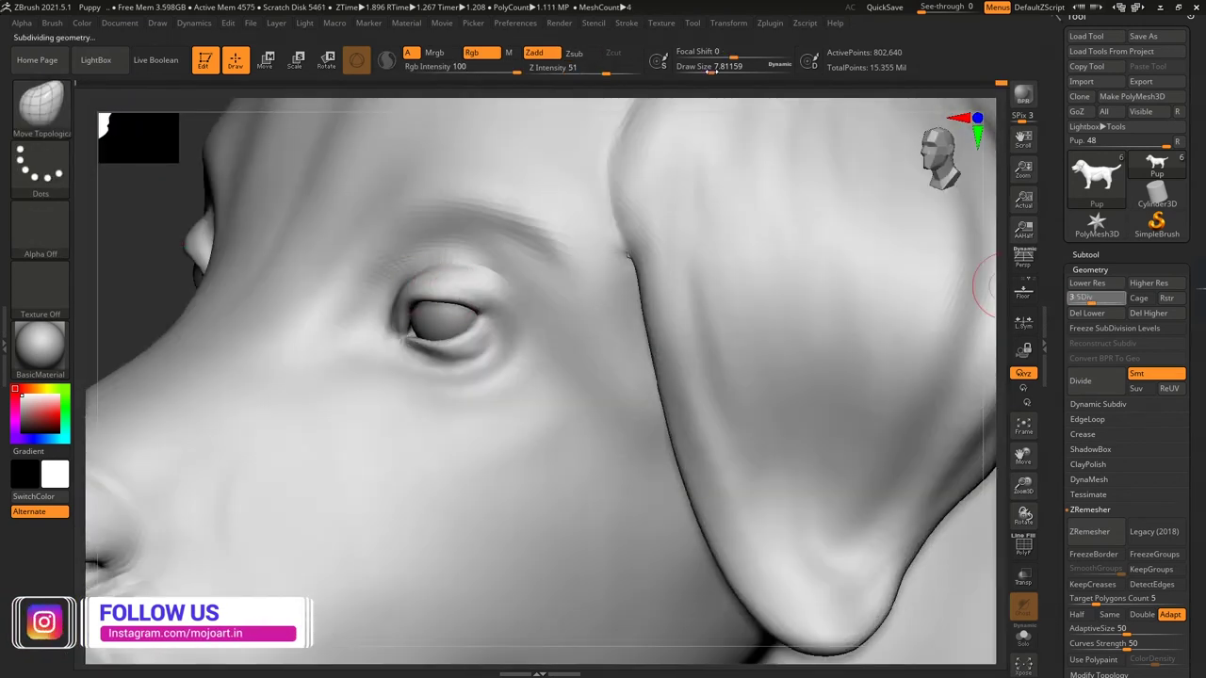
{"action": "left_click_drag", "start_coordinate": [712, 71], "coordinate": [728, 71]}
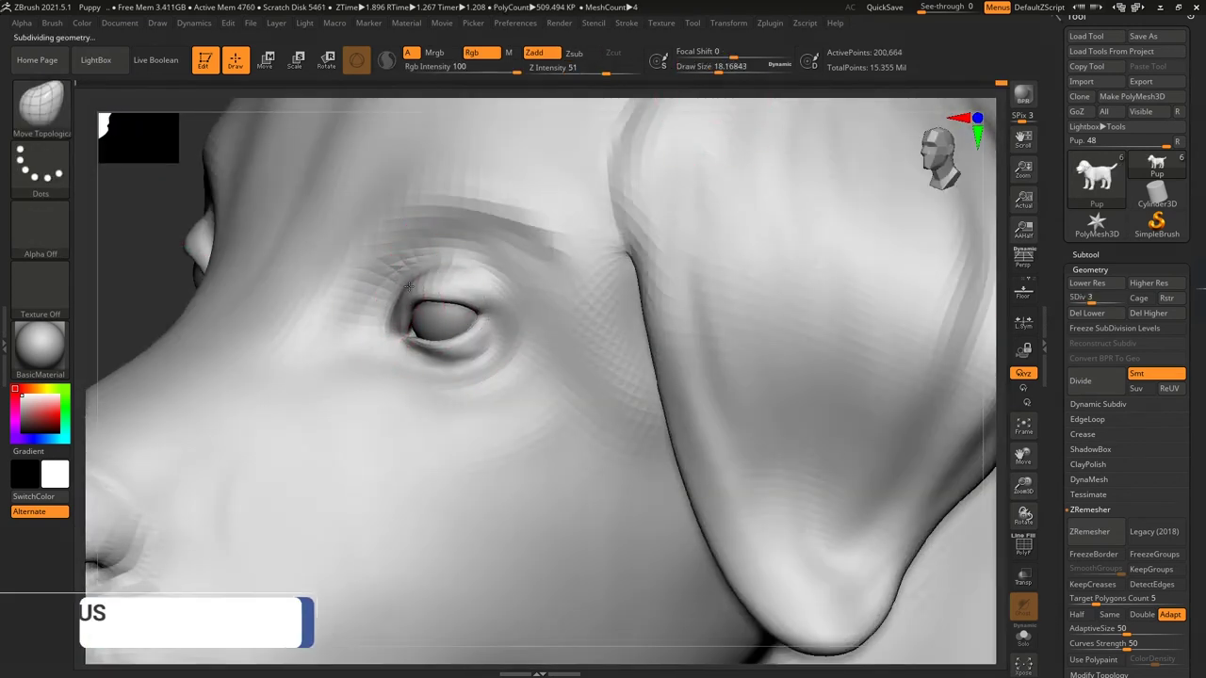
{"action": "right_click_drag", "start_coordinate": [192, 335], "coordinate": [396, 302]}
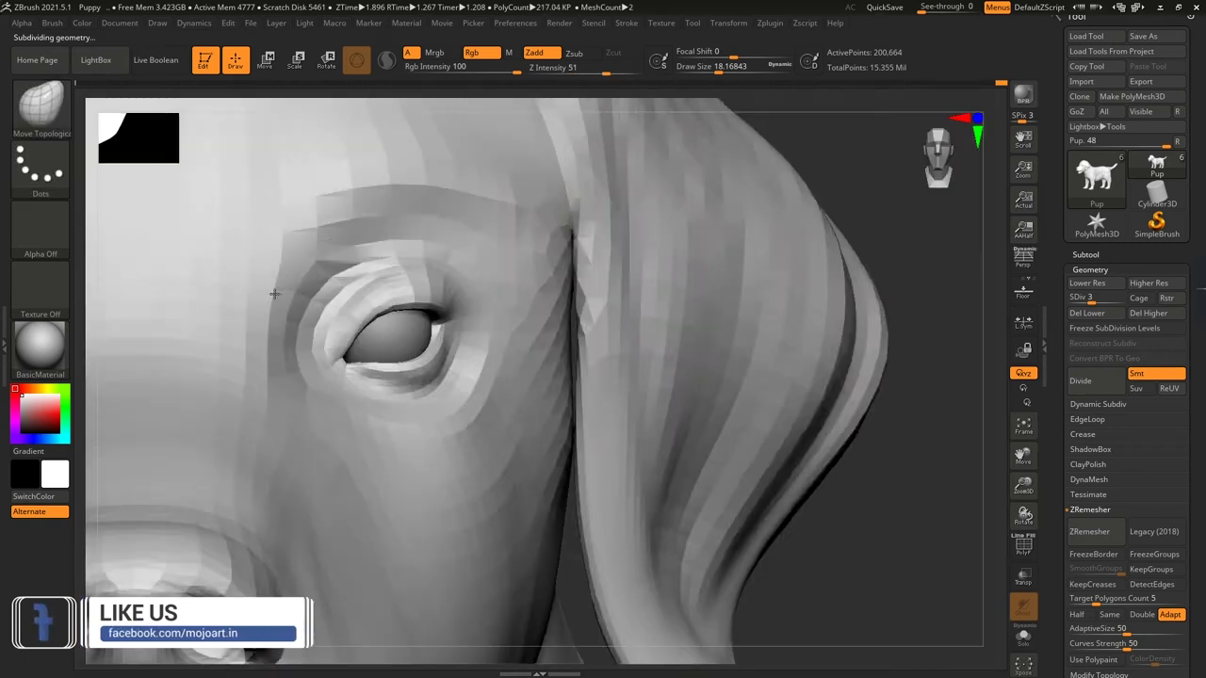
{"action": "left_click_drag", "start_coordinate": [713, 67], "coordinate": [703, 68]}
{"action": "right_click_drag", "start_coordinate": [823, 178], "coordinate": [370, 373]}
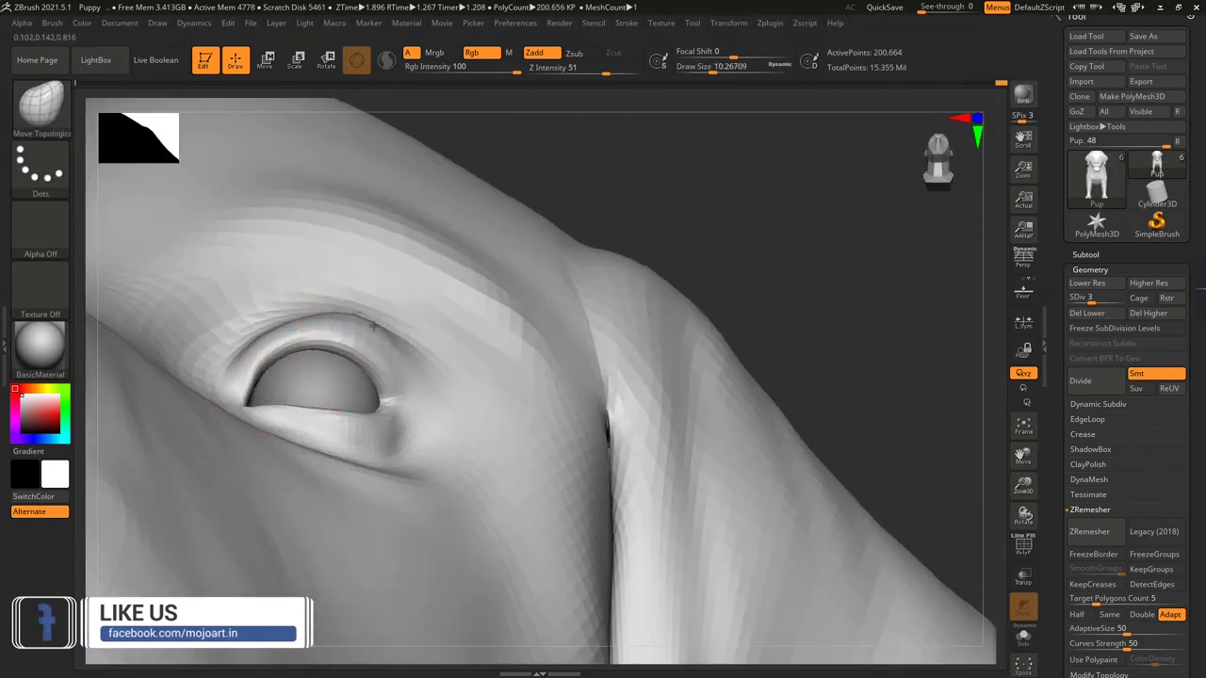
{"action": "right_click_drag", "start_coordinate": [374, 325], "coordinate": [292, 372]}
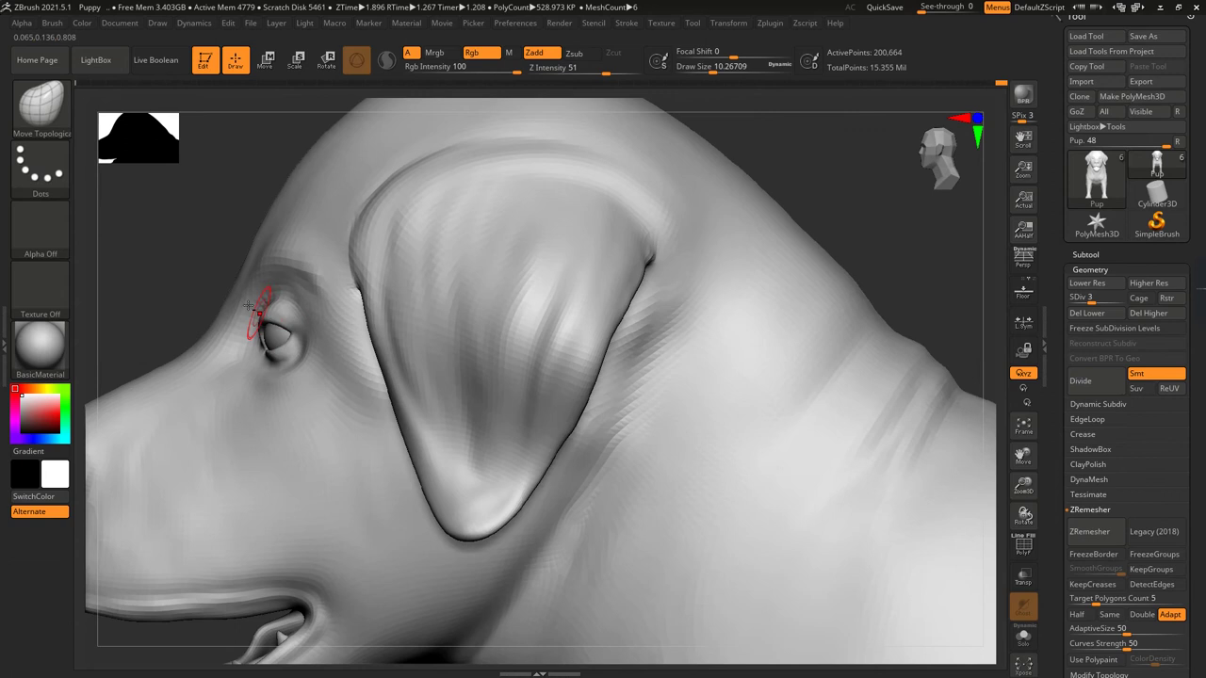
{"action": "right_click_drag", "start_coordinate": [253, 306], "coordinate": [320, 316], "text": "alt"}
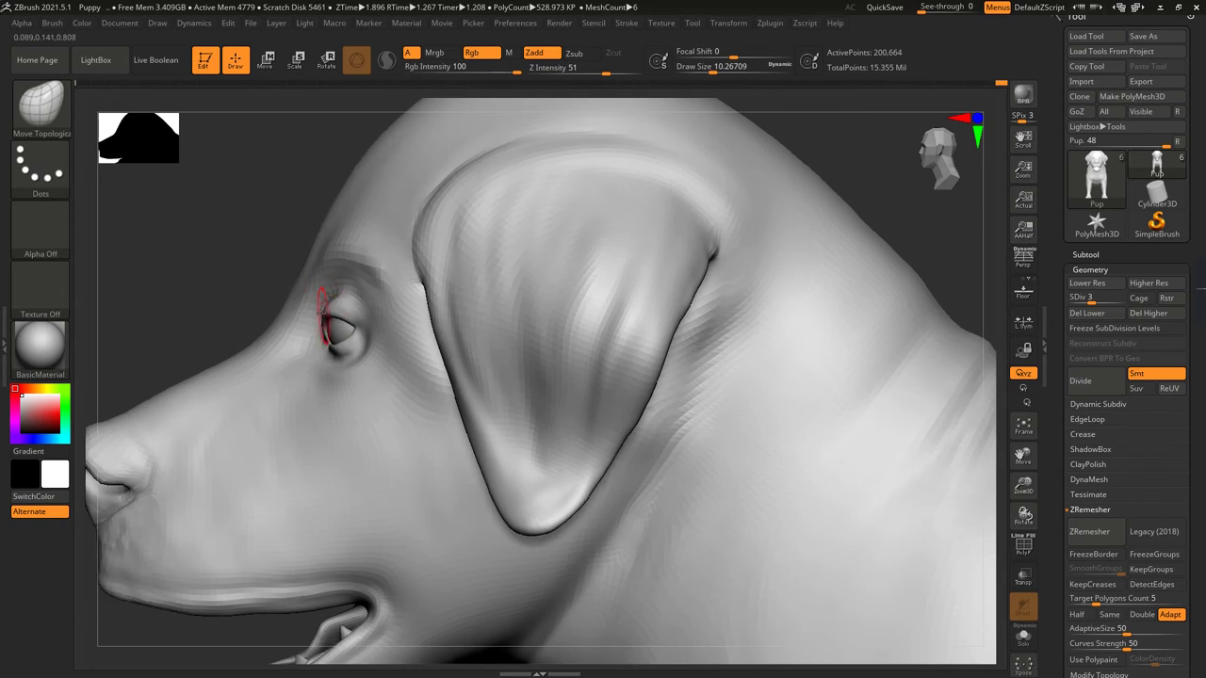
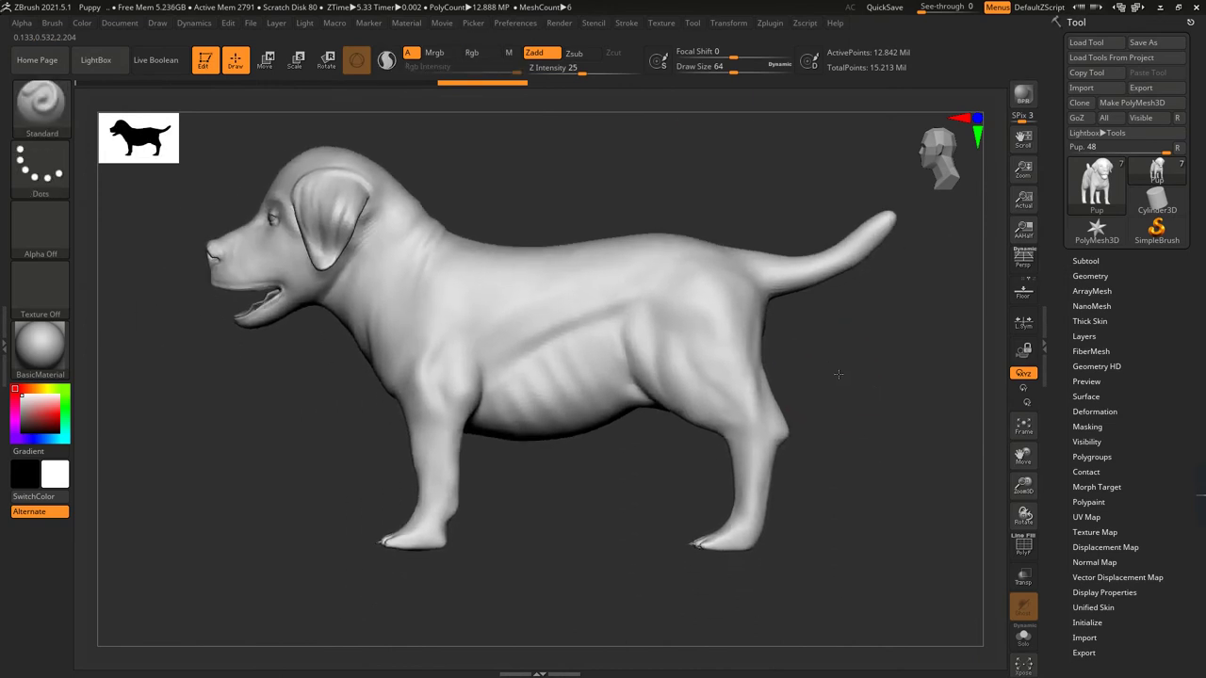
- Build the low-res TPose1_Pup posing mesh with Transpose Master's TPoseMesh
{"action": "left_click", "coordinate": [728, 23]}
{"action": "left_click", "coordinate": [812, 273]}
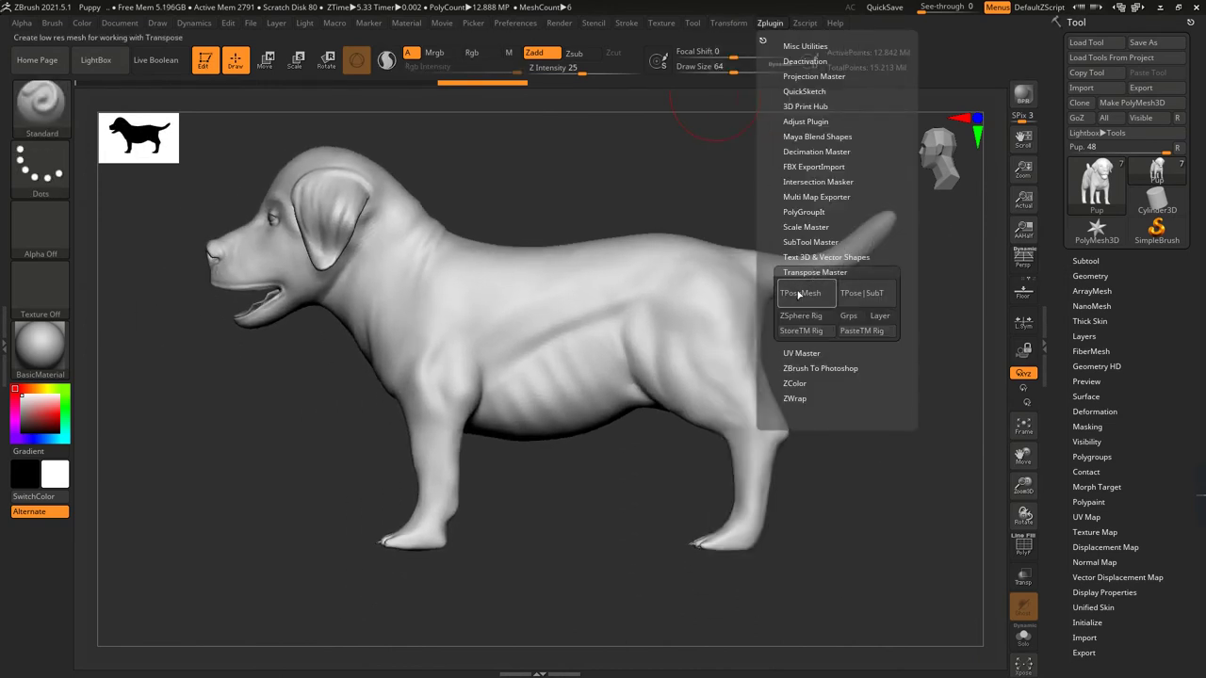
{"action": "left_click", "coordinate": [799, 293]}
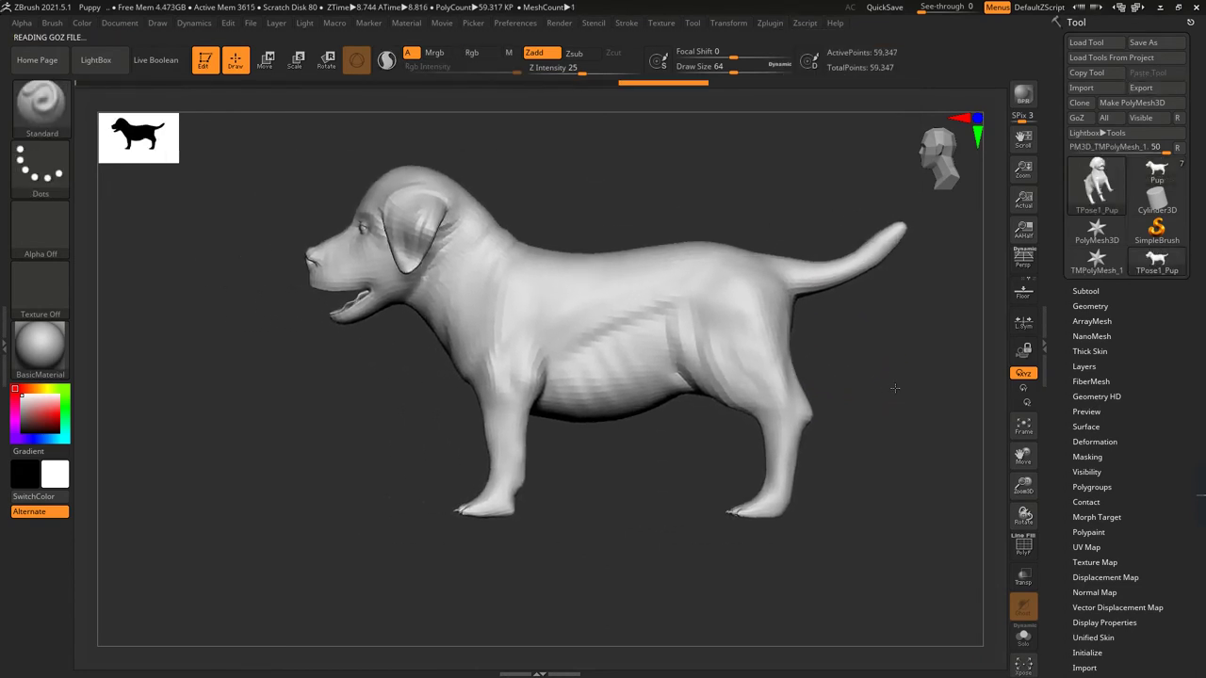
- Mask off the body and rotate the hind leg up and forward
{"action": "left_click", "coordinate": [726, 480], "text": "ctrl"}
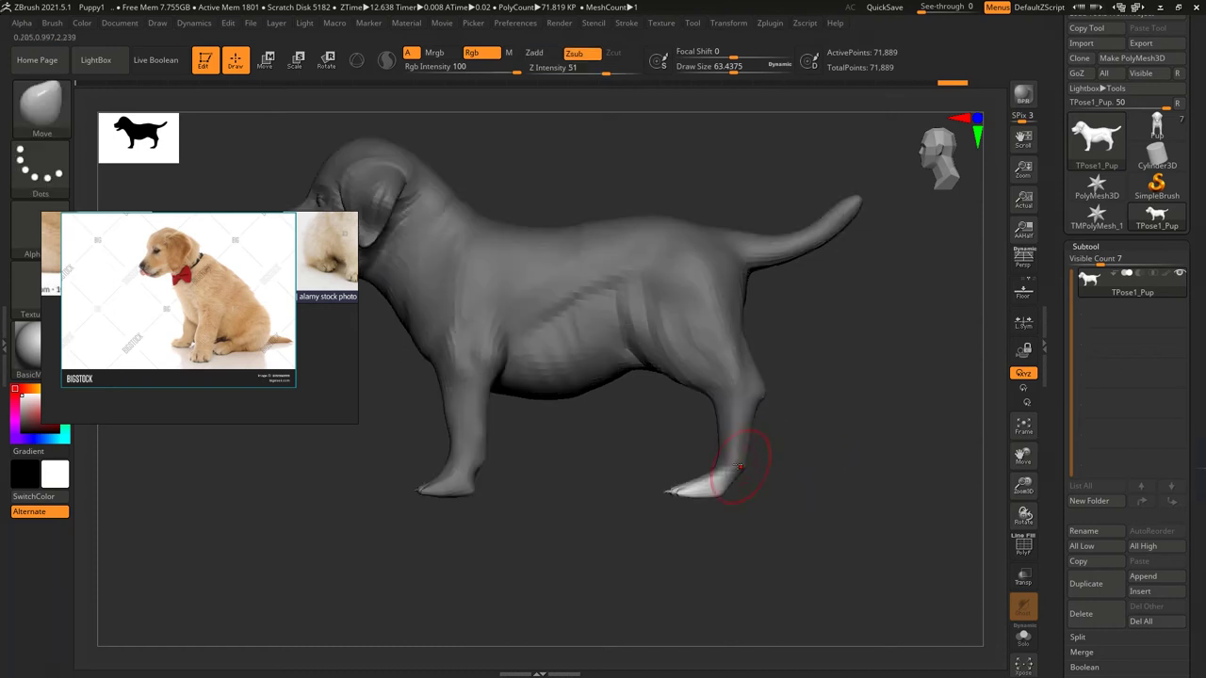
{"action": "left_click", "coordinate": [673, 498], "text": "ctrl"}
{"action": "left_click_drag", "start_coordinate": [644, 533], "coordinate": [788, 402], "text": "ctrl"}
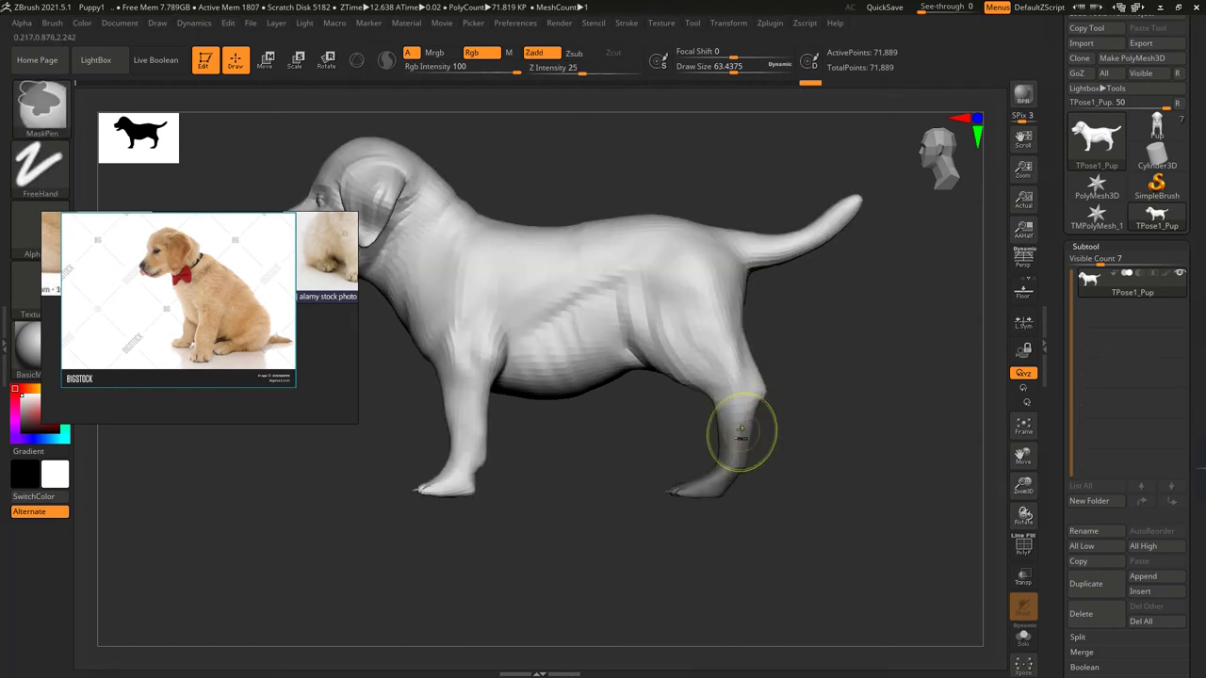
{"action": "left_click", "coordinate": [326, 60]}
{"action": "key", "text": "ctrl+i"}
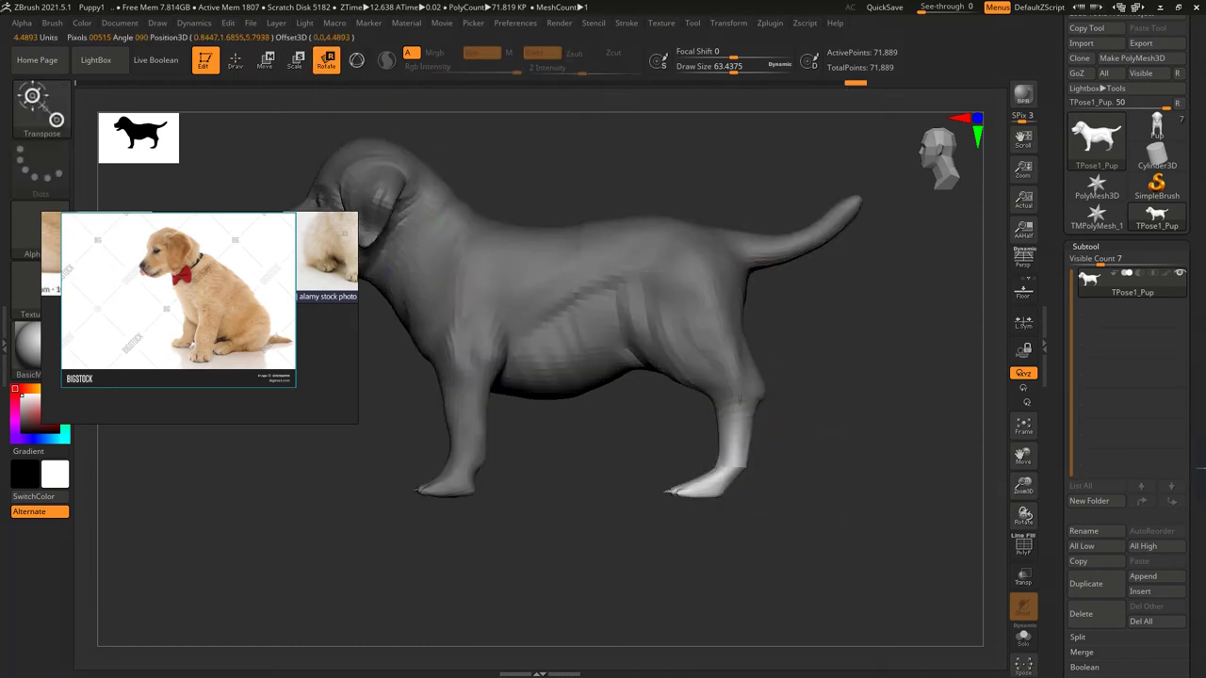
{"action": "left_click_drag", "start_coordinate": [703, 496], "coordinate": [664, 459]}
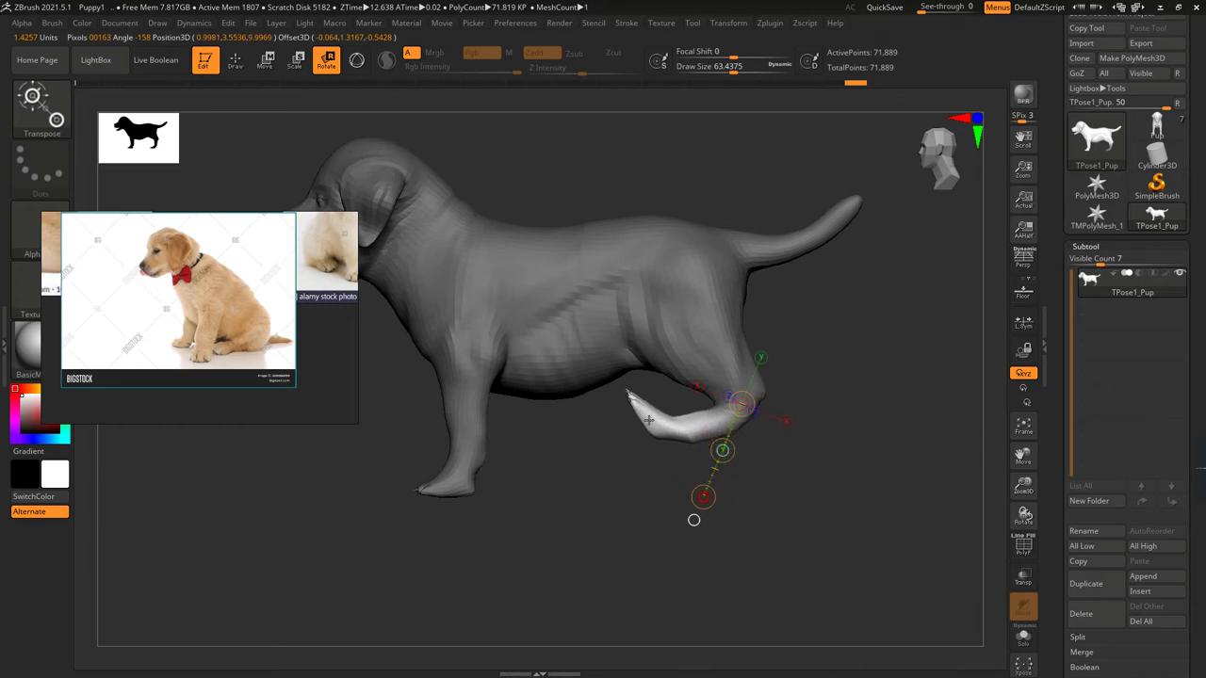
- Isolate the hind paw and rotate it into place
{"action": "scroll", "coordinate": [660, 433], "scroll_direction": "up", "scroll_amount": 3}
{"action": "left_click_drag", "start_coordinate": [588, 482], "coordinate": [674, 357], "text": "ctrl"}
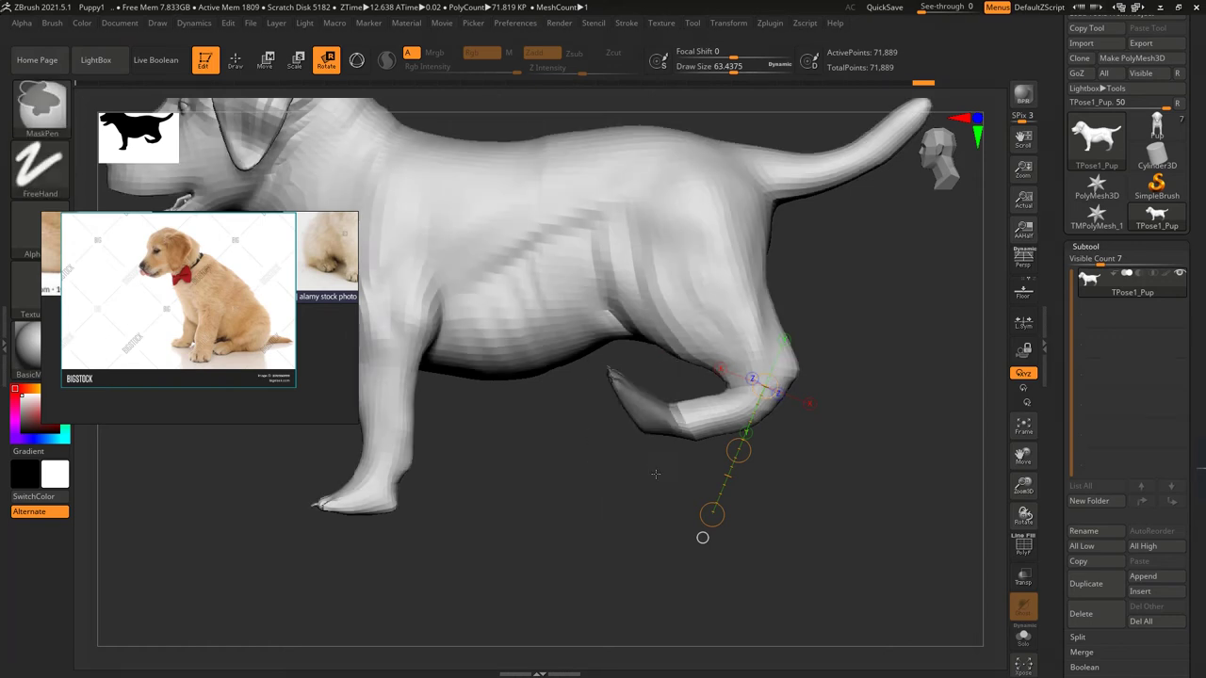
{"action": "left_click", "coordinate": [697, 452], "text": "ctrl"}
{"action": "left_click_drag", "start_coordinate": [738, 411], "coordinate": [612, 434]}
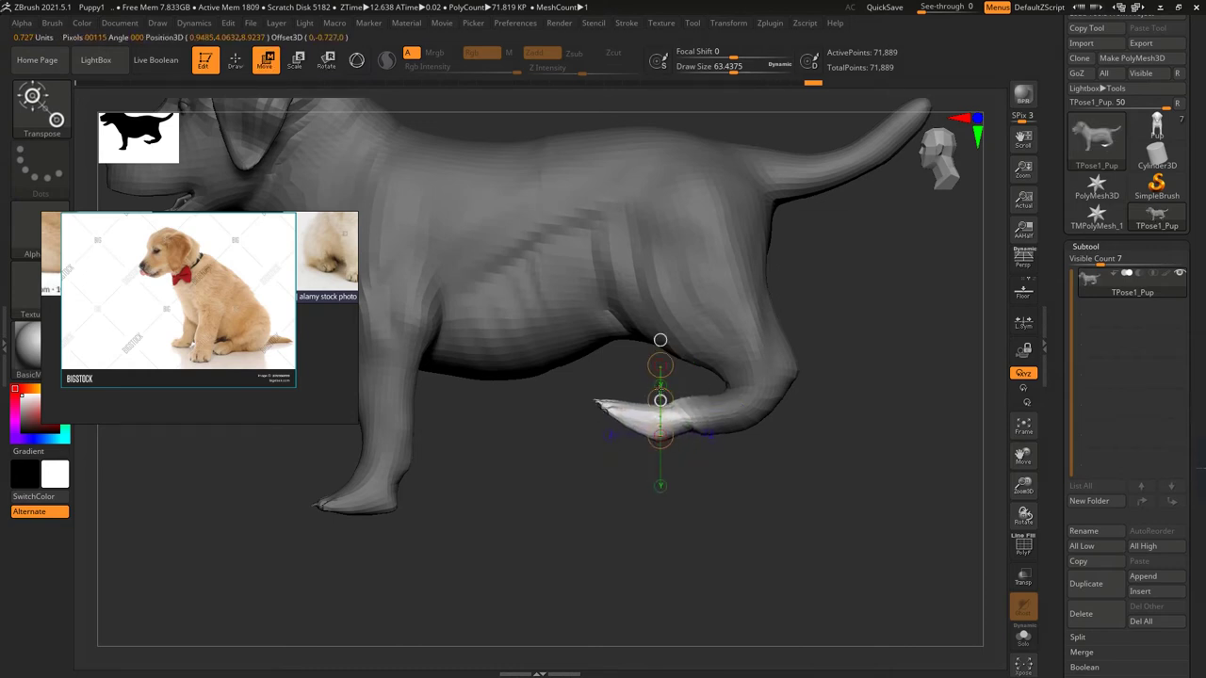
- Free the hindquarters and swing them and the tail down toward sitting
{"action": "key", "text": "q"}
{"action": "key", "text": "ctrl+shift+a"}
{"action": "key", "text": "f"}
{"action": "left_click_drag", "start_coordinate": [496, 541], "coordinate": [723, 221], "text": "ctrl"}
{"action": "left_click_drag", "start_coordinate": [842, 172], "coordinate": [481, 548], "text": "ctrl"}
{"action": "left_click", "coordinate": [511, 364], "text": "ctrl"}
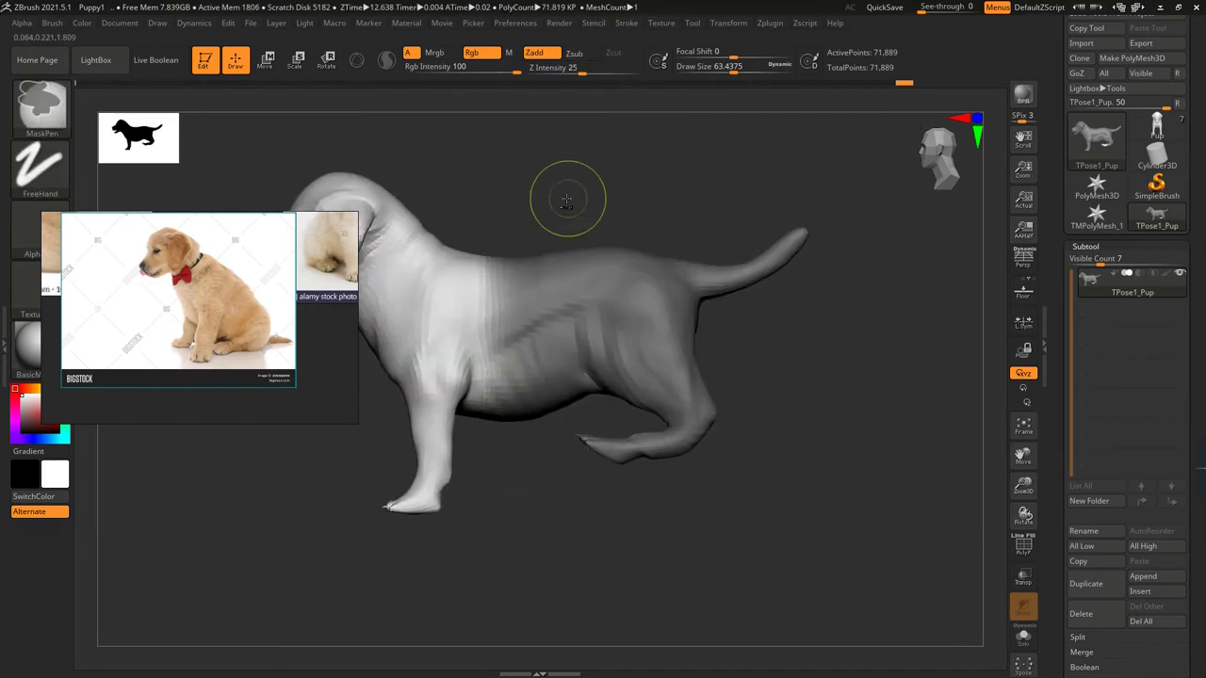
{"action": "left_click", "coordinate": [566, 200], "text": "ctrl"}
{"action": "left_click", "coordinate": [329, 64]}
{"action": "left_click_drag", "start_coordinate": [618, 388], "coordinate": [640, 527]}
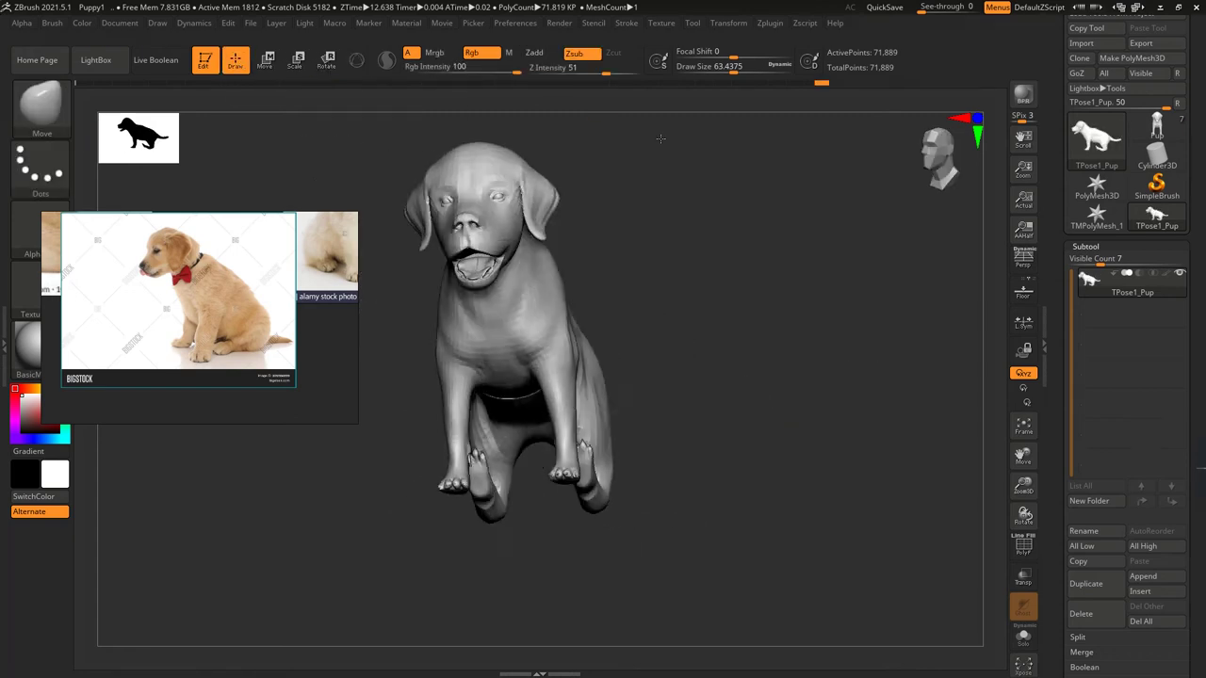
{"action": "left_click_drag", "start_coordinate": [660, 138], "coordinate": [700, 188], "text": "shift"}
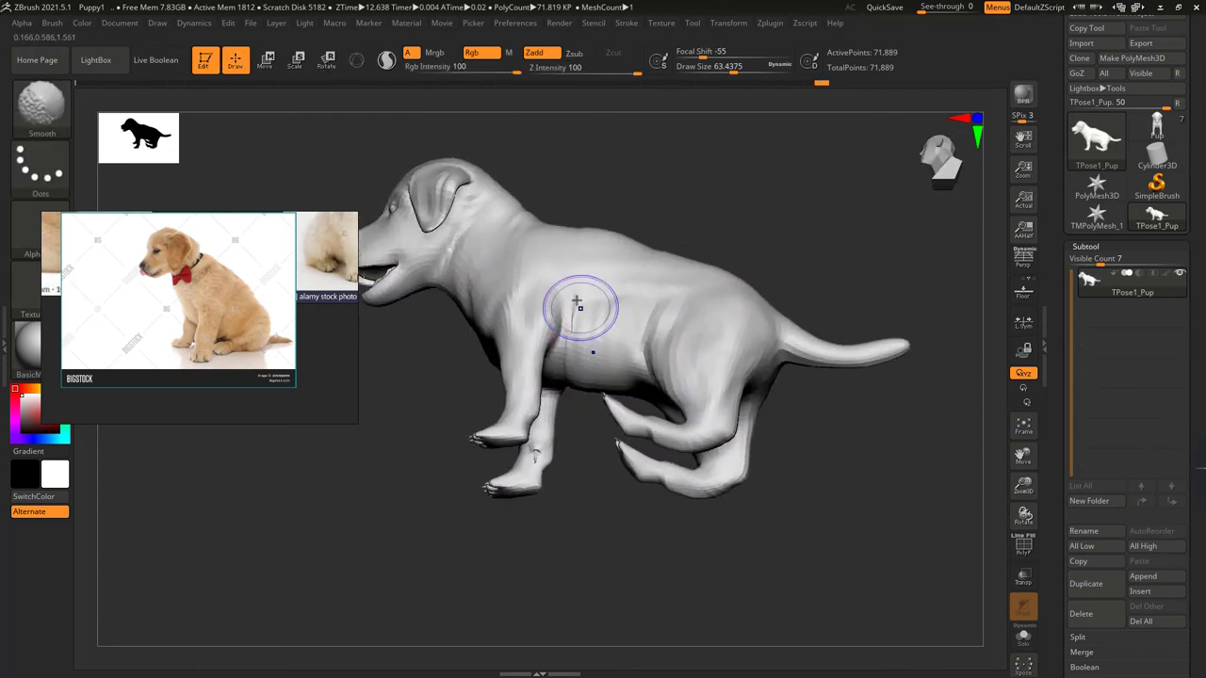
{"action": "mouse_move", "coordinate": [571, 335]}
{"action": "left_mouse_down"}
{"action": "mouse_move", "coordinate": [584, 356]}
{"action": "mouse_move", "coordinate": [646, 274]}
{"action": "mouse_move", "coordinate": [635, 296]}
{"action": "mouse_move", "coordinate": [665, 276]}
{"action": "left_mouse_up"}
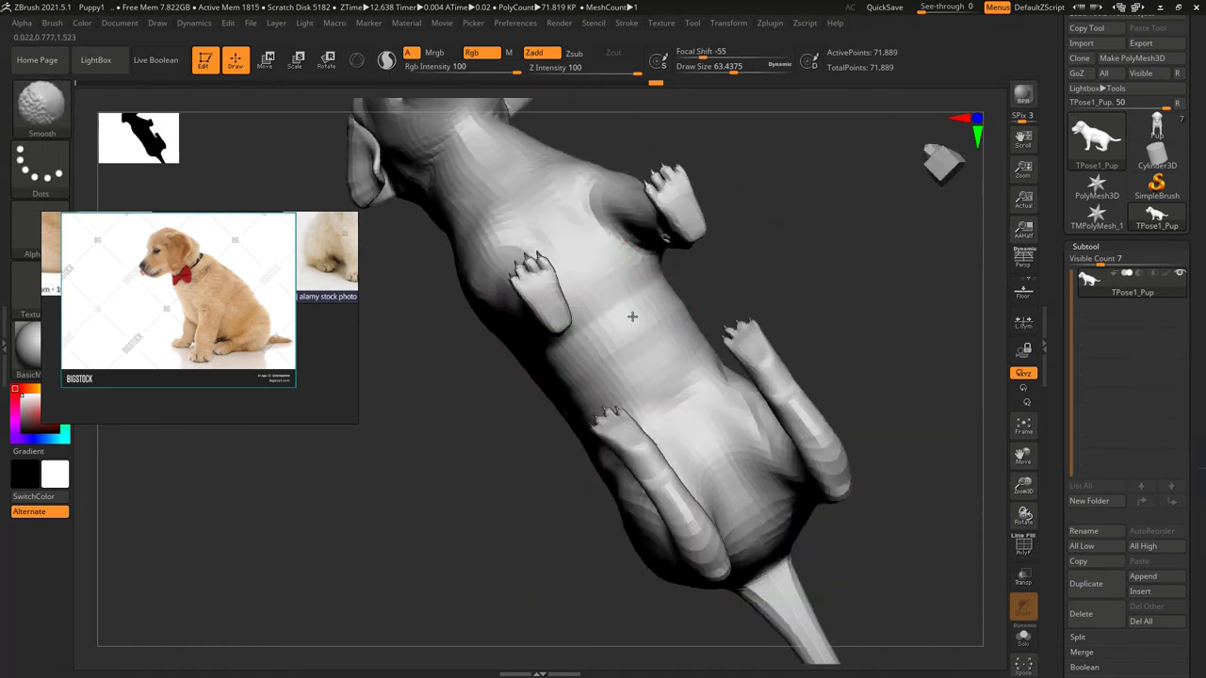
{"action": "mouse_move", "coordinate": [632, 317]}
{"action": "left_mouse_down"}
{"action": "mouse_move", "coordinate": [654, 269]}
{"action": "mouse_move", "coordinate": [745, 277]}
{"action": "mouse_move", "coordinate": [670, 490]}
{"action": "mouse_move", "coordinate": [689, 412]}
{"action": "mouse_move", "coordinate": [733, 421]}
{"action": "left_mouse_up"}
{"action": "mouse_move", "coordinate": [722, 530]}
{"action": "left_mouse_down"}
{"action": "mouse_move", "coordinate": [753, 471]}
{"action": "mouse_move", "coordinate": [731, 533]}
{"action": "mouse_move", "coordinate": [623, 565]}
{"action": "mouse_move", "coordinate": [592, 398]}
{"action": "left_mouse_up"}
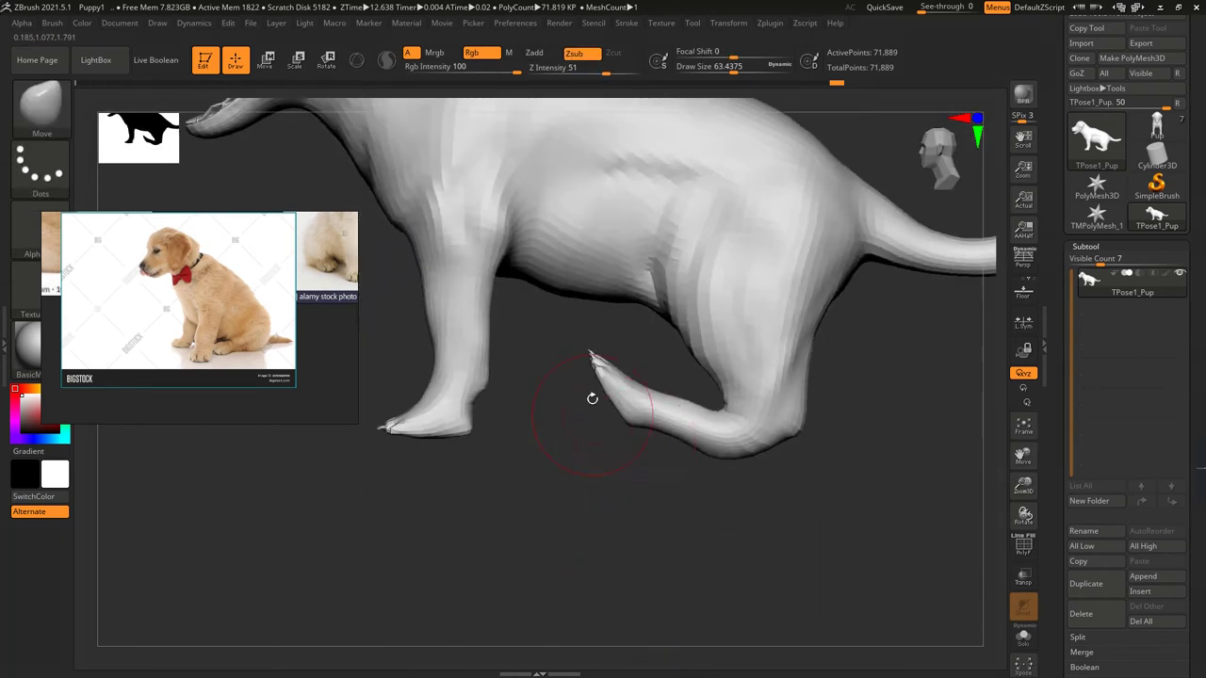
{"action": "left_click_drag", "start_coordinate": [558, 329], "coordinate": [678, 349]}
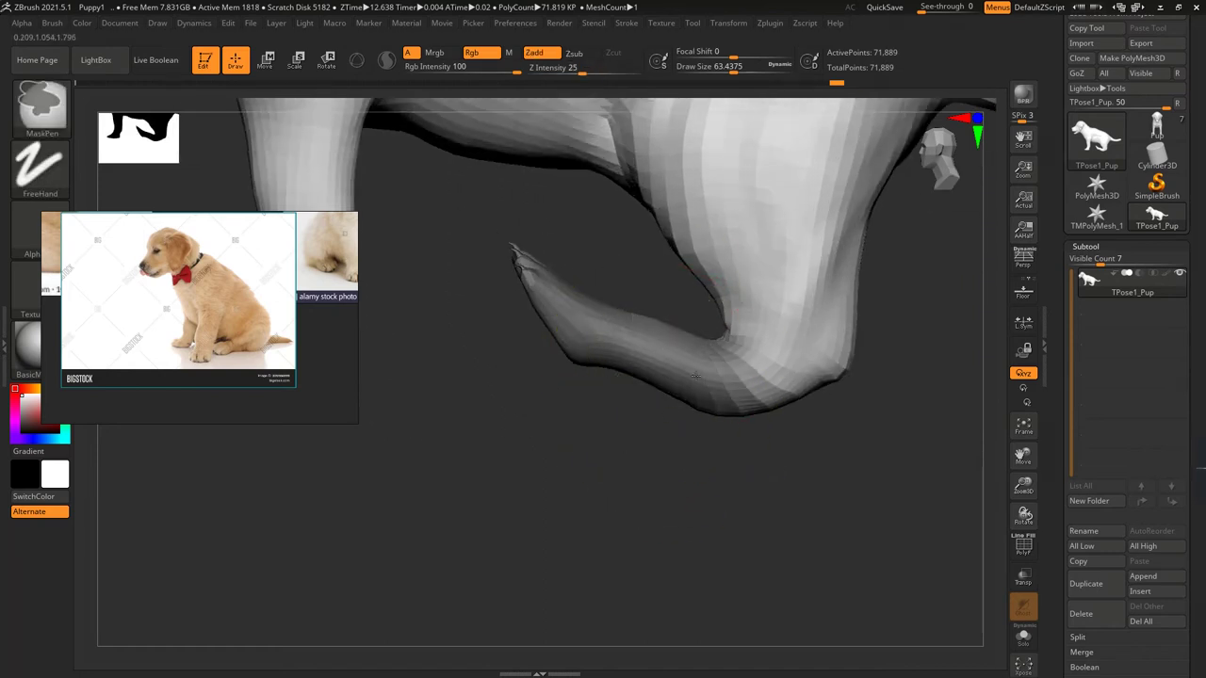
{"action": "left_click_drag", "start_coordinate": [719, 384], "coordinate": [541, 347]}
{"action": "key", "text": "ctrl+z"}
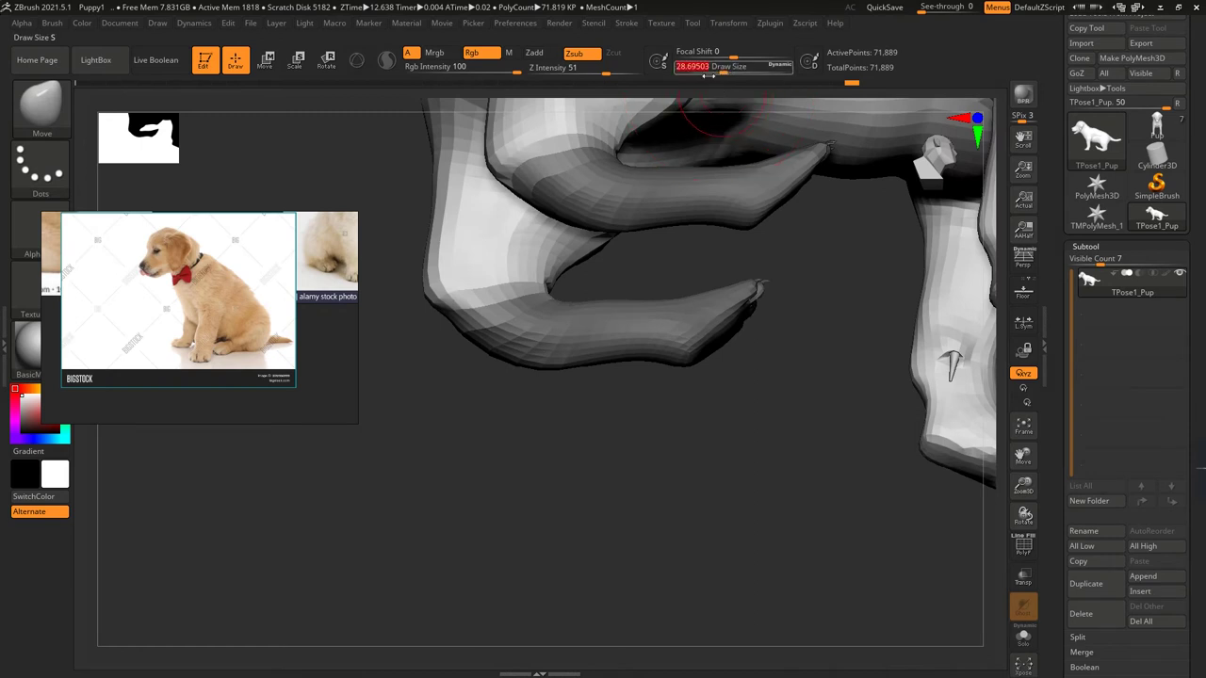
{"action": "left_click_drag", "start_coordinate": [660, 423], "coordinate": [630, 283]}
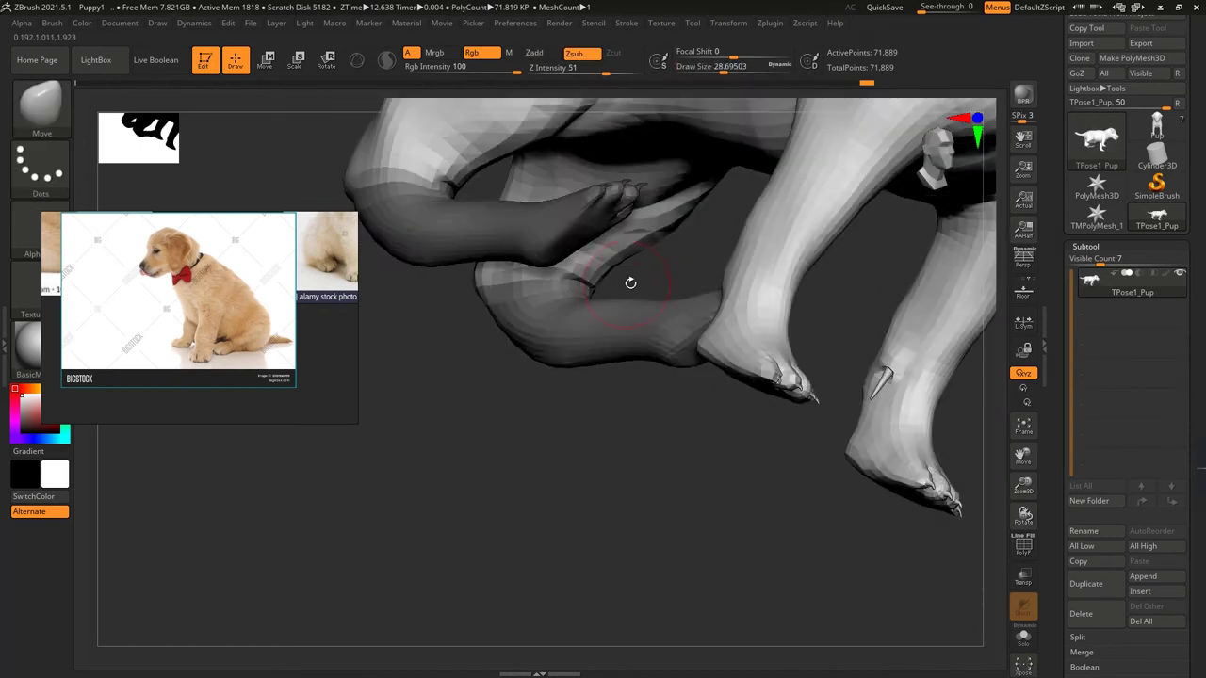
{"action": "key", "text": "ctrl+shift+z"}
{"action": "key", "text": "ctrl+shift+z"}
{"action": "key", "text": "ctrl+shift+z"}
{"action": "key", "text": "ctrl+shift+z"}
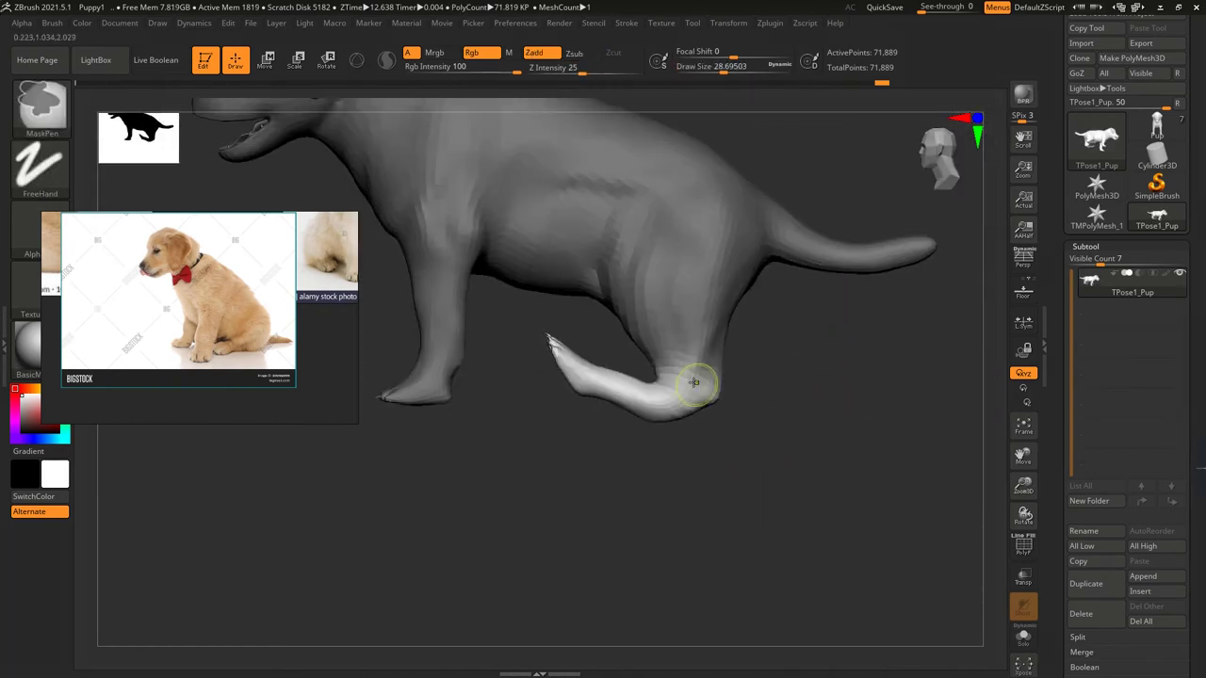
- Snap the hind paw to -90° so it lies flat on the ground
{"action": "key", "text": "ctrl+shift+z"}
{"action": "key", "text": "ctrl+shift+z"}
{"action": "key", "text": "ctrl+shift+z"}
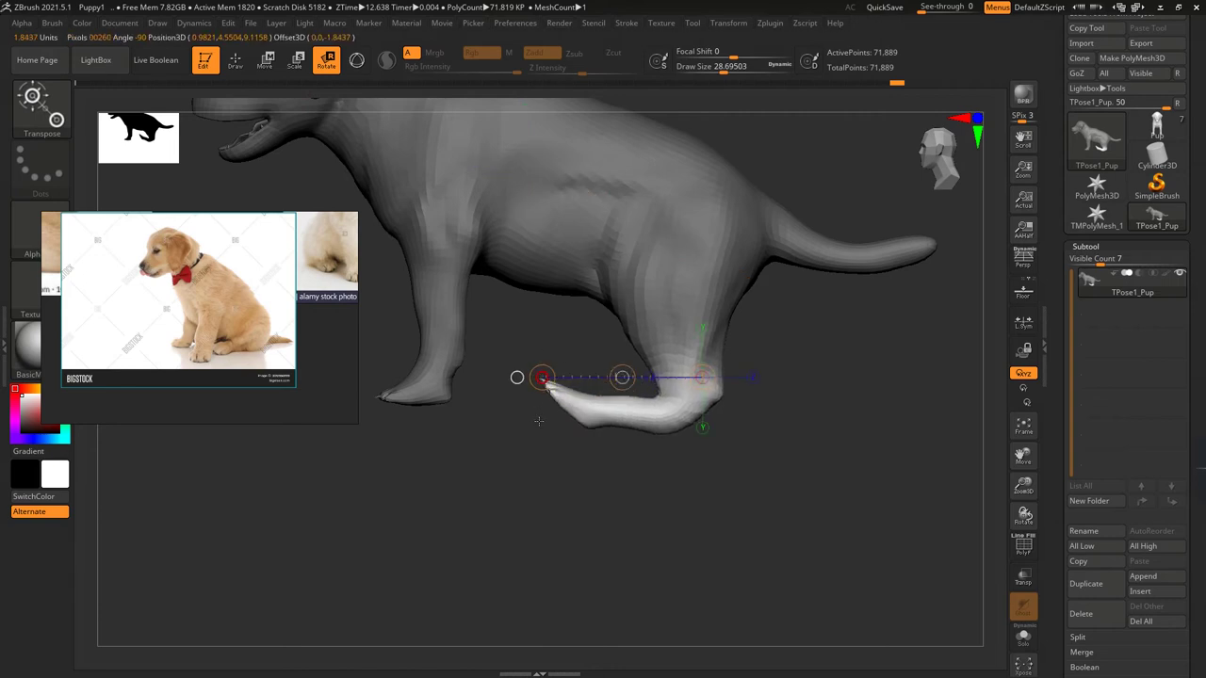
{"action": "key", "text": "ctrl+shift+z"}
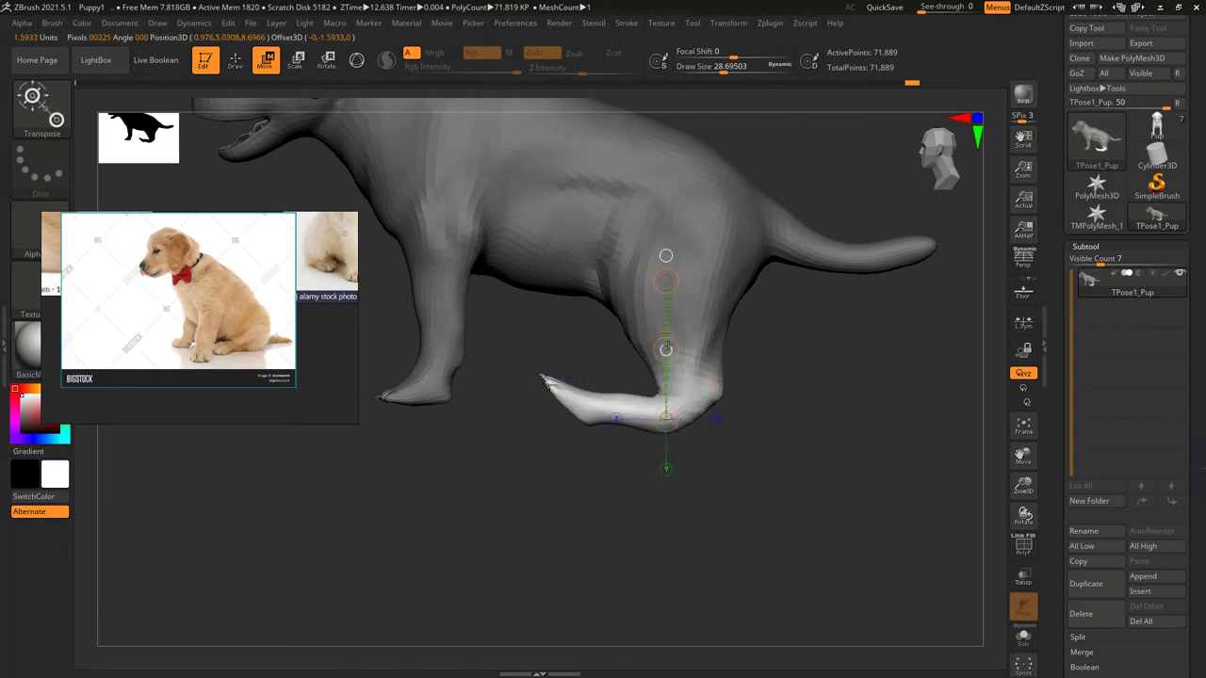
{"action": "key", "text": "ctrl+shift+z"}
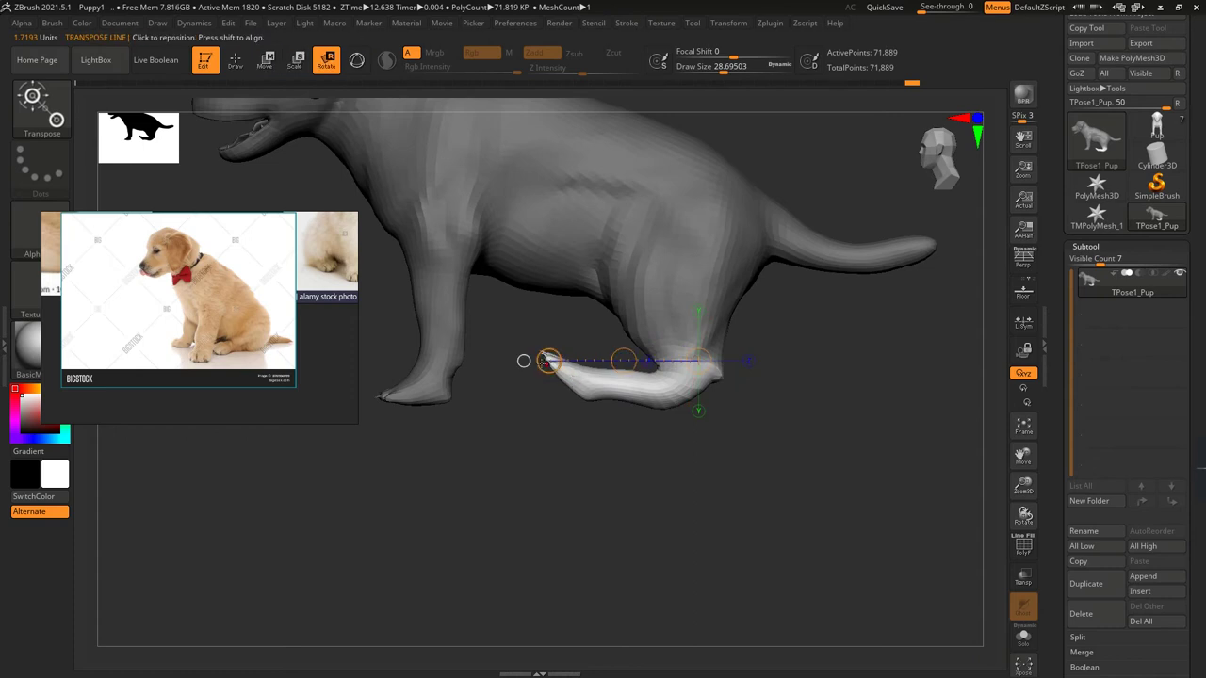
{"action": "key", "text": "ctrl+shift+z"}
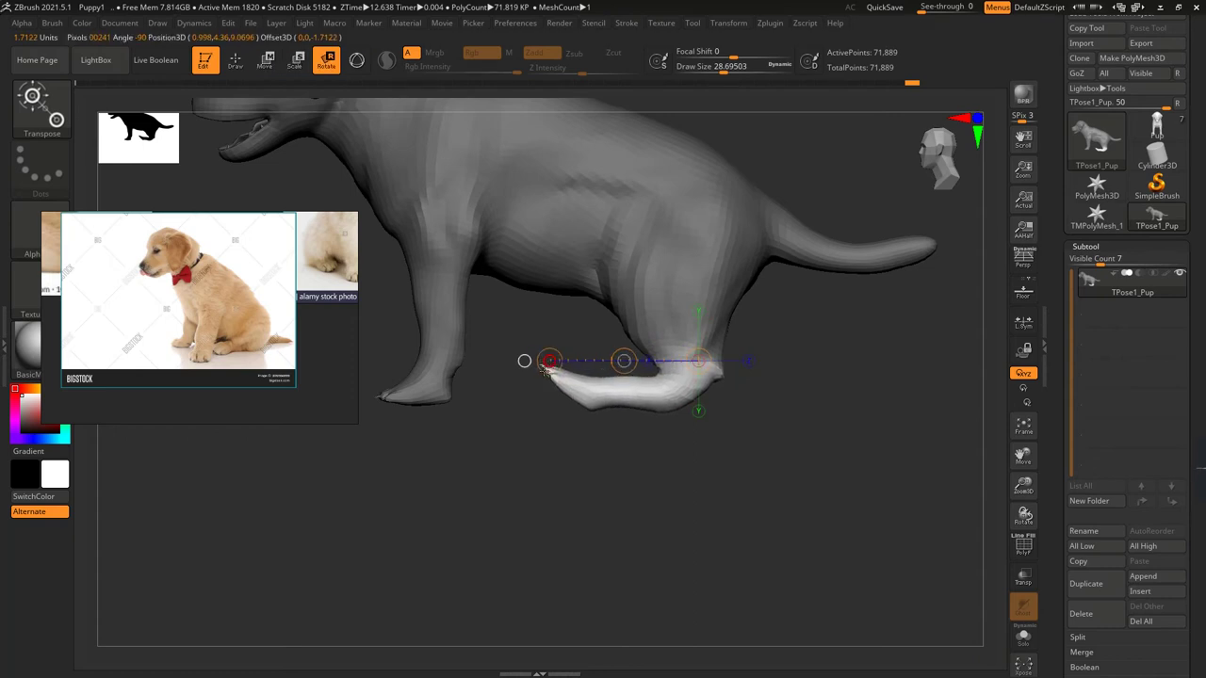
{"action": "right_click_drag", "start_coordinate": [545, 369], "coordinate": [571, 399], "text": "ctrl"}
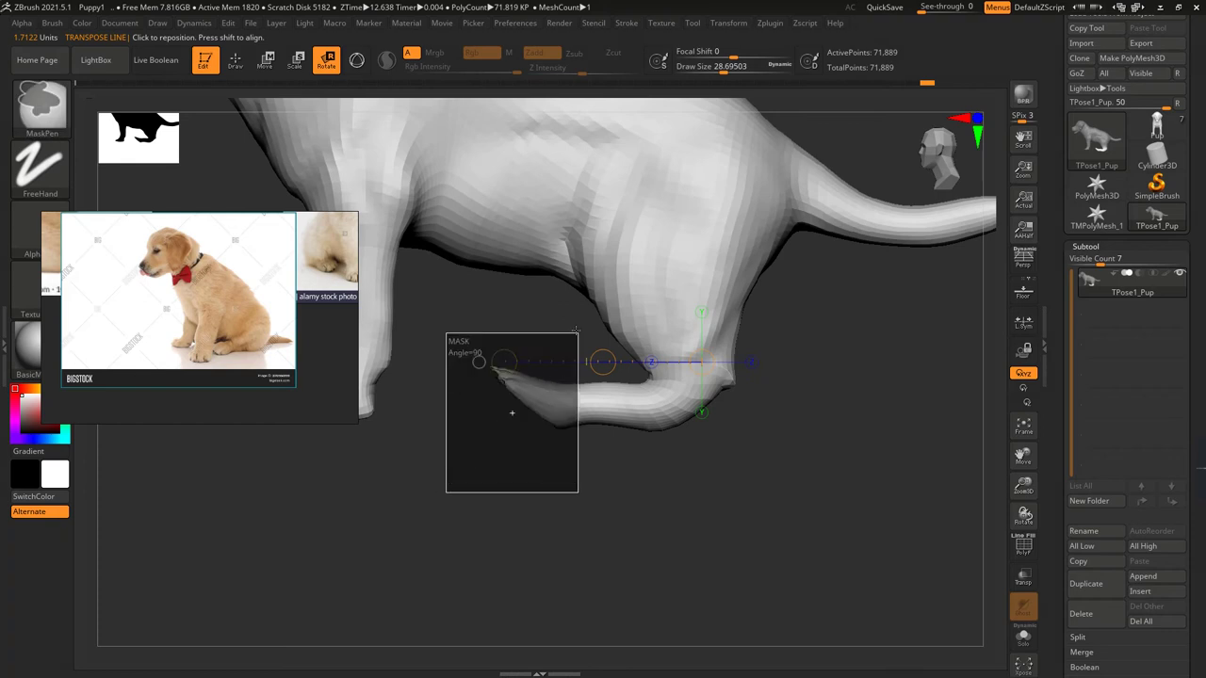
{"action": "left_click_drag", "start_coordinate": [561, 409], "coordinate": [578, 404], "text": "ctrl"}
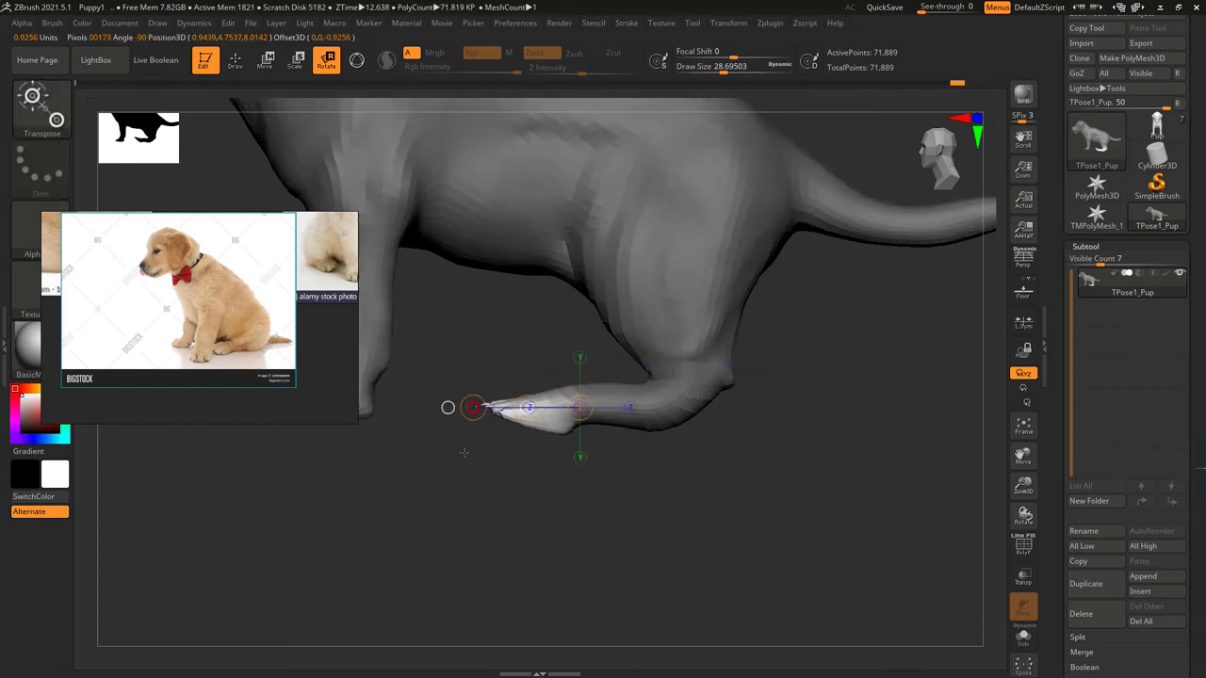
{"action": "left_click_drag", "start_coordinate": [463, 453], "coordinate": [499, 472]}
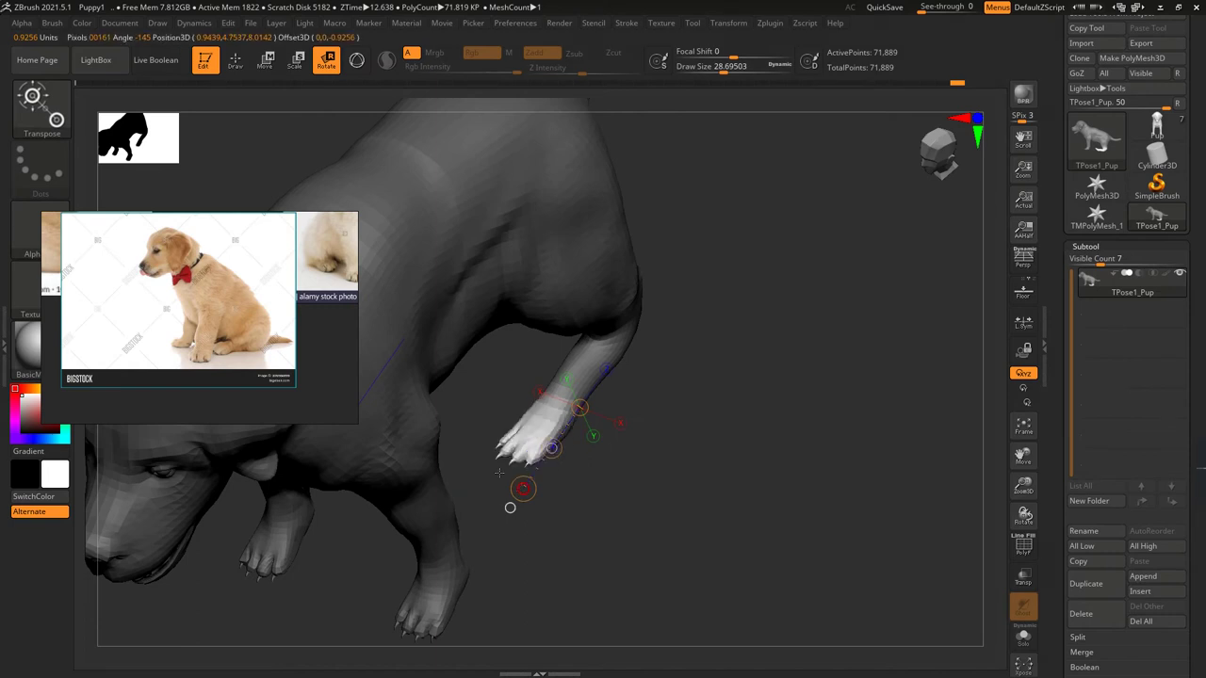
- Mask the rear and nudge the front half of the body toward the back
{"action": "mouse_move", "coordinate": [735, 424]}
{"action": "left_mouse_down"}
{"action": "mouse_move", "coordinate": [753, 380]}
{"action": "mouse_move", "coordinate": [755, 421]}
{"action": "left_mouse_up"}
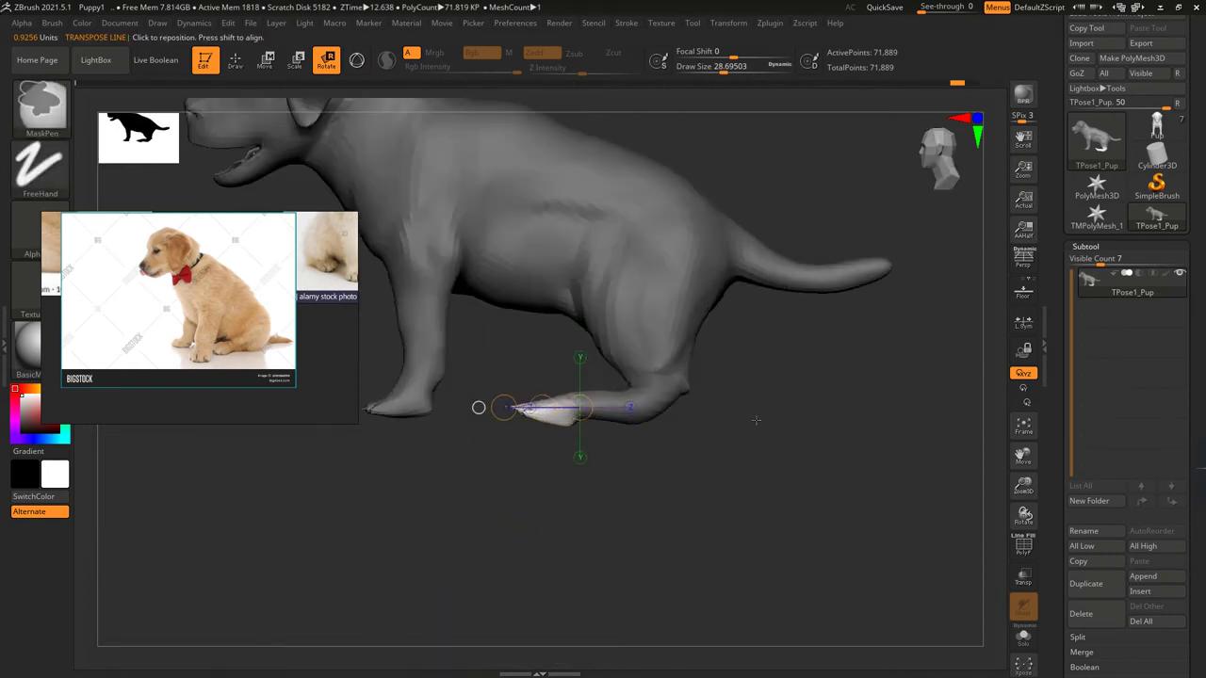
{"action": "right_click_drag", "start_coordinate": [756, 420], "coordinate": [446, 392], "text": "ctrl"}
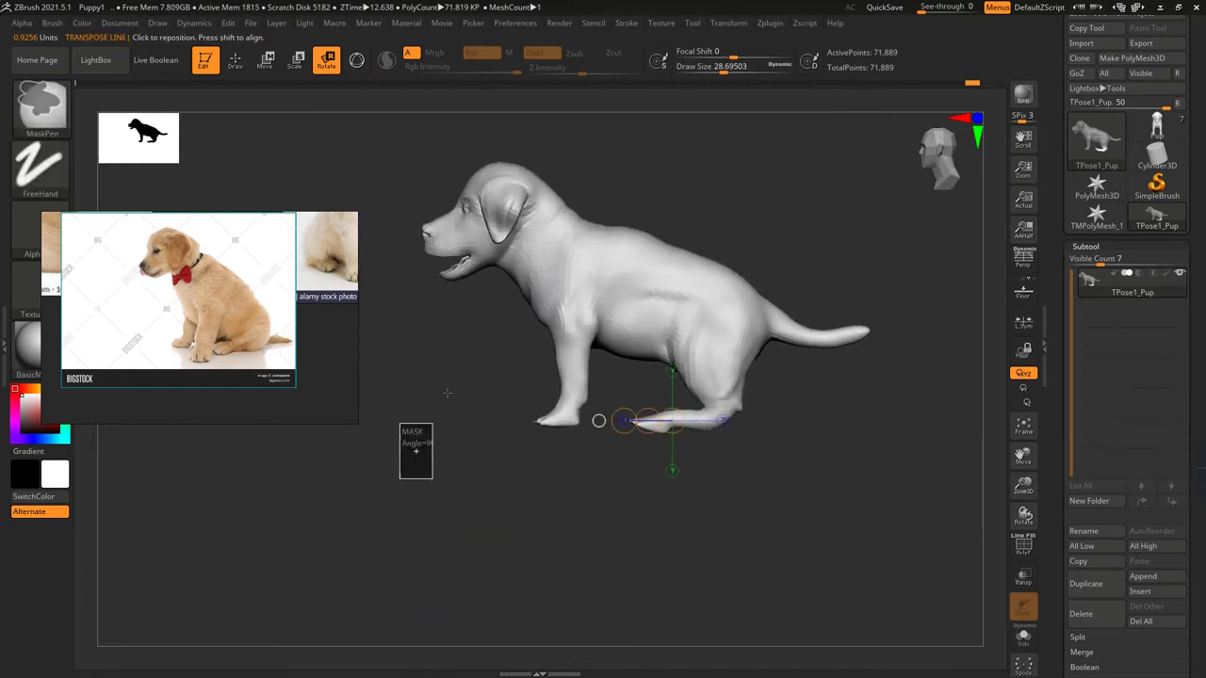
{"action": "mouse_move", "coordinate": [399, 478]}
{"action": "left_mouse_down", "text": "ctrl"}
{"action": "mouse_move", "coordinate": [576, 125]}
{"action": "mouse_move", "coordinate": [602, 123]}
{"action": "left_mouse_up", "text": "ctrl"}
{"action": "left_click", "coordinate": [420, 170], "text": "ctrl"}
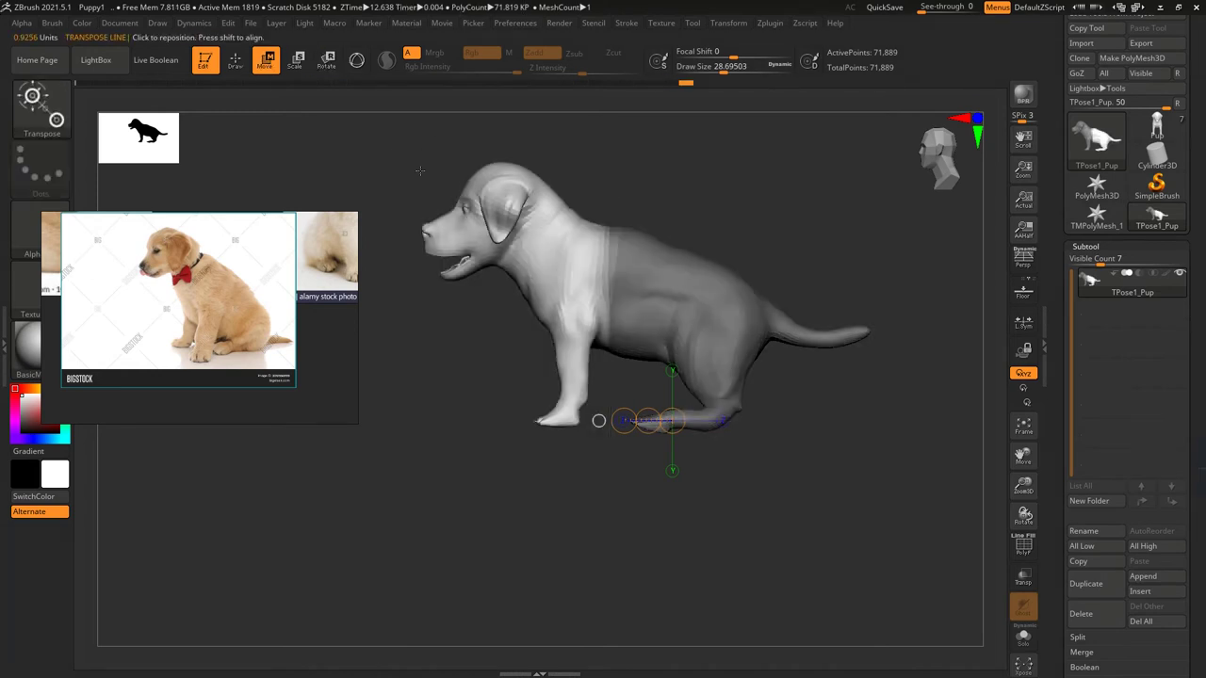
{"action": "left_click_drag", "start_coordinate": [646, 282], "coordinate": [646, 282]}
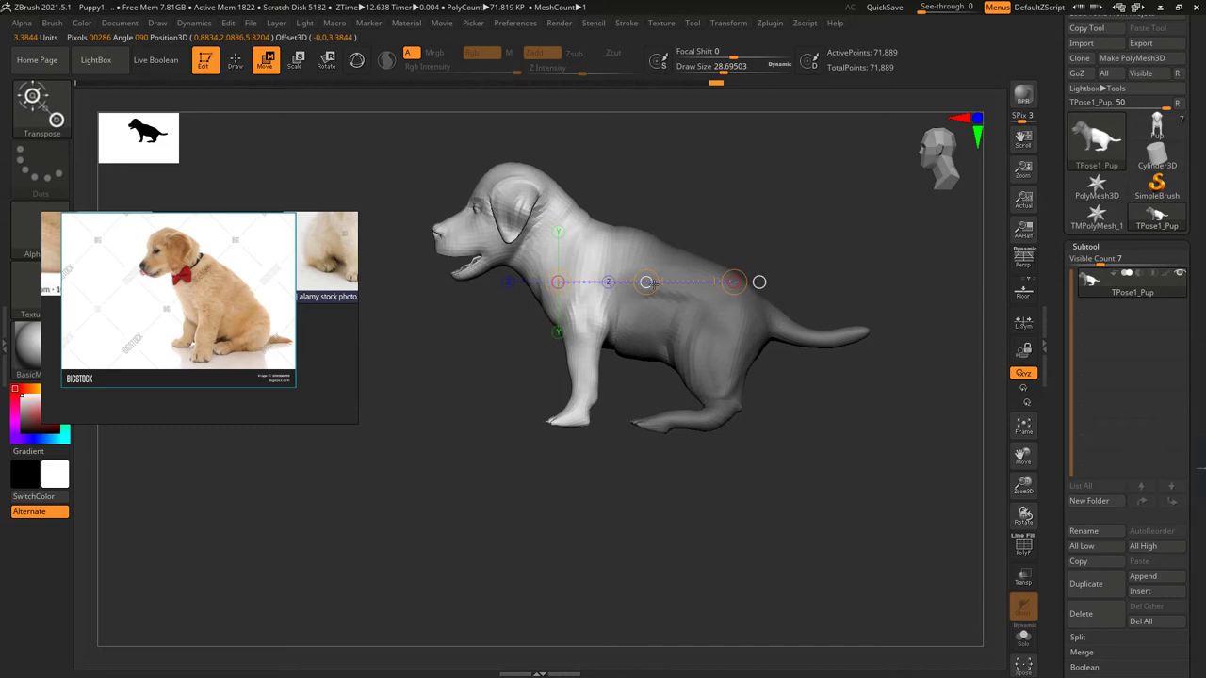
{"action": "left_click_drag", "start_coordinate": [537, 443], "coordinate": [556, 462], "text": "ctrl"}
- Free the back half and raise the rear body and hind leg
{"action": "left_click_drag", "start_coordinate": [550, 391], "coordinate": [531, 383], "text": "alt"}
{"action": "left_click_drag", "start_coordinate": [876, 185], "coordinate": [584, 324], "text": "ctrl"}
{"action": "mouse_move", "coordinate": [546, 235]}
{"action": "left_mouse_down"}
{"action": "mouse_move", "coordinate": [718, 248]}
{"action": "mouse_move", "coordinate": [748, 390]}
{"action": "mouse_move", "coordinate": [722, 402]}
{"action": "left_mouse_up"}
{"action": "left_click", "coordinate": [767, 406], "text": "ctrl"}
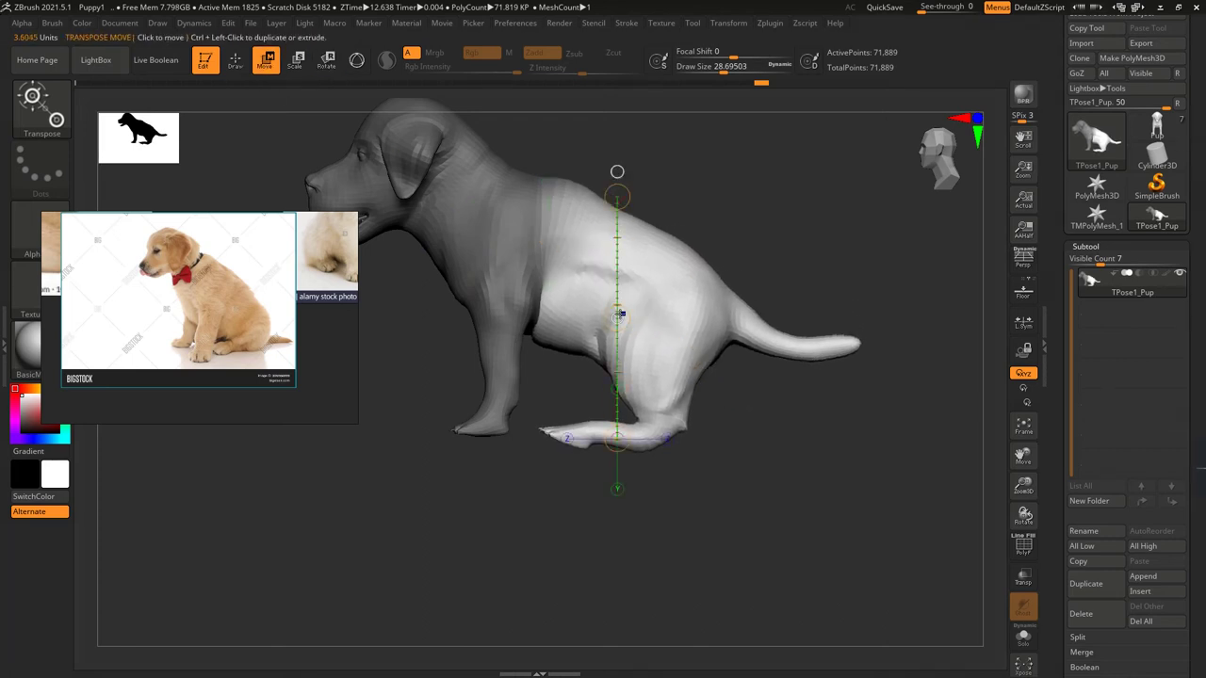
{"action": "left_click_drag", "start_coordinate": [619, 313], "coordinate": [615, 305]}
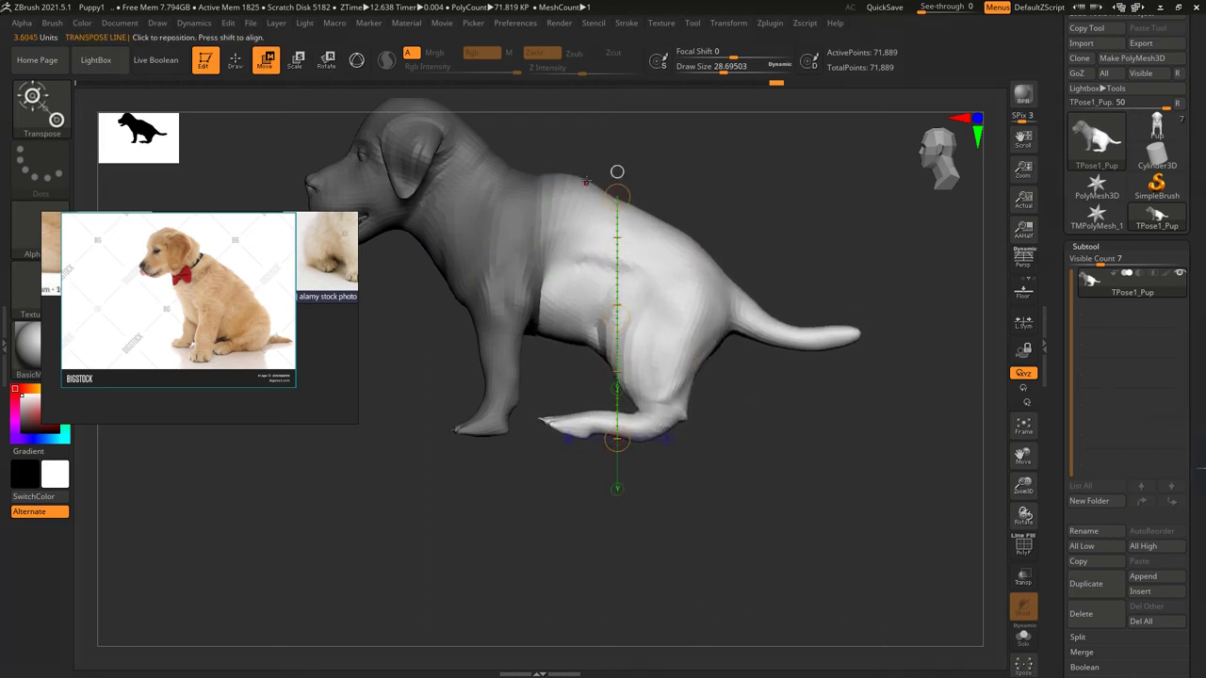
{"action": "key", "text": "q"}
{"action": "mouse_move", "coordinate": [586, 180]}
{"action": "left_mouse_down"}
{"action": "mouse_move", "coordinate": [602, 193]}
{"action": "mouse_move", "coordinate": [591, 246]}
{"action": "left_mouse_up"}
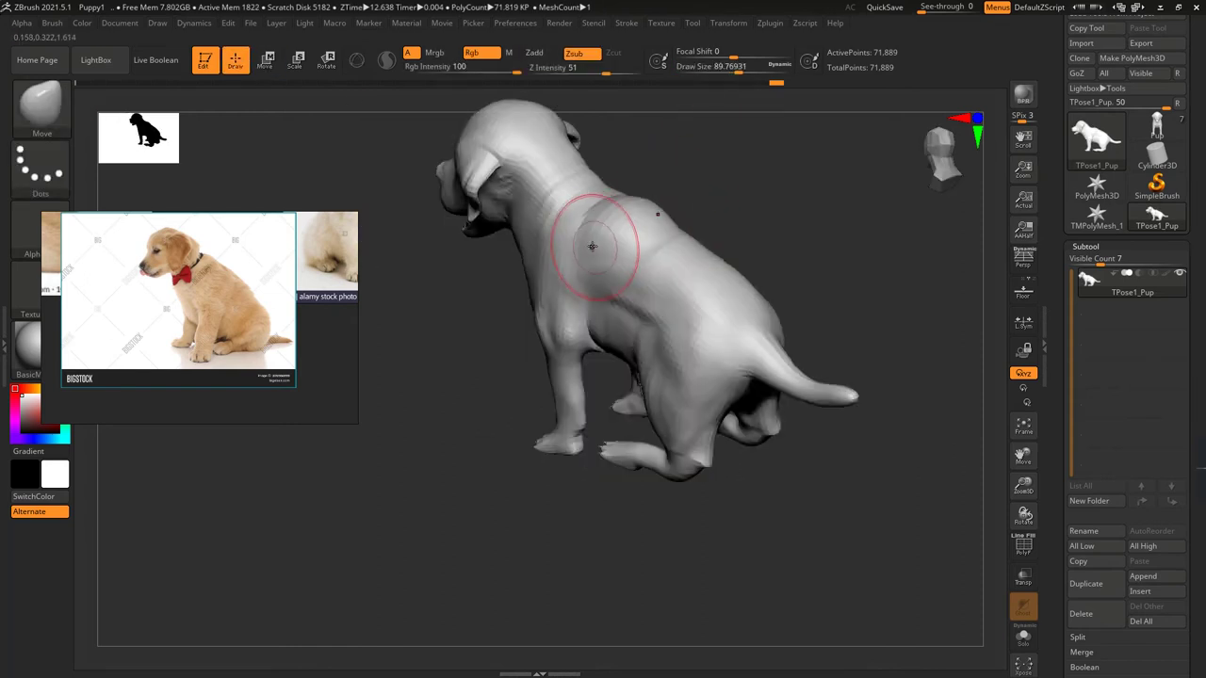
- Smooth the belly and hip junction from back, side and underside views, ending on the hind paw
{"action": "key", "text": "shift"}
{"action": "mouse_move", "coordinate": [591, 246]}
{"action": "right_mouse_down"}
{"action": "mouse_move", "coordinate": [636, 207]}
{"action": "mouse_move", "coordinate": [794, 210]}
{"action": "mouse_move", "coordinate": [656, 156]}
{"action": "right_mouse_up"}
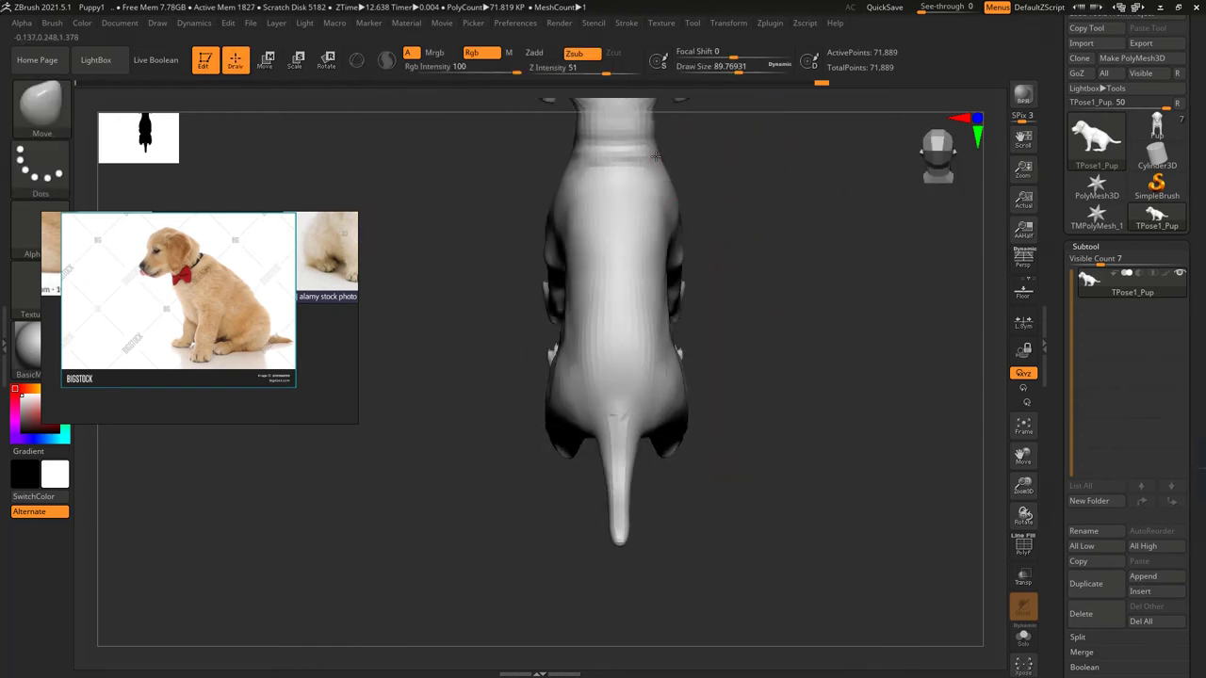
{"action": "right_click_drag", "start_coordinate": [661, 258], "coordinate": [677, 242]}
{"action": "right_click_drag", "start_coordinate": [607, 412], "coordinate": [610, 438]}
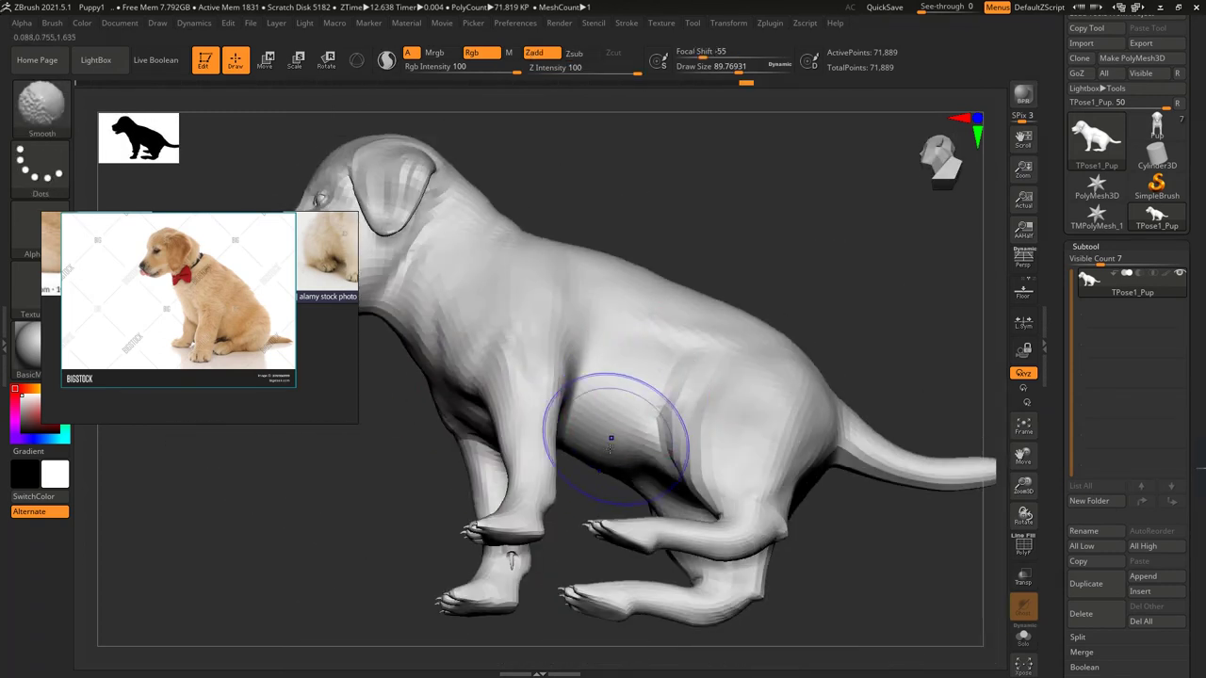
{"action": "right_click_drag", "start_coordinate": [646, 313], "coordinate": [583, 296]}
{"action": "mouse_move", "coordinate": [600, 415]}
{"action": "right_mouse_down"}
{"action": "mouse_move", "coordinate": [753, 242]}
{"action": "mouse_move", "coordinate": [740, 371]}
{"action": "mouse_move", "coordinate": [554, 231]}
{"action": "mouse_move", "coordinate": [786, 401]}
{"action": "mouse_move", "coordinate": [718, 427]}
{"action": "right_mouse_up"}
- Isolate the hind paw and move it along the ground so it lies flat
{"action": "left_click_drag", "start_coordinate": [612, 407], "coordinate": [552, 396], "text": "ctrl"}
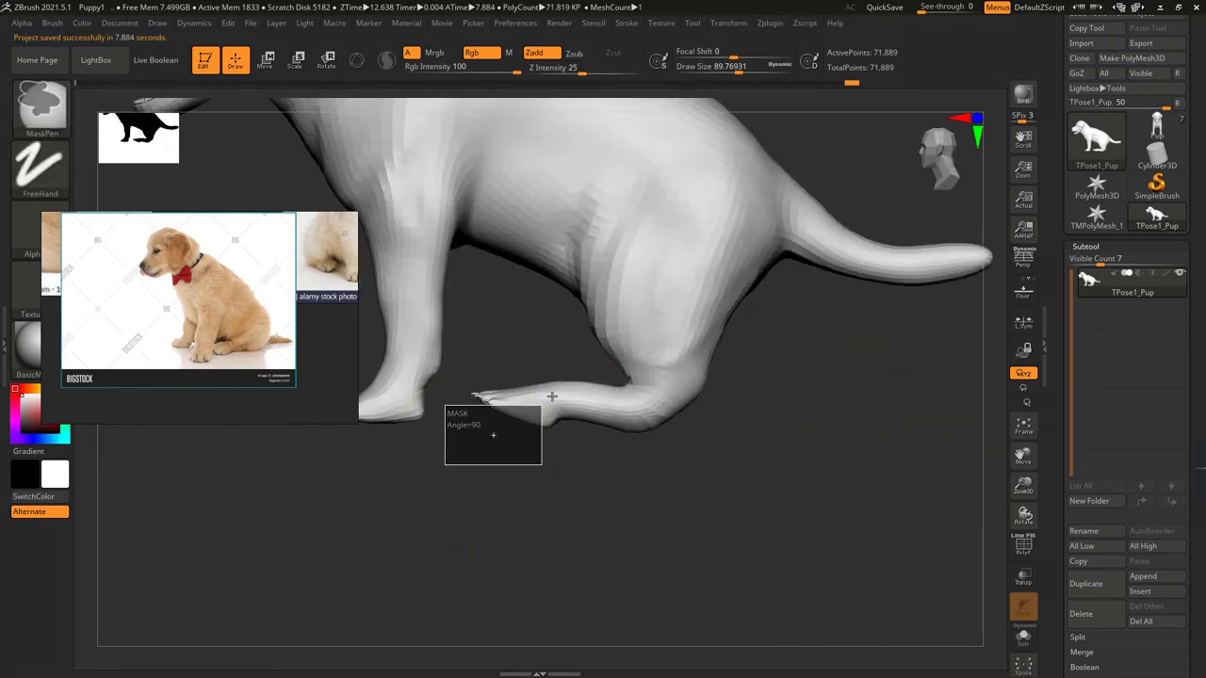
{"action": "left_click_drag", "start_coordinate": [733, 376], "coordinate": [647, 403], "text": "ctrl"}
{"action": "right_click_drag", "start_coordinate": [646, 403], "coordinate": [796, 294]}
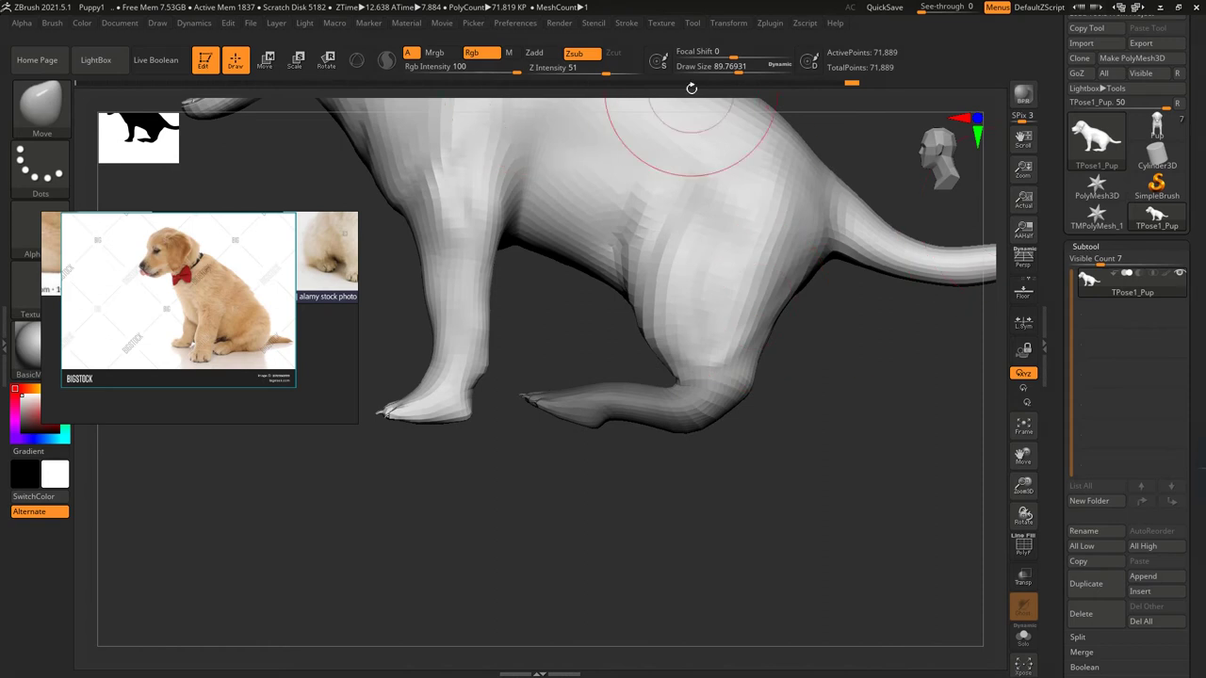
{"action": "key", "text": "ctrl+i"}
{"action": "key", "text": "w"}
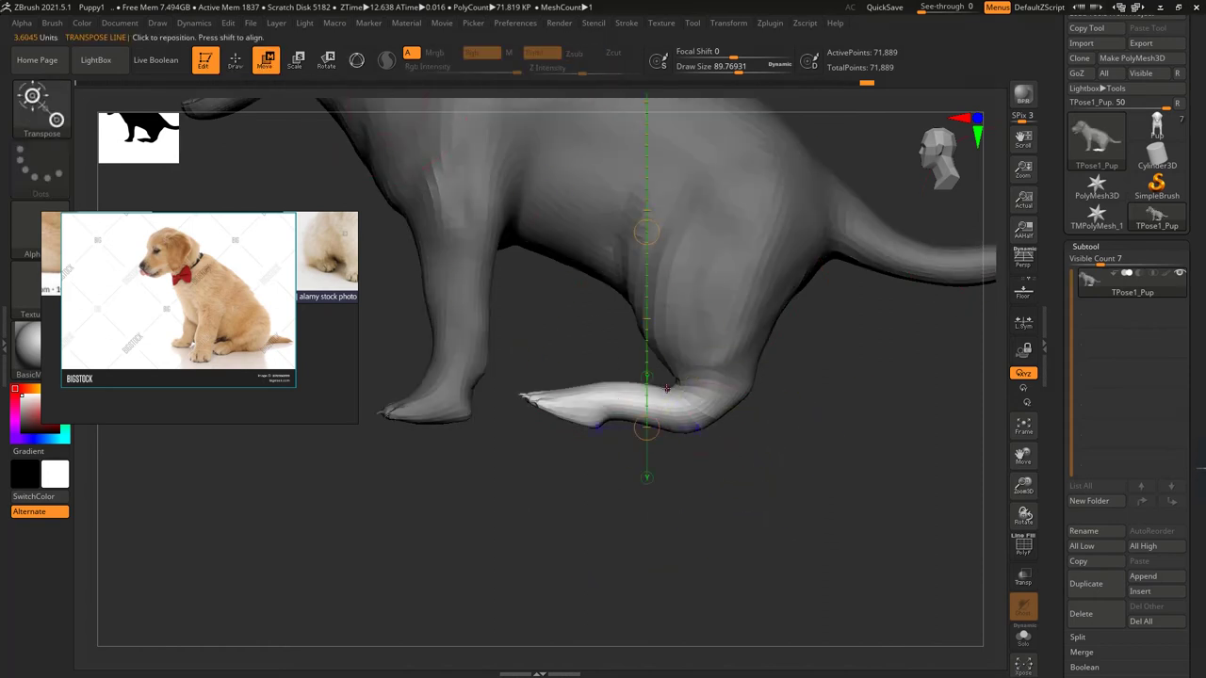
{"action": "left_click_drag", "start_coordinate": [734, 393], "coordinate": [523, 393]}
{"action": "key", "text": "ctrl+shift+a"}
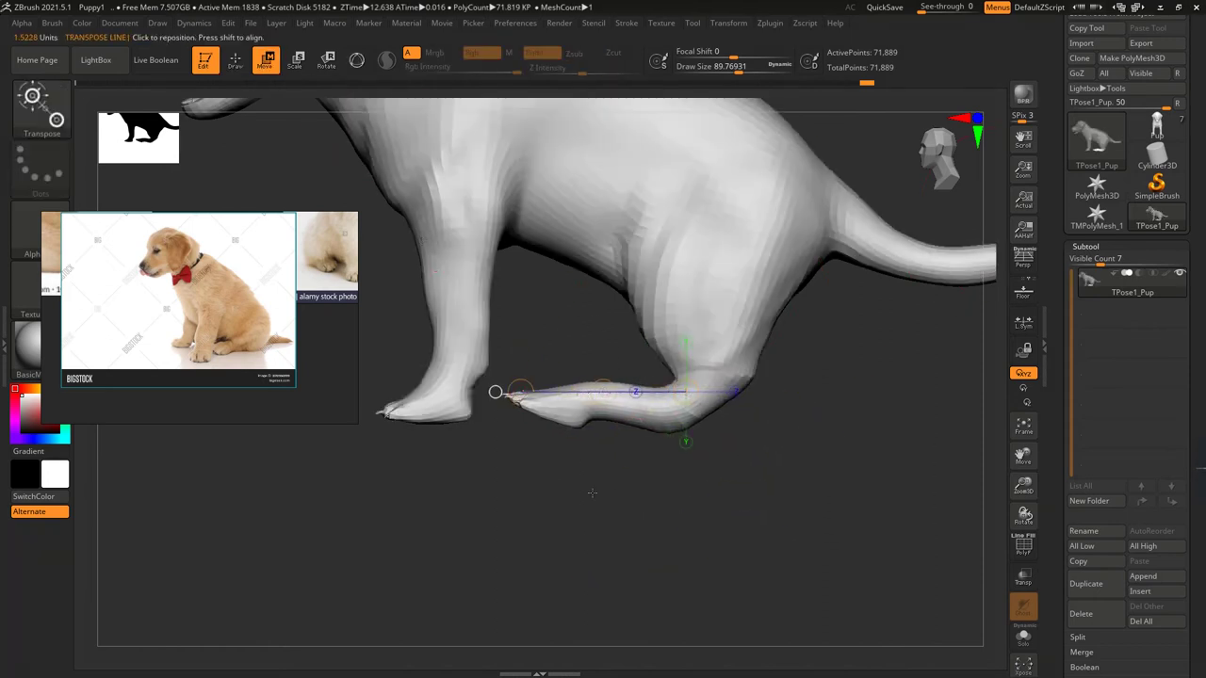
{"action": "key", "text": "q"}
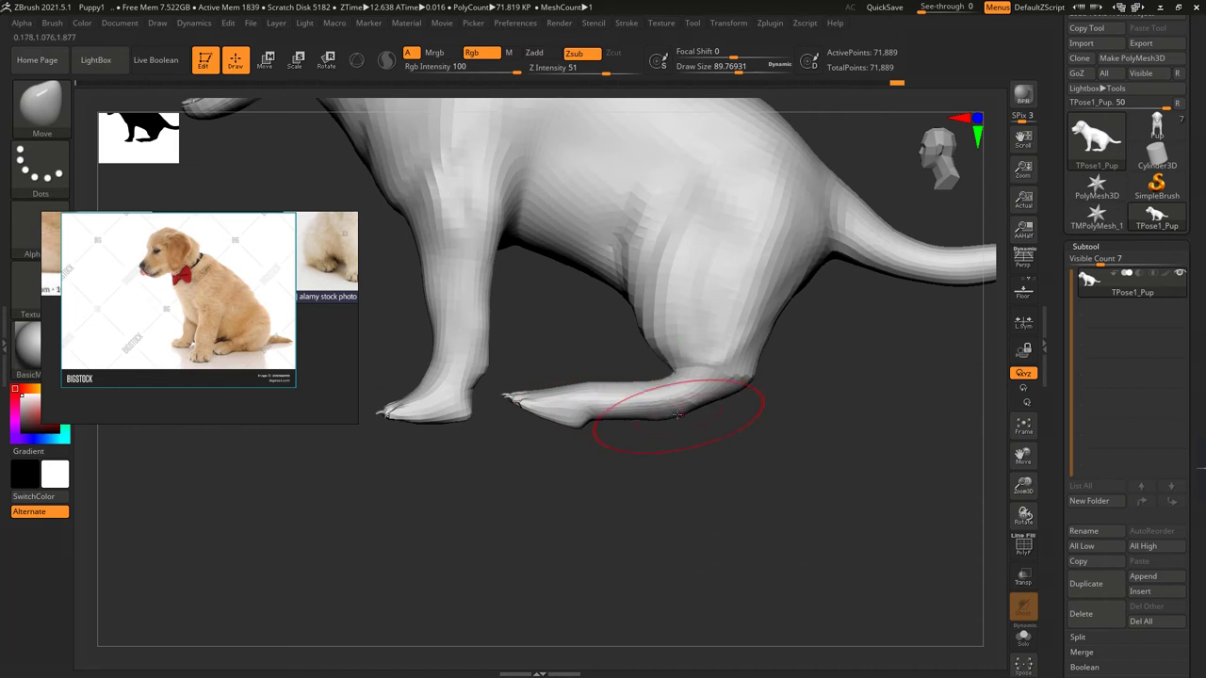
- Inspect the hind leg from several angles, then mask over the rear and paw
{"action": "mouse_move", "coordinate": [609, 470]}
{"action": "right_mouse_down"}
{"action": "mouse_move", "coordinate": [592, 396]}
{"action": "mouse_move", "coordinate": [647, 394]}
{"action": "right_mouse_up"}
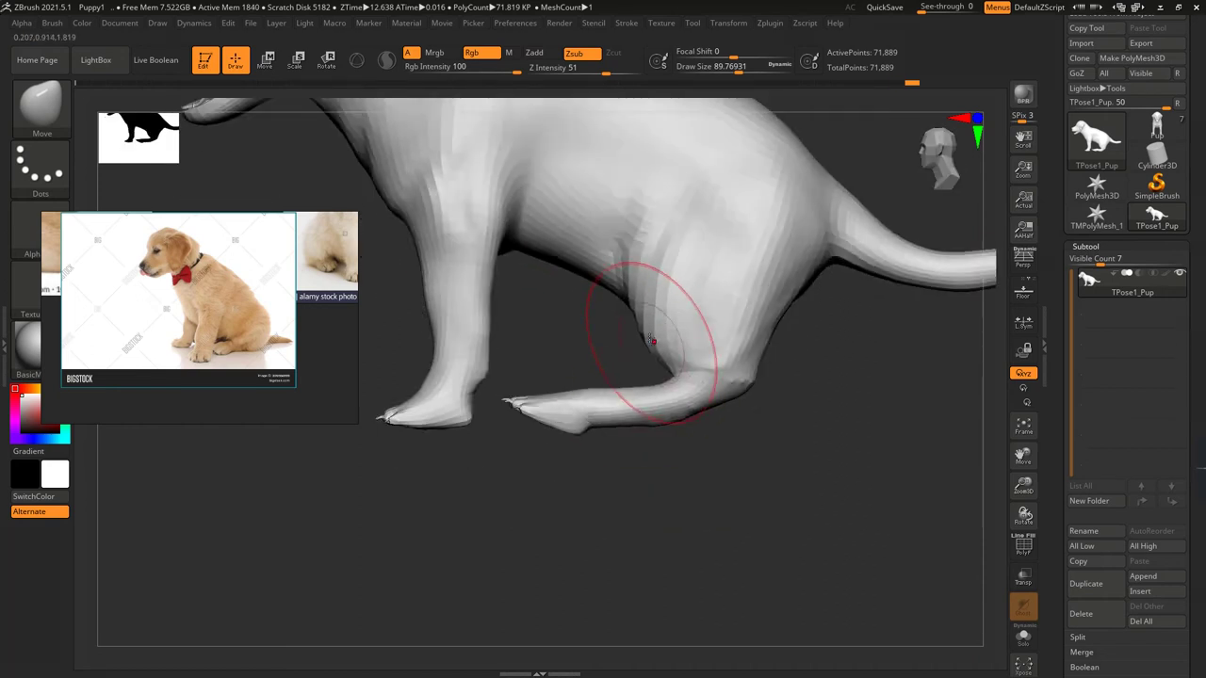
{"action": "right_click_drag", "start_coordinate": [794, 404], "coordinate": [735, 241]}
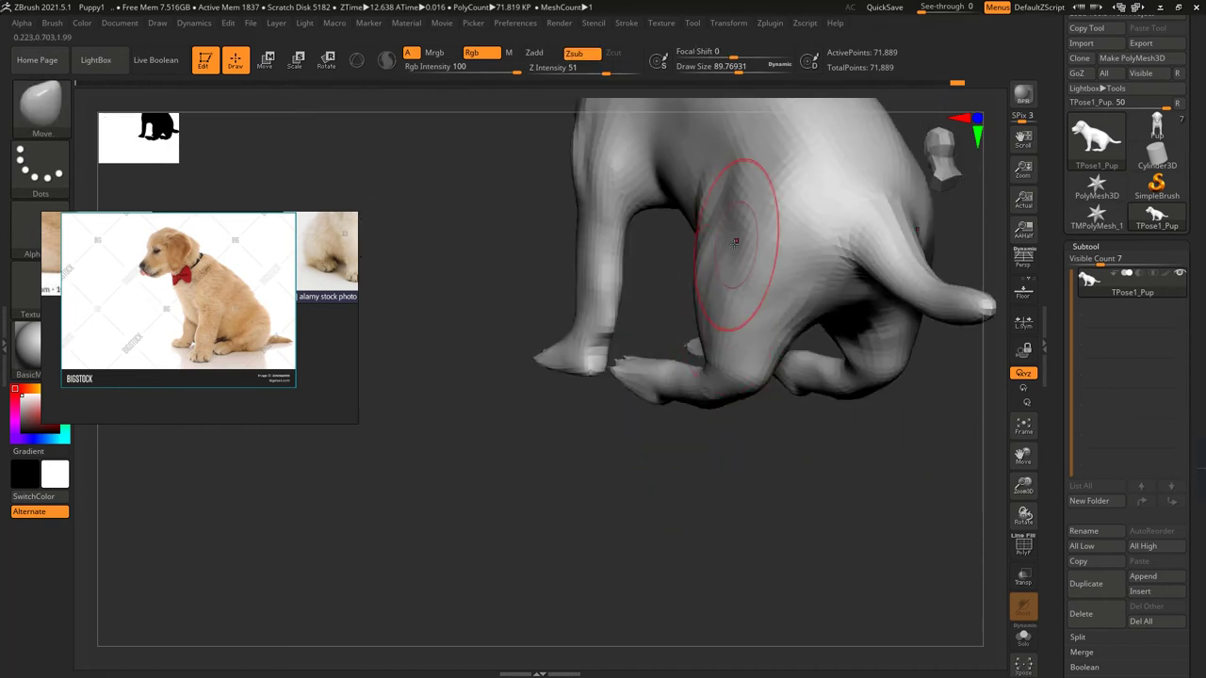
{"action": "mouse_move", "coordinate": [504, 232]}
{"action": "right_mouse_down"}
{"action": "mouse_move", "coordinate": [772, 235]}
{"action": "mouse_move", "coordinate": [789, 285]}
{"action": "mouse_move", "coordinate": [755, 276]}
{"action": "right_mouse_up"}
{"action": "right_click_drag", "start_coordinate": [735, 400], "coordinate": [729, 314]}
{"action": "left_click_drag", "start_coordinate": [579, 246], "coordinate": [866, 550], "text": "ctrl"}
{"action": "left_click_drag", "start_coordinate": [570, 514], "coordinate": [667, 459], "text": "ctrl"}
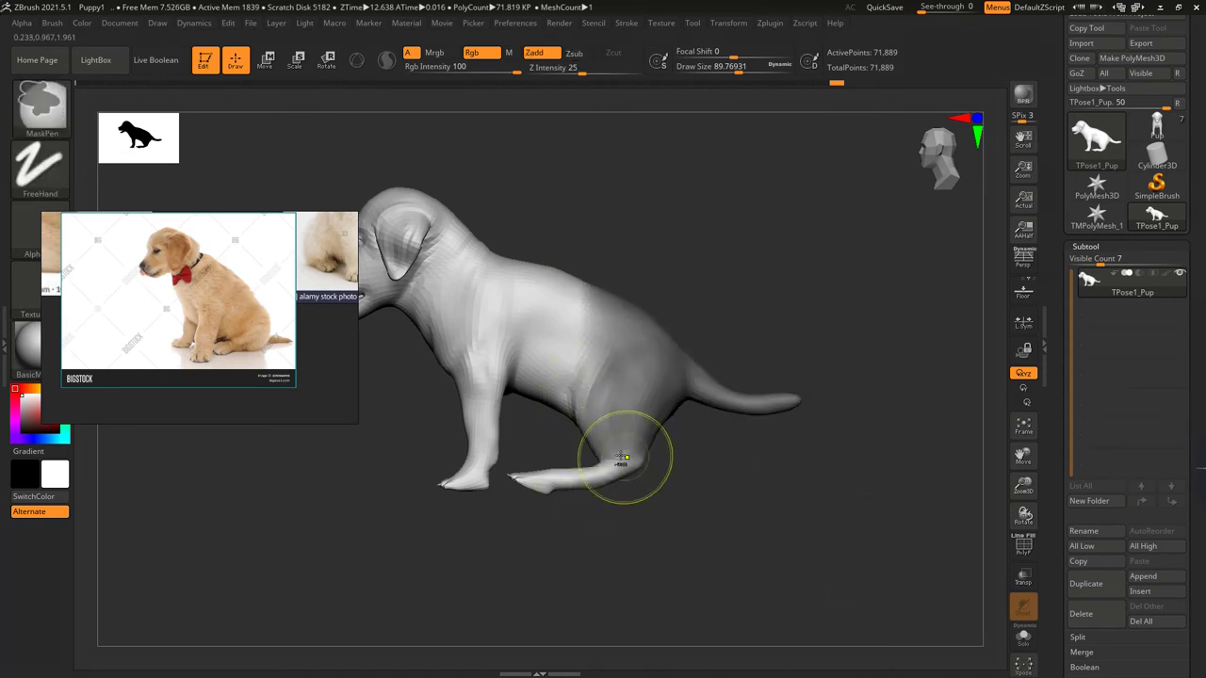
- Shift the freed rear slightly and rotate the tail downward
{"action": "left_click", "coordinate": [732, 477], "text": "ctrl"}
{"action": "key", "text": "w"}
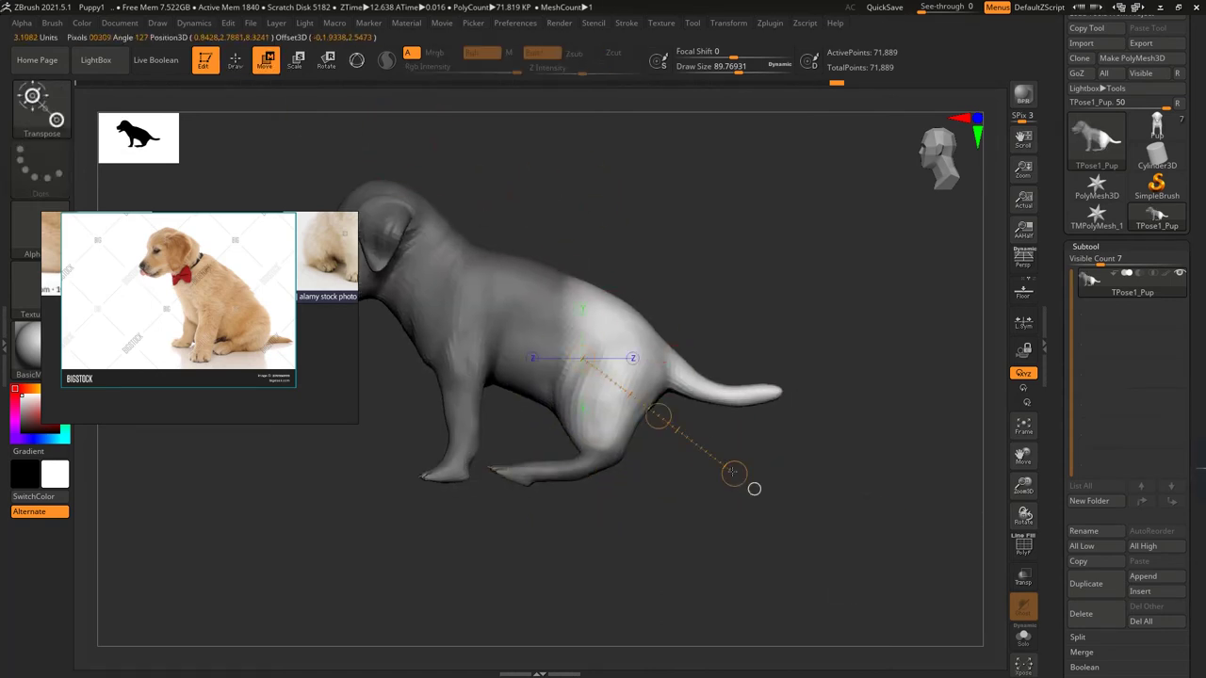
{"action": "left_click_drag", "start_coordinate": [658, 416], "coordinate": [659, 417]}
{"action": "key", "text": "r"}
{"action": "left_click_drag", "start_coordinate": [734, 473], "coordinate": [706, 487]}
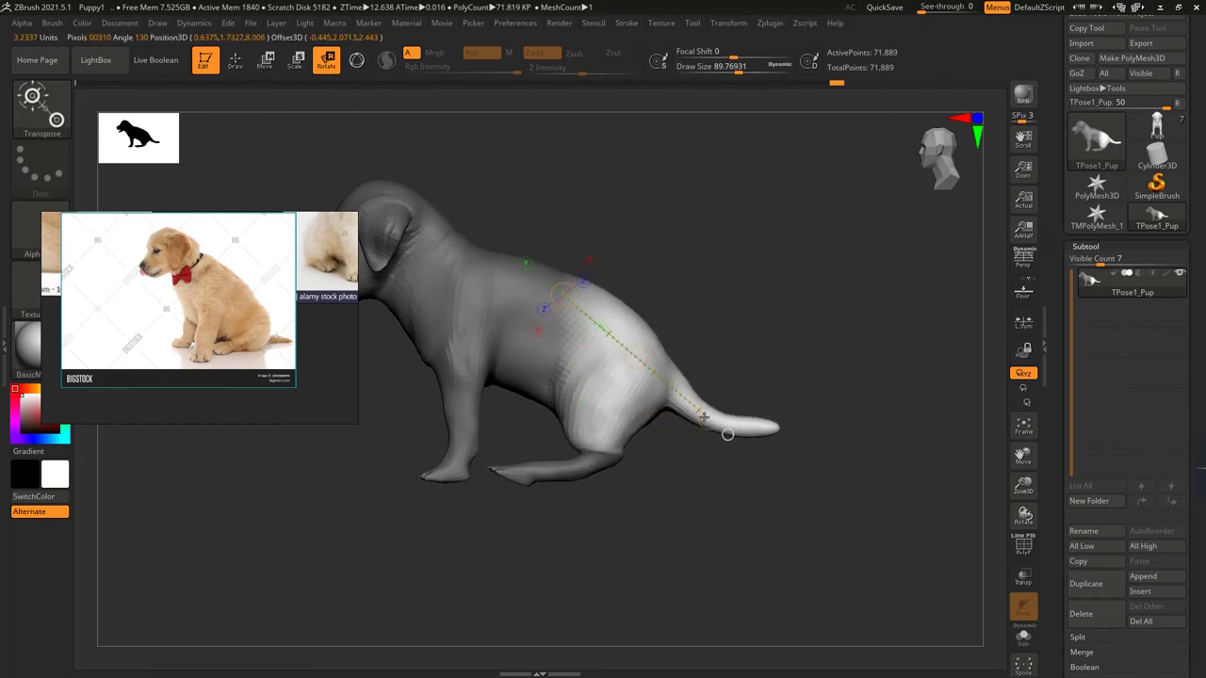
{"action": "mouse_move", "coordinate": [639, 357]}
{"action": "left_mouse_down"}
{"action": "mouse_move", "coordinate": [697, 325]}
{"action": "mouse_move", "coordinate": [617, 447]}
{"action": "left_mouse_up"}
{"action": "key", "text": "q"}
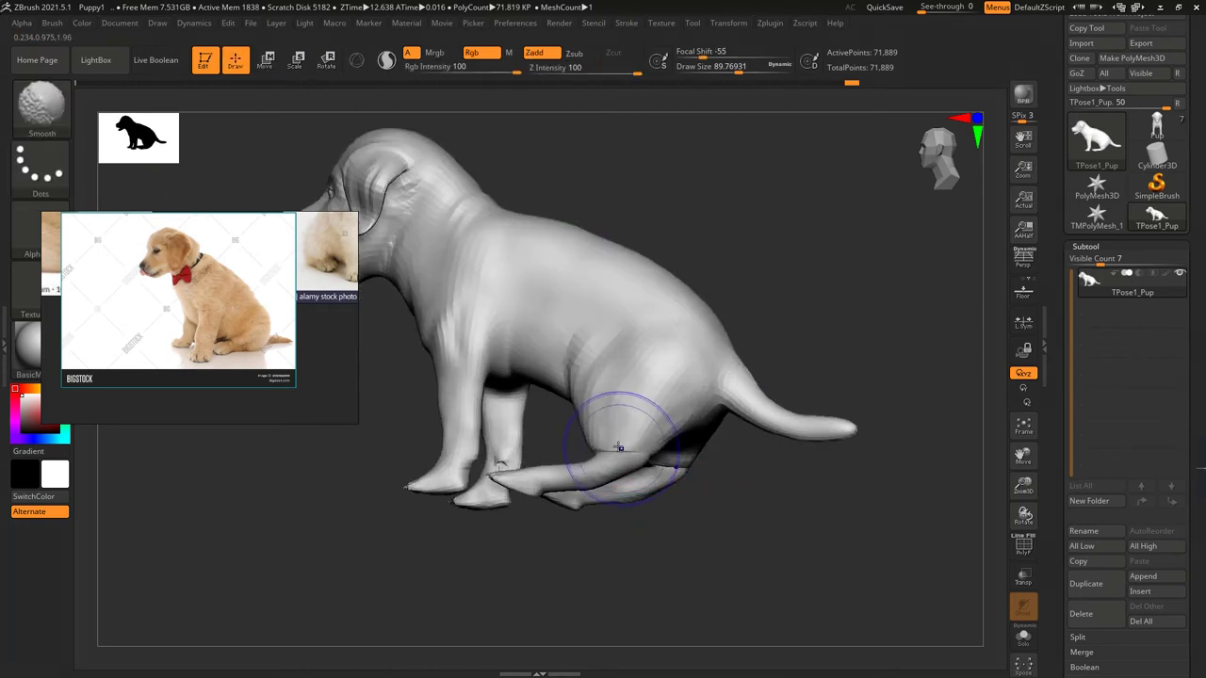
- Mask the front half and rotate the tail further down along a back transform line
{"action": "mouse_move", "coordinate": [702, 414]}
{"action": "right_mouse_down"}
{"action": "mouse_move", "coordinate": [614, 403]}
{"action": "mouse_move", "coordinate": [626, 429]}
{"action": "mouse_move", "coordinate": [659, 443]}
{"action": "mouse_move", "coordinate": [665, 479]}
{"action": "right_mouse_up"}
{"action": "mouse_move", "coordinate": [542, 490]}
{"action": "left_mouse_down", "text": "ctrl"}
{"action": "mouse_move", "coordinate": [559, 506]}
{"action": "mouse_move", "coordinate": [844, 215]}
{"action": "mouse_move", "coordinate": [826, 238]}
{"action": "left_mouse_up", "text": "ctrl"}
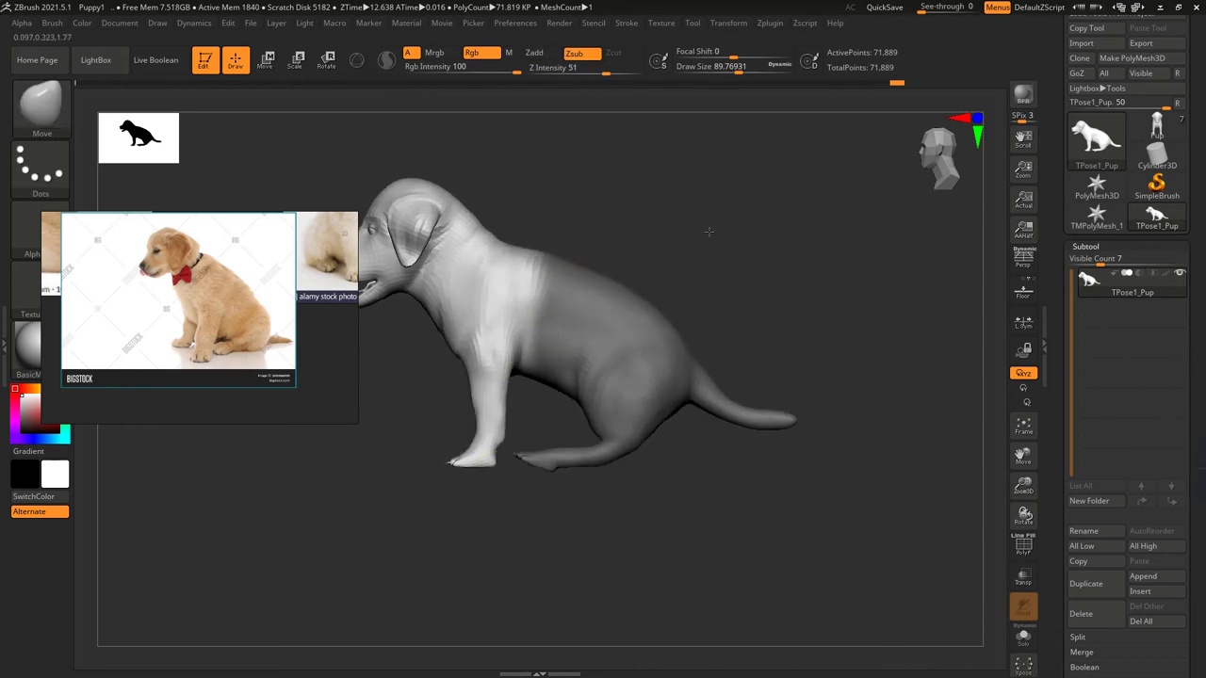
{"action": "mouse_move", "coordinate": [519, 252]}
{"action": "right_mouse_down"}
{"action": "mouse_move", "coordinate": [496, 265]}
{"action": "mouse_move", "coordinate": [565, 255]}
{"action": "mouse_move", "coordinate": [702, 162]}
{"action": "mouse_move", "coordinate": [548, 387]}
{"action": "right_mouse_up"}
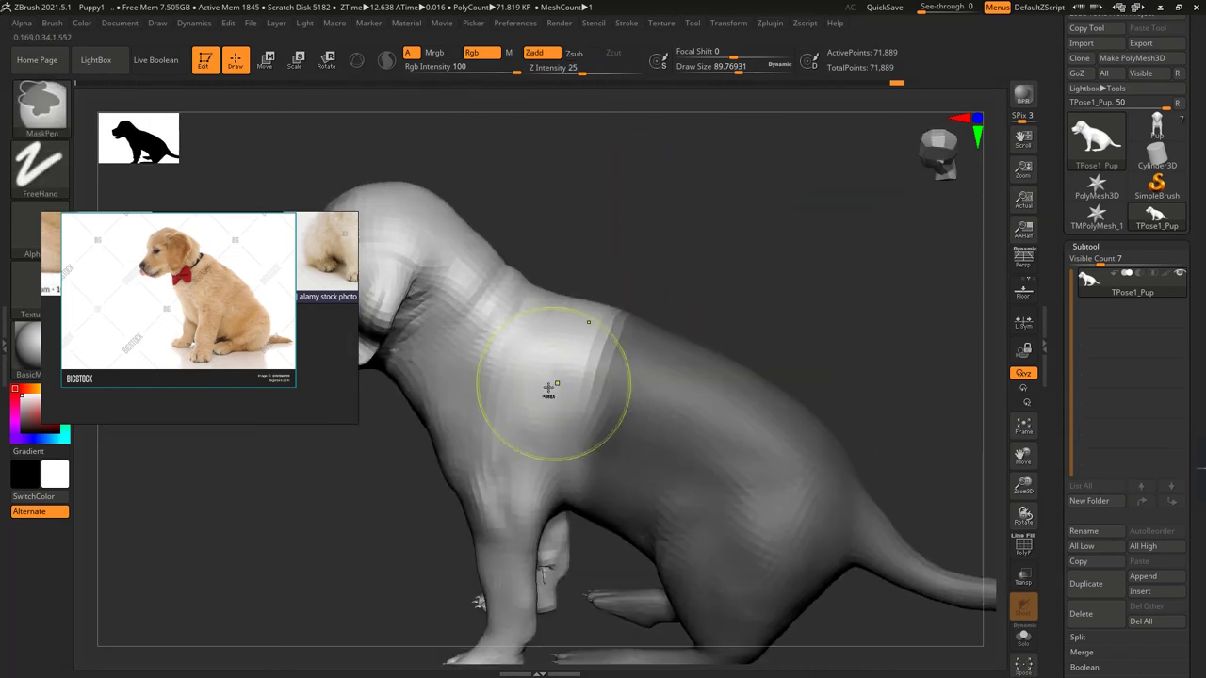
{"action": "key", "text": "f"}
{"action": "right_click_drag", "start_coordinate": [605, 360], "coordinate": [672, 251]}
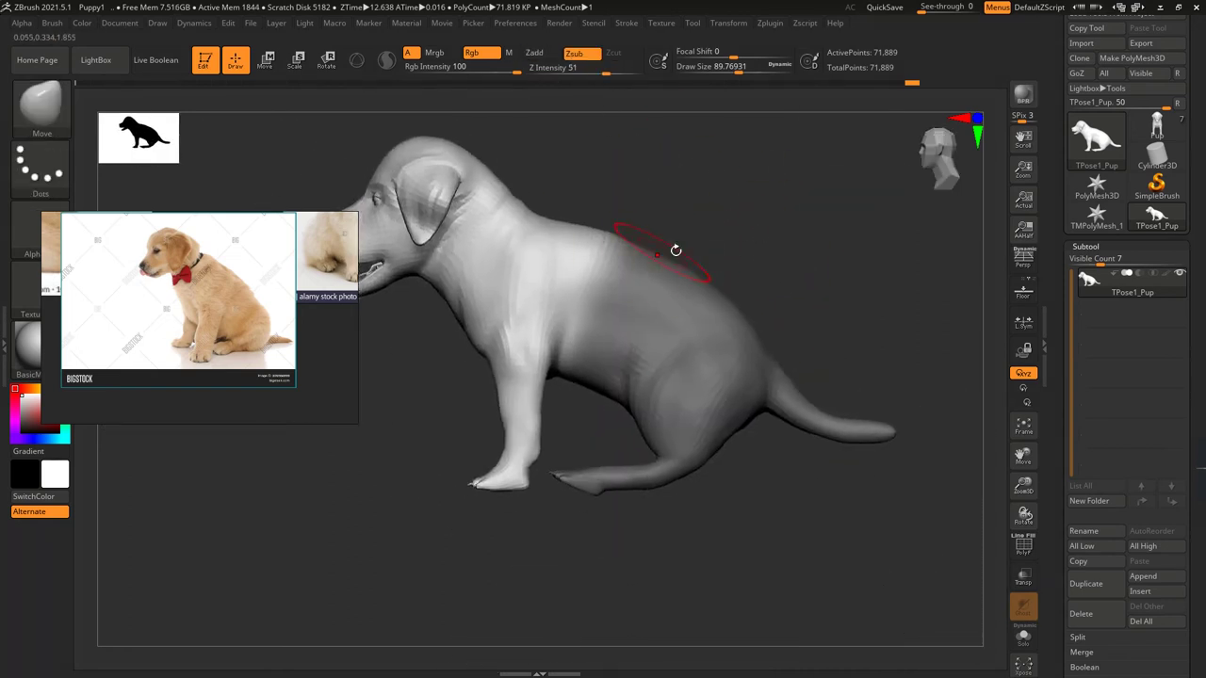
{"action": "key", "text": "w"}
{"action": "left_click_drag", "start_coordinate": [640, 273], "coordinate": [827, 432], "text": "ctrl"}
{"action": "key", "text": "r"}
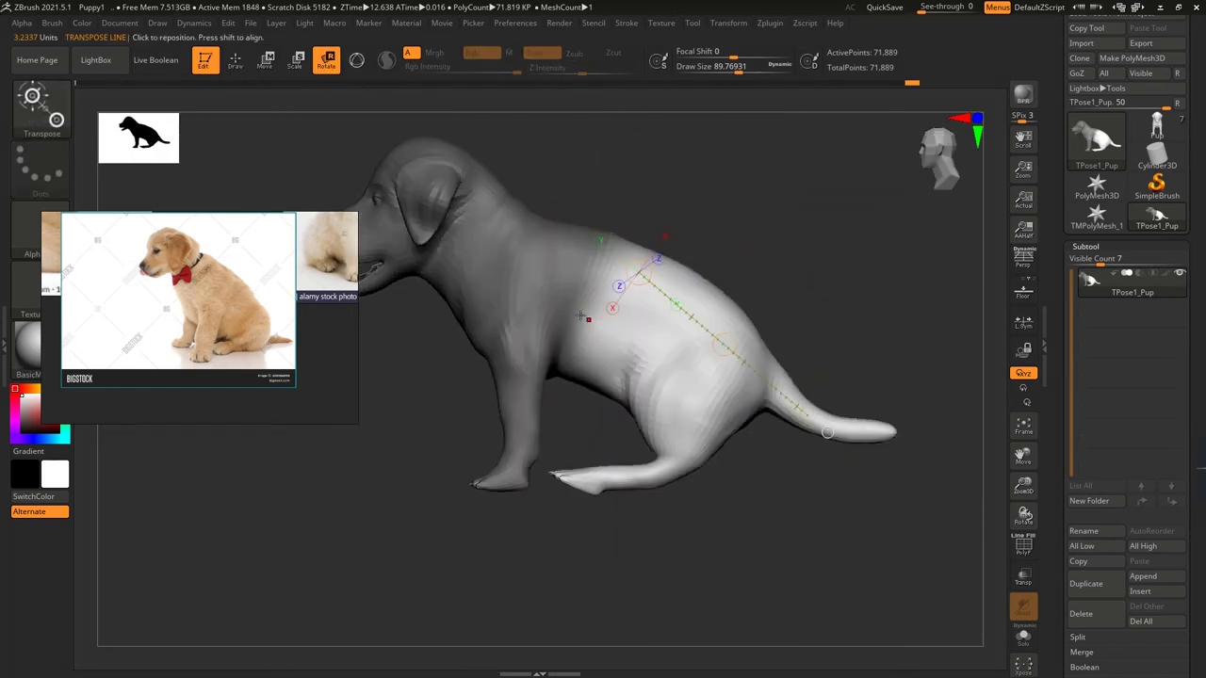
{"action": "right_click_drag", "start_coordinate": [731, 475], "coordinate": [753, 369], "text": "alt"}
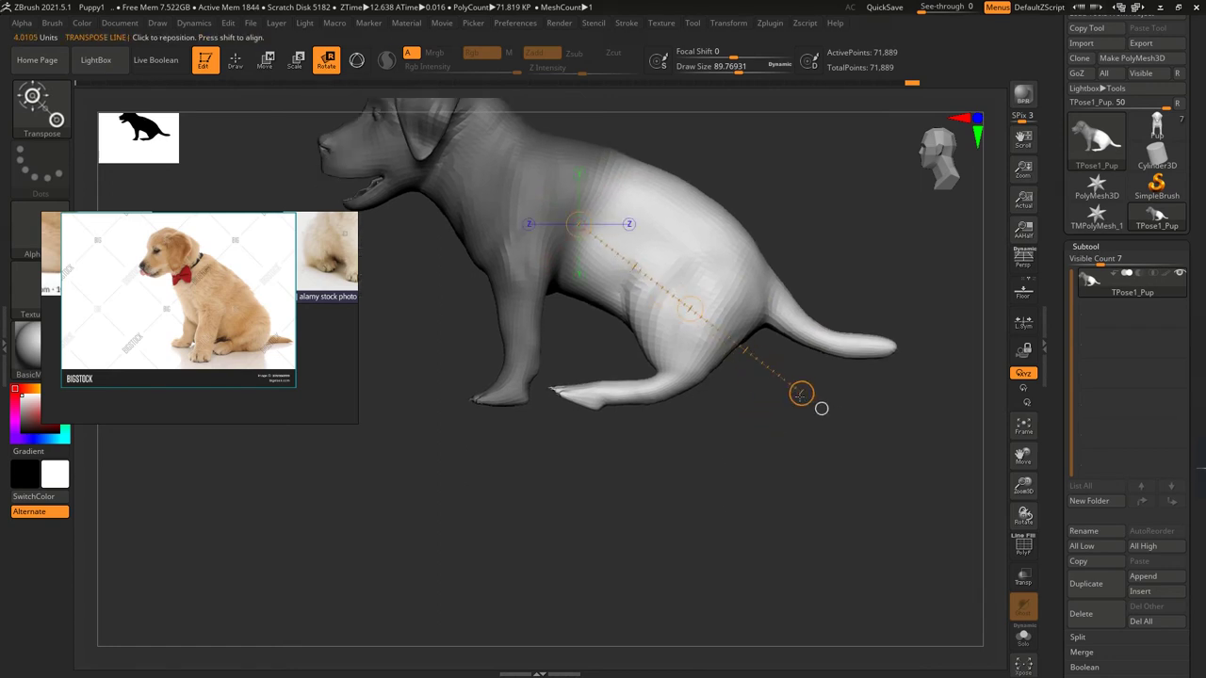
{"action": "mouse_move", "coordinate": [800, 394]}
{"action": "left_mouse_down"}
{"action": "mouse_move", "coordinate": [716, 443]}
{"action": "mouse_move", "coordinate": [816, 399]}
{"action": "left_mouse_up"}
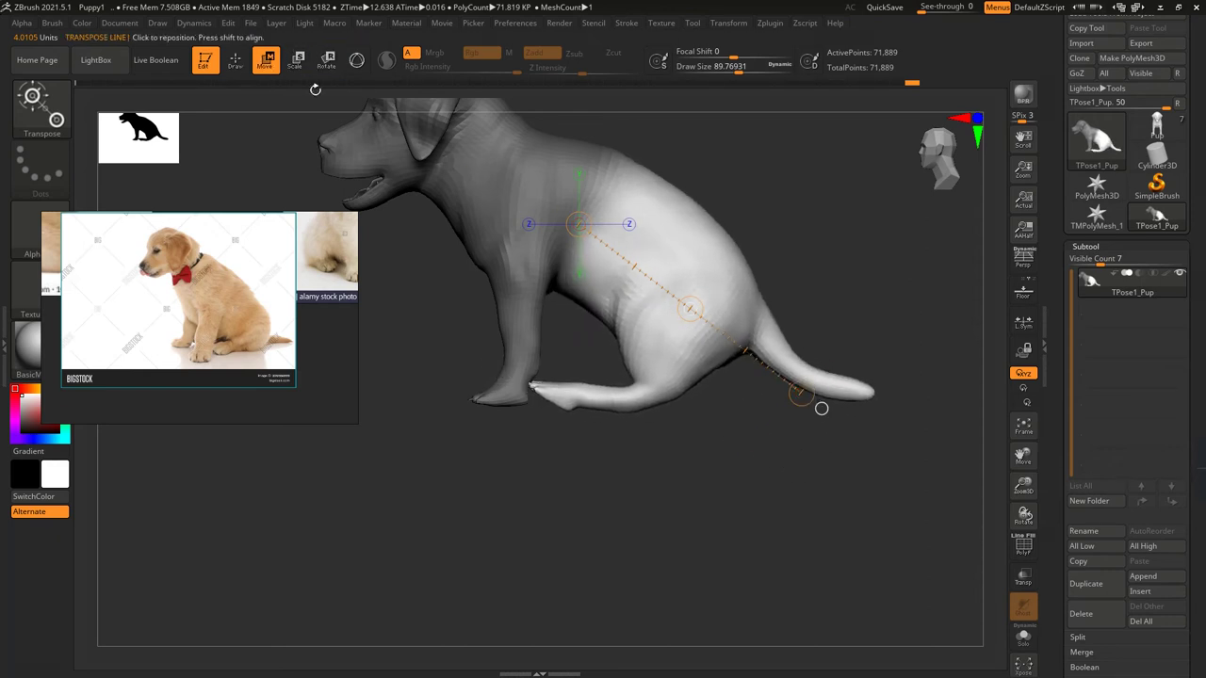
- Lower the rear, hind leg and tail, then raise and shift the hindquarters slightly right
{"action": "left_click_drag", "start_coordinate": [700, 304], "coordinate": [701, 308]}
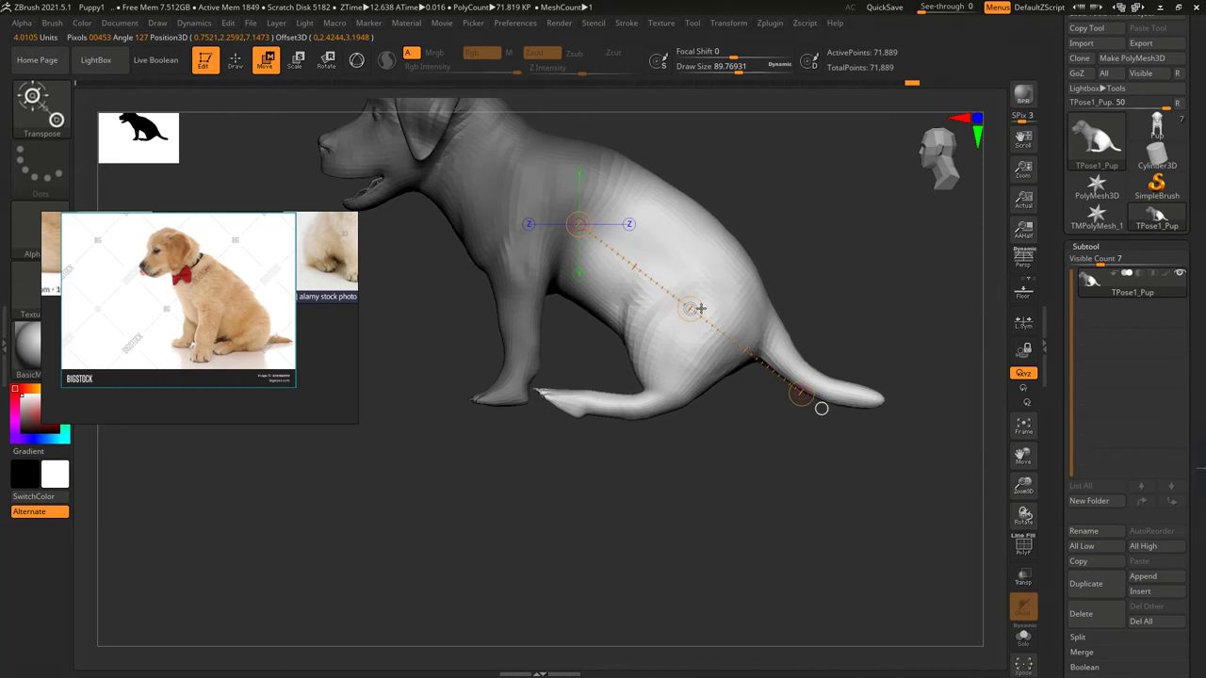
{"action": "key", "text": "ctrl"}
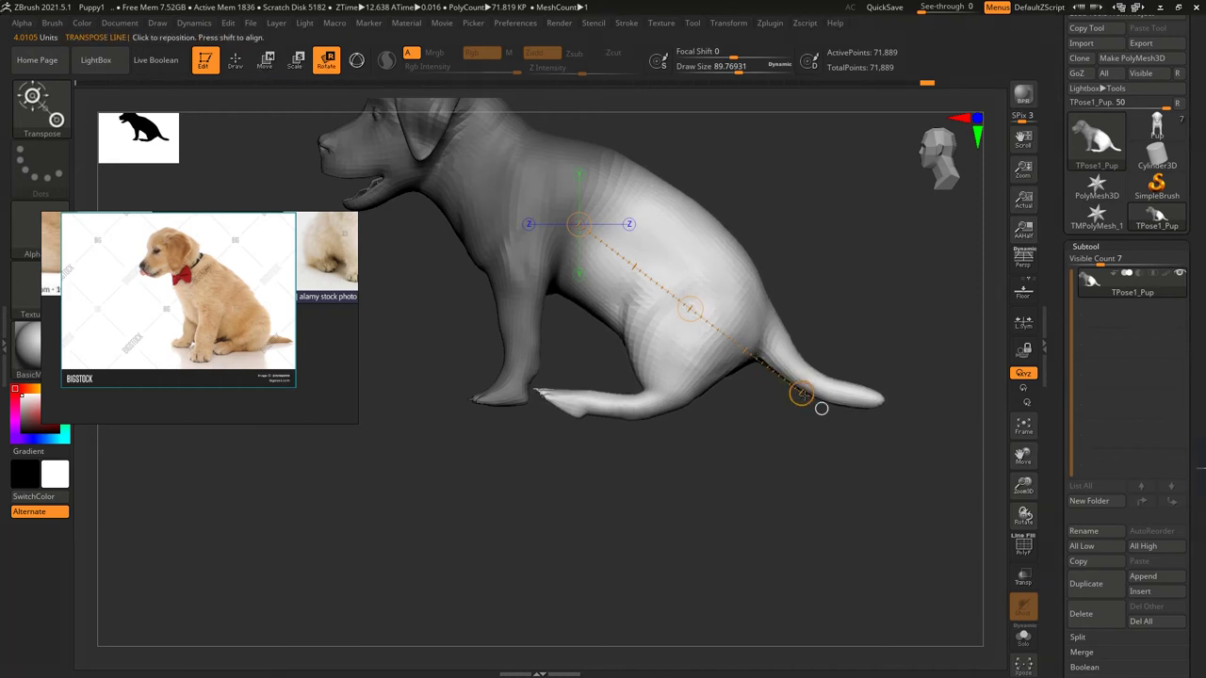
{"action": "left_click_drag", "start_coordinate": [813, 412], "coordinate": [782, 344]}
{"action": "left_click_drag", "start_coordinate": [635, 401], "coordinate": [634, 150], "text": "shift"}
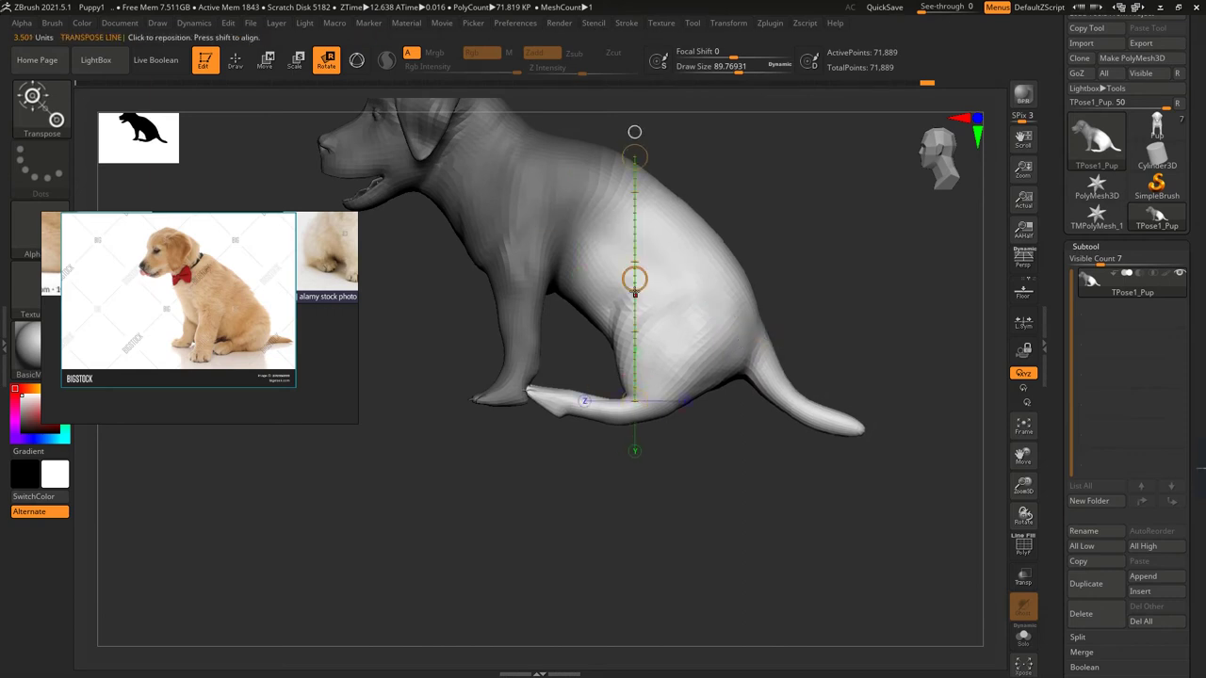
{"action": "mouse_move", "coordinate": [635, 278]}
{"action": "left_mouse_down"}
{"action": "mouse_move", "coordinate": [636, 263]}
{"action": "mouse_move", "coordinate": [814, 299]}
{"action": "left_mouse_up"}
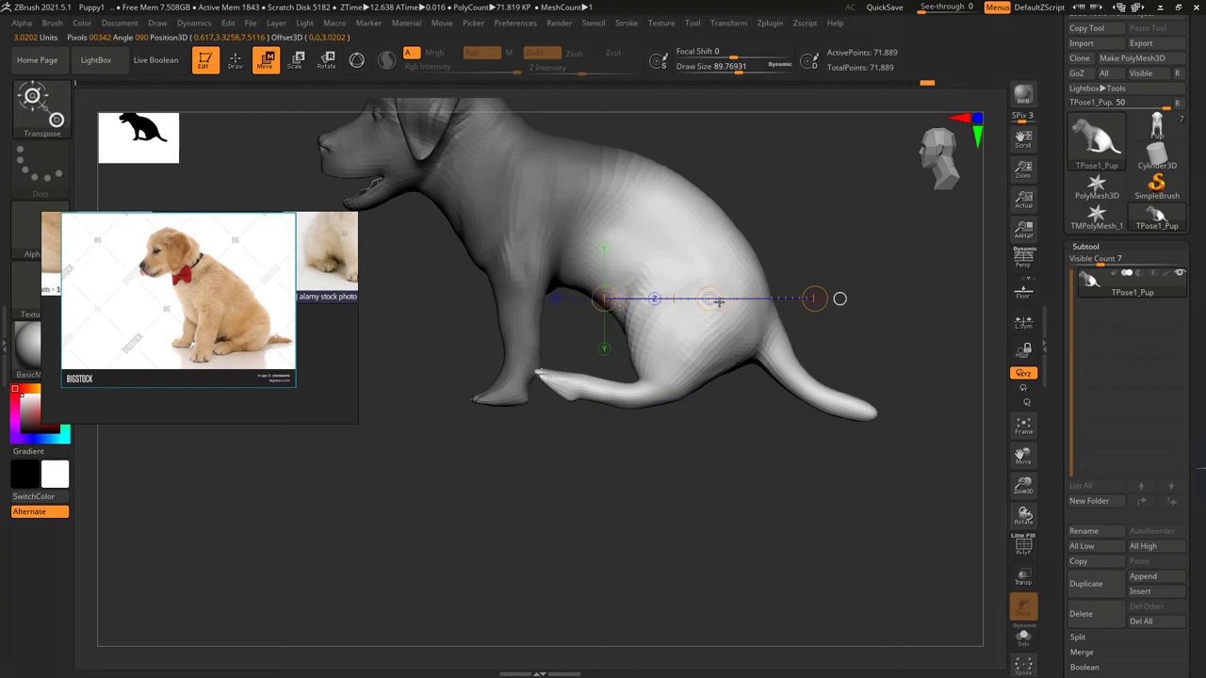
{"action": "mouse_move", "coordinate": [561, 209]}
{"action": "left_mouse_down"}
{"action": "mouse_move", "coordinate": [718, 339]}
{"action": "mouse_move", "coordinate": [704, 356]}
{"action": "left_mouse_up"}
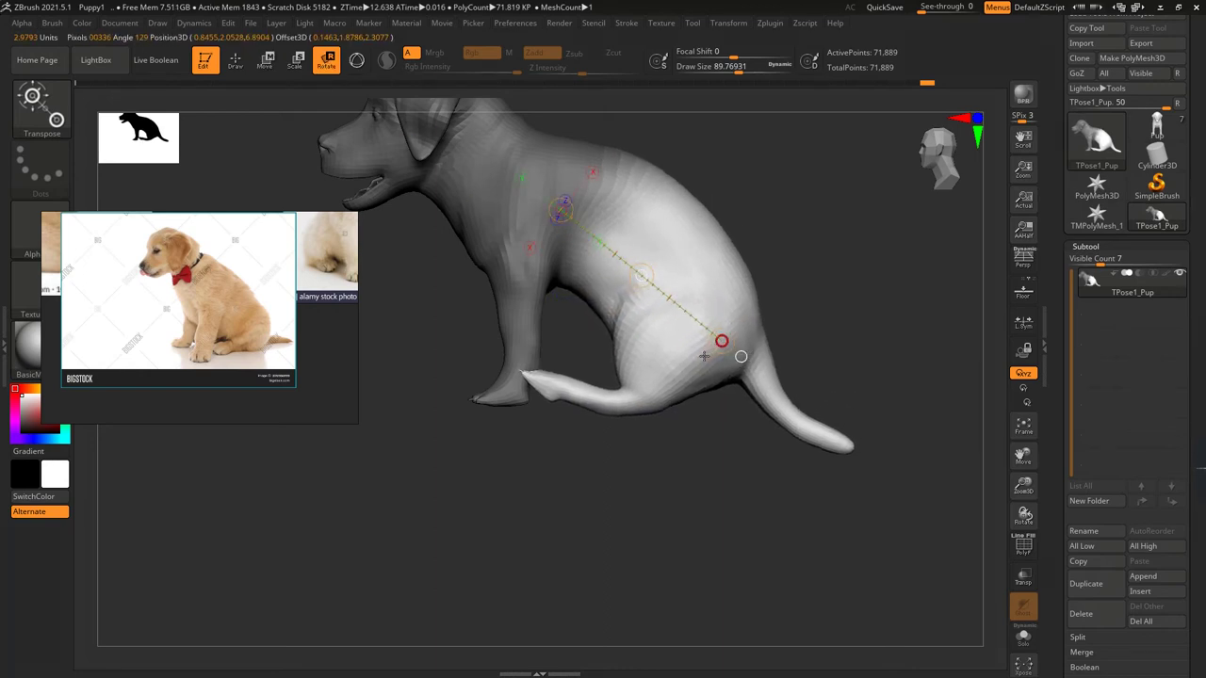
- Remask and rotate the hindquarters and tail further down, then mask everything but the tail
{"action": "left_click_drag", "start_coordinate": [513, 440], "coordinate": [477, 377], "text": "ctrl"}
{"action": "left_click", "coordinate": [529, 442], "text": "ctrl"}
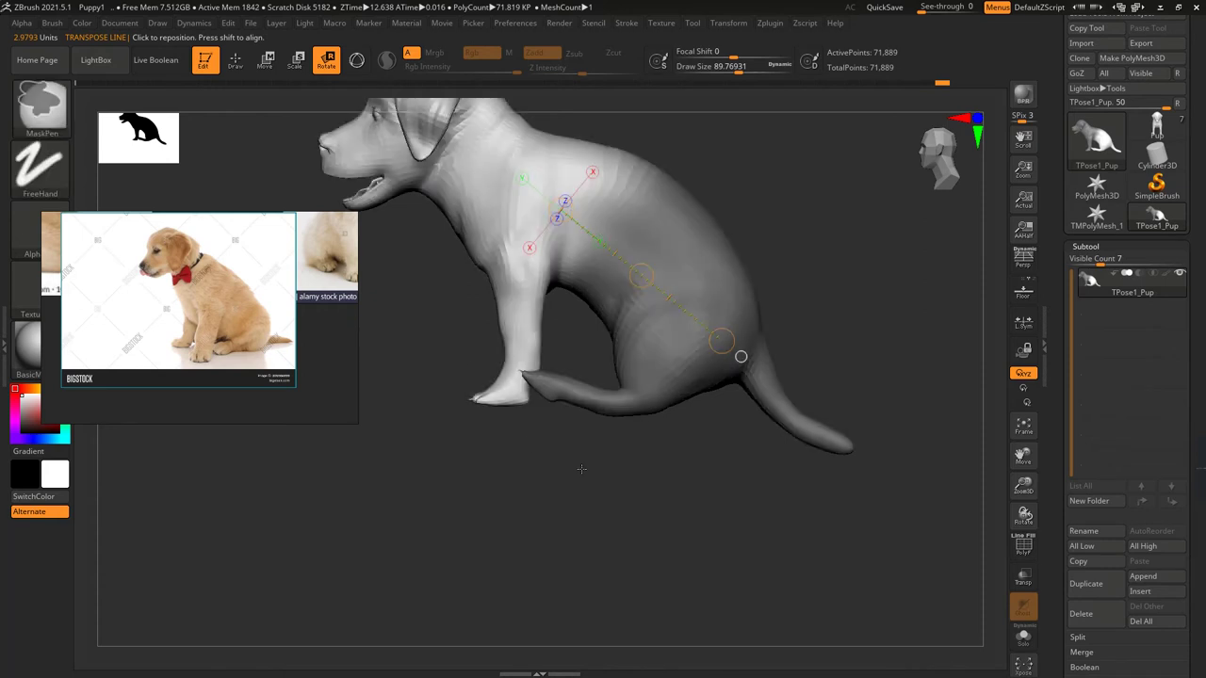
{"action": "left_click", "coordinate": [563, 455], "text": "ctrl"}
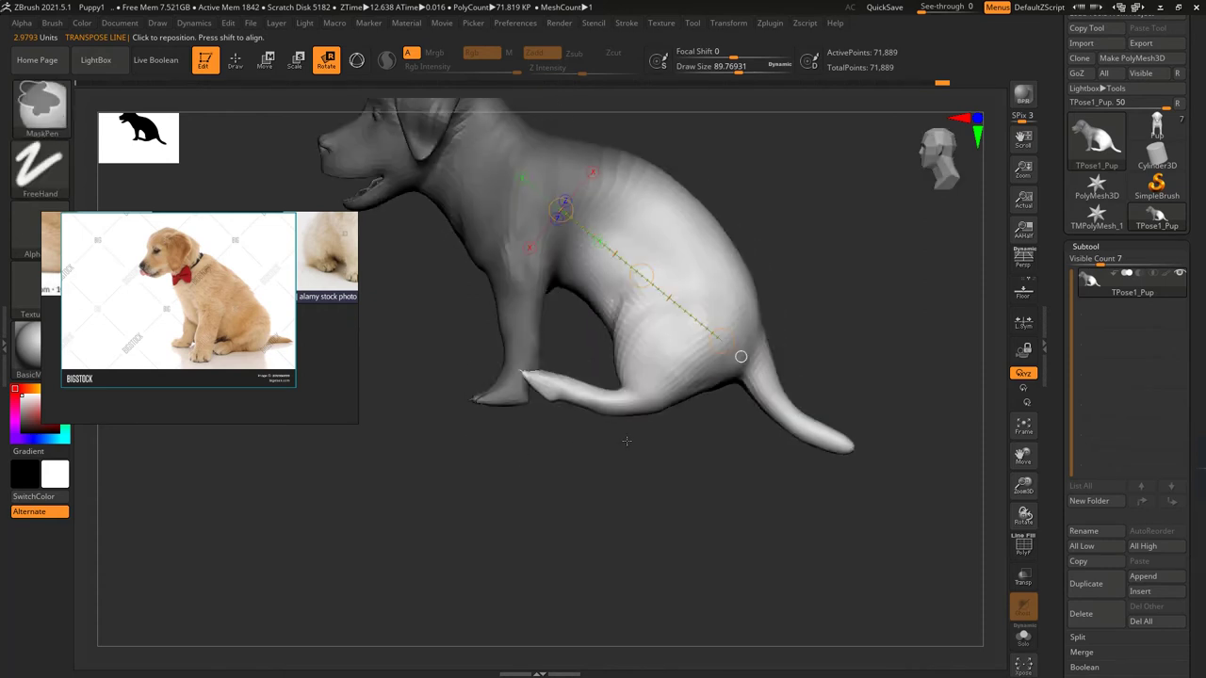
{"action": "left_click_drag", "start_coordinate": [718, 343], "coordinate": [696, 381]}
{"action": "left_click_drag", "start_coordinate": [720, 341], "coordinate": [740, 332]}
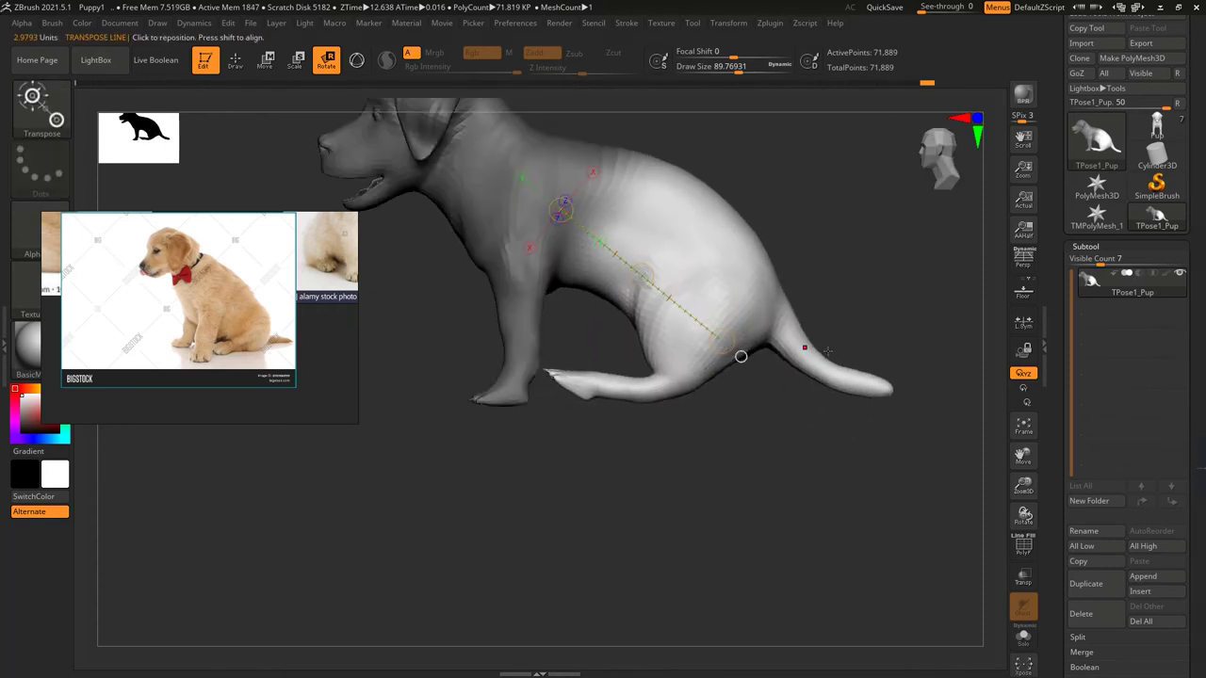
{"action": "mouse_move", "coordinate": [827, 351]}
{"action": "left_mouse_down", "text": "ctrl"}
{"action": "mouse_move", "coordinate": [812, 389]}
{"action": "mouse_move", "coordinate": [754, 282]}
{"action": "left_mouse_up", "text": "ctrl"}
{"action": "left_click_drag", "start_coordinate": [630, 471], "coordinate": [629, 396], "text": "ctrl"}
{"action": "mouse_move", "coordinate": [631, 344]}
{"action": "left_mouse_down"}
{"action": "mouse_move", "coordinate": [628, 493]}
{"action": "mouse_move", "coordinate": [764, 393]}
{"action": "mouse_move", "coordinate": [763, 358]}
{"action": "mouse_move", "coordinate": [762, 393]}
{"action": "mouse_move", "coordinate": [735, 385]}
{"action": "mouse_move", "coordinate": [800, 385]}
{"action": "left_mouse_up"}
- Clear the mask and pull the body back over the fixed hind paw
{"action": "key", "text": "q"}
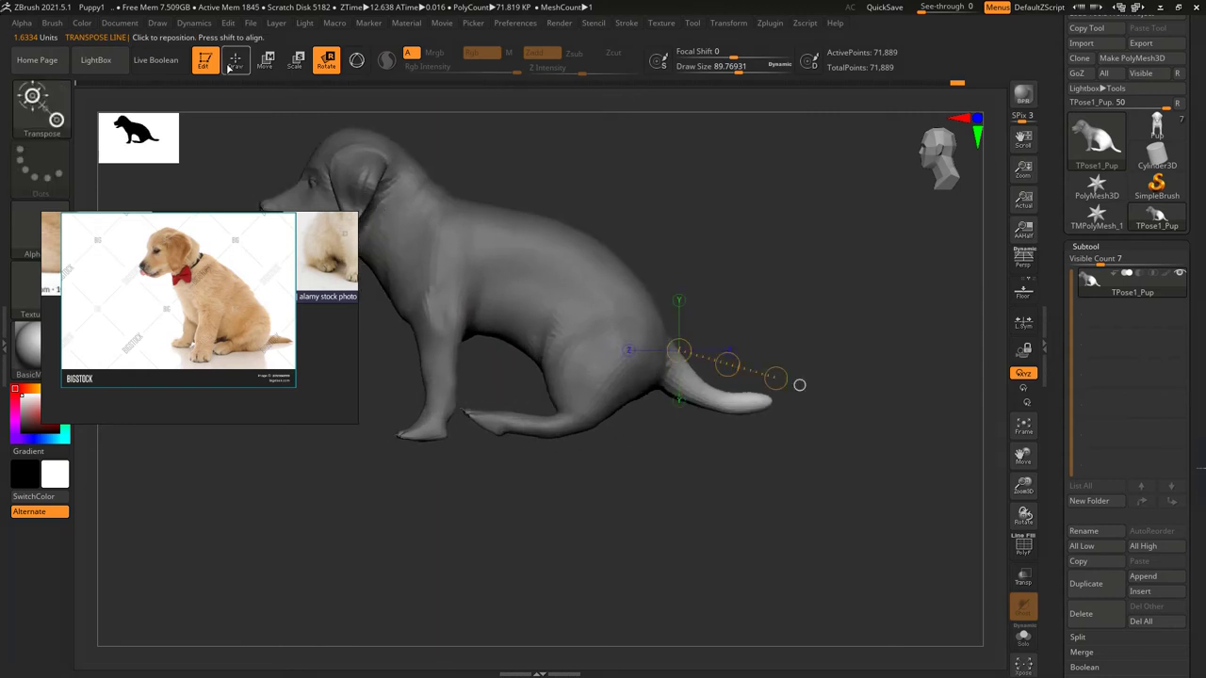
{"action": "mouse_move", "coordinate": [695, 254]}
{"action": "left_mouse_down"}
{"action": "mouse_move", "coordinate": [732, 258]}
{"action": "mouse_move", "coordinate": [659, 236]}
{"action": "left_mouse_up"}
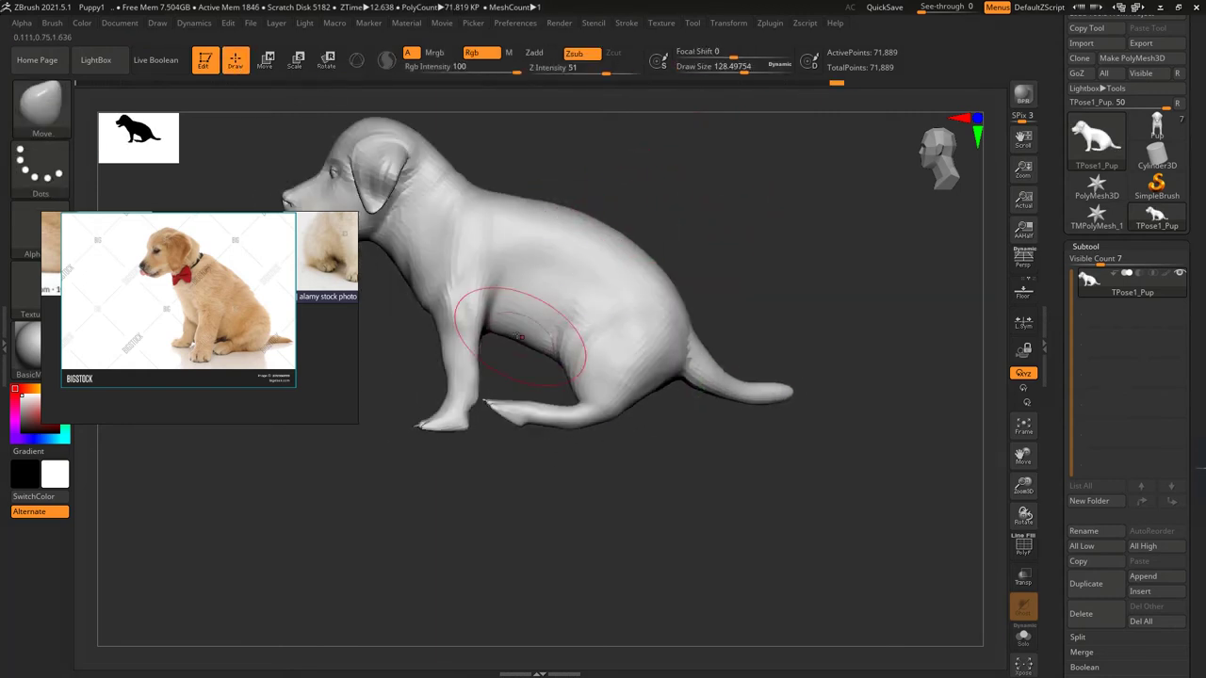
{"action": "right_click_drag", "start_coordinate": [506, 407], "coordinate": [448, 382], "text": "ctrl"}
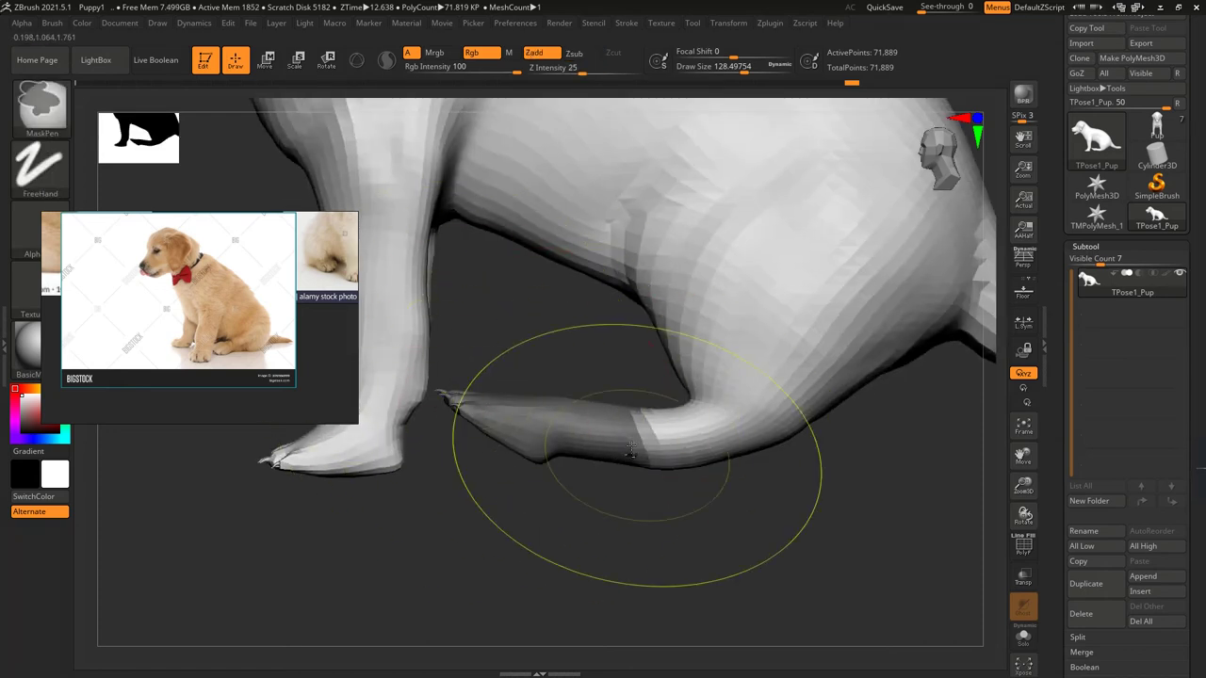
{"action": "right_click_drag", "start_coordinate": [630, 452], "coordinate": [565, 395]}
{"action": "key", "text": "w"}
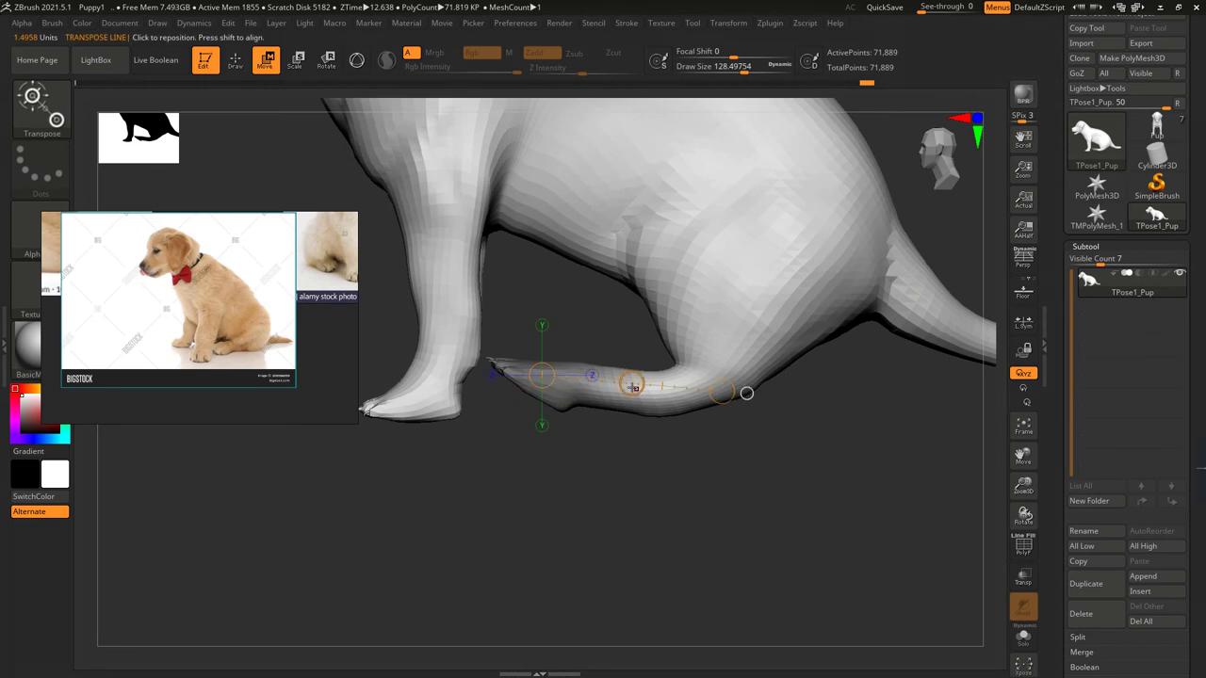
{"action": "left_click_drag", "start_coordinate": [634, 387], "coordinate": [572, 374]}
{"action": "mouse_move", "coordinate": [622, 428]}
{"action": "right_mouse_down"}
{"action": "mouse_move", "coordinate": [674, 438]}
{"action": "mouse_move", "coordinate": [732, 320]}
{"action": "right_mouse_up"}
- Smooth the hind leg with the Move brush's Shift-smooth while orbiting around it
{"action": "key", "text": "q"}
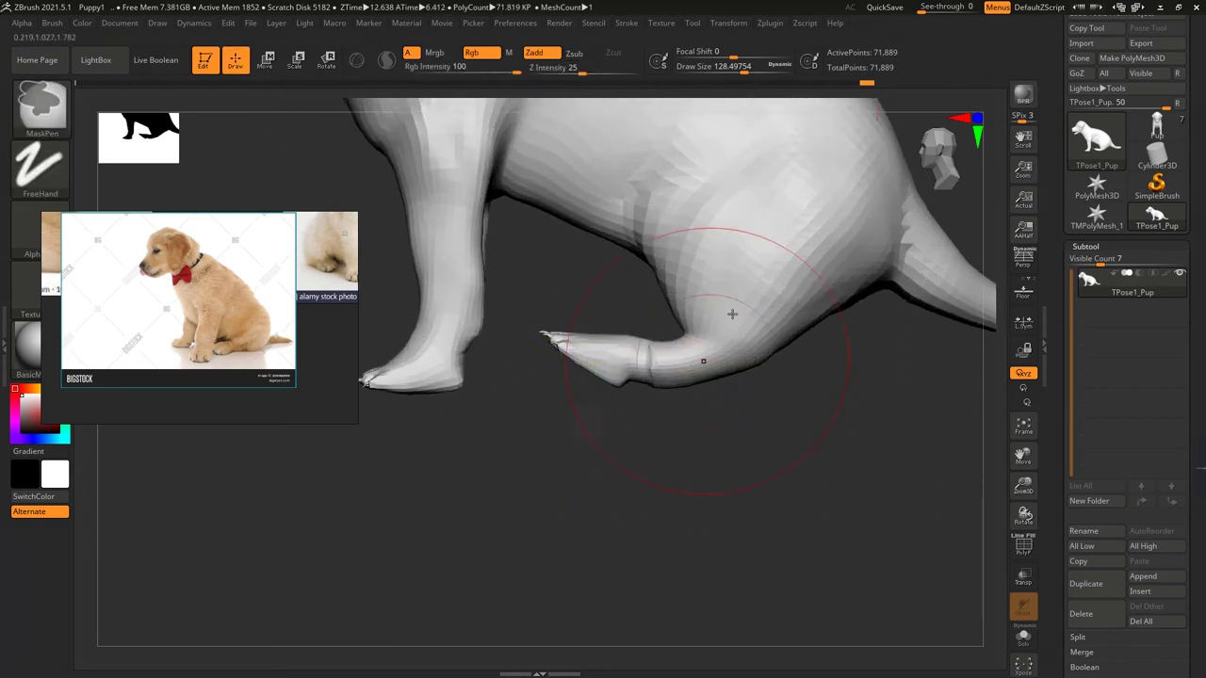
{"action": "key", "text": "s"}
{"action": "key", "text": "shift"}
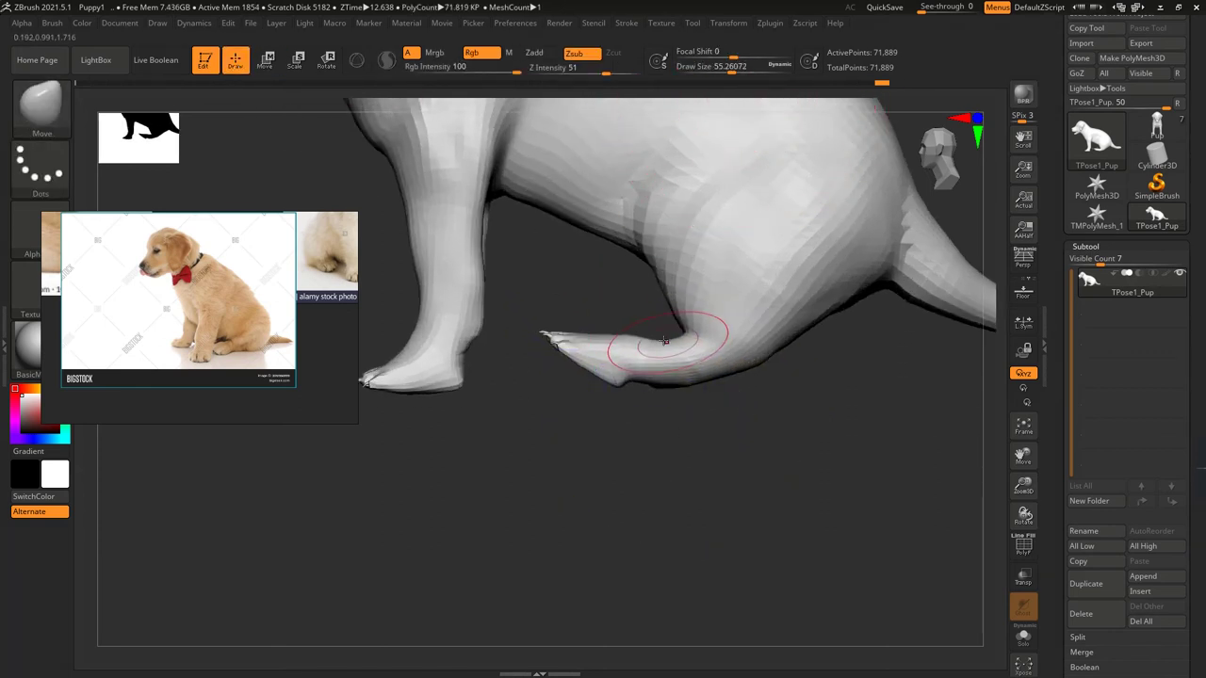
{"action": "mouse_move", "coordinate": [672, 380]}
{"action": "right_mouse_down"}
{"action": "mouse_move", "coordinate": [754, 342]}
{"action": "mouse_move", "coordinate": [801, 520]}
{"action": "mouse_move", "coordinate": [732, 506]}
{"action": "mouse_move", "coordinate": [721, 477]}
{"action": "mouse_move", "coordinate": [585, 467]}
{"action": "right_mouse_up"}
- Mask the front, invert, and rotate the rear and tail downward
{"action": "left_click_drag", "start_coordinate": [584, 467], "coordinate": [819, 179], "text": "ctrl"}
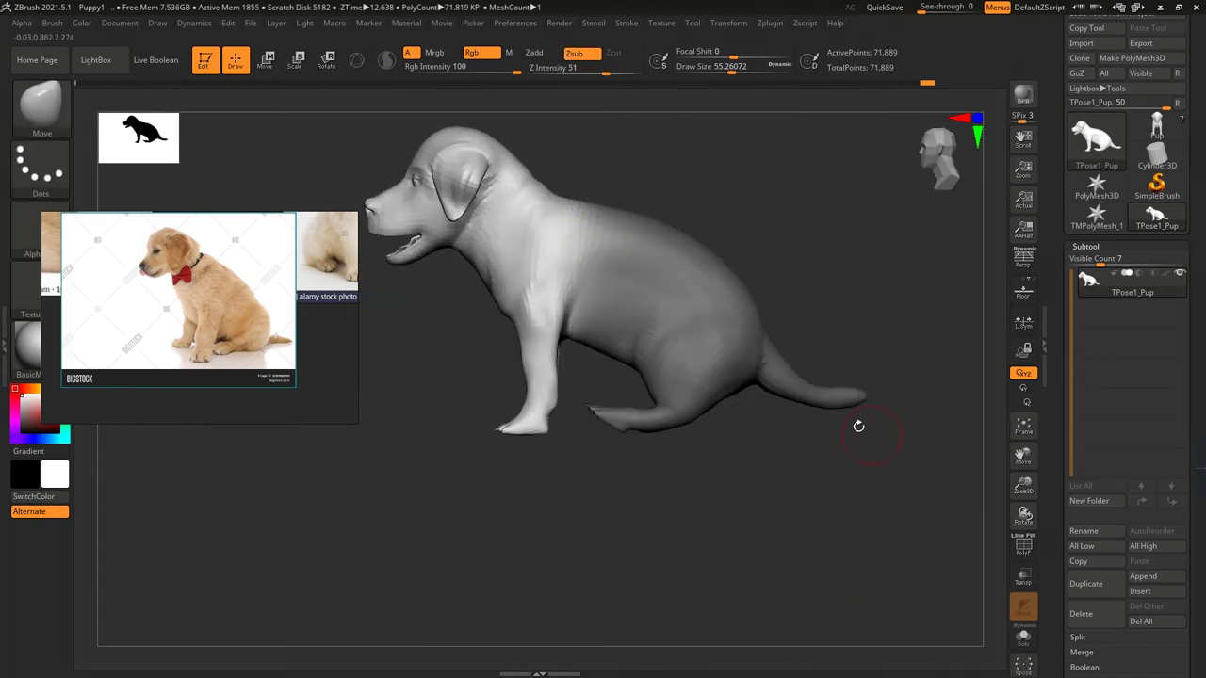
{"action": "right_click_drag", "start_coordinate": [855, 423], "coordinate": [606, 157]}
{"action": "left_click", "coordinate": [605, 157], "text": "ctrl"}
{"action": "key", "text": "r"}
{"action": "left_click_drag", "start_coordinate": [519, 265], "coordinate": [727, 409]}
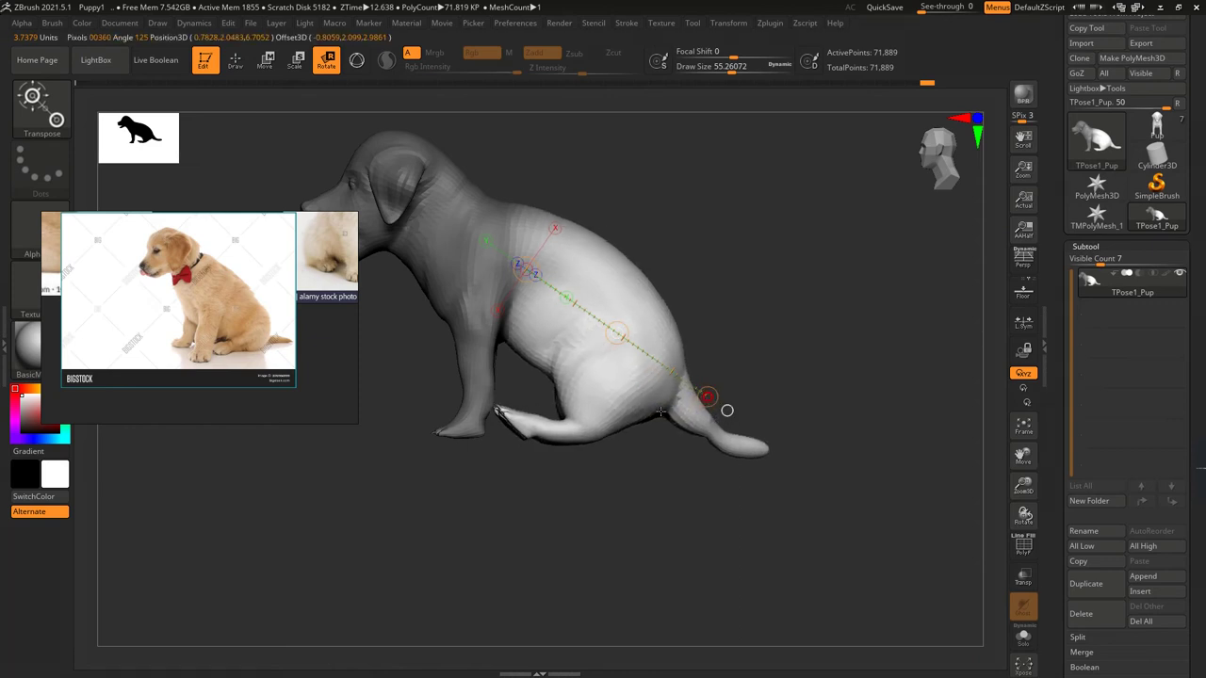
{"action": "right_click_drag", "start_coordinate": [759, 328], "coordinate": [769, 259]}
- Clear the mask and inspect the puppy's body from both sides
{"action": "left_click", "coordinate": [769, 259], "text": "ctrl"}
{"action": "key", "text": "q"}
{"action": "mouse_move", "coordinate": [710, 218]}
{"action": "right_mouse_down", "text": "ctrl"}
{"action": "mouse_move", "coordinate": [740, 108]}
{"action": "mouse_move", "coordinate": [668, 276]}
{"action": "right_mouse_up", "text": "ctrl"}
{"action": "right_click_drag", "start_coordinate": [770, 231], "coordinate": [742, 306]}
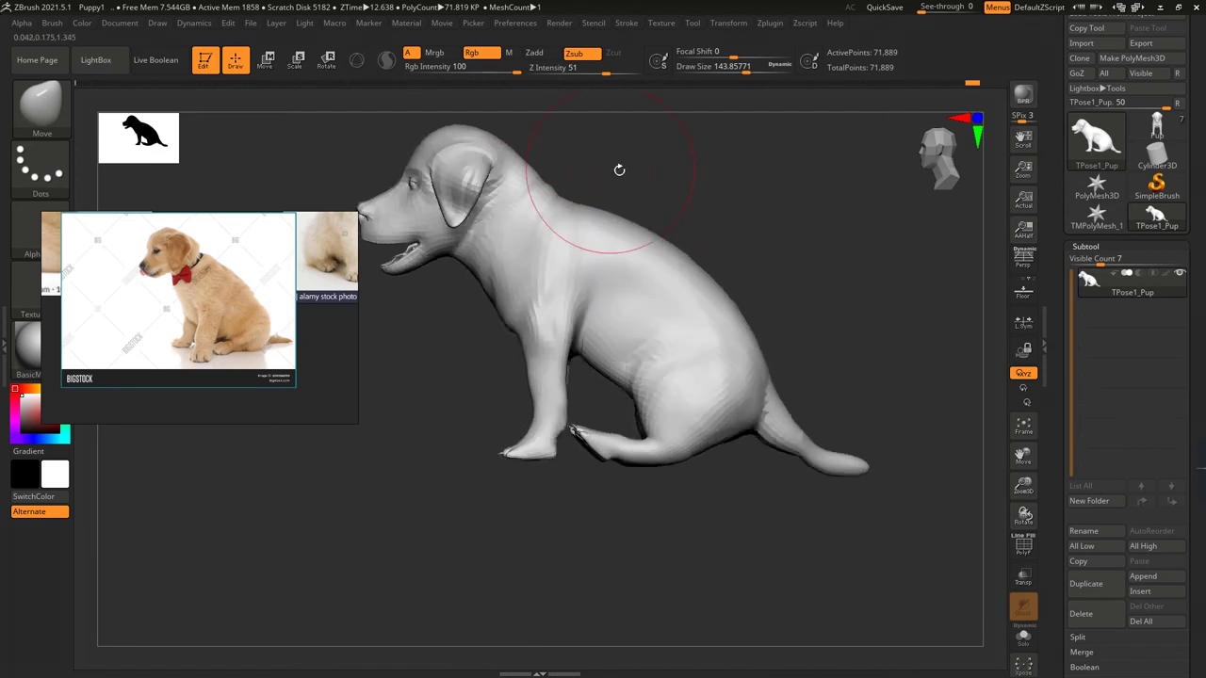
{"action": "mouse_move", "coordinate": [619, 170]}
{"action": "right_mouse_down"}
{"action": "mouse_move", "coordinate": [659, 349]}
{"action": "mouse_move", "coordinate": [808, 326]}
{"action": "mouse_move", "coordinate": [667, 363]}
{"action": "mouse_move", "coordinate": [823, 380]}
{"action": "mouse_move", "coordinate": [512, 471]}
{"action": "right_mouse_up"}
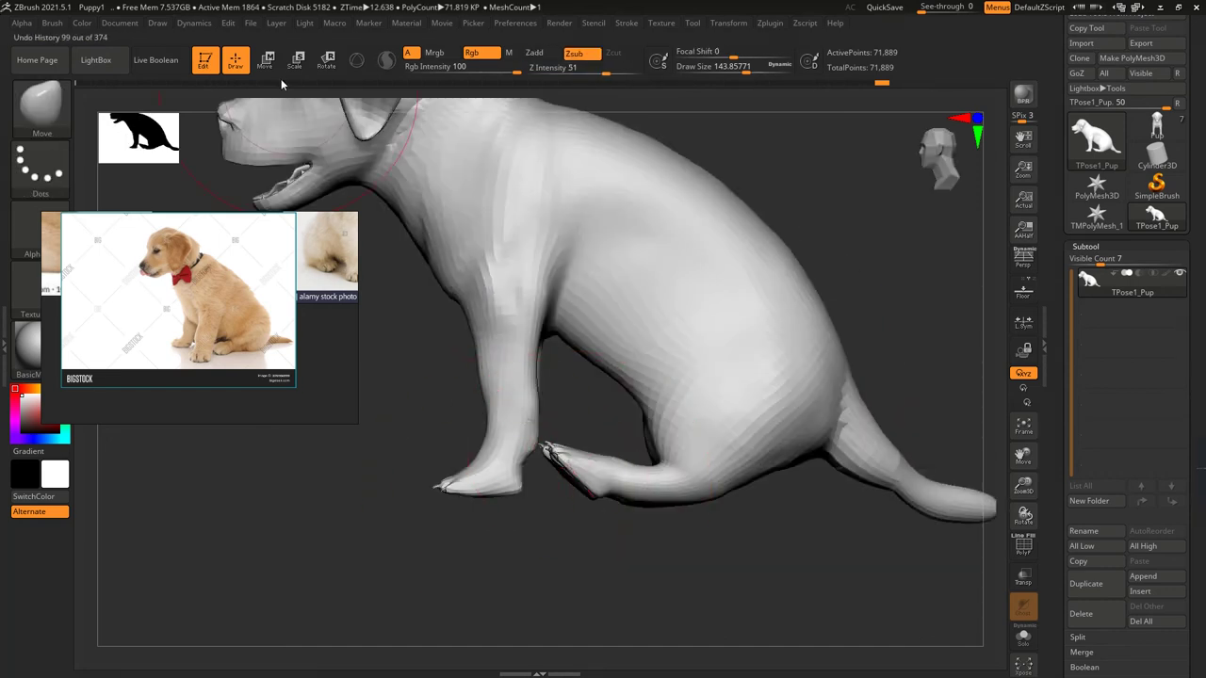
- Mask the lower front leg and bring both front legs into view
{"action": "key", "text": "w"}
{"action": "left_click_drag", "start_coordinate": [500, 202], "coordinate": [904, 433]}
{"action": "left_click_drag", "start_coordinate": [471, 254], "coordinate": [509, 286], "text": "ctrl"}
{"action": "left_click", "coordinate": [443, 566], "text": "ctrl"}
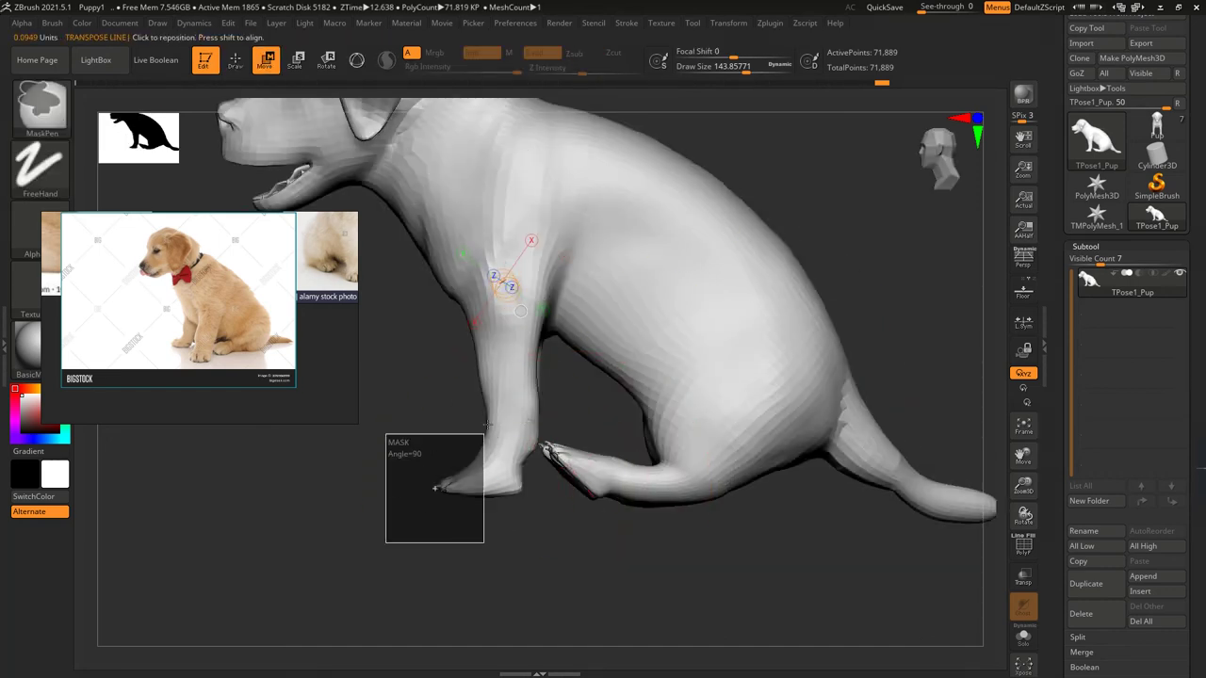
{"action": "left_click_drag", "start_coordinate": [435, 488], "coordinate": [490, 381], "text": "ctrl"}
{"action": "right_click_drag", "start_coordinate": [489, 381], "coordinate": [653, 167]}
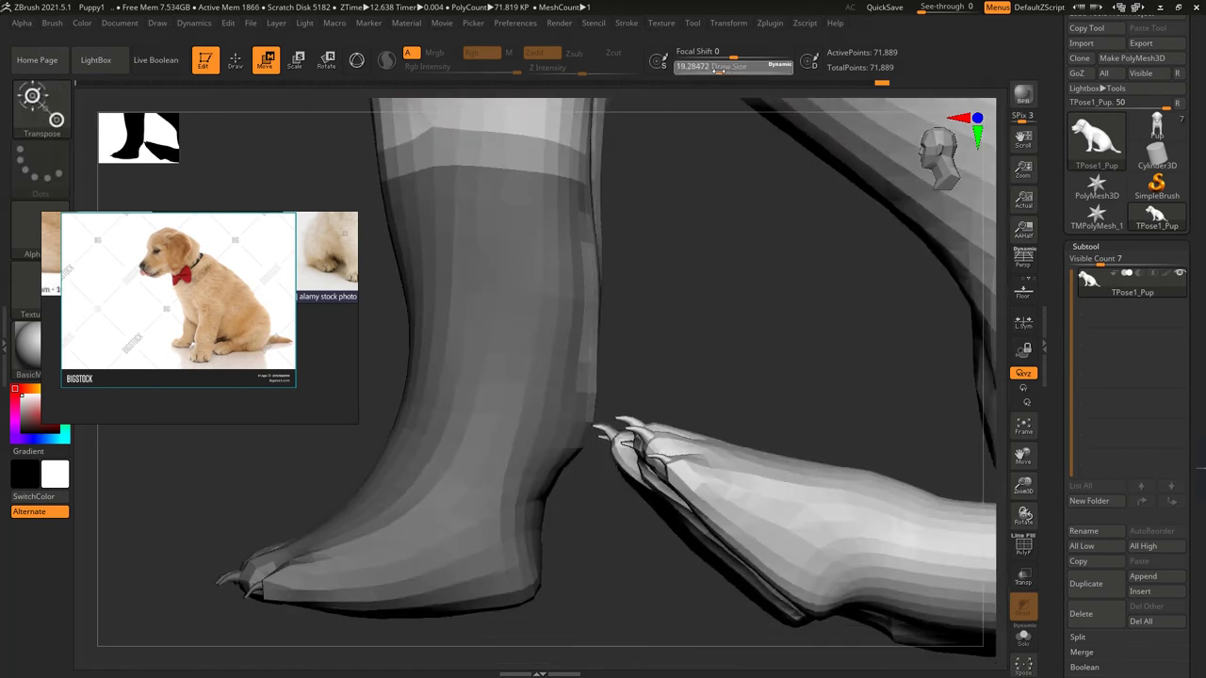
{"action": "right_click_drag", "start_coordinate": [654, 282], "coordinate": [603, 368]}
{"action": "key", "text": "q"}
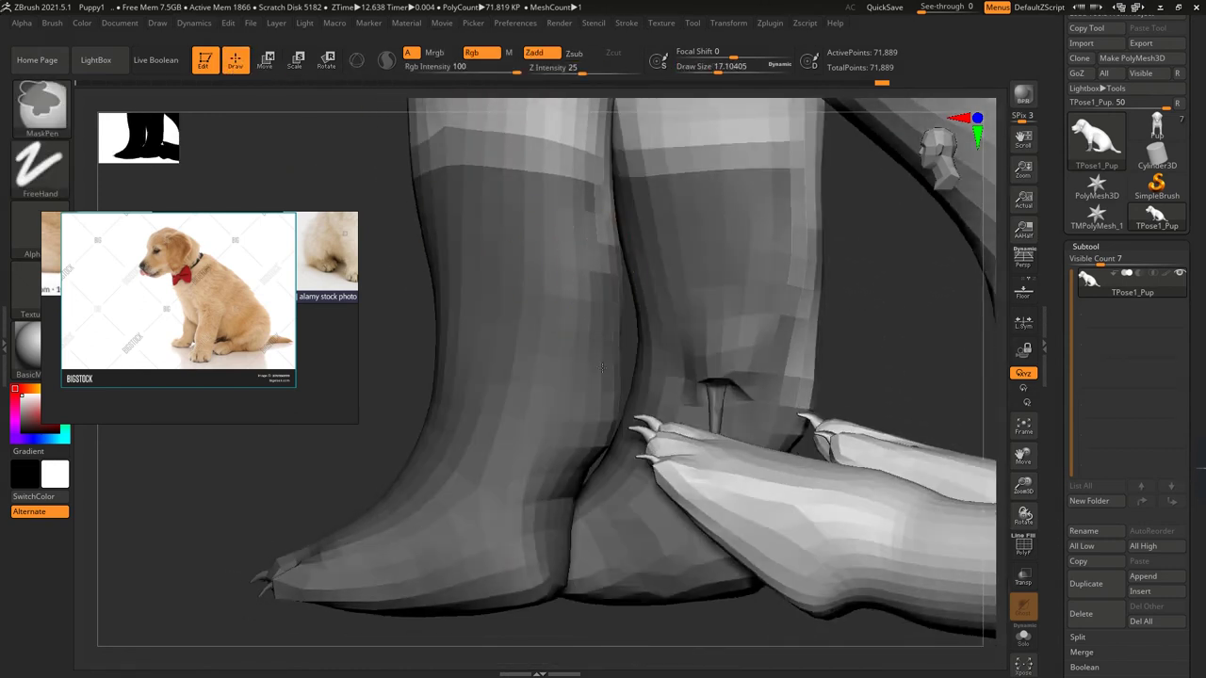
{"action": "right_click_drag", "start_coordinate": [565, 471], "coordinate": [637, 282]}
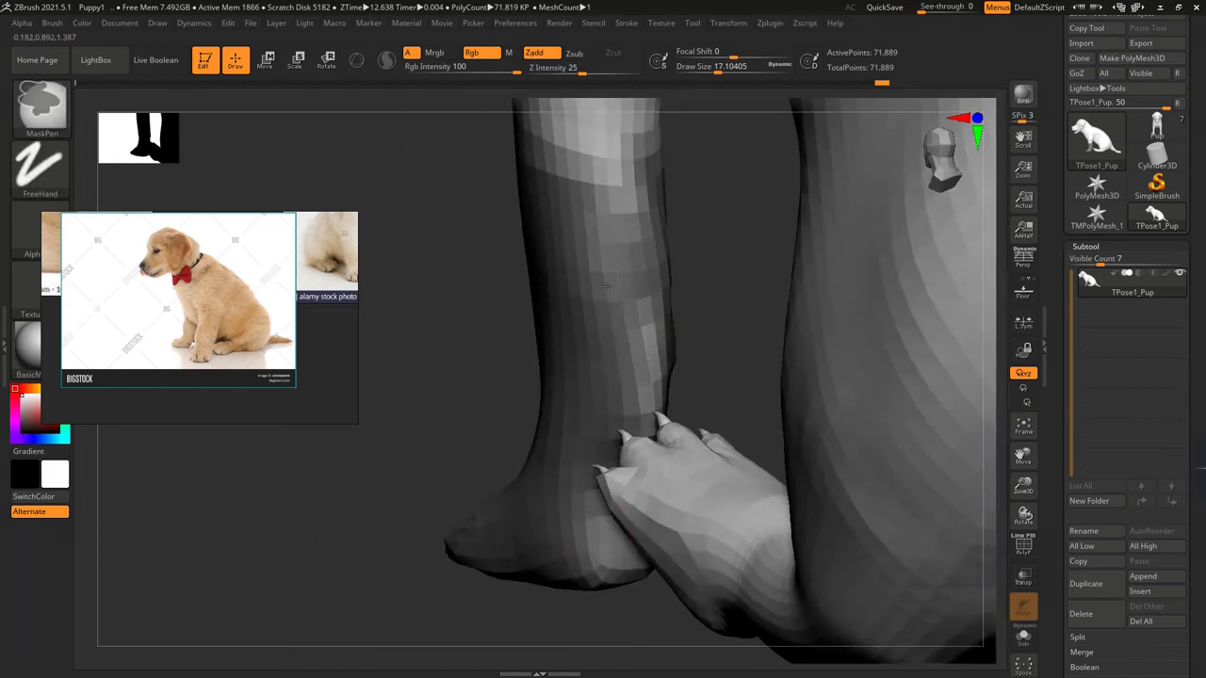
{"action": "right_click_drag", "start_coordinate": [638, 383], "coordinate": [622, 508]}
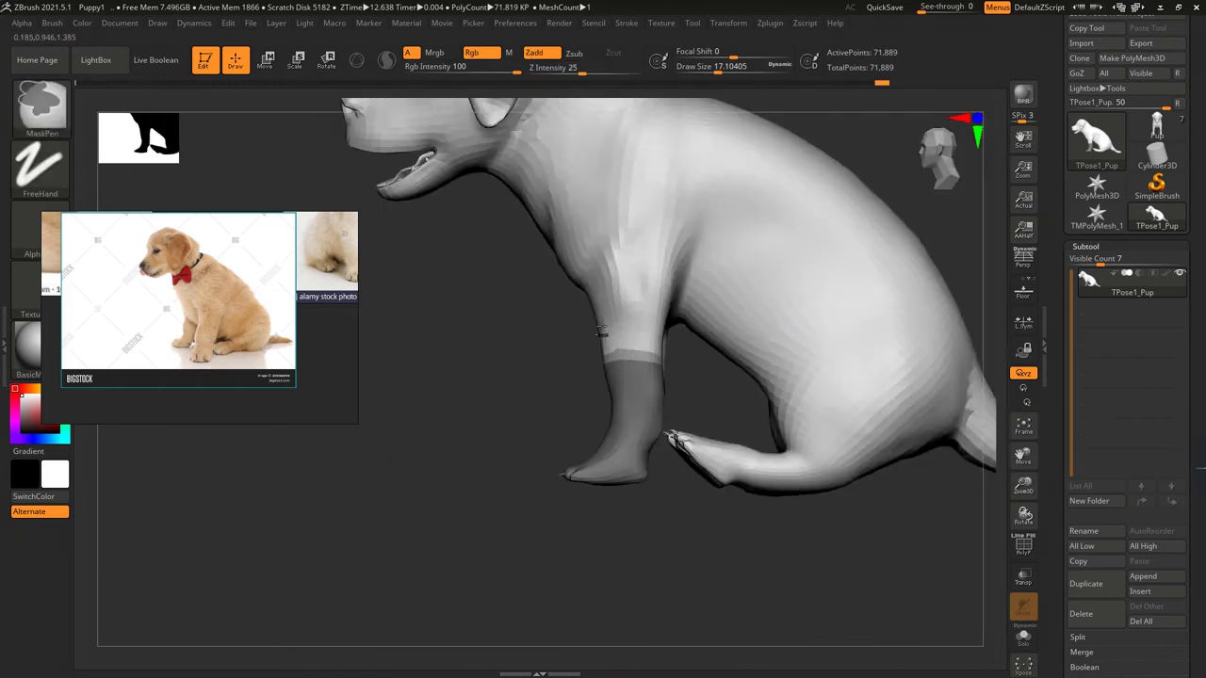
- Box-mask the front leg and paint mask onto its lower and upper parts
{"action": "mouse_move", "coordinate": [512, 390]}
{"action": "left_mouse_down", "text": "ctrl"}
{"action": "mouse_move", "coordinate": [697, 275]}
{"action": "mouse_move", "coordinate": [673, 323]}
{"action": "left_mouse_up", "text": "ctrl"}
{"action": "right_click_drag", "start_coordinate": [672, 324], "coordinate": [742, 226]}
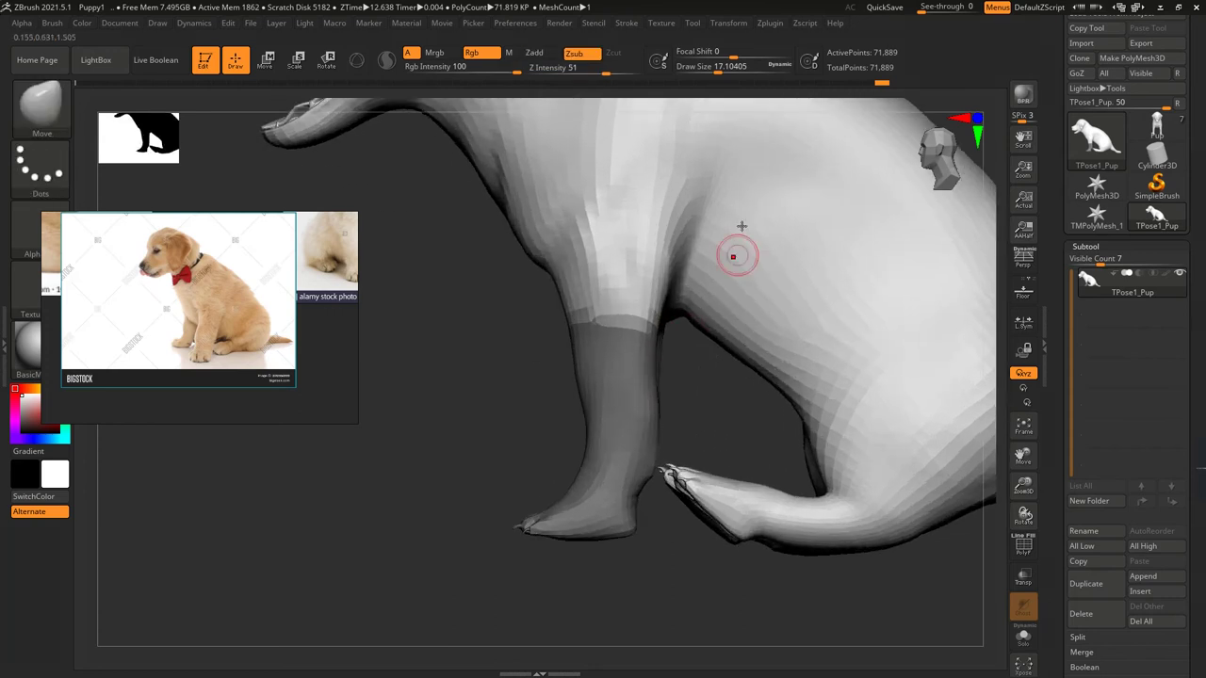
{"action": "mouse_move", "coordinate": [682, 311]}
{"action": "left_mouse_down", "text": "ctrl"}
{"action": "mouse_move", "coordinate": [622, 188]}
{"action": "mouse_move", "coordinate": [565, 236]}
{"action": "mouse_move", "coordinate": [598, 174]}
{"action": "left_mouse_up", "text": "ctrl"}
{"action": "right_click_drag", "start_coordinate": [649, 181], "coordinate": [660, 234]}
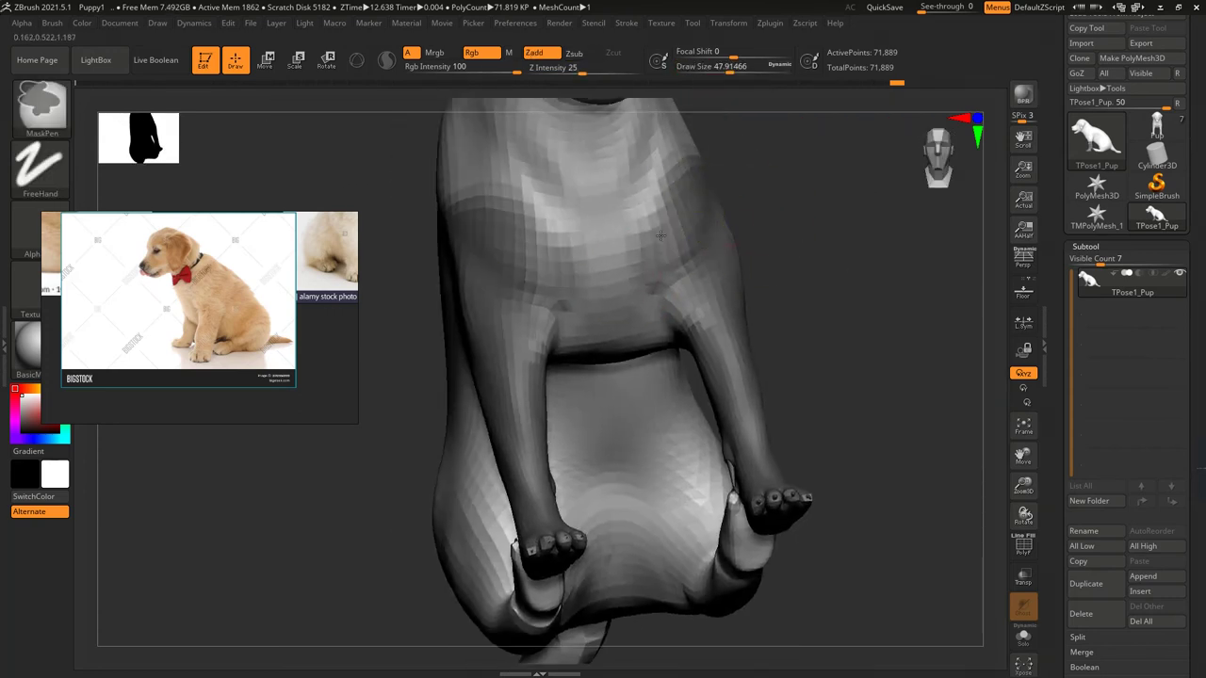
{"action": "mouse_move", "coordinate": [695, 325]}
{"action": "right_mouse_down"}
{"action": "mouse_move", "coordinate": [619, 362]}
{"action": "mouse_move", "coordinate": [767, 336]}
{"action": "mouse_move", "coordinate": [688, 378]}
{"action": "mouse_move", "coordinate": [914, 270]}
{"action": "mouse_move", "coordinate": [662, 273]}
{"action": "right_mouse_up"}
{"action": "key", "text": "ctrl"}
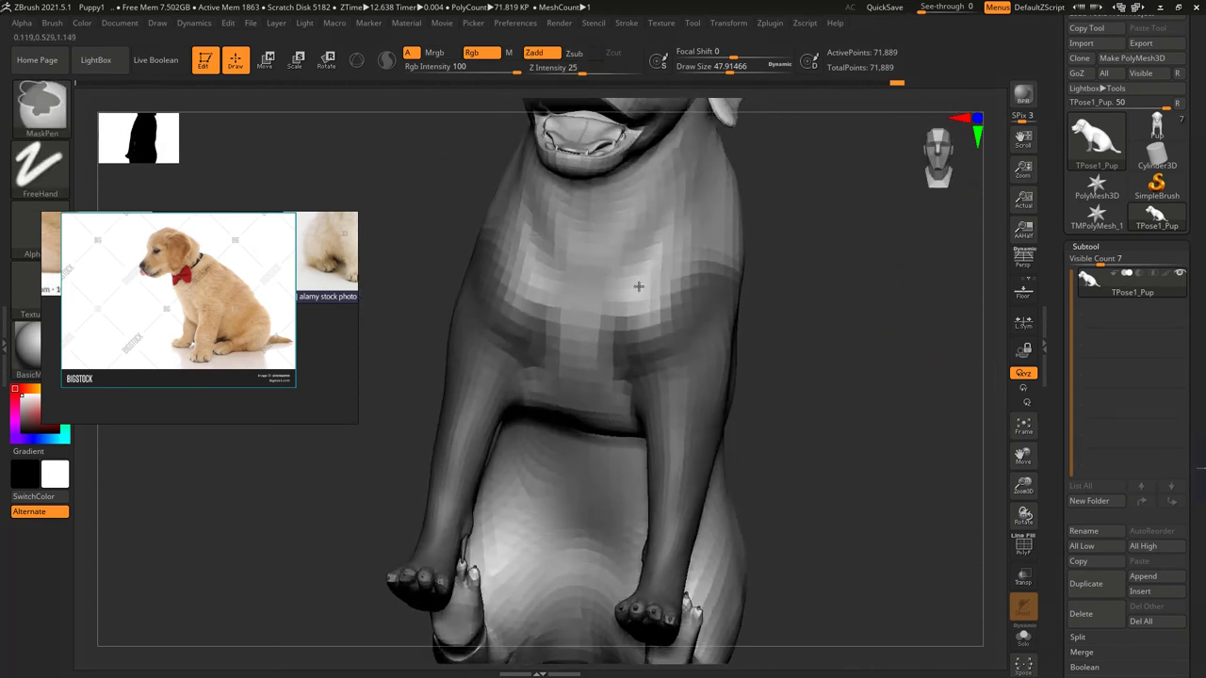
{"action": "right_click_drag", "start_coordinate": [782, 251], "coordinate": [568, 324]}
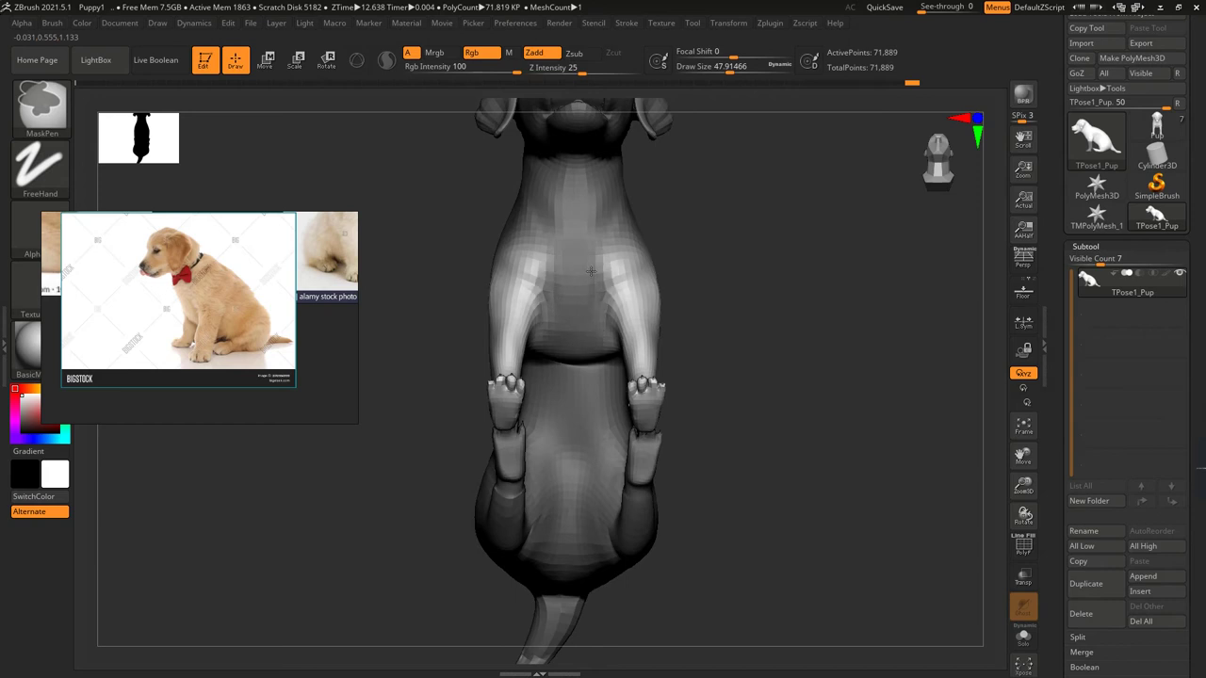
{"action": "mouse_move", "coordinate": [588, 251]}
{"action": "right_mouse_down"}
{"action": "mouse_move", "coordinate": [735, 282]}
{"action": "mouse_move", "coordinate": [452, 151]}
{"action": "right_mouse_up"}
- Straighten the front leg with a Rotate transpose line, checking side and front views
{"action": "key", "text": "alt"}
{"action": "key", "text": "r"}
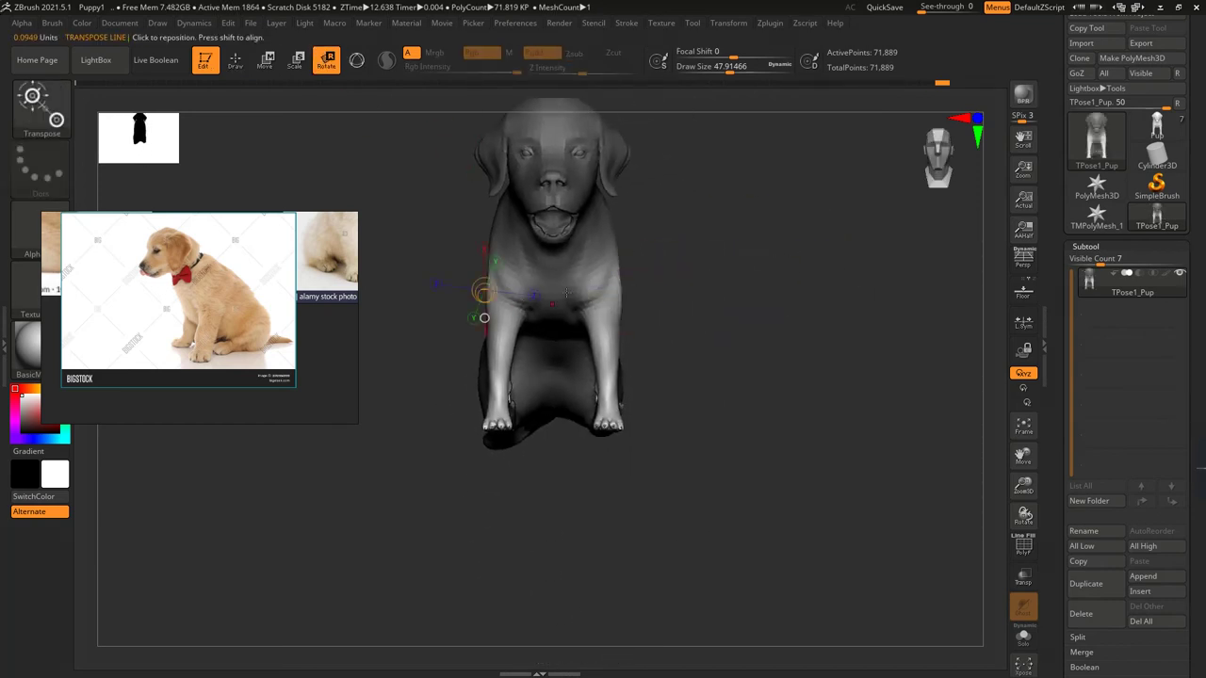
{"action": "right_click_drag", "start_coordinate": [606, 449], "coordinate": [595, 452], "text": "shift"}
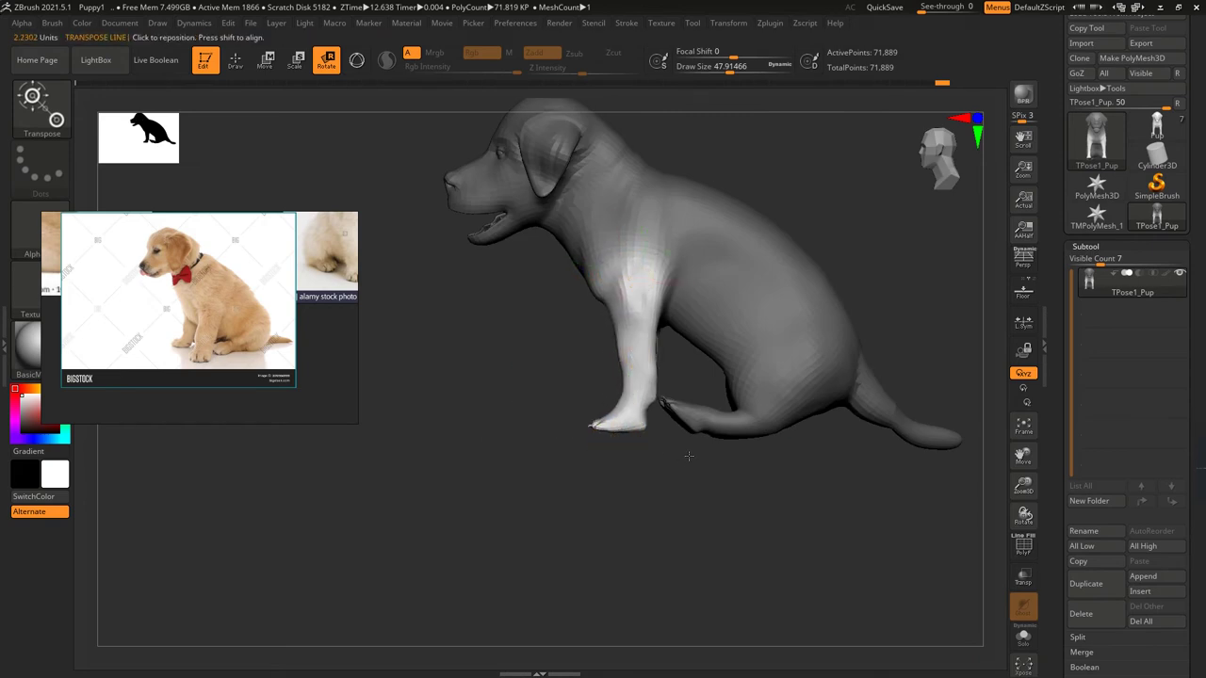
{"action": "right_click_drag", "start_coordinate": [688, 456], "coordinate": [577, 508], "text": "ctrl"}
{"action": "left_click_drag", "start_coordinate": [576, 509], "coordinate": [614, 170]}
{"action": "right_click_drag", "start_coordinate": [577, 504], "coordinate": [643, 509], "text": "shift"}
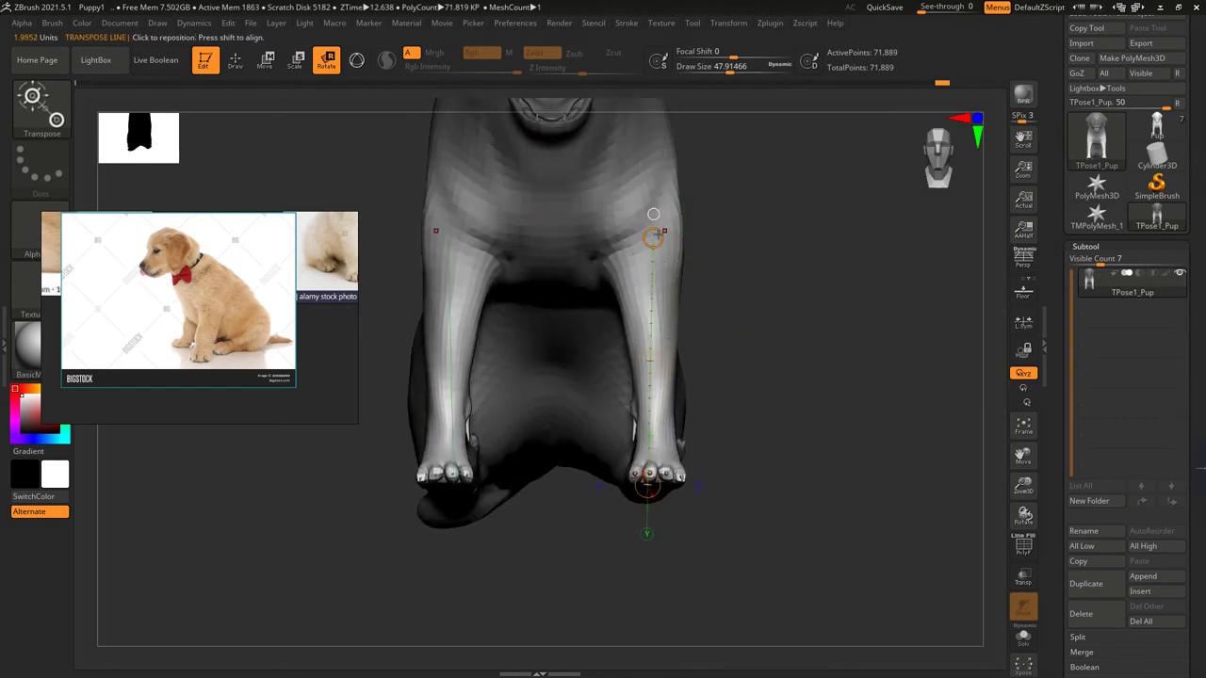
{"action": "right_click_drag", "start_coordinate": [653, 214], "coordinate": [564, 528], "text": "alt"}
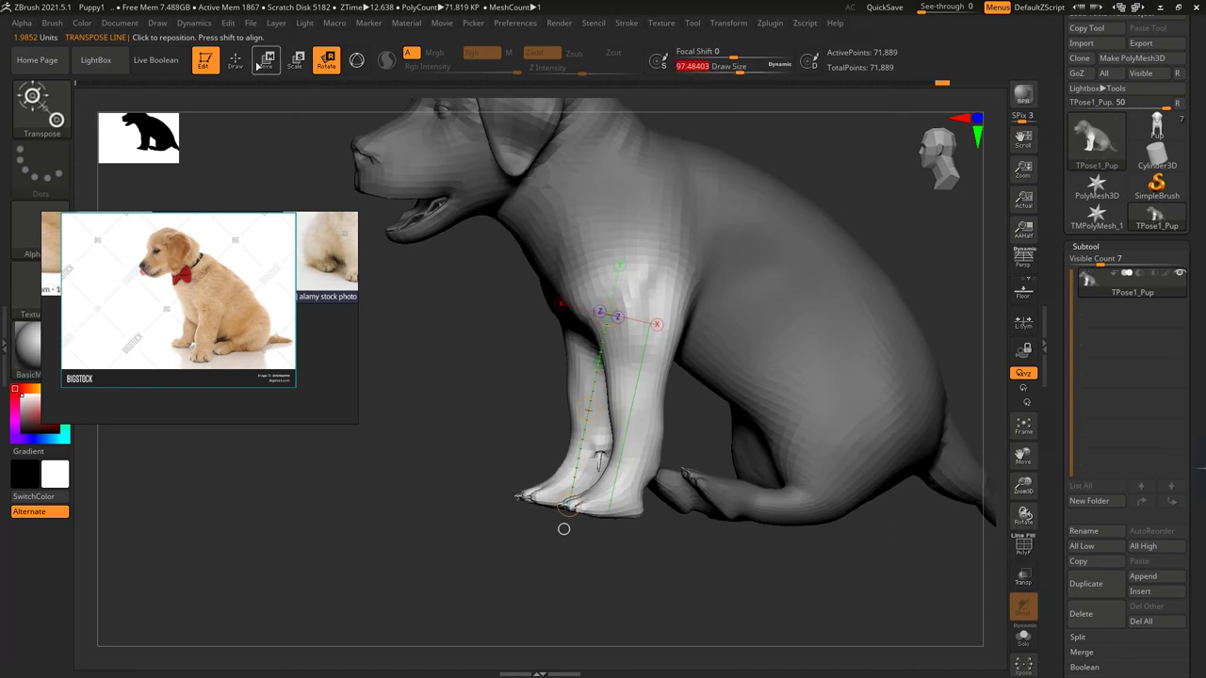
{"action": "left_click", "coordinate": [236, 59]}
{"action": "mouse_move", "coordinate": [490, 396]}
{"action": "right_mouse_down"}
{"action": "mouse_move", "coordinate": [582, 271]}
{"action": "mouse_move", "coordinate": [541, 377]}
{"action": "mouse_move", "coordinate": [706, 310]}
{"action": "right_mouse_up"}
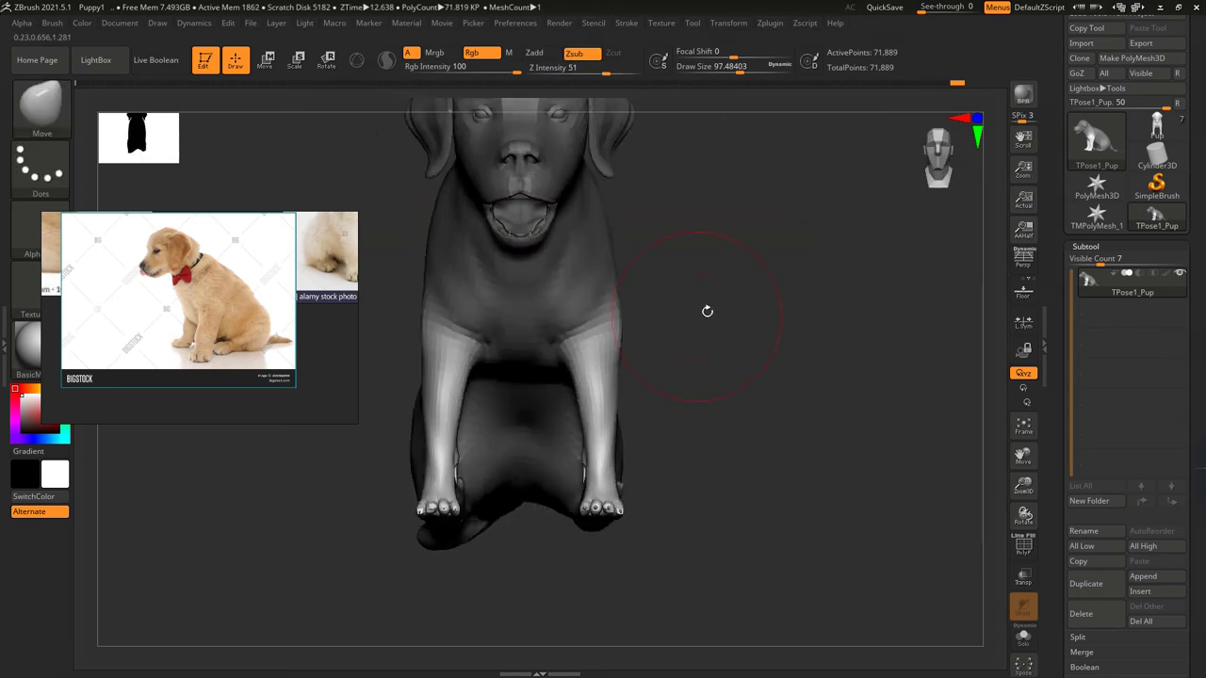
- Rotate the front legs inward with the transpose line
{"action": "left_click", "coordinate": [268, 62]}
{"action": "left_click_drag", "start_coordinate": [598, 496], "coordinate": [553, 490]}
{"action": "right_click_drag", "start_coordinate": [554, 490], "coordinate": [716, 358]}
{"action": "scroll", "coordinate": [175, 313], "scroll_direction": "down", "scroll_amount": 2}
{"action": "scroll", "coordinate": [141, 320], "scroll_direction": "up", "scroll_amount": 3}
{"action": "mouse_move", "coordinate": [605, 252]}
{"action": "left_mouse_down"}
{"action": "mouse_move", "coordinate": [619, 468]}
{"action": "mouse_move", "coordinate": [554, 459]}
{"action": "left_mouse_up"}
{"action": "mouse_move", "coordinate": [554, 460]}
{"action": "right_mouse_down"}
{"action": "mouse_move", "coordinate": [668, 388]}
{"action": "mouse_move", "coordinate": [624, 381]}
{"action": "mouse_move", "coordinate": [619, 323]}
{"action": "mouse_move", "coordinate": [640, 537]}
{"action": "right_mouse_up"}
- Mask the puppy's hind end while leaving the front legs free, then clear the mask
{"action": "key", "text": "q"}
{"action": "mouse_move", "coordinate": [561, 524]}
{"action": "left_mouse_down", "text": "ctrl"}
{"action": "mouse_move", "coordinate": [684, 386]}
{"action": "mouse_move", "coordinate": [706, 324]}
{"action": "mouse_move", "coordinate": [587, 424]}
{"action": "left_mouse_up", "text": "ctrl"}
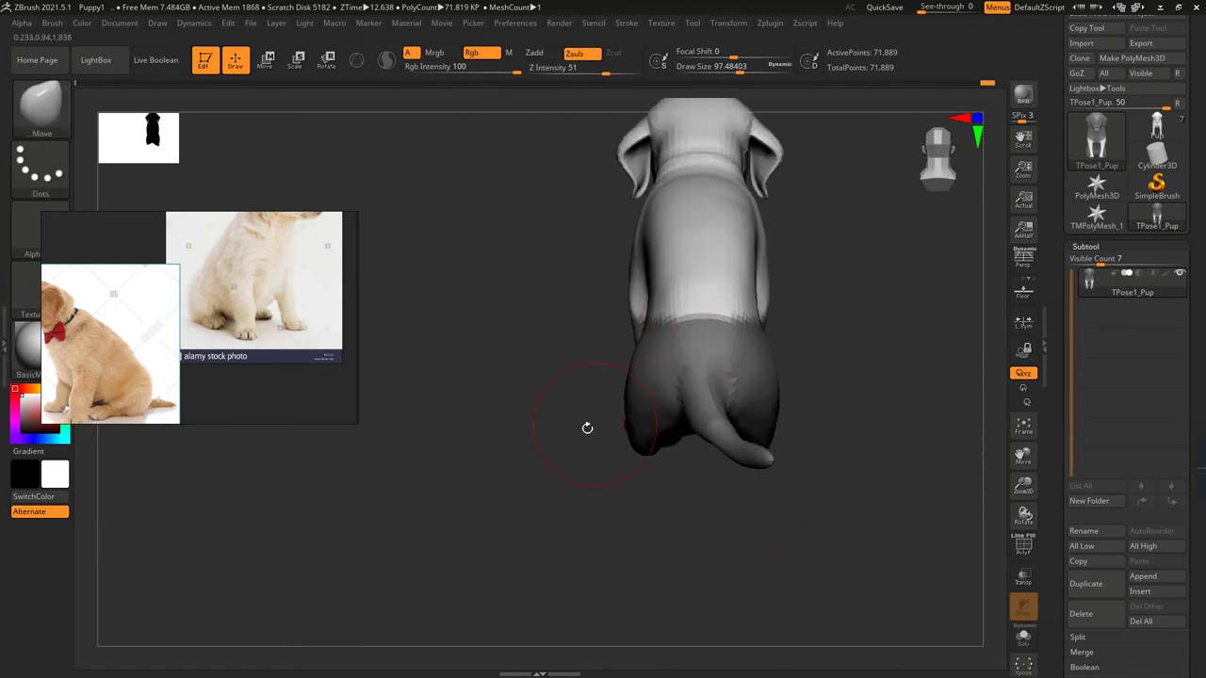
{"action": "right_click_drag", "start_coordinate": [586, 425], "coordinate": [508, 471]}
{"action": "left_click_drag", "start_coordinate": [479, 491], "coordinate": [621, 287], "text": "ctrl+alt"}
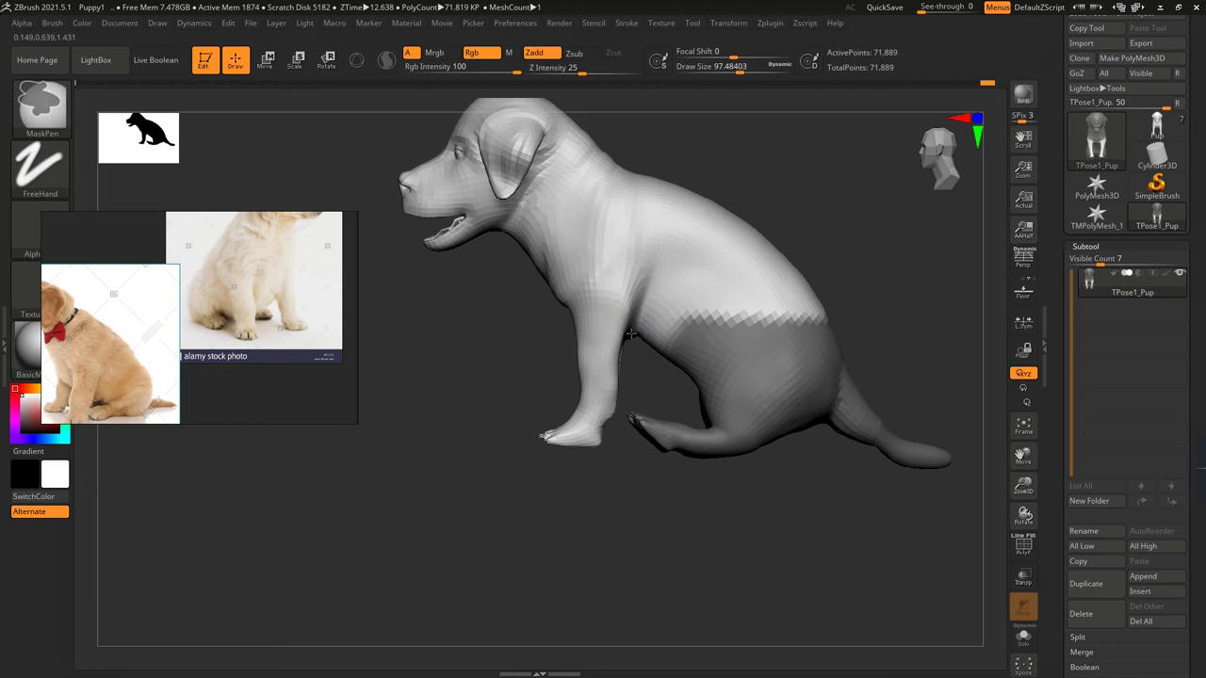
{"action": "right_click_drag", "start_coordinate": [700, 318], "coordinate": [587, 270], "text": "alt"}
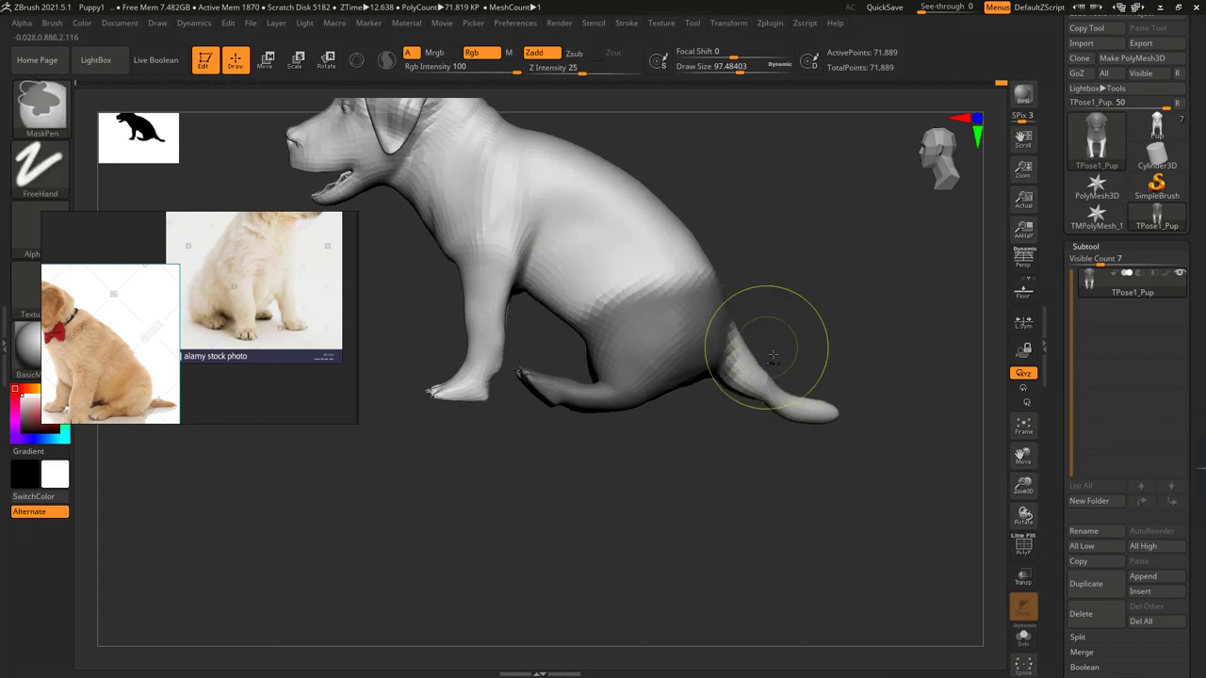
{"action": "left_click", "coordinate": [791, 323], "text": "ctrl"}
{"action": "mouse_move", "coordinate": [791, 323]}
{"action": "left_mouse_down"}
{"action": "mouse_move", "coordinate": [783, 318]}
{"action": "mouse_move", "coordinate": [818, 313]}
{"action": "left_mouse_up"}
- Snap to a back view, reset the gizmo and move its pivot down to the hips
{"action": "key", "text": "r"}
{"action": "left_click_drag", "start_coordinate": [476, 433], "coordinate": [623, 435], "text": "shift"}
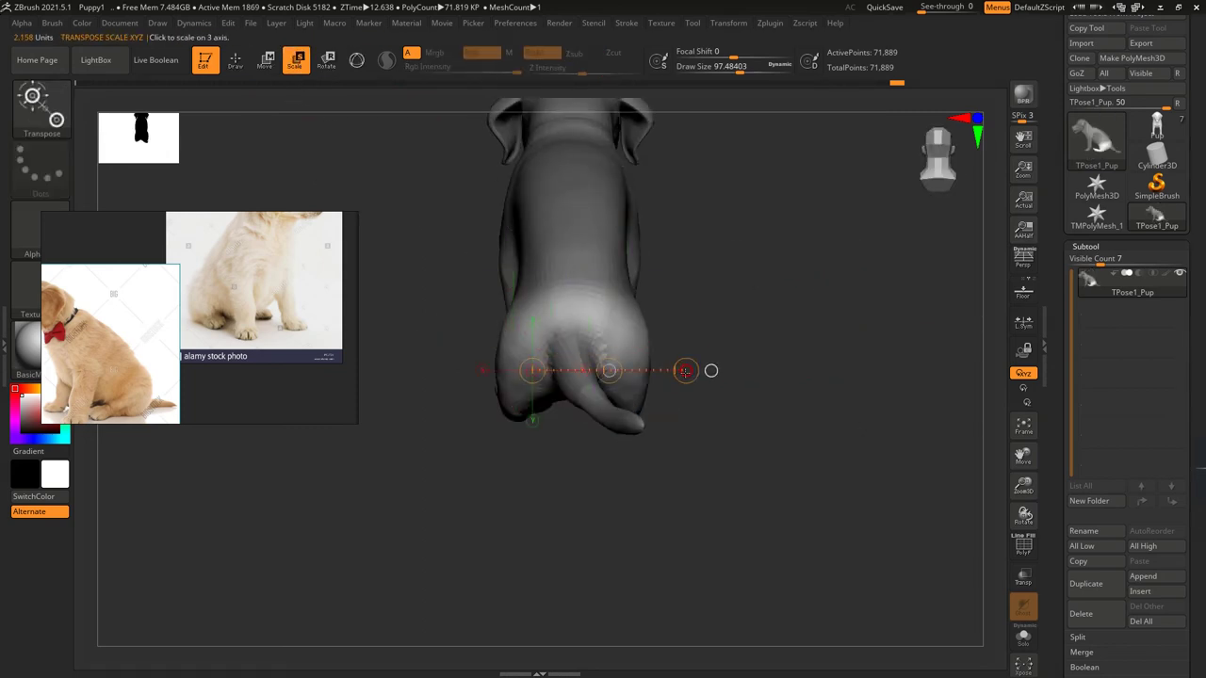
{"action": "left_click", "coordinate": [685, 371]}
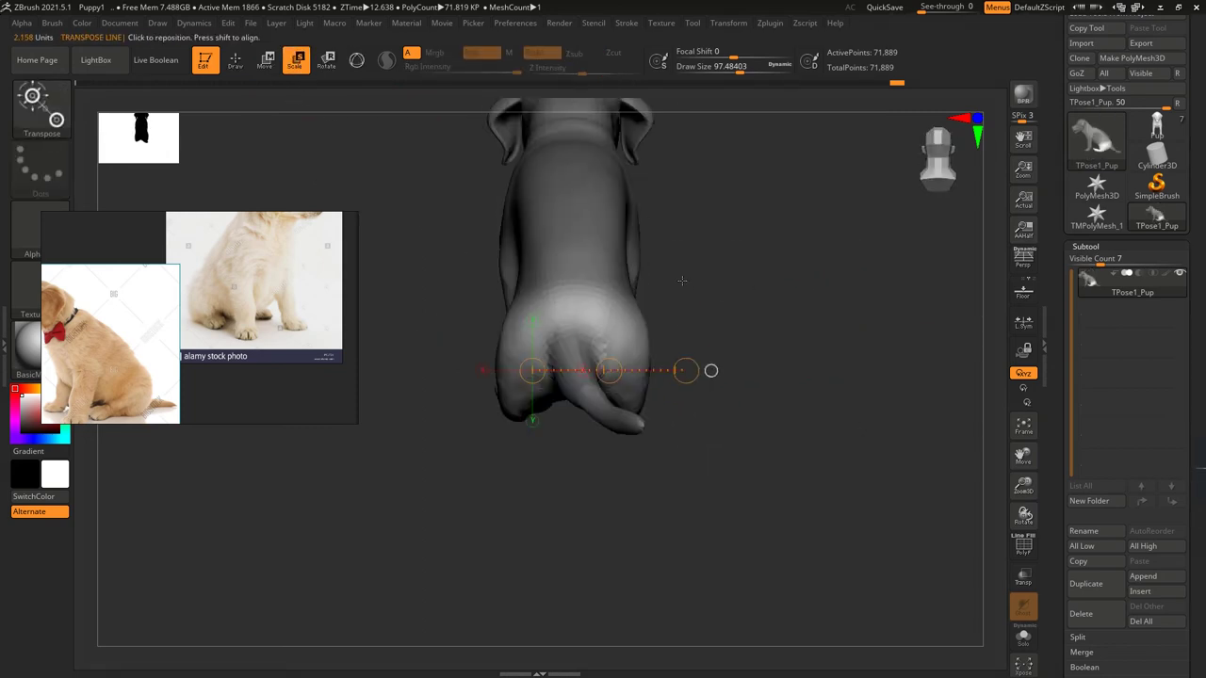
{"action": "left_click_drag", "start_coordinate": [682, 280], "coordinate": [565, 285]}
{"action": "key", "text": "y"}
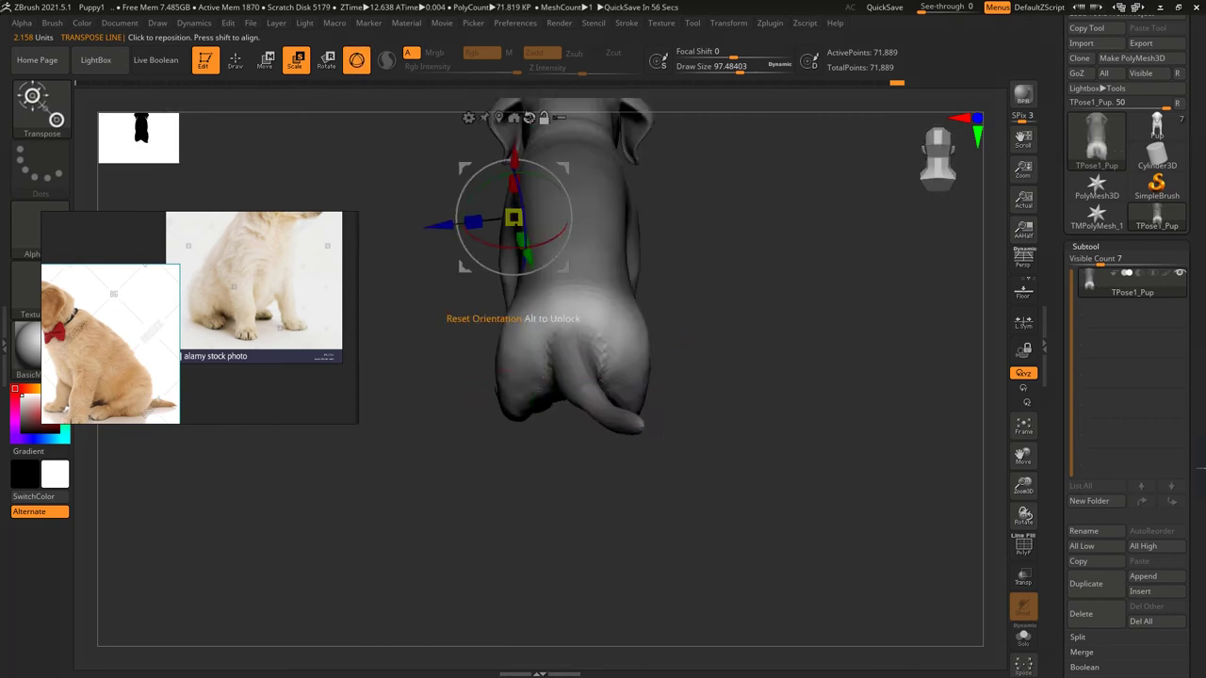
{"action": "left_click", "coordinate": [528, 117]}
{"action": "left_click_drag", "start_coordinate": [513, 221], "coordinate": [762, 328], "text": "alt"}
{"action": "key", "text": "q"}
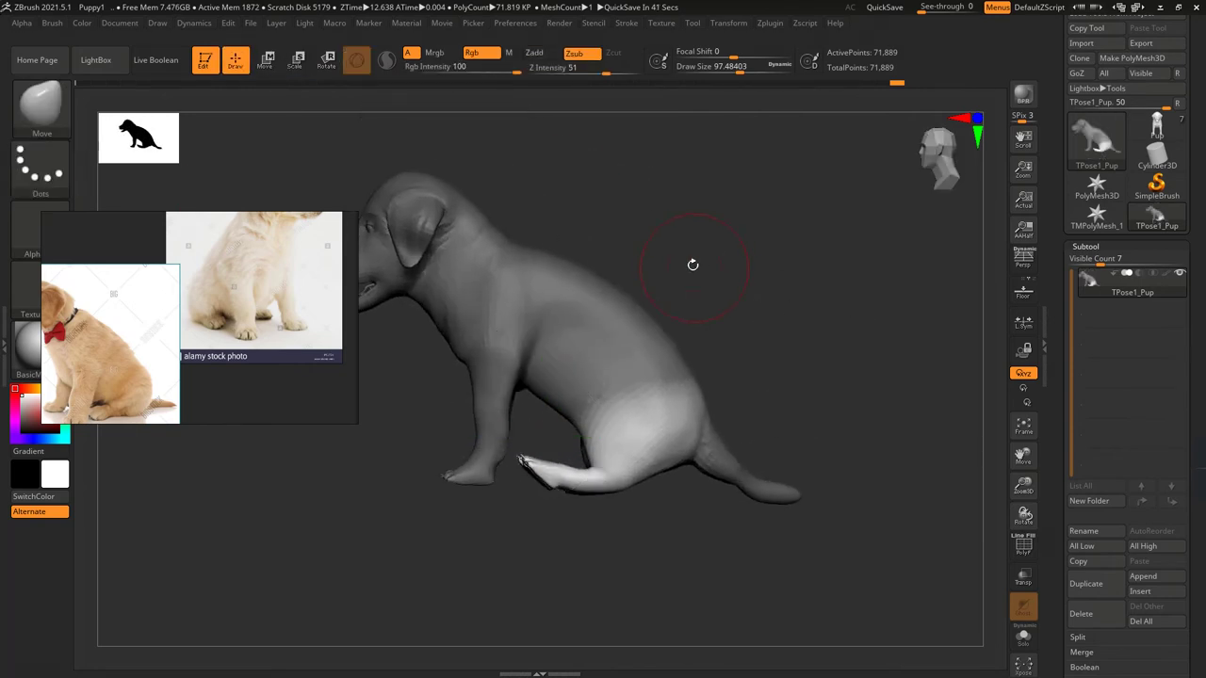
{"action": "mouse_move", "coordinate": [694, 261]}
{"action": "left_mouse_down"}
{"action": "mouse_move", "coordinate": [800, 315]}
{"action": "mouse_move", "coordinate": [657, 395]}
{"action": "mouse_move", "coordinate": [751, 374]}
{"action": "mouse_move", "coordinate": [675, 462]}
{"action": "mouse_move", "coordinate": [678, 442]}
{"action": "mouse_move", "coordinate": [756, 463]}
{"action": "mouse_move", "coordinate": [746, 458]}
{"action": "left_mouse_up"}
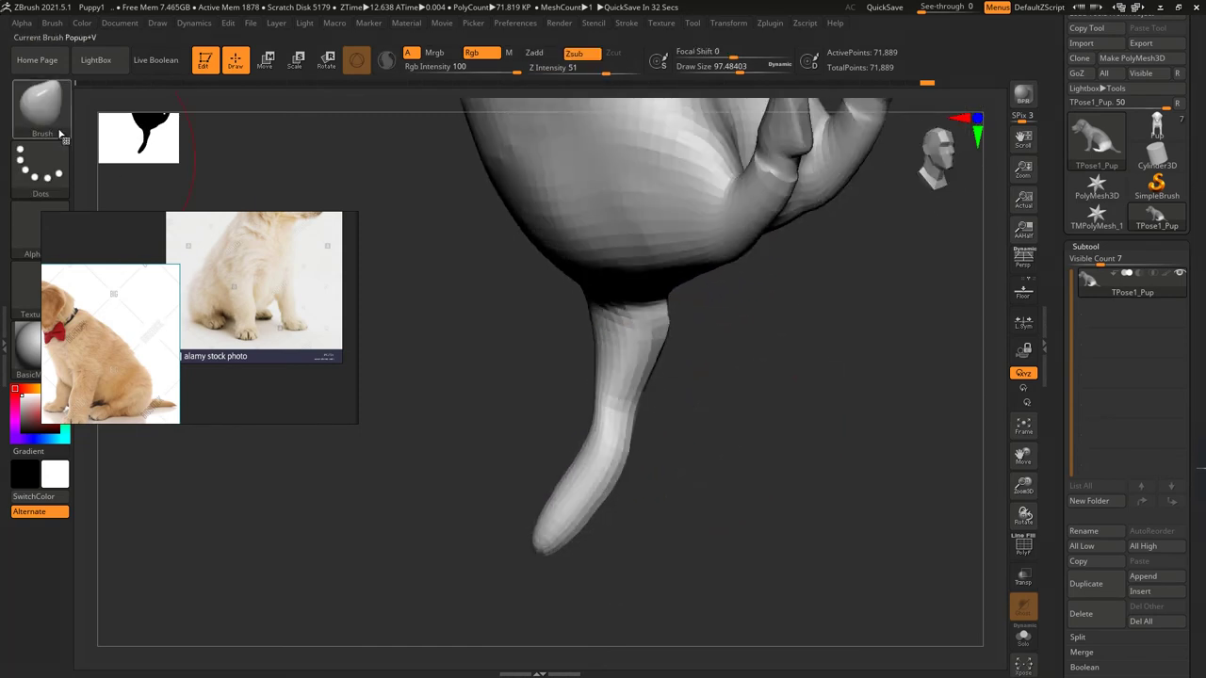
- Pick the Standard brush at about size 50 and zoom onto the tail base
{"action": "key", "text": "b"}
{"action": "left_click", "coordinate": [533, 439]}
{"action": "left_click_drag", "start_coordinate": [734, 68], "coordinate": [729, 68]}
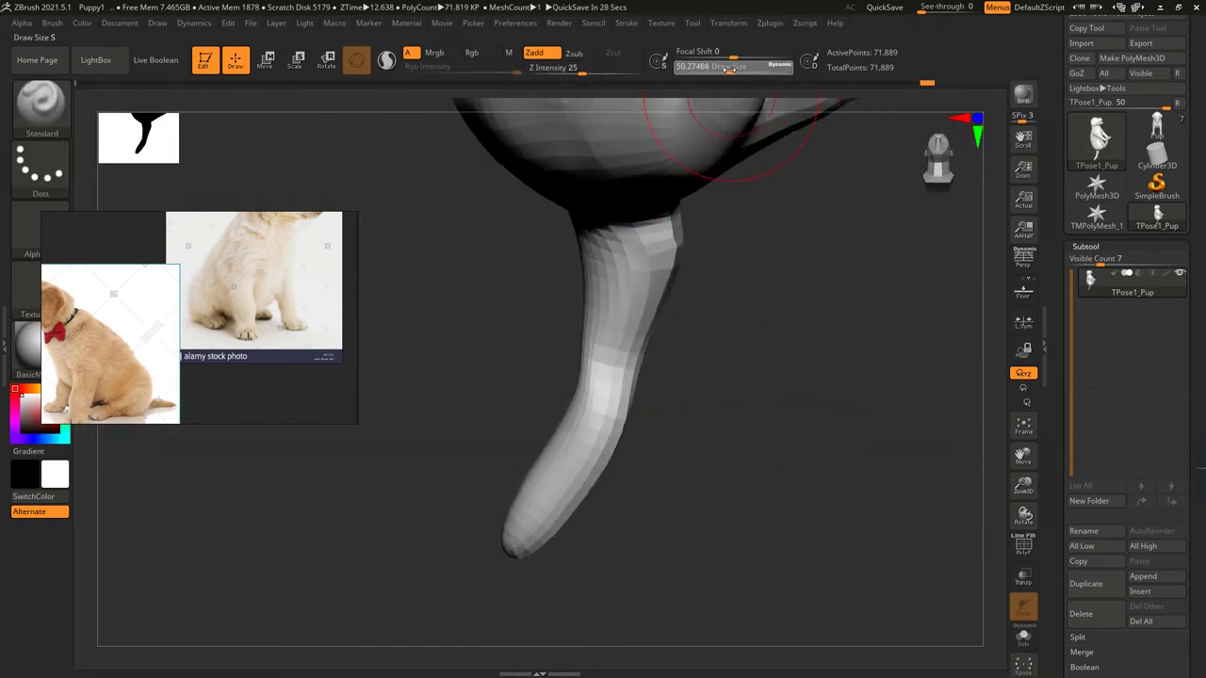
{"action": "left_click_drag", "start_coordinate": [627, 423], "coordinate": [624, 351]}
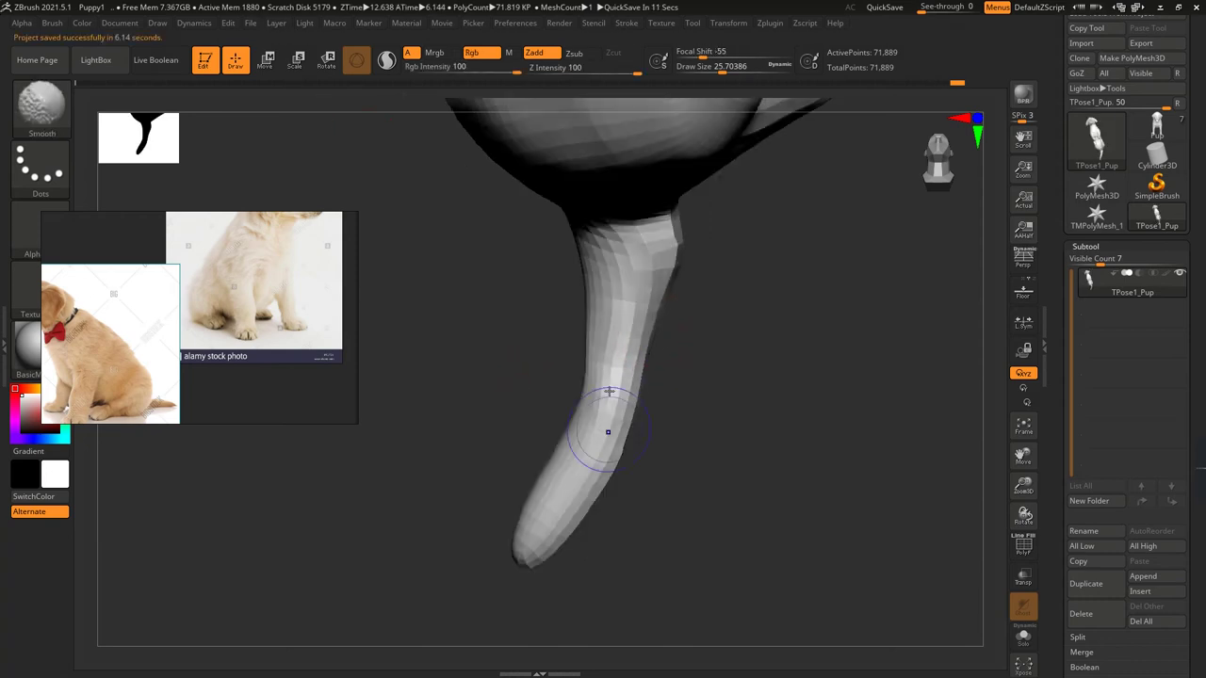
{"action": "mouse_move", "coordinate": [607, 431]}
{"action": "left_mouse_down", "text": "shift"}
{"action": "mouse_move", "coordinate": [525, 344]}
{"action": "mouse_move", "coordinate": [597, 325]}
{"action": "mouse_move", "coordinate": [616, 277]}
{"action": "mouse_move", "coordinate": [684, 248]}
{"action": "left_mouse_up", "text": "shift"}
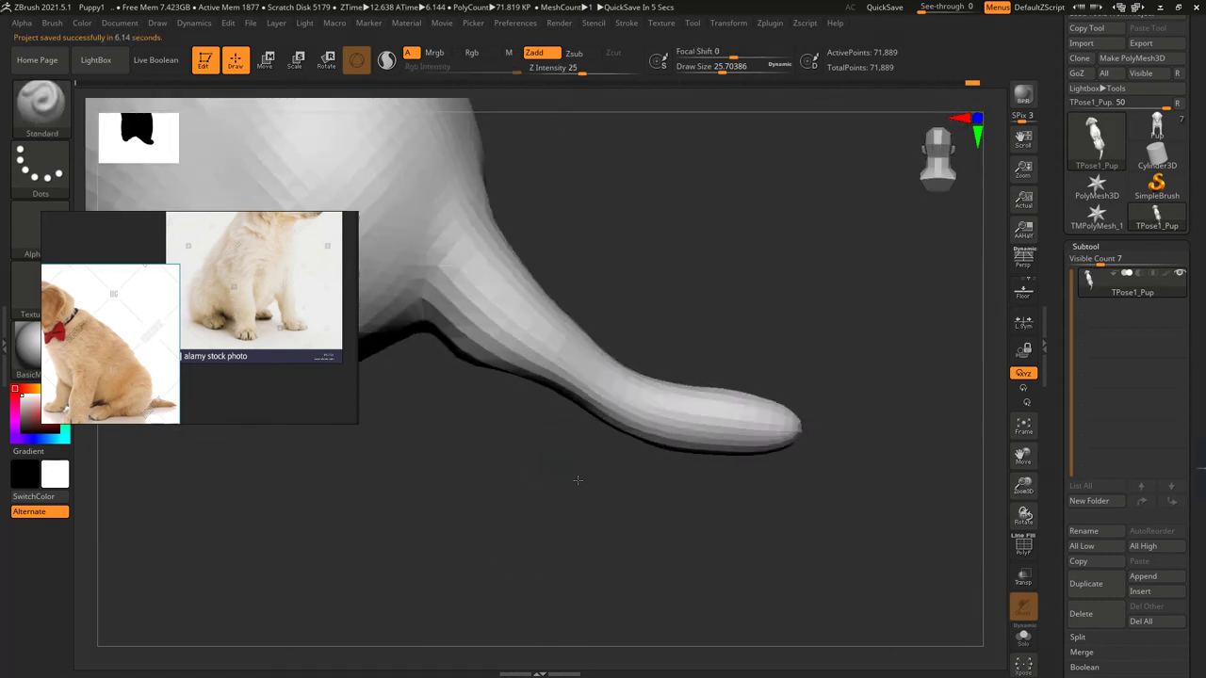
- Pull the tail tip outward with the Move brush to lengthen it
{"action": "key", "text": "b"}
{"action": "key", "text": "m"}
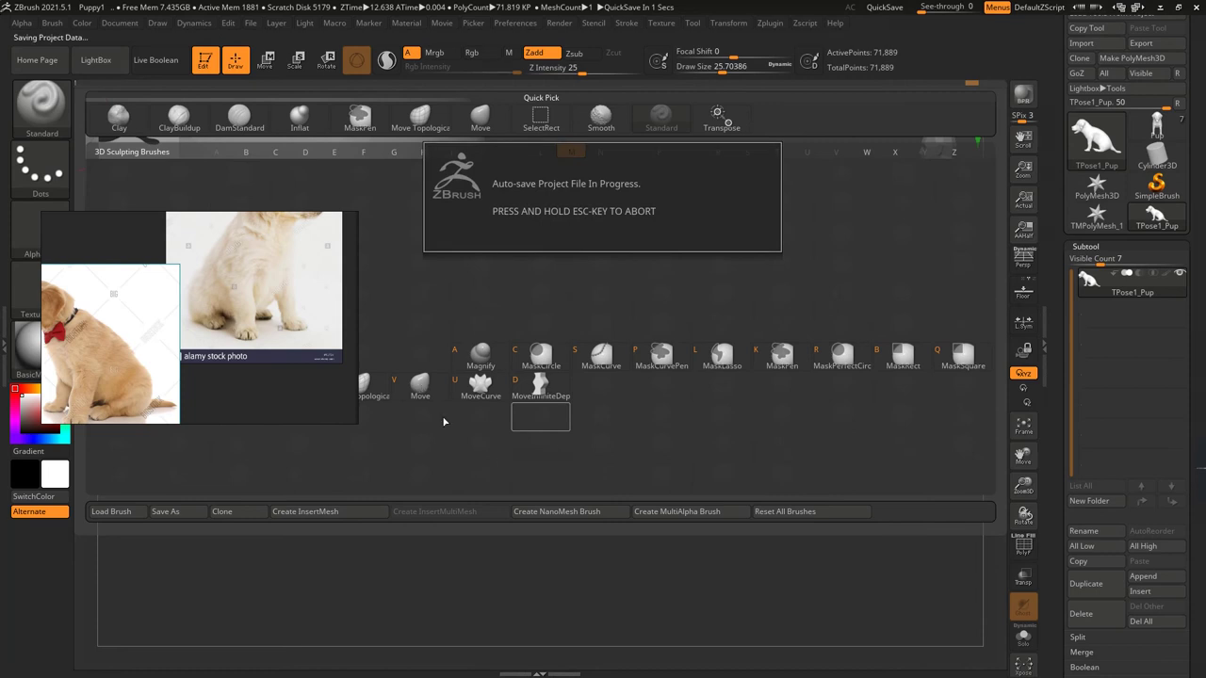
{"action": "left_click", "coordinate": [420, 391]}
{"action": "left_click_drag", "start_coordinate": [423, 399], "coordinate": [655, 134]}
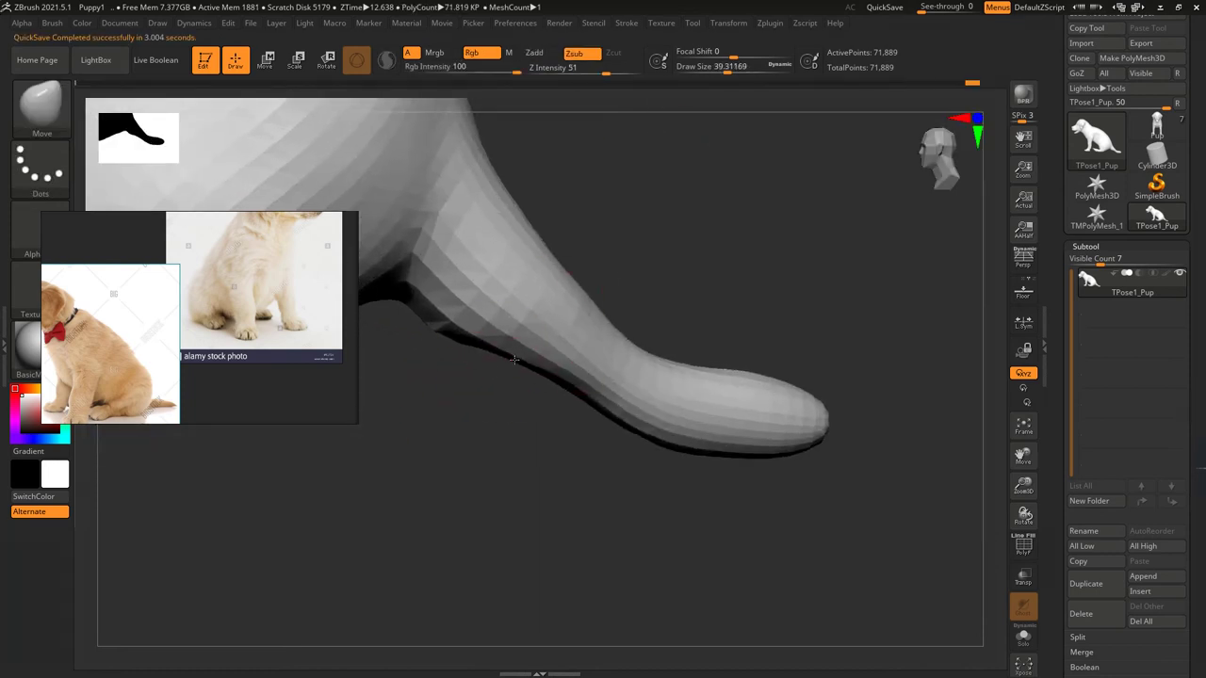
{"action": "left_click_drag", "start_coordinate": [567, 390], "coordinate": [559, 234]}
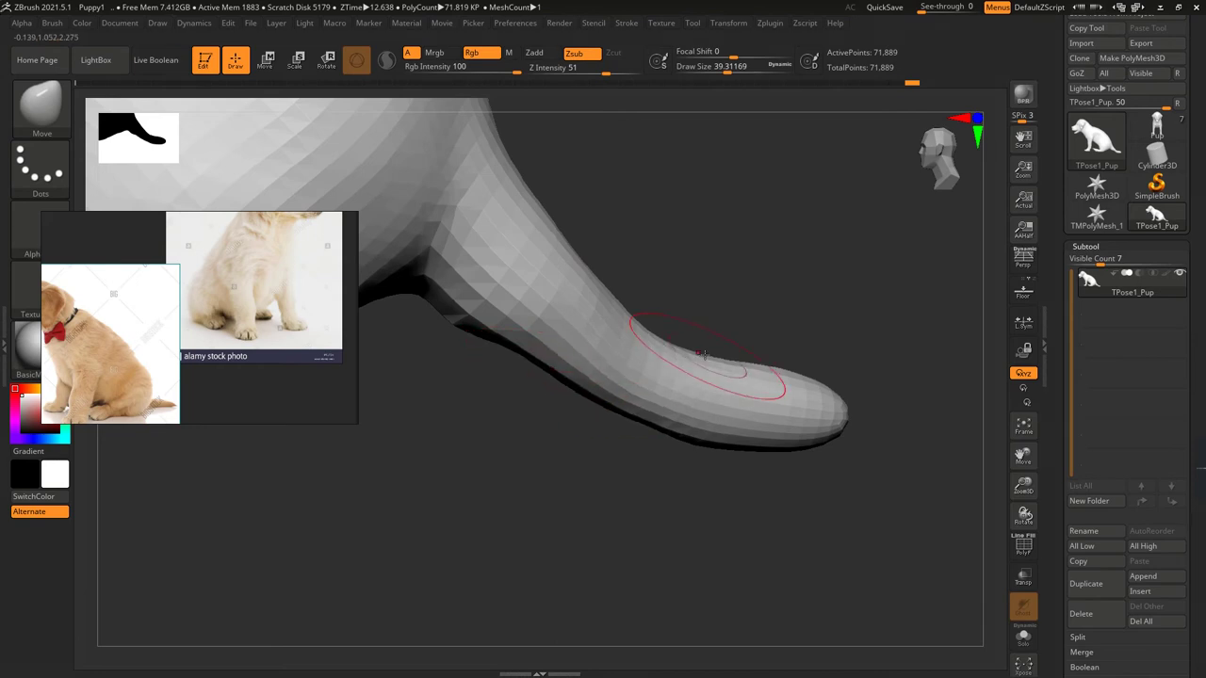
{"action": "left_click_drag", "start_coordinate": [717, 359], "coordinate": [692, 321]}
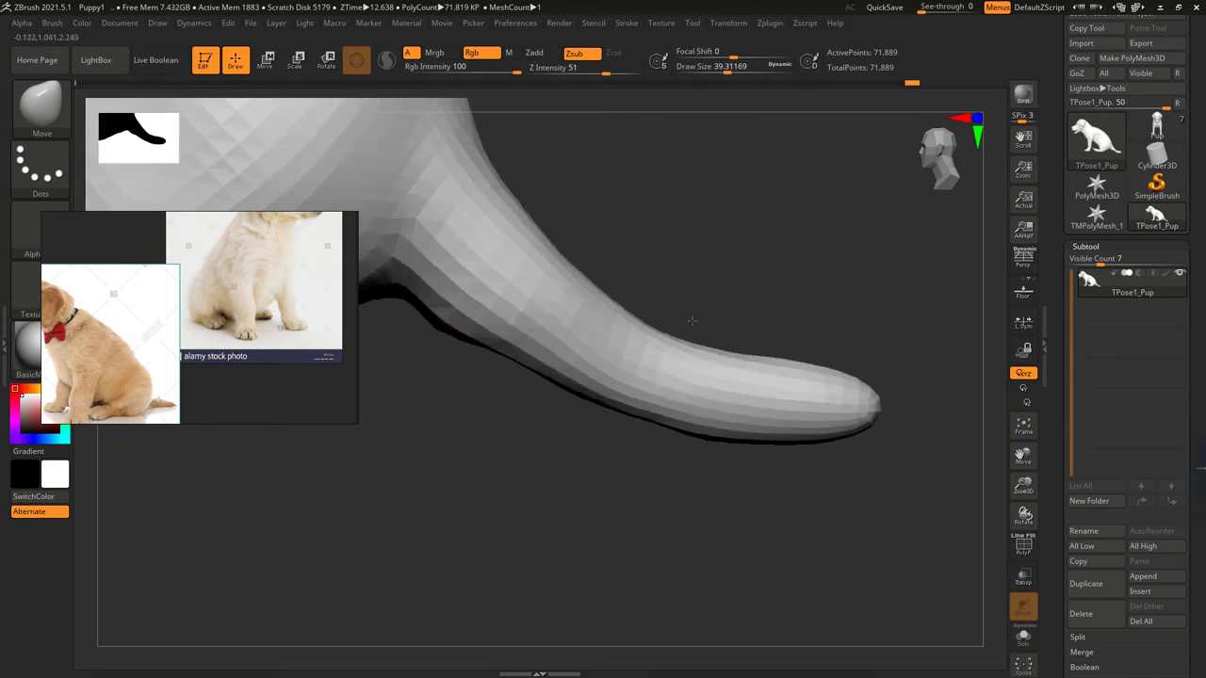
{"action": "left_click_drag", "start_coordinate": [763, 356], "coordinate": [831, 298]}
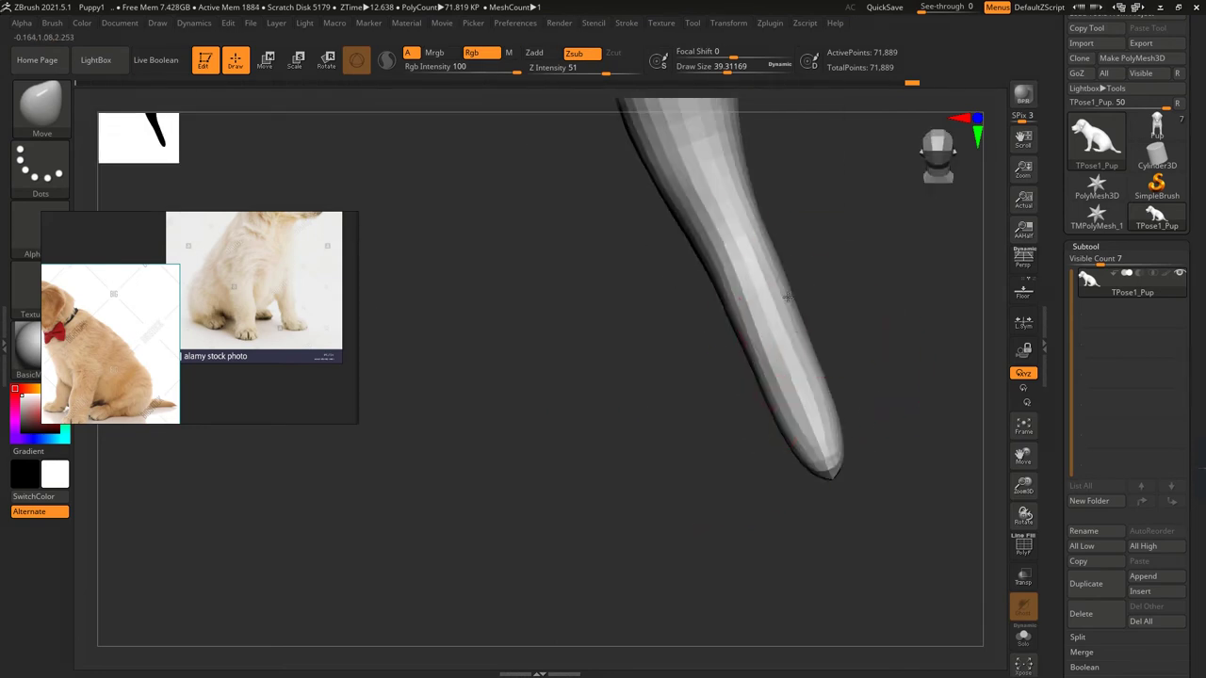
{"action": "left_click_drag", "start_coordinate": [728, 318], "coordinate": [764, 141]}
- Clear the existing mask and mask the puppy's head
{"action": "left_click_drag", "start_coordinate": [746, 72], "coordinate": [748, 71]}
{"action": "left_click_drag", "start_coordinate": [764, 264], "coordinate": [780, 267]}
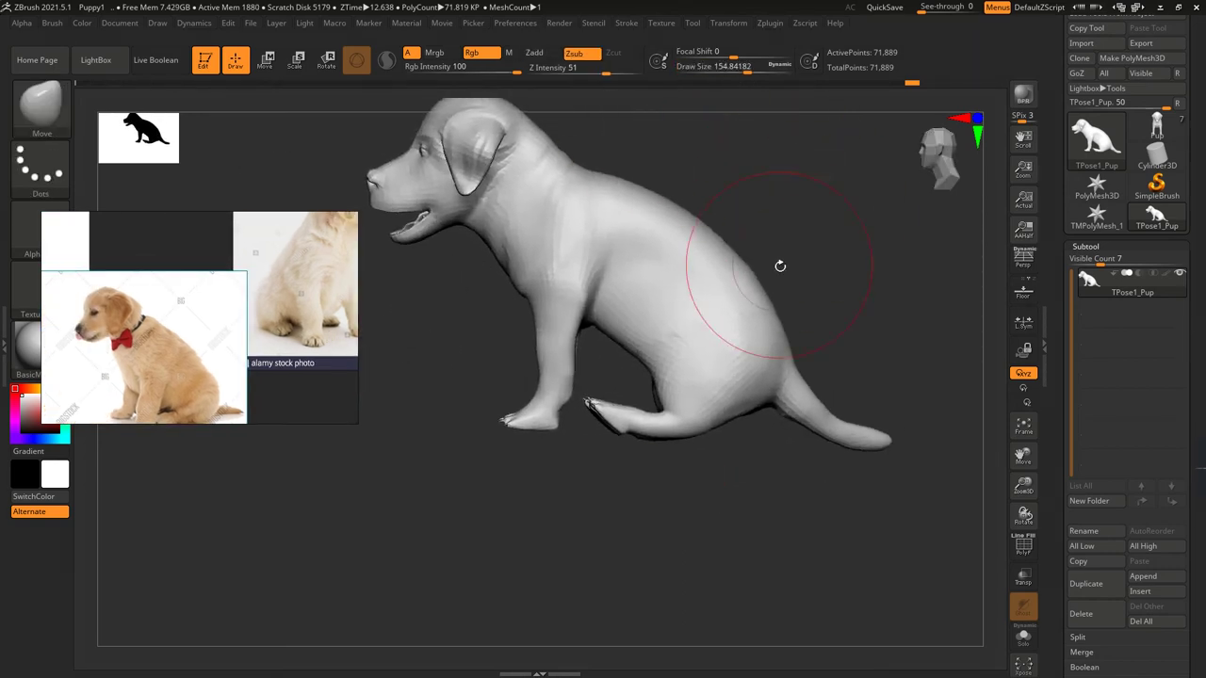
{"action": "mouse_move", "coordinate": [728, 256]}
{"action": "left_mouse_down", "text": "alt"}
{"action": "mouse_move", "coordinate": [619, 202]}
{"action": "mouse_move", "coordinate": [720, 176]}
{"action": "mouse_move", "coordinate": [465, 326]}
{"action": "left_mouse_up", "text": "alt"}
{"action": "left_click", "coordinate": [464, 327], "text": "ctrl"}
{"action": "left_click", "coordinate": [465, 327], "text": "ctrl"}
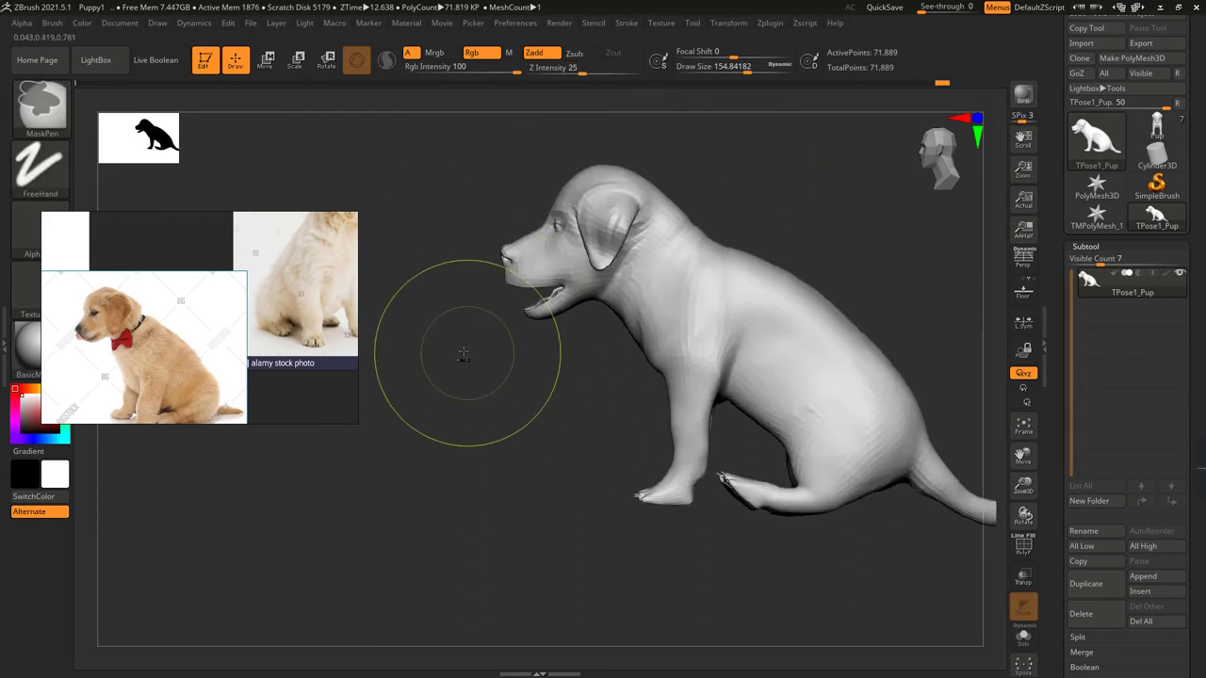
{"action": "left_click_drag", "start_coordinate": [452, 151], "coordinate": [634, 352], "text": "ctrl"}
{"action": "right_click_drag", "start_coordinate": [610, 371], "coordinate": [643, 227]}
{"action": "mouse_move", "coordinate": [652, 280]}
{"action": "right_mouse_down"}
{"action": "mouse_move", "coordinate": [648, 291]}
{"action": "mouse_move", "coordinate": [647, 235]}
{"action": "mouse_move", "coordinate": [646, 292]}
{"action": "right_mouse_up"}
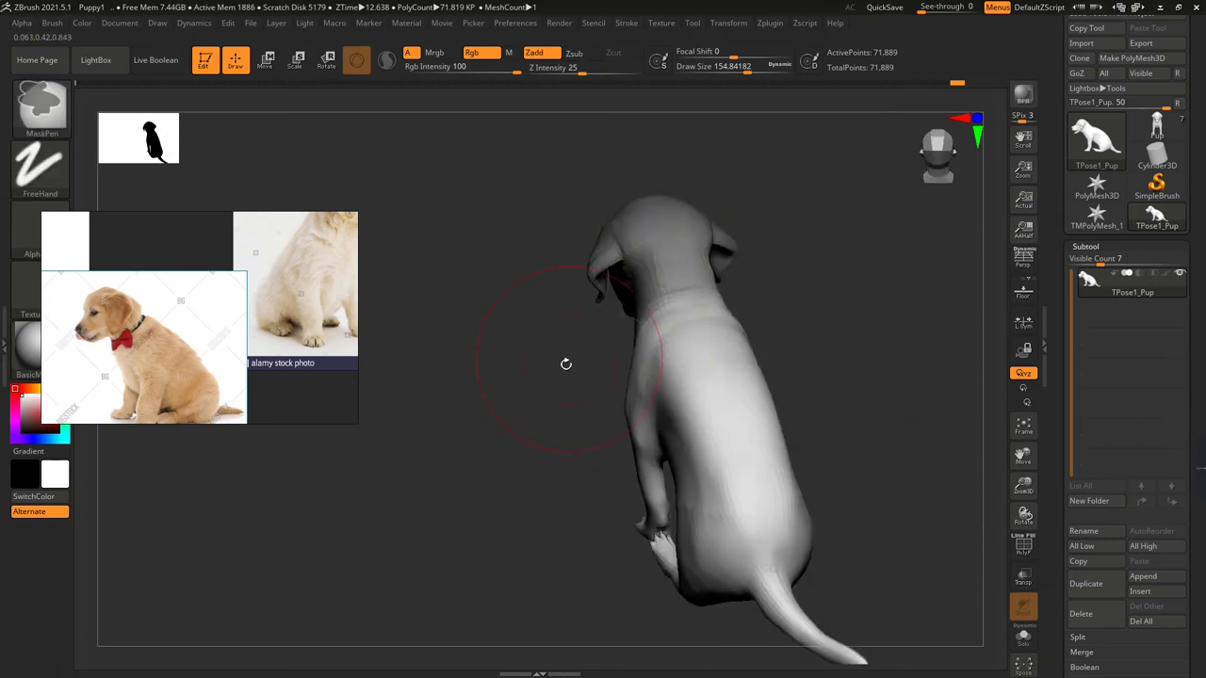
{"action": "right_click_drag", "start_coordinate": [565, 363], "coordinate": [650, 358]}
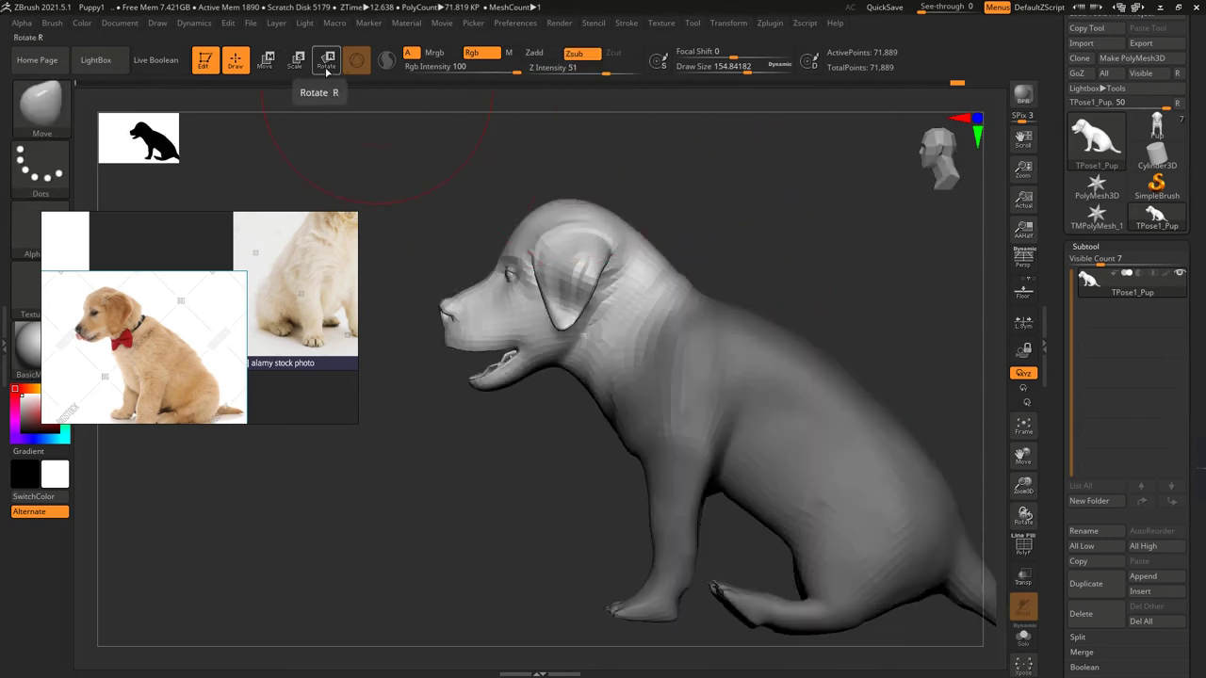
- Tilt the head slightly upward with a Rotate line and push out the chest
{"action": "left_click", "coordinate": [327, 68]}
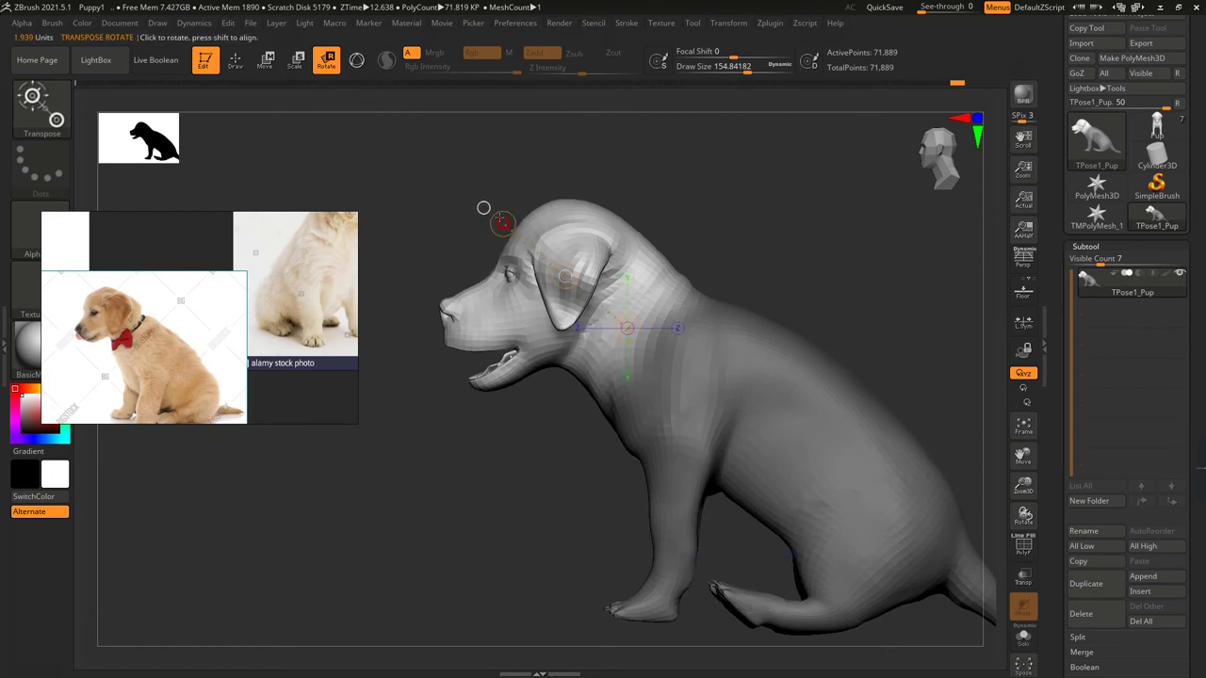
{"action": "mouse_move", "coordinate": [487, 207]}
{"action": "right_mouse_down"}
{"action": "mouse_move", "coordinate": [519, 236]}
{"action": "mouse_move", "coordinate": [749, 307]}
{"action": "mouse_move", "coordinate": [505, 204]}
{"action": "right_mouse_up"}
{"action": "key", "text": "f"}
{"action": "right_click_drag", "start_coordinate": [562, 269], "coordinate": [569, 257]}
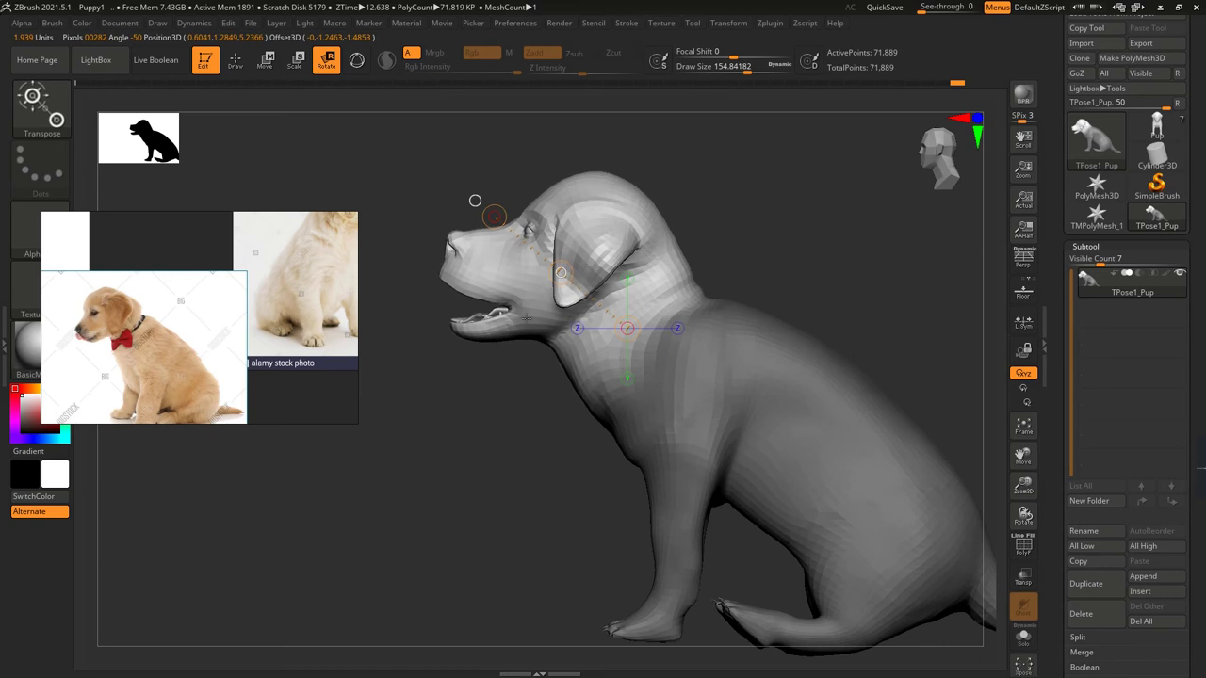
{"action": "key", "text": "q"}
{"action": "mouse_move", "coordinate": [475, 201]}
{"action": "right_mouse_down"}
{"action": "mouse_move", "coordinate": [484, 430]}
{"action": "mouse_move", "coordinate": [638, 358]}
{"action": "mouse_move", "coordinate": [713, 342]}
{"action": "right_mouse_up"}
{"action": "mouse_move", "coordinate": [605, 341]}
{"action": "left_mouse_down"}
{"action": "mouse_move", "coordinate": [612, 396]}
{"action": "mouse_move", "coordinate": [584, 414]}
{"action": "mouse_move", "coordinate": [551, 362]}
{"action": "left_mouse_up"}
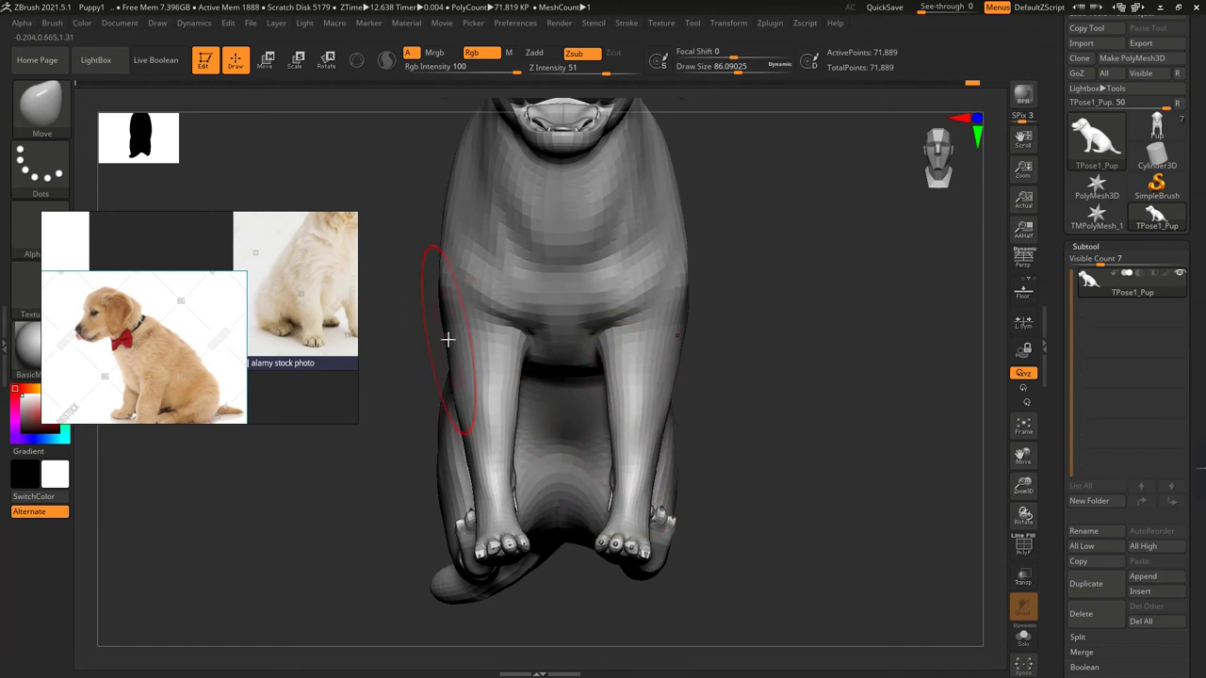
- Widen the torso sides with the Move brush, checking the legs and shoulders
{"action": "left_click_drag", "start_coordinate": [448, 339], "coordinate": [437, 458]}
{"action": "right_click_drag", "start_coordinate": [399, 479], "coordinate": [557, 509]}
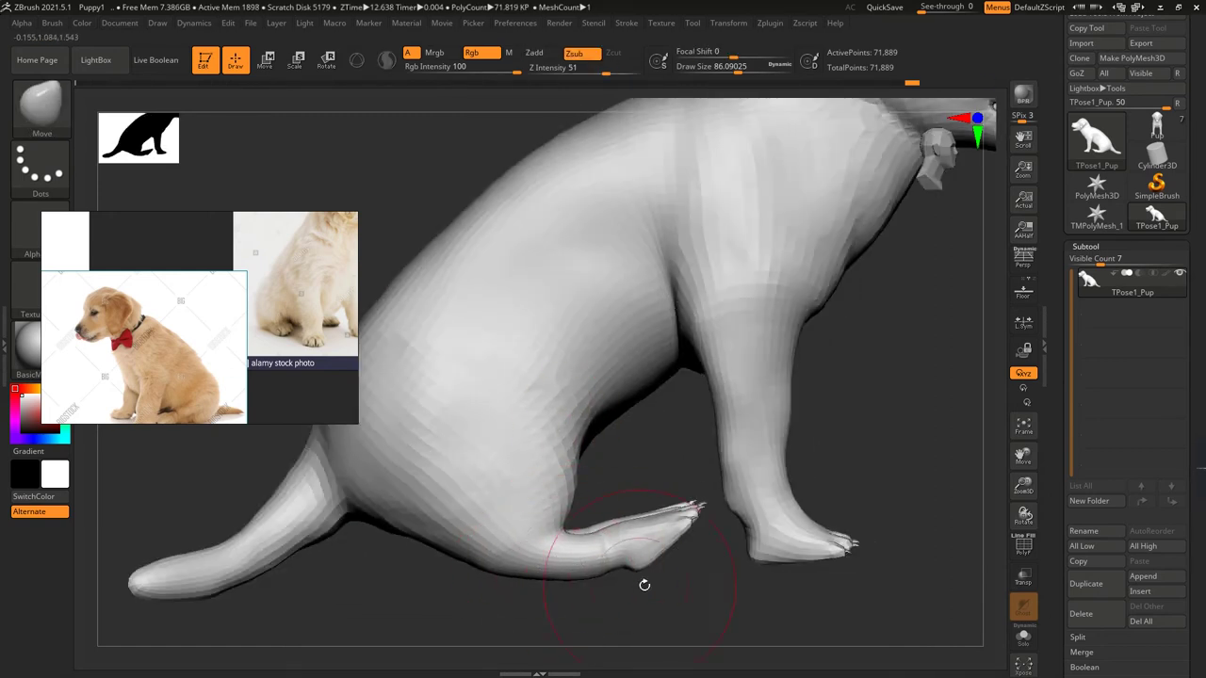
{"action": "mouse_move", "coordinate": [644, 585]}
{"action": "right_mouse_down"}
{"action": "mouse_move", "coordinate": [578, 497]}
{"action": "mouse_move", "coordinate": [727, 376]}
{"action": "mouse_move", "coordinate": [703, 273]}
{"action": "mouse_move", "coordinate": [715, 301]}
{"action": "mouse_move", "coordinate": [694, 454]}
{"action": "mouse_move", "coordinate": [690, 414]}
{"action": "right_mouse_up"}
{"action": "right_click_drag", "start_coordinate": [742, 354], "coordinate": [692, 471]}
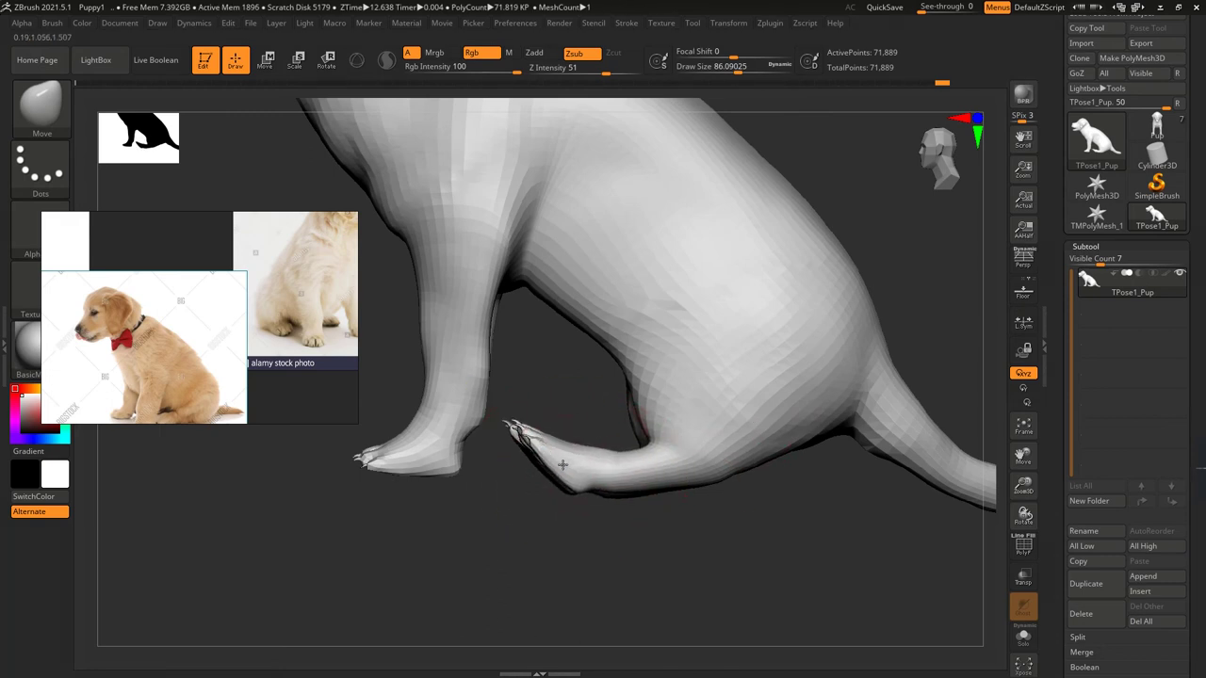
{"action": "right_click_drag", "start_coordinate": [594, 449], "coordinate": [728, 273]}
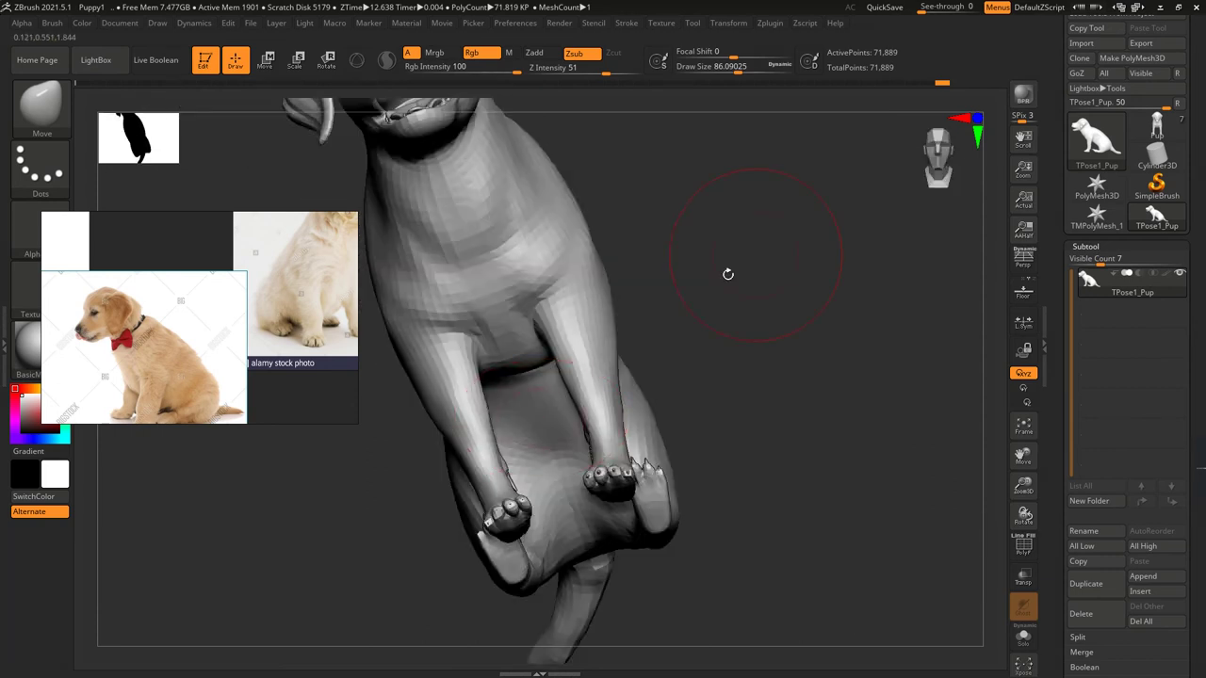
{"action": "right_click_drag", "start_coordinate": [520, 411], "coordinate": [488, 363]}
- Shift-smooth the belly and paws from underneath
{"action": "key", "text": "shift"}
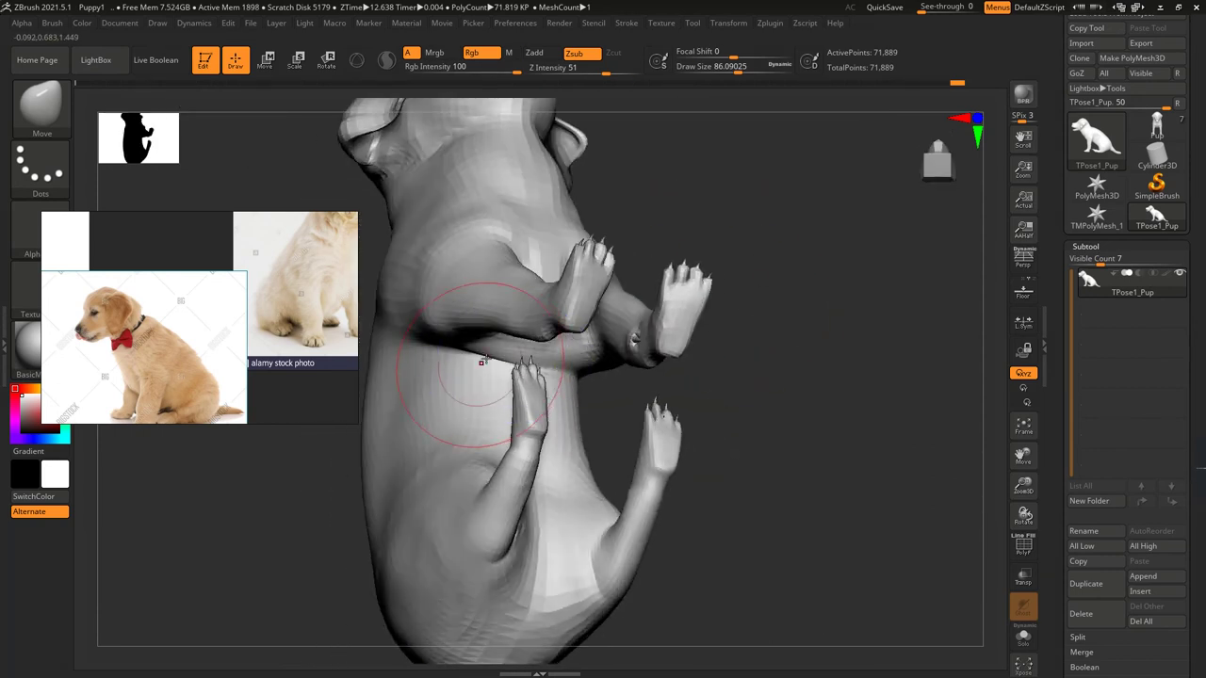
{"action": "mouse_move", "coordinate": [569, 358]}
{"action": "right_mouse_down"}
{"action": "mouse_move", "coordinate": [538, 279]}
{"action": "mouse_move", "coordinate": [575, 349]}
{"action": "right_mouse_up"}
{"action": "mouse_move", "coordinate": [718, 301]}
{"action": "right_mouse_down"}
{"action": "mouse_move", "coordinate": [578, 349]}
{"action": "mouse_move", "coordinate": [552, 377]}
{"action": "mouse_move", "coordinate": [679, 318]}
{"action": "mouse_move", "coordinate": [706, 107]}
{"action": "mouse_move", "coordinate": [537, 301]}
{"action": "right_mouse_up"}
{"action": "mouse_move", "coordinate": [571, 347]}
{"action": "right_mouse_down"}
{"action": "mouse_move", "coordinate": [795, 456]}
{"action": "mouse_move", "coordinate": [775, 442]}
{"action": "mouse_move", "coordinate": [797, 392]}
{"action": "right_mouse_up"}
{"action": "key", "text": "f"}
- Reshape the upper back, adjusting the Draw Size as needed
{"action": "left_click_drag", "start_coordinate": [728, 71], "coordinate": [737, 71]}
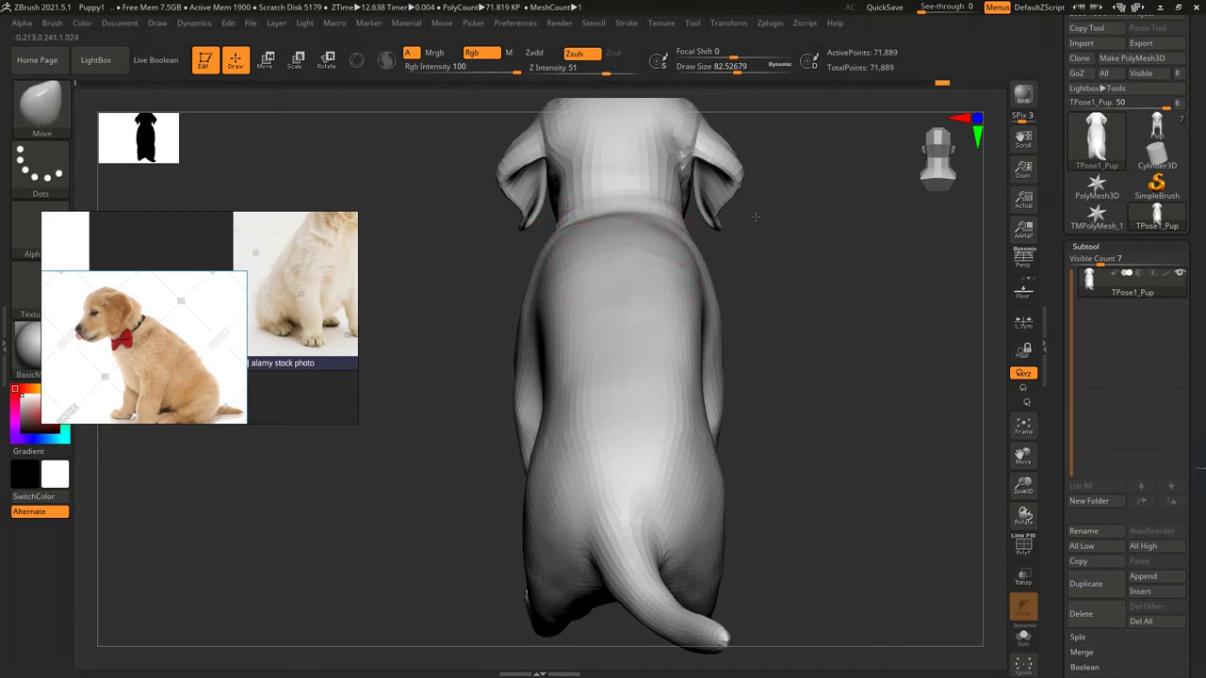
{"action": "right_click_drag", "start_coordinate": [754, 216], "coordinate": [700, 107]}
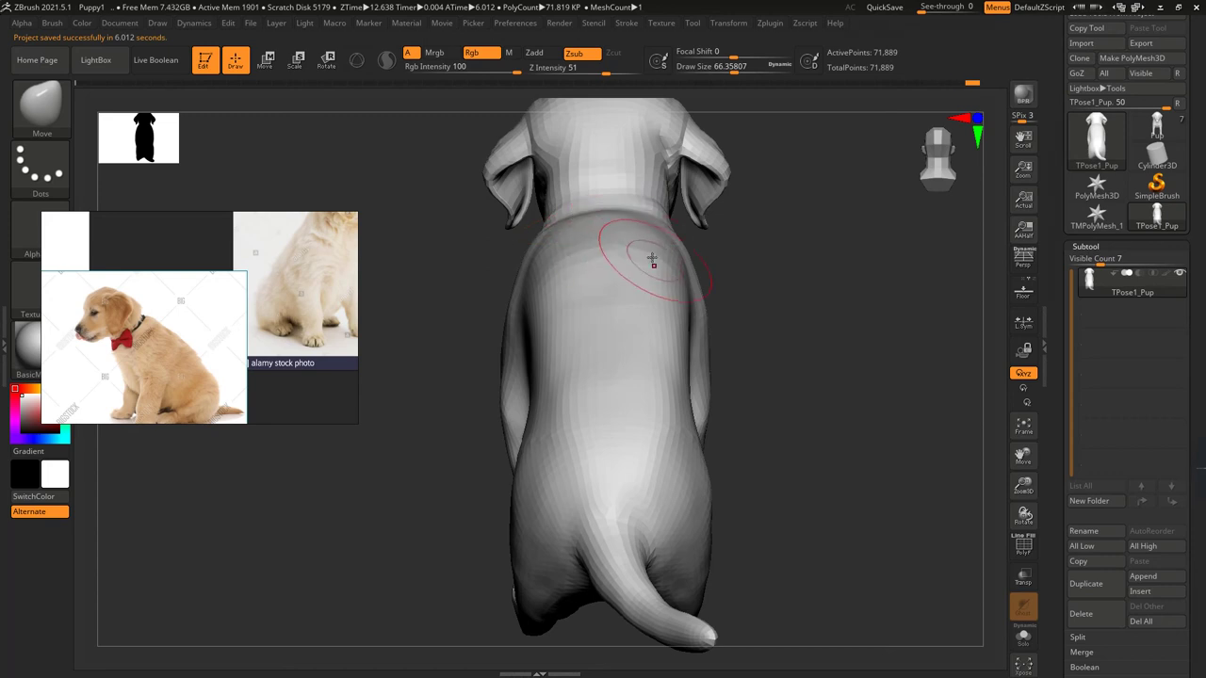
{"action": "right_click_drag", "start_coordinate": [585, 333], "coordinate": [579, 332]}
{"action": "mouse_move", "coordinate": [611, 270]}
{"action": "right_mouse_down"}
{"action": "mouse_move", "coordinate": [706, 43]}
{"action": "mouse_move", "coordinate": [606, 298]}
{"action": "mouse_move", "coordinate": [579, 297]}
{"action": "mouse_move", "coordinate": [545, 336]}
{"action": "mouse_move", "coordinate": [706, 304]}
{"action": "right_mouse_up"}
{"action": "key", "text": "ctrl"}
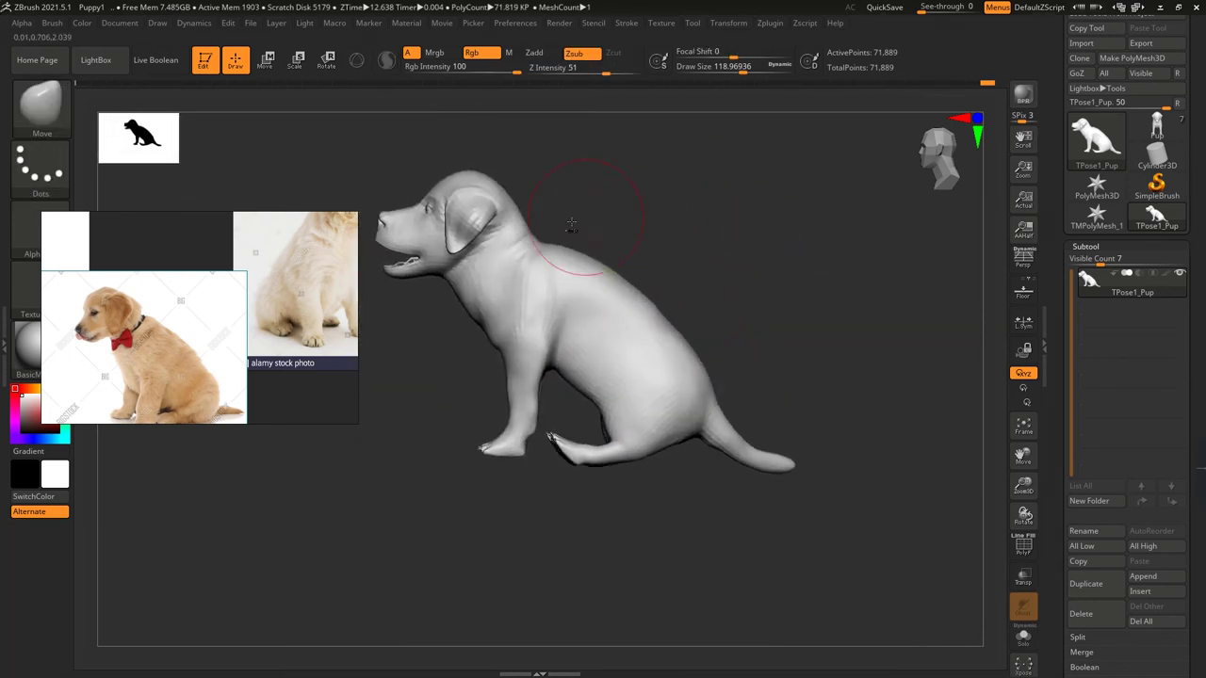
- Mask the puppy's front body with several mask rectangles
{"action": "right_click_drag", "start_coordinate": [571, 223], "coordinate": [529, 203]}
{"action": "right_click_drag", "start_coordinate": [608, 194], "coordinate": [667, 438]}
{"action": "left_click_drag", "start_coordinate": [552, 487], "coordinate": [721, 296], "text": "ctrl"}
{"action": "right_click_drag", "start_coordinate": [722, 296], "coordinate": [729, 310], "text": "ctrl"}
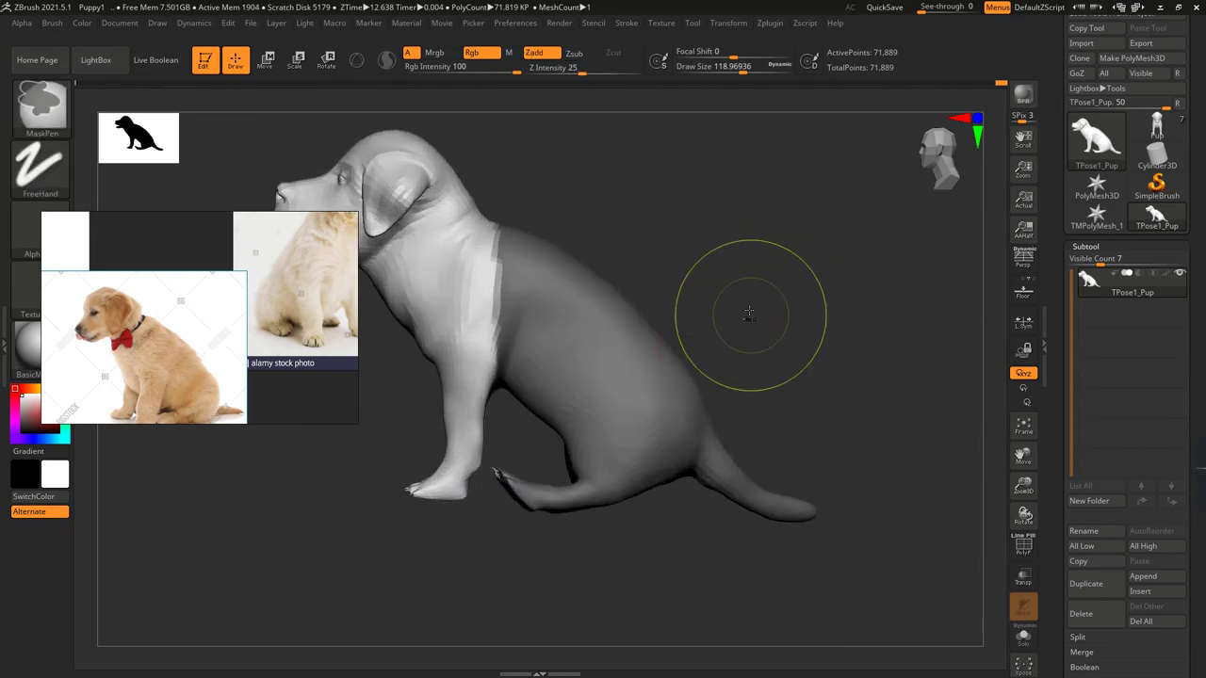
{"action": "mouse_move", "coordinate": [853, 254]}
{"action": "left_mouse_down", "text": "ctrl"}
{"action": "mouse_move", "coordinate": [516, 546]}
{"action": "mouse_move", "coordinate": [484, 549]}
{"action": "left_mouse_up", "text": "ctrl"}
{"action": "mouse_move", "coordinate": [638, 199]}
{"action": "left_mouse_down", "text": "ctrl"}
{"action": "mouse_move", "coordinate": [484, 357]}
{"action": "mouse_move", "coordinate": [497, 358]}
{"action": "left_mouse_up", "text": "ctrl"}
{"action": "mouse_move", "coordinate": [498, 358]}
{"action": "right_mouse_down"}
{"action": "mouse_move", "coordinate": [608, 188]}
{"action": "mouse_move", "coordinate": [516, 264]}
{"action": "right_mouse_up"}
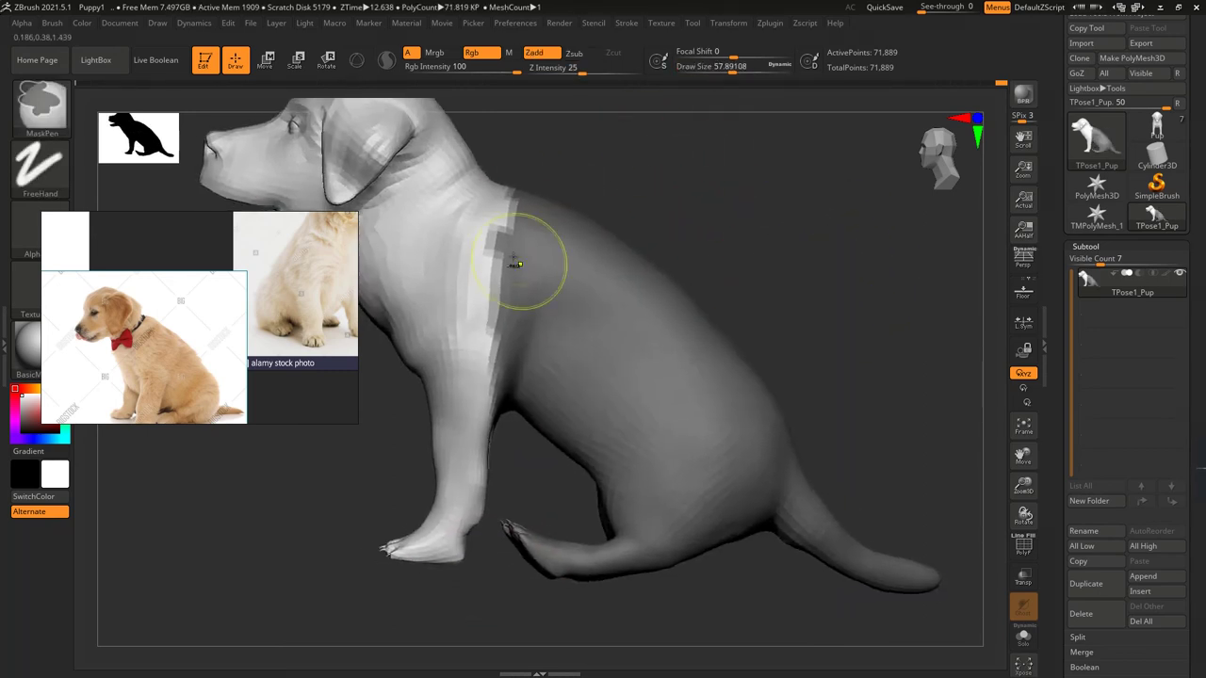
- Refine the mask edge across the waist, checking front, side and underside views
{"action": "left_click_drag", "start_coordinate": [614, 179], "coordinate": [564, 250], "text": "shift"}
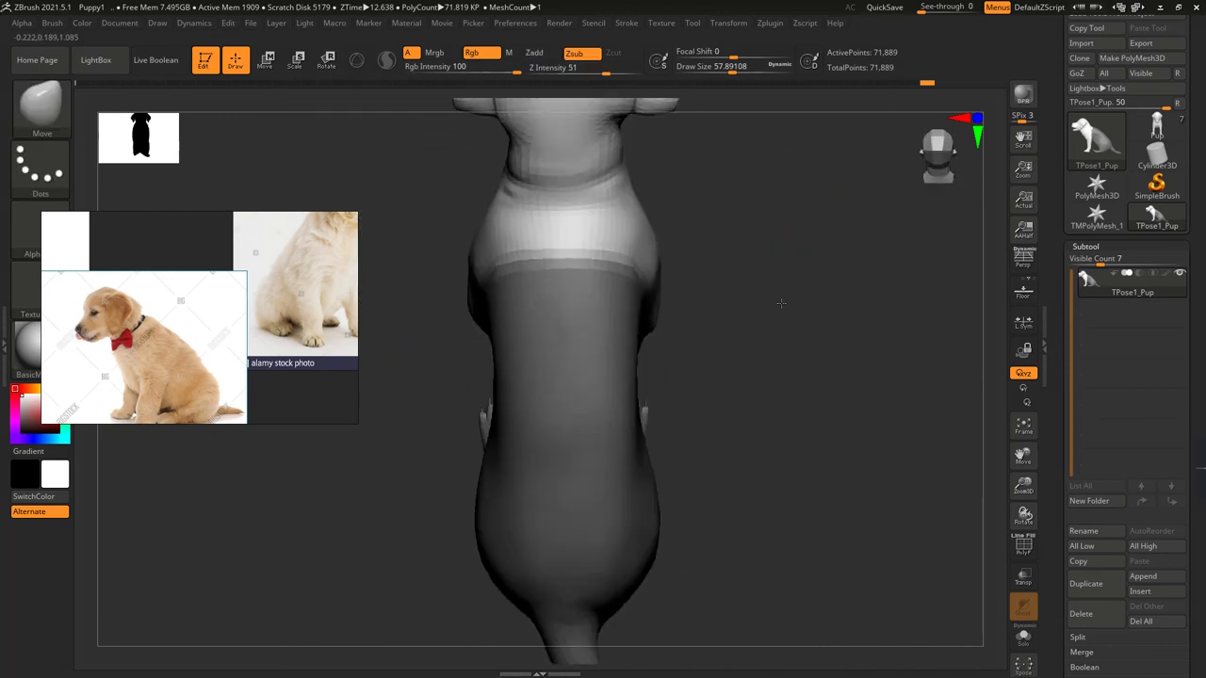
{"action": "right_click_drag", "start_coordinate": [608, 260], "coordinate": [687, 242]}
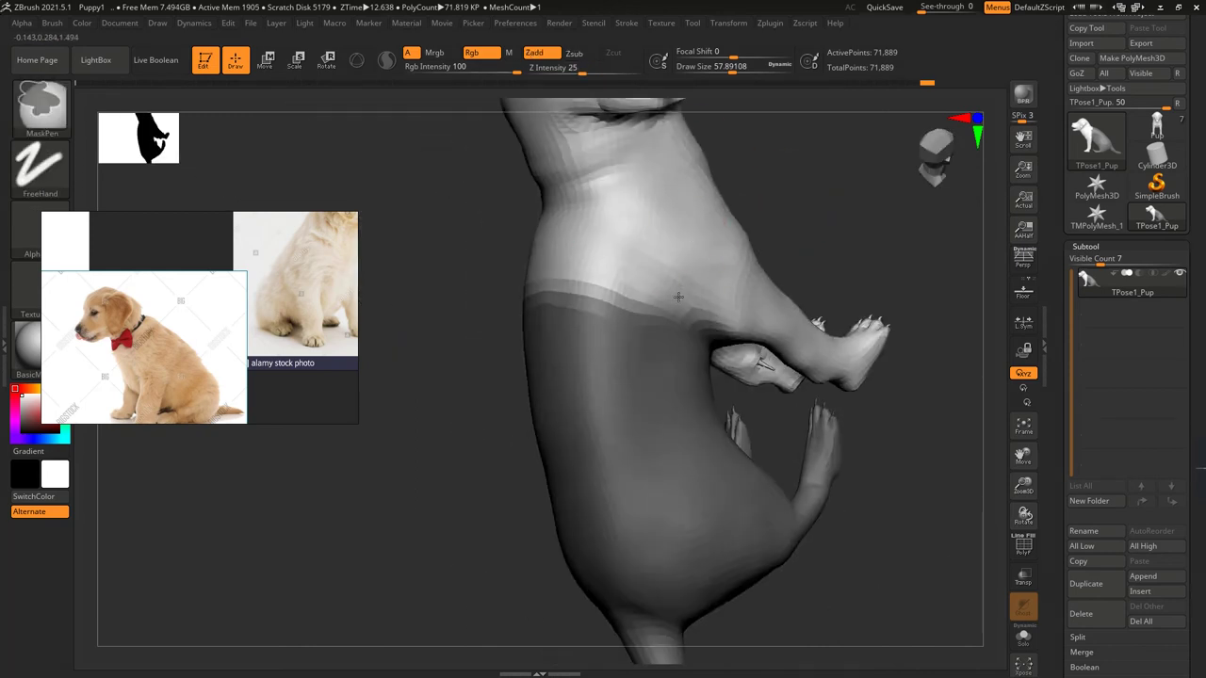
{"action": "right_click_drag", "start_coordinate": [522, 272], "coordinate": [526, 282]}
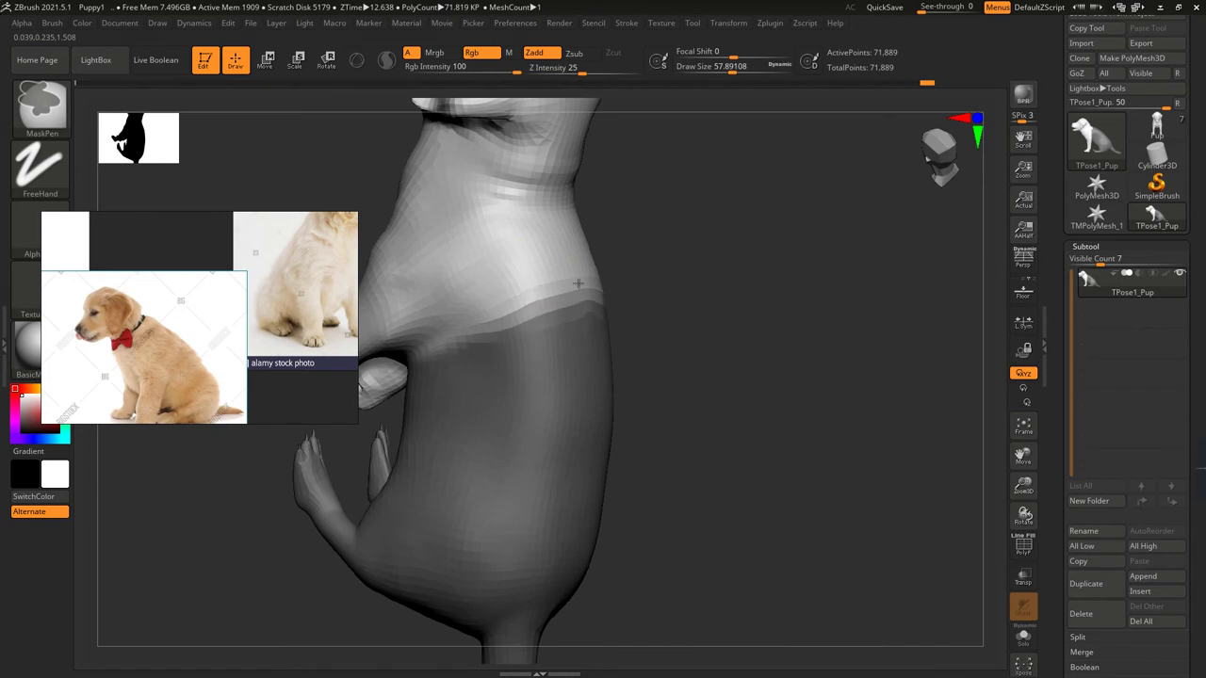
{"action": "left_click_drag", "start_coordinate": [578, 283], "coordinate": [503, 312]}
{"action": "right_click_drag", "start_coordinate": [459, 324], "coordinate": [603, 222]}
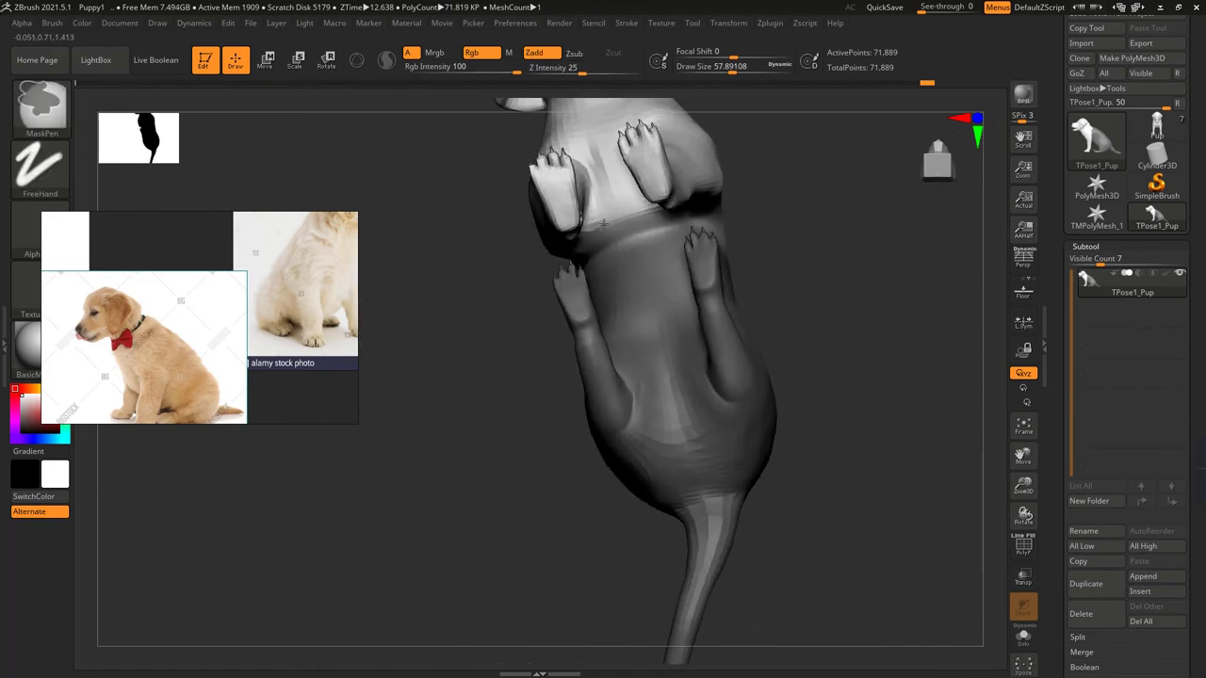
{"action": "right_click_drag", "start_coordinate": [669, 206], "coordinate": [766, 237]}
- Shift the unmasked hind leg and tail using a Move transpose line
{"action": "key", "text": "w"}
{"action": "left_click_drag", "start_coordinate": [610, 308], "coordinate": [799, 480]}
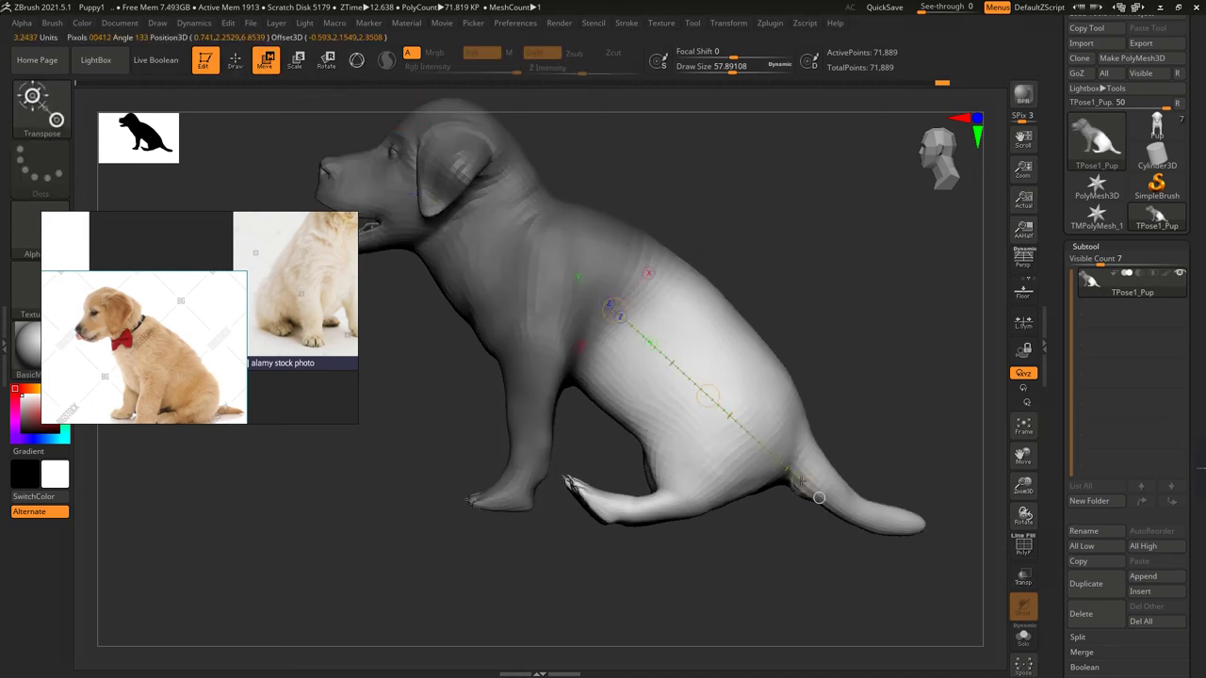
{"action": "left_click_drag", "start_coordinate": [731, 419], "coordinate": [711, 400]}
{"action": "right_click_drag", "start_coordinate": [711, 400], "coordinate": [800, 295]}
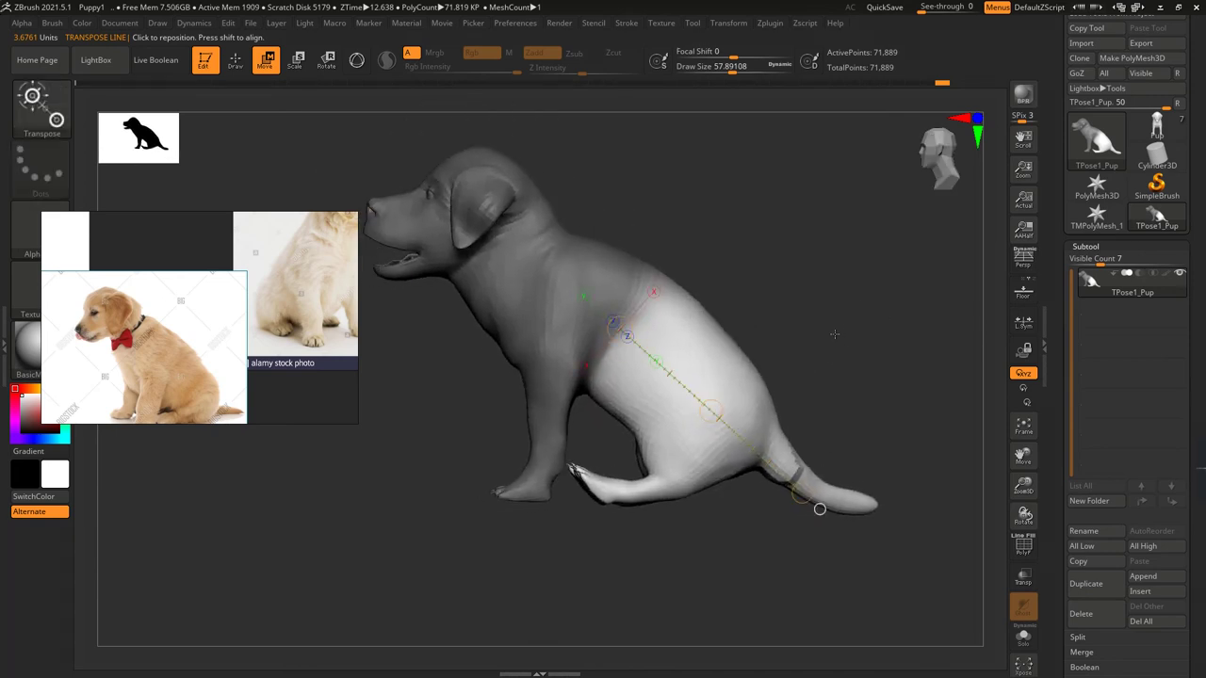
- Enlarge the seated golden-retriever reference photo and reposition the pivot line along the side
{"action": "scroll", "coordinate": [151, 350], "scroll_direction": "down", "scroll_amount": 2}
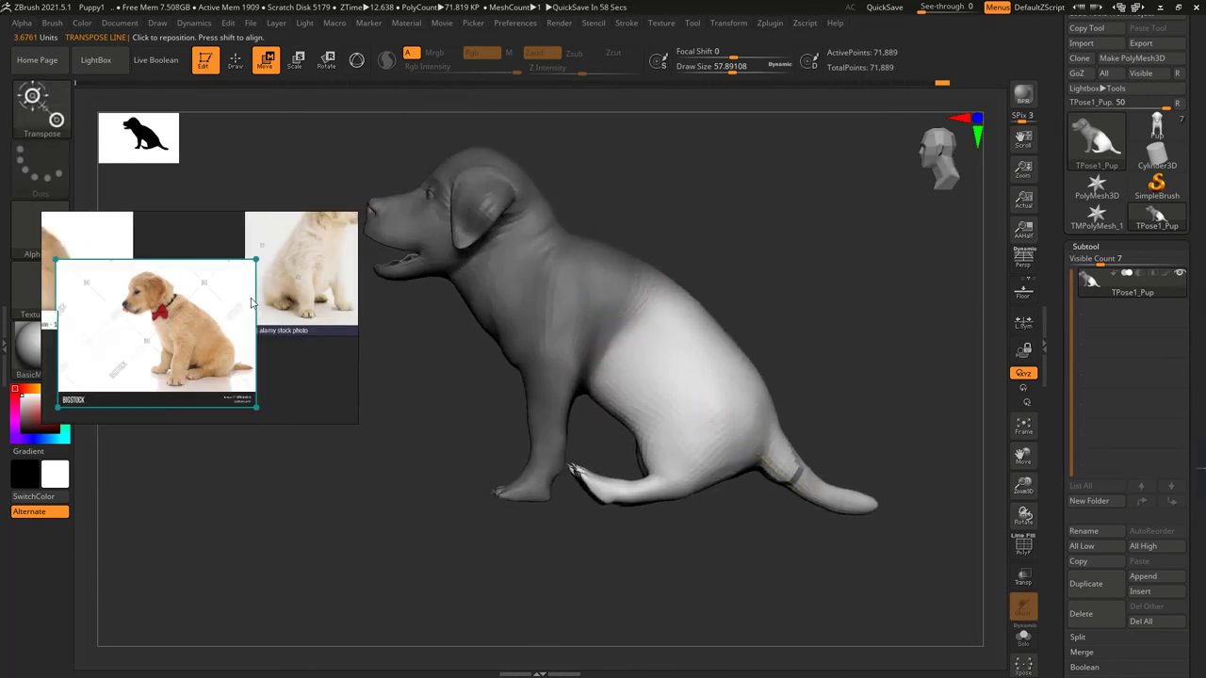
{"action": "left_click_drag", "start_coordinate": [160, 349], "coordinate": [193, 334]}
{"action": "scroll", "coordinate": [193, 334], "scroll_direction": "up", "scroll_amount": 3}
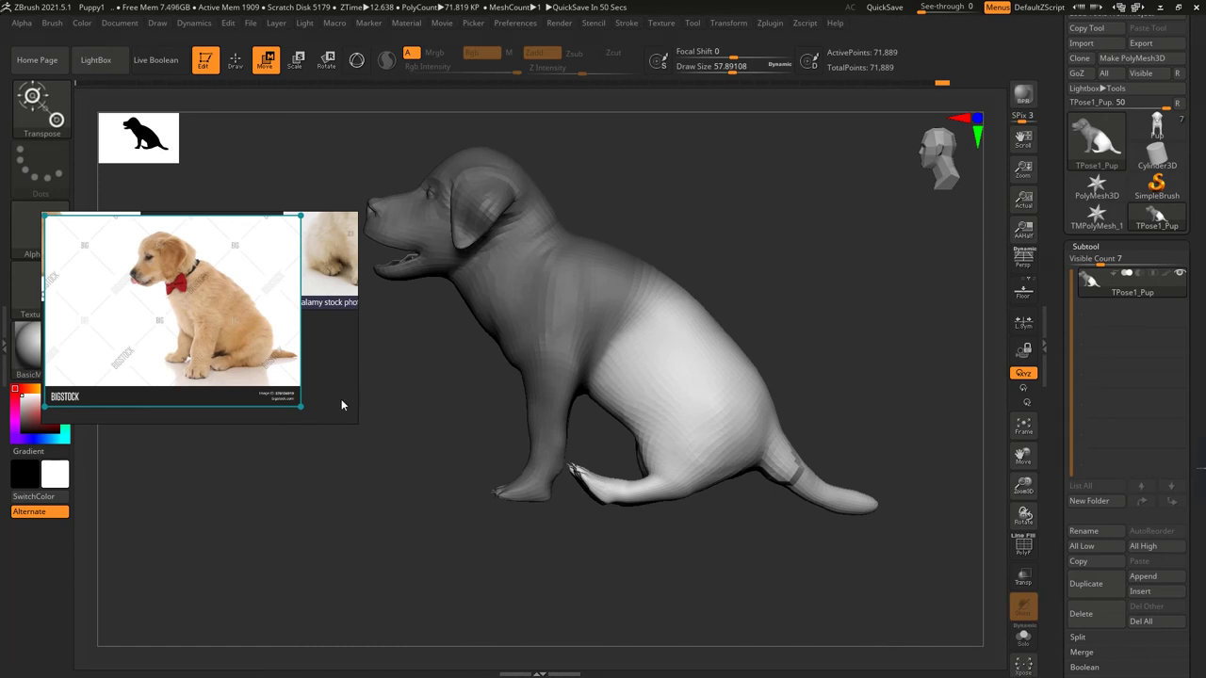
{"action": "mouse_move", "coordinate": [415, 357]}
{"action": "left_mouse_down"}
{"action": "mouse_move", "coordinate": [777, 313]}
{"action": "mouse_move", "coordinate": [697, 325]}
{"action": "mouse_move", "coordinate": [757, 307]}
{"action": "mouse_move", "coordinate": [761, 462]}
{"action": "left_mouse_up"}
- Inspect the haunch, tail and hind leg from the side and behind
{"action": "key", "text": "q"}
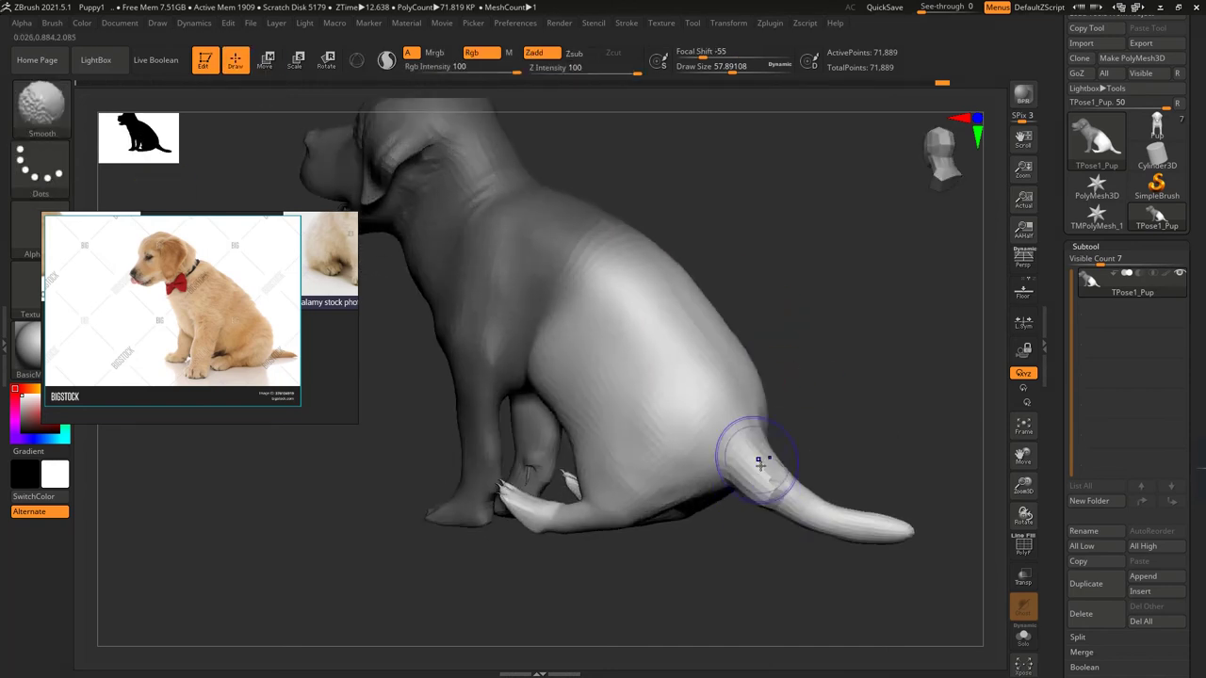
{"action": "mouse_move", "coordinate": [772, 509]}
{"action": "left_mouse_down", "text": "shift"}
{"action": "mouse_move", "coordinate": [794, 518]}
{"action": "mouse_move", "coordinate": [834, 304]}
{"action": "mouse_move", "coordinate": [672, 203]}
{"action": "left_mouse_up", "text": "shift"}
{"action": "mouse_move", "coordinate": [731, 94]}
{"action": "left_mouse_down", "text": "alt"}
{"action": "mouse_move", "coordinate": [753, 161]}
{"action": "mouse_move", "coordinate": [551, 385]}
{"action": "left_mouse_up", "text": "alt"}
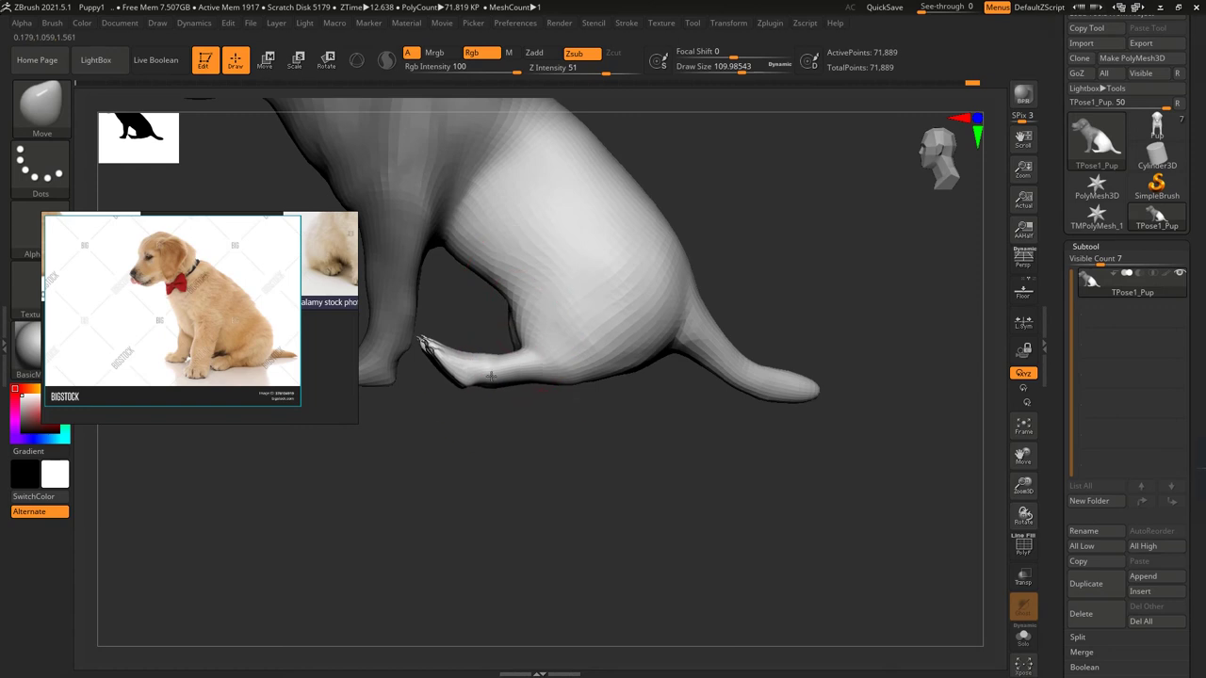
{"action": "mouse_move", "coordinate": [568, 379]}
{"action": "left_mouse_down"}
{"action": "mouse_move", "coordinate": [632, 390]}
{"action": "mouse_move", "coordinate": [606, 376]}
{"action": "mouse_move", "coordinate": [770, 274]}
{"action": "left_mouse_up"}
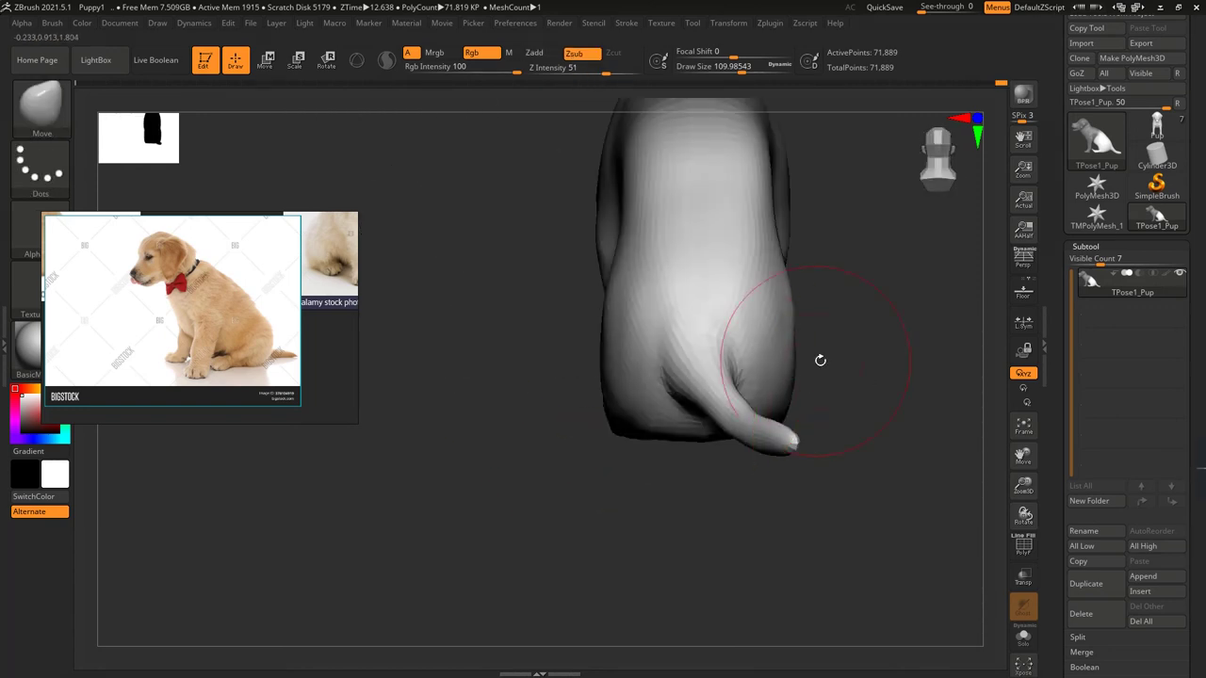
{"action": "mouse_move", "coordinate": [820, 358]}
{"action": "left_mouse_down", "text": "alt"}
{"action": "mouse_move", "coordinate": [734, 418]}
{"action": "mouse_move", "coordinate": [771, 394]}
{"action": "mouse_move", "coordinate": [706, 317]}
{"action": "mouse_move", "coordinate": [553, 458]}
{"action": "mouse_move", "coordinate": [498, 546]}
{"action": "mouse_move", "coordinate": [639, 488]}
{"action": "mouse_move", "coordinate": [646, 336]}
{"action": "left_mouse_up", "text": "alt"}
{"action": "mouse_move", "coordinate": [660, 273]}
{"action": "right_mouse_down", "text": "ctrl"}
{"action": "mouse_move", "coordinate": [552, 439]}
{"action": "mouse_move", "coordinate": [575, 489]}
{"action": "mouse_move", "coordinate": [556, 443]}
{"action": "right_mouse_up", "text": "ctrl"}
{"action": "mouse_move", "coordinate": [555, 443]}
{"action": "left_mouse_down", "text": "alt"}
{"action": "mouse_move", "coordinate": [536, 328]}
{"action": "mouse_move", "coordinate": [617, 340]}
{"action": "left_mouse_up", "text": "alt"}
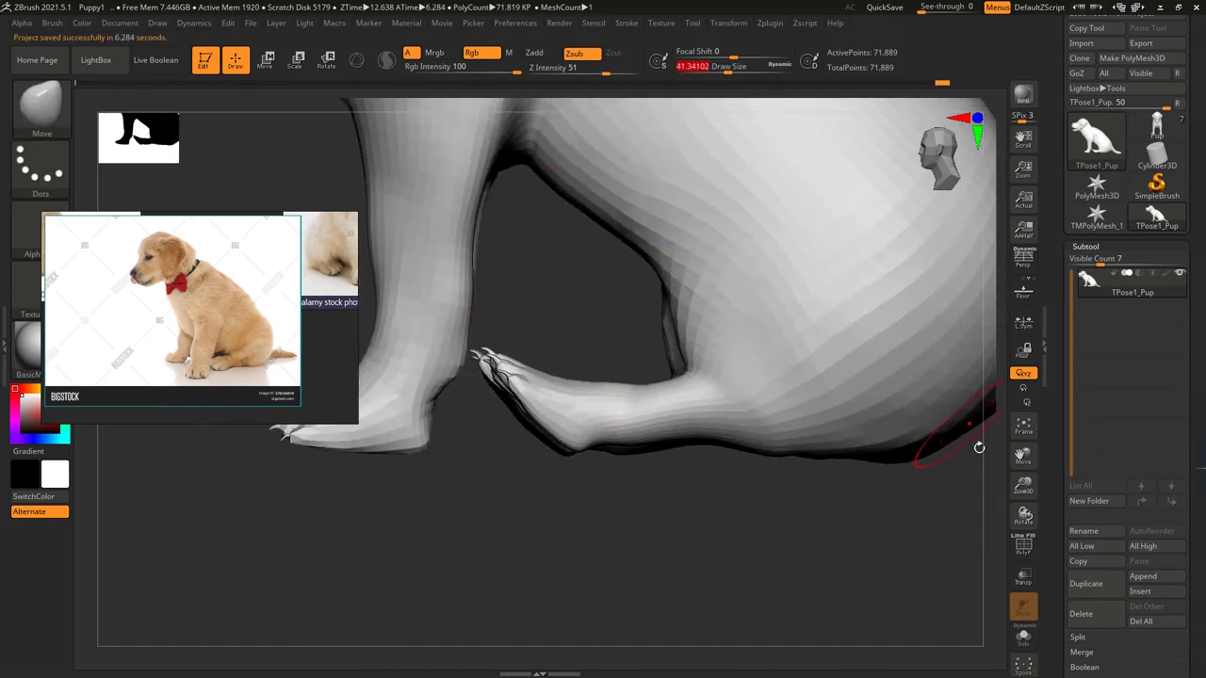
- Open the Display Properties panel in the Tool palette
{"action": "left_click", "coordinate": [1085, 246]}
{"action": "scroll", "coordinate": [1121, 424], "scroll_direction": "down", "scroll_amount": 2}
{"action": "left_click", "coordinate": [1103, 465]}
- Turn on Double display and zoom close on the hind paw with a smaller brush
{"action": "scroll", "coordinate": [1121, 236], "scroll_direction": "up", "scroll_amount": 2}
{"action": "left_click", "coordinate": [1084, 200]}
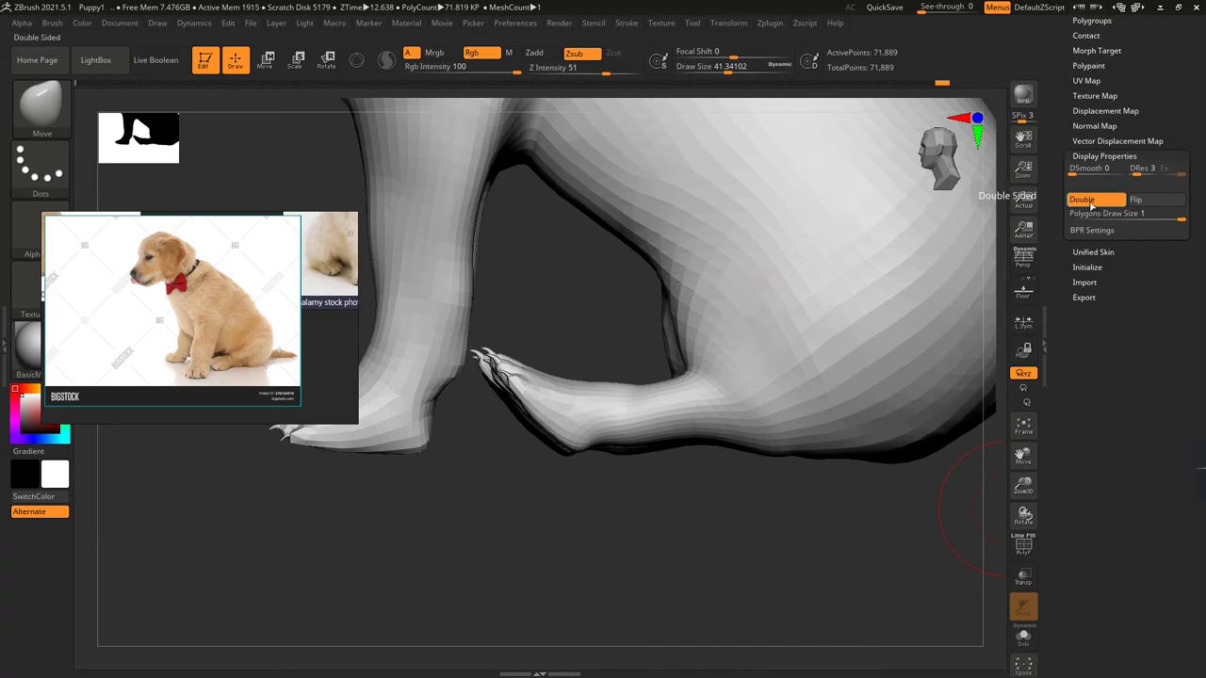
{"action": "mouse_move", "coordinate": [753, 528]}
{"action": "left_mouse_down"}
{"action": "mouse_move", "coordinate": [627, 283]}
{"action": "mouse_move", "coordinate": [483, 288]}
{"action": "left_mouse_up"}
{"action": "left_click_drag", "start_coordinate": [725, 79], "coordinate": [711, 79]}
{"action": "left_click_drag", "start_coordinate": [463, 261], "coordinate": [581, 393]}
- Mask the paw claws and the leg up to the ankle, checking the mask edge
{"action": "mouse_move", "coordinate": [560, 279]}
{"action": "left_mouse_down"}
{"action": "mouse_move", "coordinate": [684, 234]}
{"action": "mouse_move", "coordinate": [681, 215]}
{"action": "left_mouse_up"}
{"action": "mouse_move", "coordinate": [681, 215]}
{"action": "left_mouse_down", "text": "ctrl"}
{"action": "mouse_move", "coordinate": [529, 343]}
{"action": "mouse_move", "coordinate": [651, 215]}
{"action": "left_mouse_up", "text": "ctrl"}
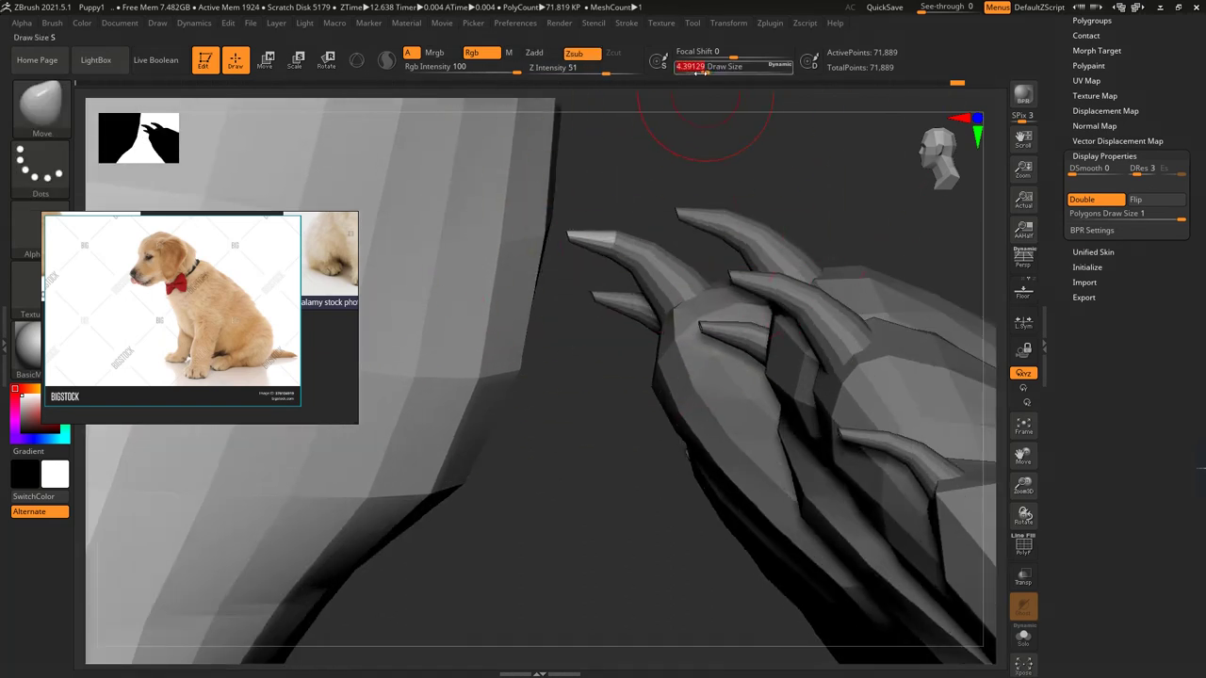
{"action": "mouse_move", "coordinate": [565, 194]}
{"action": "left_mouse_down"}
{"action": "mouse_move", "coordinate": [708, 350]}
{"action": "mouse_move", "coordinate": [667, 404]}
{"action": "mouse_move", "coordinate": [701, 496]}
{"action": "mouse_move", "coordinate": [701, 142]}
{"action": "left_mouse_up"}
{"action": "left_click_drag", "start_coordinate": [548, 425], "coordinate": [640, 424]}
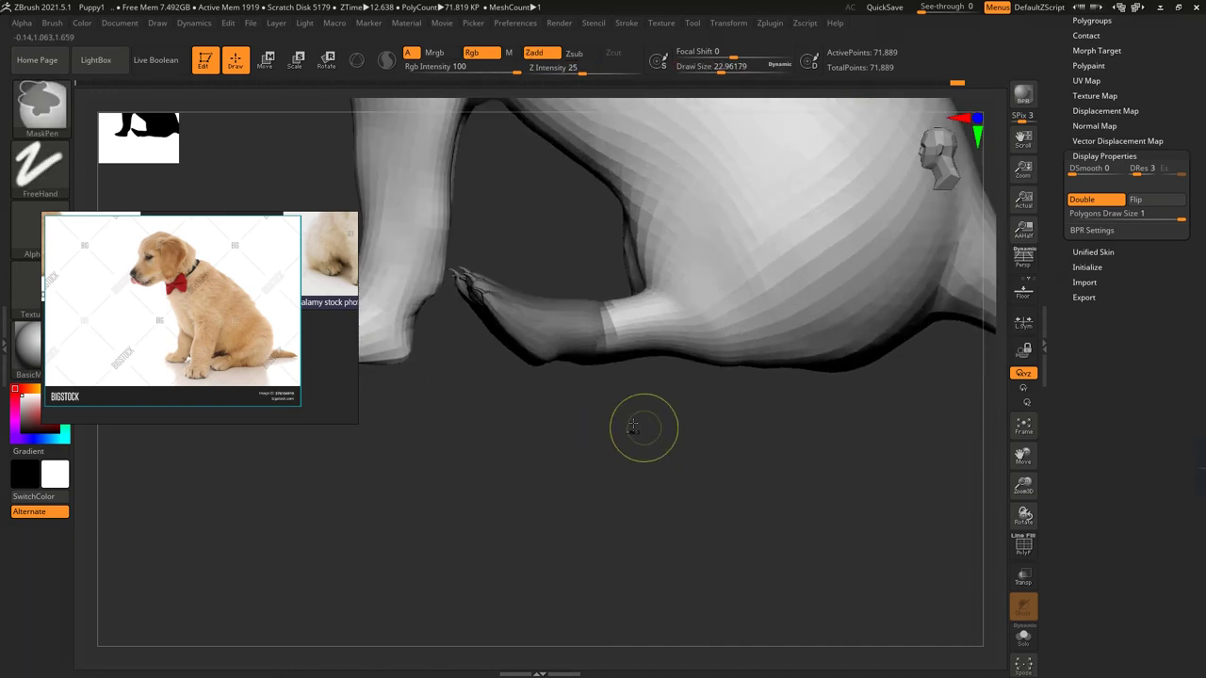
{"action": "mouse_move", "coordinate": [552, 283]}
{"action": "left_mouse_down", "text": "ctrl"}
{"action": "mouse_move", "coordinate": [613, 383]}
{"action": "mouse_move", "coordinate": [638, 340]}
{"action": "left_mouse_up", "text": "ctrl"}
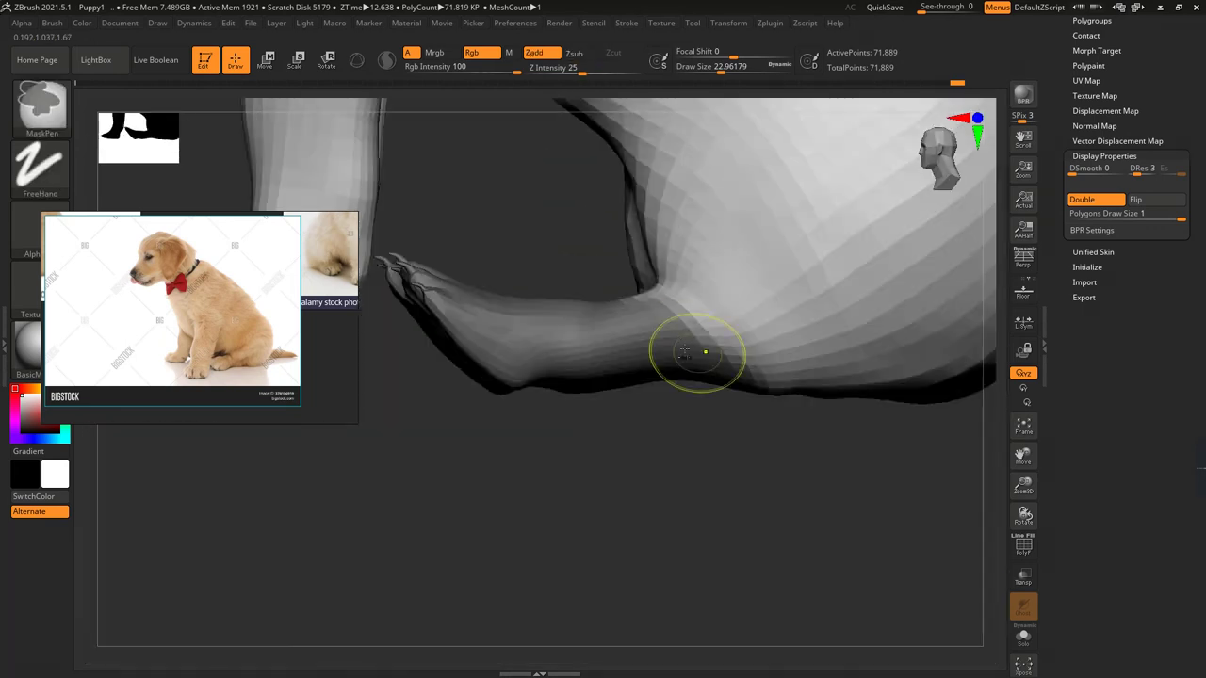
{"action": "mouse_move", "coordinate": [669, 336]}
{"action": "left_mouse_down"}
{"action": "mouse_move", "coordinate": [624, 297]}
{"action": "mouse_move", "coordinate": [694, 444]}
{"action": "mouse_move", "coordinate": [484, 398]}
{"action": "mouse_move", "coordinate": [530, 282]}
{"action": "mouse_move", "coordinate": [603, 292]}
{"action": "mouse_move", "coordinate": [654, 404]}
{"action": "mouse_move", "coordinate": [611, 416]}
{"action": "mouse_move", "coordinate": [673, 302]}
{"action": "mouse_move", "coordinate": [603, 377]}
{"action": "mouse_move", "coordinate": [618, 348]}
{"action": "left_mouse_up"}
- Rotate the unmasked hind foot upward with Transpose Rotate along the foot
{"action": "key", "text": "w"}
{"action": "key", "text": "r"}
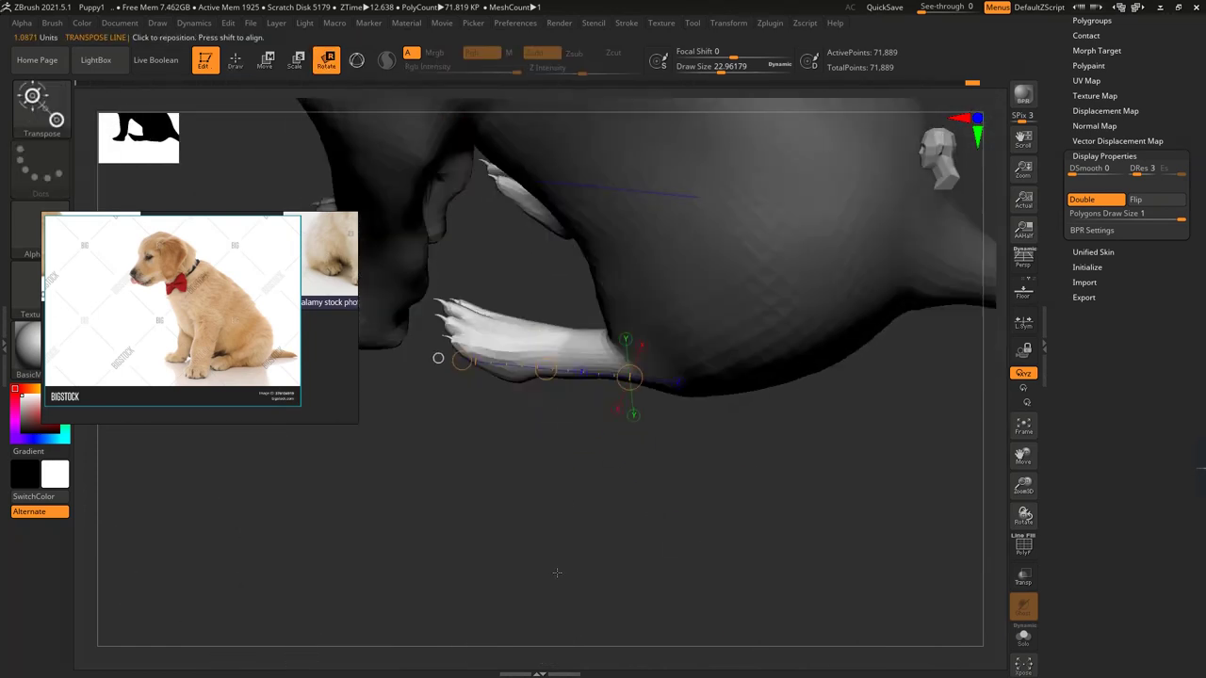
{"action": "left_click_drag", "start_coordinate": [680, 453], "coordinate": [505, 407]}
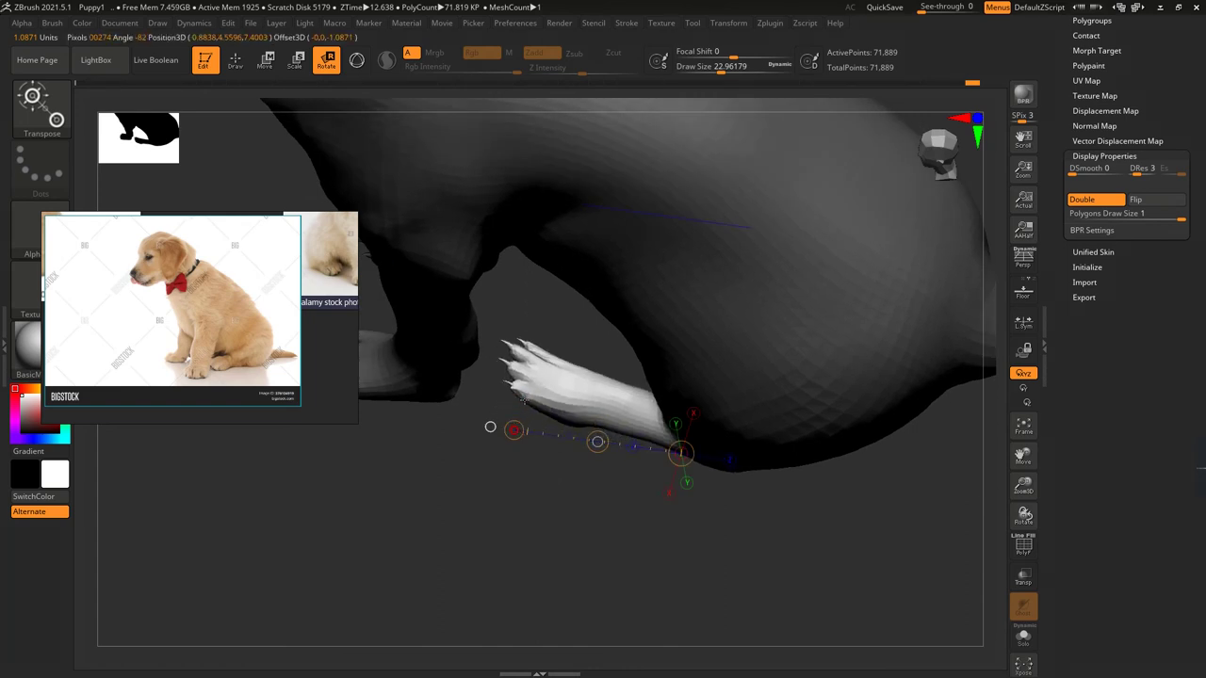
{"action": "left_click_drag", "start_coordinate": [527, 509], "coordinate": [743, 435]}
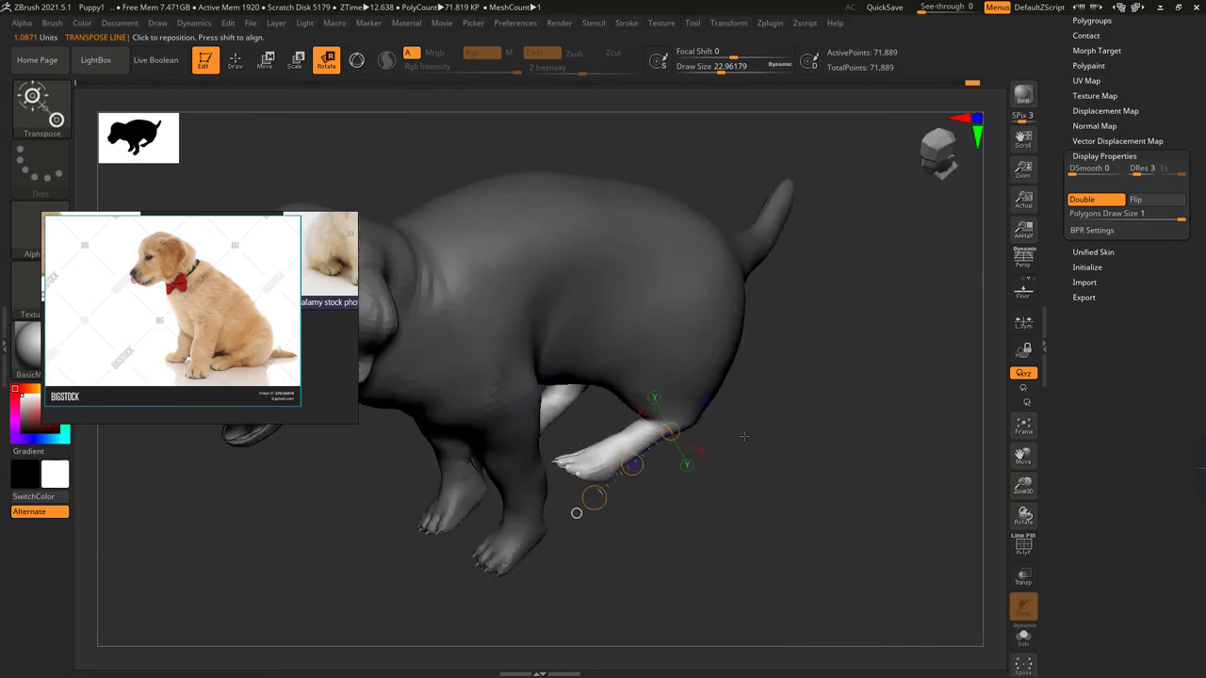
- Smooth the joint where the hind foot meets the leg, checking it side-on
{"action": "left_click_drag", "start_coordinate": [800, 396], "coordinate": [588, 392]}
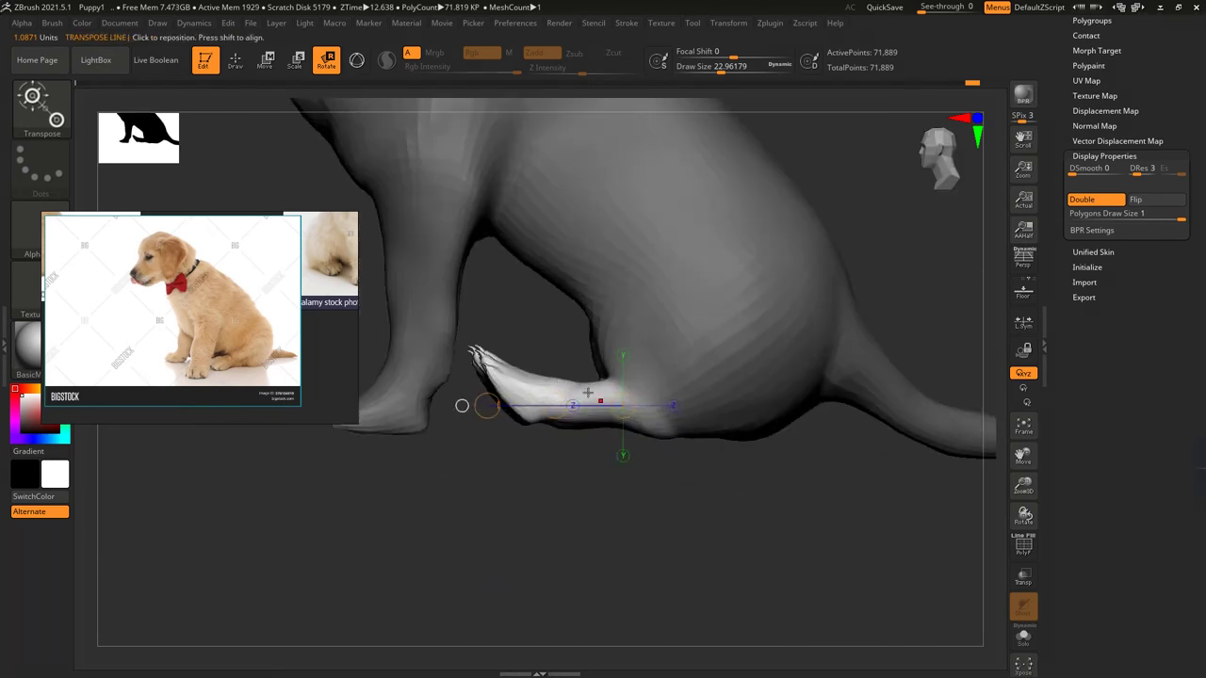
{"action": "key", "text": "w"}
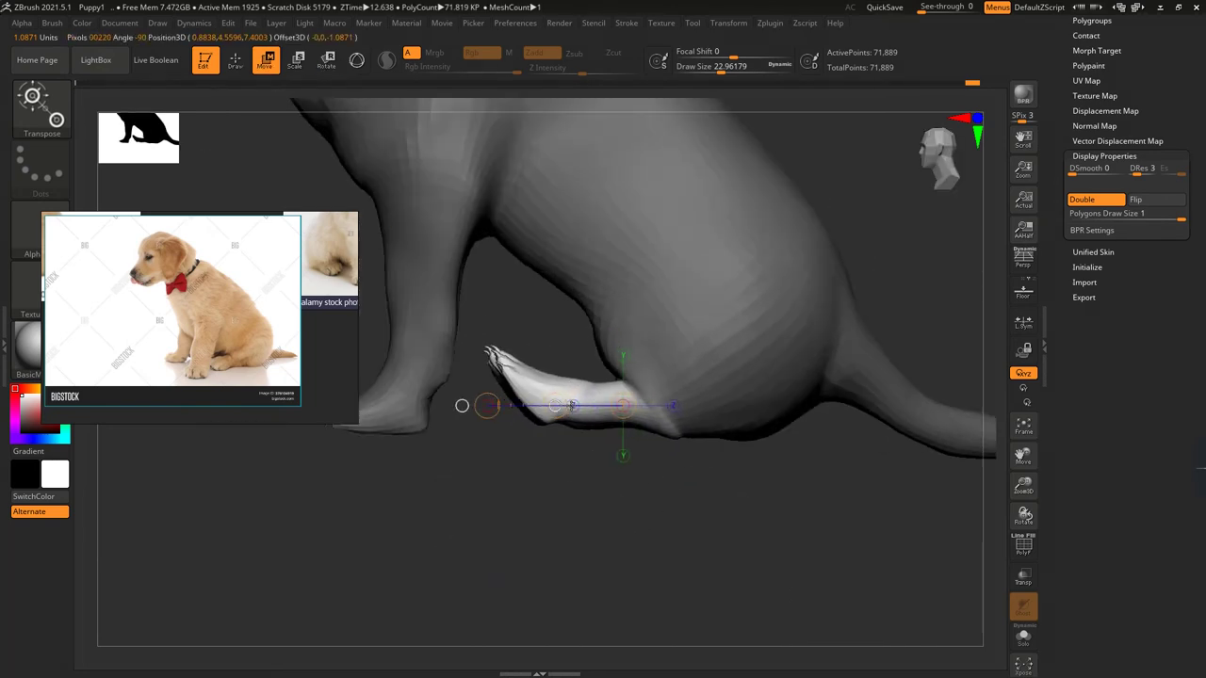
{"action": "key", "text": "q"}
{"action": "mouse_move", "coordinate": [650, 447]}
{"action": "left_mouse_down", "text": "shift"}
{"action": "mouse_move", "coordinate": [664, 431]}
{"action": "mouse_move", "coordinate": [570, 379]}
{"action": "mouse_move", "coordinate": [647, 443]}
{"action": "mouse_move", "coordinate": [569, 413]}
{"action": "left_mouse_up", "text": "shift"}
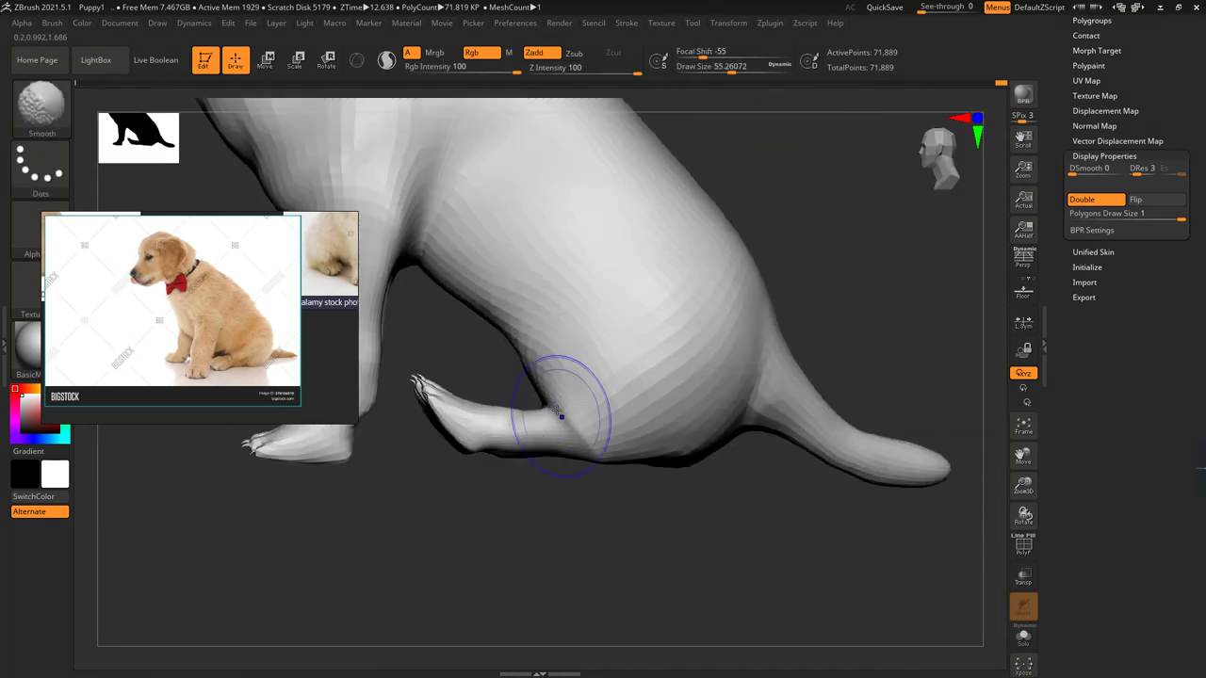
{"action": "mouse_move", "coordinate": [525, 337]}
{"action": "left_mouse_down"}
{"action": "mouse_move", "coordinate": [513, 368]}
{"action": "mouse_move", "coordinate": [816, 277]}
{"action": "mouse_move", "coordinate": [629, 207]}
{"action": "left_mouse_up"}
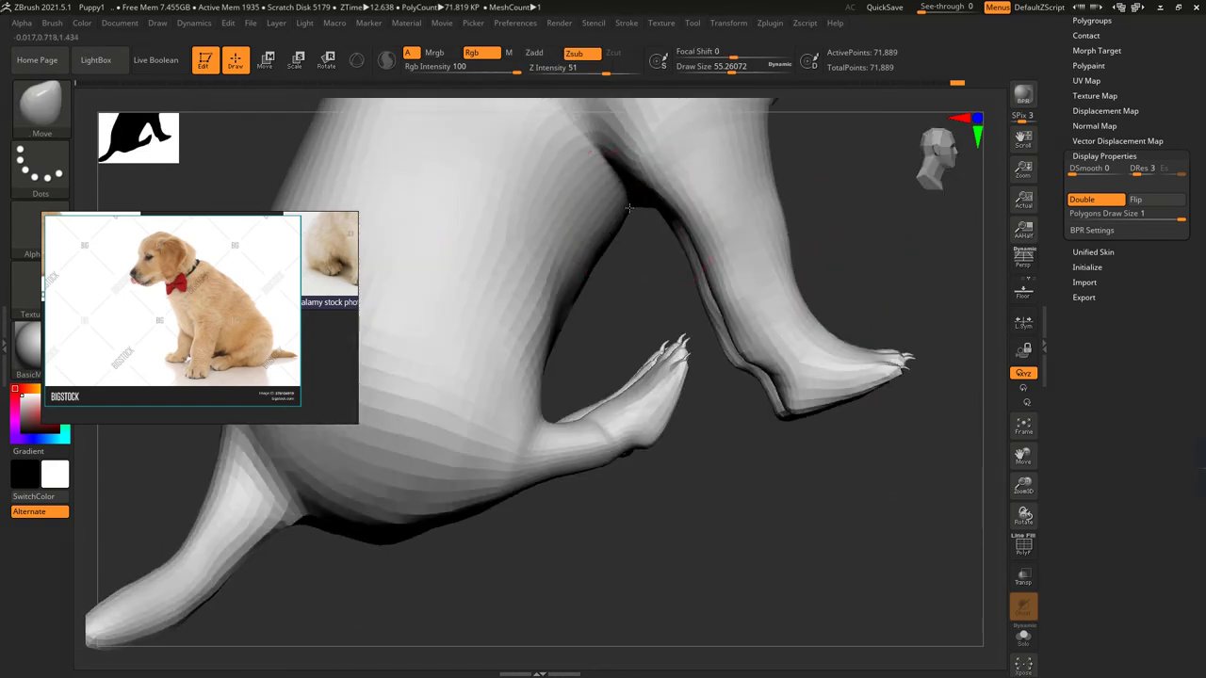
{"action": "left_click_drag", "start_coordinate": [588, 273], "coordinate": [593, 292]}
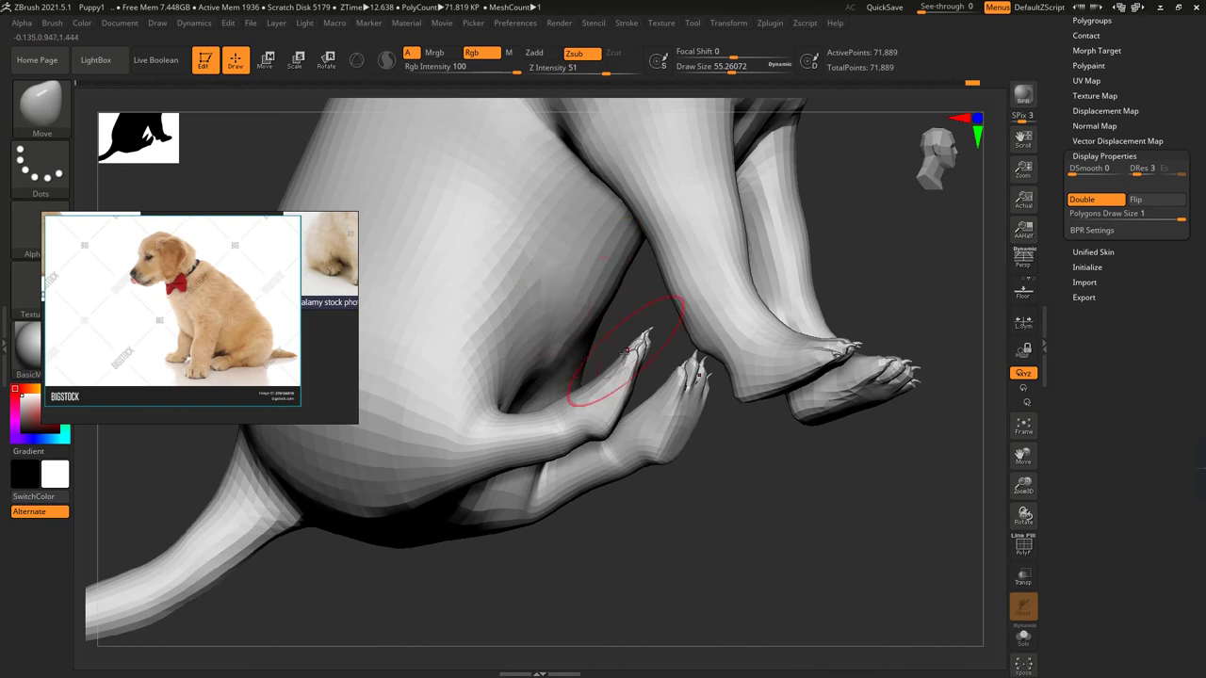
- Shrink the bow-tie puppy photo and enlarge the upward-looking sitting puppy reference
{"action": "left_click_drag", "start_coordinate": [625, 350], "coordinate": [582, 295]}
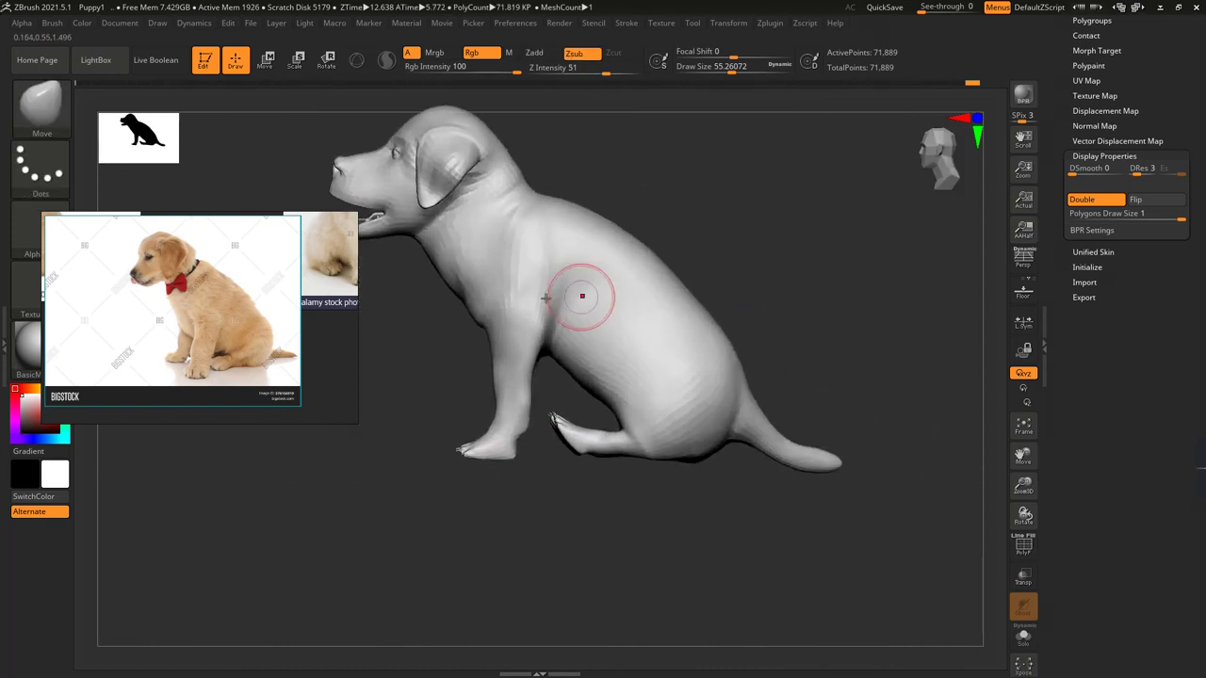
{"action": "left_click_drag", "start_coordinate": [45, 217], "coordinate": [232, 314]}
{"action": "left_click", "coordinate": [154, 308]}
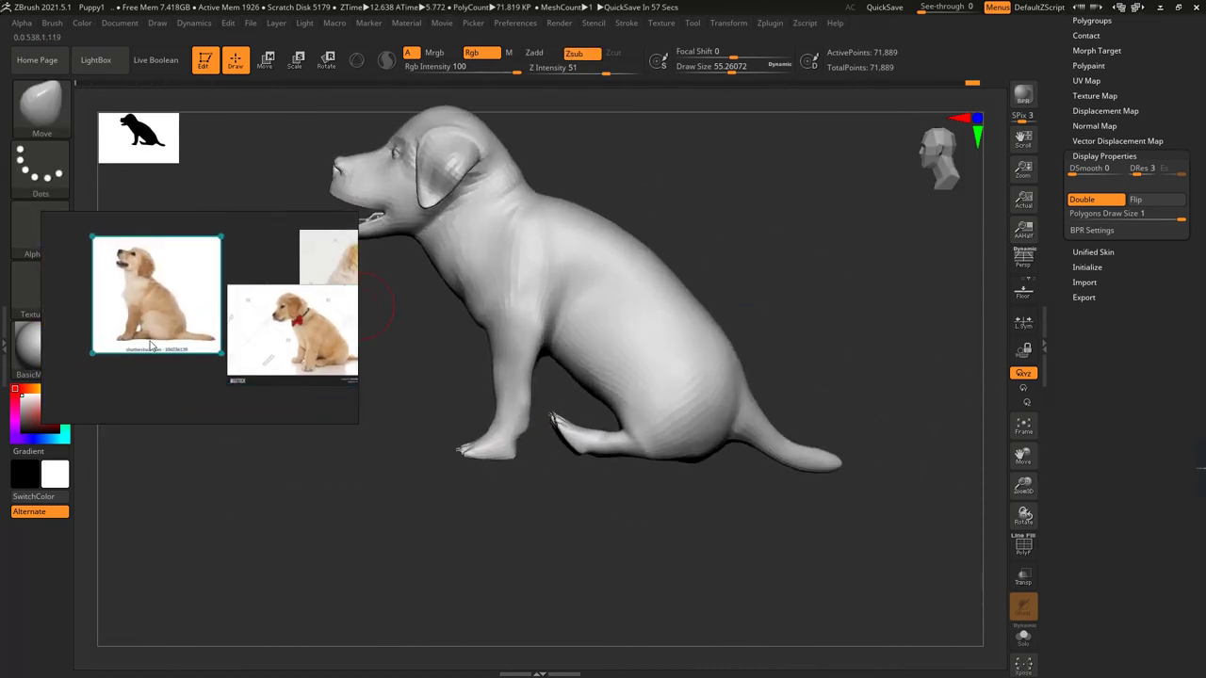
{"action": "scroll", "coordinate": [150, 347], "scroll_direction": "up", "scroll_amount": 2}
{"action": "left_click_drag", "start_coordinate": [410, 493], "coordinate": [566, 478]}
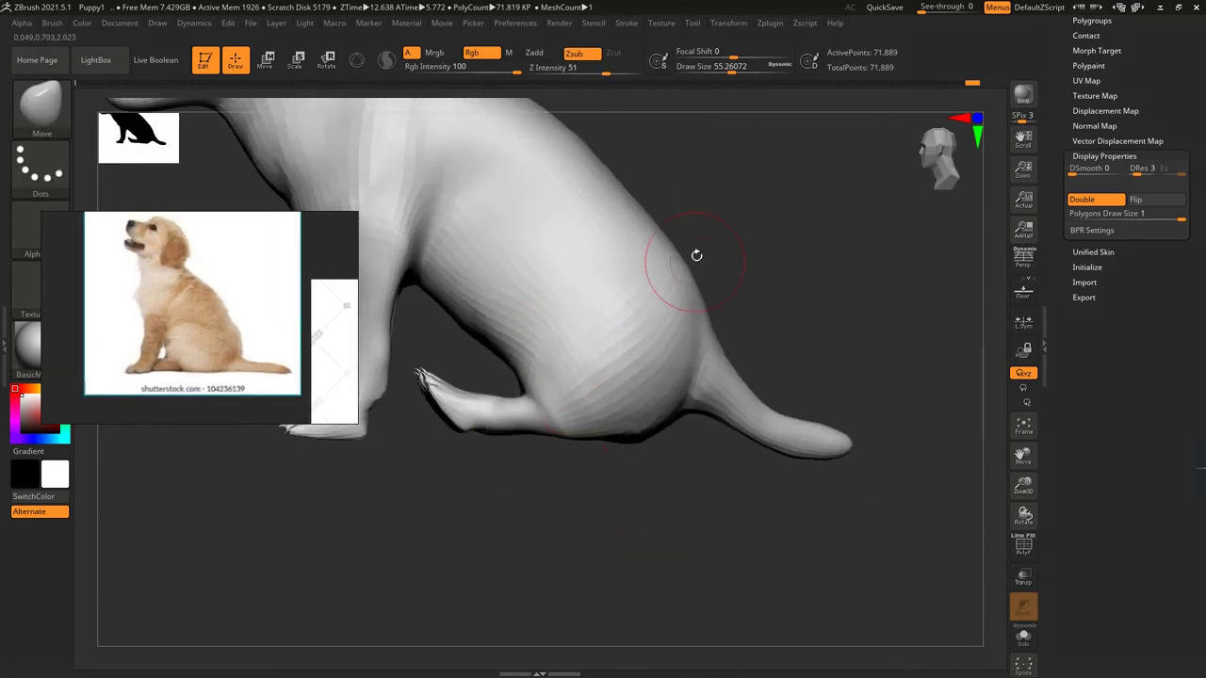
- Raise Draw Size to about 133 and mask across the puppy's rear body and tail
{"action": "key", "text": "f"}
{"action": "left_click_drag", "start_coordinate": [743, 71], "coordinate": [746, 70]}
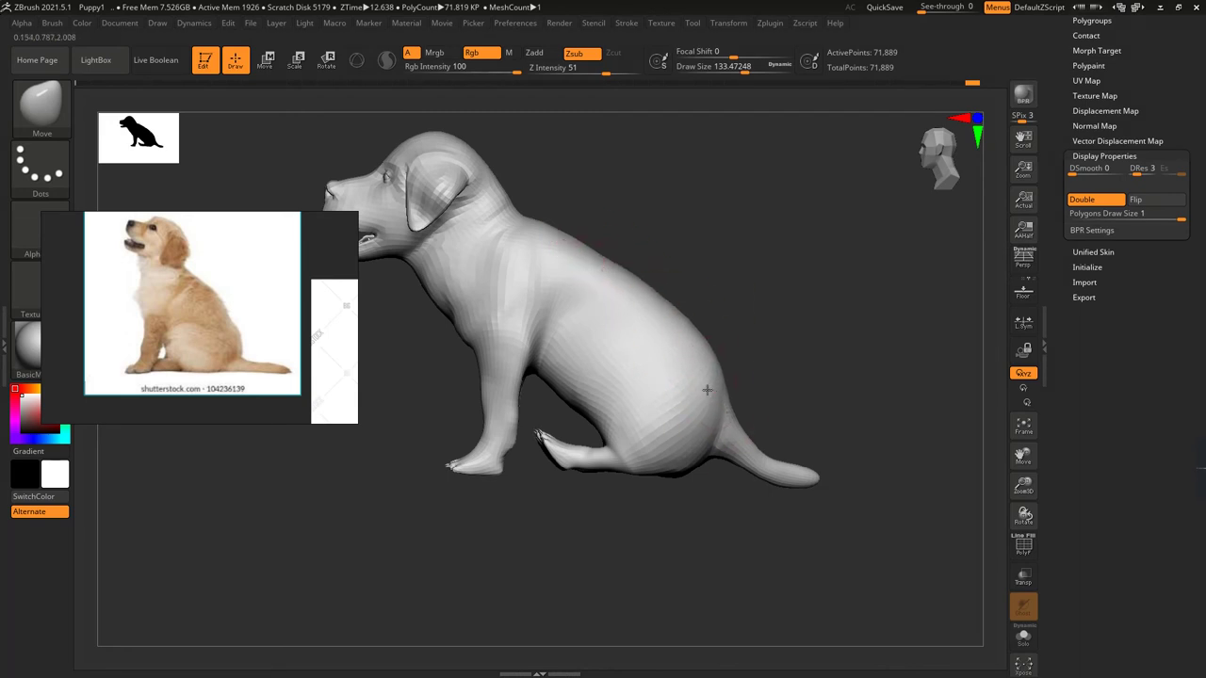
{"action": "mouse_move", "coordinate": [776, 305]}
{"action": "left_mouse_down"}
{"action": "mouse_move", "coordinate": [623, 397]}
{"action": "mouse_move", "coordinate": [721, 317]}
{"action": "left_mouse_up"}
{"action": "left_click_drag", "start_coordinate": [867, 296], "coordinate": [556, 482], "text": "ctrl"}
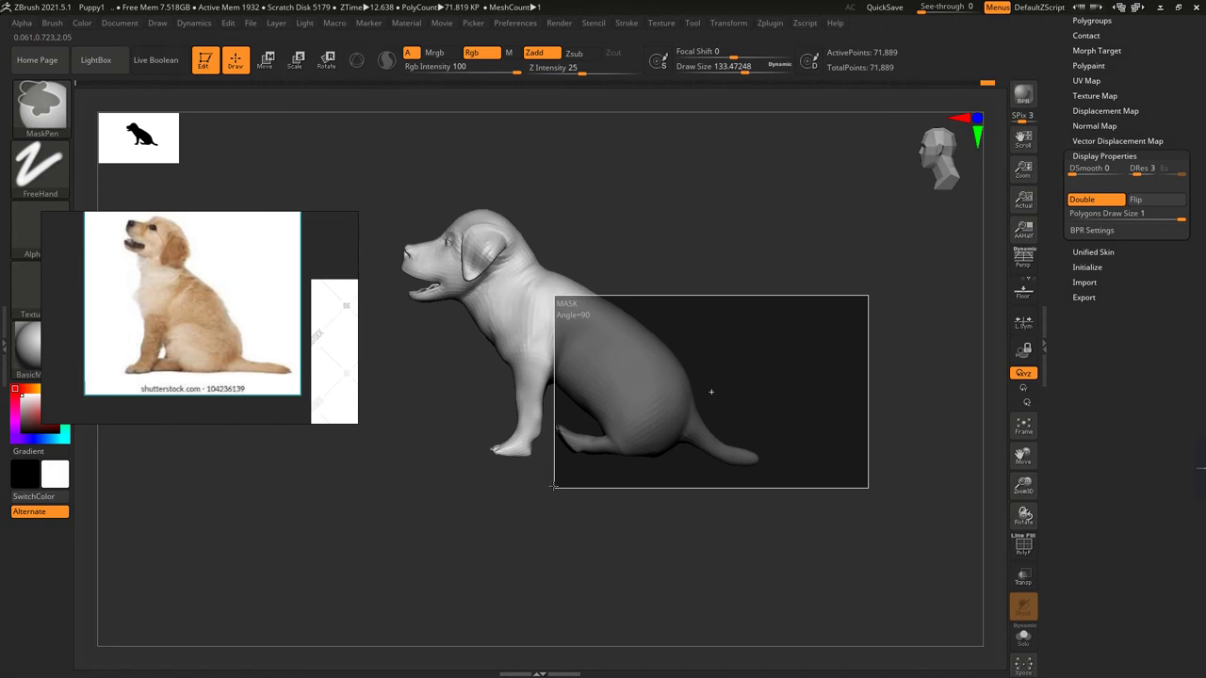
- Shift the puppy's back and tail forward with Transpose Move from a side view
{"action": "key", "text": "f"}
{"action": "right_click_drag", "start_coordinate": [556, 337], "coordinate": [517, 370], "text": "ctrl"}
{"action": "right_click_drag", "start_coordinate": [540, 283], "coordinate": [557, 248]}
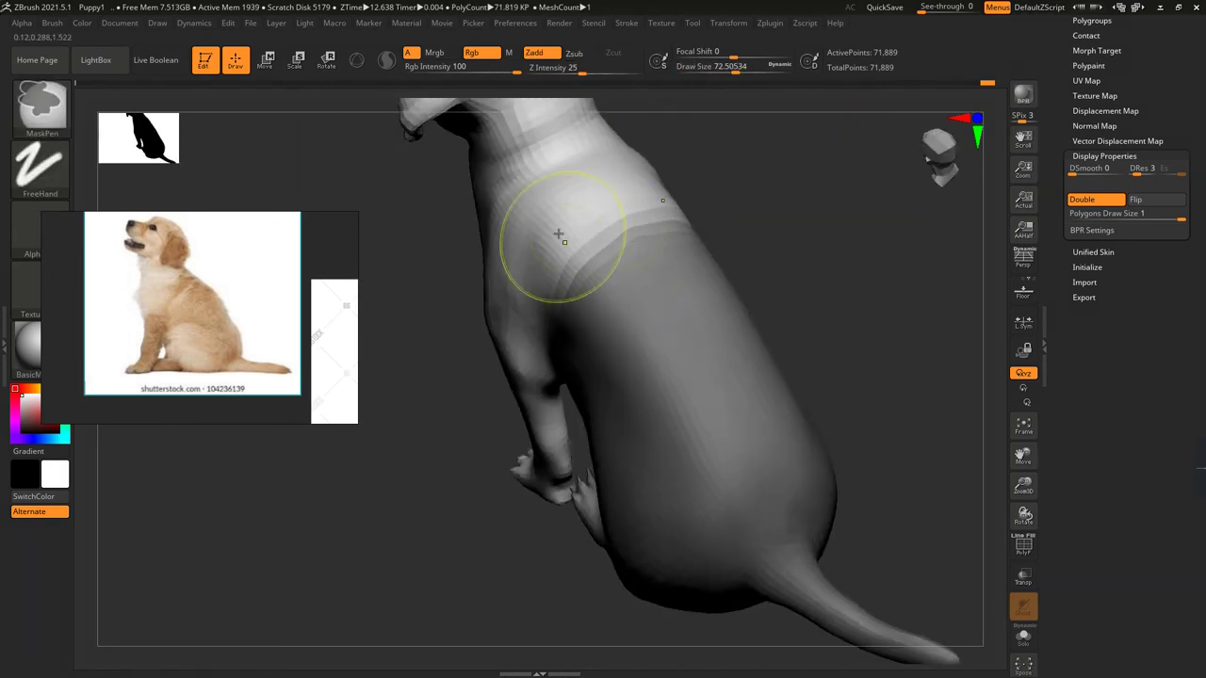
{"action": "mouse_move", "coordinate": [716, 204]}
{"action": "right_mouse_down"}
{"action": "mouse_move", "coordinate": [787, 220]}
{"action": "mouse_move", "coordinate": [500, 302]}
{"action": "right_mouse_up"}
{"action": "mouse_move", "coordinate": [819, 227]}
{"action": "left_mouse_down"}
{"action": "mouse_move", "coordinate": [797, 280]}
{"action": "mouse_move", "coordinate": [676, 374]}
{"action": "mouse_move", "coordinate": [773, 311]}
{"action": "mouse_move", "coordinate": [785, 276]}
{"action": "mouse_move", "coordinate": [812, 271]}
{"action": "left_mouse_up"}
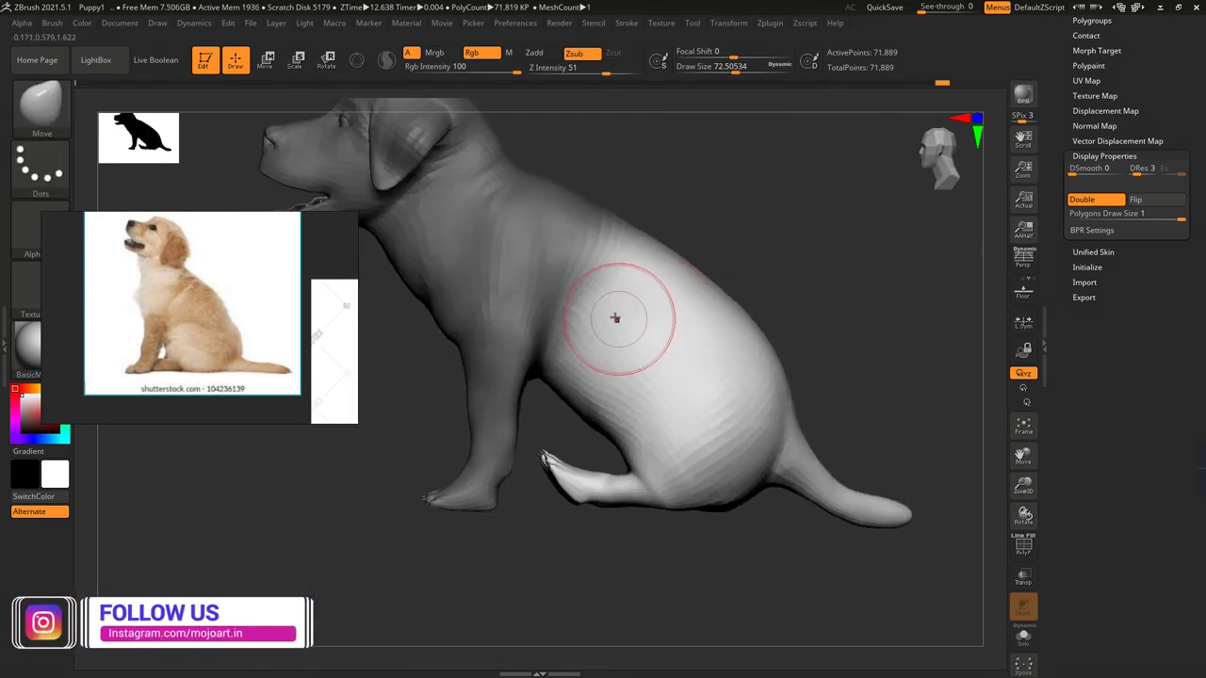
{"action": "left_click", "coordinate": [270, 60]}
{"action": "left_click_drag", "start_coordinate": [458, 428], "coordinate": [781, 428]}
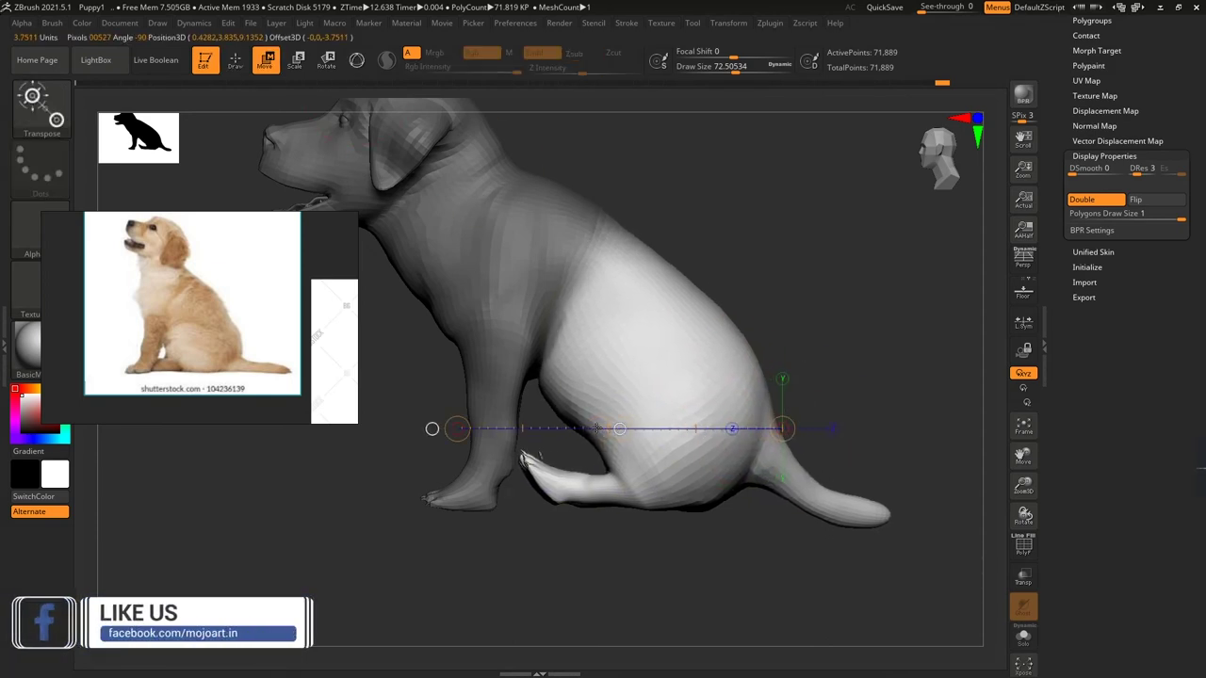
- Nudge the belly and tail slightly forward, then undo back through the recent changes
{"action": "left_click_drag", "start_coordinate": [596, 429], "coordinate": [573, 349], "text": "alt"}
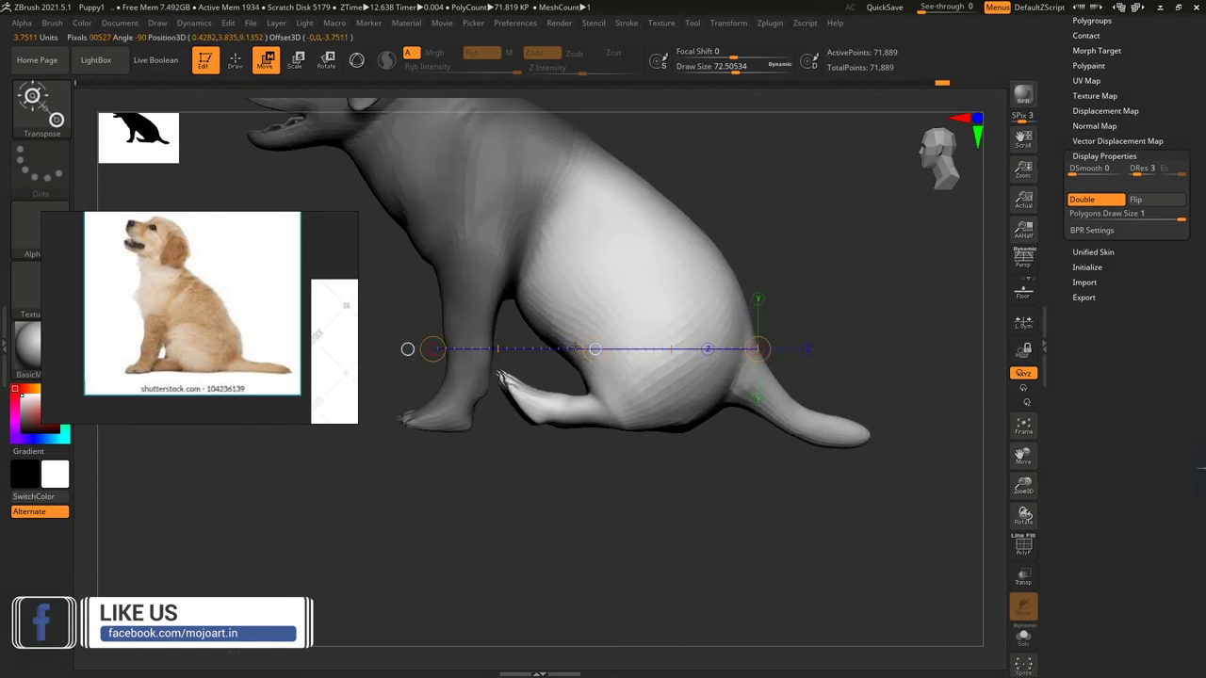
{"action": "left_click_drag", "start_coordinate": [603, 471], "coordinate": [664, 452], "text": "alt"}
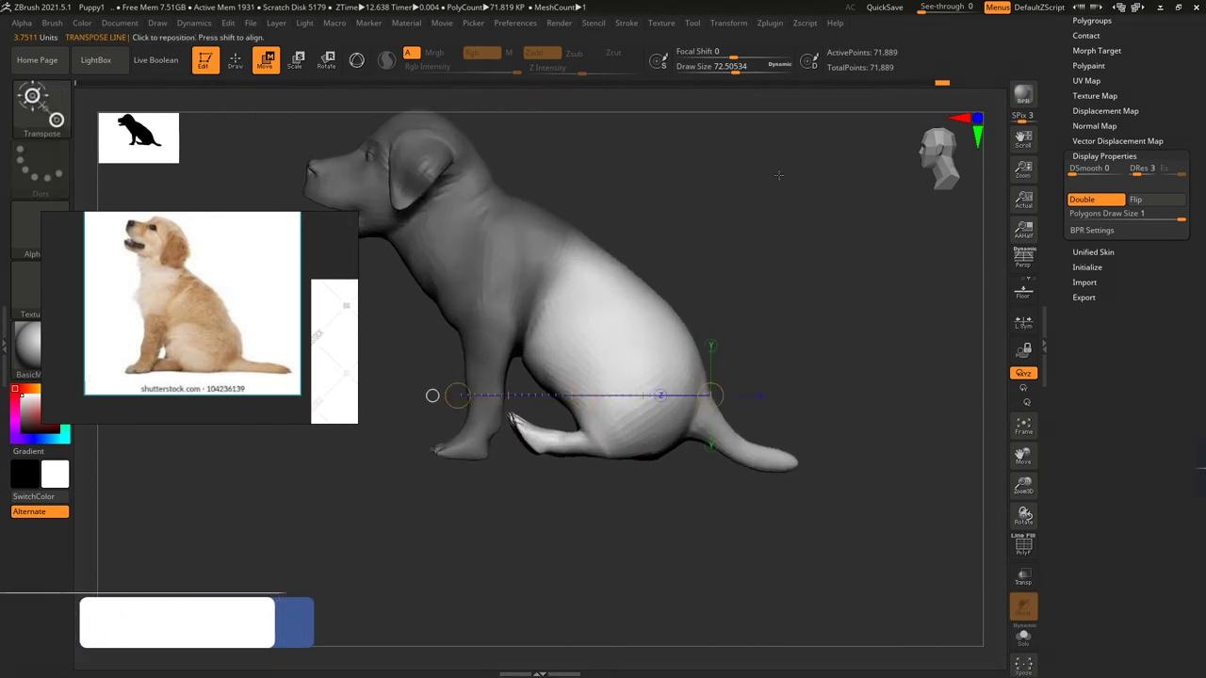
{"action": "mouse_move", "coordinate": [598, 371]}
{"action": "left_mouse_down"}
{"action": "mouse_move", "coordinate": [607, 377]}
{"action": "mouse_move", "coordinate": [596, 384]}
{"action": "left_mouse_up"}
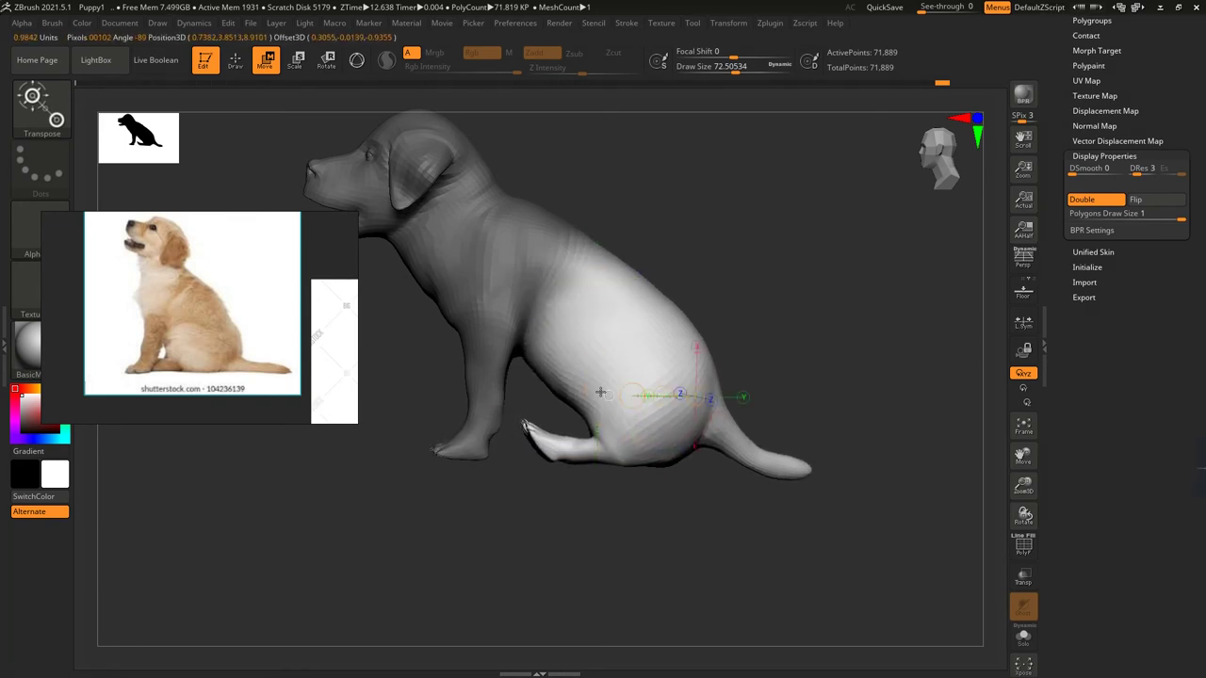
{"action": "key", "text": "ctrl+z"}
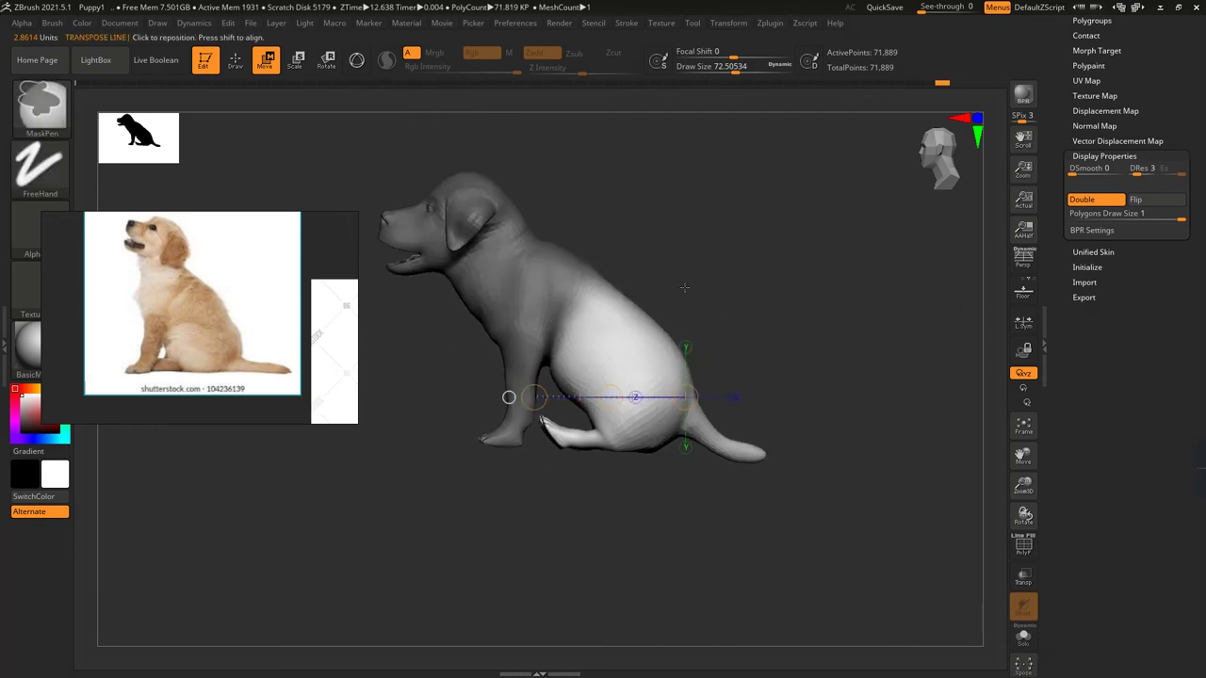
{"action": "left_click", "coordinate": [297, 62]}
{"action": "key", "text": "ctrl+z"}
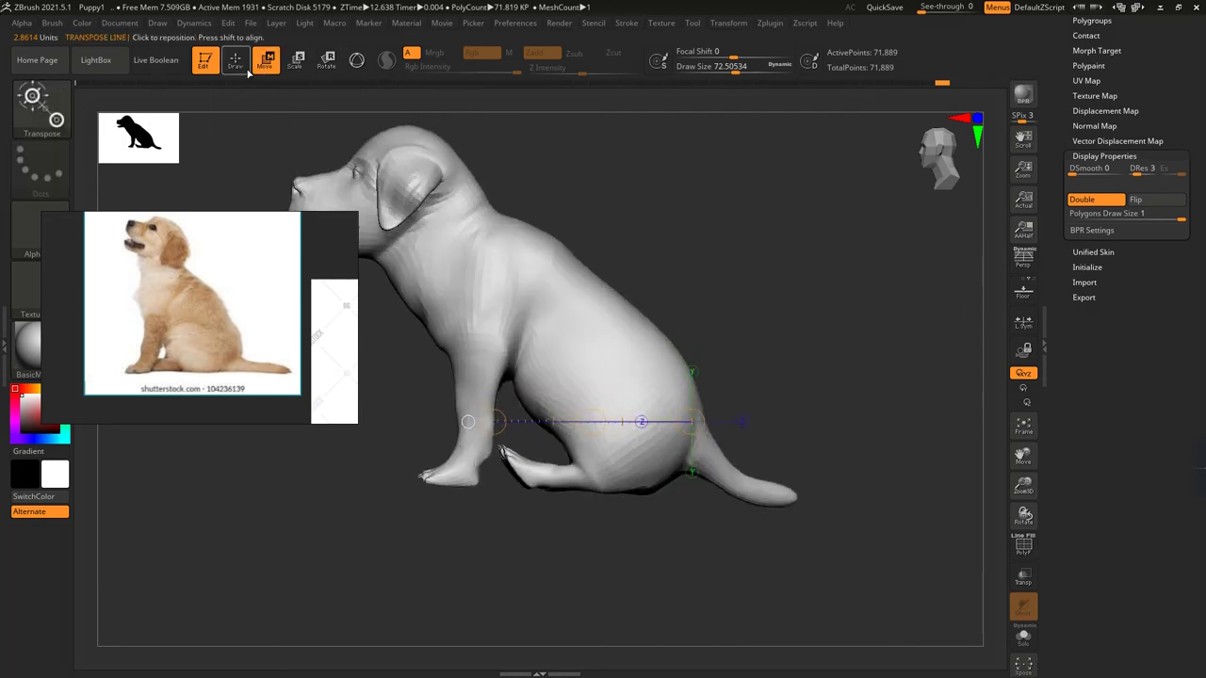
{"action": "key", "text": "q"}
{"action": "key", "text": "ctrl+z"}
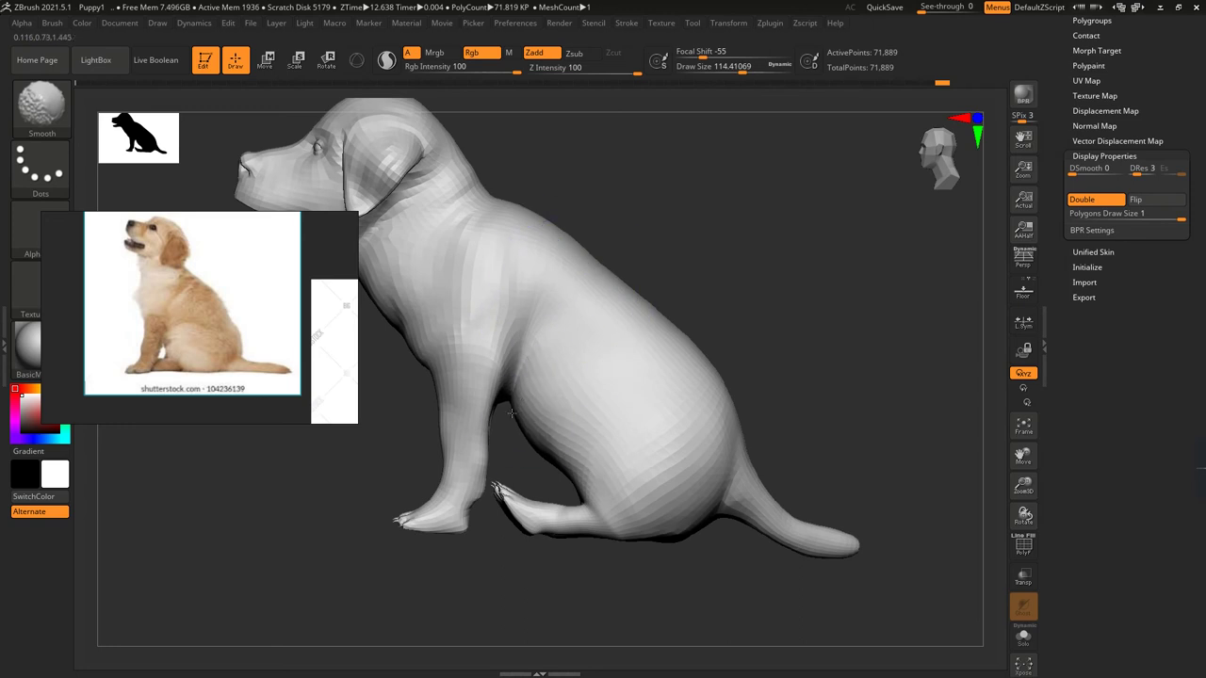
- Undo the latest sculpt strokes and reduce Draw Size to about 60
{"action": "left_click_drag", "start_coordinate": [512, 412], "coordinate": [742, 71]}
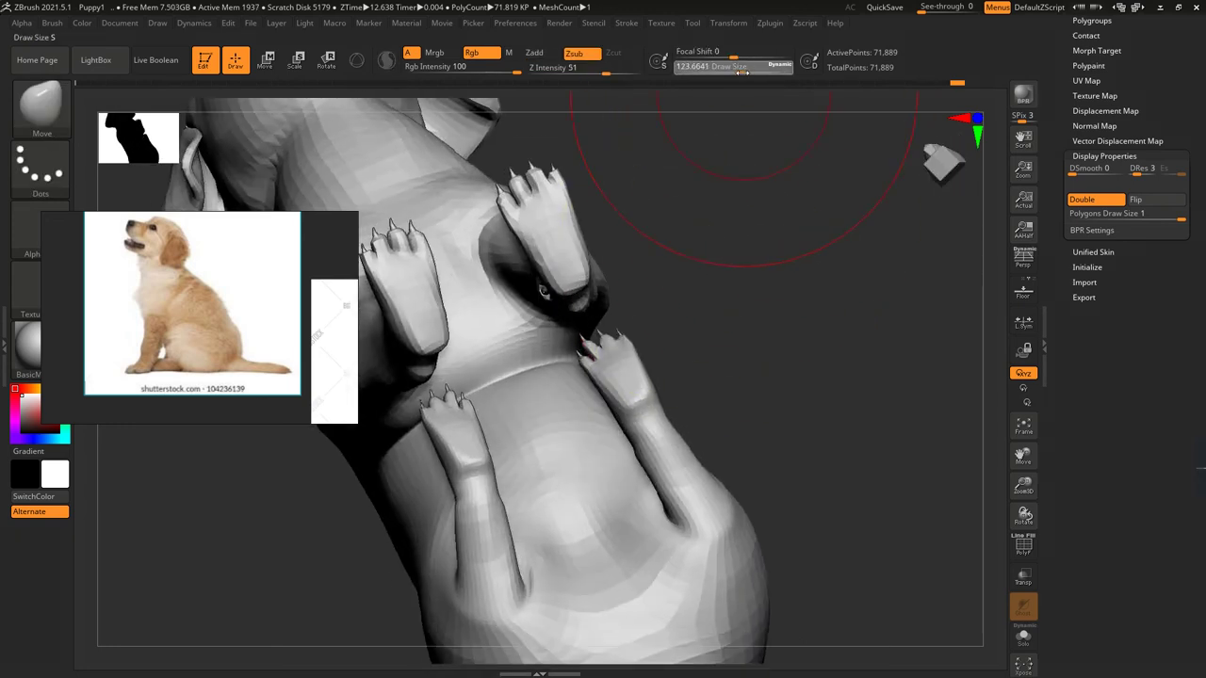
{"action": "key", "text": "shift"}
{"action": "mouse_move", "coordinate": [542, 473]}
{"action": "left_mouse_down"}
{"action": "mouse_move", "coordinate": [639, 318]}
{"action": "mouse_move", "coordinate": [610, 495]}
{"action": "mouse_move", "coordinate": [895, 385]}
{"action": "left_mouse_up"}
{"action": "key", "text": "ctrl+z"}
{"action": "key", "text": "ctrl+z"}
{"action": "key", "text": "ctrl+z"}
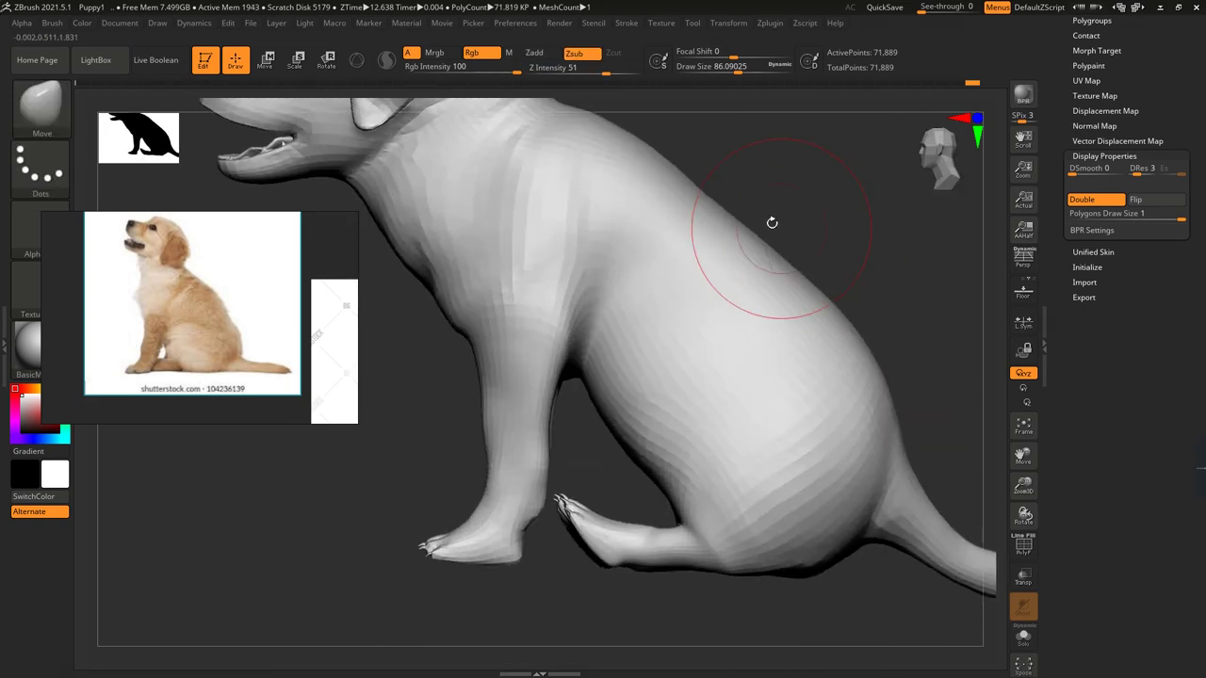
{"action": "key", "text": "ctrl+z"}
{"action": "key", "text": "ctrl+z"}
{"action": "key", "text": "ctrl+z"}
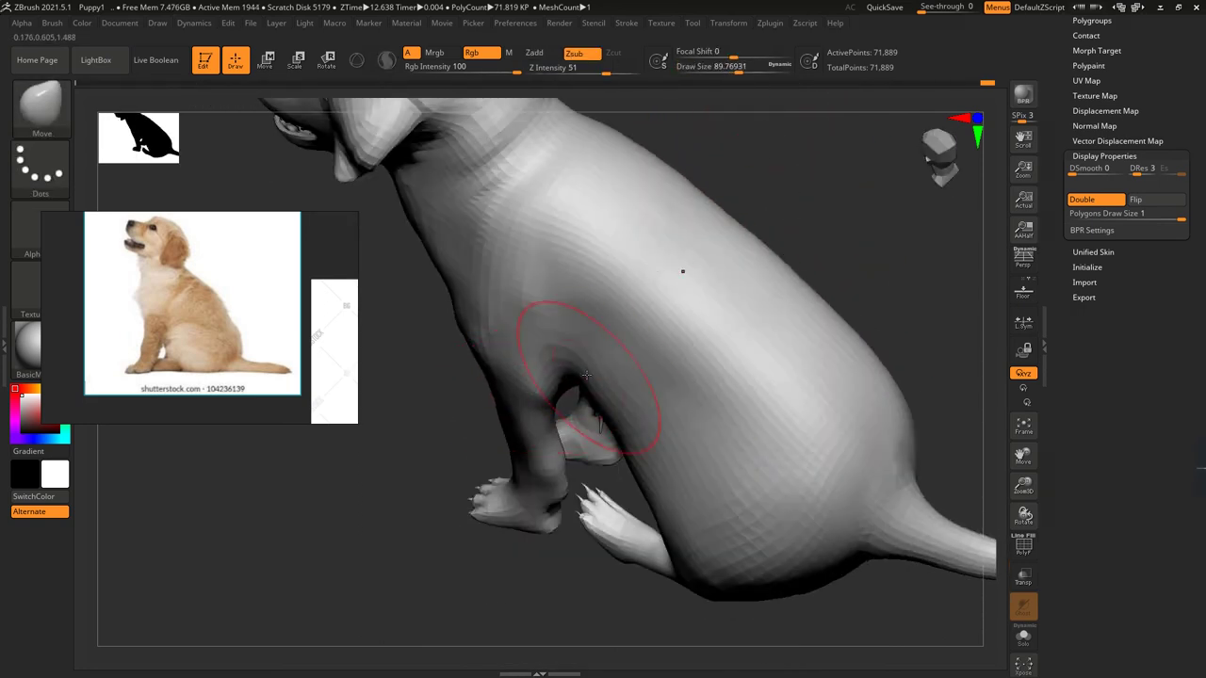
{"action": "key", "text": "ctrl+z"}
{"action": "key", "text": "ctrl+z"}
{"action": "key", "text": "ctrl+z"}
{"action": "key", "text": "ctrl+z"}
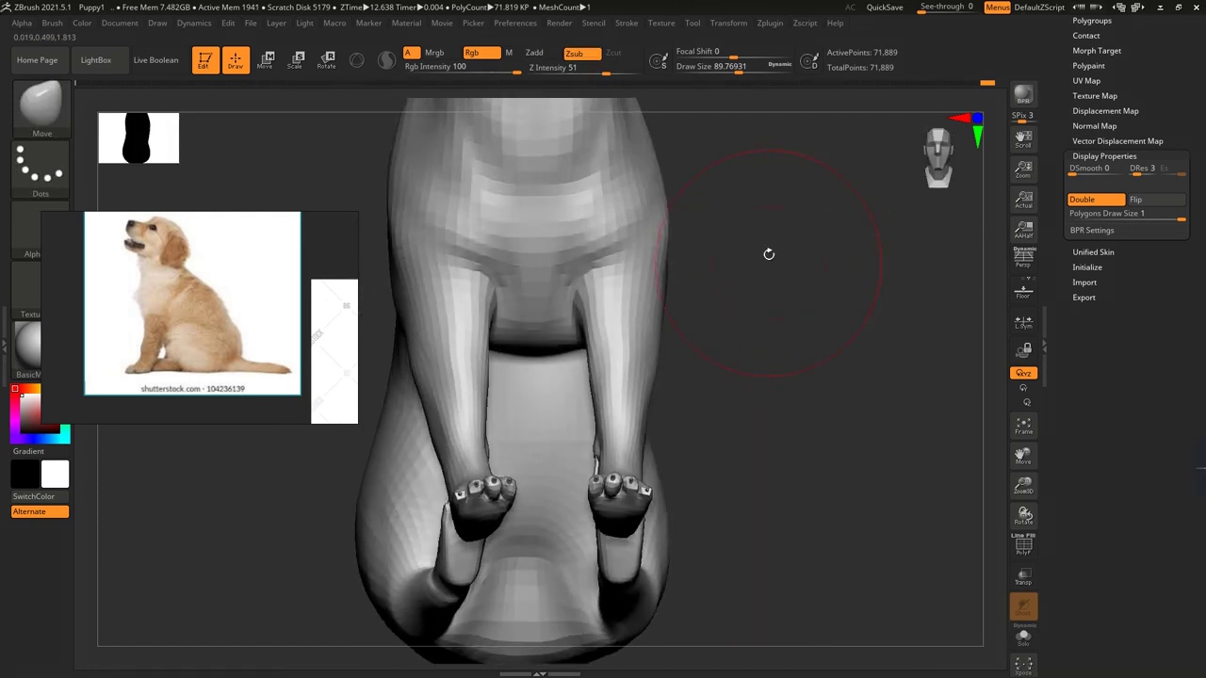
{"action": "left_click_drag", "start_coordinate": [737, 69], "coordinate": [725, 69]}
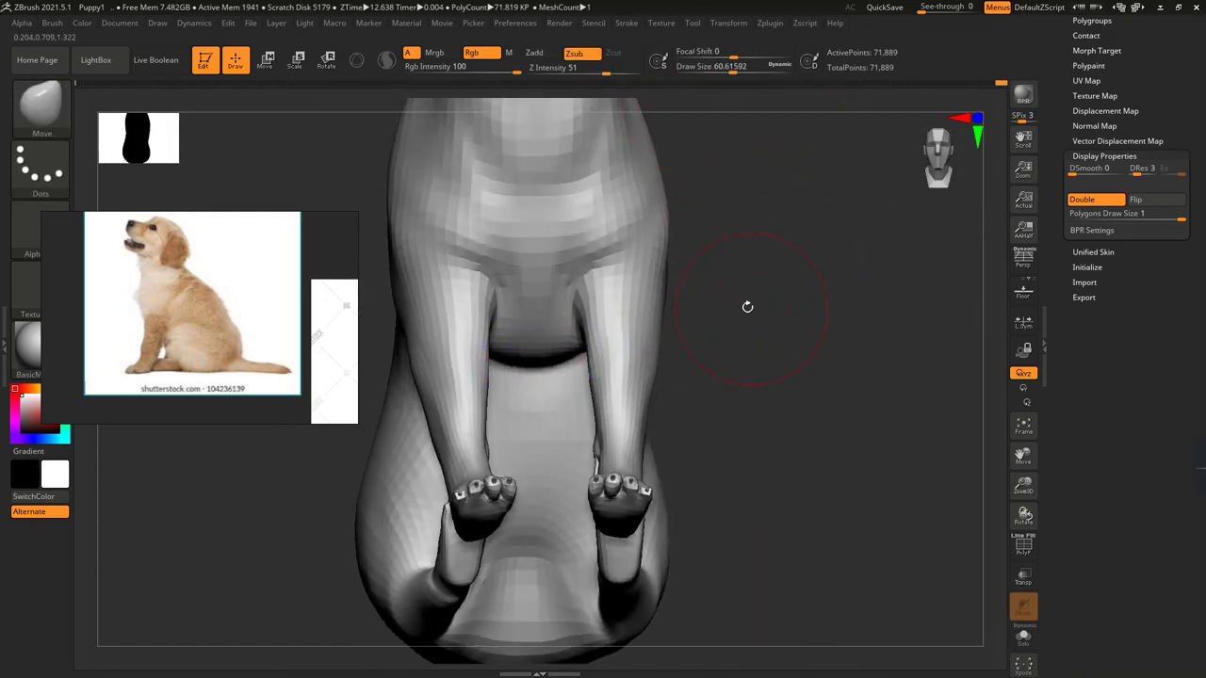
- Step back and forth through the sculpt history with repeated undo and redo
{"action": "key", "text": "ctrl+shift+z"}
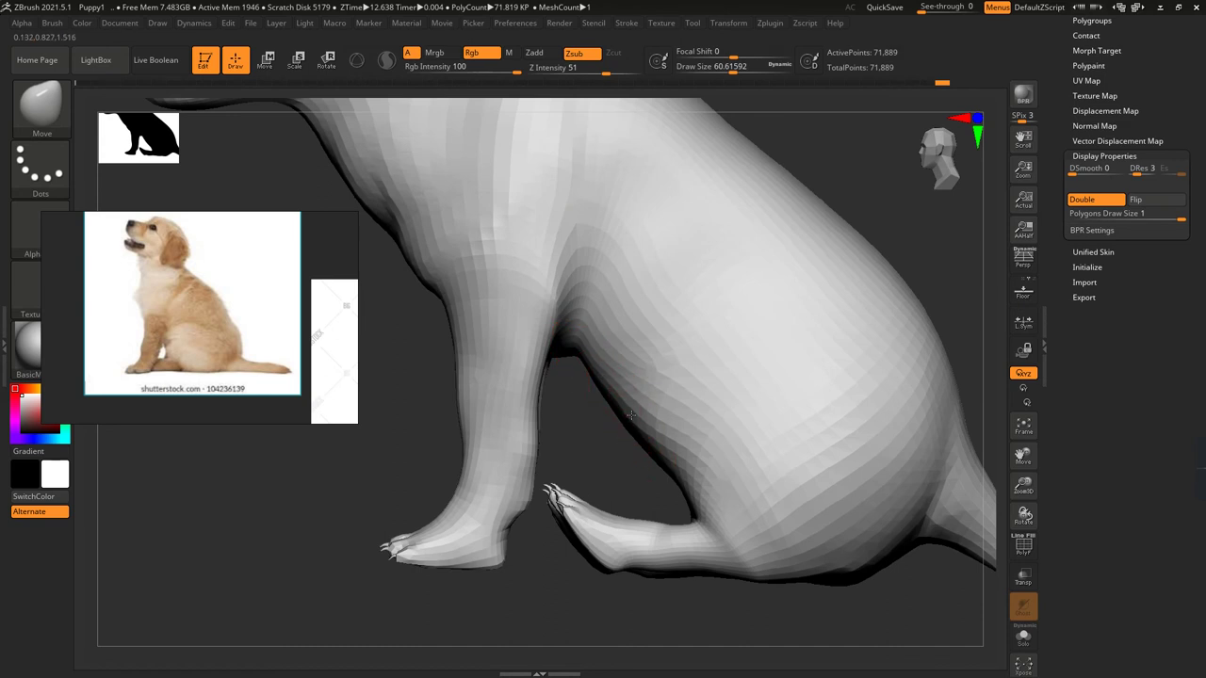
{"action": "key", "text": "ctrl+z"}
{"action": "key", "text": "ctrl+z"}
{"action": "key", "text": "ctrl+z"}
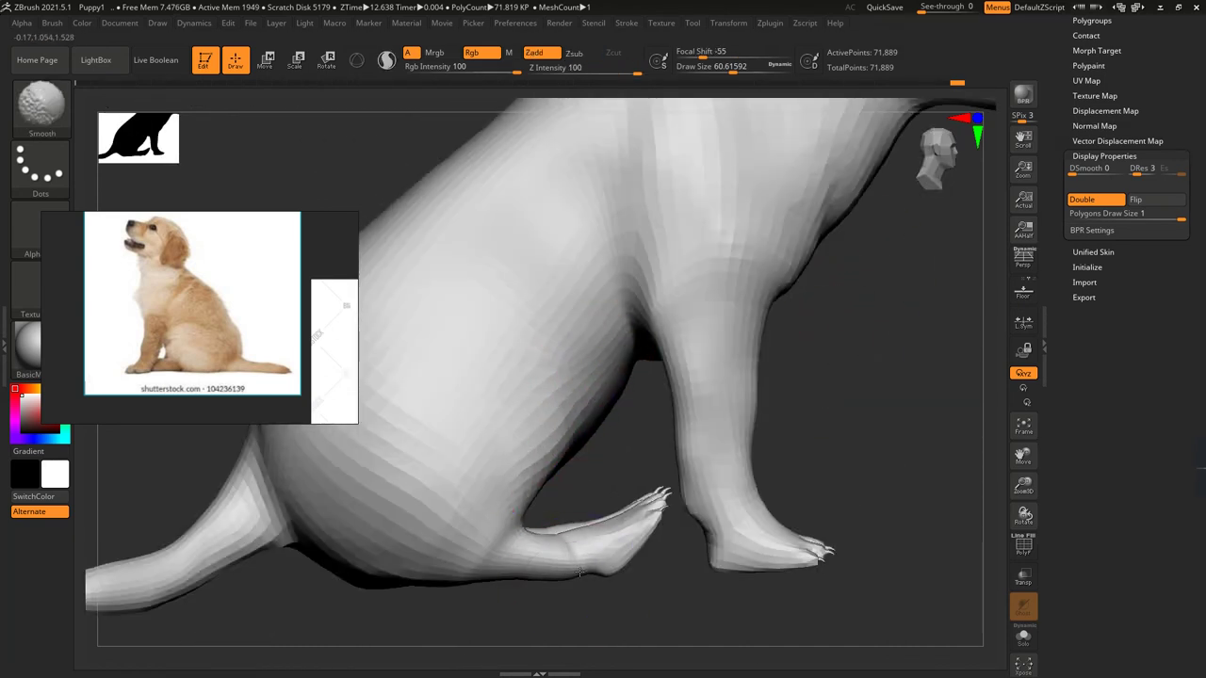
{"action": "key", "text": "ctrl+shift+z"}
{"action": "key", "text": "ctrl+z"}
{"action": "key", "text": "ctrl+z"}
{"action": "key", "text": "ctrl+z"}
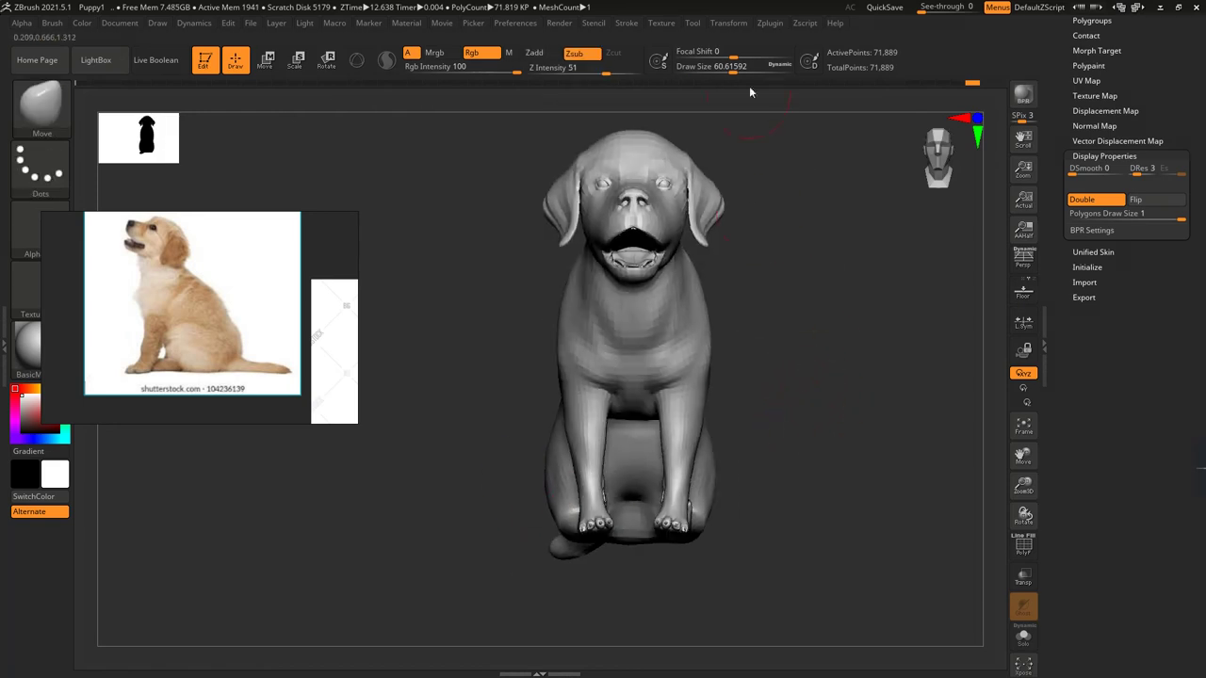
{"action": "key", "text": "ctrl+z"}
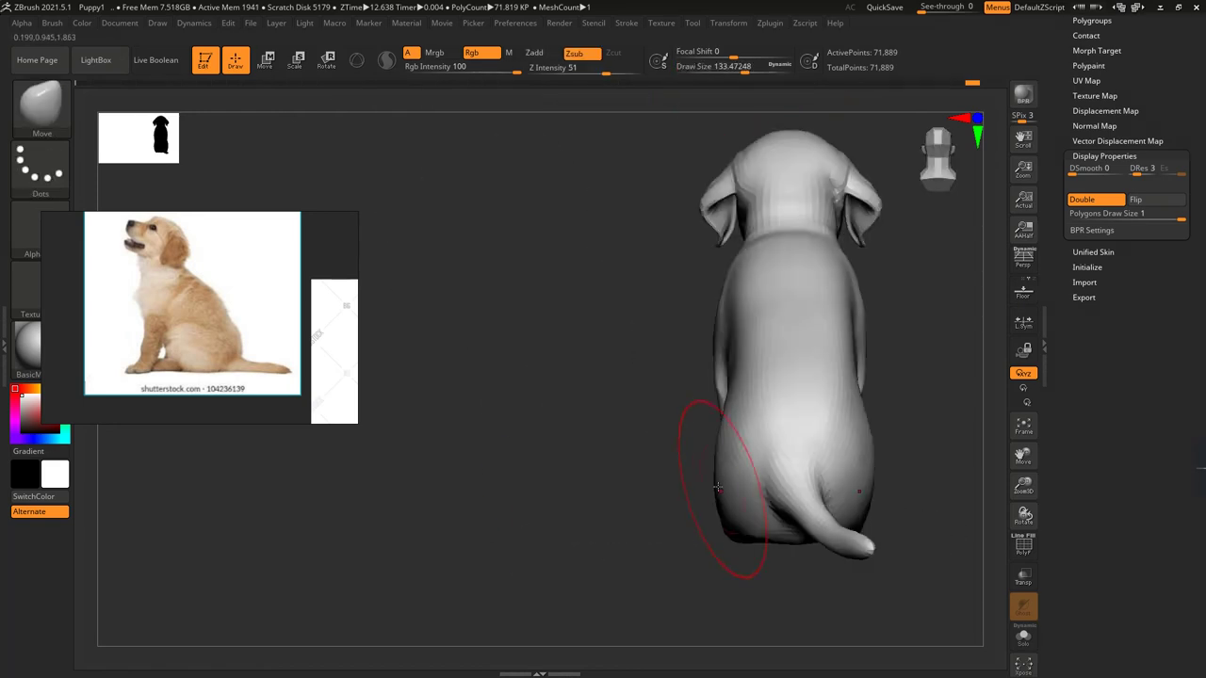
{"action": "key", "text": "ctrl+z"}
{"action": "key", "text": "ctrl+z"}
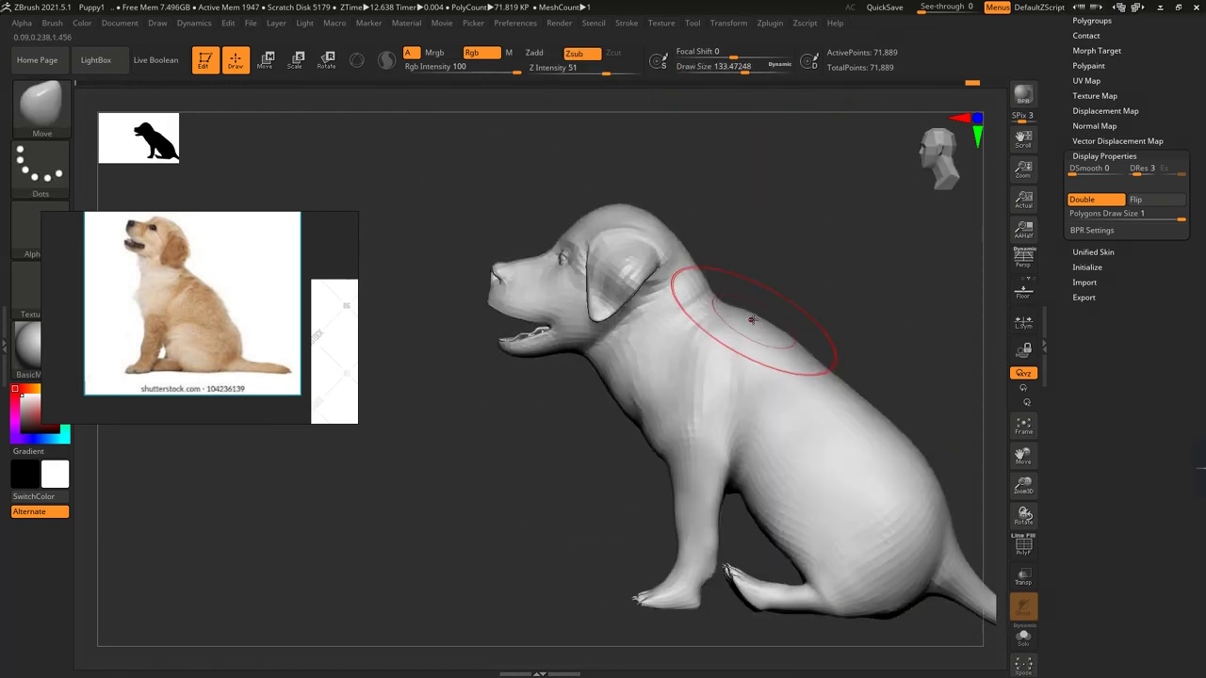
{"action": "key", "text": "ctrl+z"}
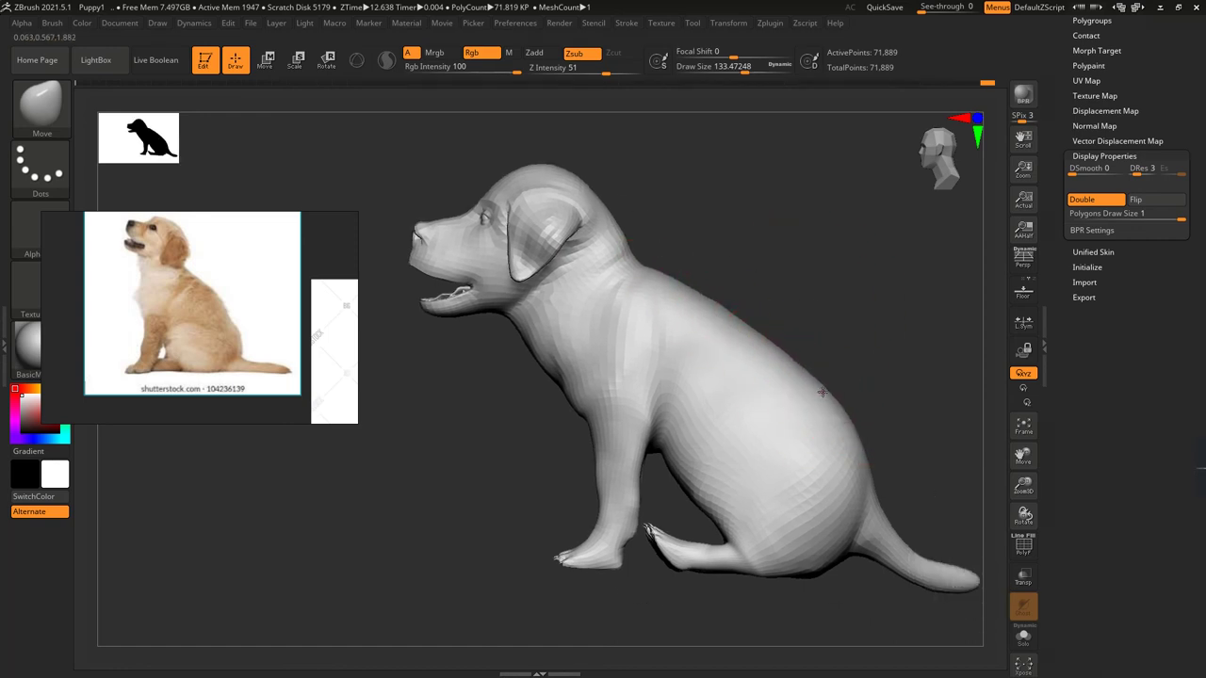
{"action": "key", "text": "ctrl+z"}
{"action": "key", "text": "ctrl+z"}
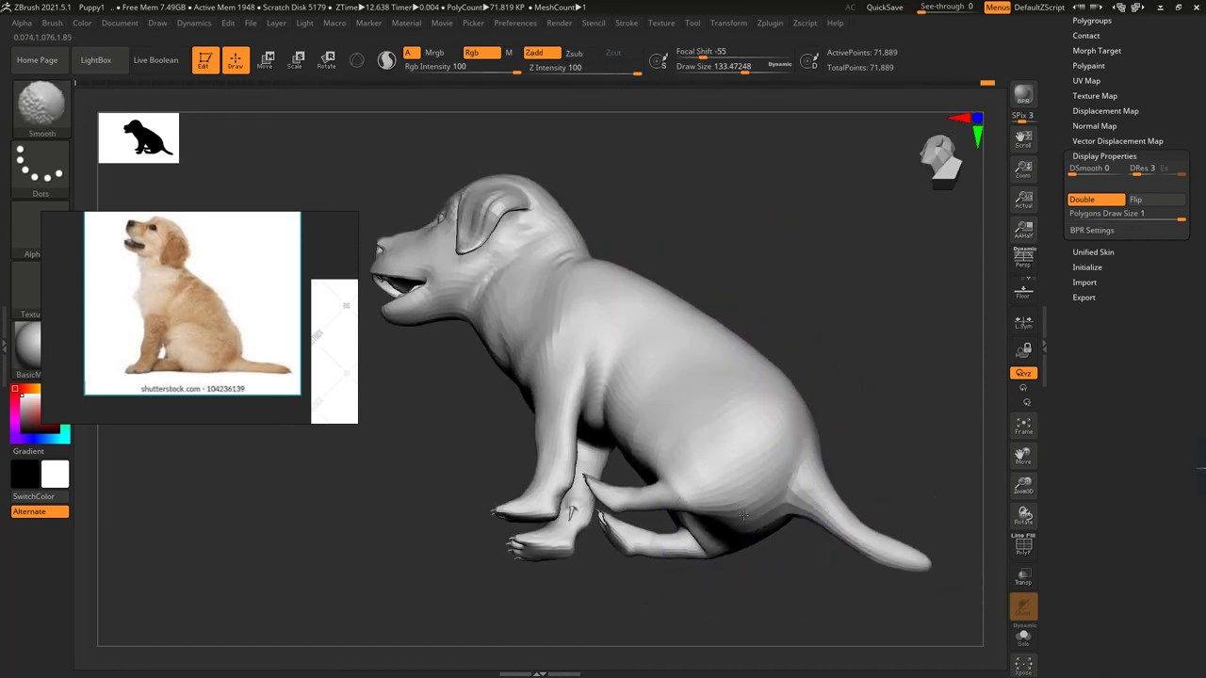
{"action": "key", "text": "ctrl+z"}
{"action": "key", "text": "ctrl+z"}
{"action": "key", "text": "ctrl+z"}
{"action": "key", "text": "ctrl+z"}
{"action": "key", "text": "ctrl+z"}
{"action": "key", "text": "ctrl+z"}
{"action": "key", "text": "ctrl+z"}
{"action": "key", "text": "ctrl+z"}
{"action": "key", "text": "ctrl+z"}
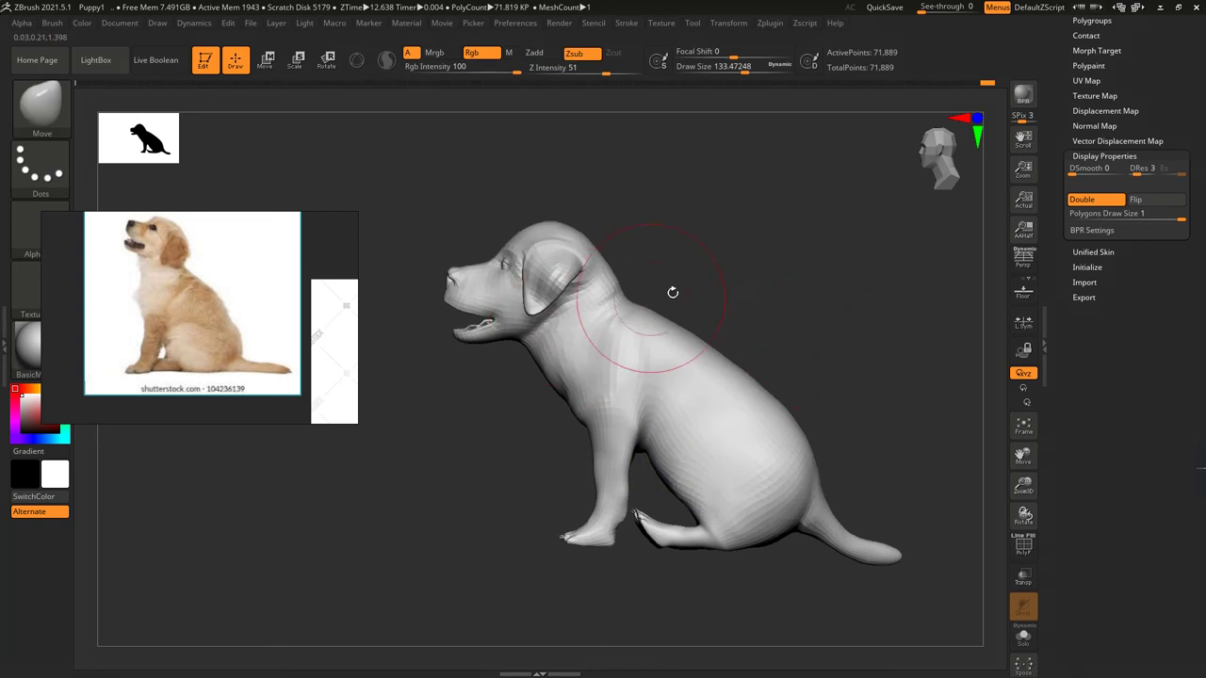
{"action": "left_click_drag", "start_coordinate": [762, 267], "coordinate": [808, 274]}
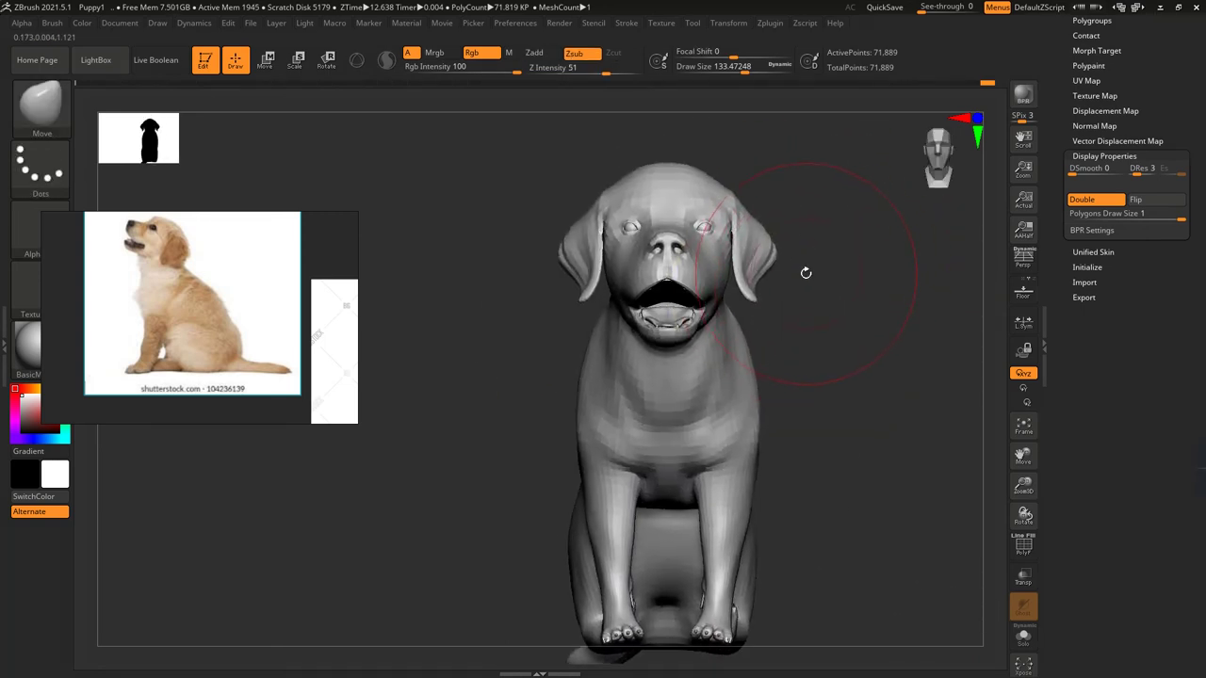
{"action": "key", "text": "ctrl+z"}
{"action": "key", "text": "ctrl+z"}
{"action": "key", "text": "ctrl+z"}
- Drag a mask rectangle over the front paw
{"action": "left_click_drag", "start_coordinate": [484, 481], "coordinate": [661, 364], "text": "ctrl"}
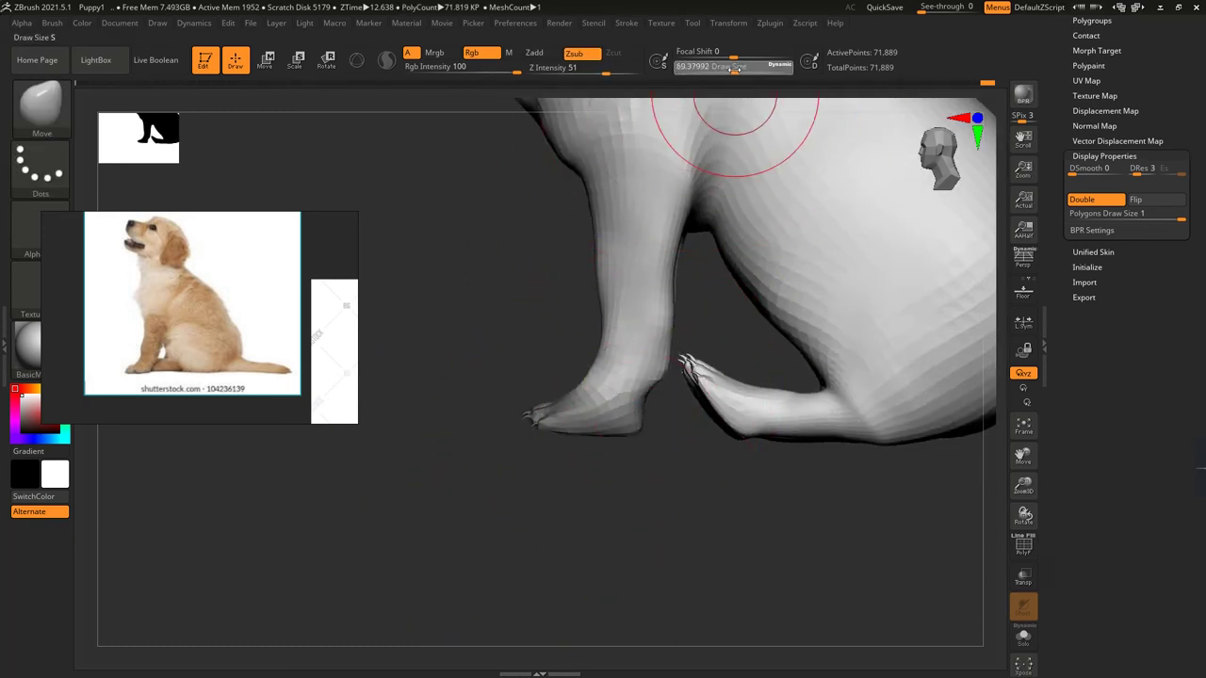
{"action": "left_click_drag", "start_coordinate": [734, 67], "coordinate": [729, 67]}
{"action": "left_click_drag", "start_coordinate": [632, 399], "coordinate": [471, 503], "text": "ctrl"}
- Invert the mask and rotate the free front paw to a new angle
{"action": "left_click", "coordinate": [366, 88], "text": "ctrl"}
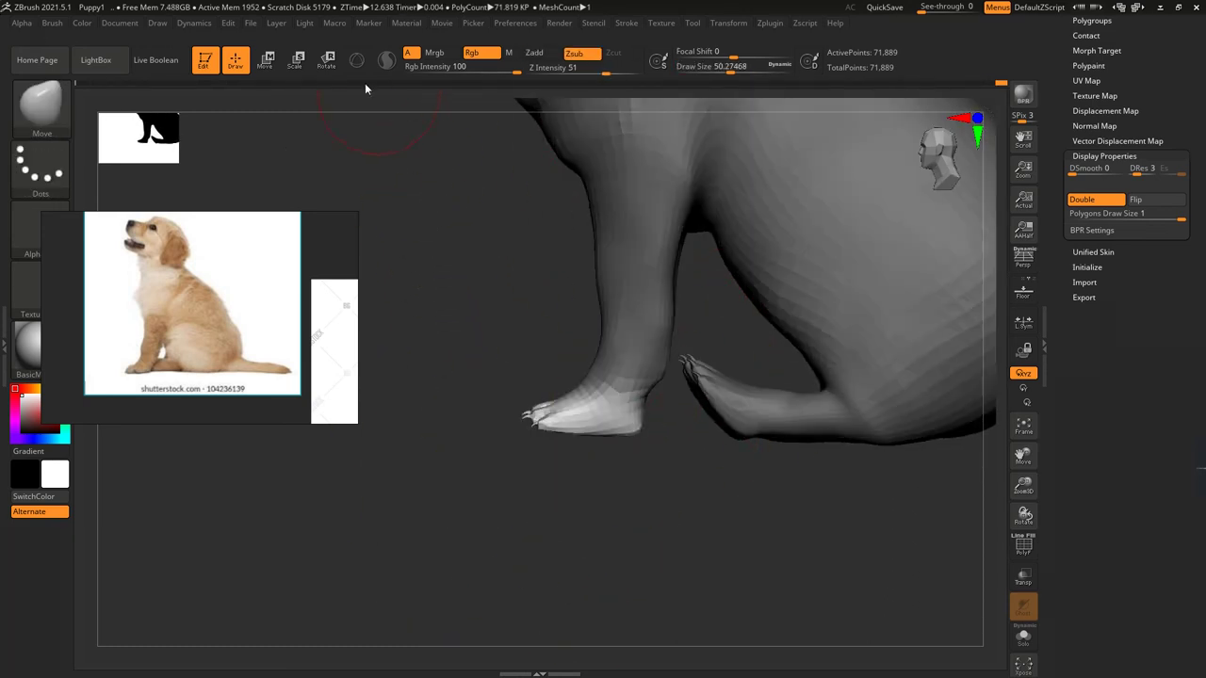
{"action": "key", "text": "r"}
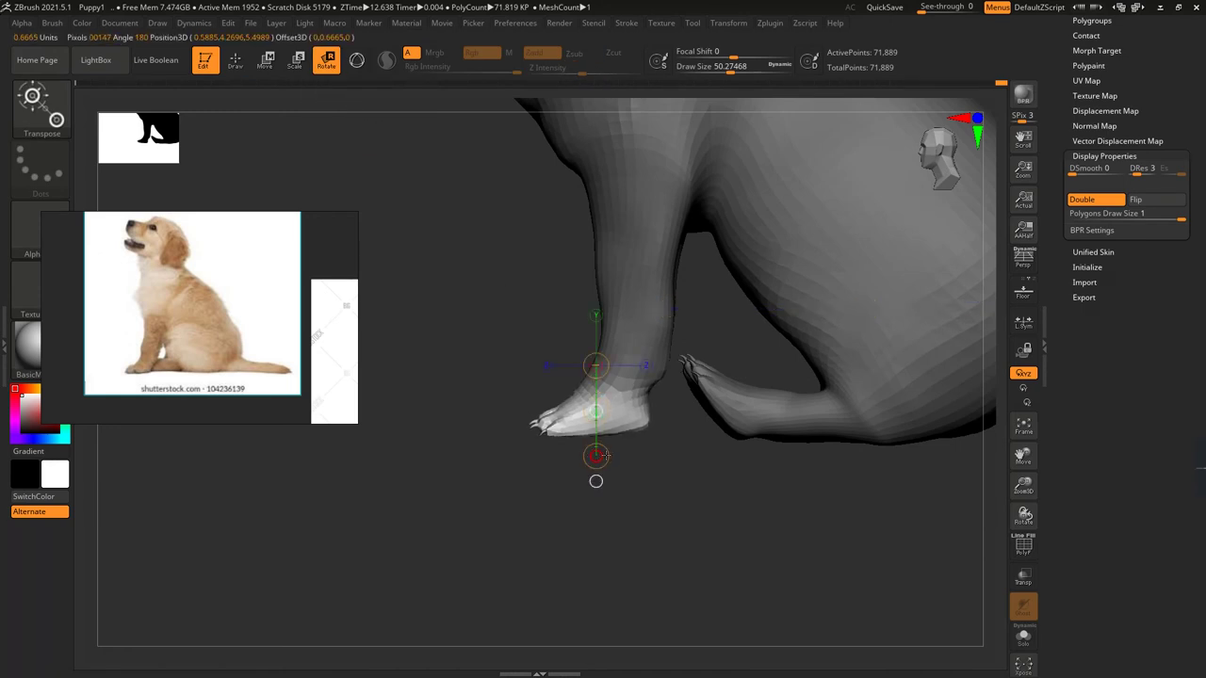
{"action": "left_click_drag", "start_coordinate": [602, 456], "coordinate": [597, 457], "text": "shift"}
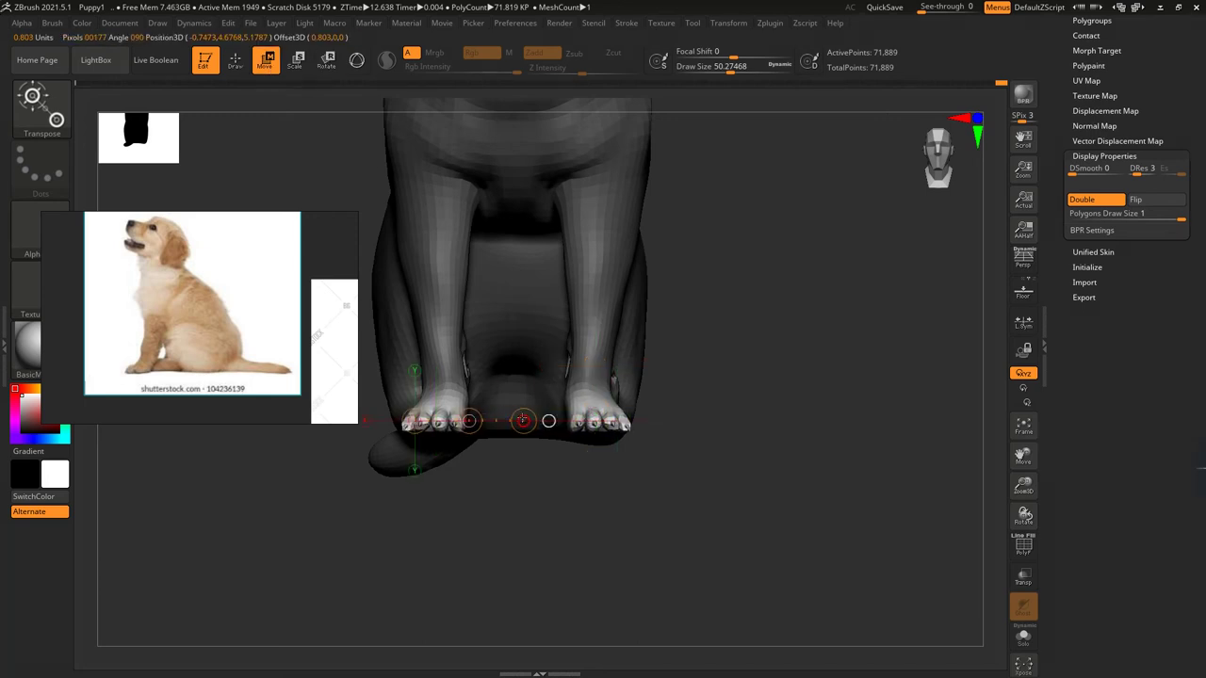
{"action": "left_click_drag", "start_coordinate": [715, 471], "coordinate": [677, 364]}
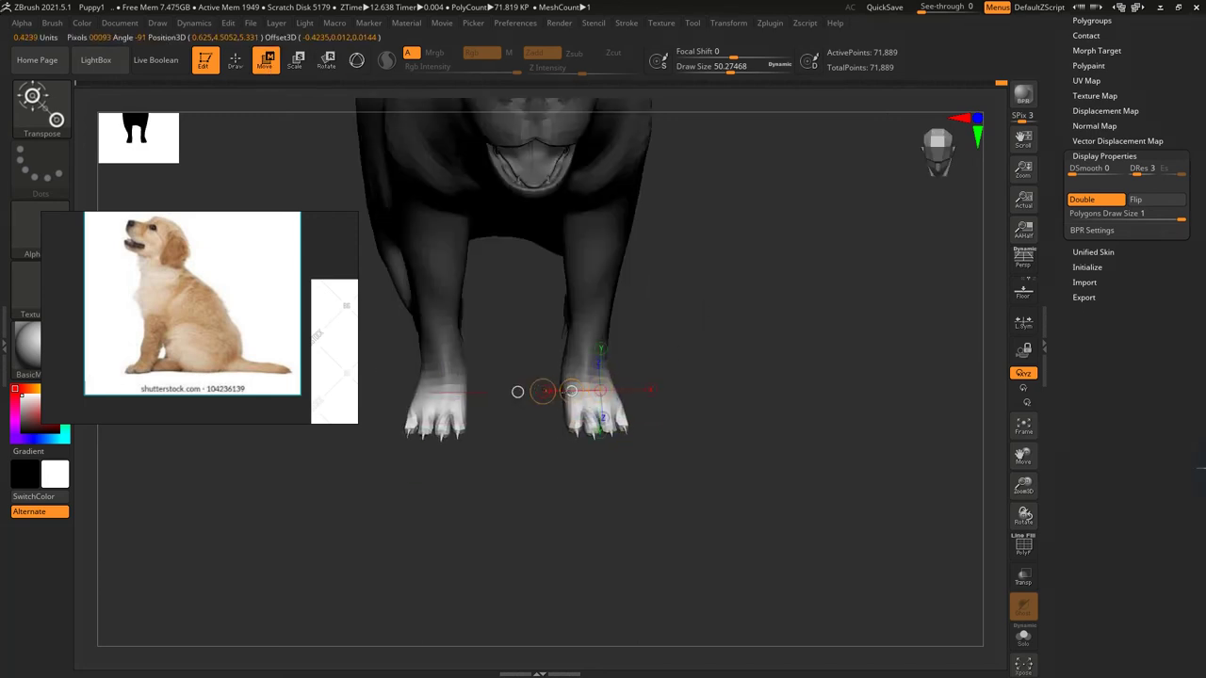
{"action": "mouse_move", "coordinate": [708, 424]}
{"action": "left_mouse_down"}
{"action": "mouse_move", "coordinate": [709, 351]}
{"action": "mouse_move", "coordinate": [438, 406]}
{"action": "left_mouse_up"}
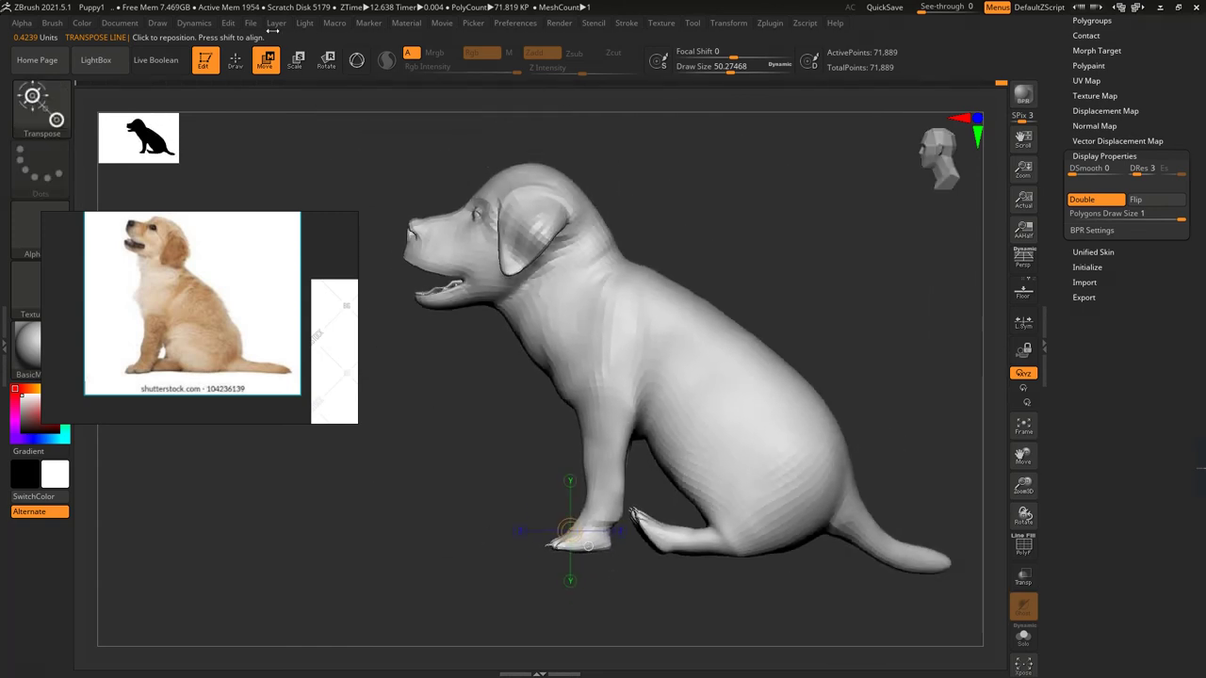
- Enlarge the puppy-with-red-bow reference photo and return to Draw mode for sculpting
{"action": "left_click_drag", "start_coordinate": [617, 263], "coordinate": [529, 229], "text": "alt"}
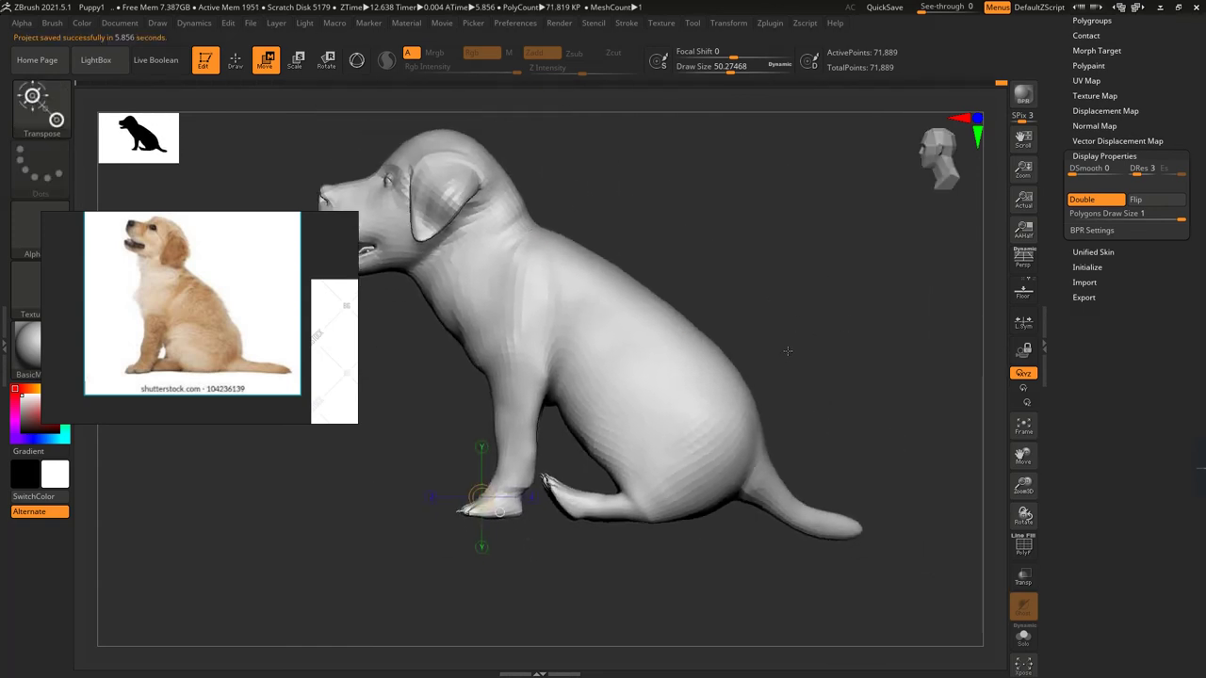
{"action": "scroll", "coordinate": [207, 311], "scroll_direction": "down", "scroll_amount": 4}
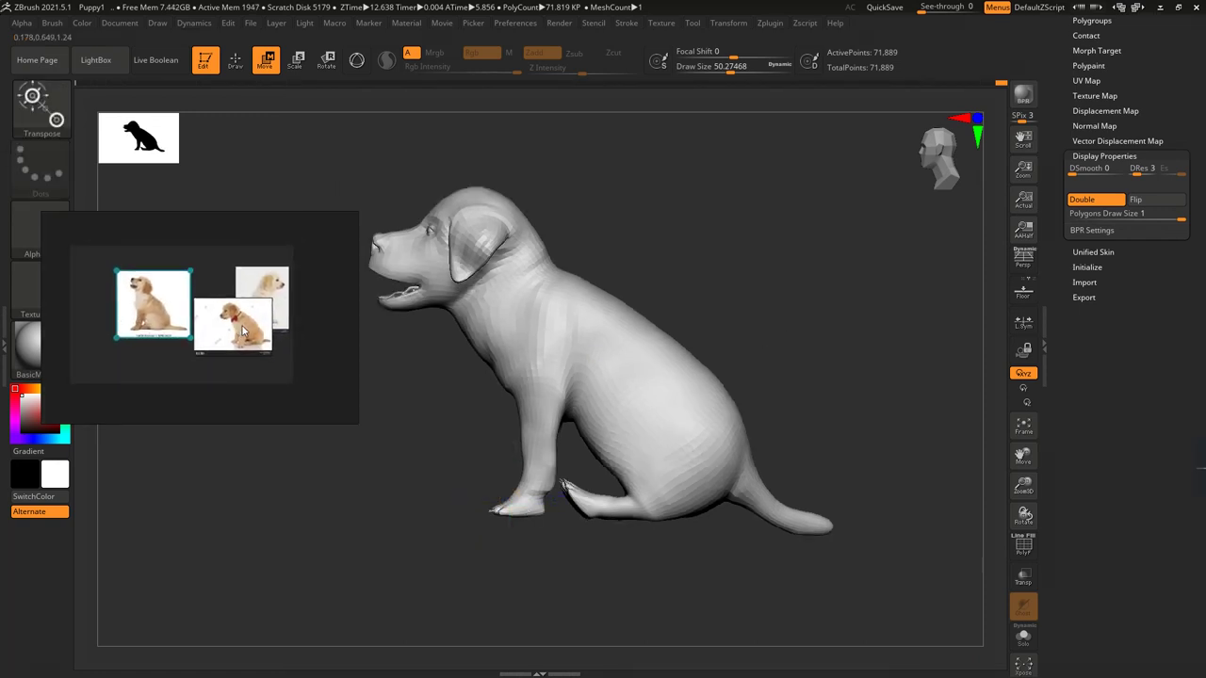
{"action": "left_click", "coordinate": [267, 291]}
{"action": "scroll", "coordinate": [274, 310], "scroll_direction": "up", "scroll_amount": 4}
{"action": "left_click_drag", "start_coordinate": [225, 396], "coordinate": [255, 301]}
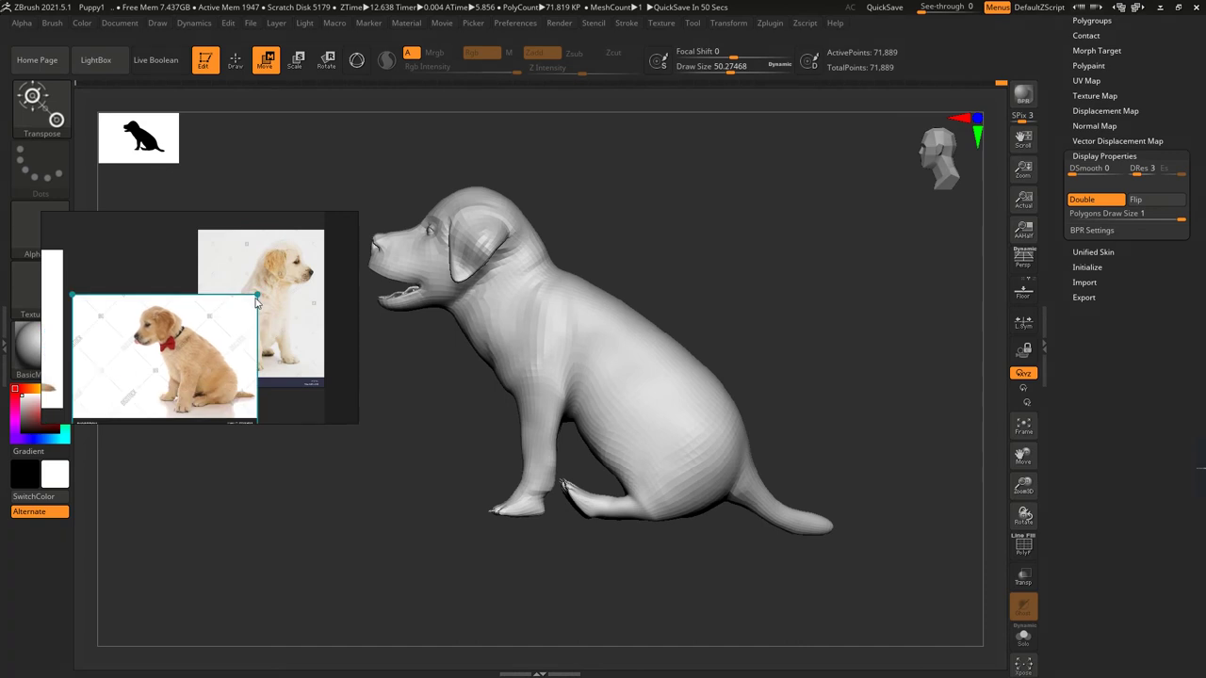
{"action": "mouse_move", "coordinate": [810, 350]}
{"action": "left_mouse_down", "text": "shift"}
{"action": "mouse_move", "coordinate": [833, 340]}
{"action": "mouse_move", "coordinate": [789, 352]}
{"action": "mouse_move", "coordinate": [796, 308]}
{"action": "mouse_move", "coordinate": [739, 280]}
{"action": "left_mouse_up", "text": "shift"}
{"action": "left_click_drag", "start_coordinate": [707, 388], "coordinate": [649, 357], "text": "alt"}
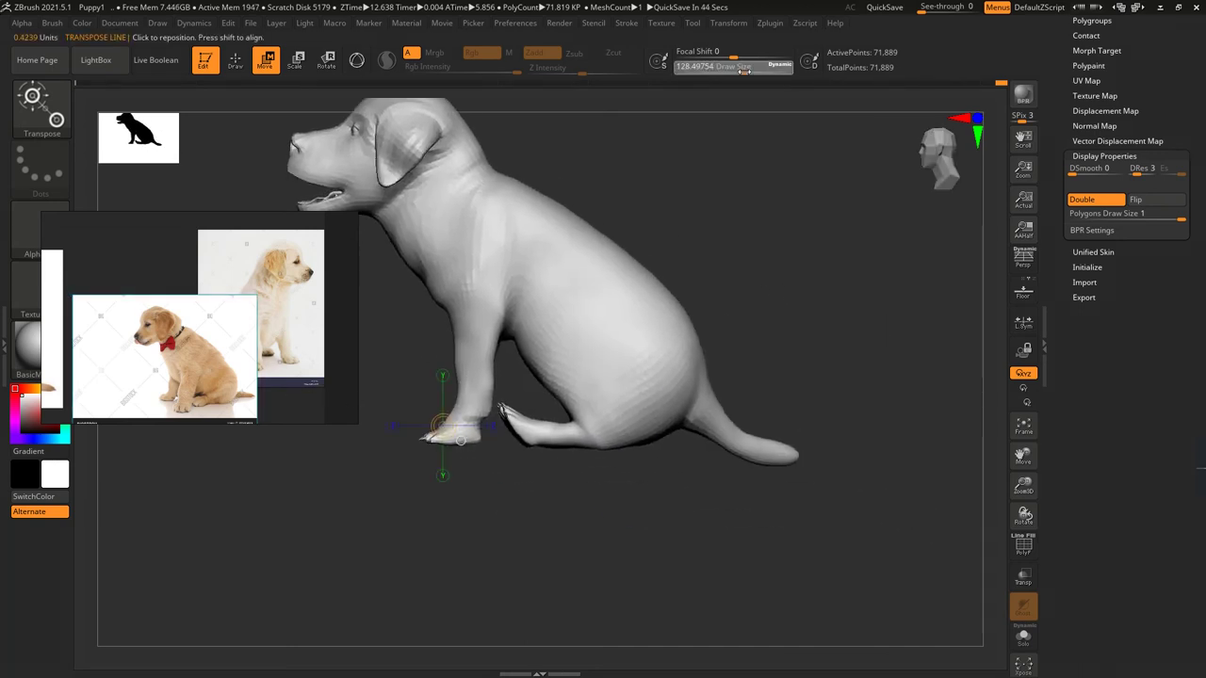
{"action": "left_click", "coordinate": [236, 63]}
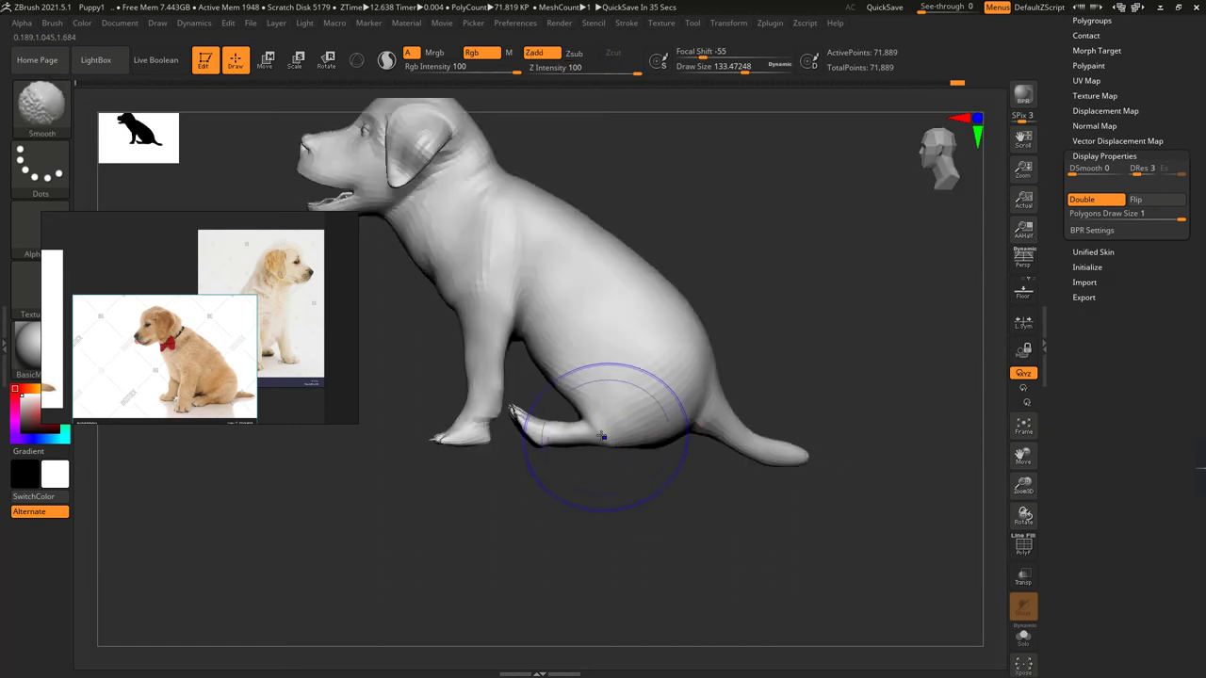
- Smooth the flank and reshape the body's underside, checking from front and side views
{"action": "mouse_move", "coordinate": [574, 430]}
{"action": "left_mouse_down", "text": "shift"}
{"action": "mouse_move", "coordinate": [578, 386]}
{"action": "mouse_move", "coordinate": [562, 390]}
{"action": "left_mouse_up", "text": "shift"}
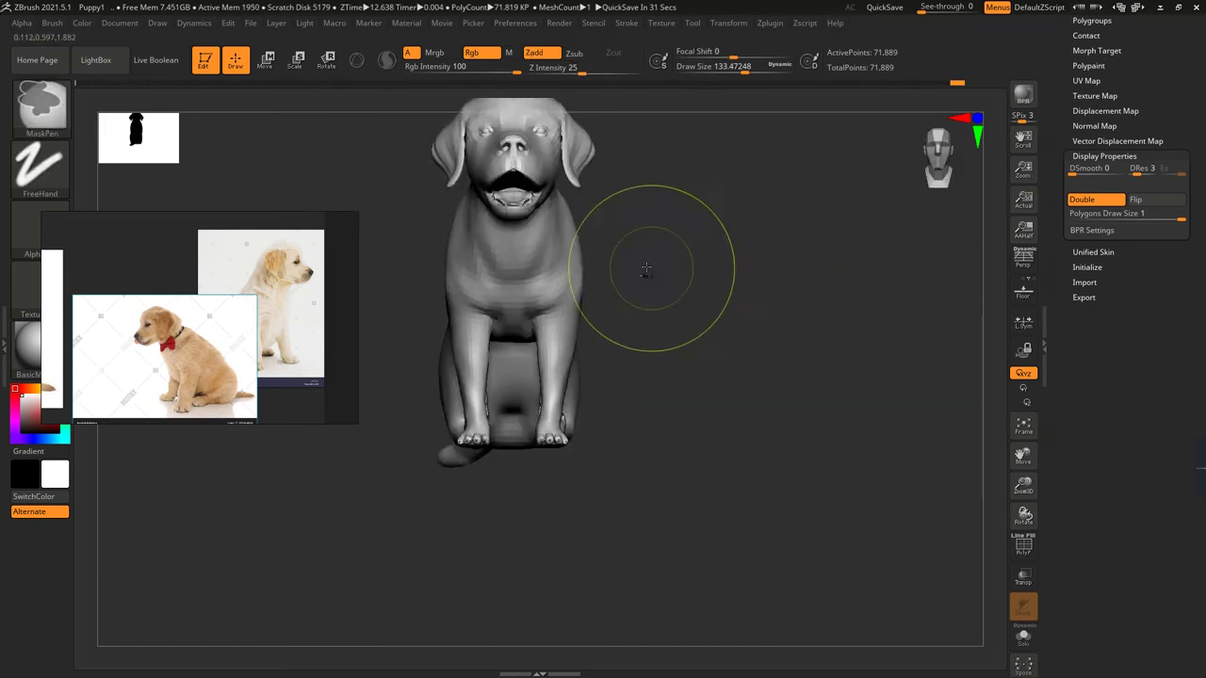
{"action": "left_click_drag", "start_coordinate": [646, 269], "coordinate": [605, 345]}
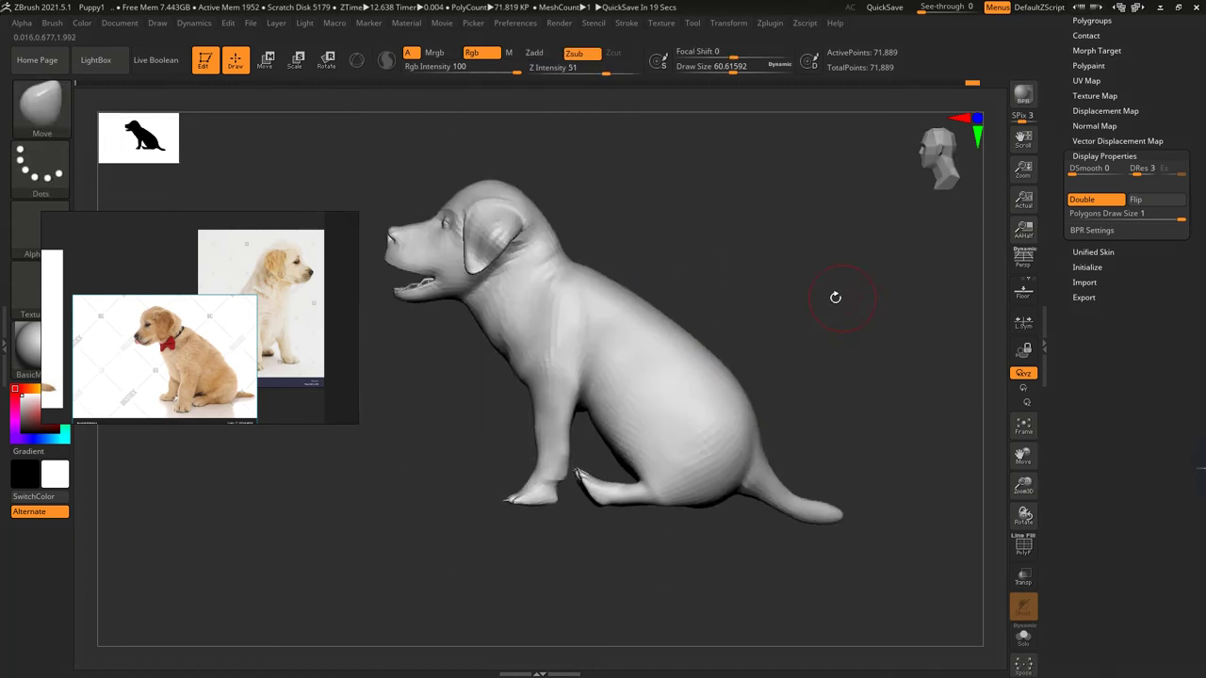
{"action": "left_click_drag", "start_coordinate": [785, 288], "coordinate": [781, 240]}
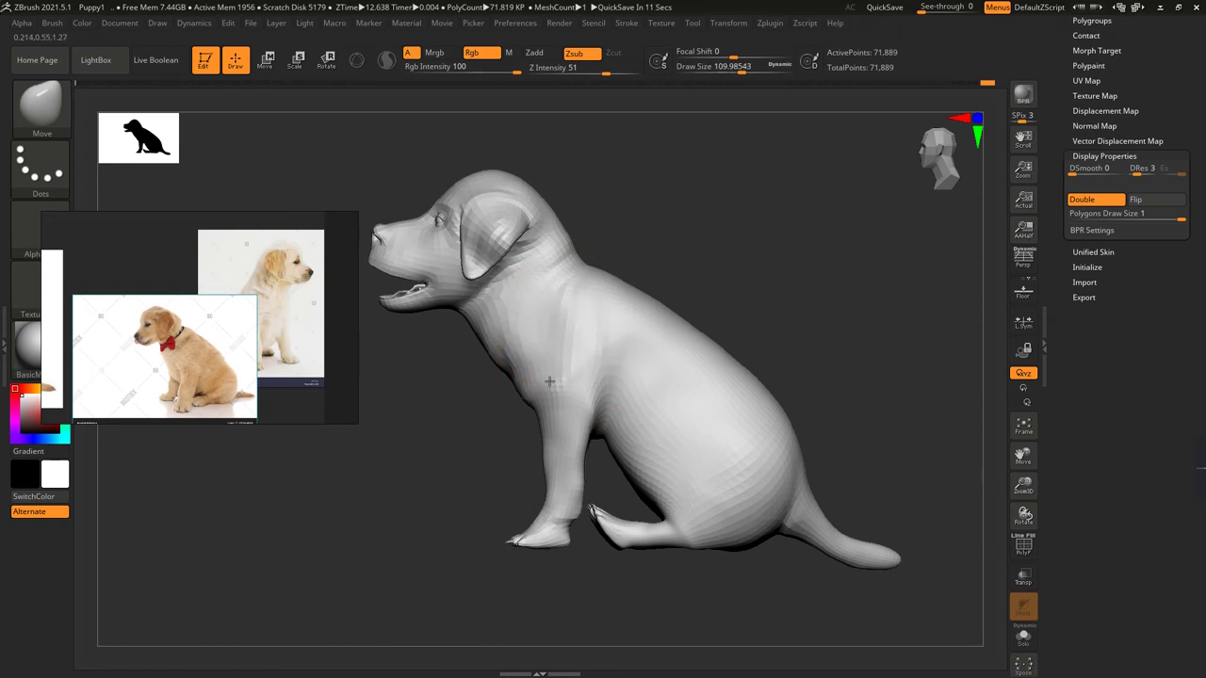
{"action": "key", "text": "shift"}
{"action": "right_click_drag", "start_coordinate": [564, 385], "coordinate": [603, 430], "text": "shift"}
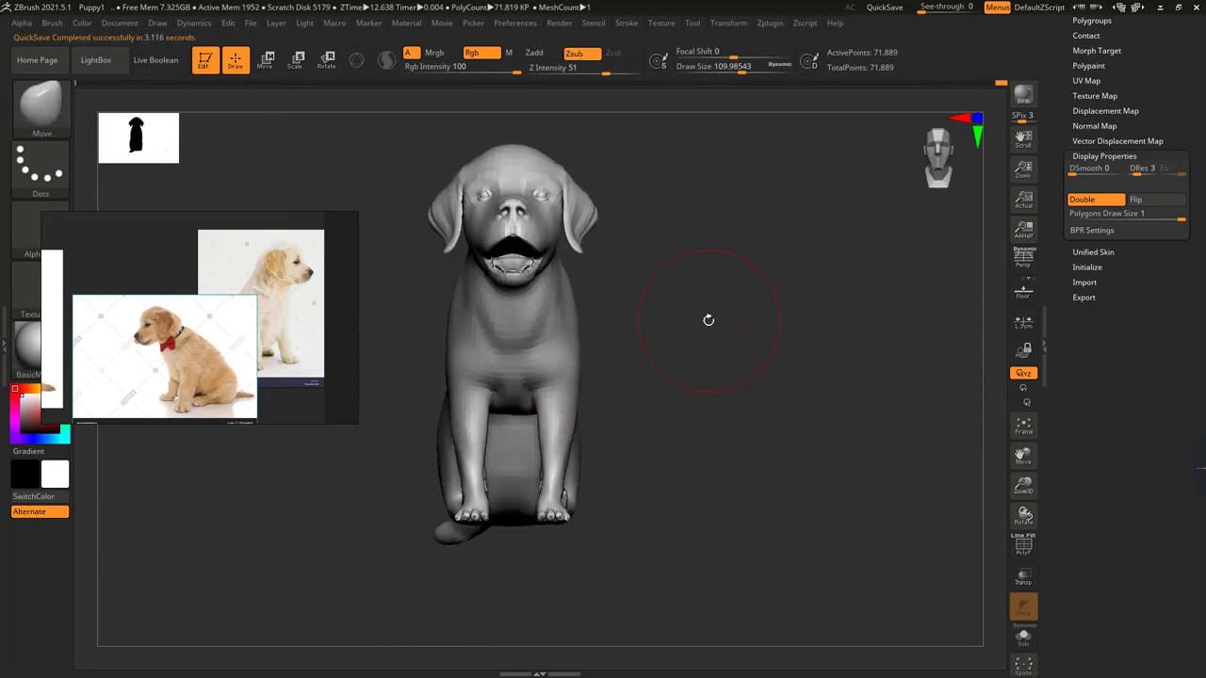
{"action": "mouse_move", "coordinate": [734, 307]}
{"action": "right_mouse_down"}
{"action": "mouse_move", "coordinate": [700, 286]}
{"action": "mouse_move", "coordinate": [751, 248]}
{"action": "mouse_move", "coordinate": [503, 288]}
{"action": "mouse_move", "coordinate": [465, 386]}
{"action": "mouse_move", "coordinate": [471, 348]}
{"action": "right_mouse_up"}
- Mask the lower jaw with a MaskPen rectangle, then extend it and fill gaps close-up
{"action": "key", "text": "ctrl"}
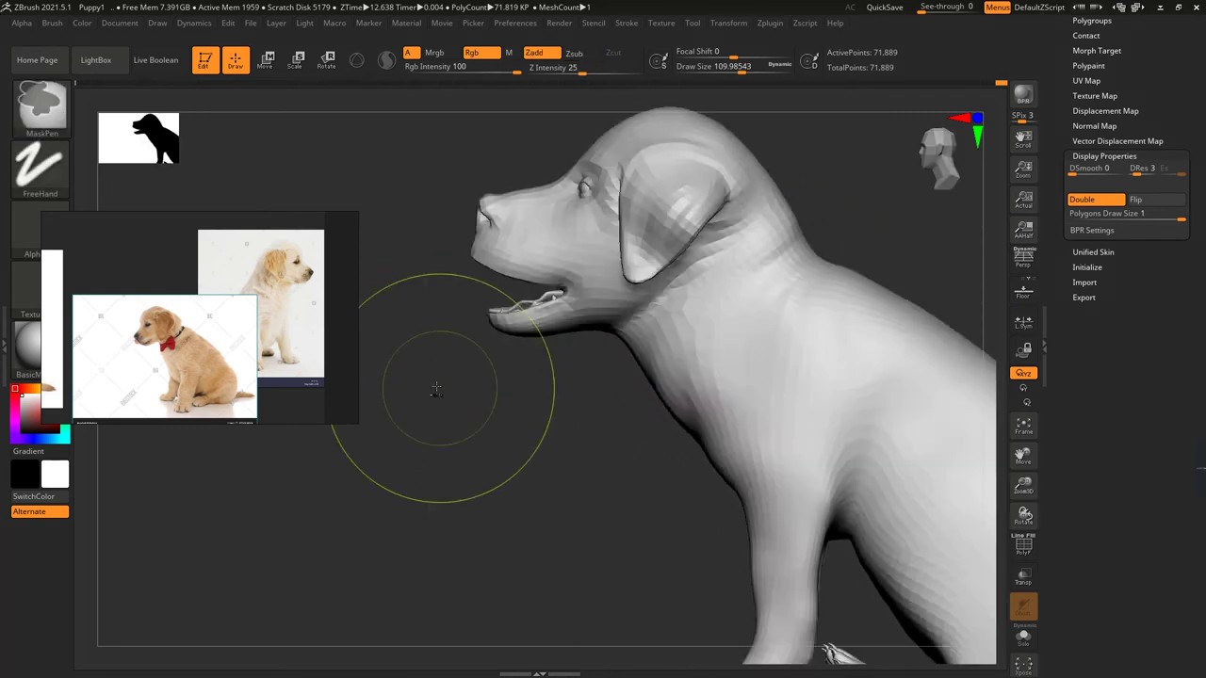
{"action": "left_click_drag", "start_coordinate": [430, 389], "coordinate": [588, 285], "text": "ctrl"}
{"action": "right_click_drag", "start_coordinate": [589, 284], "coordinate": [489, 326]}
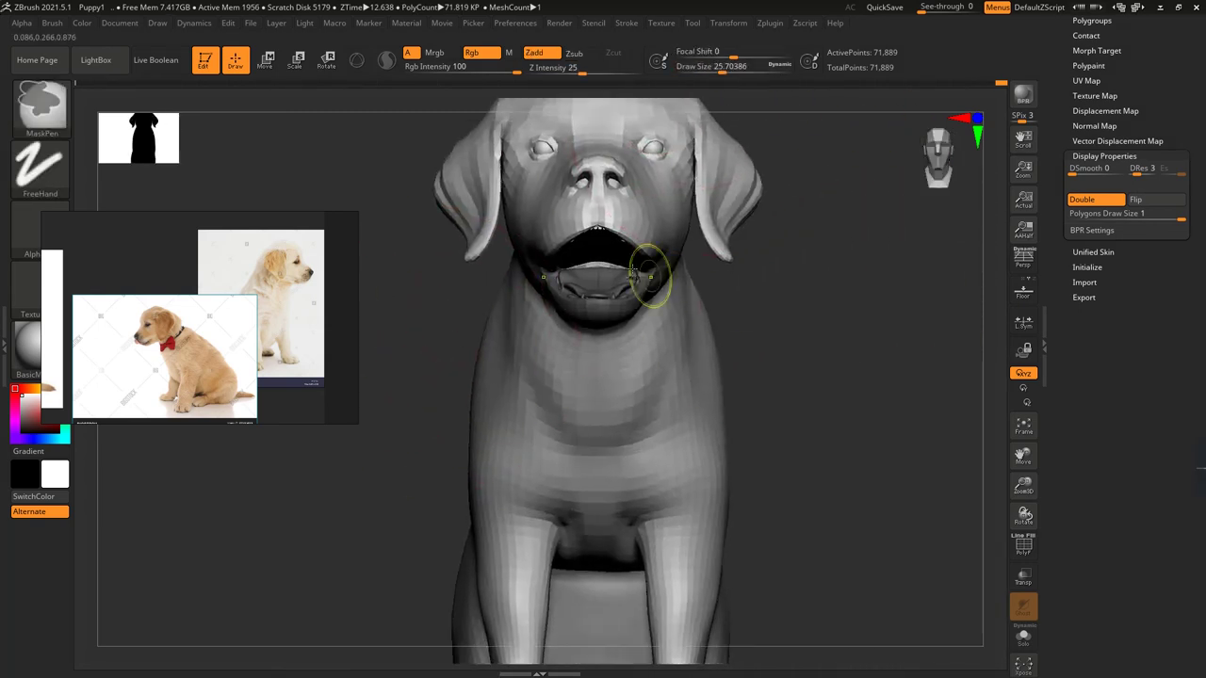
{"action": "mouse_move", "coordinate": [646, 269]}
{"action": "right_mouse_down", "text": "alt"}
{"action": "mouse_move", "coordinate": [567, 249]}
{"action": "mouse_move", "coordinate": [589, 278]}
{"action": "mouse_move", "coordinate": [628, 228]}
{"action": "mouse_move", "coordinate": [616, 356]}
{"action": "right_mouse_up", "text": "alt"}
{"action": "key", "text": "ctrl"}
{"action": "mouse_move", "coordinate": [616, 356]}
{"action": "left_mouse_down", "text": "ctrl"}
{"action": "mouse_move", "coordinate": [674, 301]}
{"action": "mouse_move", "coordinate": [692, 325]}
{"action": "mouse_move", "coordinate": [566, 447]}
{"action": "left_mouse_up", "text": "ctrl"}
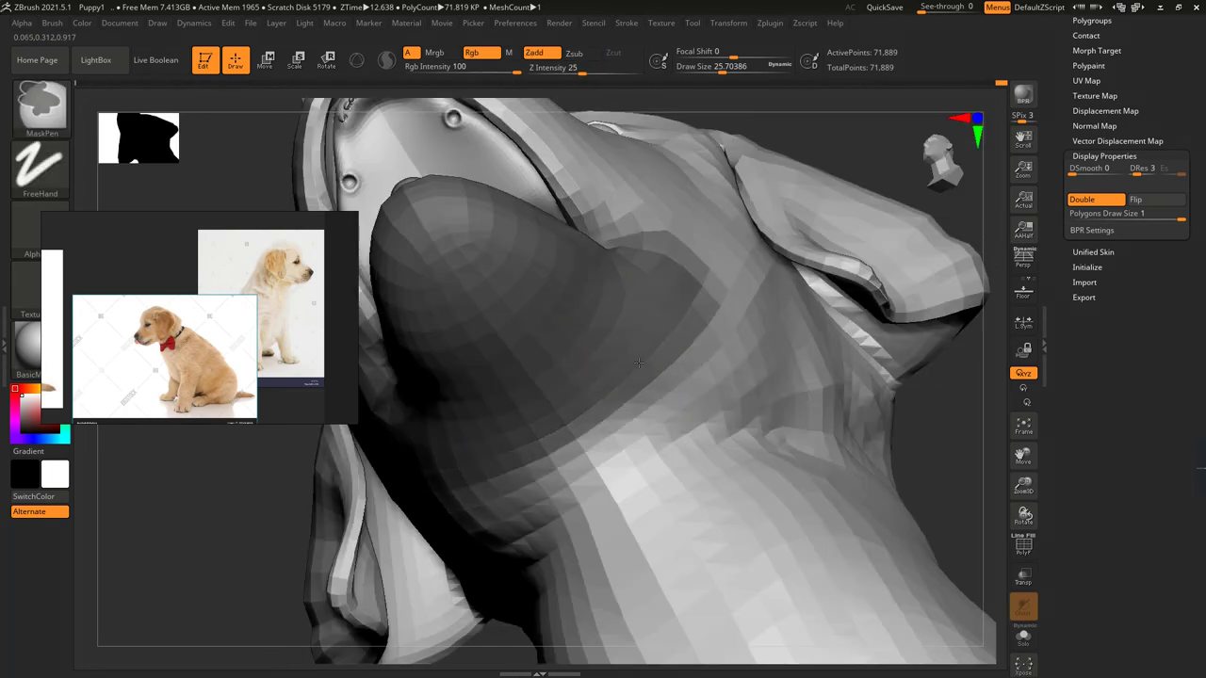
{"action": "mouse_move", "coordinate": [614, 400]}
{"action": "left_mouse_down", "text": "ctrl"}
{"action": "mouse_move", "coordinate": [494, 500]}
{"action": "mouse_move", "coordinate": [584, 462]}
{"action": "left_mouse_up", "text": "ctrl"}
- Lay a rotation line from the jaw hinge to the muzzle in side profile
{"action": "mouse_move", "coordinate": [584, 461]}
{"action": "right_mouse_down"}
{"action": "mouse_move", "coordinate": [527, 443]}
{"action": "mouse_move", "coordinate": [553, 460]}
{"action": "mouse_move", "coordinate": [511, 471]}
{"action": "mouse_move", "coordinate": [654, 323]}
{"action": "mouse_move", "coordinate": [569, 309]}
{"action": "right_mouse_up"}
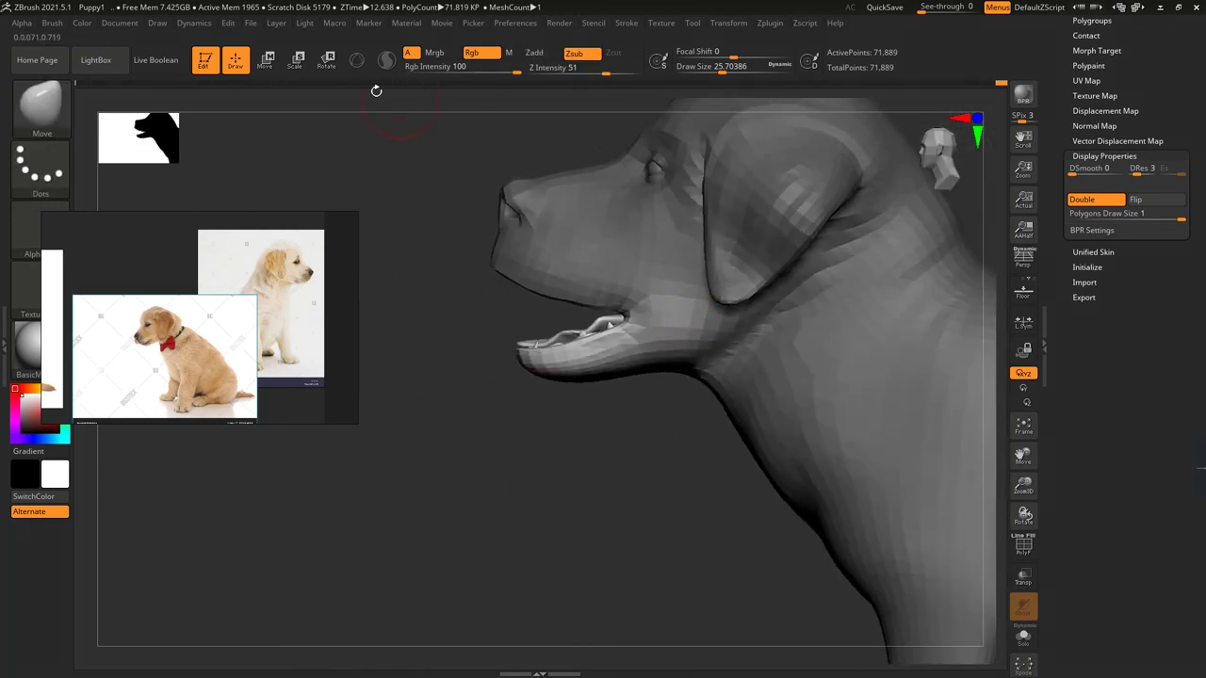
{"action": "key", "text": "r"}
{"action": "left_click_drag", "start_coordinate": [637, 323], "coordinate": [483, 323], "text": "shift"}
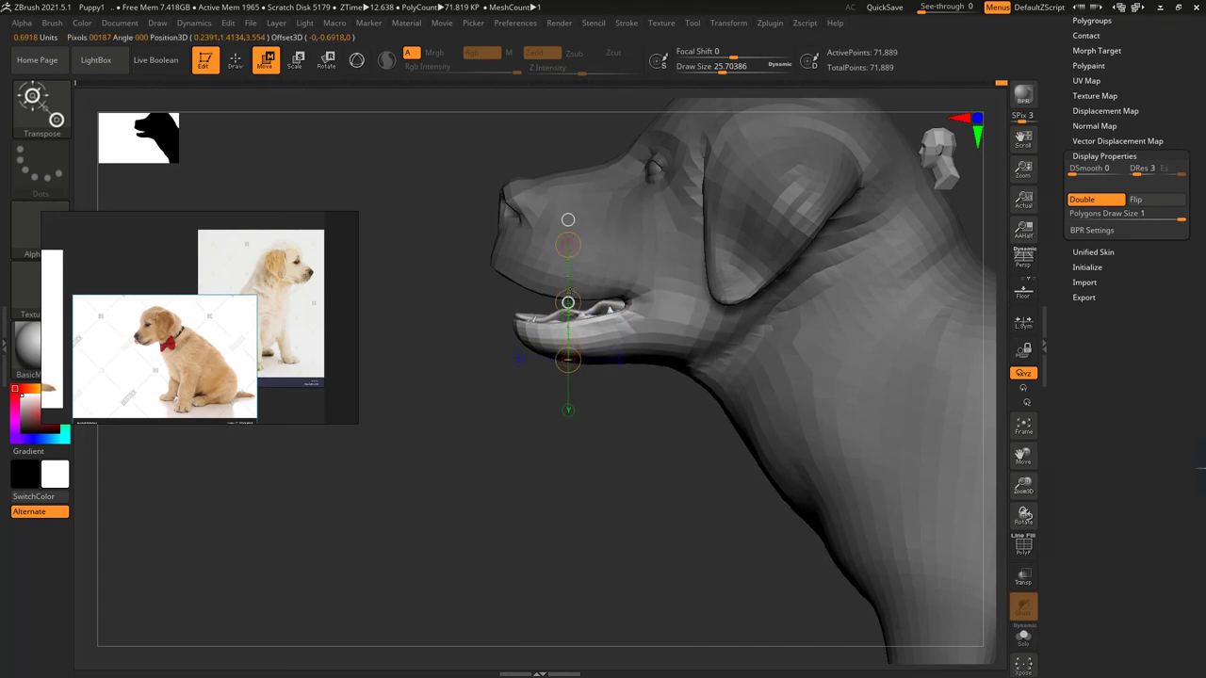
{"action": "mouse_move", "coordinate": [452, 302]}
{"action": "right_mouse_down"}
{"action": "mouse_move", "coordinate": [470, 332]}
{"action": "mouse_move", "coordinate": [461, 342]}
{"action": "mouse_move", "coordinate": [443, 283]}
{"action": "right_mouse_up"}
- Mask the muzzle and extend the mask from the eye down the cheek
{"action": "key", "text": "q"}
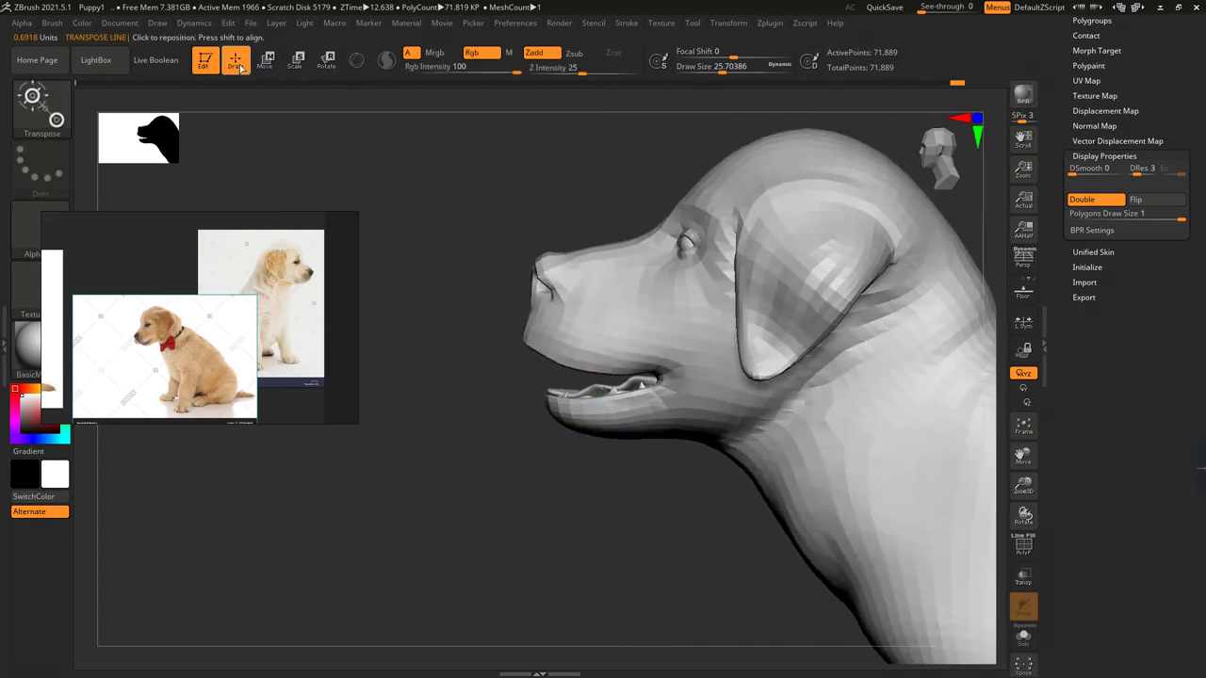
{"action": "mouse_move", "coordinate": [437, 217]}
{"action": "left_mouse_down", "text": "ctrl"}
{"action": "mouse_move", "coordinate": [570, 339]}
{"action": "mouse_move", "coordinate": [675, 375]}
{"action": "left_mouse_up", "text": "ctrl"}
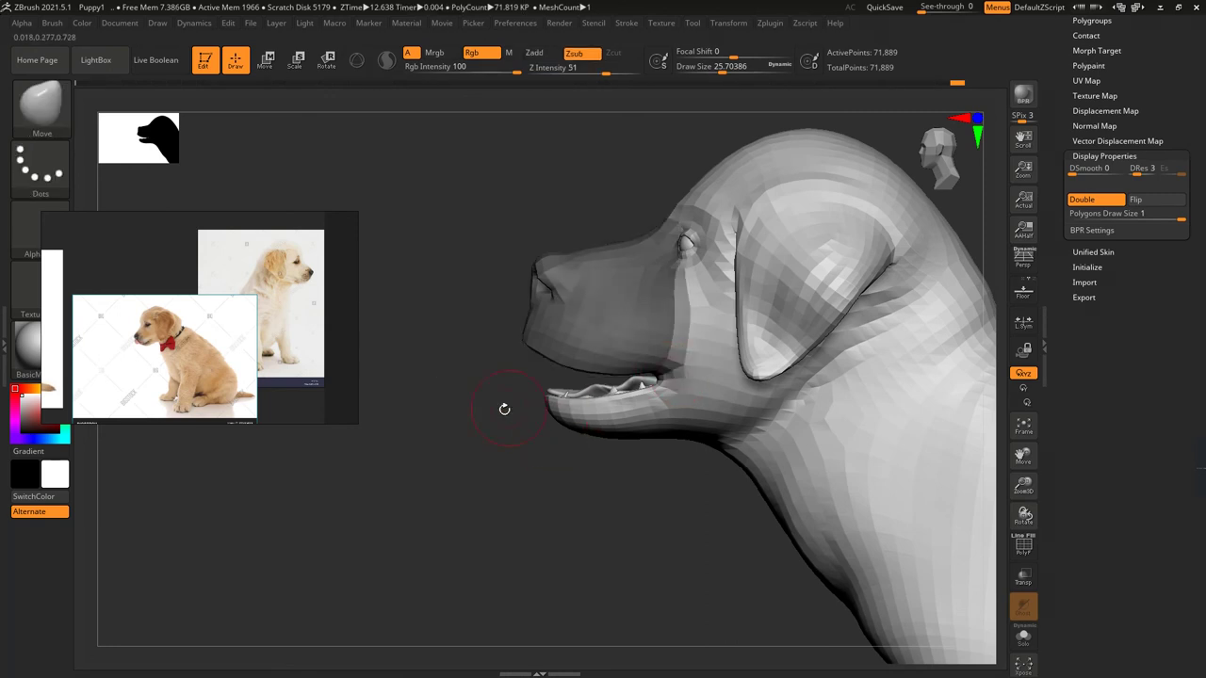
{"action": "mouse_move", "coordinate": [503, 409]}
{"action": "right_mouse_down"}
{"action": "mouse_move", "coordinate": [659, 453]}
{"action": "mouse_move", "coordinate": [829, 396]}
{"action": "mouse_move", "coordinate": [885, 353]}
{"action": "mouse_move", "coordinate": [454, 368]}
{"action": "mouse_move", "coordinate": [670, 243]}
{"action": "right_mouse_up"}
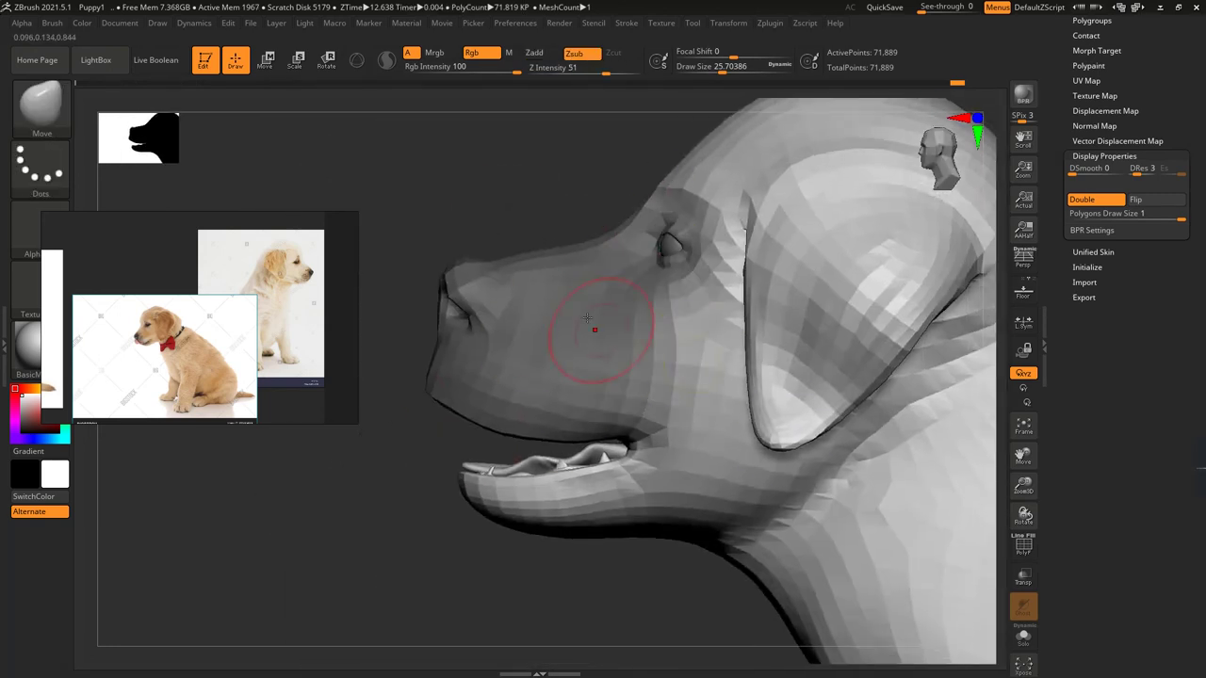
{"action": "mouse_move", "coordinate": [576, 317]}
{"action": "right_mouse_down"}
{"action": "mouse_move", "coordinate": [512, 172]}
{"action": "mouse_move", "coordinate": [652, 242]}
{"action": "right_mouse_up"}
{"action": "mouse_move", "coordinate": [651, 242]}
{"action": "left_mouse_down", "text": "ctrl"}
{"action": "mouse_move", "coordinate": [685, 267]}
{"action": "mouse_move", "coordinate": [615, 243]}
{"action": "mouse_move", "coordinate": [664, 336]}
{"action": "mouse_move", "coordinate": [641, 424]}
{"action": "left_mouse_up", "text": "ctrl"}
{"action": "right_click_drag", "start_coordinate": [640, 424], "coordinate": [399, 455]}
{"action": "mouse_move", "coordinate": [659, 212]}
{"action": "left_mouse_down", "text": "ctrl"}
{"action": "mouse_move", "coordinate": [603, 339]}
{"action": "mouse_move", "coordinate": [594, 401]}
{"action": "mouse_move", "coordinate": [574, 407]}
{"action": "left_mouse_up", "text": "ctrl"}
{"action": "right_click_drag", "start_coordinate": [449, 430], "coordinate": [621, 387]}
{"action": "right_click_drag", "start_coordinate": [396, 499], "coordinate": [348, 93]}
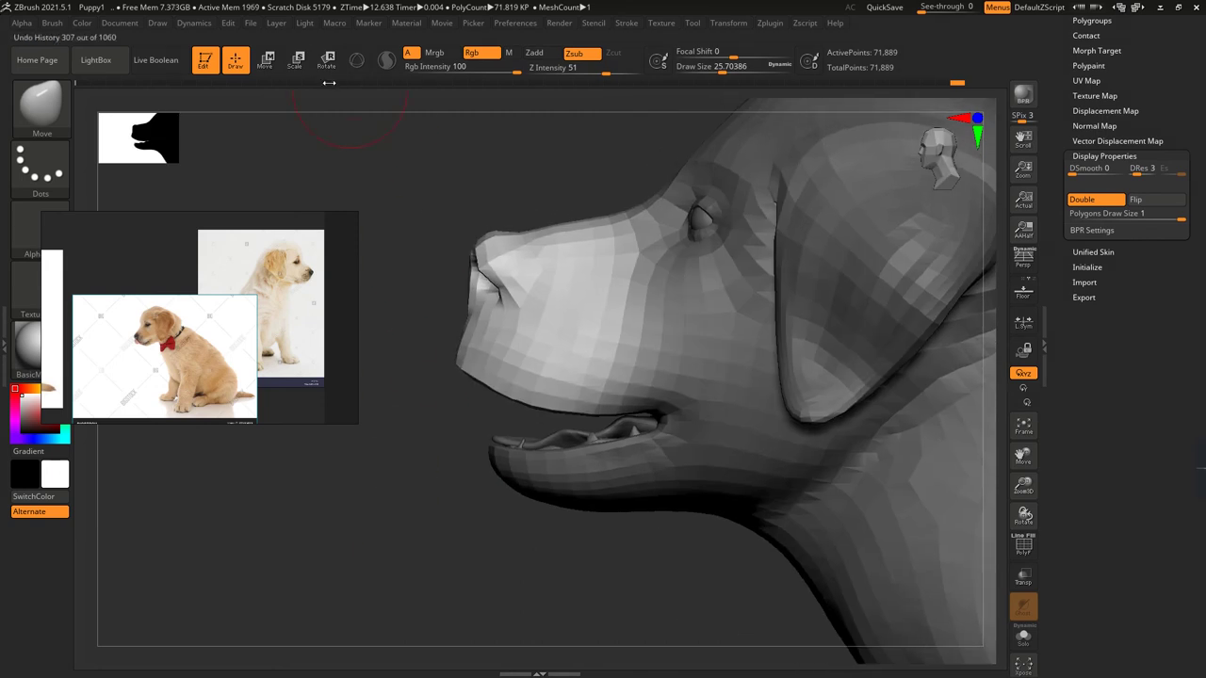
- Pull the muzzle slightly downward with Transpose Move and tilt its tip
{"action": "key", "text": "w"}
{"action": "left_click_drag", "start_coordinate": [554, 326], "coordinate": [603, 342]}
{"action": "left_click_drag", "start_coordinate": [561, 416], "coordinate": [639, 359]}
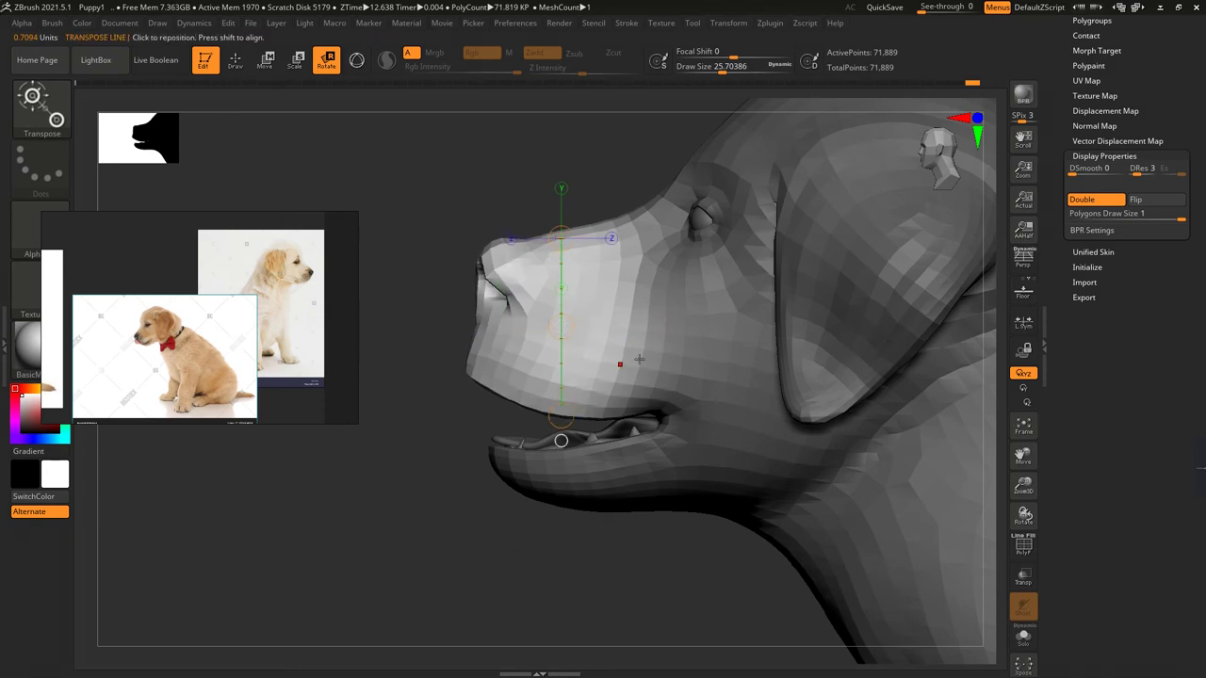
{"action": "left_click_drag", "start_coordinate": [468, 346], "coordinate": [470, 347]}
{"action": "right_click_drag", "start_coordinate": [585, 237], "coordinate": [588, 348], "text": "ctrl"}
- Mask the body and shift the head and neck forward along a chest-to-neck line
{"action": "key", "text": "q"}
{"action": "key", "text": "w"}
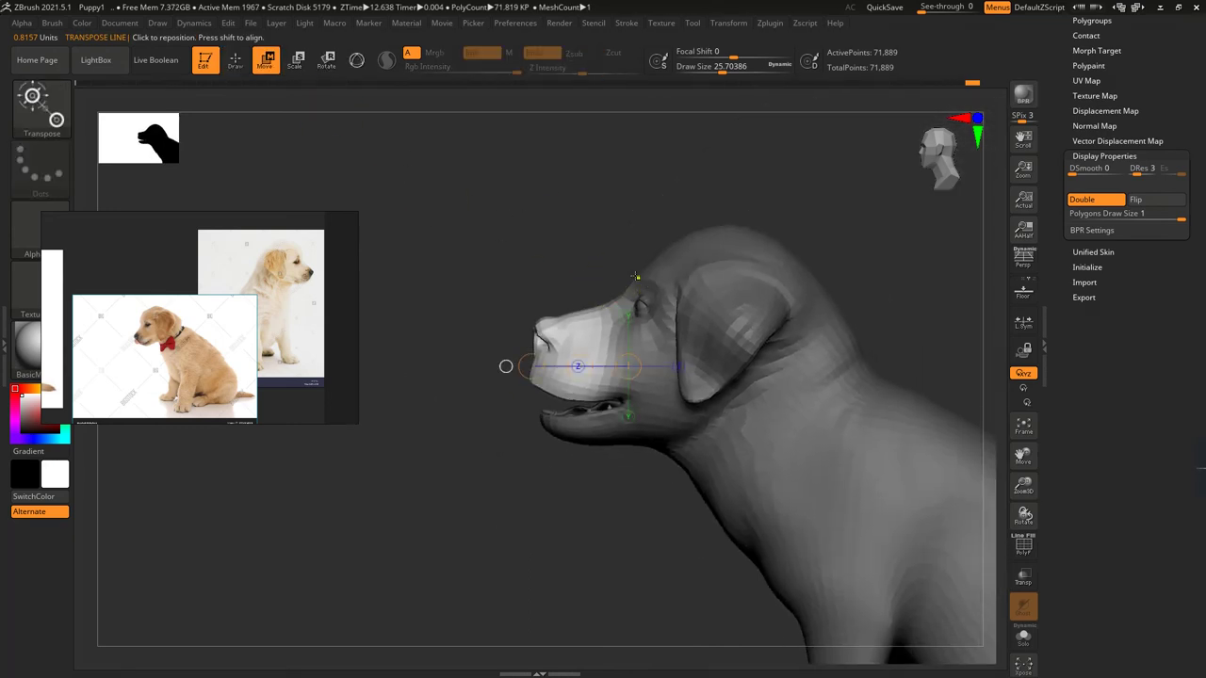
{"action": "left_click_drag", "start_coordinate": [883, 563], "coordinate": [743, 374], "text": "ctrl"}
{"action": "left_click_drag", "start_coordinate": [613, 251], "coordinate": [579, 216]}
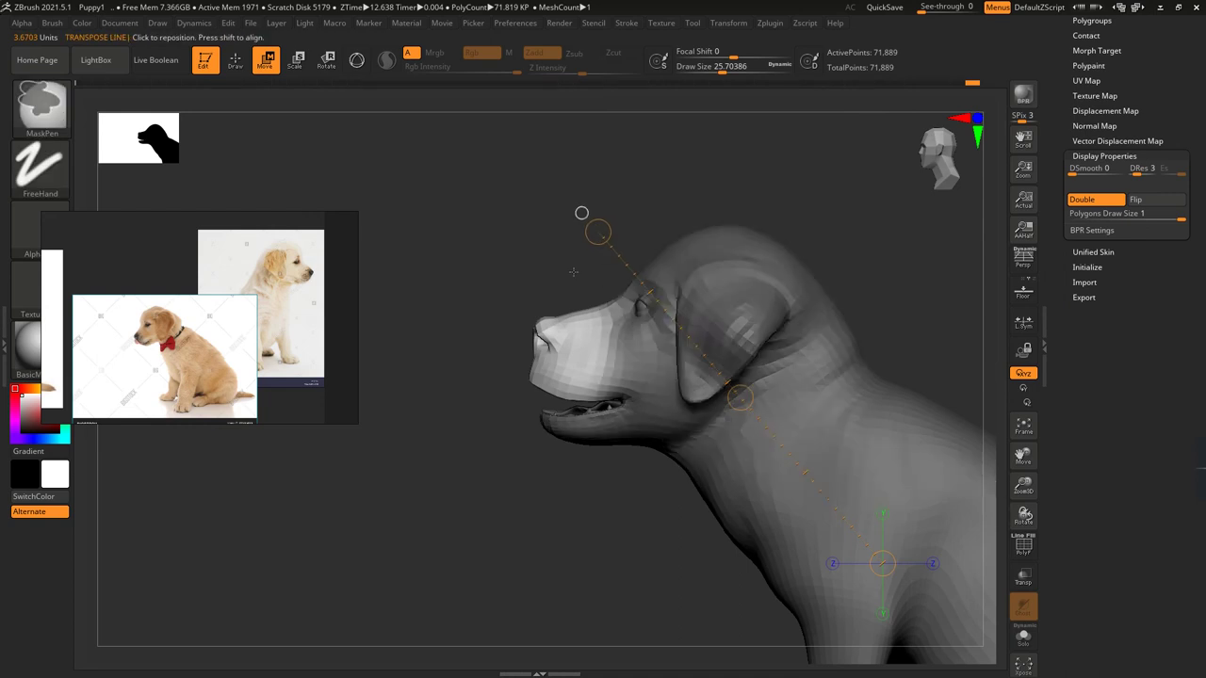
{"action": "key", "text": "q"}
- Clear the mask, mask the whole head, then unmask the neck area
{"action": "left_click", "coordinate": [473, 220], "text": "ctrl"}
{"action": "mouse_move", "coordinate": [411, 157]}
{"action": "left_mouse_down", "text": "ctrl"}
{"action": "mouse_move", "coordinate": [439, 199]}
{"action": "mouse_move", "coordinate": [842, 399]}
{"action": "mouse_move", "coordinate": [919, 405]}
{"action": "left_mouse_up", "text": "ctrl"}
{"action": "left_click_drag", "start_coordinate": [907, 364], "coordinate": [923, 297]}
{"action": "mouse_move", "coordinate": [875, 358]}
{"action": "left_mouse_down"}
{"action": "mouse_move", "coordinate": [901, 317]}
{"action": "mouse_move", "coordinate": [819, 330]}
{"action": "left_mouse_up"}
{"action": "mouse_move", "coordinate": [707, 355]}
{"action": "left_mouse_down", "text": "ctrl+alt"}
{"action": "mouse_move", "coordinate": [704, 295]}
{"action": "mouse_move", "coordinate": [621, 367]}
{"action": "mouse_move", "coordinate": [651, 305]}
{"action": "left_mouse_up", "text": "ctrl+alt"}
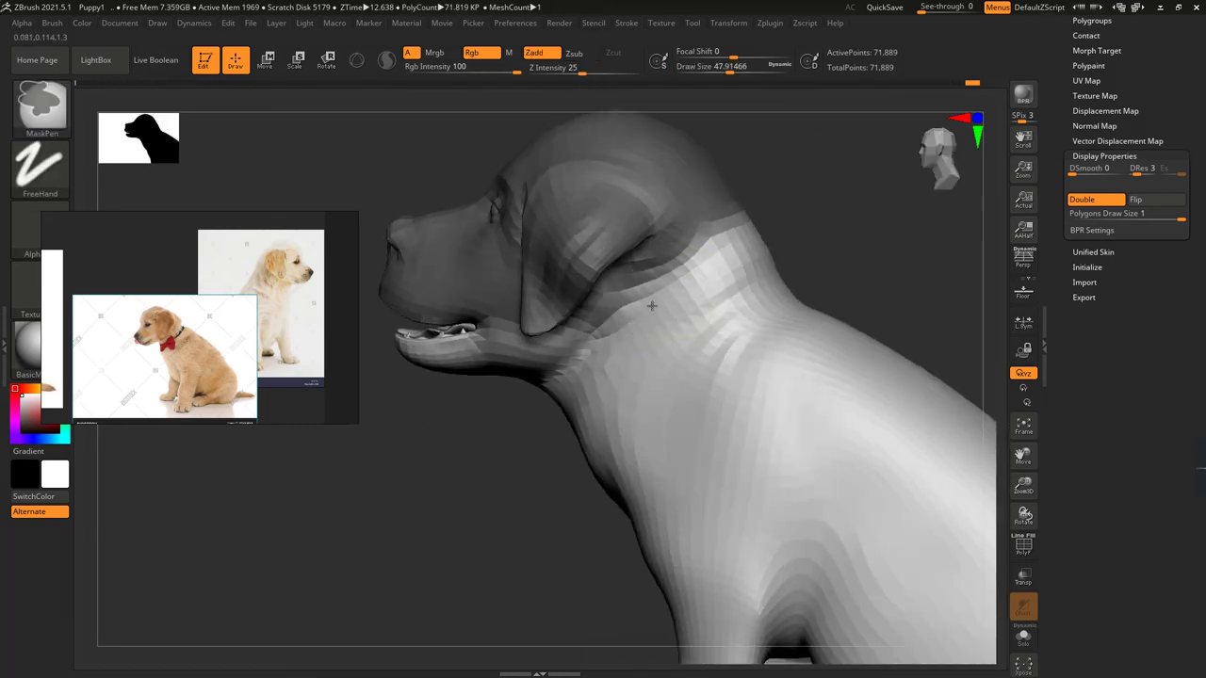
{"action": "mouse_move", "coordinate": [585, 349]}
{"action": "left_mouse_down"}
{"action": "mouse_move", "coordinate": [850, 258]}
{"action": "mouse_move", "coordinate": [853, 202]}
{"action": "mouse_move", "coordinate": [829, 245]}
{"action": "mouse_move", "coordinate": [659, 329]}
{"action": "mouse_move", "coordinate": [540, 424]}
{"action": "mouse_move", "coordinate": [602, 377]}
{"action": "left_mouse_up"}
- Set a vertical transpose line across the snout from the side profile
{"action": "key", "text": "ctrl"}
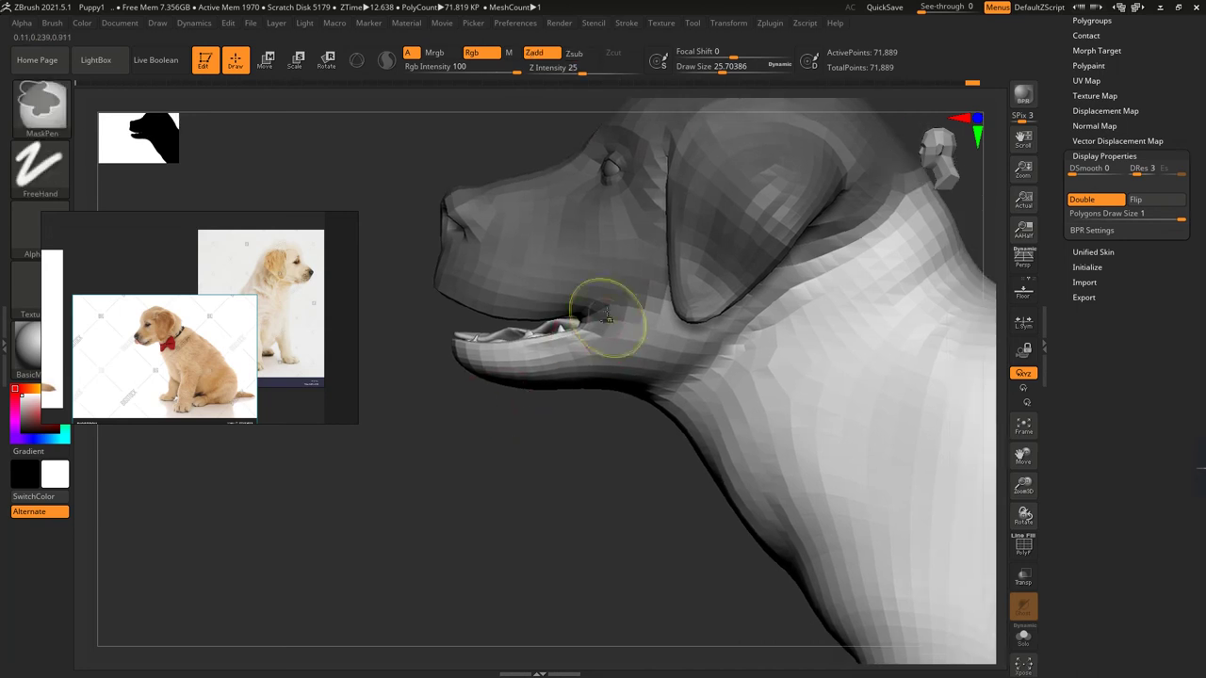
{"action": "left_click_drag", "start_coordinate": [395, 399], "coordinate": [533, 261]}
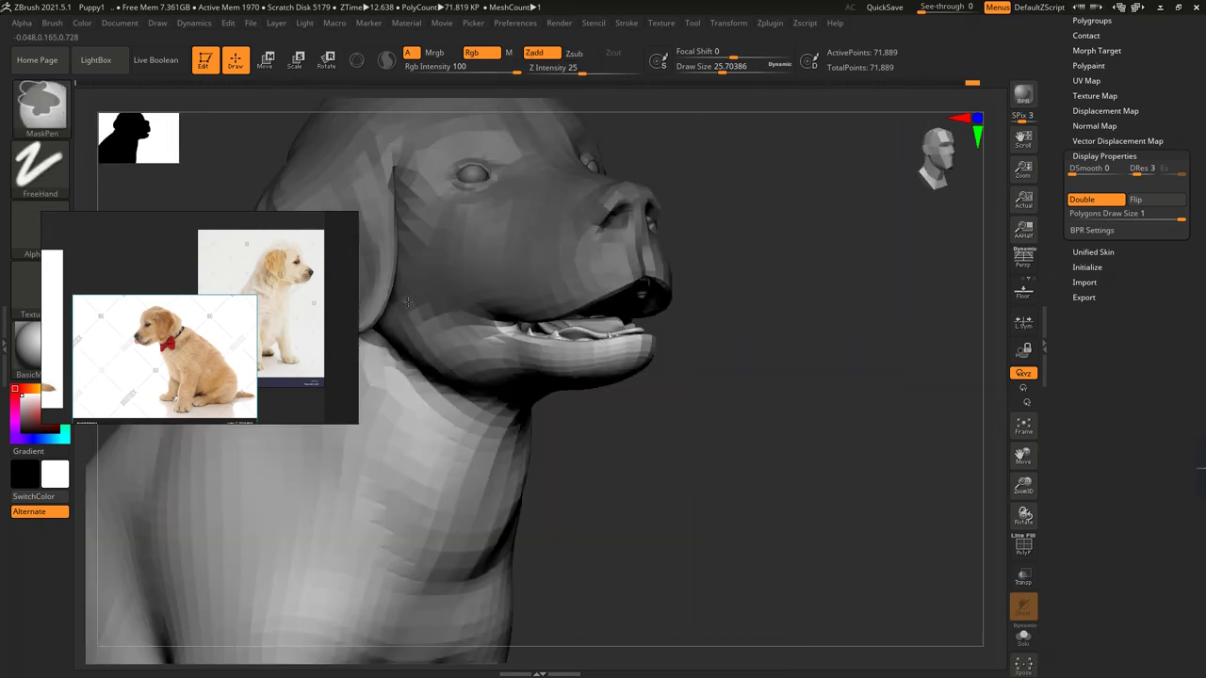
{"action": "mouse_move", "coordinate": [408, 302]}
{"action": "left_mouse_down"}
{"action": "mouse_move", "coordinate": [635, 344]}
{"action": "mouse_move", "coordinate": [609, 358]}
{"action": "left_mouse_up"}
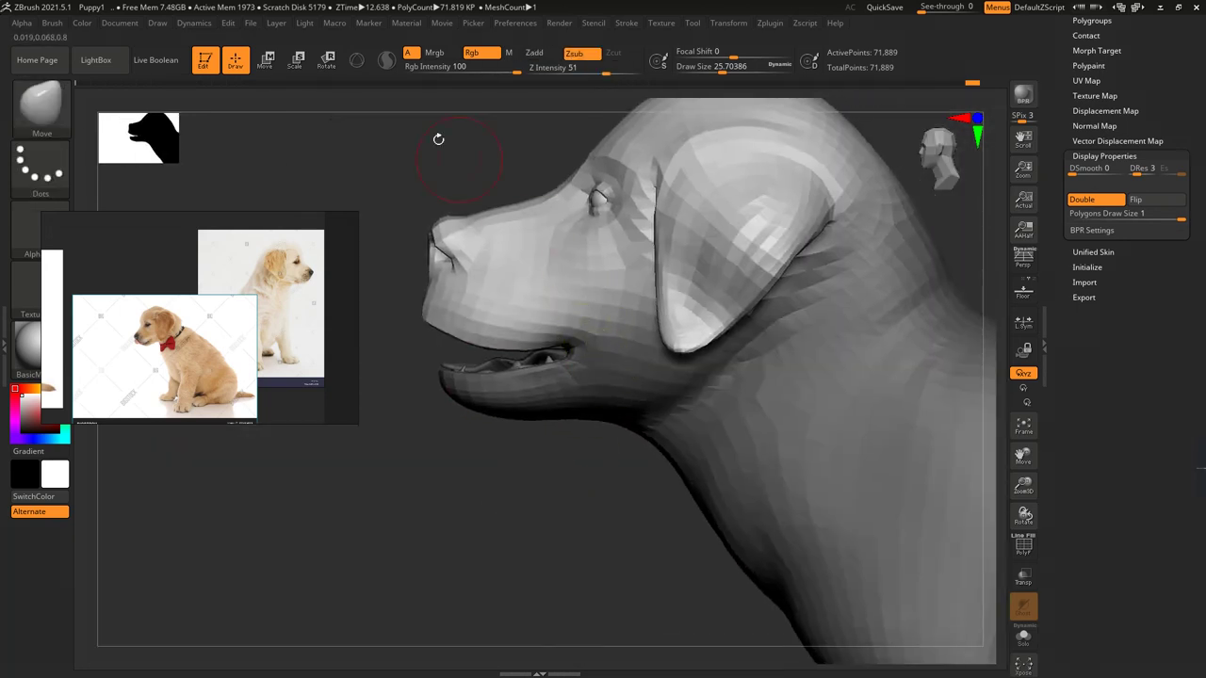
{"action": "key", "text": "w"}
{"action": "left_click_drag", "start_coordinate": [521, 169], "coordinate": [521, 413]}
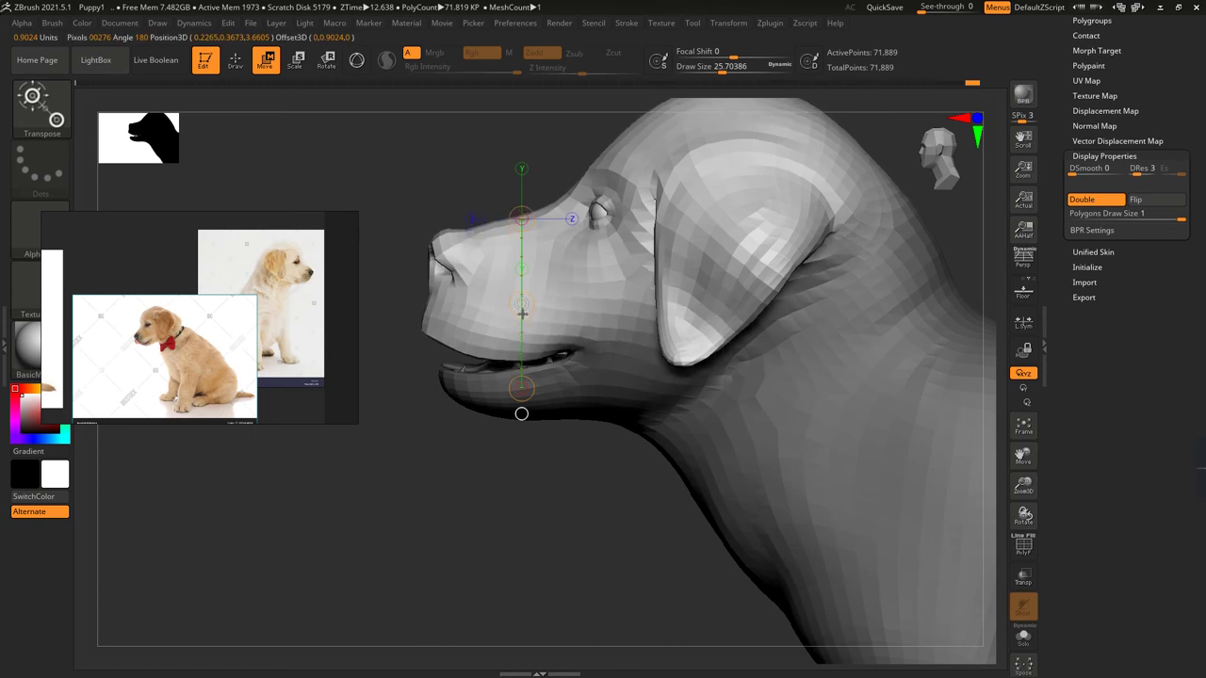
- Invert the mask to free the lower jaw and frame it close-up
{"action": "left_click_drag", "start_coordinate": [521, 314], "coordinate": [528, 437]}
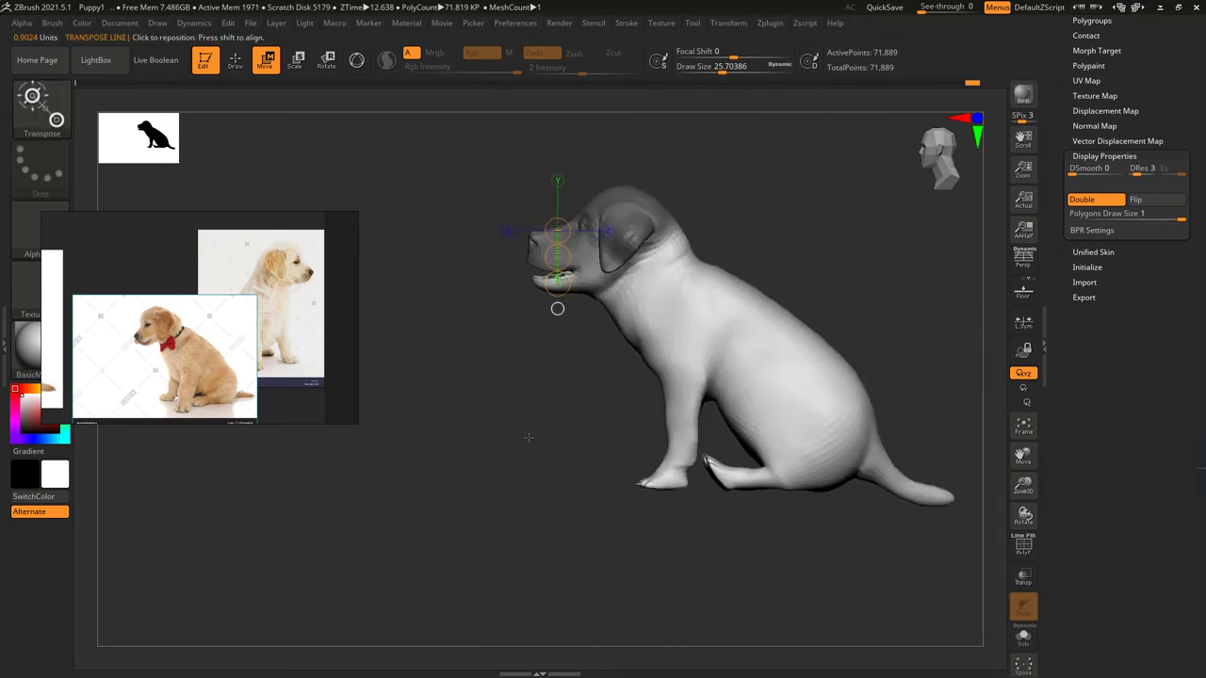
{"action": "key", "text": "q"}
{"action": "mouse_move", "coordinate": [444, 235]}
{"action": "left_mouse_down"}
{"action": "mouse_move", "coordinate": [952, 282]}
{"action": "mouse_move", "coordinate": [933, 369]}
{"action": "mouse_move", "coordinate": [571, 417]}
{"action": "mouse_move", "coordinate": [537, 410]}
{"action": "left_mouse_up"}
{"action": "key", "text": "w"}
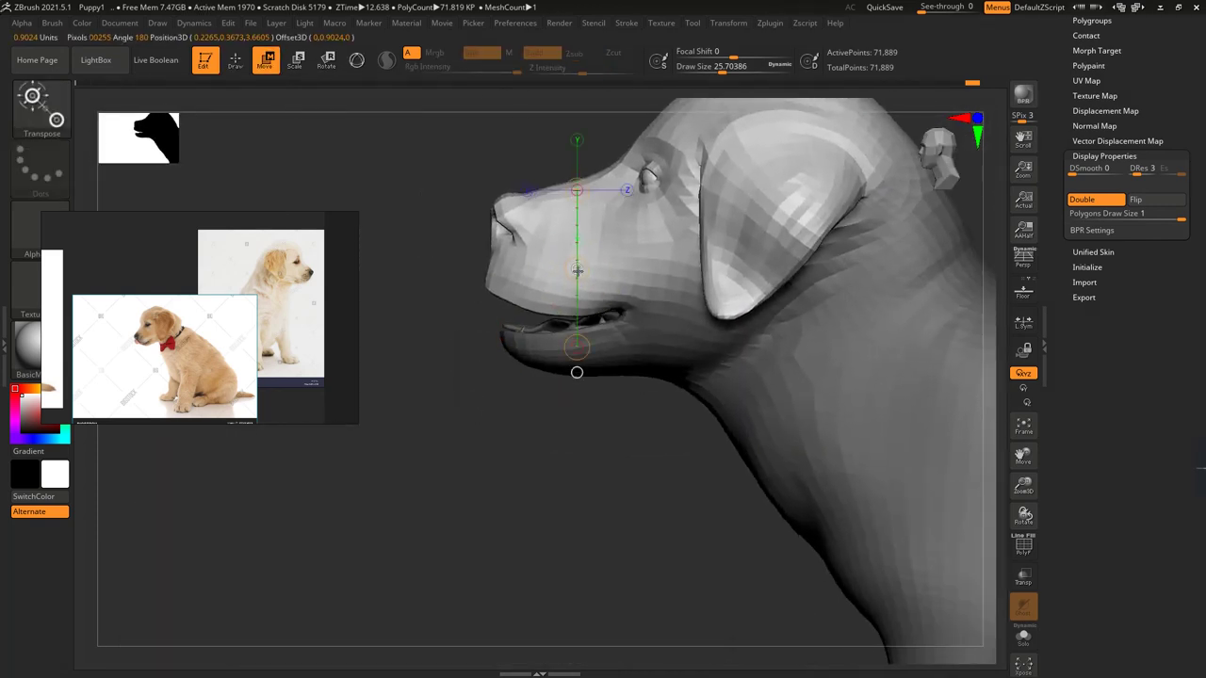
{"action": "left_click", "coordinate": [513, 372], "text": "ctrl"}
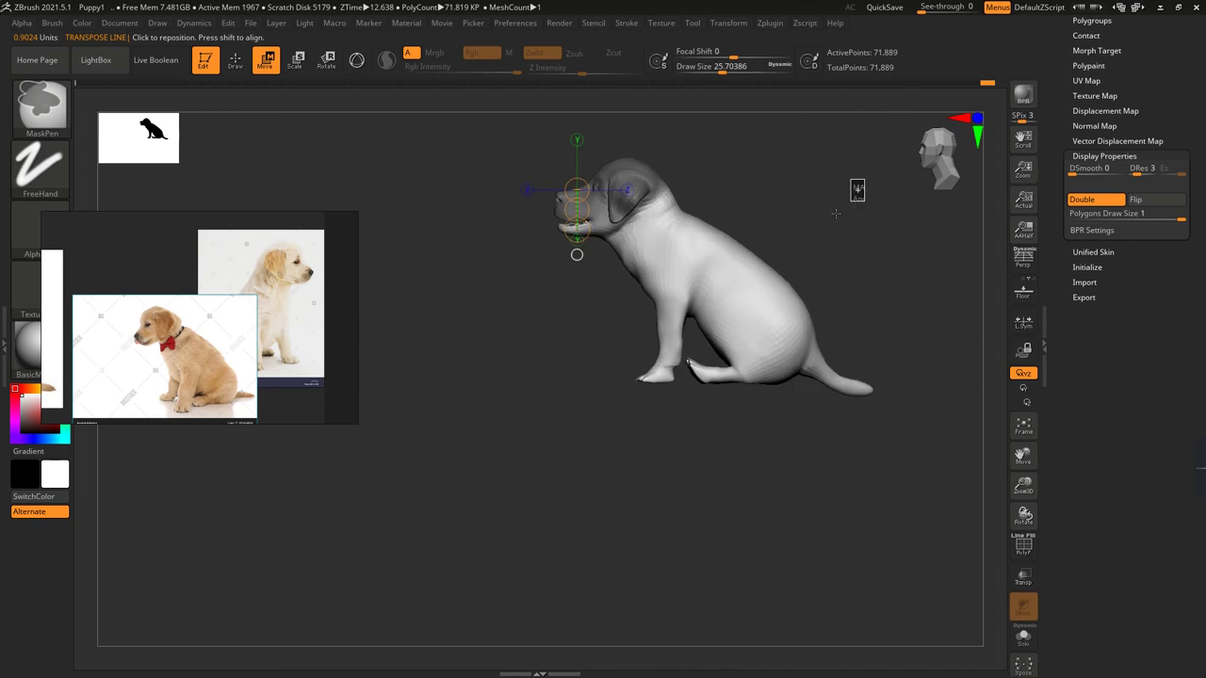
{"action": "mouse_move", "coordinate": [577, 269]}
{"action": "left_mouse_down"}
{"action": "mouse_move", "coordinate": [576, 324]}
{"action": "mouse_move", "coordinate": [668, 405]}
{"action": "left_mouse_up"}
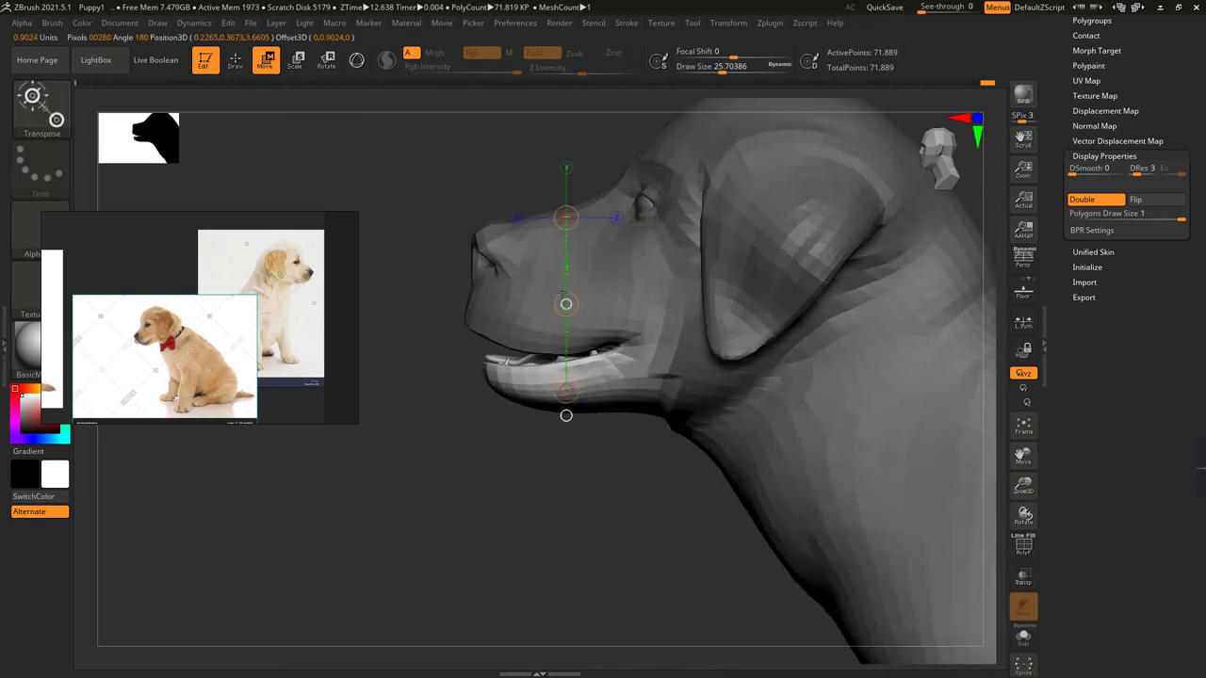
{"action": "key", "text": "q"}
{"action": "right_click_drag", "start_coordinate": [672, 398], "coordinate": [612, 455]}
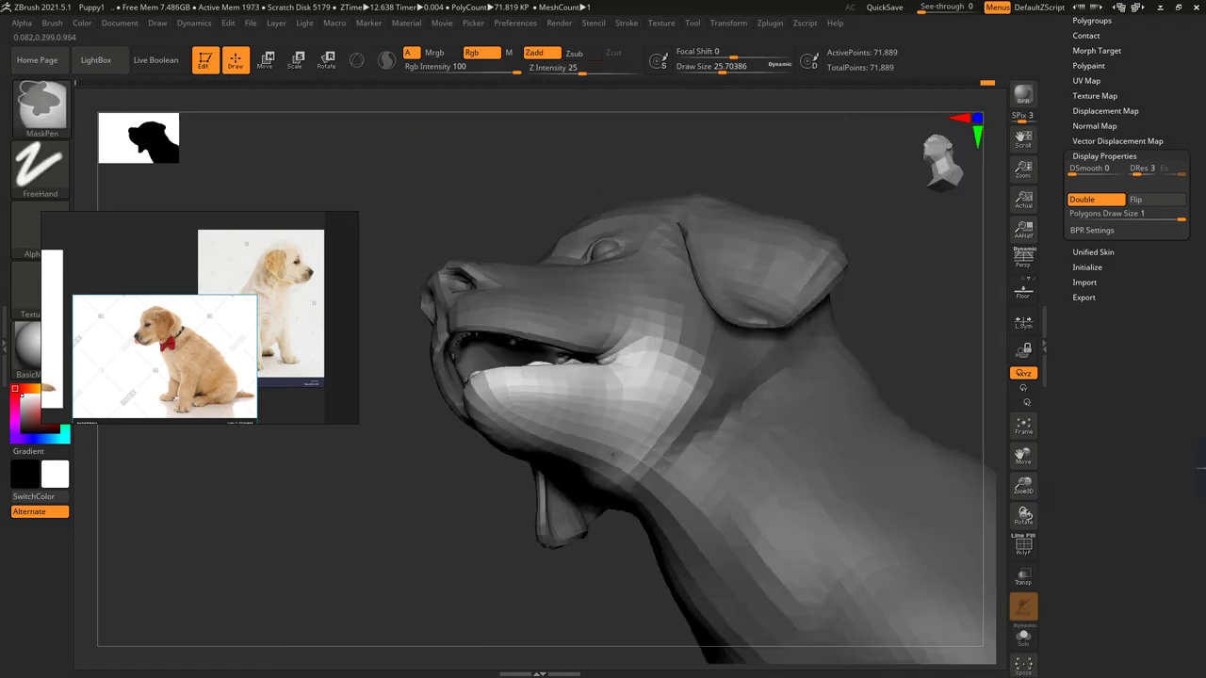
{"action": "mouse_move", "coordinate": [650, 495]}
{"action": "right_mouse_down", "text": "ctrl"}
{"action": "mouse_move", "coordinate": [524, 506]}
{"action": "mouse_move", "coordinate": [579, 562]}
{"action": "right_mouse_up", "text": "ctrl"}
- Draw a transpose line along the jaw and rotate it upward to narrow the mouth
{"action": "left_click", "coordinate": [266, 59]}
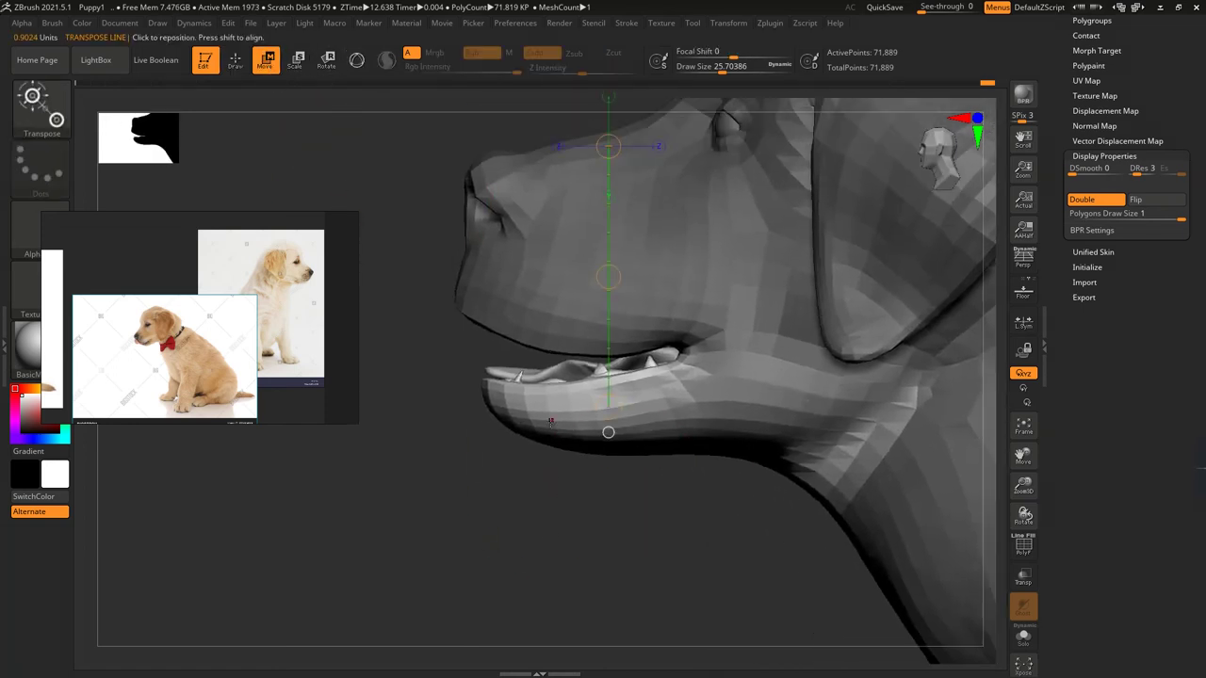
{"action": "left_click_drag", "start_coordinate": [558, 226], "coordinate": [558, 482]}
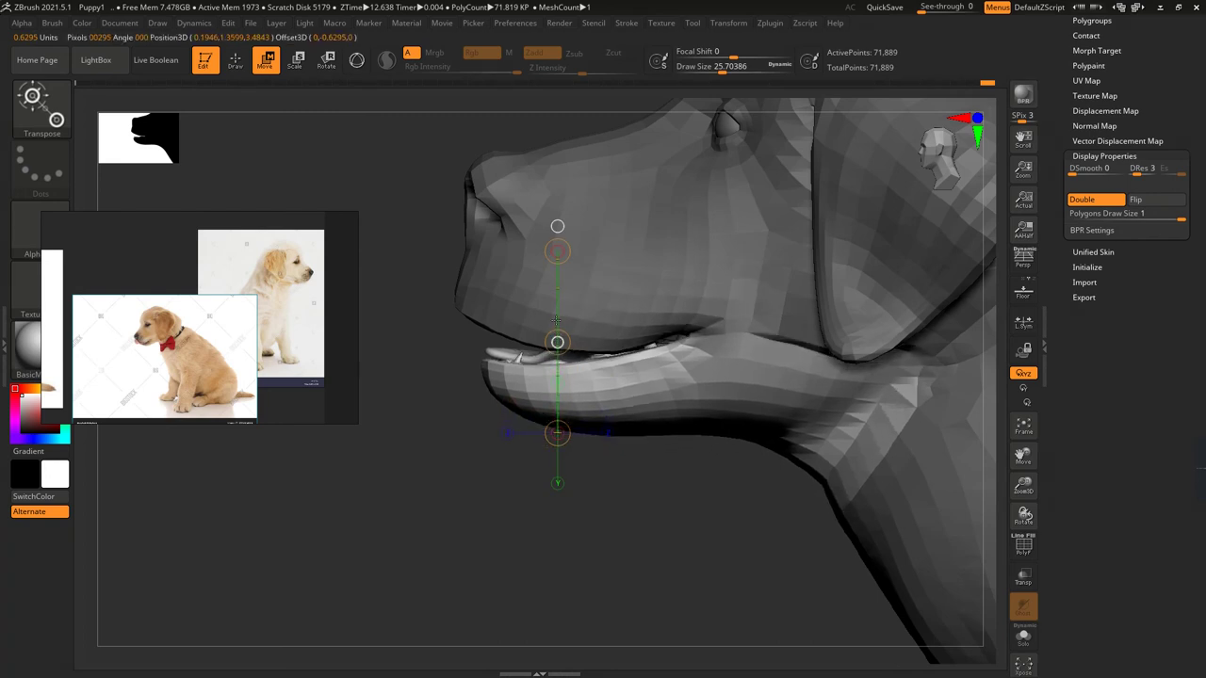
{"action": "right_click_drag", "start_coordinate": [557, 322], "coordinate": [681, 346], "text": "shift"}
{"action": "left_click_drag", "start_coordinate": [681, 347], "coordinate": [462, 345]}
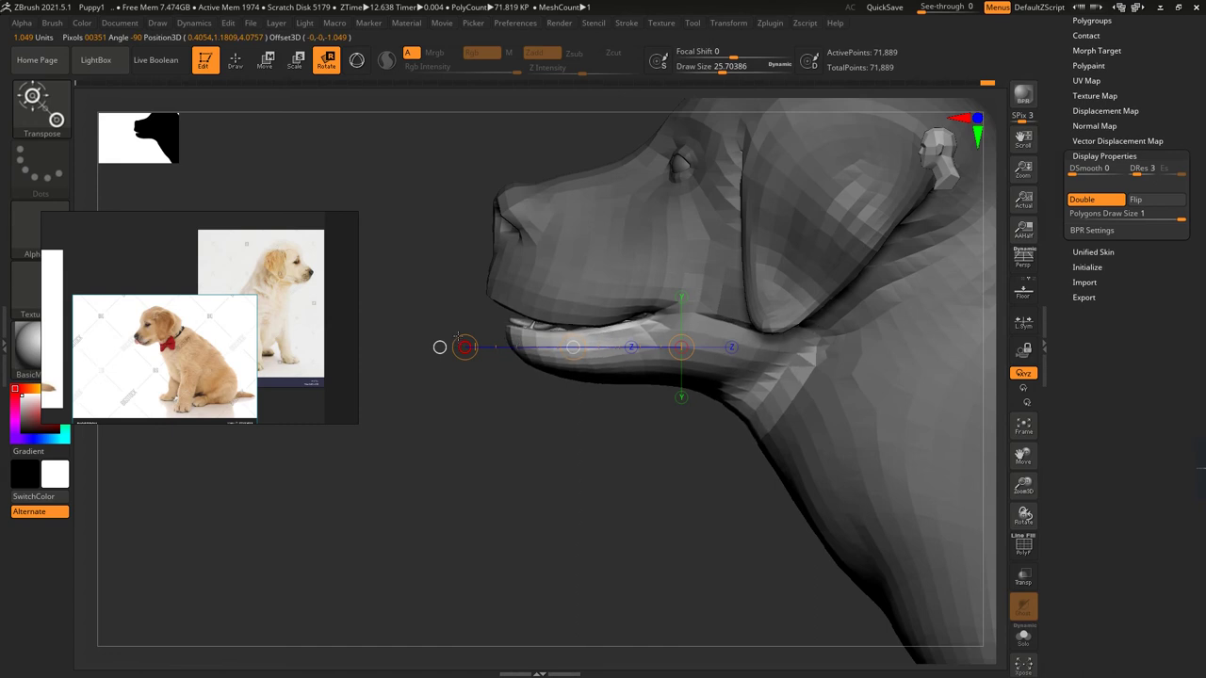
{"action": "right_click_drag", "start_coordinate": [430, 379], "coordinate": [259, 75], "text": "shift"}
{"action": "key", "text": "q"}
{"action": "right_click_drag", "start_coordinate": [311, 132], "coordinate": [659, 399]}
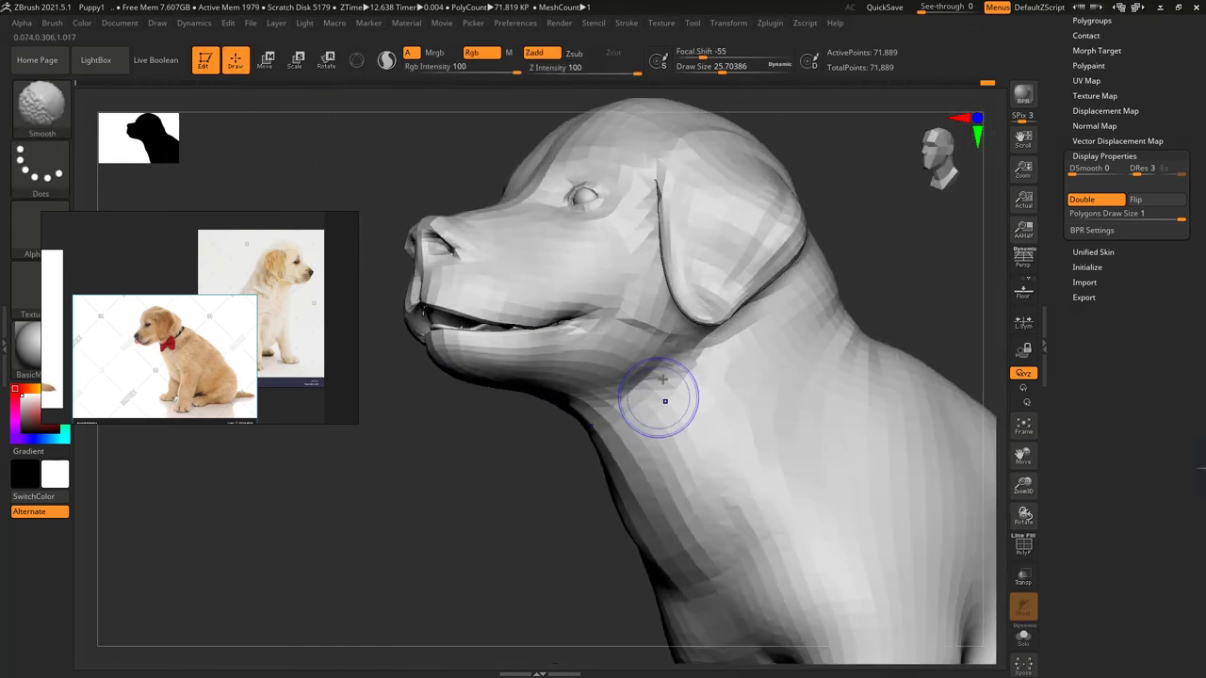
- Push the lower lip up toward the upper lip in side profile
{"action": "mouse_move", "coordinate": [613, 438]}
{"action": "right_mouse_down"}
{"action": "mouse_move", "coordinate": [738, 433]}
{"action": "mouse_move", "coordinate": [511, 433]}
{"action": "mouse_move", "coordinate": [528, 436]}
{"action": "mouse_move", "coordinate": [438, 393]}
{"action": "mouse_move", "coordinate": [722, 107]}
{"action": "right_mouse_up"}
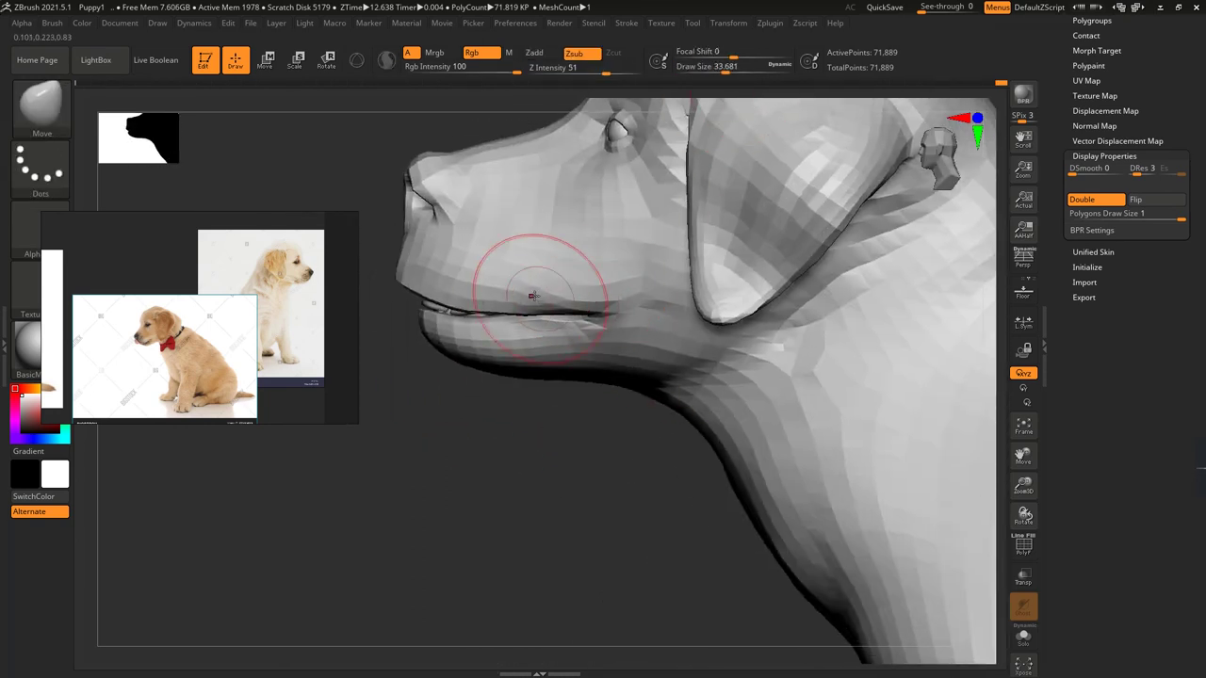
{"action": "left_click_drag", "start_coordinate": [551, 307], "coordinate": [534, 309]}
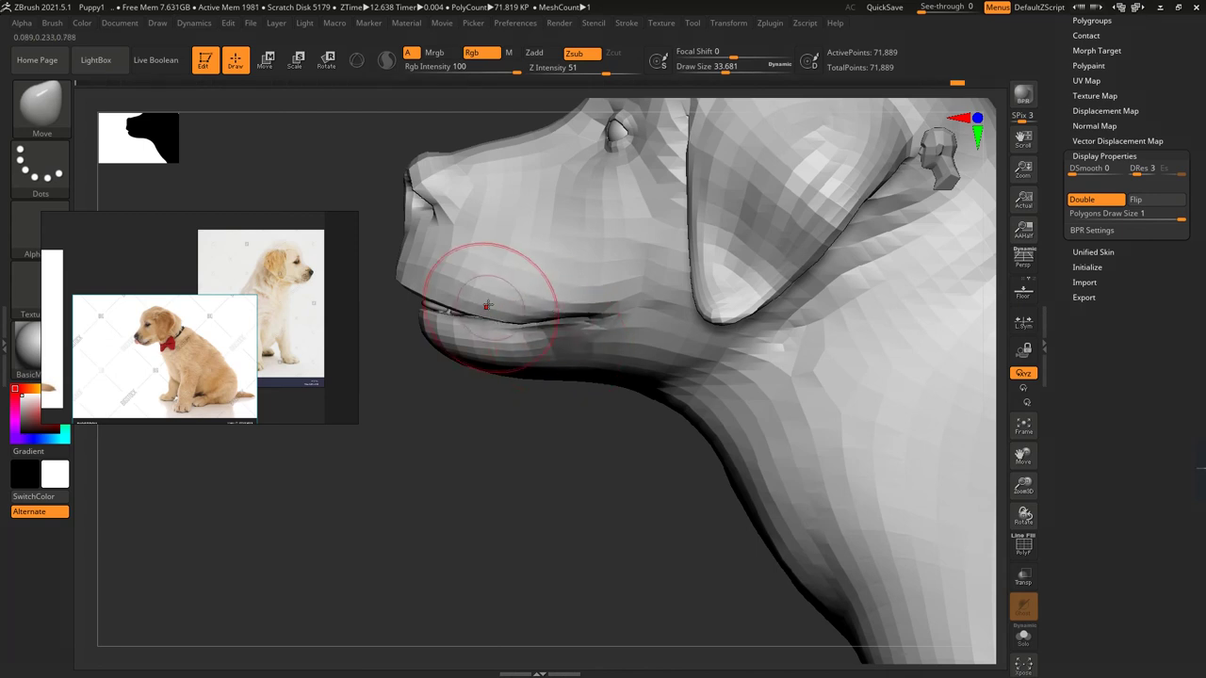
{"action": "right_click_drag", "start_coordinate": [486, 306], "coordinate": [662, 282]}
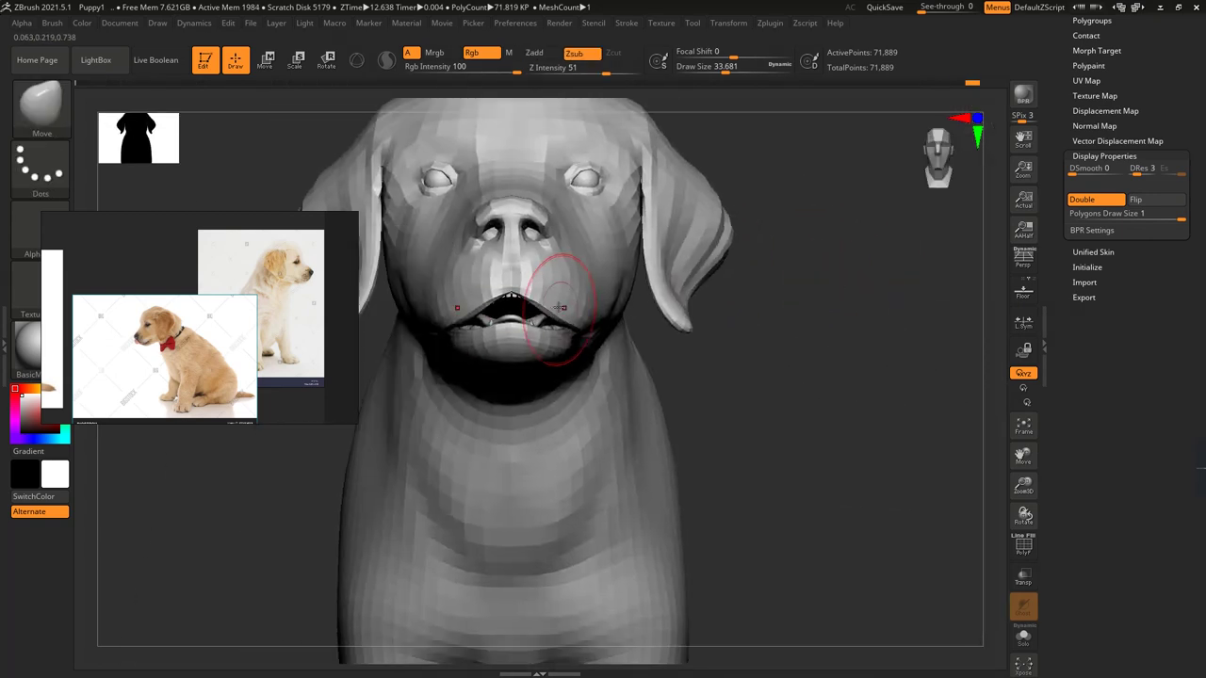
{"action": "key", "text": "ctrl"}
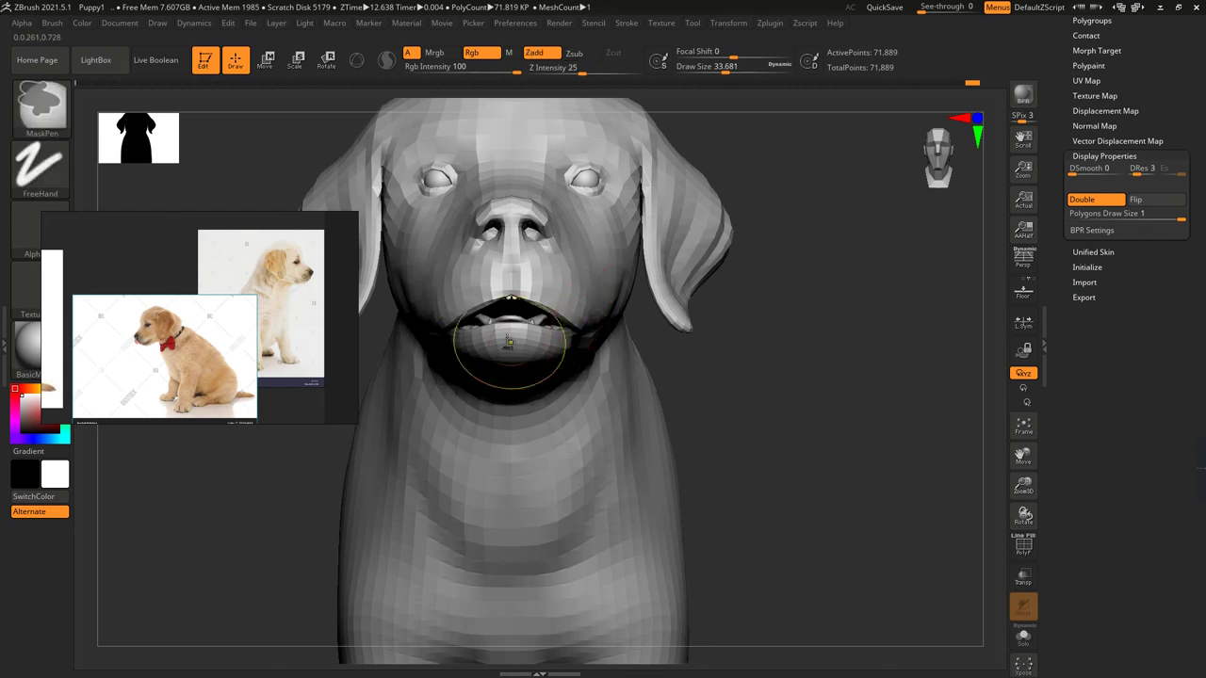
{"action": "key", "text": "alt"}
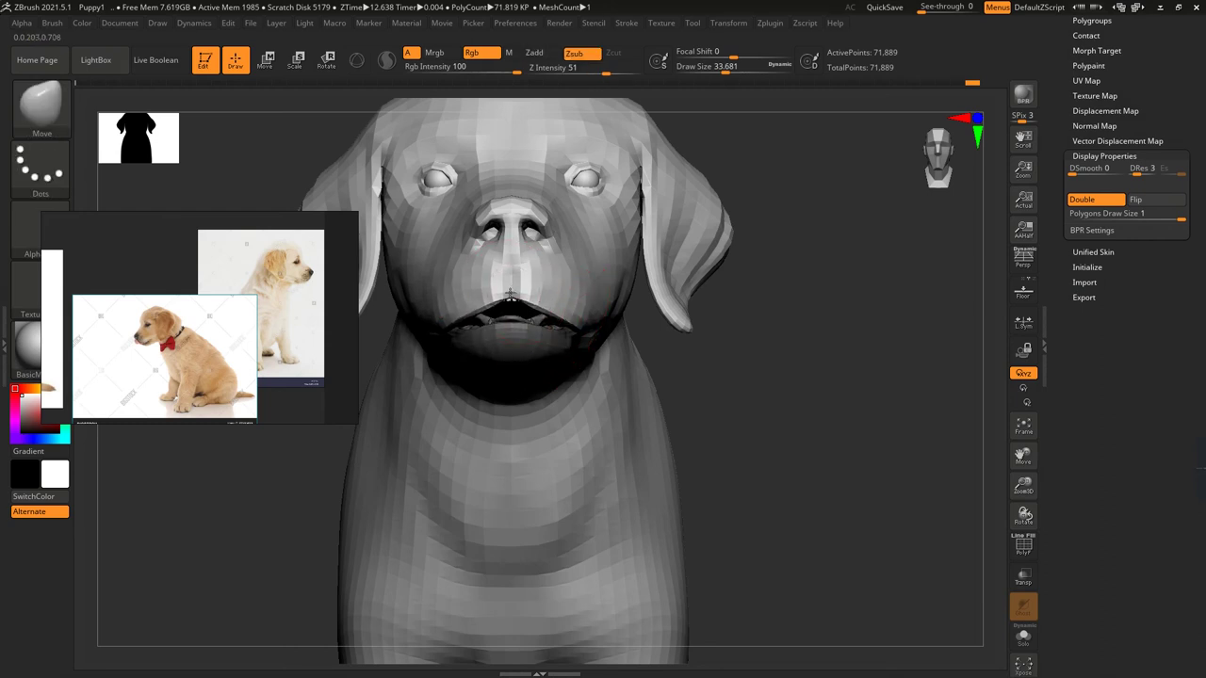
- Reshape the lower lip and jaw from the left side profile
{"action": "right_click_drag", "start_coordinate": [569, 315], "coordinate": [628, 318]}
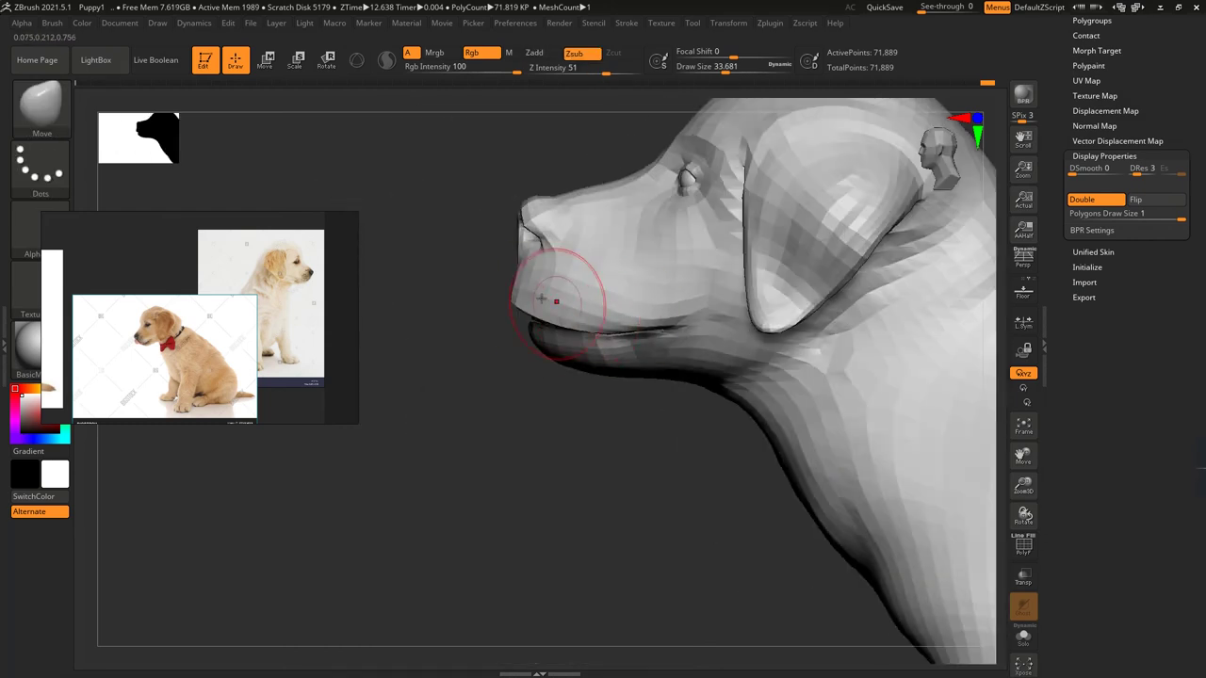
{"action": "key", "text": "ctrl"}
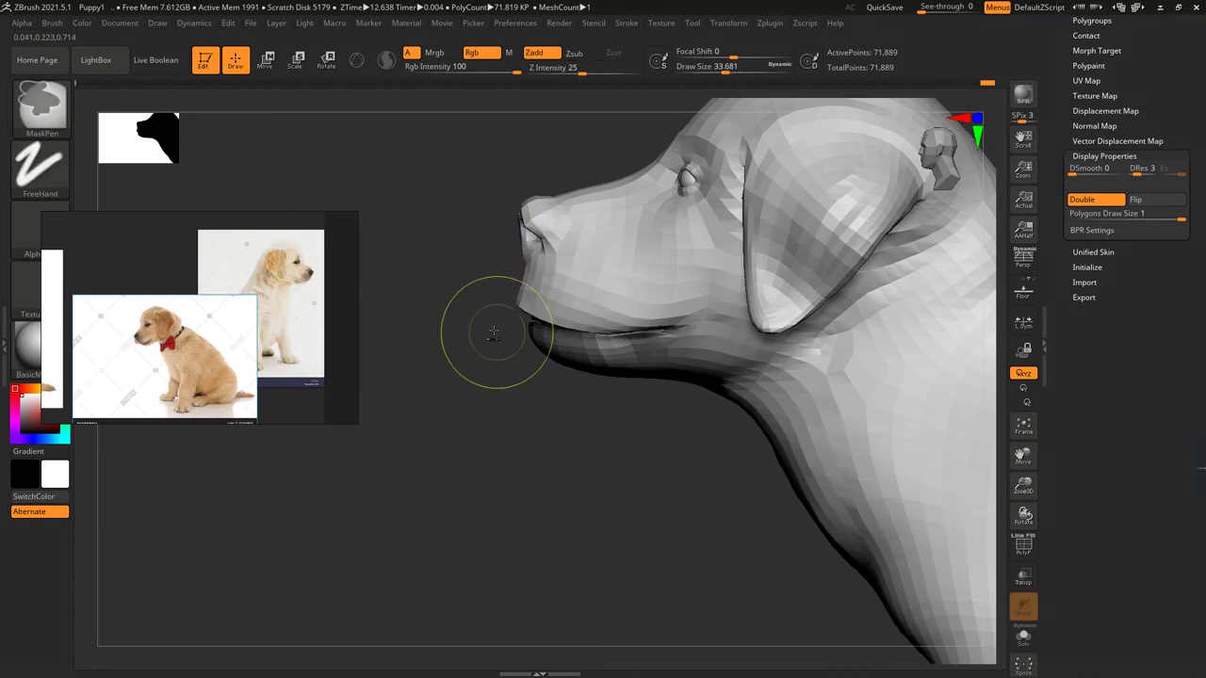
{"action": "key", "text": "ctrl"}
{"action": "mouse_move", "coordinate": [498, 323]}
{"action": "left_mouse_down"}
{"action": "mouse_move", "coordinate": [497, 337]}
{"action": "mouse_move", "coordinate": [551, 327]}
{"action": "left_mouse_up"}
{"action": "key", "text": "alt"}
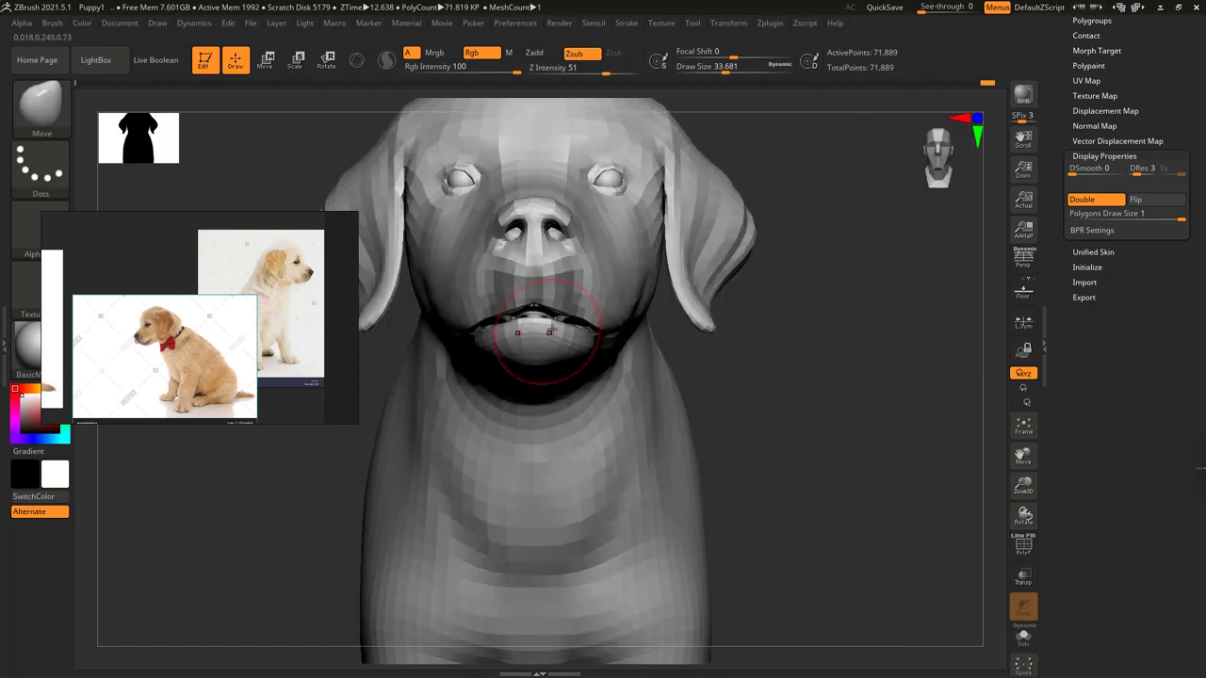
- Smooth away the crease along the jaw
{"action": "right_click_drag", "start_coordinate": [606, 286], "coordinate": [496, 324]}
{"action": "mouse_move", "coordinate": [460, 465]}
{"action": "right_mouse_down", "text": "ctrl"}
{"action": "mouse_move", "coordinate": [433, 487]}
{"action": "mouse_move", "coordinate": [687, 127]}
{"action": "right_mouse_up", "text": "ctrl"}
{"action": "mouse_move", "coordinate": [638, 341]}
{"action": "right_mouse_down", "text": "ctrl"}
{"action": "mouse_move", "coordinate": [448, 366]}
{"action": "mouse_move", "coordinate": [445, 275]}
{"action": "right_mouse_up", "text": "ctrl"}
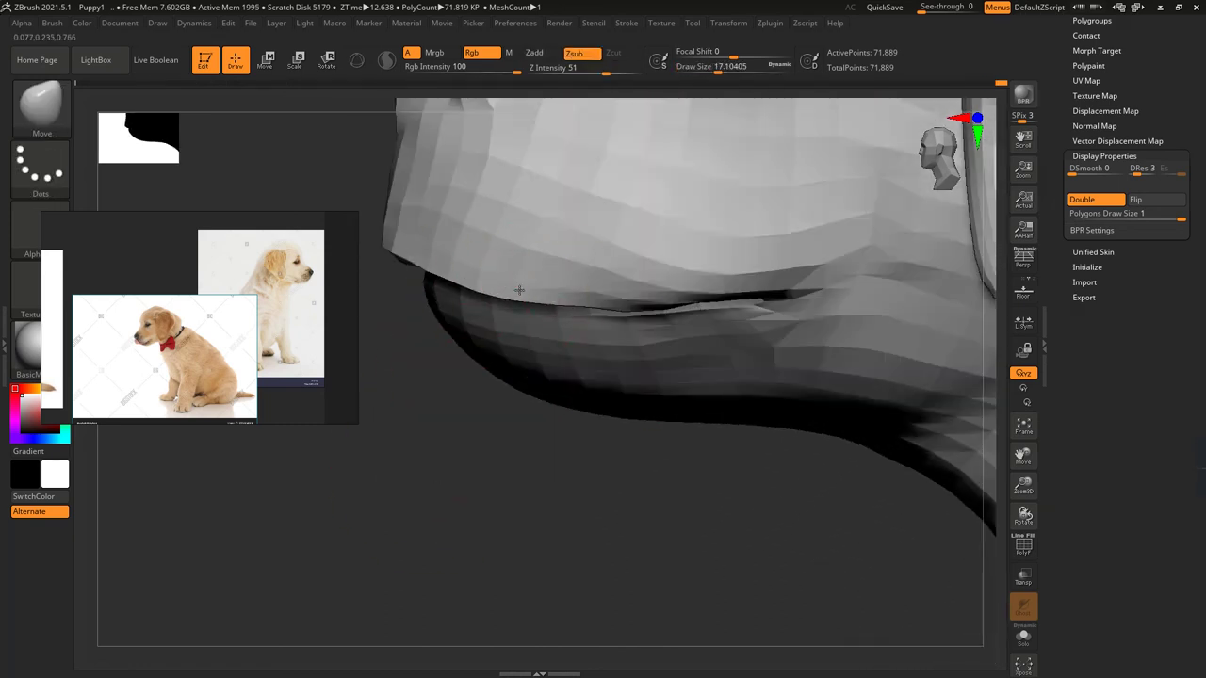
{"action": "right_click_drag", "start_coordinate": [571, 462], "coordinate": [731, 317]}
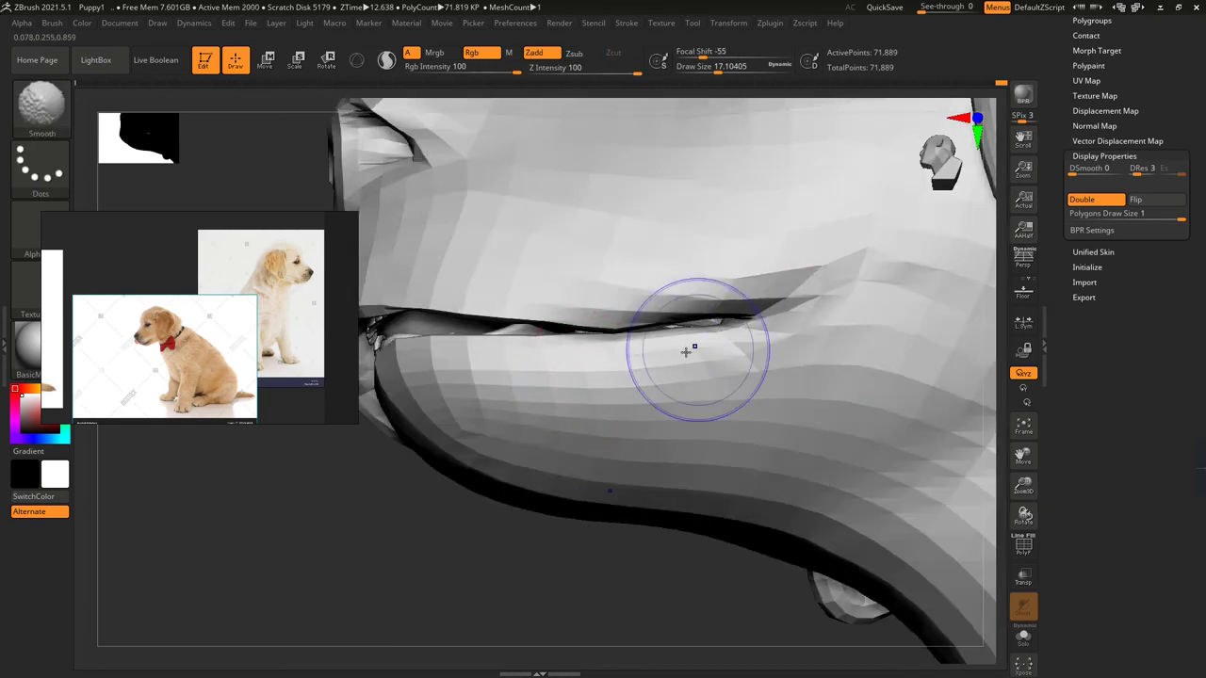
{"action": "mouse_move", "coordinate": [616, 318]}
{"action": "left_mouse_down", "text": "shift"}
{"action": "mouse_move", "coordinate": [757, 279]}
{"action": "mouse_move", "coordinate": [725, 304]}
{"action": "left_mouse_up", "text": "shift"}
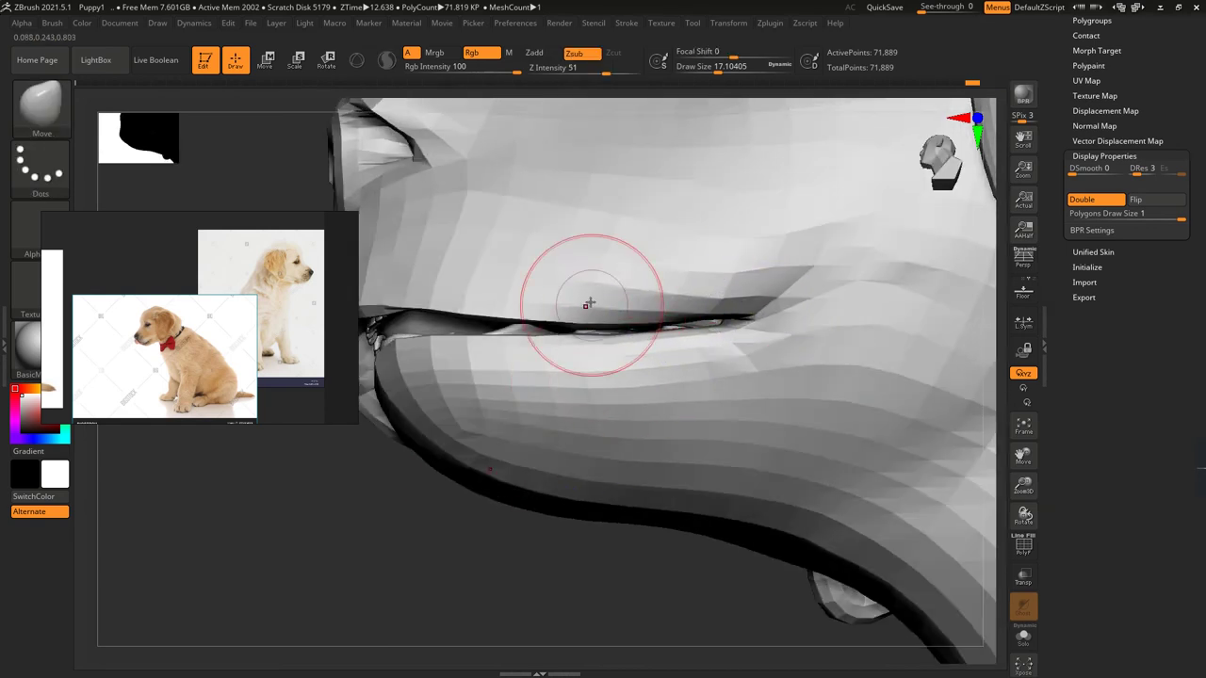
{"action": "mouse_move", "coordinate": [521, 295]}
{"action": "right_mouse_down", "text": "ctrl"}
{"action": "mouse_move", "coordinate": [431, 409]}
{"action": "mouse_move", "coordinate": [463, 313]}
{"action": "mouse_move", "coordinate": [748, 345]}
{"action": "mouse_move", "coordinate": [722, 226]}
{"action": "right_mouse_up", "text": "ctrl"}
- Enlarge the brush to about 24.3 and mask the lower jaw and tongue region
{"action": "left_click_drag", "start_coordinate": [701, 68], "coordinate": [708, 80]}
{"action": "right_click_drag", "start_coordinate": [611, 313], "coordinate": [527, 311]}
{"action": "key", "text": "ctrl"}
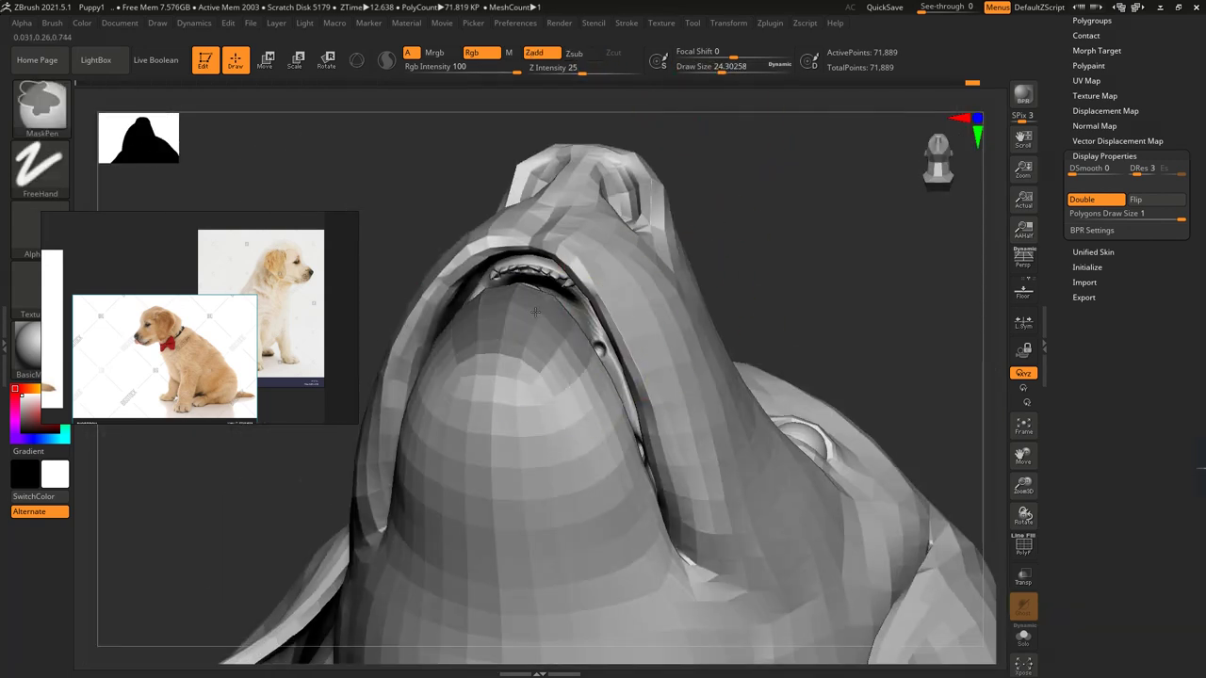
{"action": "mouse_move", "coordinate": [511, 303]}
{"action": "left_mouse_down", "text": "ctrl"}
{"action": "mouse_move", "coordinate": [544, 341]}
{"action": "mouse_move", "coordinate": [516, 378]}
{"action": "left_mouse_up", "text": "ctrl"}
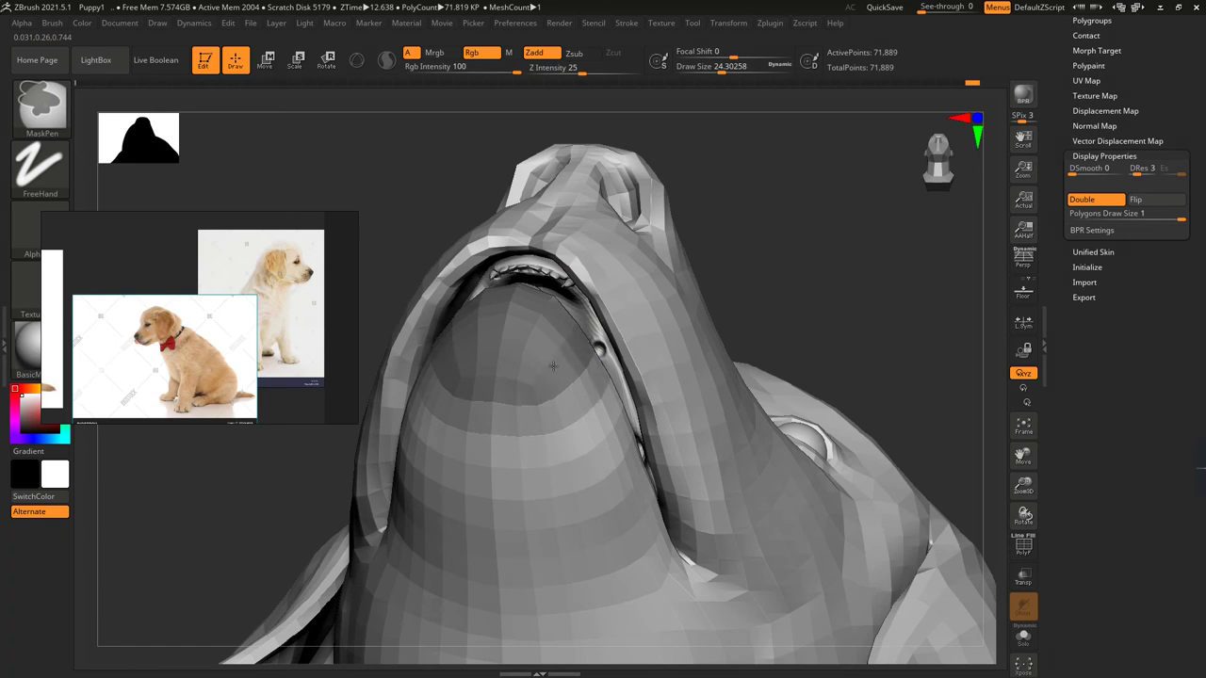
{"action": "mouse_move", "coordinate": [553, 366]}
{"action": "right_mouse_down"}
{"action": "mouse_move", "coordinate": [578, 350]}
{"action": "mouse_move", "coordinate": [625, 404]}
{"action": "mouse_move", "coordinate": [593, 394]}
{"action": "right_mouse_up"}
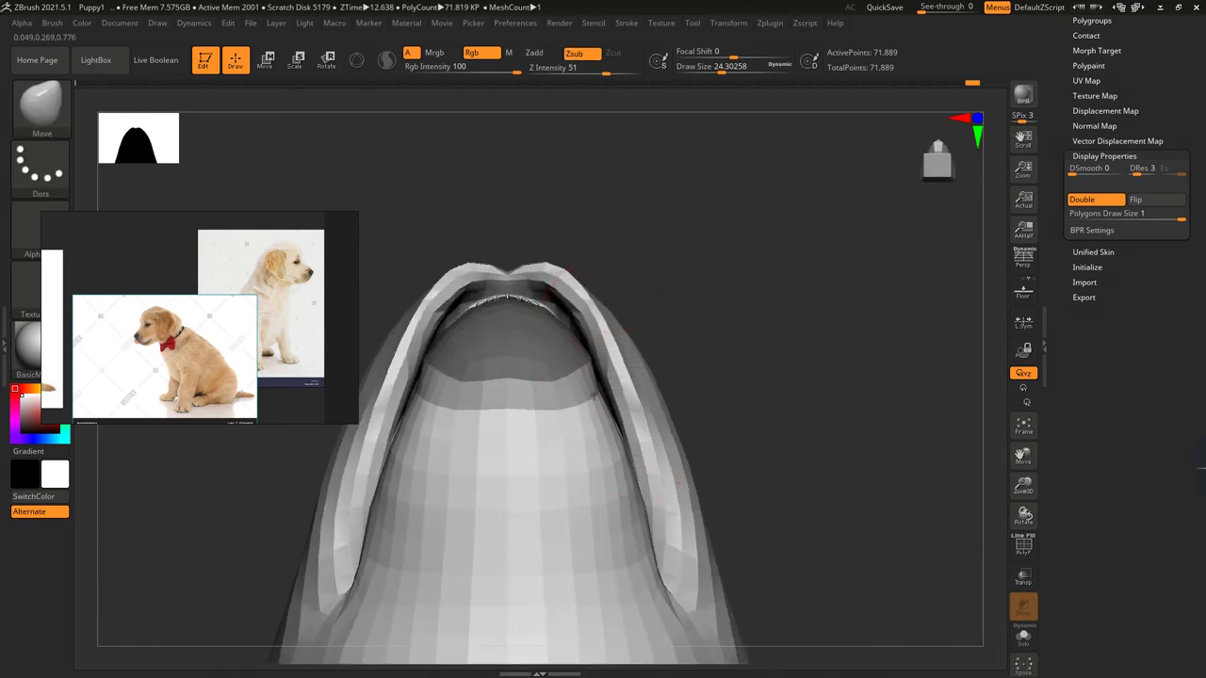
- Smooth the jaw from a front view, then check the whole seated puppy
{"action": "mouse_move", "coordinate": [556, 271]}
{"action": "right_mouse_down"}
{"action": "mouse_move", "coordinate": [606, 242]}
{"action": "mouse_move", "coordinate": [740, 323]}
{"action": "mouse_move", "coordinate": [471, 374]}
{"action": "mouse_move", "coordinate": [653, 356]}
{"action": "mouse_move", "coordinate": [659, 372]}
{"action": "mouse_move", "coordinate": [690, 356]}
{"action": "right_mouse_up"}
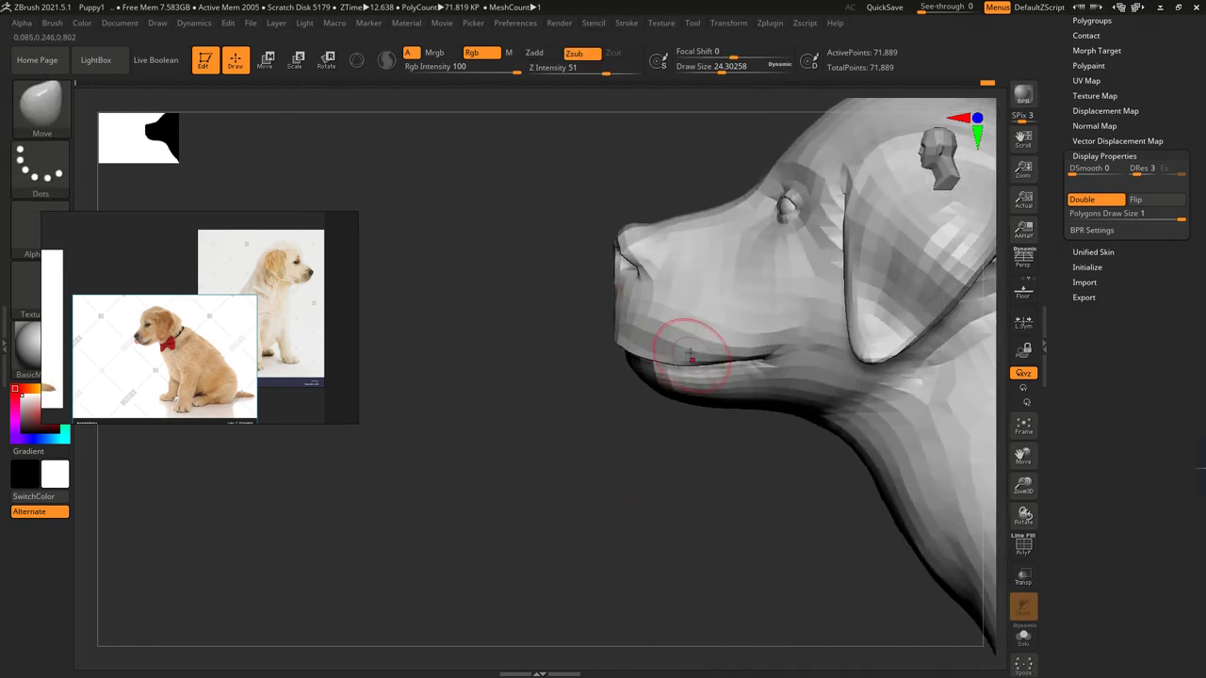
{"action": "mouse_move", "coordinate": [608, 410]}
{"action": "right_mouse_down", "text": "shift"}
{"action": "mouse_move", "coordinate": [658, 341]}
{"action": "mouse_move", "coordinate": [761, 349]}
{"action": "right_mouse_up", "text": "shift"}
{"action": "key", "text": "shift"}
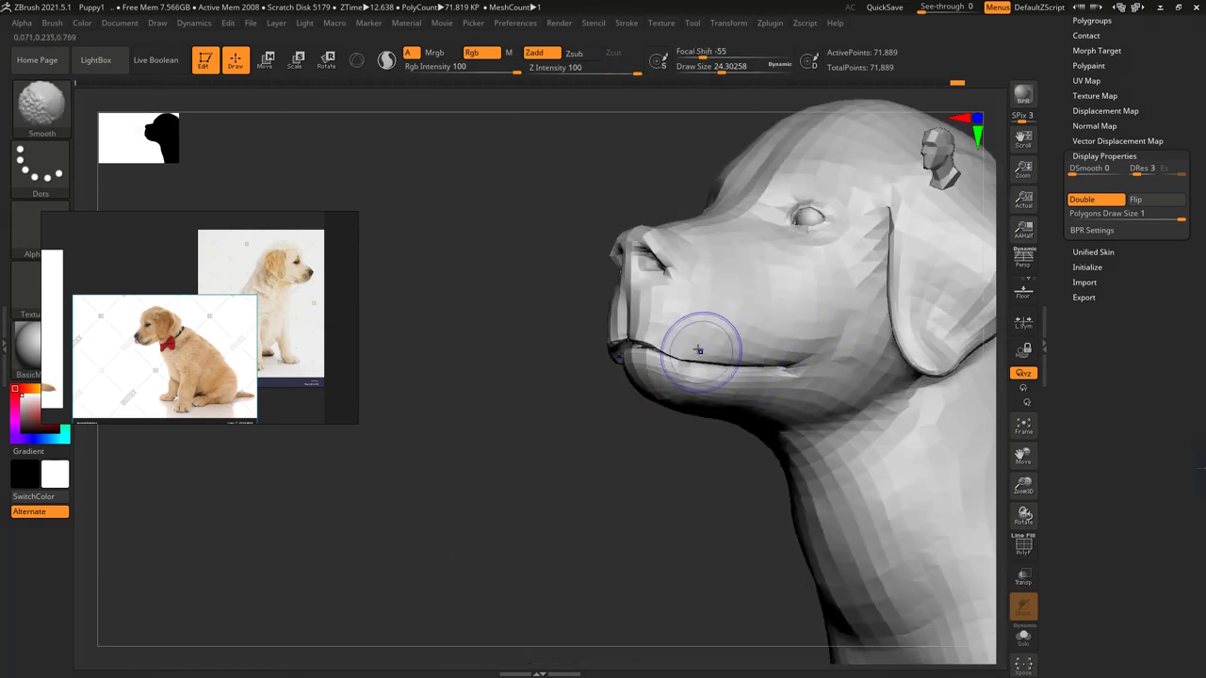
{"action": "right_click_drag", "start_coordinate": [616, 403], "coordinate": [610, 399], "text": "ctrl"}
{"action": "right_click_drag", "start_coordinate": [578, 322], "coordinate": [743, 330], "text": "ctrl"}
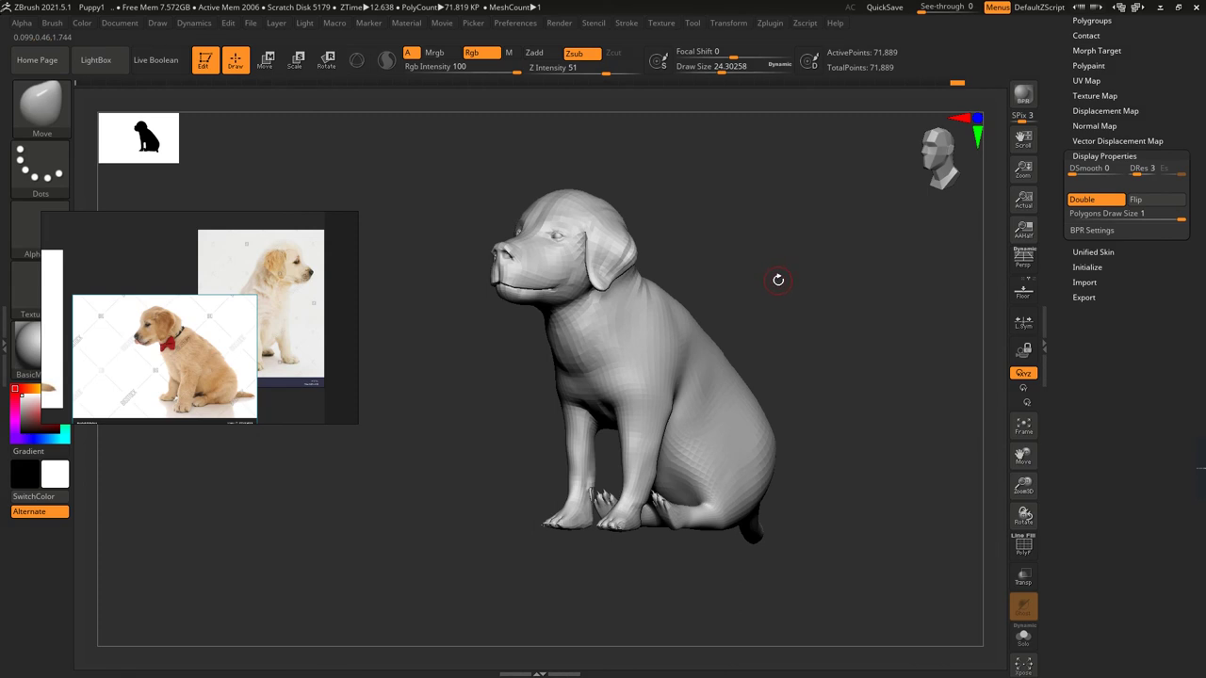
- Bulge out the puppy's hip with the Move brush
{"action": "right_click_drag", "start_coordinate": [777, 279], "coordinate": [679, 82]}
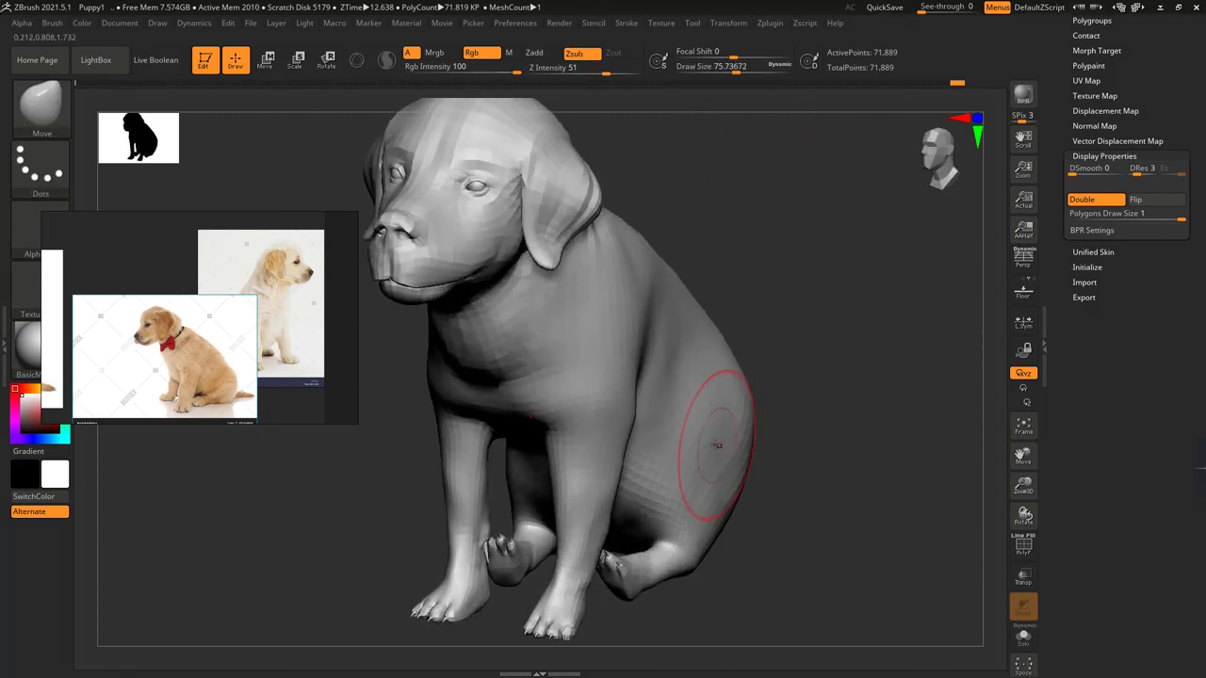
{"action": "left_click_drag", "start_coordinate": [683, 412], "coordinate": [720, 378]}
{"action": "right_click_drag", "start_coordinate": [728, 484], "coordinate": [764, 357]}
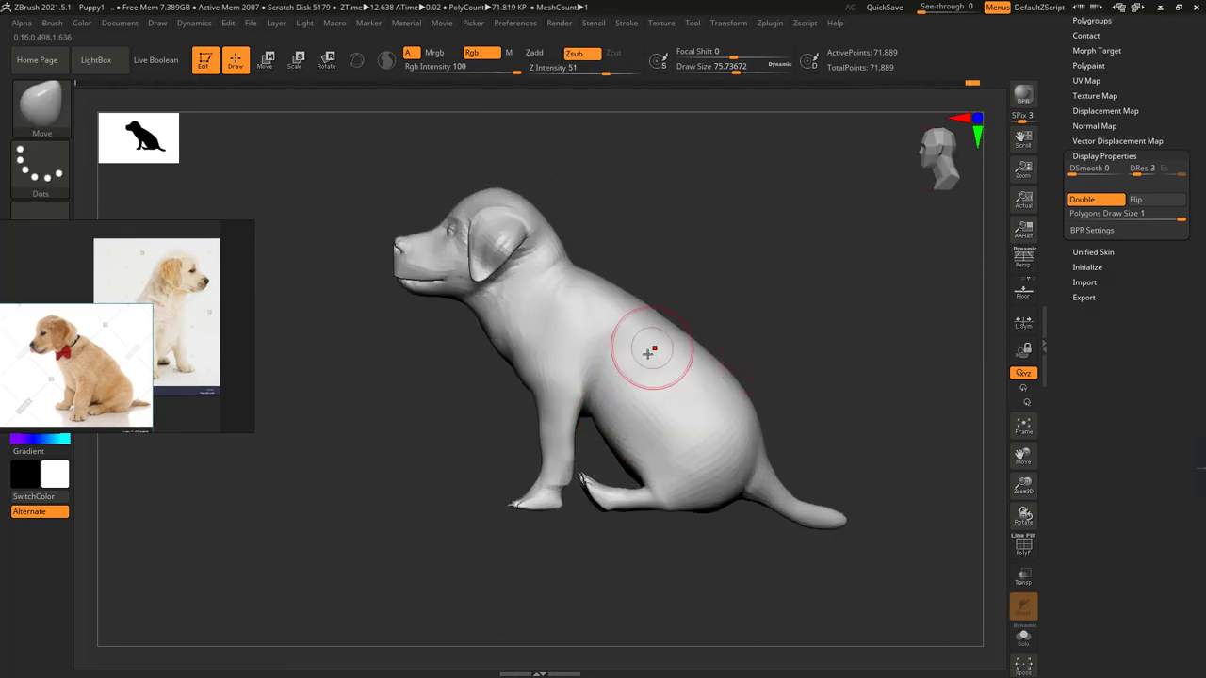
- Push in the front of the muzzle and compare it in side profile
{"action": "right_click_drag", "start_coordinate": [660, 357], "coordinate": [450, 311], "text": "ctrl"}
{"action": "left_click_drag", "start_coordinate": [451, 311], "coordinate": [485, 338]}
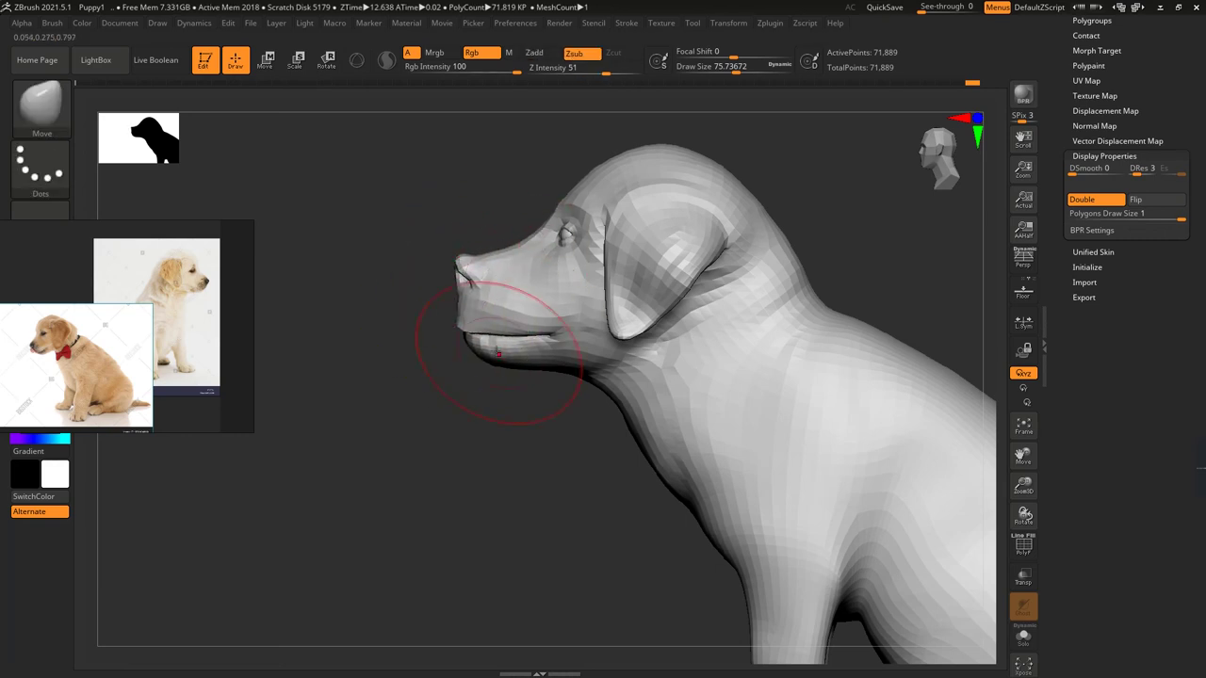
{"action": "mouse_move", "coordinate": [486, 374]}
{"action": "left_mouse_down"}
{"action": "mouse_move", "coordinate": [505, 377]}
{"action": "mouse_move", "coordinate": [513, 343]}
{"action": "left_mouse_up"}
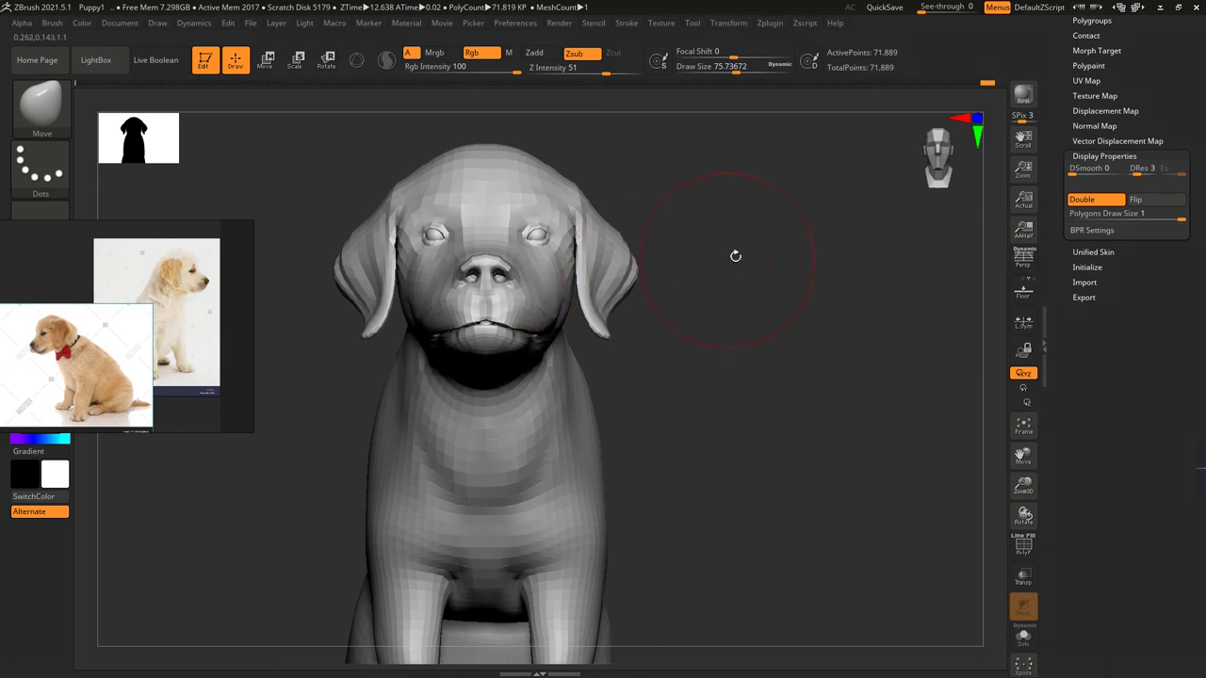
{"action": "left_click_drag", "start_coordinate": [736, 255], "coordinate": [436, 377]}
{"action": "right_click_drag", "start_coordinate": [436, 376], "coordinate": [579, 216], "text": "ctrl"}
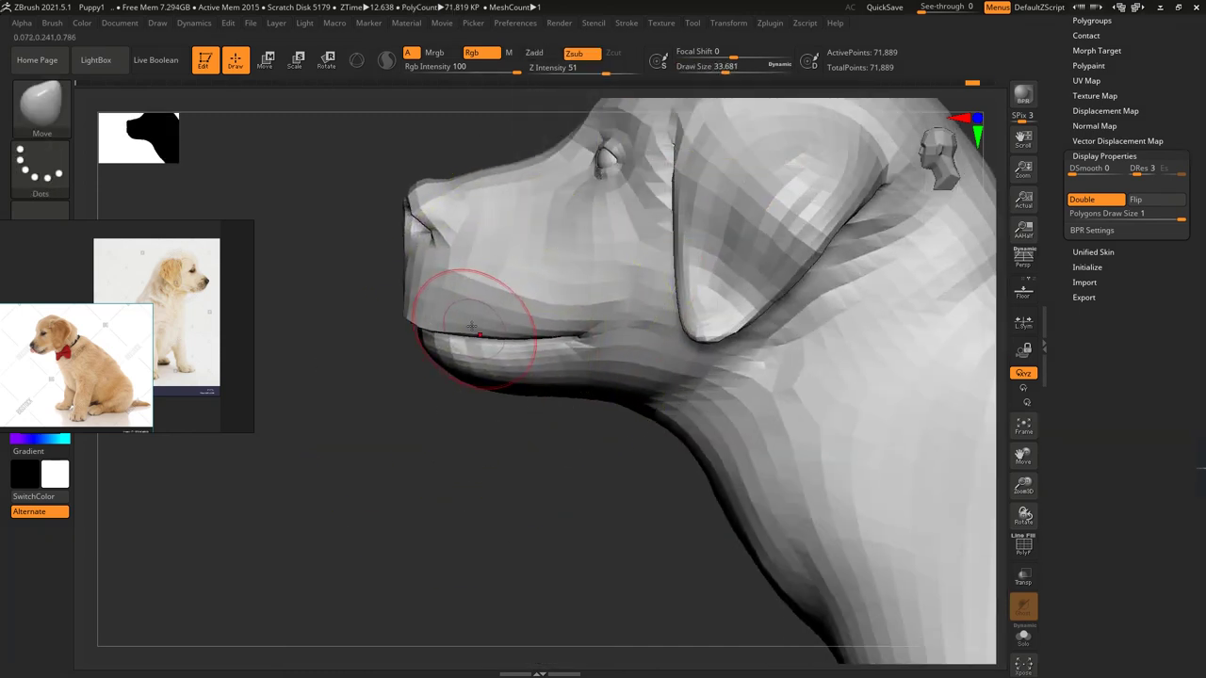
{"action": "right_click_drag", "start_coordinate": [418, 229], "coordinate": [433, 212], "text": "alt"}
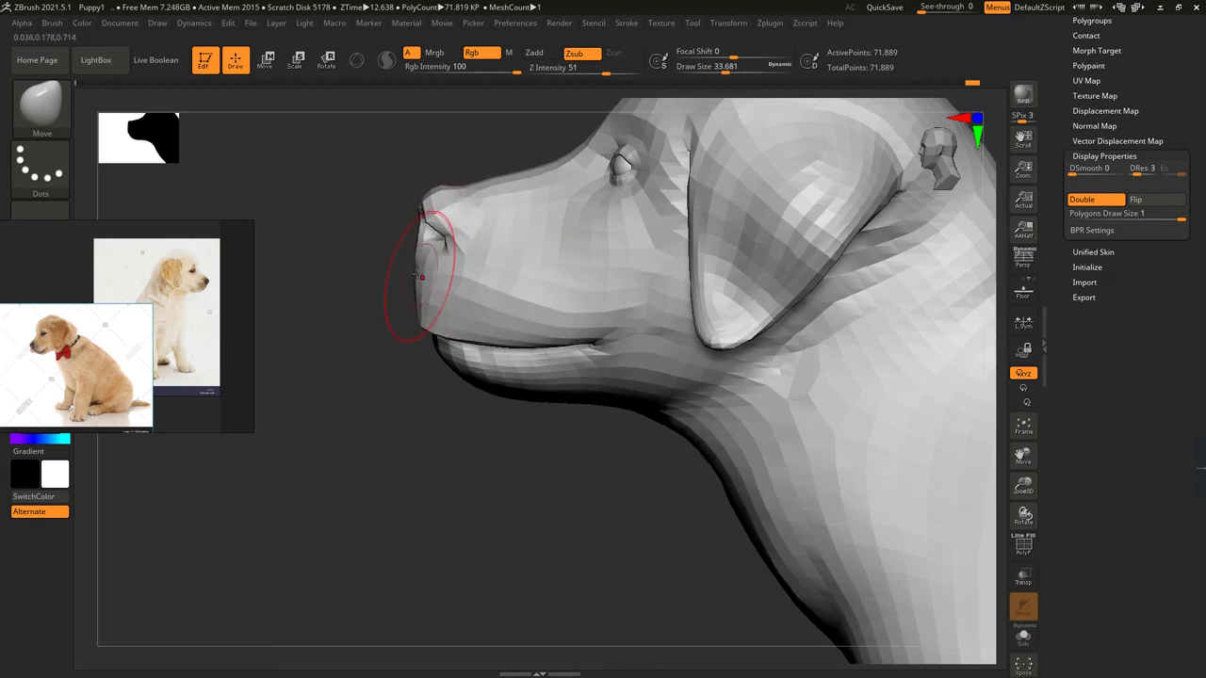
- Inspect the nose and muzzle from several angles and shrink the brush to about 31.9
{"action": "left_click_drag", "start_coordinate": [479, 164], "coordinate": [408, 227]}
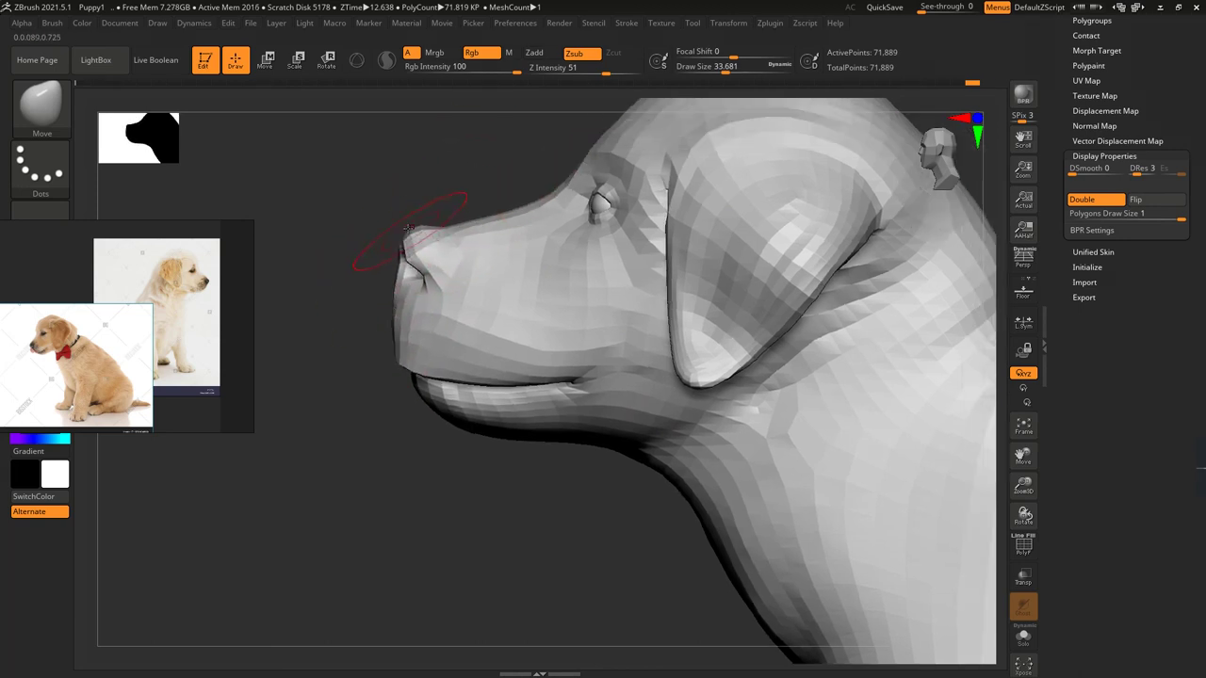
{"action": "left_click_drag", "start_coordinate": [530, 170], "coordinate": [534, 192]}
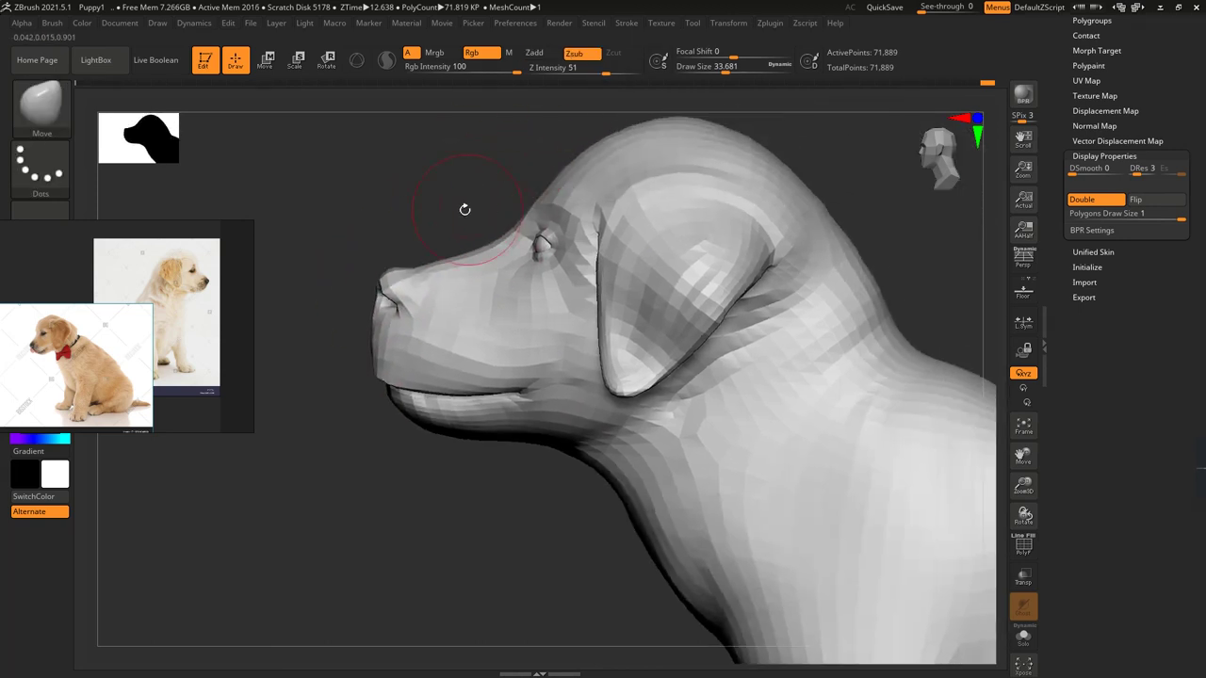
{"action": "right_click_drag", "start_coordinate": [465, 209], "coordinate": [498, 269]}
{"action": "right_click_drag", "start_coordinate": [517, 349], "coordinate": [434, 427]}
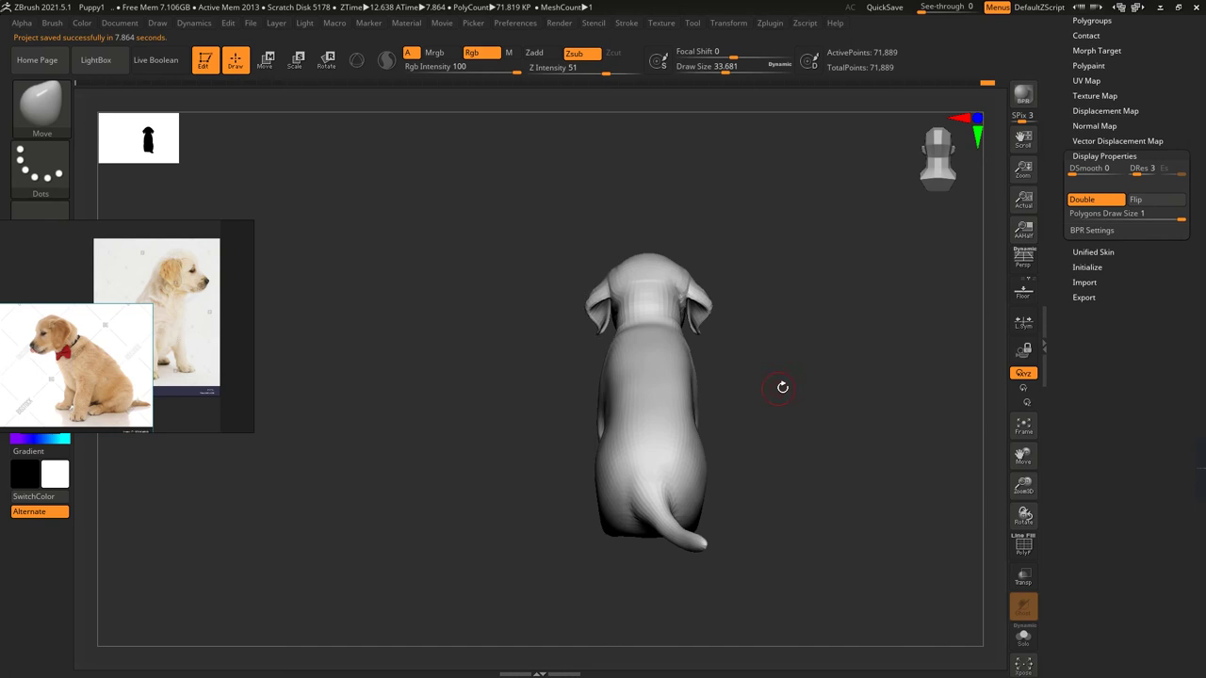
{"action": "right_click_drag", "start_coordinate": [780, 386], "coordinate": [786, 336], "text": "ctrl"}
{"action": "left_click_drag", "start_coordinate": [727, 70], "coordinate": [724, 69]}
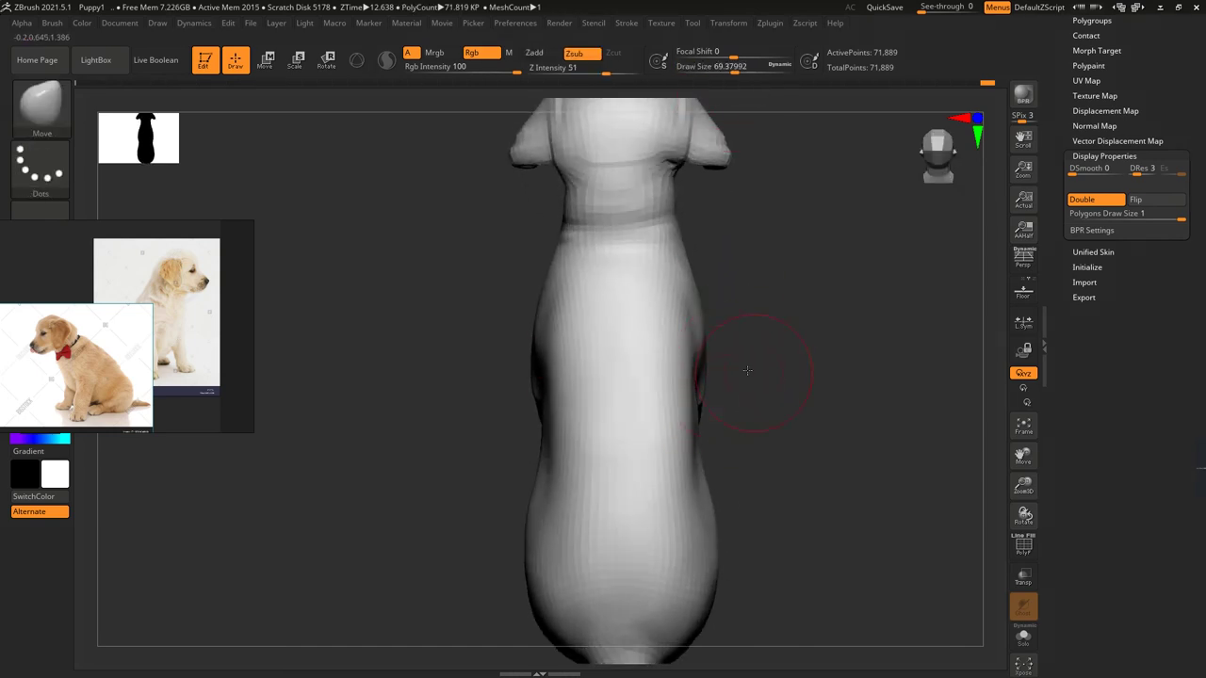
- Smooth near the leg, then build up volume on the side with the Standard brush
{"action": "left_click_drag", "start_coordinate": [746, 371], "coordinate": [706, 458]}
{"action": "key", "text": "shift"}
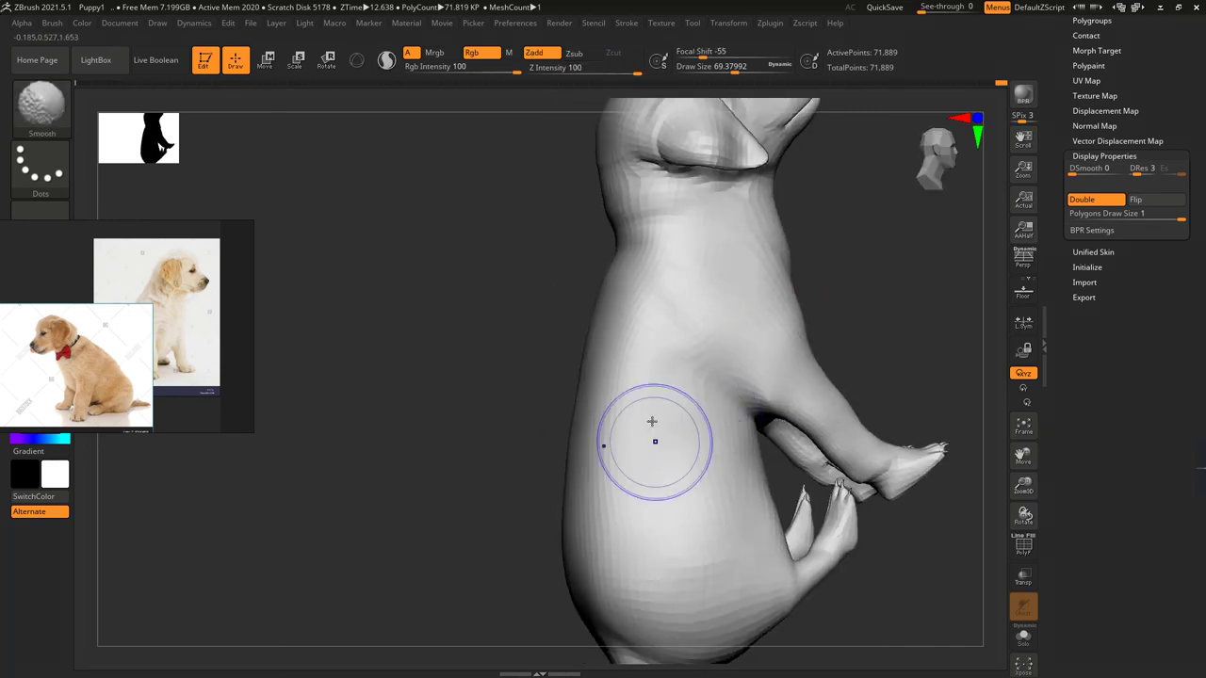
{"action": "left_click_drag", "start_coordinate": [518, 537], "coordinate": [510, 536]}
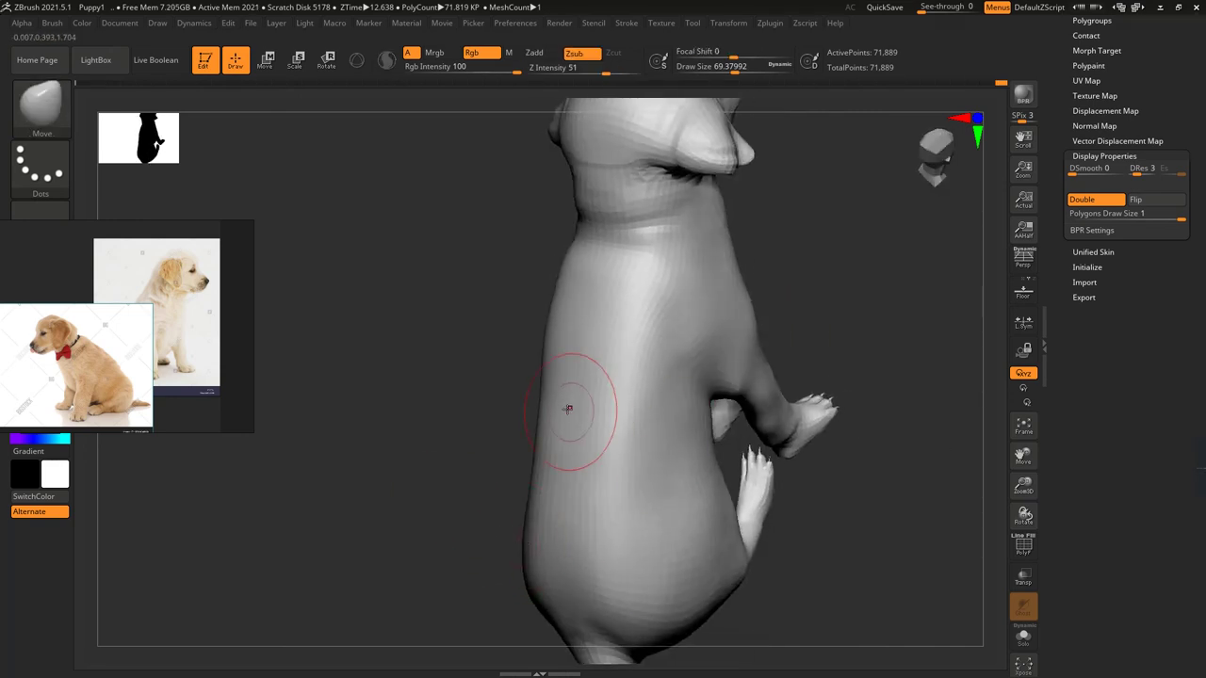
{"action": "key", "text": "b"}
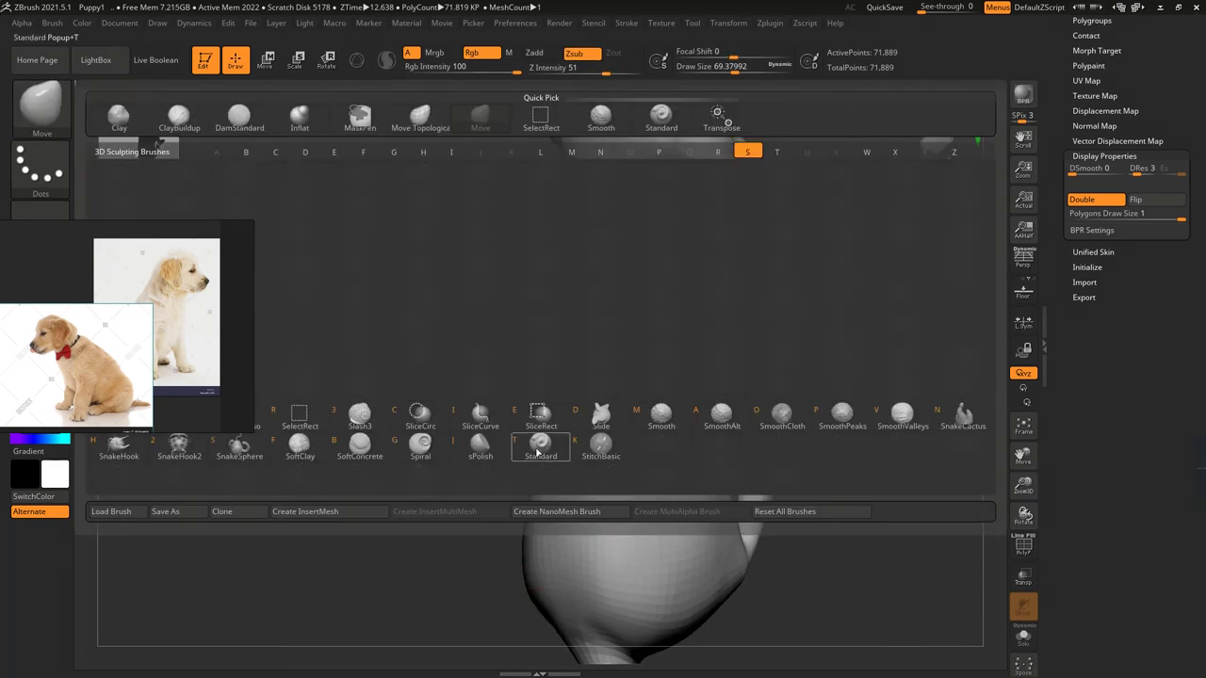
{"action": "key", "text": "s"}
{"action": "key", "text": "t"}
{"action": "left_click_drag", "start_coordinate": [578, 349], "coordinate": [655, 434]}
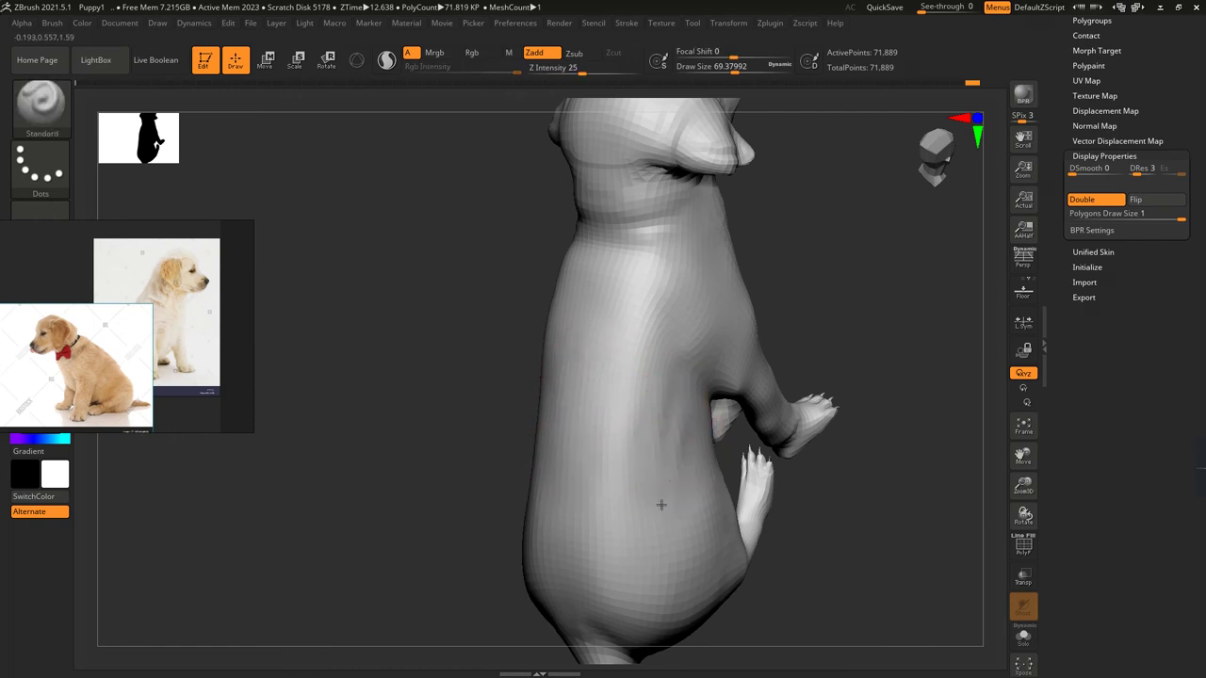
- Mask the puppy's rear body, haunch and tail with a rectangle
{"action": "right_click_drag", "start_coordinate": [653, 521], "coordinate": [678, 355]}
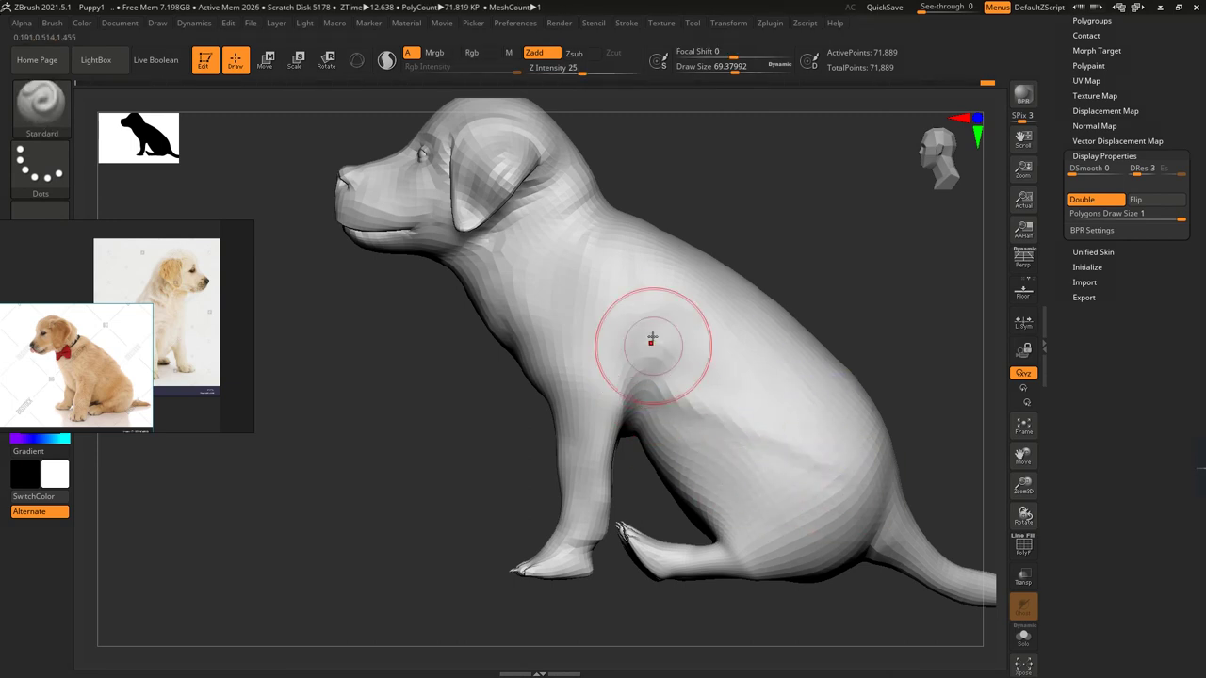
{"action": "right_click_drag", "start_coordinate": [764, 433], "coordinate": [629, 610]}
{"action": "mouse_move", "coordinate": [797, 333]}
{"action": "right_mouse_down", "text": "alt"}
{"action": "mouse_move", "coordinate": [775, 349]}
{"action": "mouse_move", "coordinate": [791, 342]}
{"action": "right_mouse_up", "text": "alt"}
{"action": "left_click_drag", "start_coordinate": [875, 216], "coordinate": [525, 514], "text": "ctrl"}
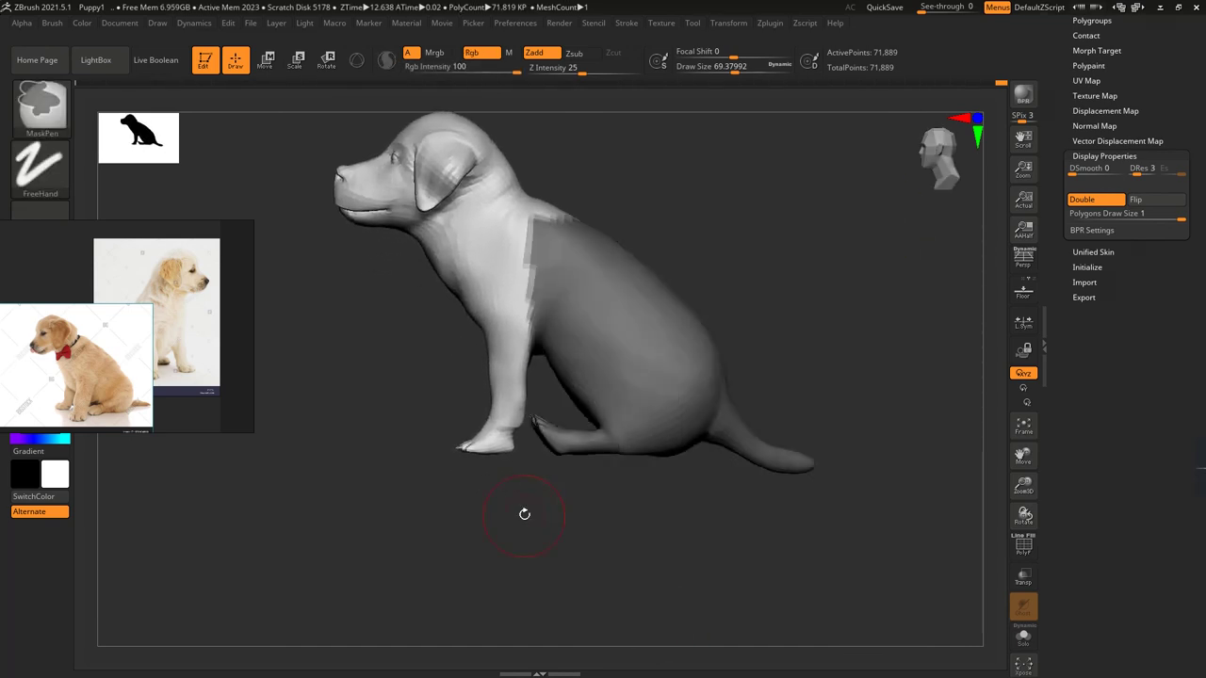
- Shift the unmasked body along a Transpose action line across the body
{"action": "mouse_move", "coordinate": [525, 514]}
{"action": "right_mouse_down", "text": "ctrl"}
{"action": "mouse_move", "coordinate": [538, 377]}
{"action": "mouse_move", "coordinate": [721, 107]}
{"action": "mouse_move", "coordinate": [525, 337]}
{"action": "mouse_move", "coordinate": [500, 323]}
{"action": "mouse_move", "coordinate": [761, 215]}
{"action": "mouse_move", "coordinate": [727, 121]}
{"action": "right_mouse_up", "text": "ctrl"}
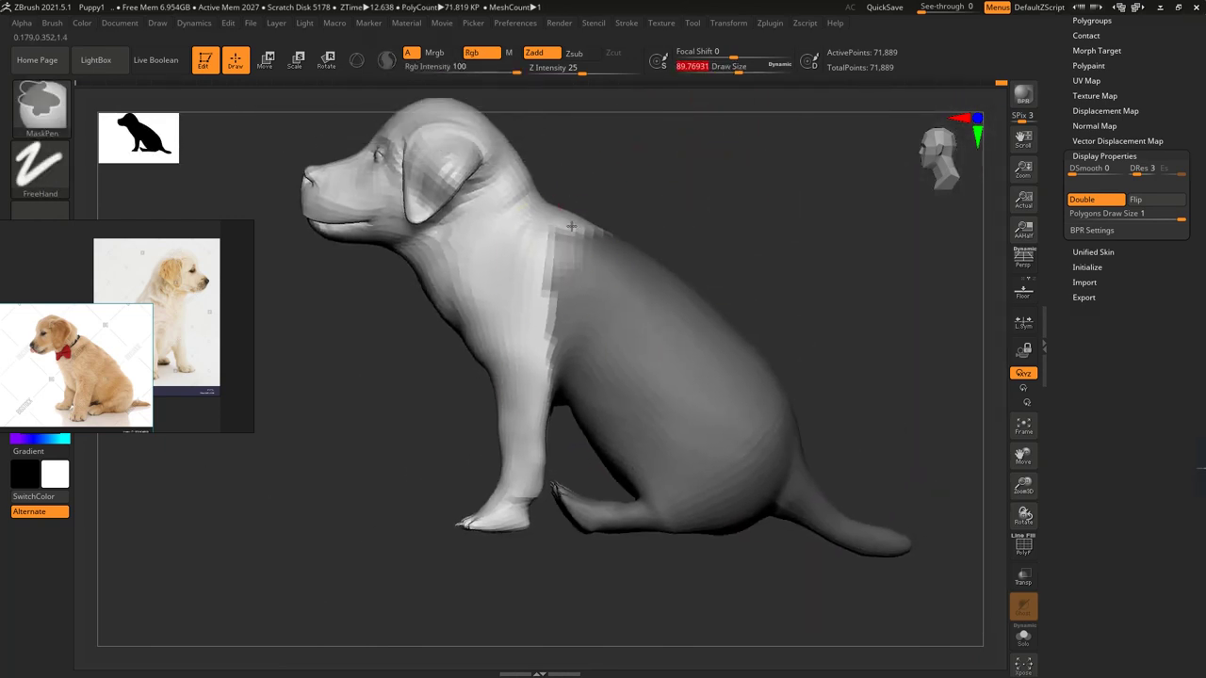
{"action": "right_click_drag", "start_coordinate": [571, 226], "coordinate": [637, 229]}
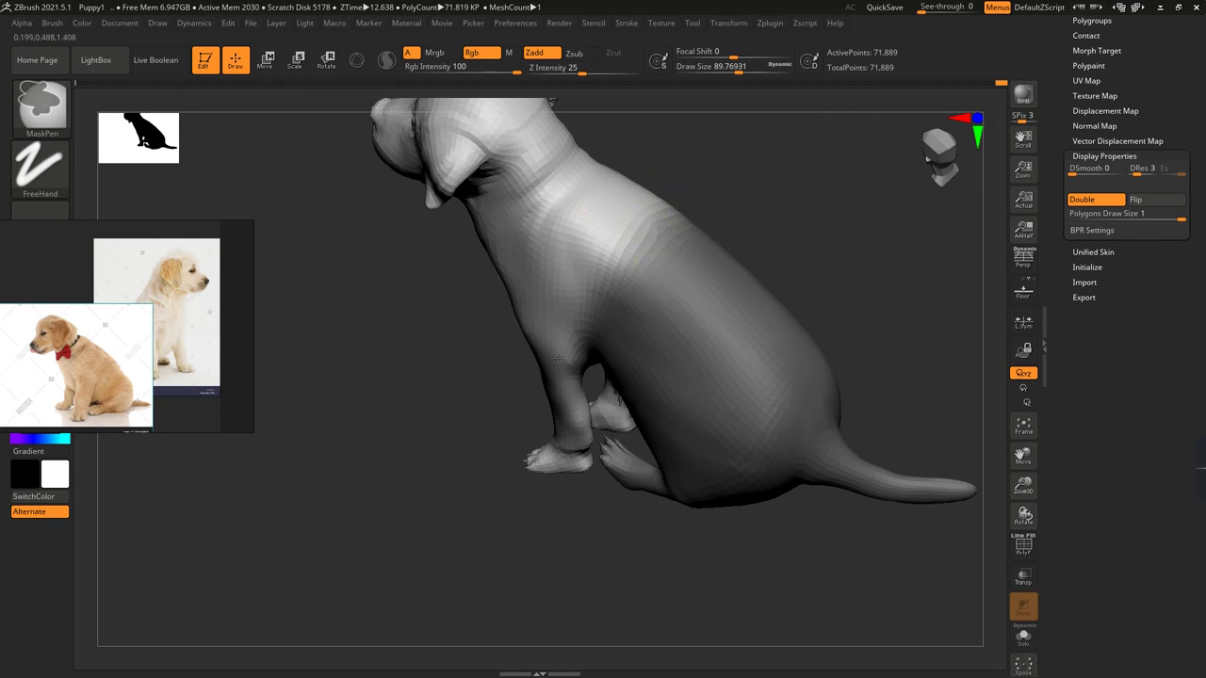
{"action": "right_click_drag", "start_coordinate": [558, 358], "coordinate": [578, 310], "text": "ctrl"}
{"action": "mouse_move", "coordinate": [625, 255]}
{"action": "right_mouse_down", "text": "ctrl"}
{"action": "mouse_move", "coordinate": [692, 233]}
{"action": "mouse_move", "coordinate": [512, 350]}
{"action": "mouse_move", "coordinate": [842, 188]}
{"action": "mouse_move", "coordinate": [356, 98]}
{"action": "right_mouse_up", "text": "ctrl"}
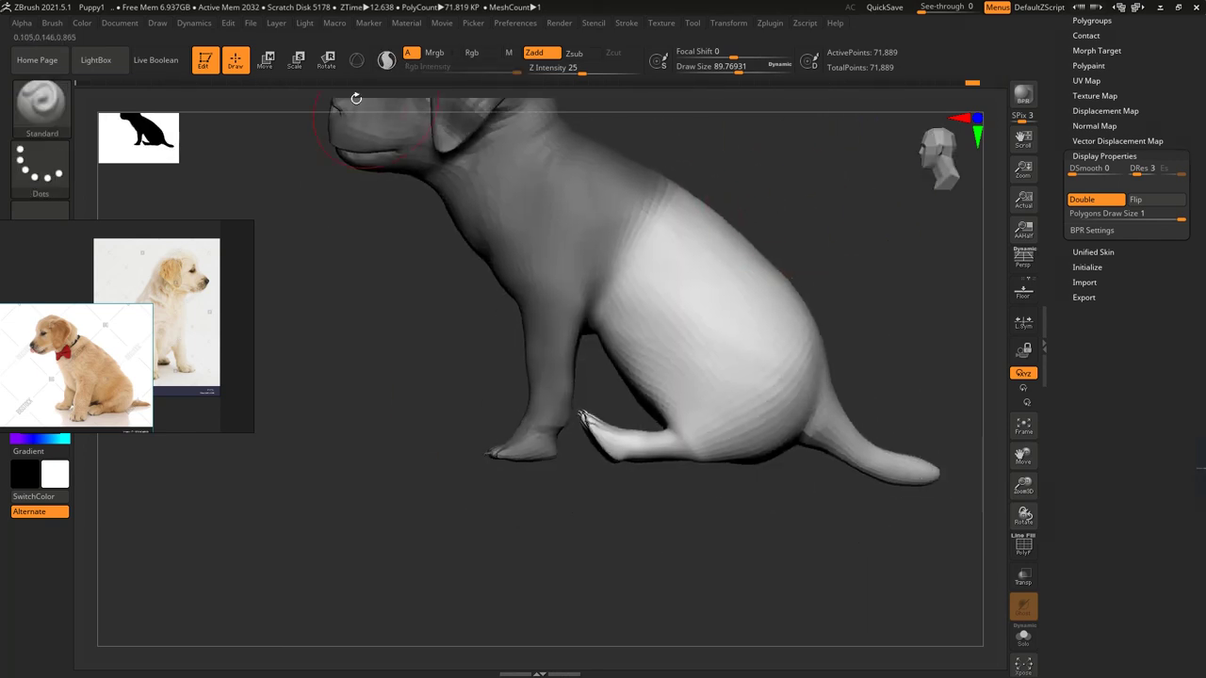
{"action": "key", "text": "w"}
{"action": "left_click_drag", "start_coordinate": [569, 364], "coordinate": [826, 363]}
{"action": "left_click_drag", "start_coordinate": [694, 364], "coordinate": [697, 364]}
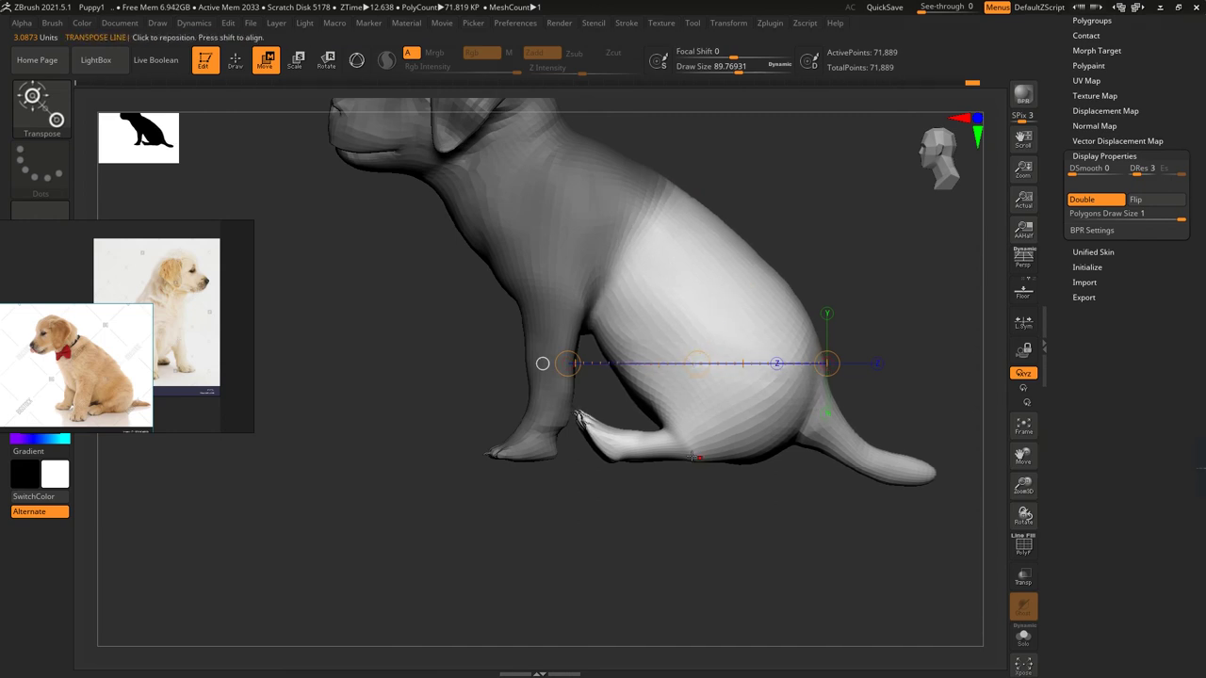
- Mask the front paw area and slide the rear body and tail slightly forward
{"action": "left_click_drag", "start_coordinate": [545, 515], "coordinate": [675, 446], "text": "ctrl"}
{"action": "key", "text": "q"}
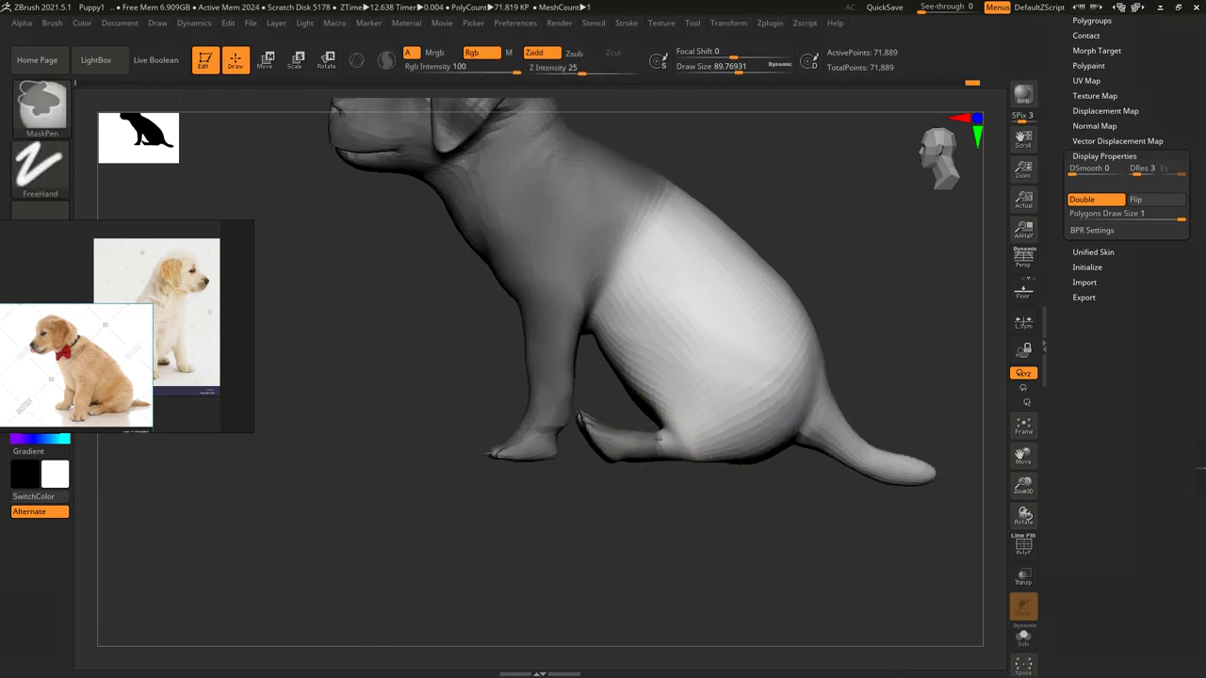
{"action": "key", "text": "w"}
{"action": "left_click_drag", "start_coordinate": [821, 353], "coordinate": [540, 353]}
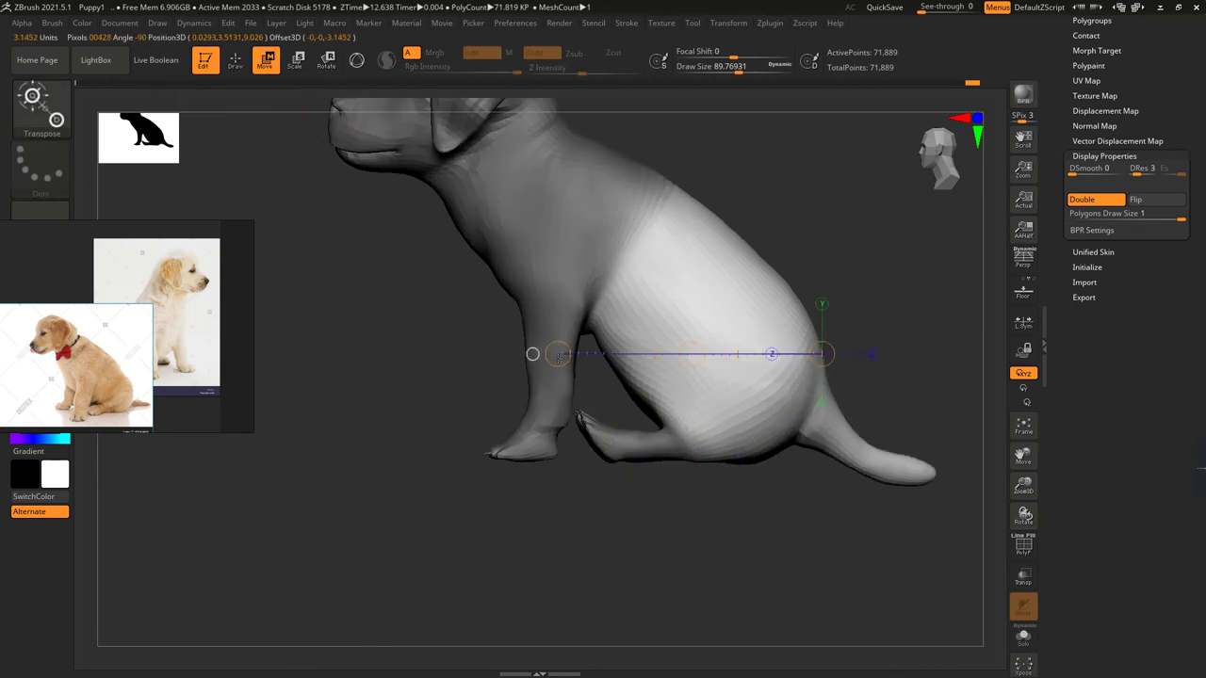
{"action": "left_click_drag", "start_coordinate": [687, 355], "coordinate": [680, 354]}
{"action": "right_click_drag", "start_coordinate": [680, 354], "coordinate": [544, 430], "text": "shift"}
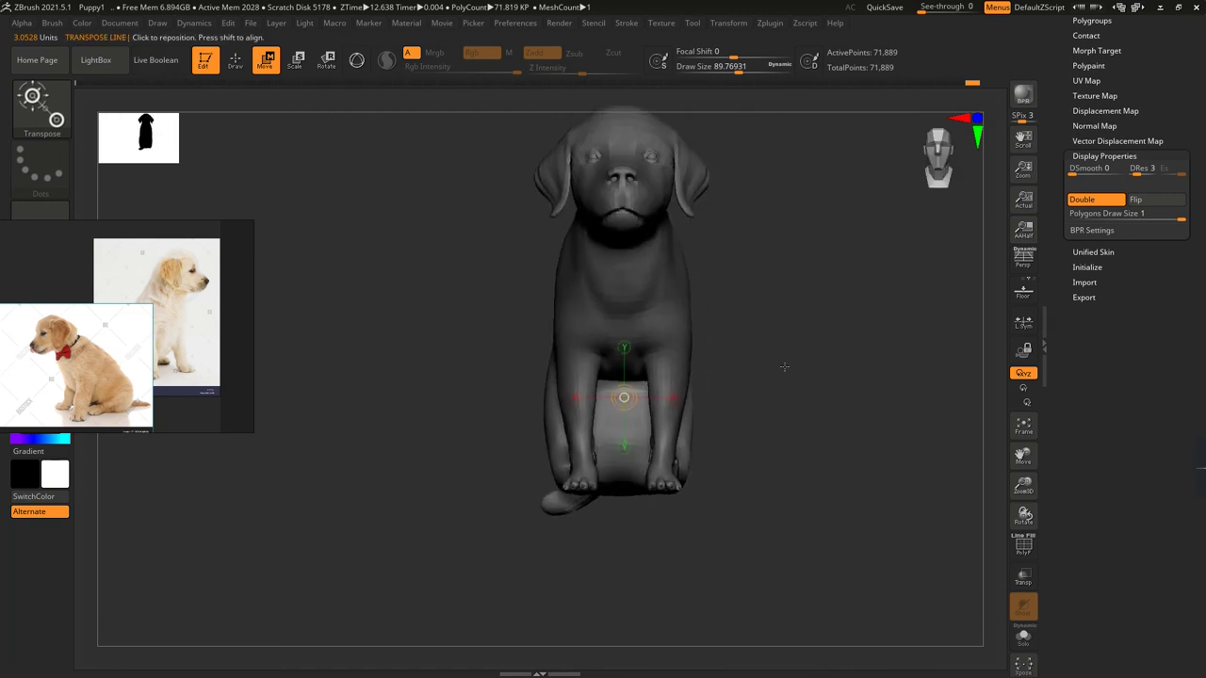
{"action": "right_click_drag", "start_coordinate": [784, 366], "coordinate": [804, 374]}
- Move the reference photo window down-left with the bow-tie puppy photo in front
{"action": "left_click_drag", "start_coordinate": [235, 283], "coordinate": [537, 229]}
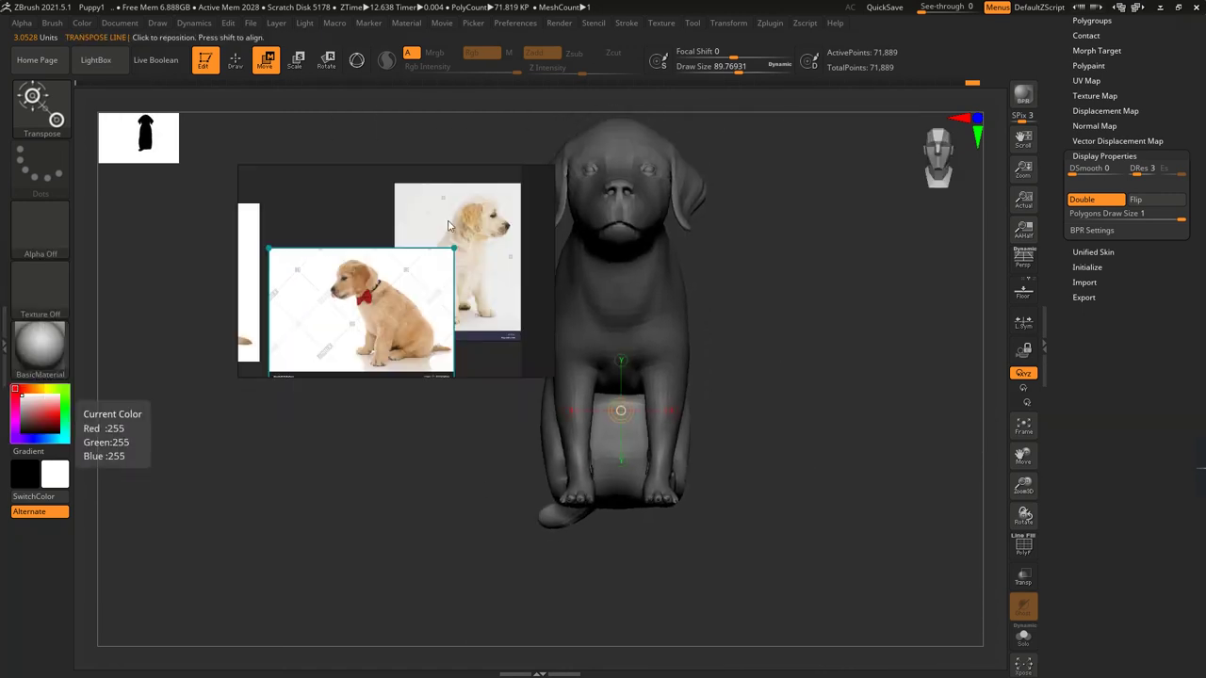
{"action": "scroll", "coordinate": [396, 273], "scroll_direction": "down", "scroll_amount": 3}
{"action": "left_click_drag", "start_coordinate": [381, 295], "coordinate": [361, 229]}
{"action": "scroll", "coordinate": [393, 261], "scroll_direction": "up", "scroll_amount": 4}
{"action": "scroll", "coordinate": [392, 283], "scroll_direction": "up", "scroll_amount": 2}
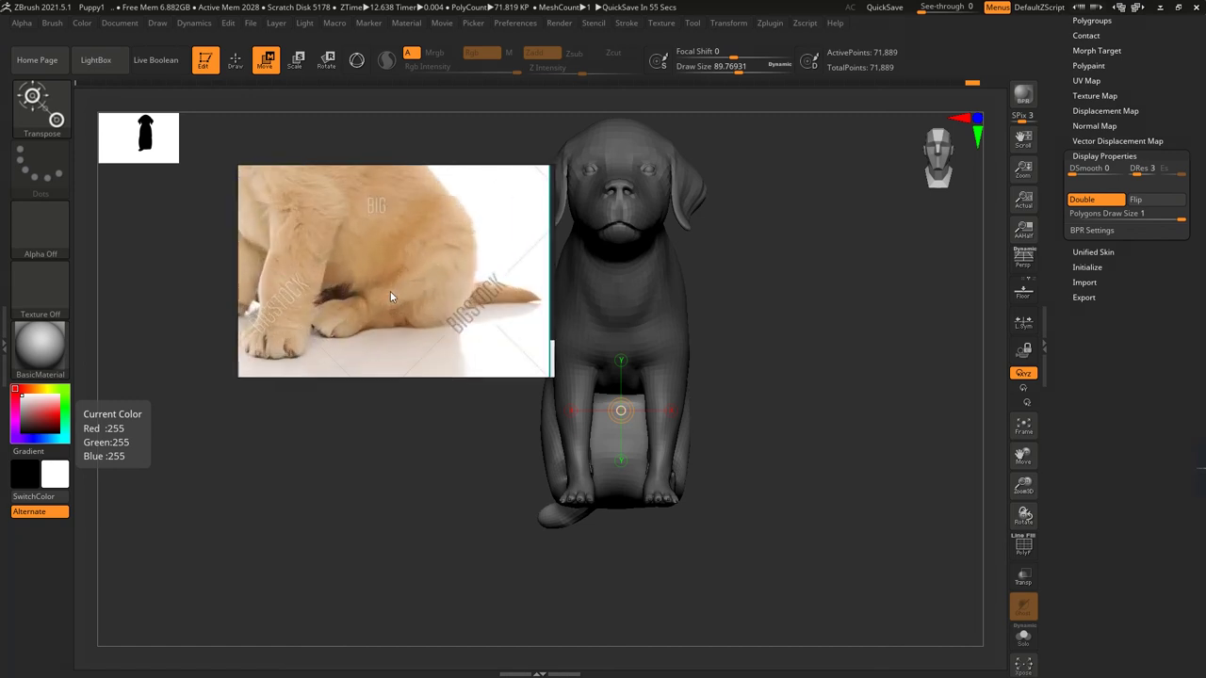
{"action": "scroll", "coordinate": [390, 291], "scroll_direction": "down", "scroll_amount": 3}
{"action": "left_click_drag", "start_coordinate": [377, 283], "coordinate": [275, 470]}
{"action": "right_click_drag", "start_coordinate": [754, 283], "coordinate": [808, 243], "text": "shift"}
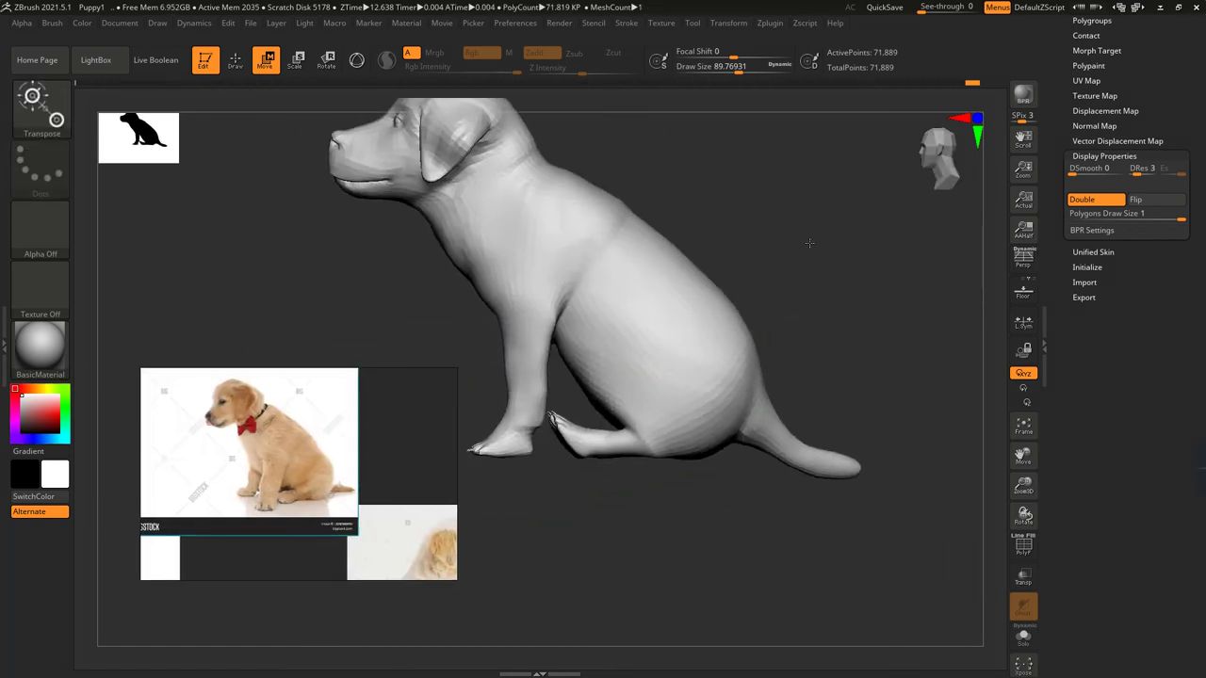
- Reshape the hind leg and body with the Move brush, checking side and front
{"action": "left_click", "coordinate": [235, 61]}
{"action": "mouse_move", "coordinate": [735, 236]}
{"action": "right_mouse_down", "text": "shift"}
{"action": "mouse_move", "coordinate": [775, 207]}
{"action": "mouse_move", "coordinate": [627, 270]}
{"action": "mouse_move", "coordinate": [856, 272]}
{"action": "mouse_move", "coordinate": [828, 302]}
{"action": "right_mouse_up", "text": "shift"}
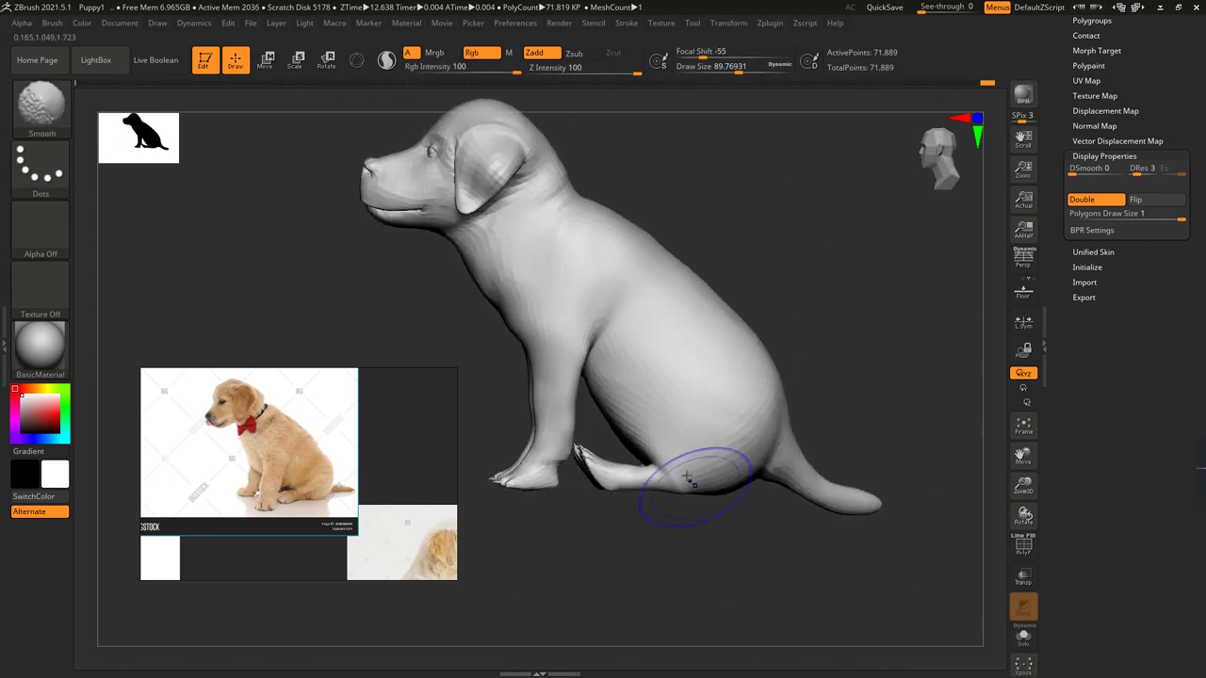
{"action": "mouse_move", "coordinate": [697, 512]}
{"action": "right_mouse_down", "text": "shift"}
{"action": "mouse_move", "coordinate": [756, 398]}
{"action": "mouse_move", "coordinate": [772, 320]}
{"action": "mouse_move", "coordinate": [748, 358]}
{"action": "mouse_move", "coordinate": [834, 238]}
{"action": "mouse_move", "coordinate": [625, 386]}
{"action": "mouse_move", "coordinate": [625, 424]}
{"action": "mouse_move", "coordinate": [678, 275]}
{"action": "mouse_move", "coordinate": [664, 311]}
{"action": "mouse_move", "coordinate": [508, 339]}
{"action": "mouse_move", "coordinate": [697, 291]}
{"action": "right_mouse_up", "text": "shift"}
{"action": "key", "text": "b"}
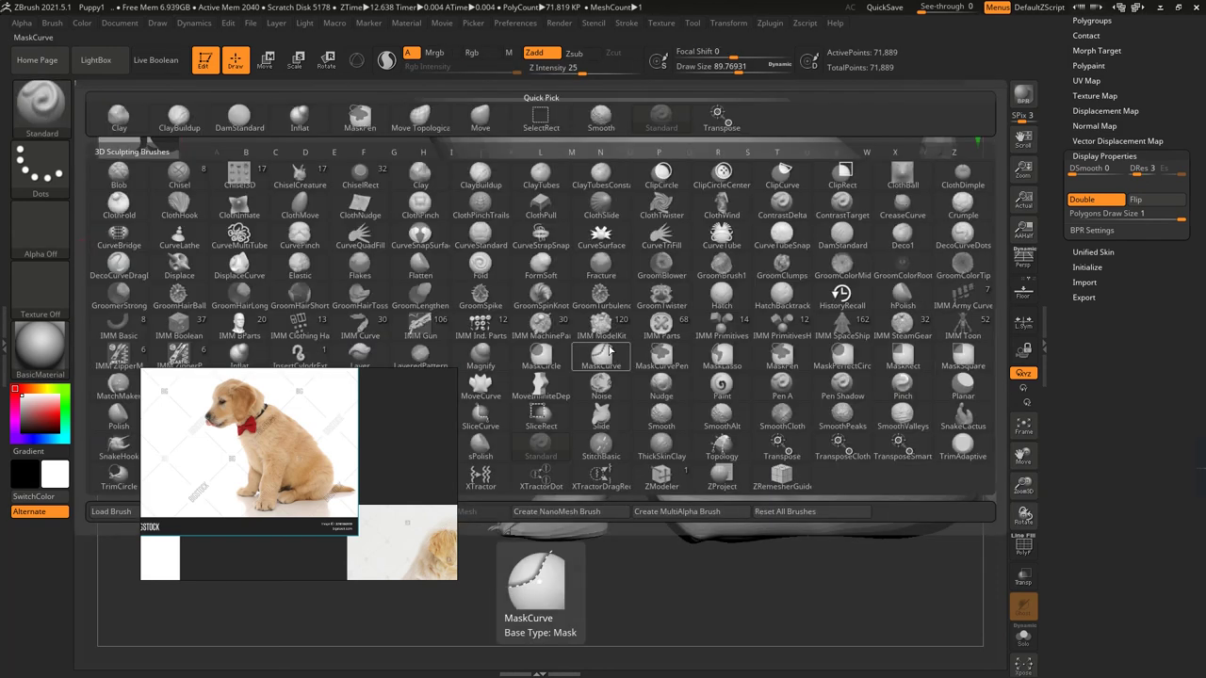
{"action": "key", "text": "m"}
{"action": "key", "text": "v"}
{"action": "right_click_drag", "start_coordinate": [349, 336], "coordinate": [883, 229], "text": "ctrl"}
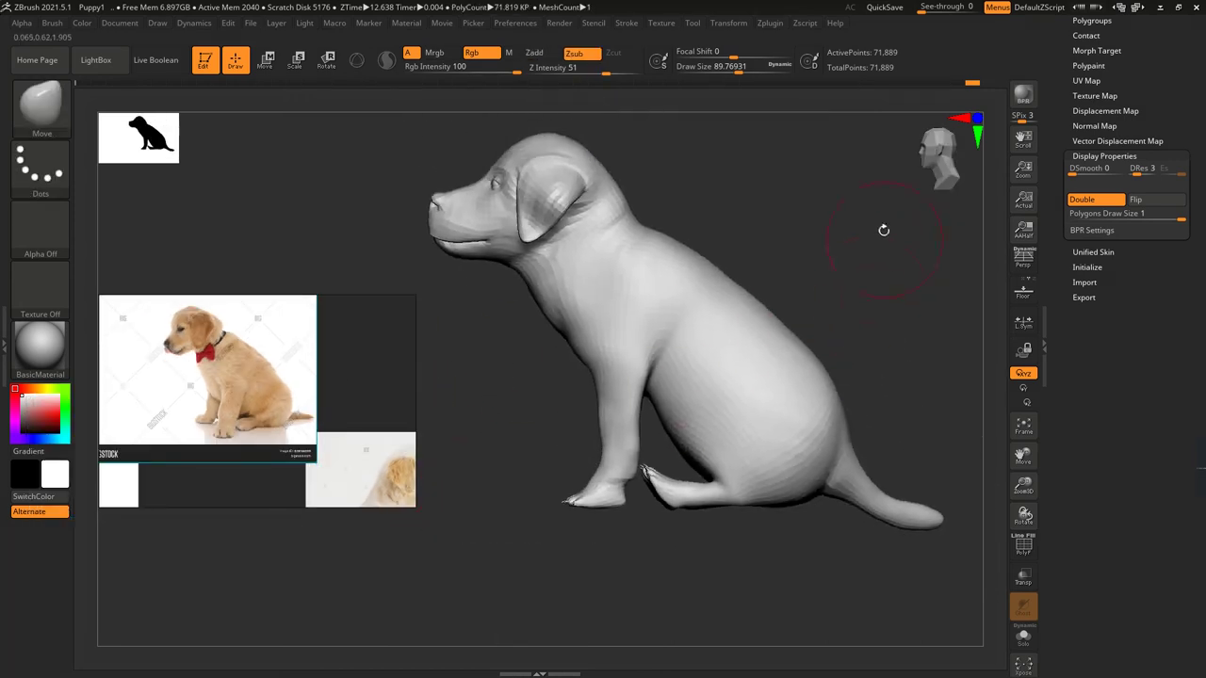
{"action": "right_click_drag", "start_coordinate": [628, 473], "coordinate": [605, 379]}
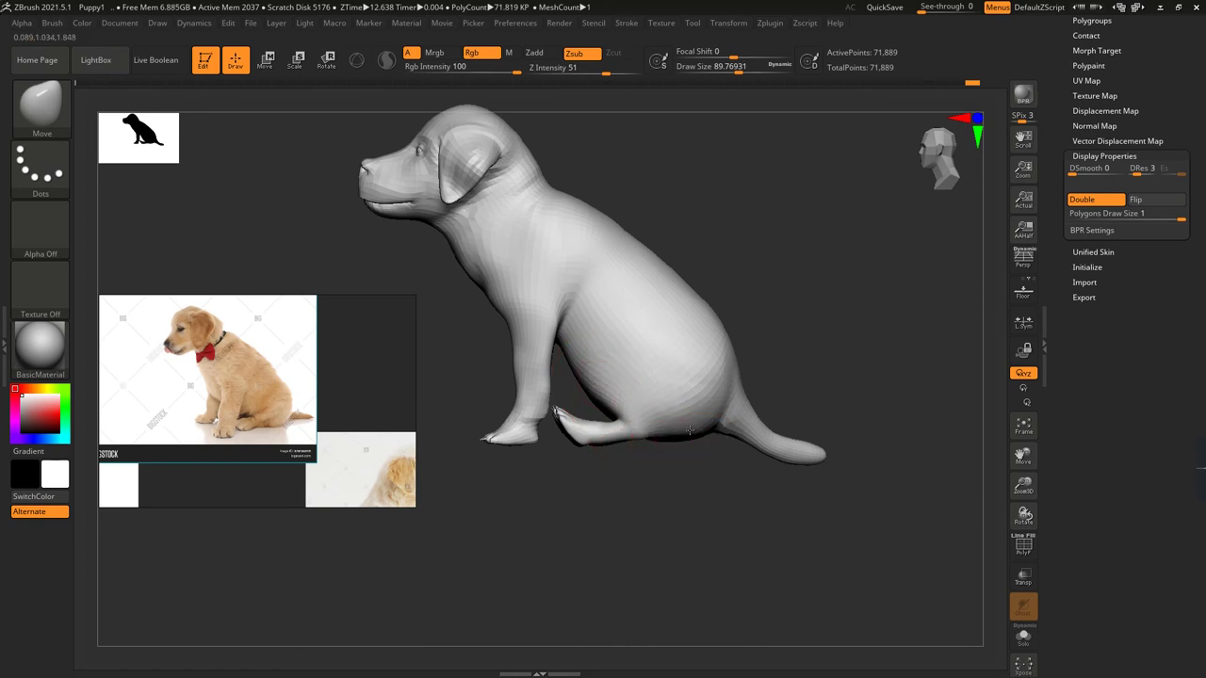
- Switch to the Clay brush and smooth the faceted lower belly and hip
{"action": "key", "text": "b"}
{"action": "key", "text": "c"}
{"action": "key", "text": "l"}
{"action": "right_click_drag", "start_coordinate": [597, 425], "coordinate": [816, 183], "text": "ctrl"}
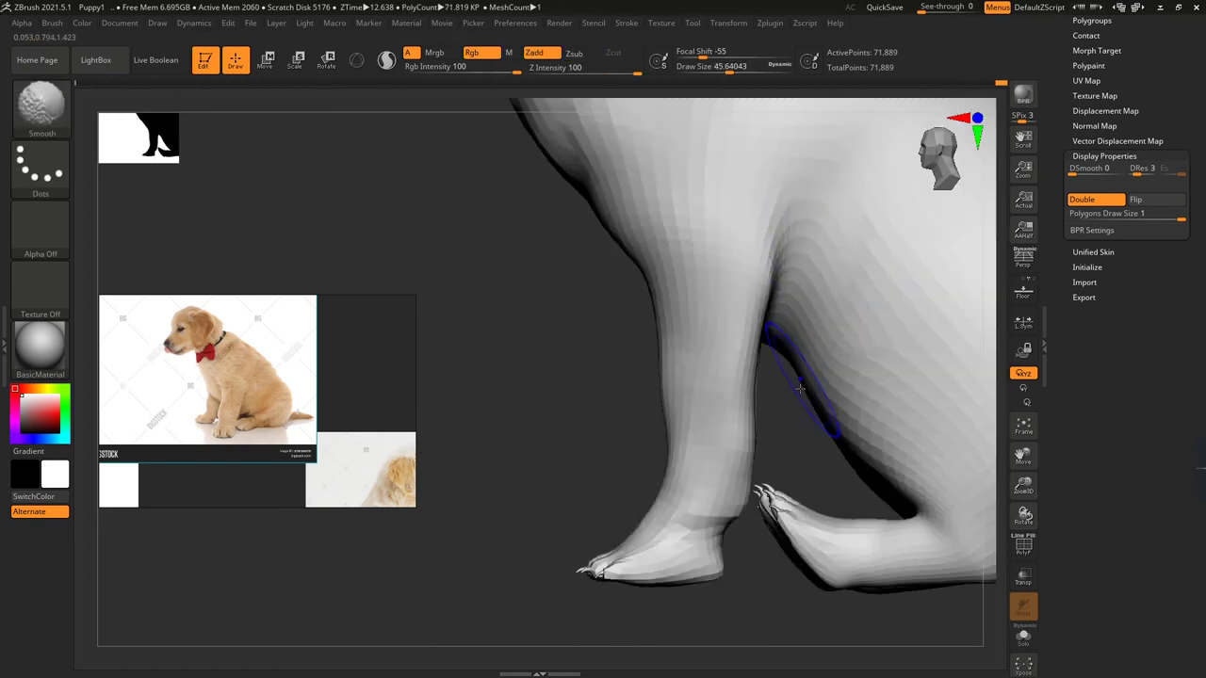
{"action": "right_click_drag", "start_coordinate": [810, 435], "coordinate": [689, 330]}
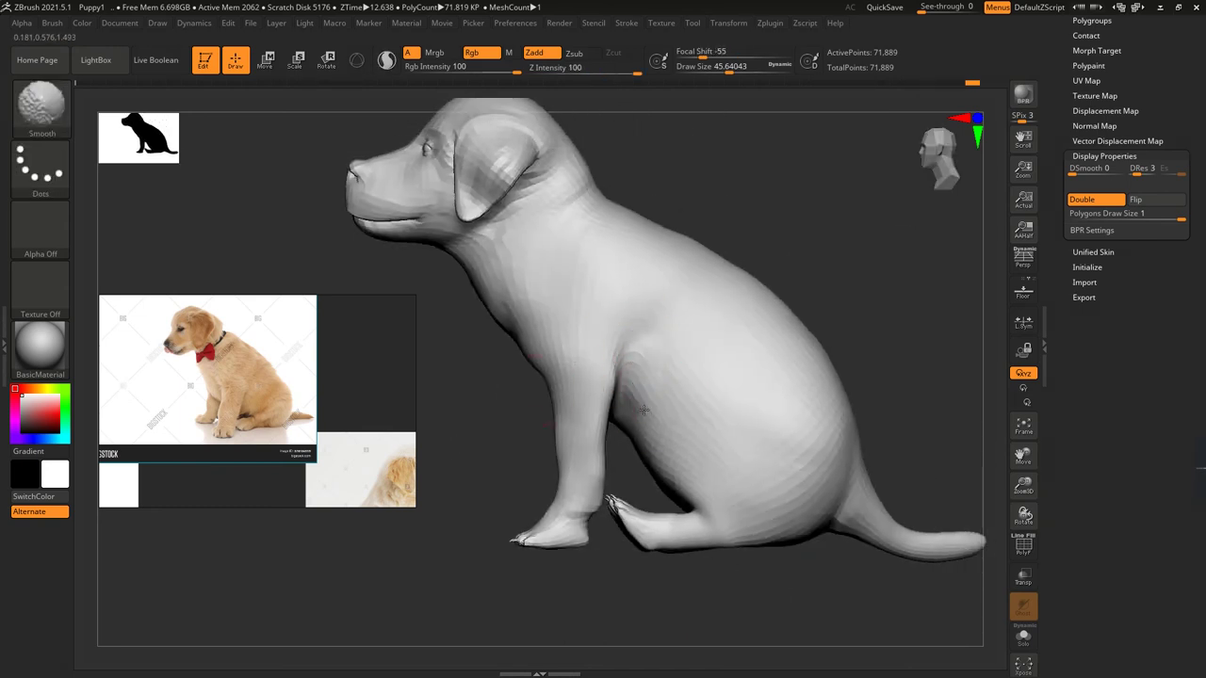
{"action": "right_click_drag", "start_coordinate": [829, 259], "coordinate": [790, 90]}
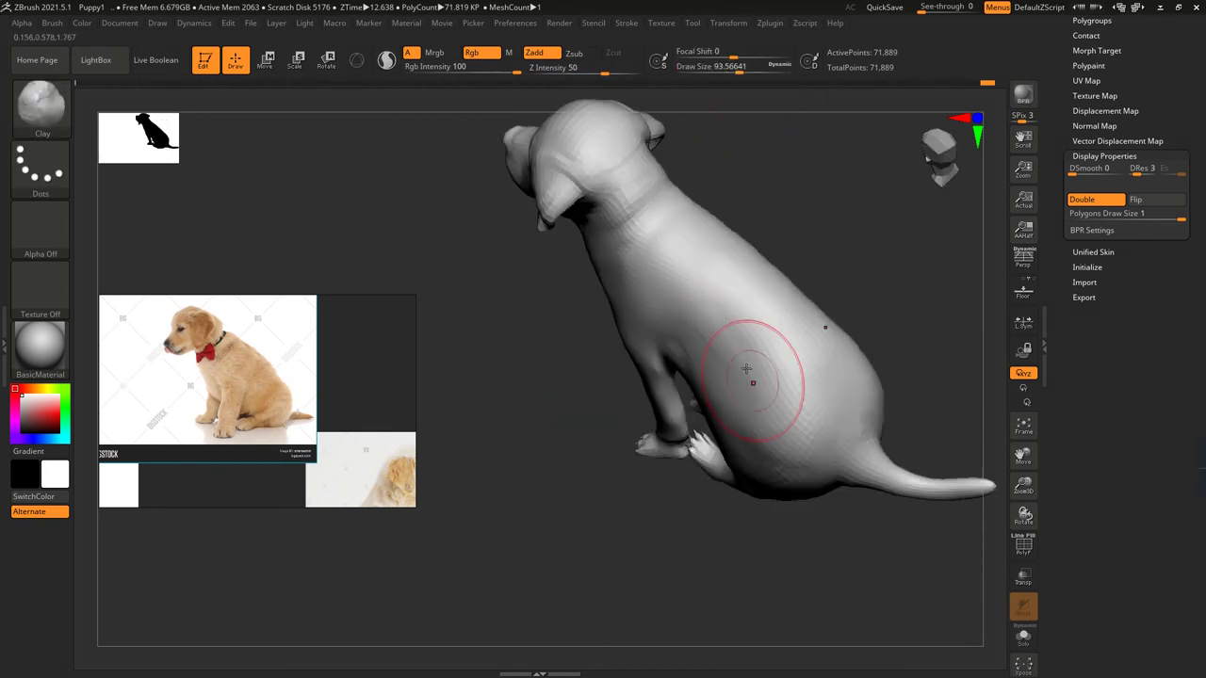
{"action": "mouse_move", "coordinate": [795, 355]}
{"action": "left_mouse_down", "text": "shift"}
{"action": "mouse_move", "coordinate": [797, 399]}
{"action": "mouse_move", "coordinate": [773, 441]}
{"action": "left_mouse_up", "text": "shift"}
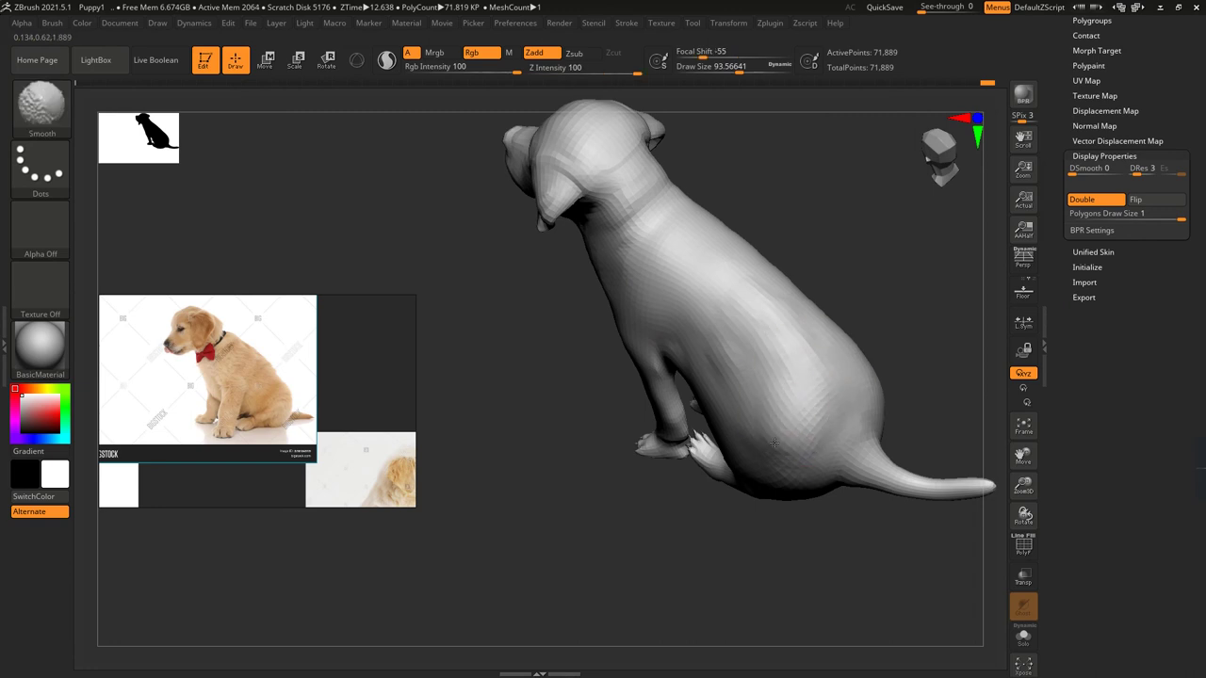
{"action": "left_click_drag", "start_coordinate": [757, 351], "coordinate": [819, 442], "text": "shift"}
{"action": "left_click_drag", "start_coordinate": [825, 335], "coordinate": [685, 360]}
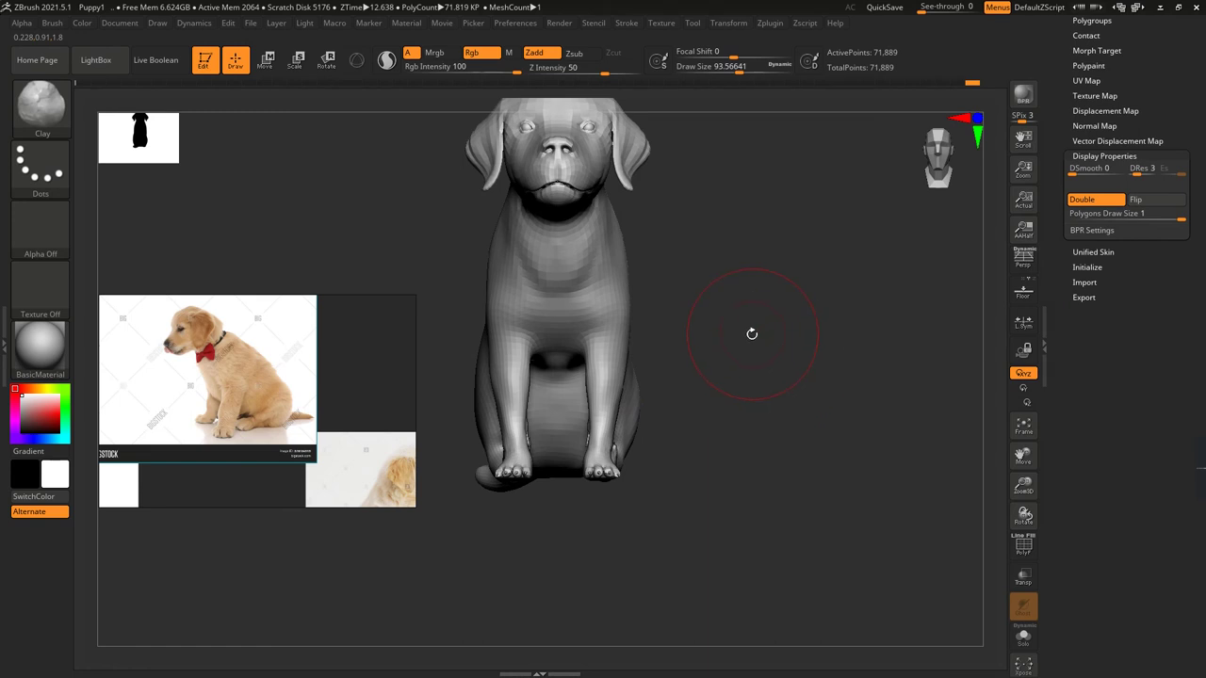
{"action": "left_click_drag", "start_coordinate": [816, 333], "coordinate": [810, 299], "text": "shift"}
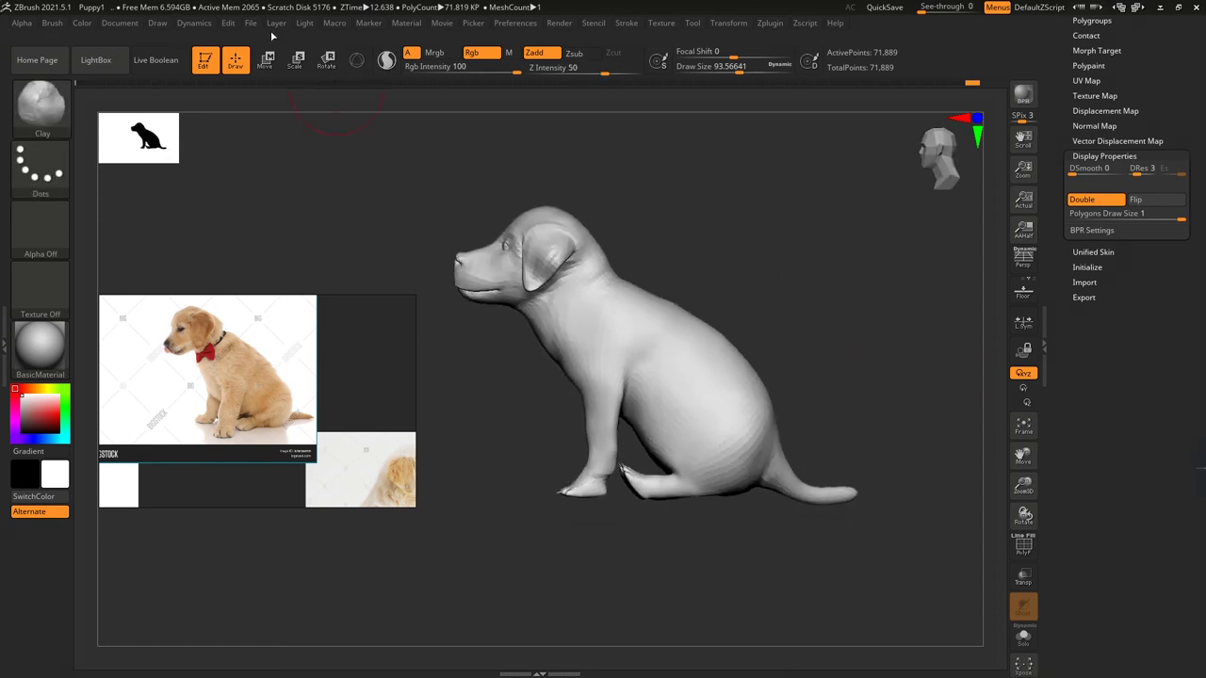
- Select the Move brush at a smaller draw size with the chin and throat in view
{"action": "mouse_move", "coordinate": [423, 132]}
{"action": "left_mouse_down"}
{"action": "mouse_move", "coordinate": [726, 323]}
{"action": "mouse_move", "coordinate": [856, 269]}
{"action": "mouse_move", "coordinate": [754, 395]}
{"action": "mouse_move", "coordinate": [872, 345]}
{"action": "mouse_move", "coordinate": [794, 345]}
{"action": "mouse_move", "coordinate": [810, 405]}
{"action": "mouse_move", "coordinate": [772, 207]}
{"action": "left_mouse_up"}
{"action": "left_click", "coordinate": [740, 69]}
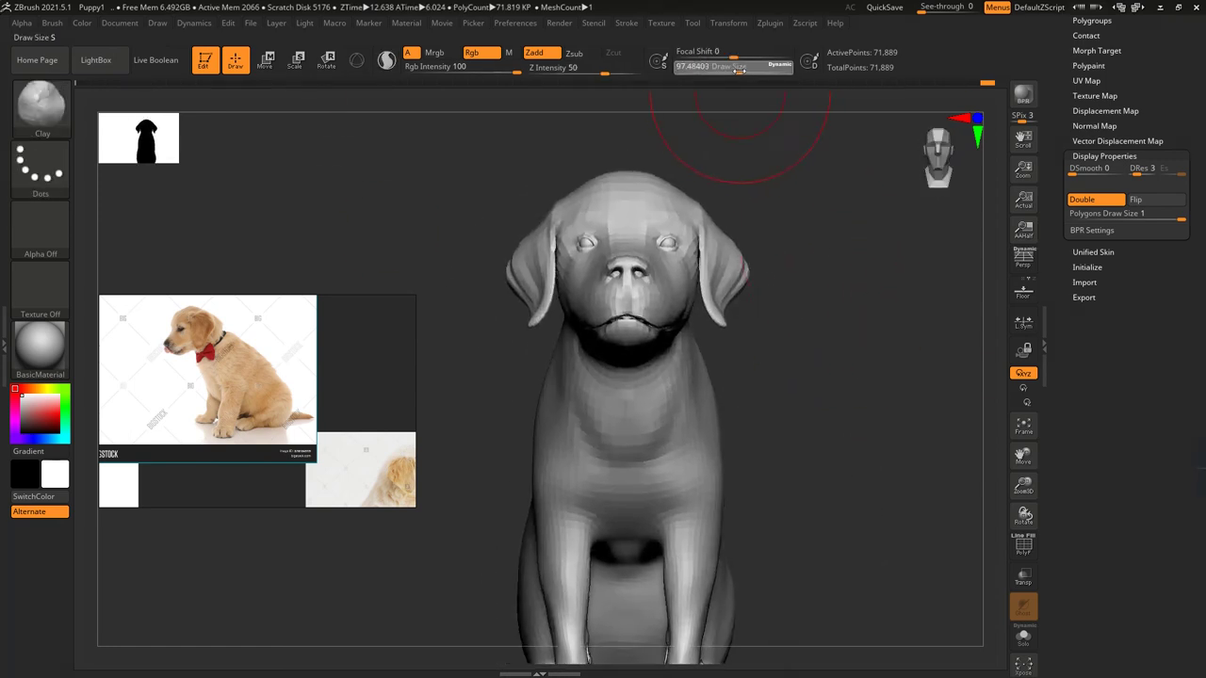
{"action": "left_click_drag", "start_coordinate": [781, 270], "coordinate": [740, 256]}
{"action": "left_click_drag", "start_coordinate": [772, 311], "coordinate": [702, 202]}
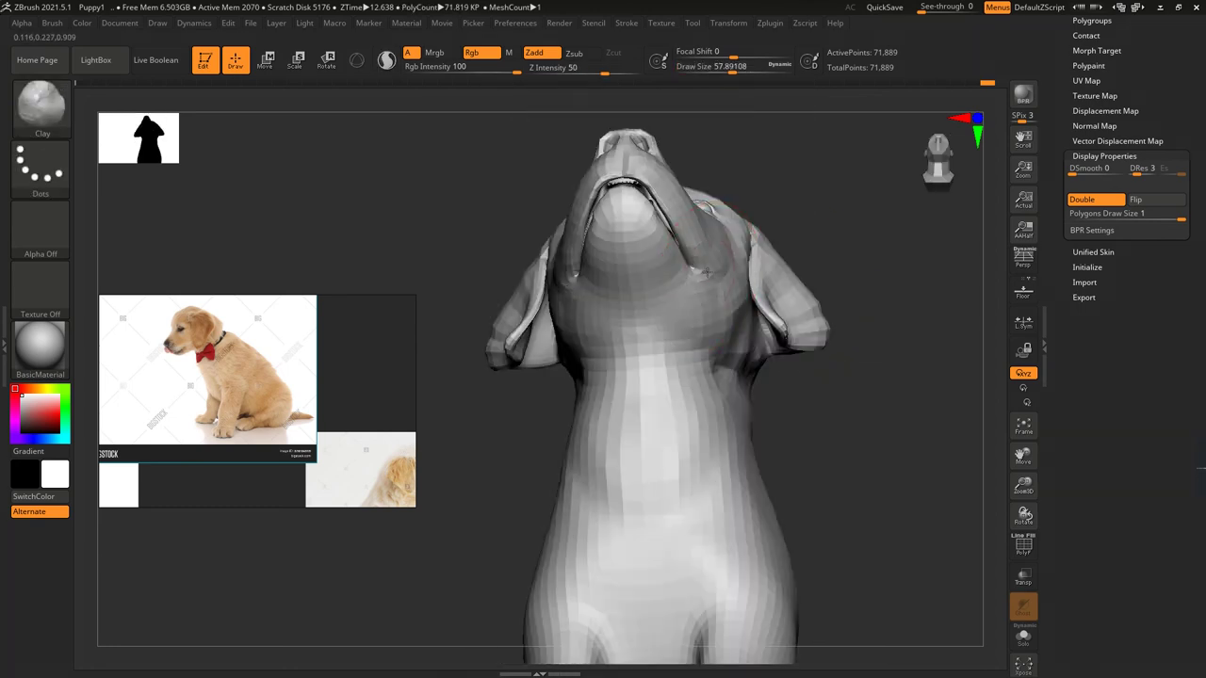
{"action": "key", "text": "b"}
{"action": "key", "text": "m"}
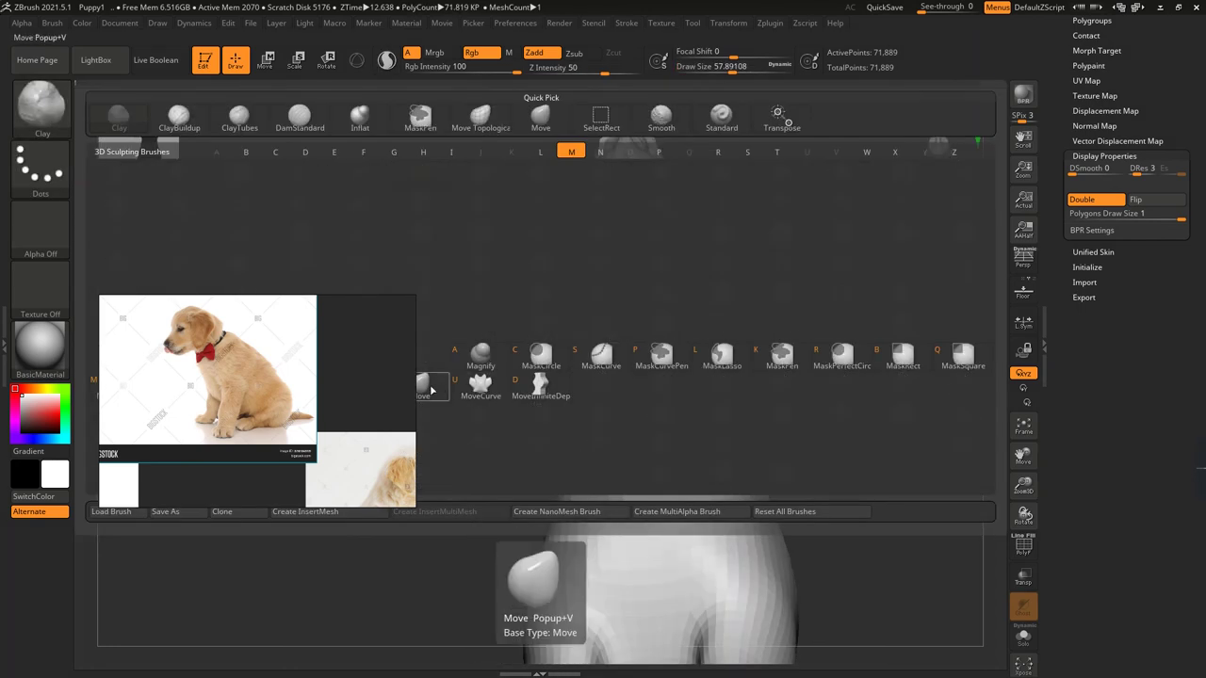
{"action": "key", "text": "v"}
{"action": "key", "text": "bracketleft"}
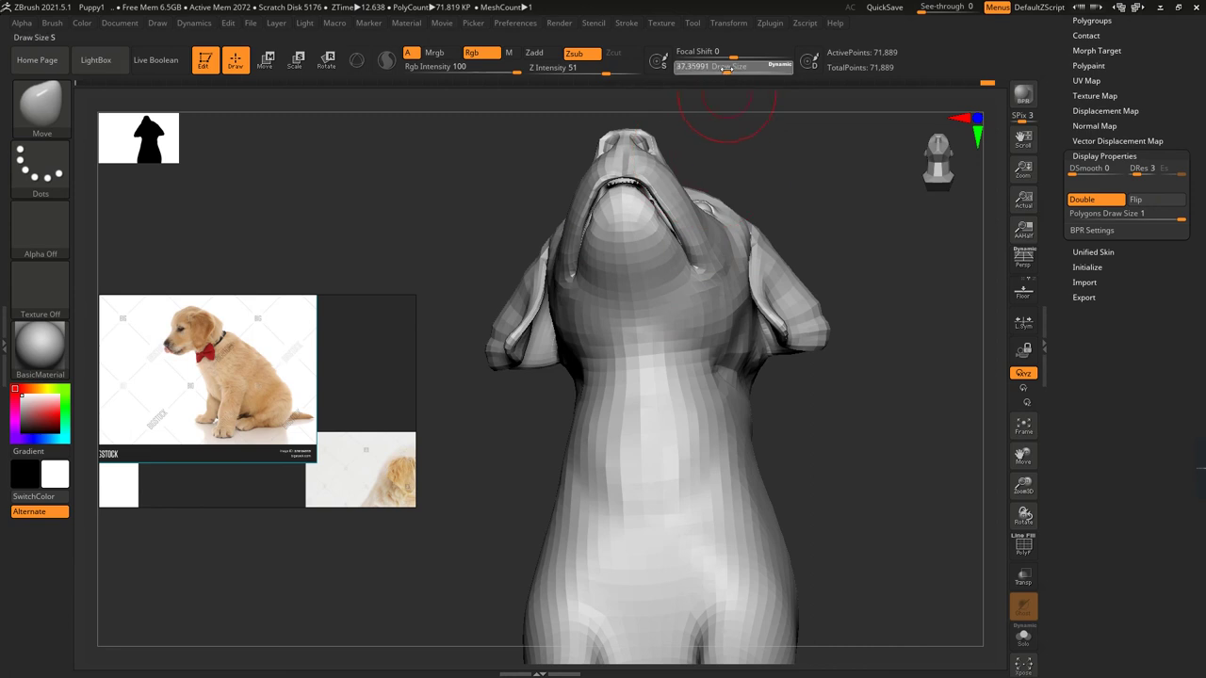
- Push in the chin, throat and lower lip with Zsub, checking from below and in profile
{"action": "right_click_drag", "start_coordinate": [654, 210], "coordinate": [665, 213]}
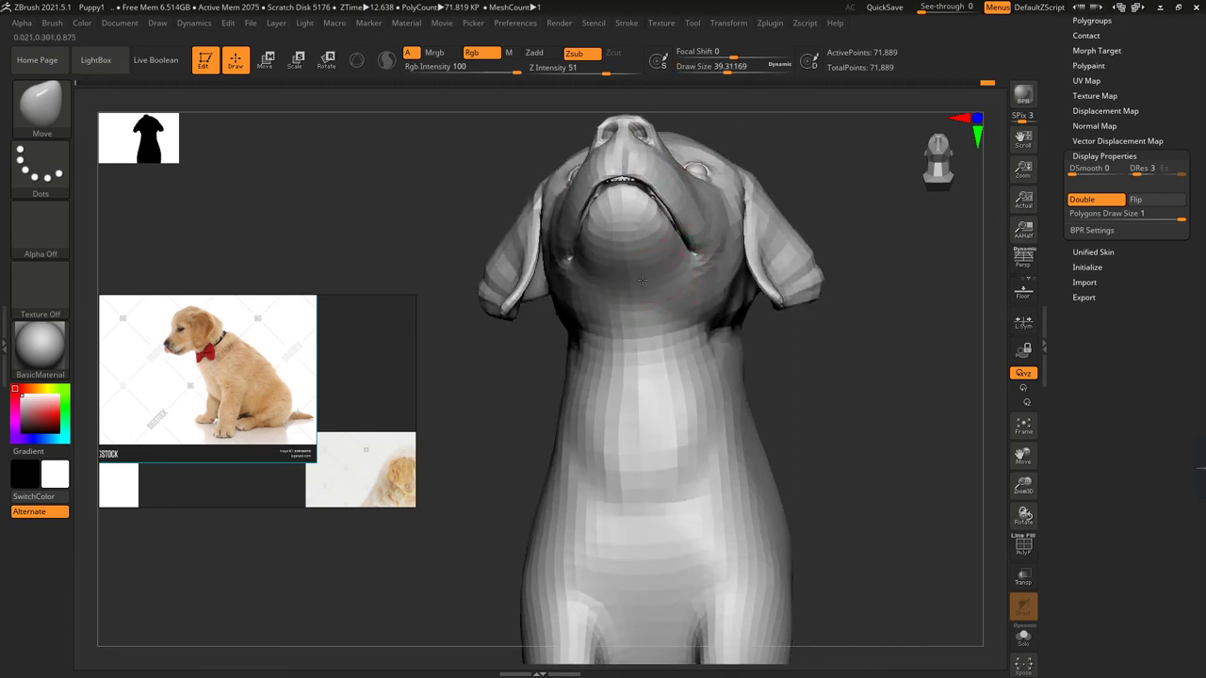
{"action": "mouse_move", "coordinate": [658, 282]}
{"action": "right_mouse_down"}
{"action": "mouse_move", "coordinate": [842, 234]}
{"action": "mouse_move", "coordinate": [600, 323]}
{"action": "mouse_move", "coordinate": [577, 304]}
{"action": "mouse_move", "coordinate": [511, 349]}
{"action": "mouse_move", "coordinate": [565, 423]}
{"action": "mouse_move", "coordinate": [689, 247]}
{"action": "mouse_move", "coordinate": [566, 395]}
{"action": "mouse_move", "coordinate": [667, 281]}
{"action": "mouse_move", "coordinate": [565, 282]}
{"action": "mouse_move", "coordinate": [748, 107]}
{"action": "right_mouse_up"}
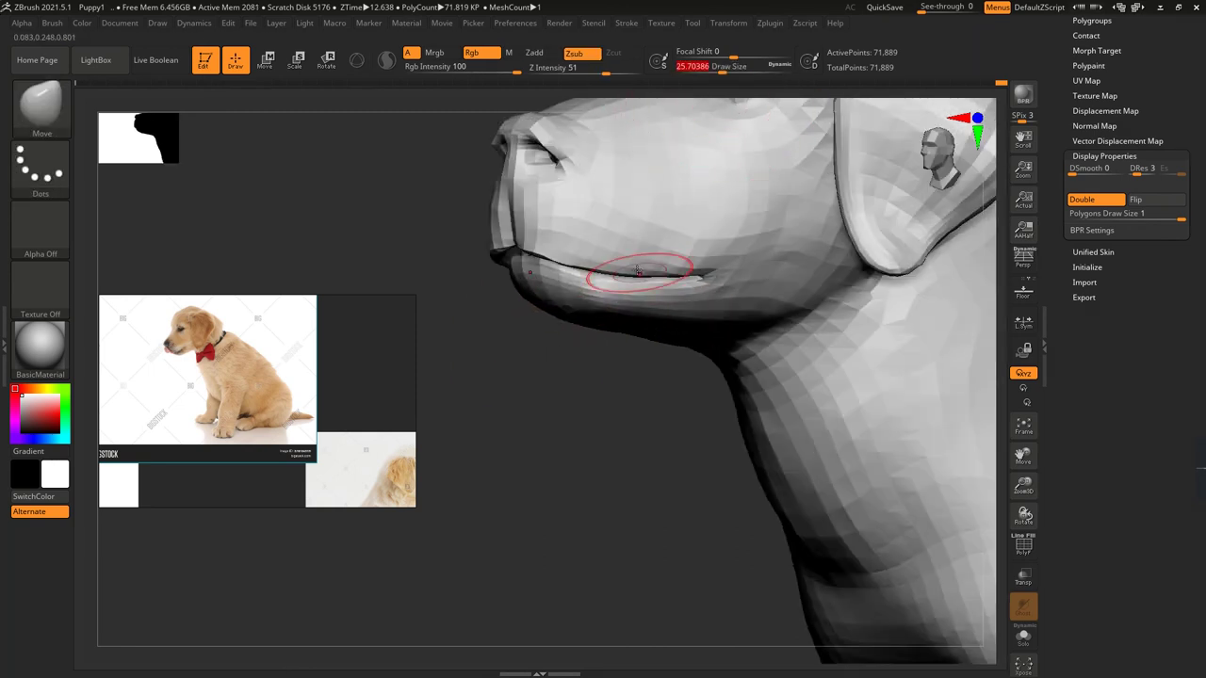
{"action": "right_click_drag", "start_coordinate": [590, 361], "coordinate": [601, 292], "text": "ctrl"}
{"action": "key", "text": "alt"}
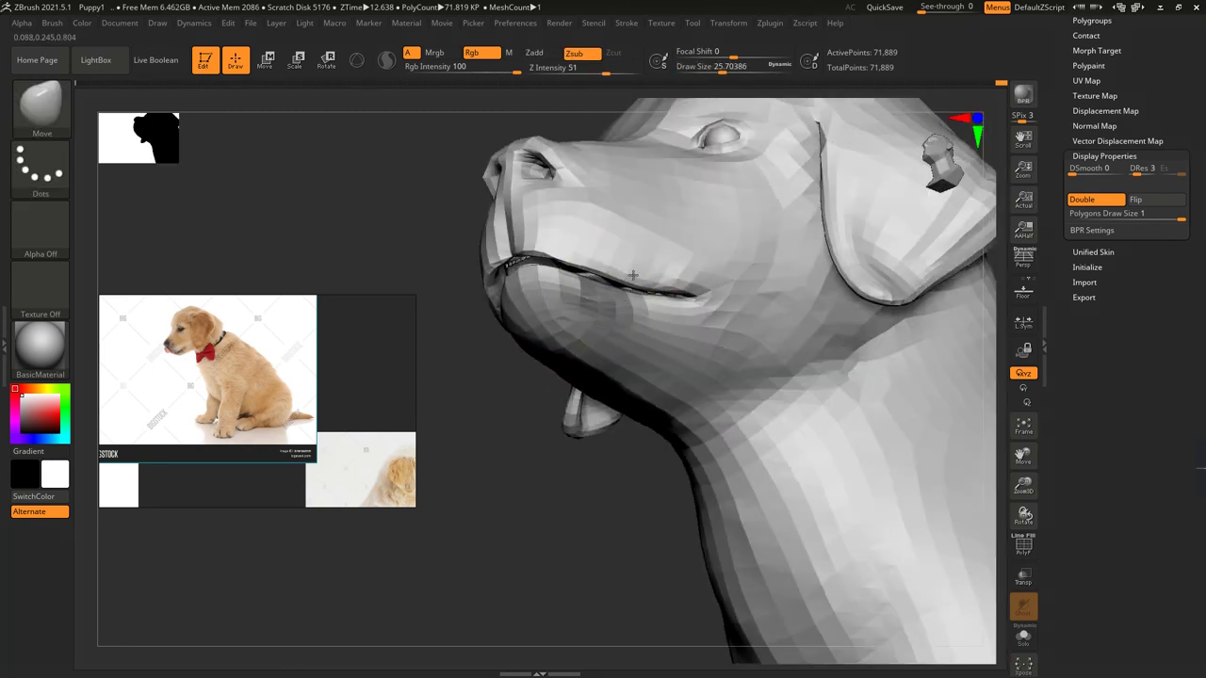
{"action": "mouse_move", "coordinate": [479, 422]}
{"action": "right_mouse_down"}
{"action": "mouse_move", "coordinate": [672, 268]}
{"action": "mouse_move", "coordinate": [646, 269]}
{"action": "mouse_move", "coordinate": [497, 379]}
{"action": "mouse_move", "coordinate": [813, 302]}
{"action": "mouse_move", "coordinate": [773, 282]}
{"action": "mouse_move", "coordinate": [814, 313]}
{"action": "mouse_move", "coordinate": [608, 217]}
{"action": "right_mouse_up"}
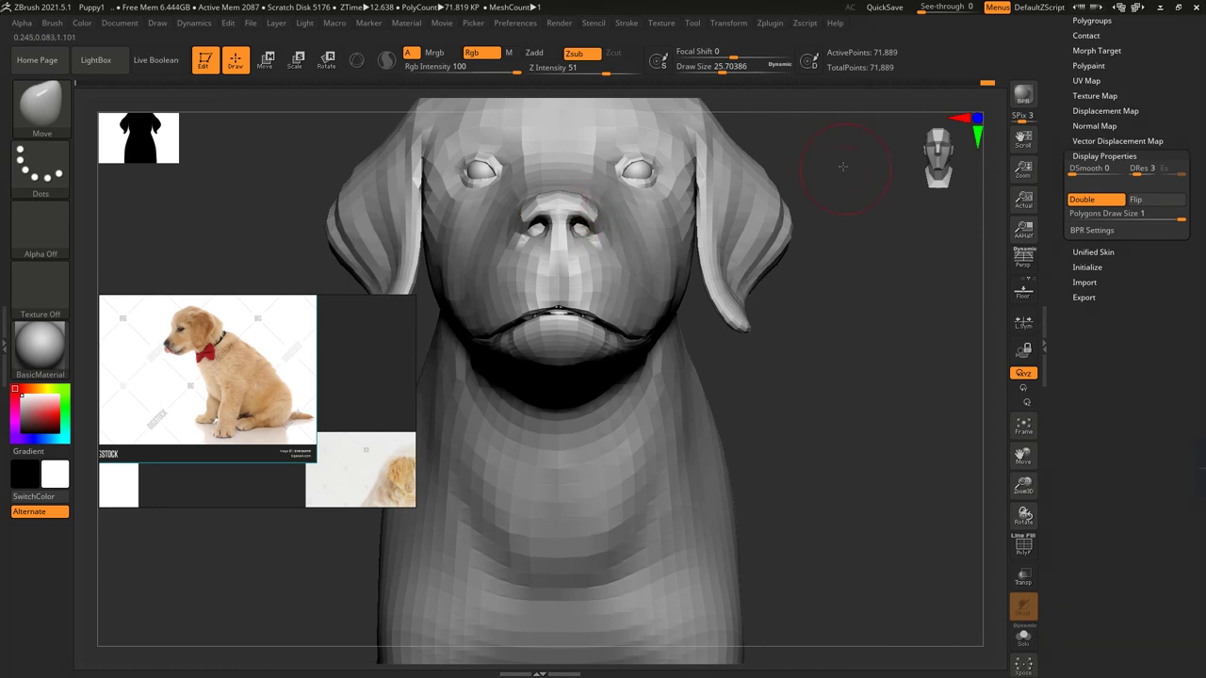
{"action": "right_click_drag", "start_coordinate": [843, 167], "coordinate": [622, 191]}
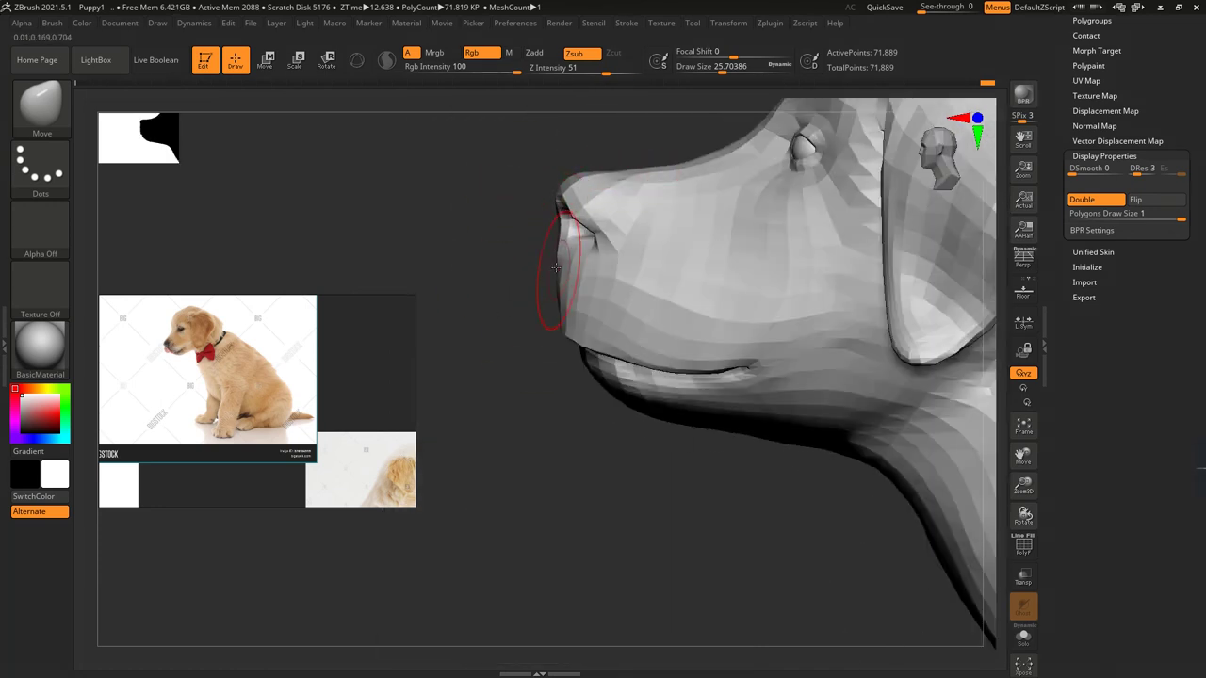
{"action": "right_click_drag", "start_coordinate": [556, 267], "coordinate": [471, 207]}
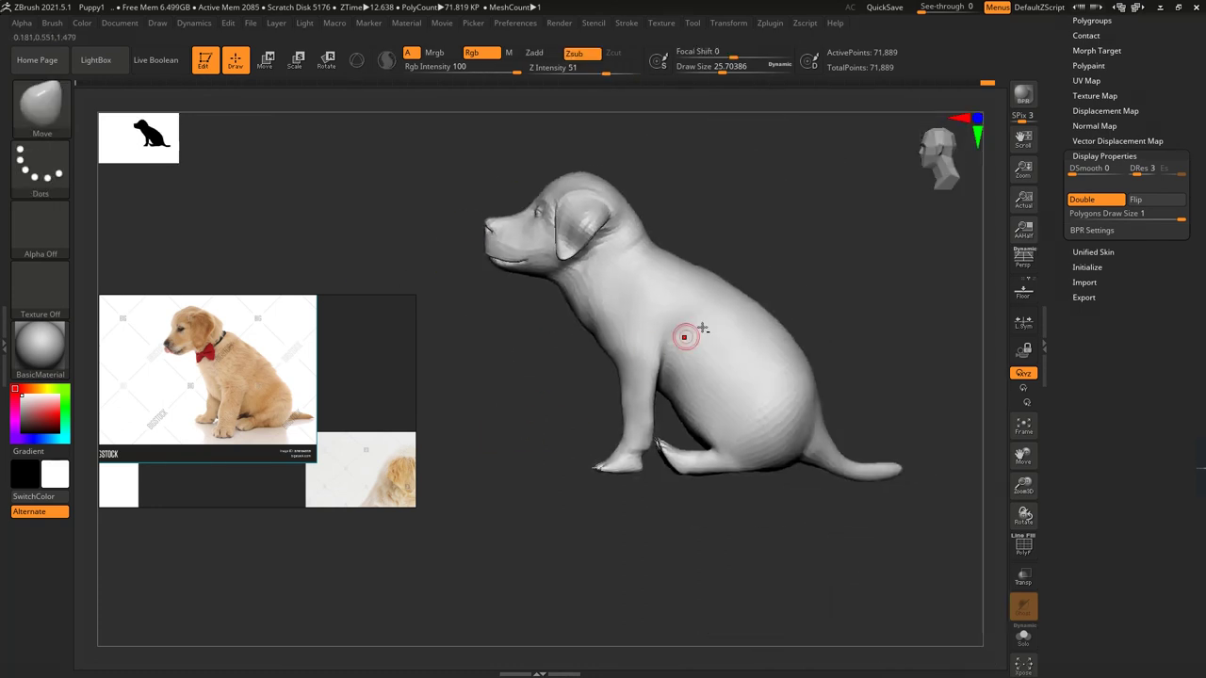
- Check the seated puppy in three-quarter view, then switch to the standing Pup subtool
{"action": "mouse_move", "coordinate": [685, 336]}
{"action": "right_mouse_down"}
{"action": "mouse_move", "coordinate": [650, 269]}
{"action": "mouse_move", "coordinate": [621, 255]}
{"action": "mouse_move", "coordinate": [762, 289]}
{"action": "mouse_move", "coordinate": [807, 269]}
{"action": "mouse_move", "coordinate": [863, 363]}
{"action": "mouse_move", "coordinate": [565, 458]}
{"action": "right_mouse_up"}
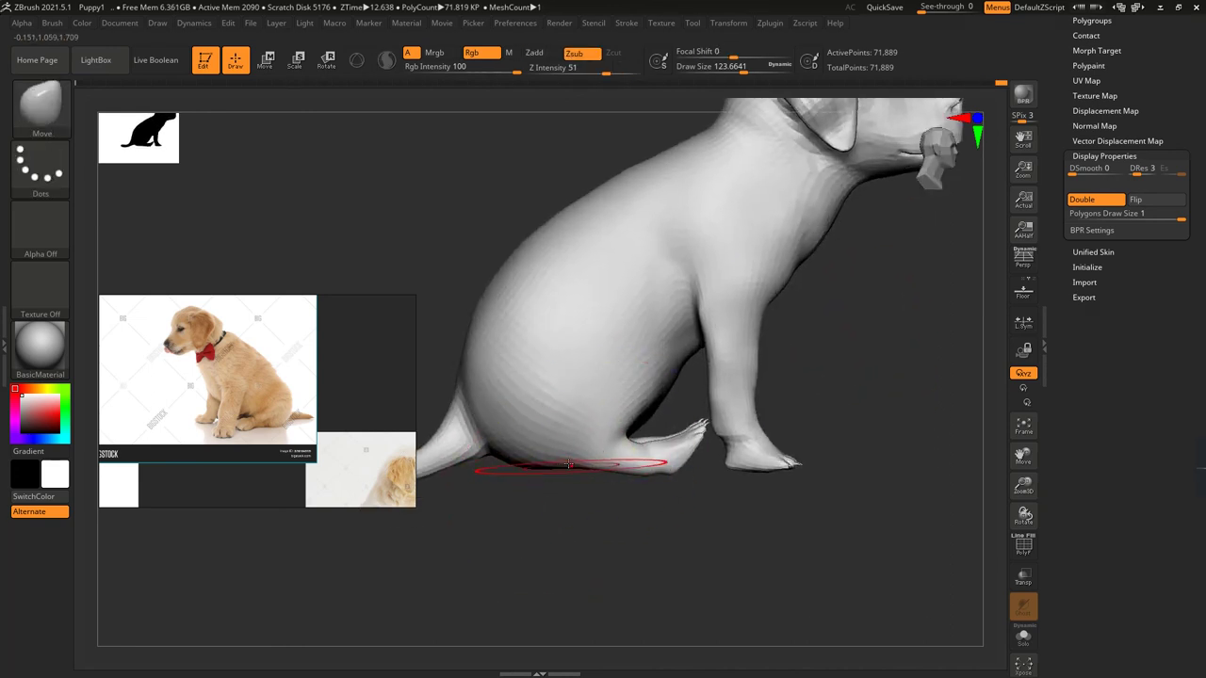
{"action": "right_click_drag", "start_coordinate": [557, 512], "coordinate": [753, 382]}
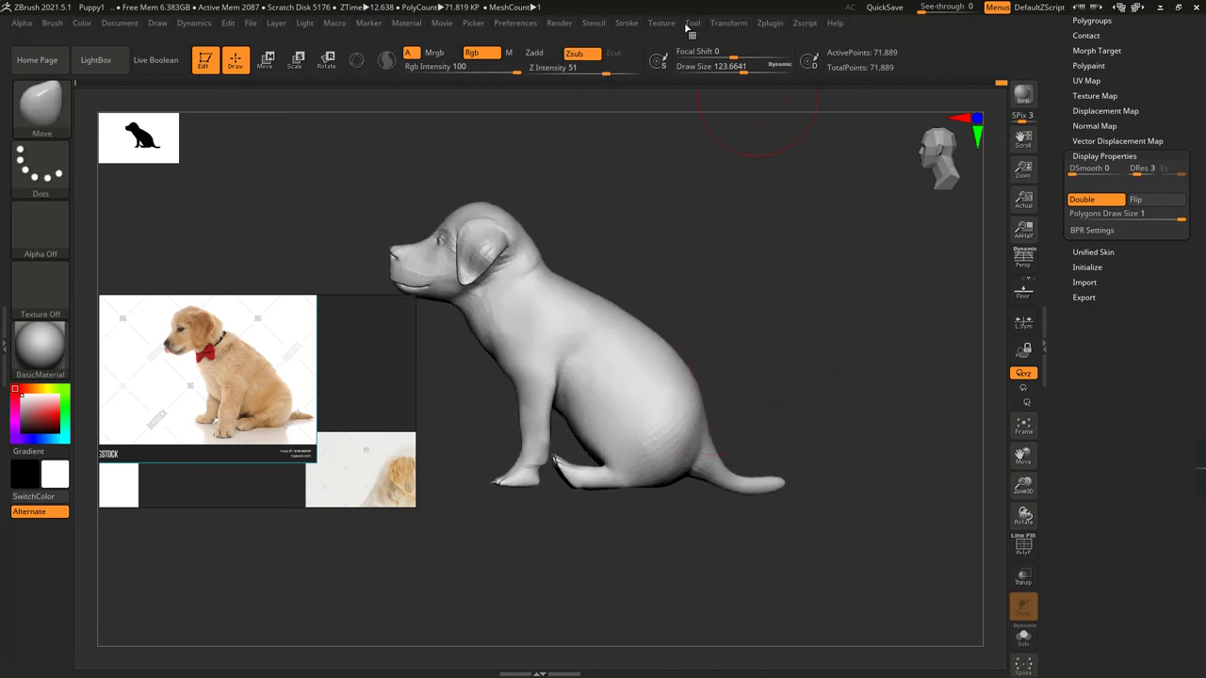
{"action": "left_click", "coordinate": [768, 25]}
{"action": "key", "text": "alt+Up"}
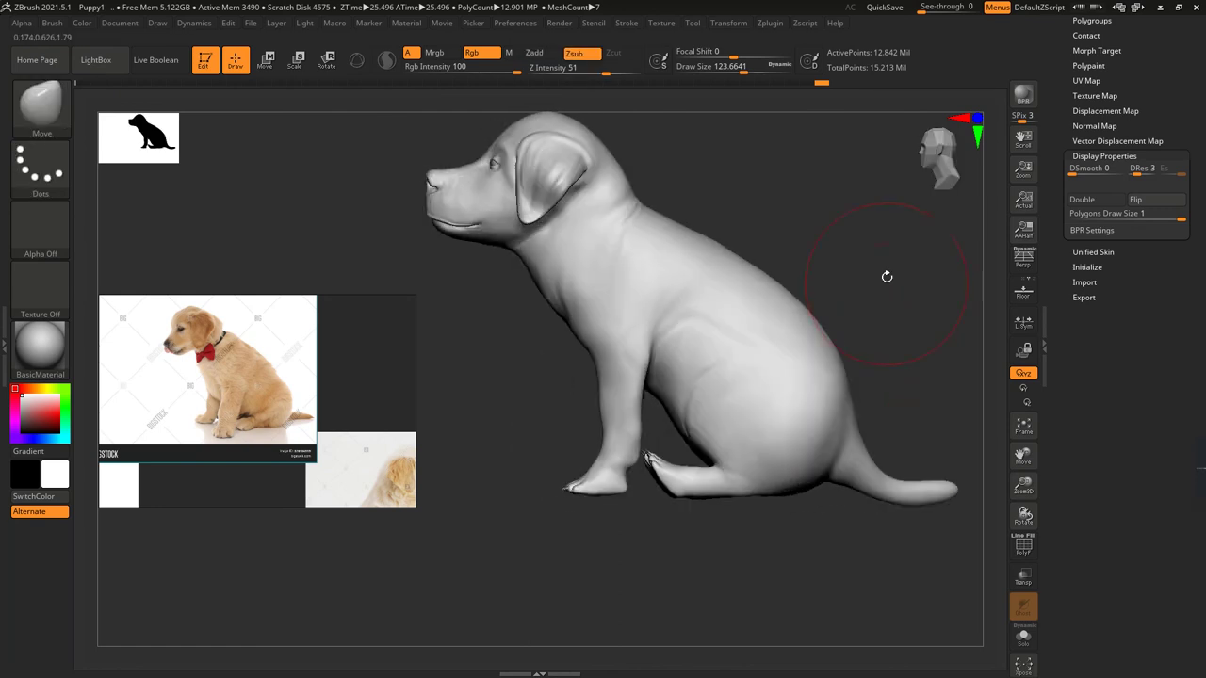
{"action": "left_click_drag", "start_coordinate": [886, 276], "coordinate": [387, 86]}
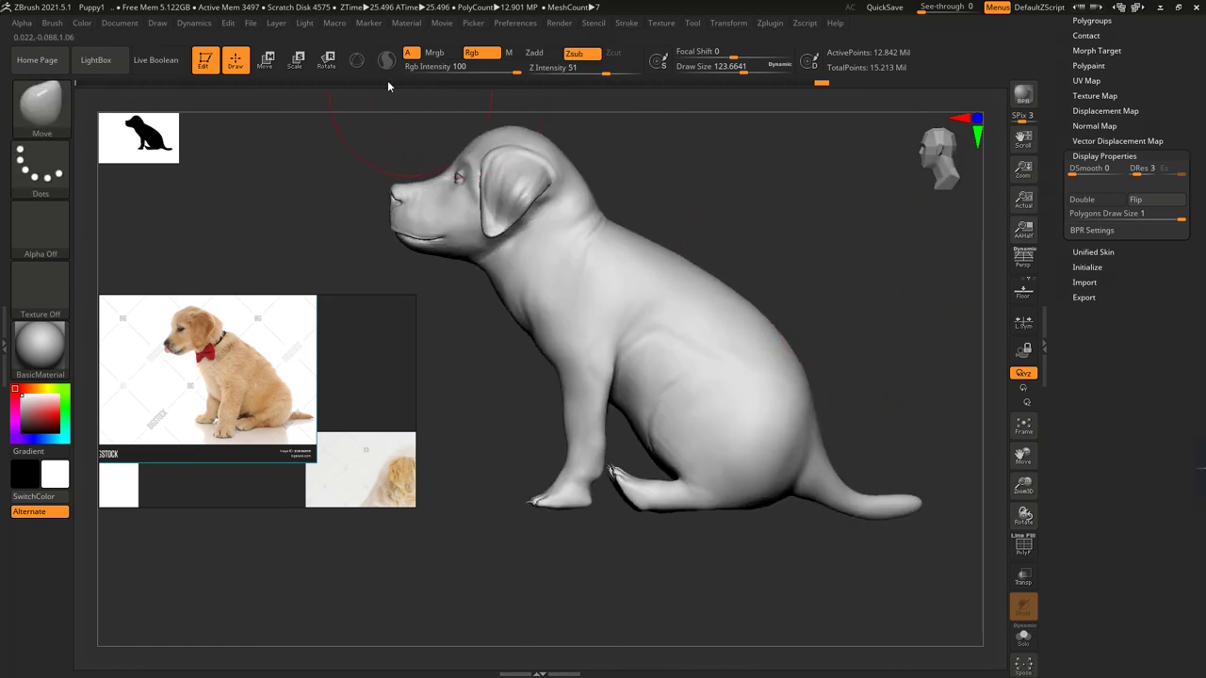
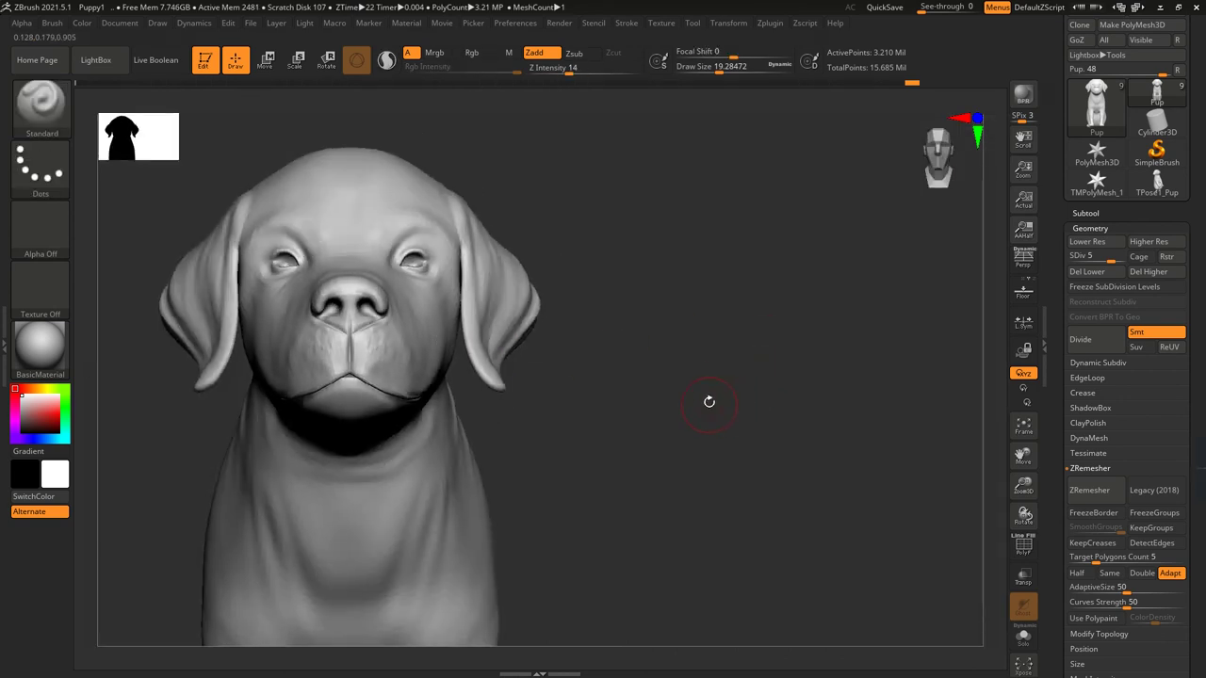
- Sculpt fine marks along the puppy's jaw with the Standard brush at a small Draw Size
{"action": "left_click_drag", "start_coordinate": [709, 401], "coordinate": [668, 220]}
{"action": "left_click_drag", "start_coordinate": [836, 516], "coordinate": [835, 377]}
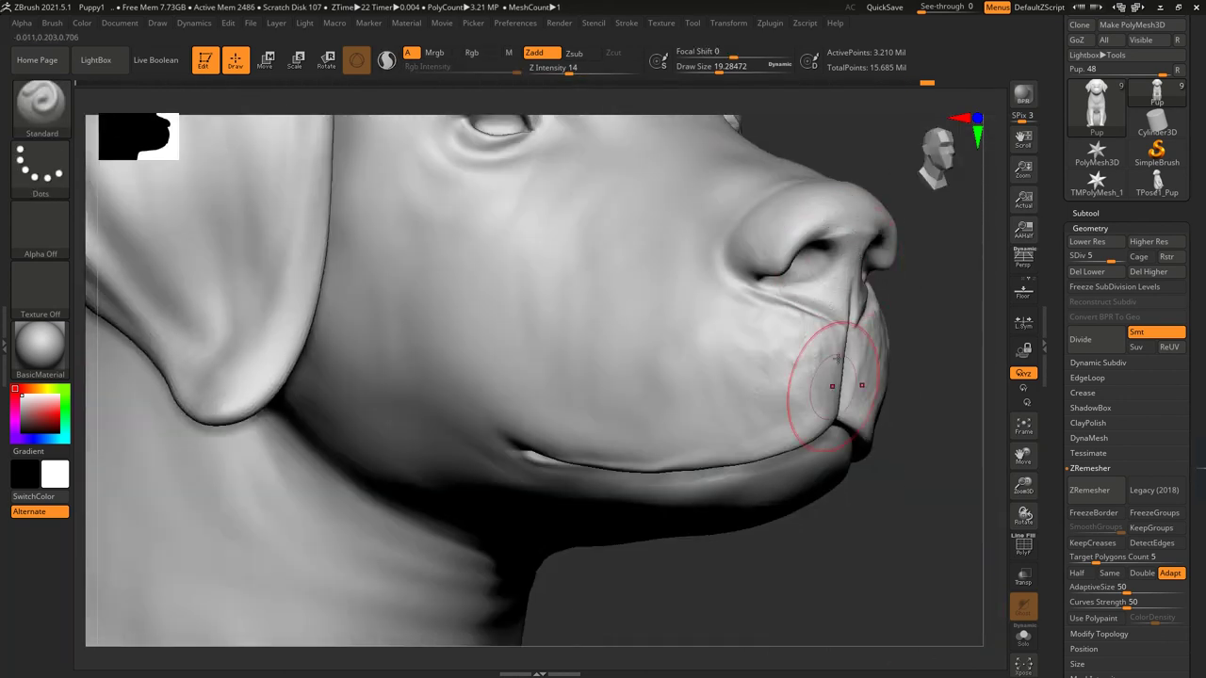
{"action": "left_click_drag", "start_coordinate": [706, 107], "coordinate": [704, 283]}
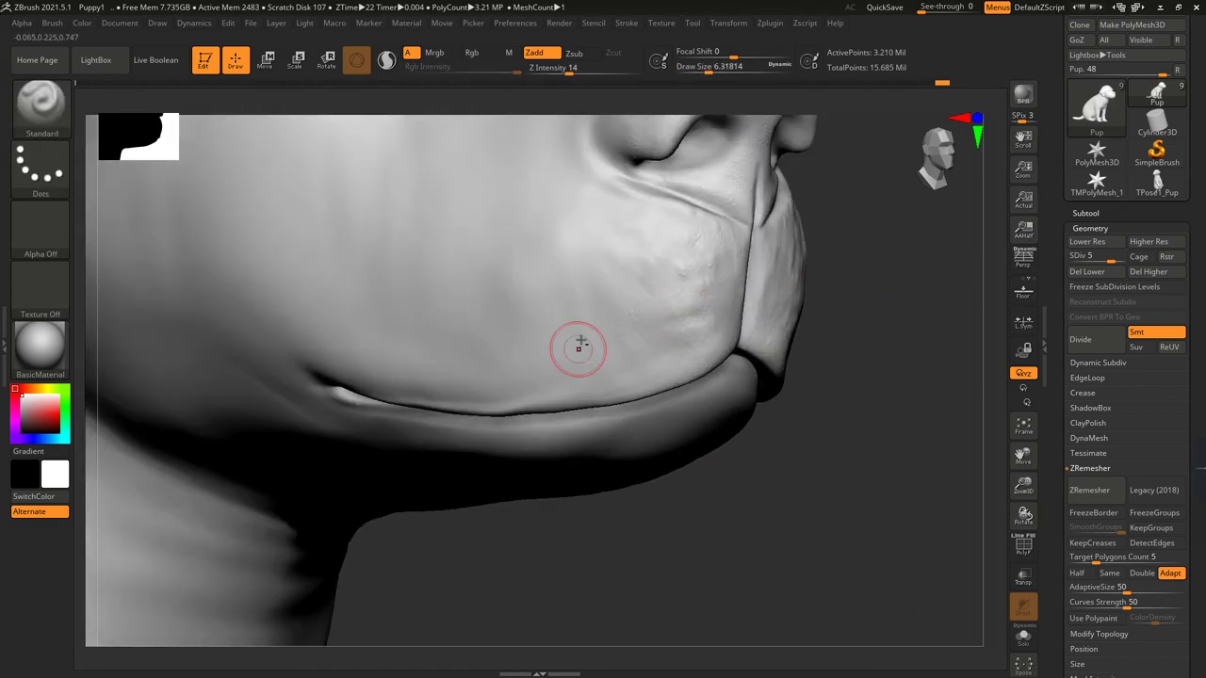
{"action": "left_click_drag", "start_coordinate": [697, 289], "coordinate": [695, 321]}
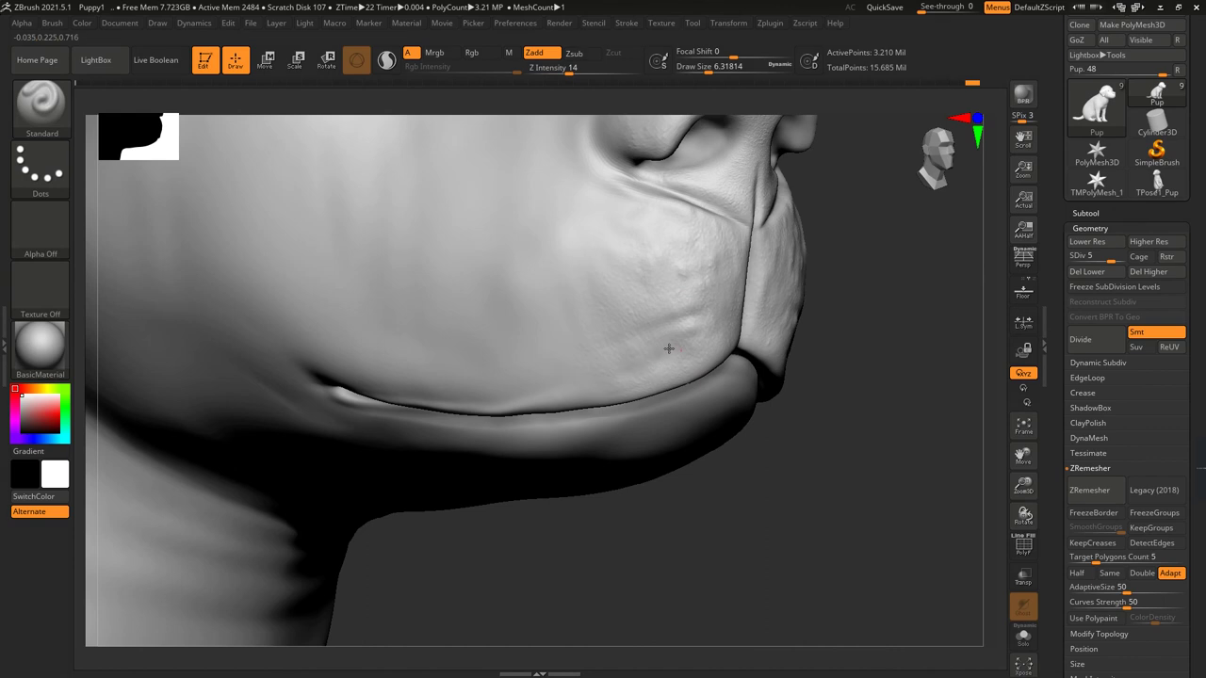
- Smooth the skin around the eye and cheek, leaving soft folds beneath the eye
{"action": "right_click_drag", "start_coordinate": [673, 348], "coordinate": [601, 269], "text": "shift"}
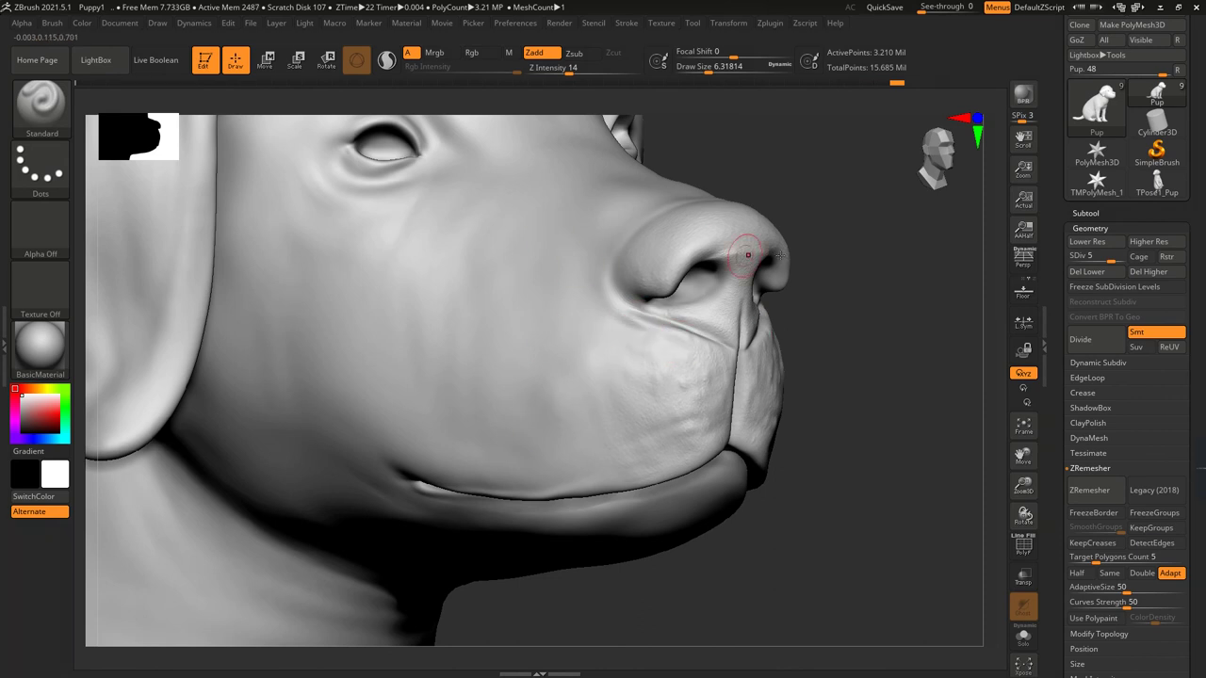
{"action": "key", "text": "ctrl"}
{"action": "right_click_drag", "start_coordinate": [851, 291], "coordinate": [458, 204], "text": "alt"}
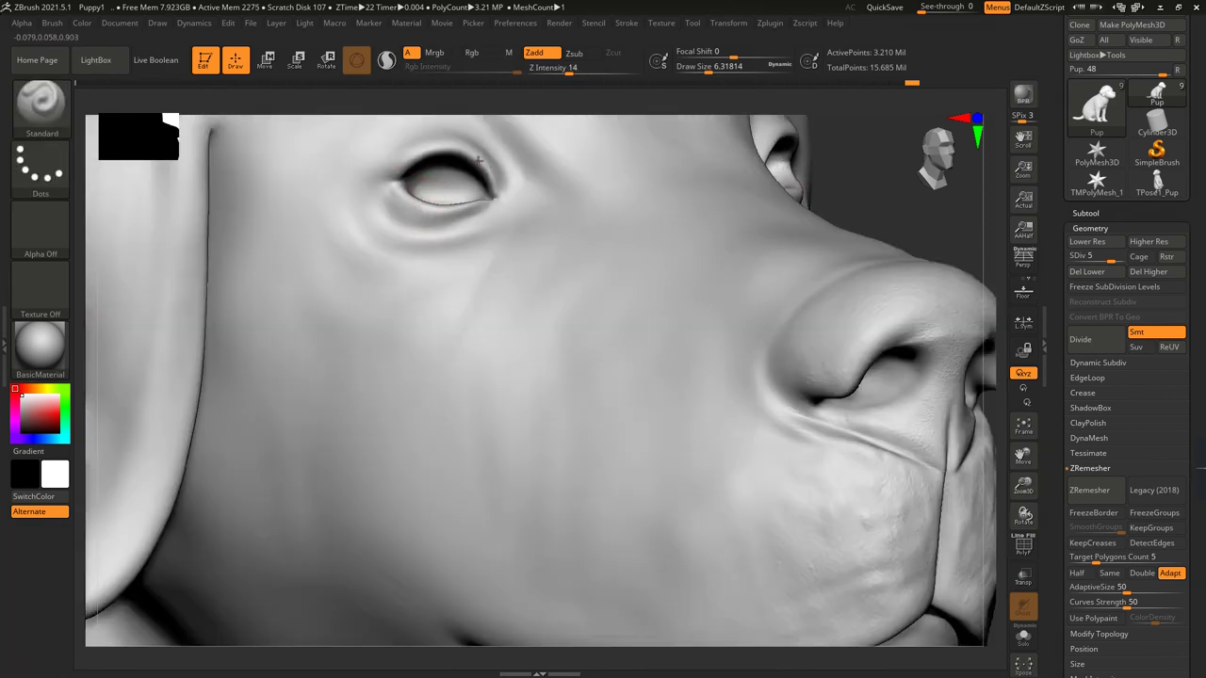
{"action": "key", "text": "ctrl"}
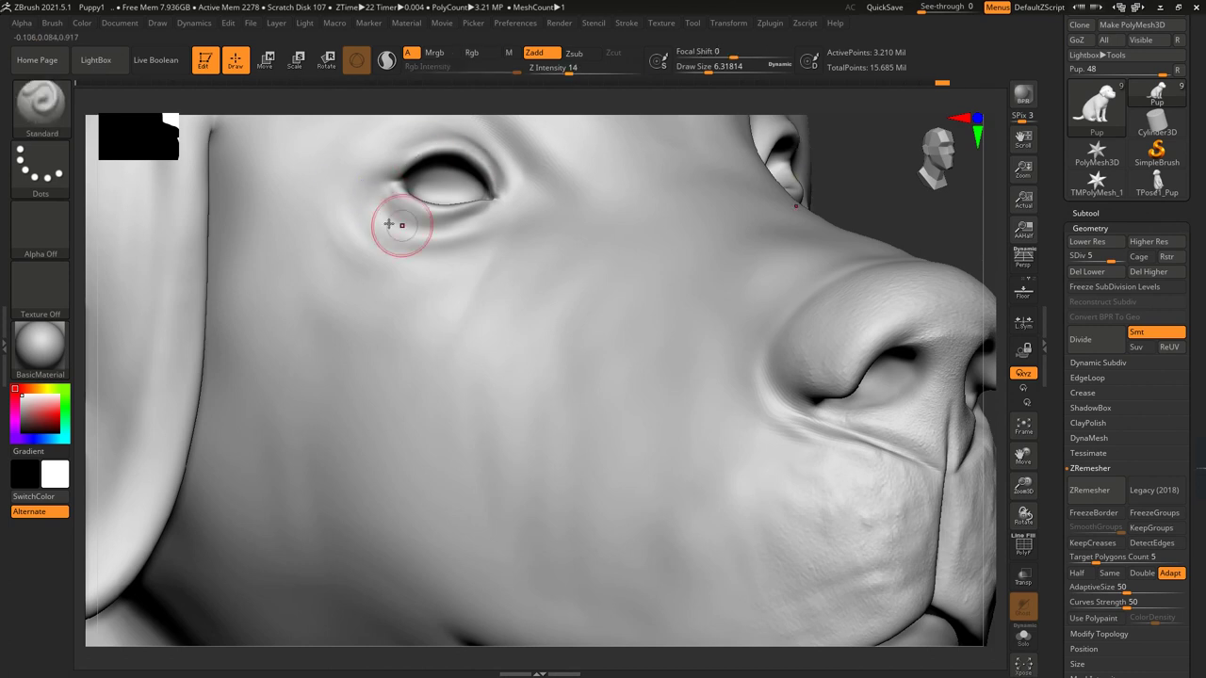
{"action": "right_click_drag", "start_coordinate": [422, 255], "coordinate": [744, 236], "text": "alt"}
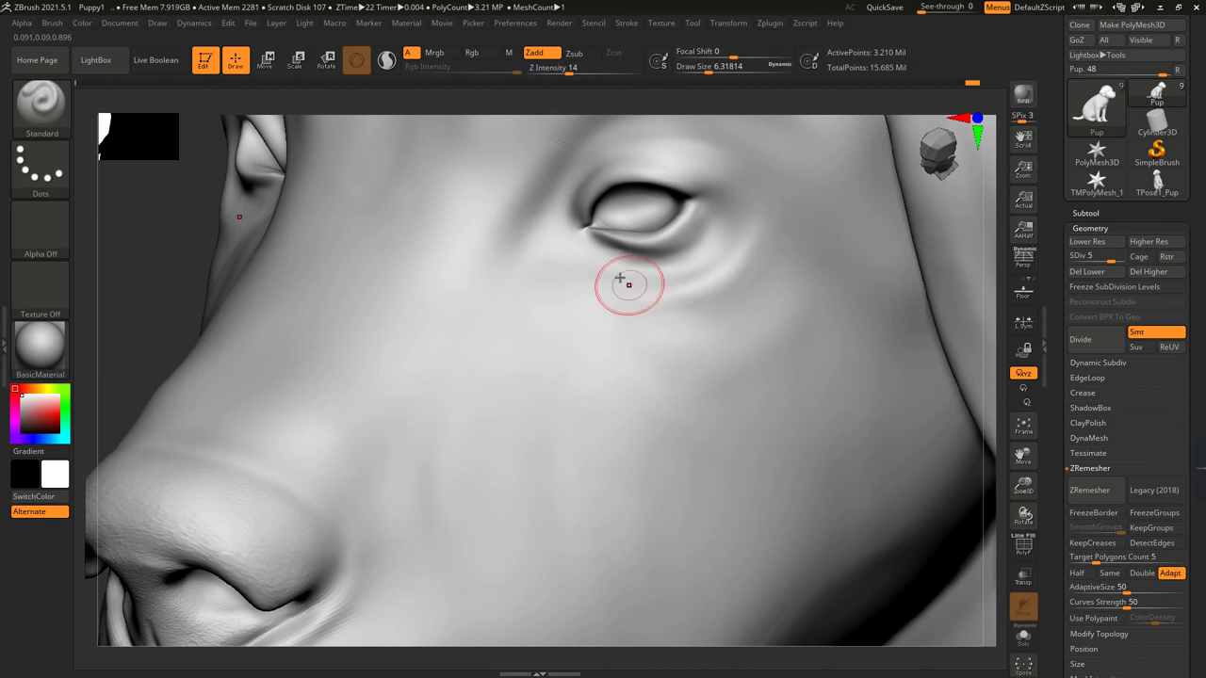
{"action": "mouse_move", "coordinate": [747, 279]}
{"action": "right_mouse_down", "text": "alt"}
{"action": "mouse_move", "coordinate": [502, 251]}
{"action": "mouse_move", "coordinate": [861, 245]}
{"action": "mouse_move", "coordinate": [839, 187]}
{"action": "mouse_move", "coordinate": [665, 178]}
{"action": "right_mouse_up", "text": "alt"}
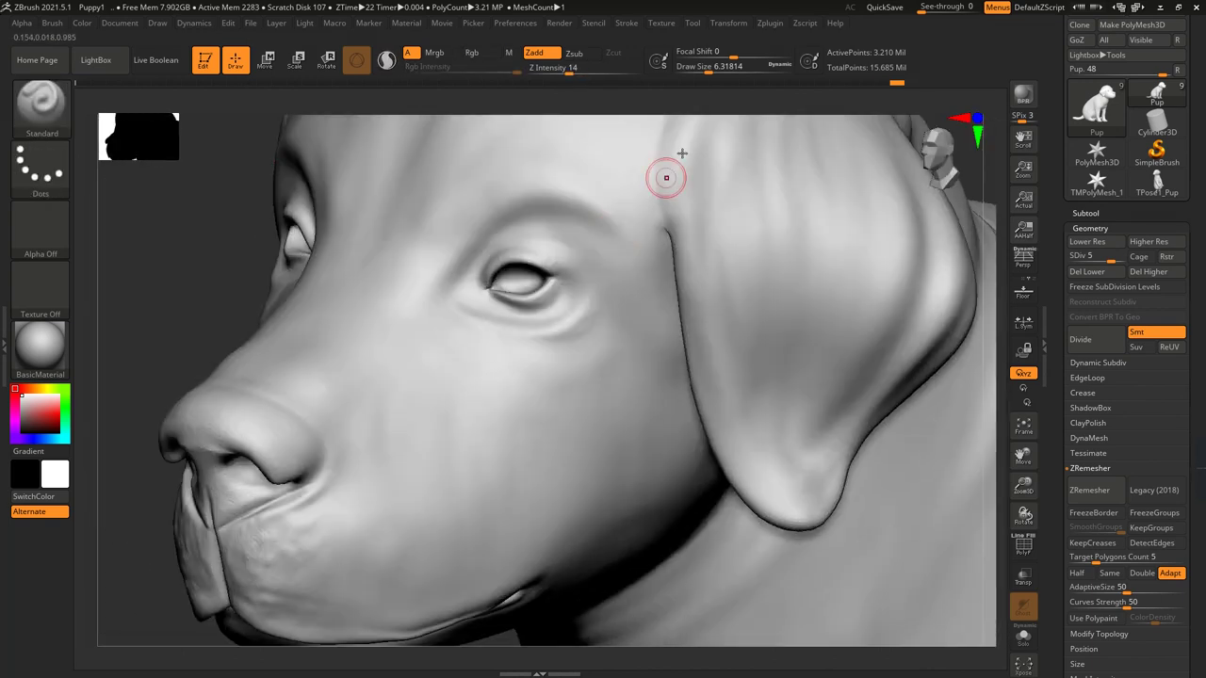
{"action": "key", "text": "shift"}
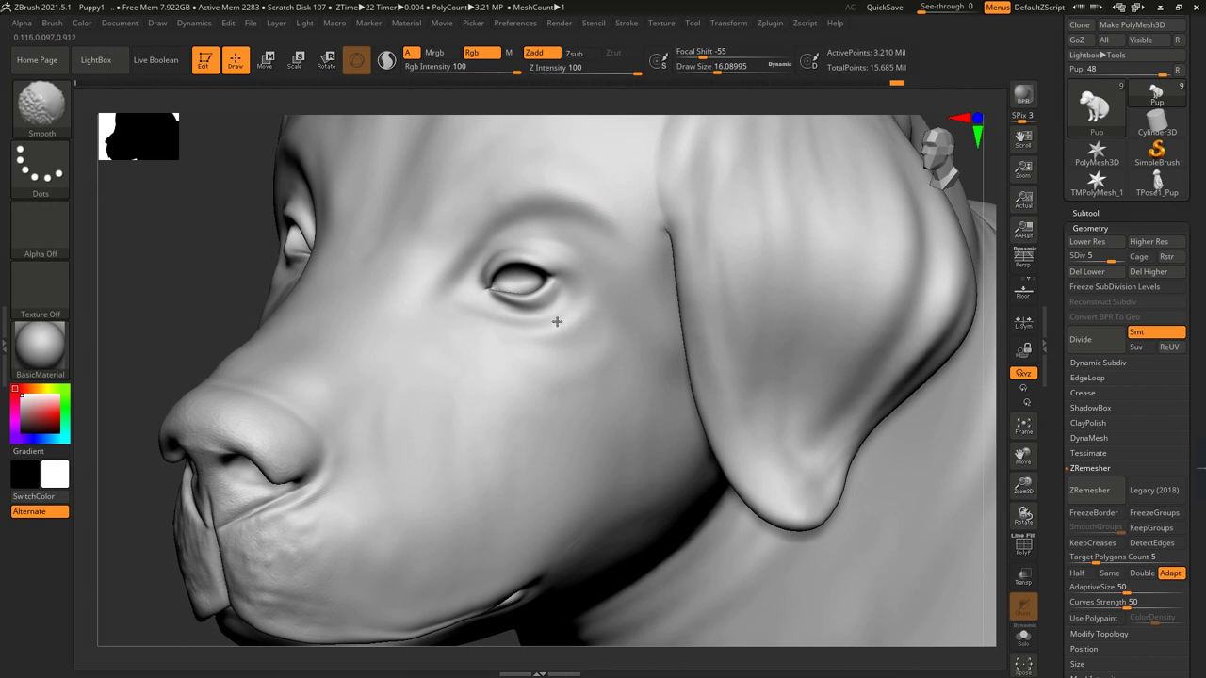
{"action": "key", "text": "shift"}
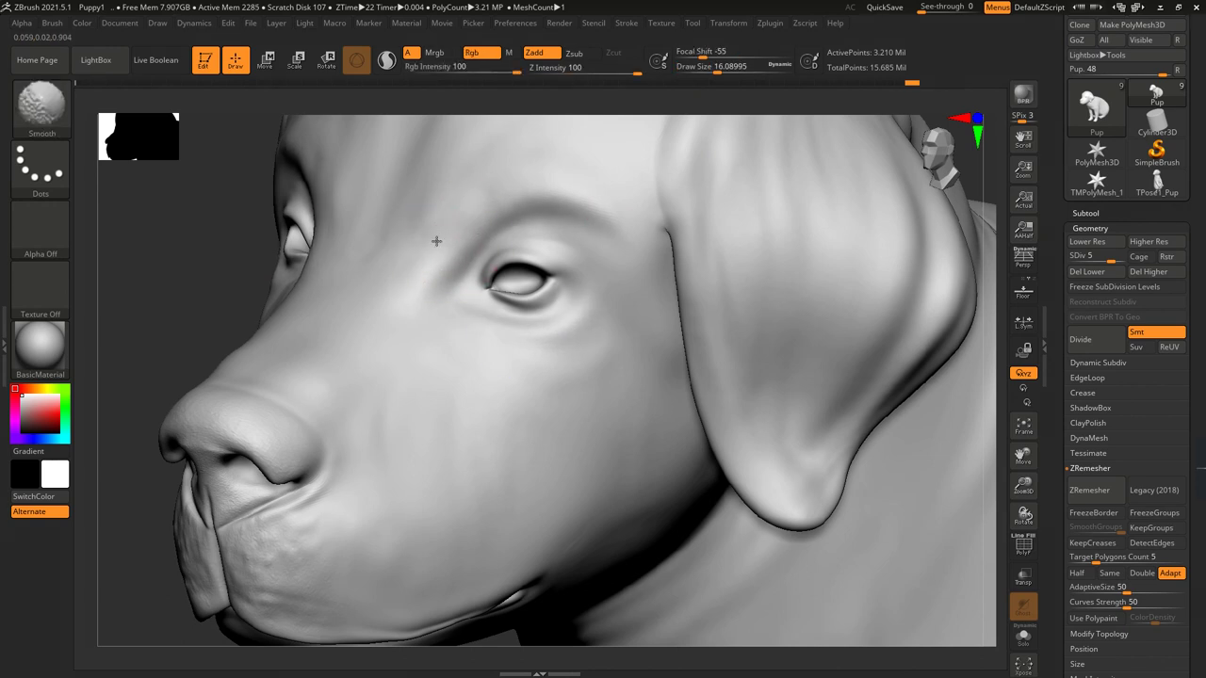
{"action": "key", "text": "shift"}
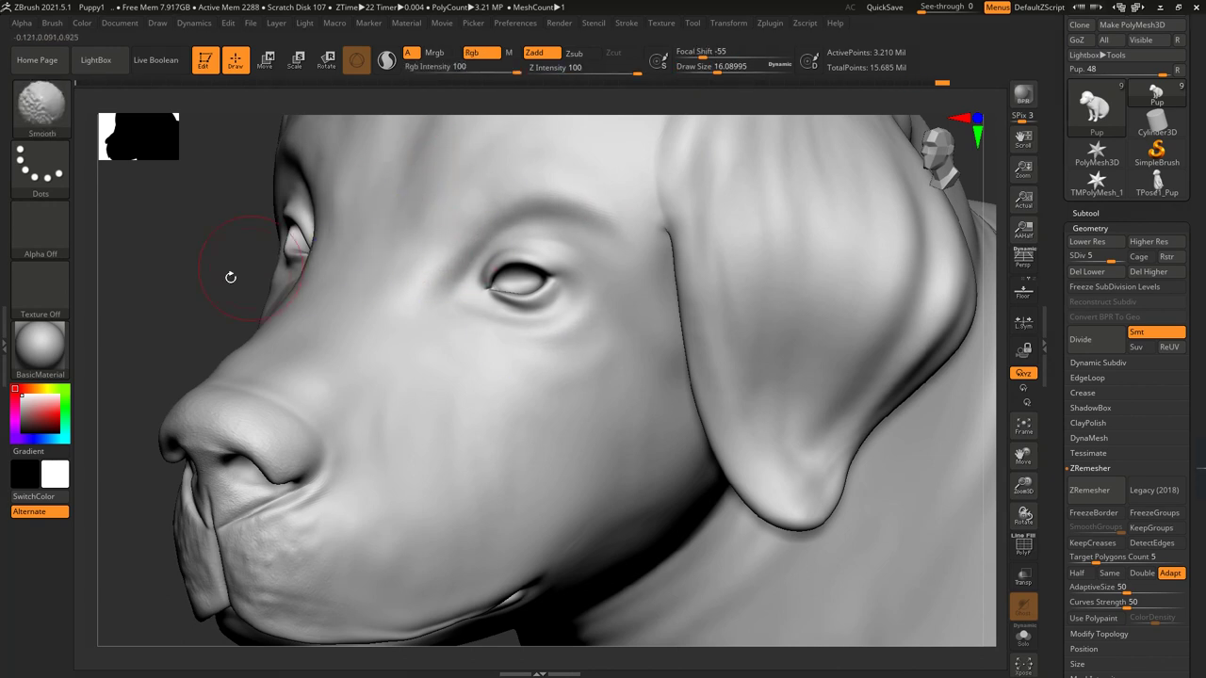
{"action": "mouse_move", "coordinate": [231, 278]}
{"action": "left_mouse_down"}
{"action": "mouse_move", "coordinate": [762, 301]}
{"action": "mouse_move", "coordinate": [713, 291]}
{"action": "mouse_move", "coordinate": [339, 336]}
{"action": "left_mouse_up"}
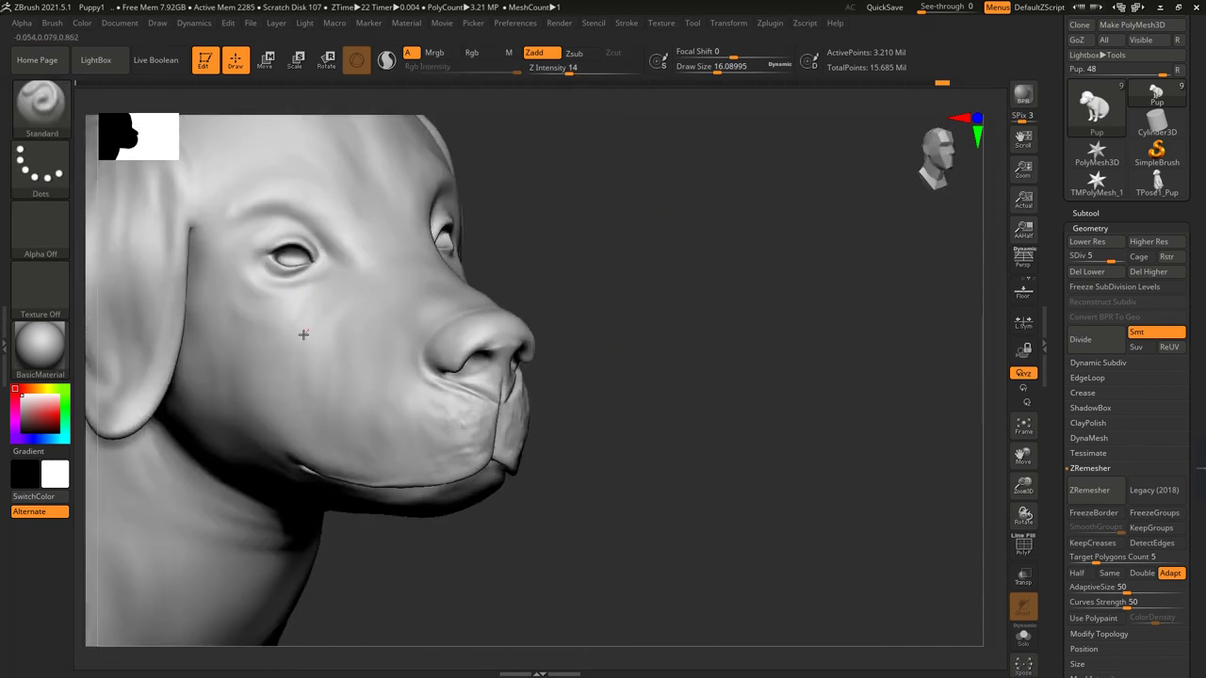
- Smooth near the eye and along the neck below the ear, viewed from a frontal angle
{"action": "key", "text": "shift"}
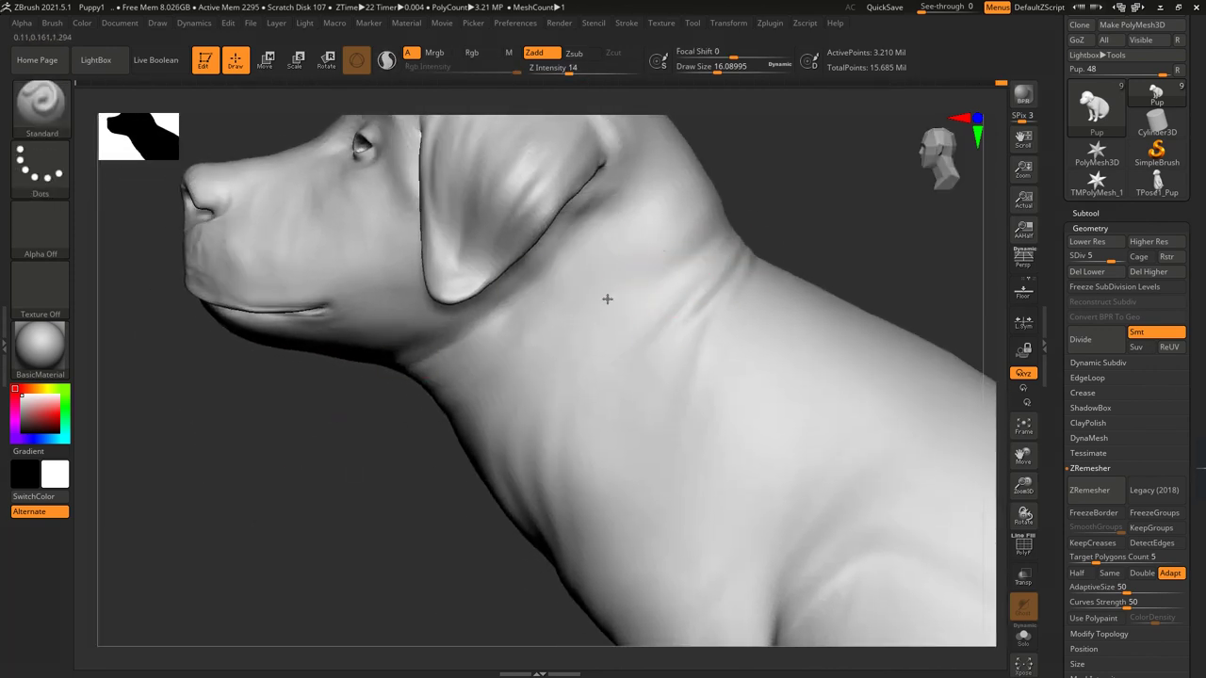
{"action": "left_click_drag", "start_coordinate": [365, 454], "coordinate": [542, 249]}
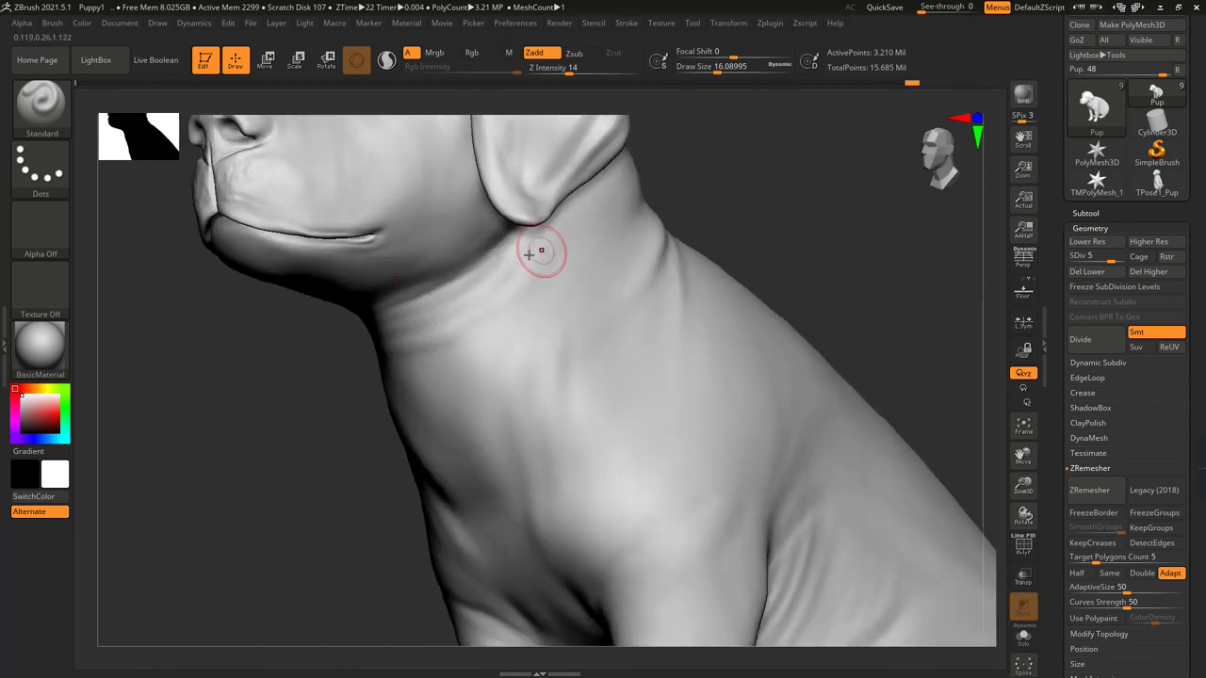
{"action": "left_click_drag", "start_coordinate": [473, 434], "coordinate": [633, 210]}
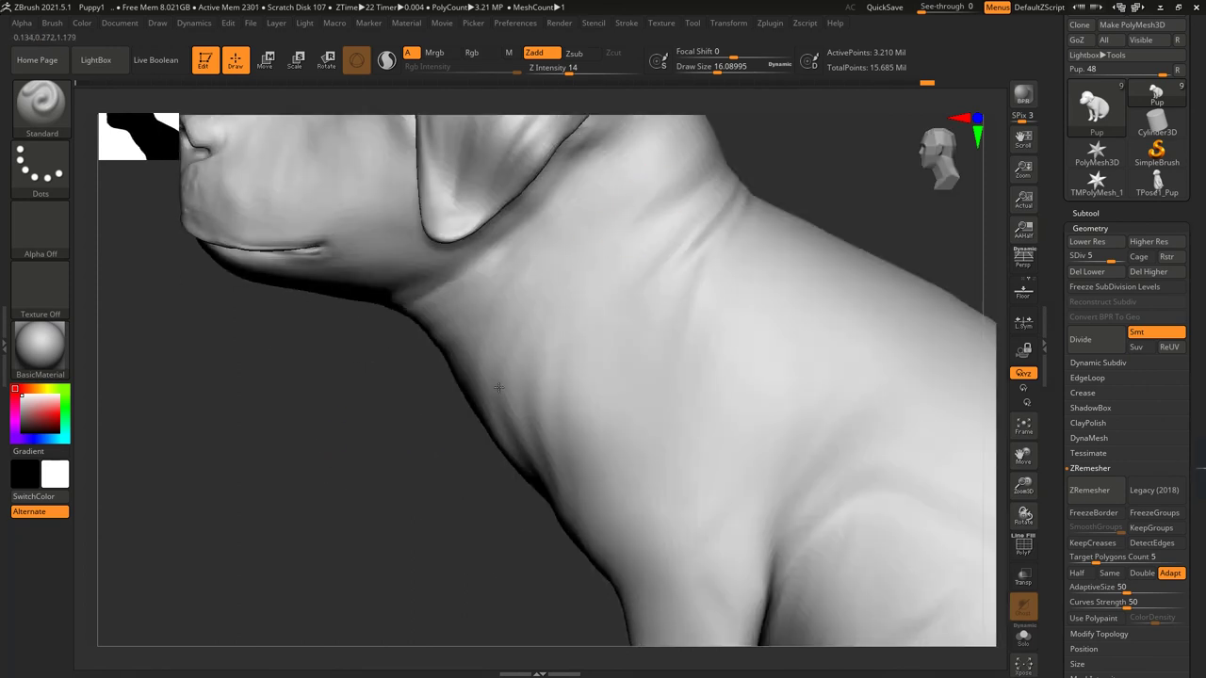
{"action": "left_click_drag", "start_coordinate": [498, 387], "coordinate": [581, 256]}
{"action": "mouse_move", "coordinate": [646, 237]}
{"action": "left_mouse_down"}
{"action": "mouse_move", "coordinate": [710, 226]}
{"action": "mouse_move", "coordinate": [587, 291]}
{"action": "left_mouse_up"}
{"action": "key", "text": "shift"}
- Sculpt creases on the shoulder and forelegs with an enlarged Standard brush
{"action": "key", "text": "f"}
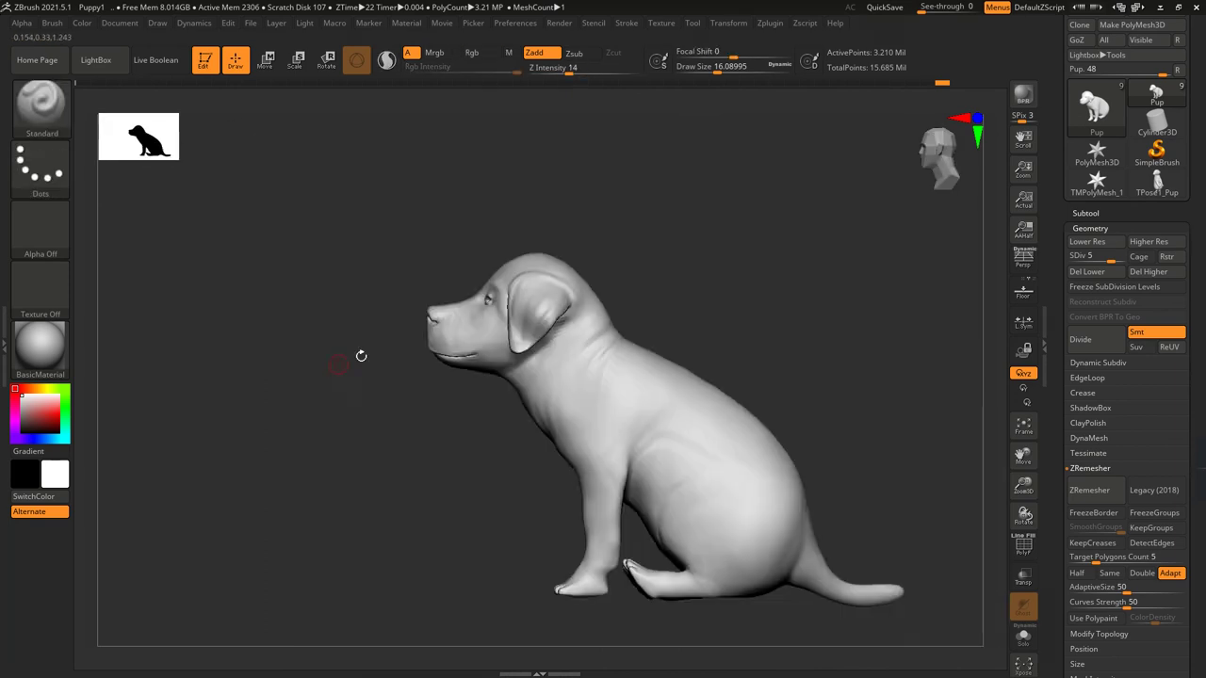
{"action": "mouse_move", "coordinate": [364, 350]}
{"action": "left_mouse_down"}
{"action": "mouse_move", "coordinate": [713, 270]}
{"action": "mouse_move", "coordinate": [741, 282]}
{"action": "mouse_move", "coordinate": [403, 276]}
{"action": "mouse_move", "coordinate": [399, 293]}
{"action": "left_mouse_up"}
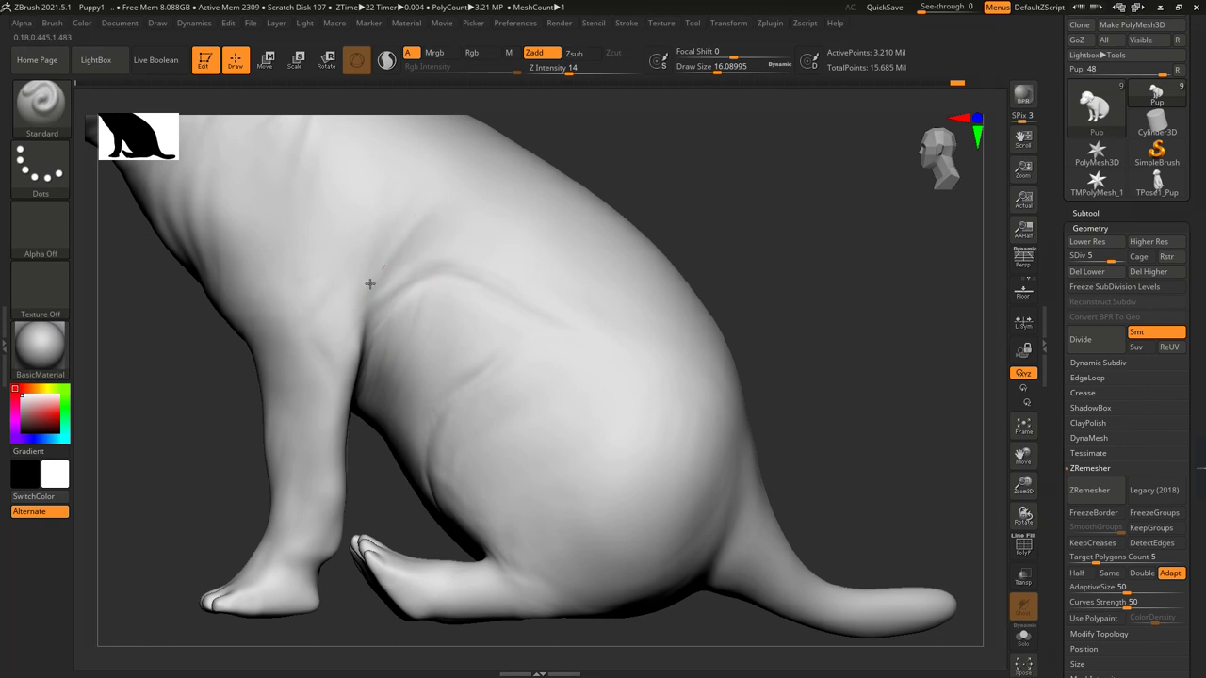
{"action": "mouse_move", "coordinate": [382, 273]}
{"action": "left_mouse_down"}
{"action": "mouse_move", "coordinate": [359, 280]}
{"action": "mouse_move", "coordinate": [417, 323]}
{"action": "mouse_move", "coordinate": [417, 395]}
{"action": "mouse_move", "coordinate": [295, 395]}
{"action": "mouse_move", "coordinate": [574, 269]}
{"action": "mouse_move", "coordinate": [527, 189]}
{"action": "left_mouse_up"}
{"action": "left_click_drag", "start_coordinate": [718, 73], "coordinate": [723, 72]}
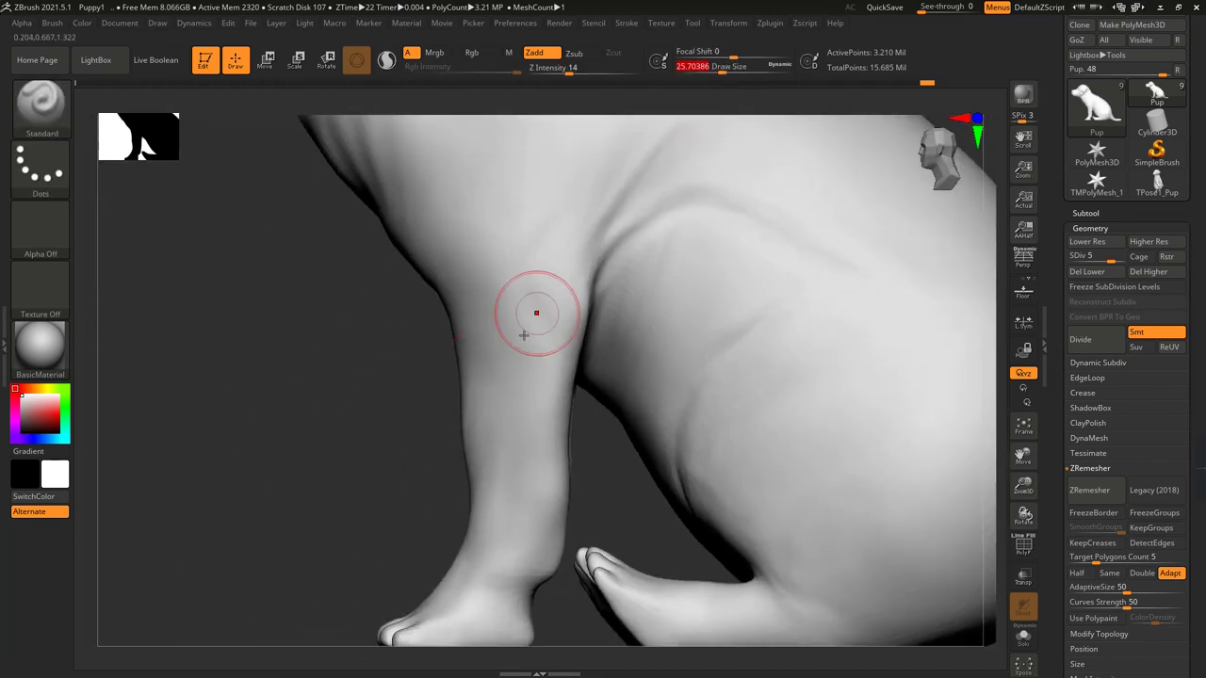
{"action": "left_click_drag", "start_coordinate": [427, 310], "coordinate": [445, 290]}
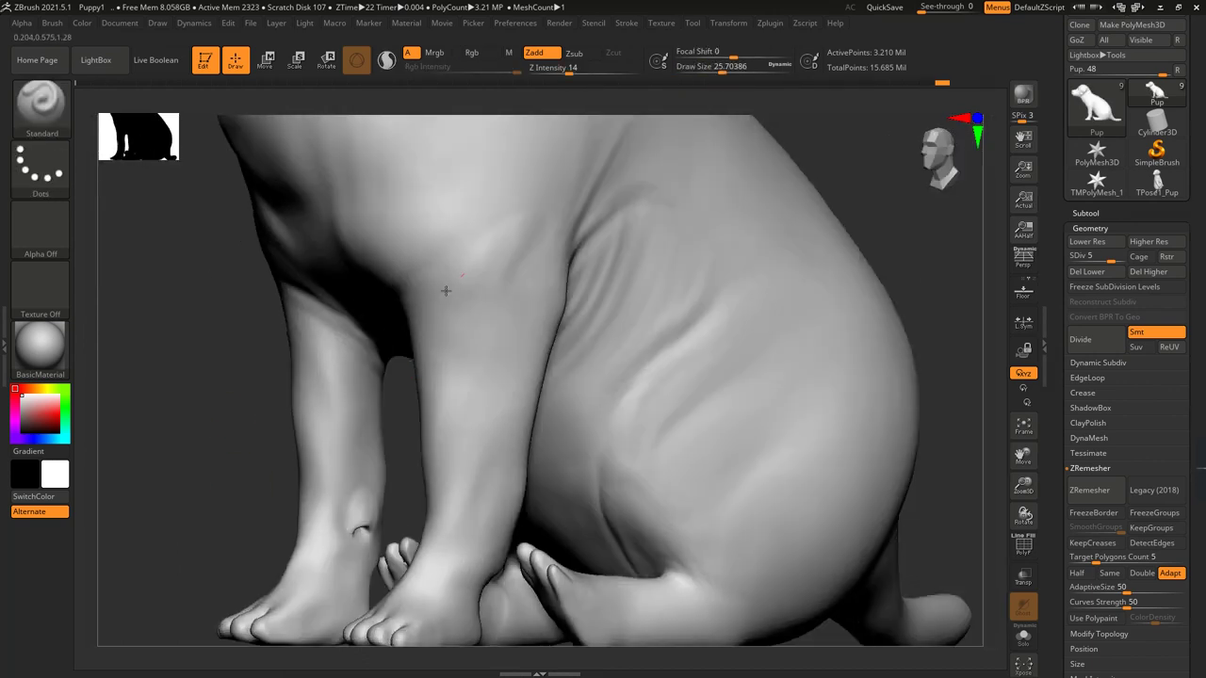
{"action": "left_click_drag", "start_coordinate": [456, 250], "coordinate": [497, 333]}
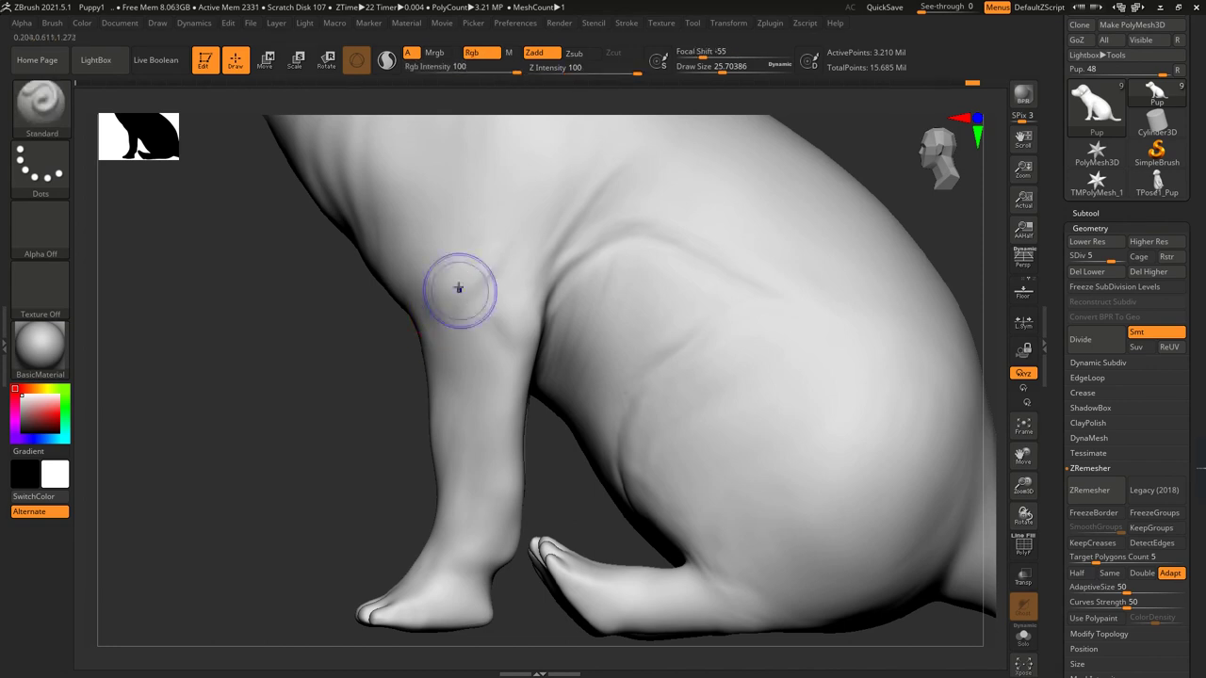
{"action": "mouse_move", "coordinate": [458, 300]}
{"action": "right_mouse_down", "text": "shift"}
{"action": "mouse_move", "coordinate": [452, 358]}
{"action": "mouse_move", "coordinate": [456, 302]}
{"action": "right_mouse_up", "text": "shift"}
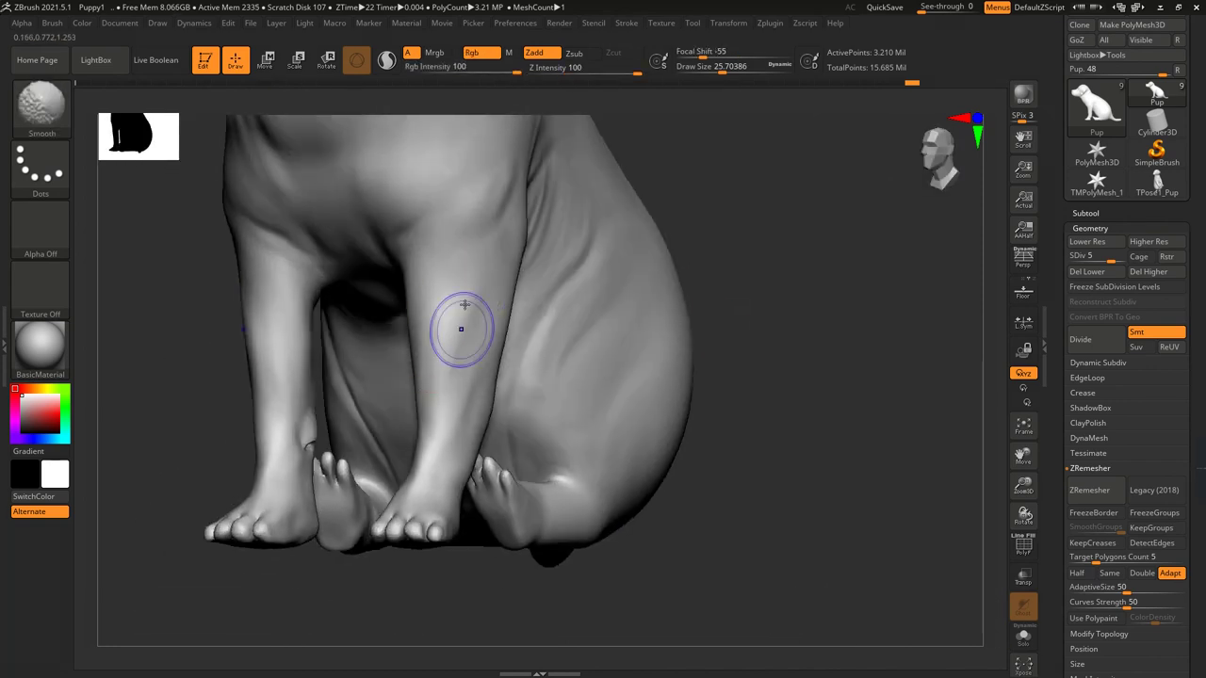
{"action": "right_click_drag", "start_coordinate": [651, 334], "coordinate": [436, 465]}
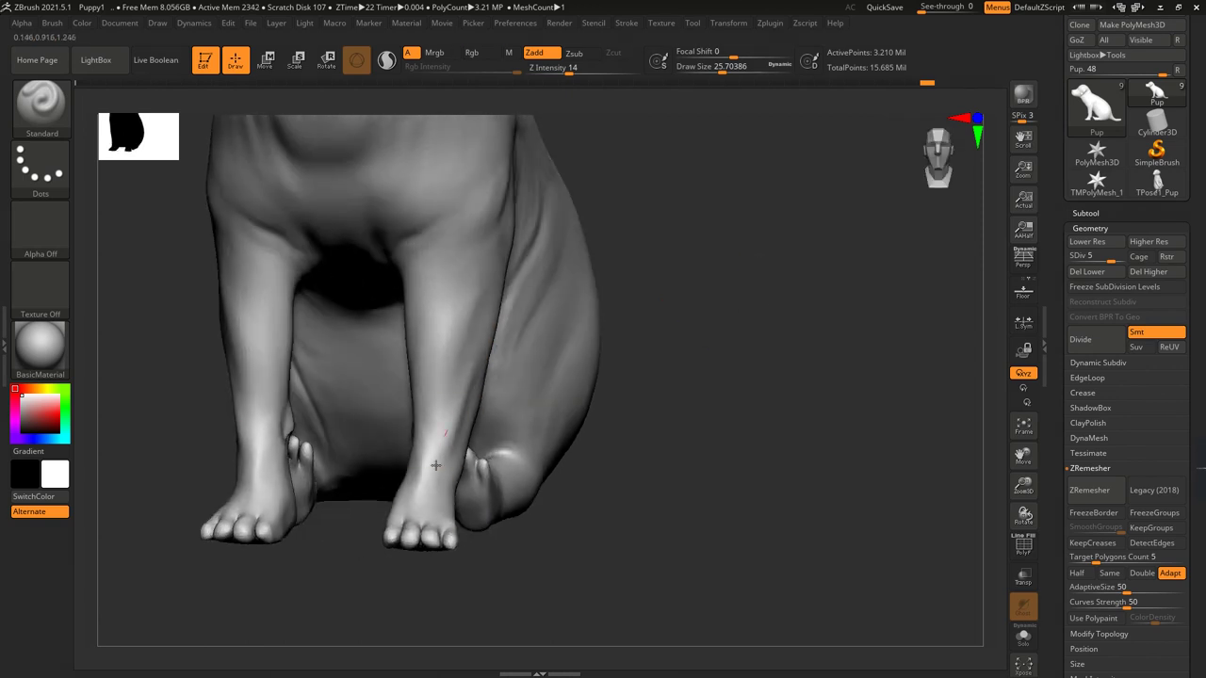
- Smooth the foreleg creases from front and three-quarter views with a slightly bigger brush
{"action": "key", "text": "shift"}
{"action": "mouse_move", "coordinate": [684, 323]}
{"action": "right_mouse_down", "text": "shift"}
{"action": "mouse_move", "coordinate": [423, 395]}
{"action": "mouse_move", "coordinate": [673, 369]}
{"action": "mouse_move", "coordinate": [630, 330]}
{"action": "mouse_move", "coordinate": [609, 216]}
{"action": "right_mouse_up", "text": "shift"}
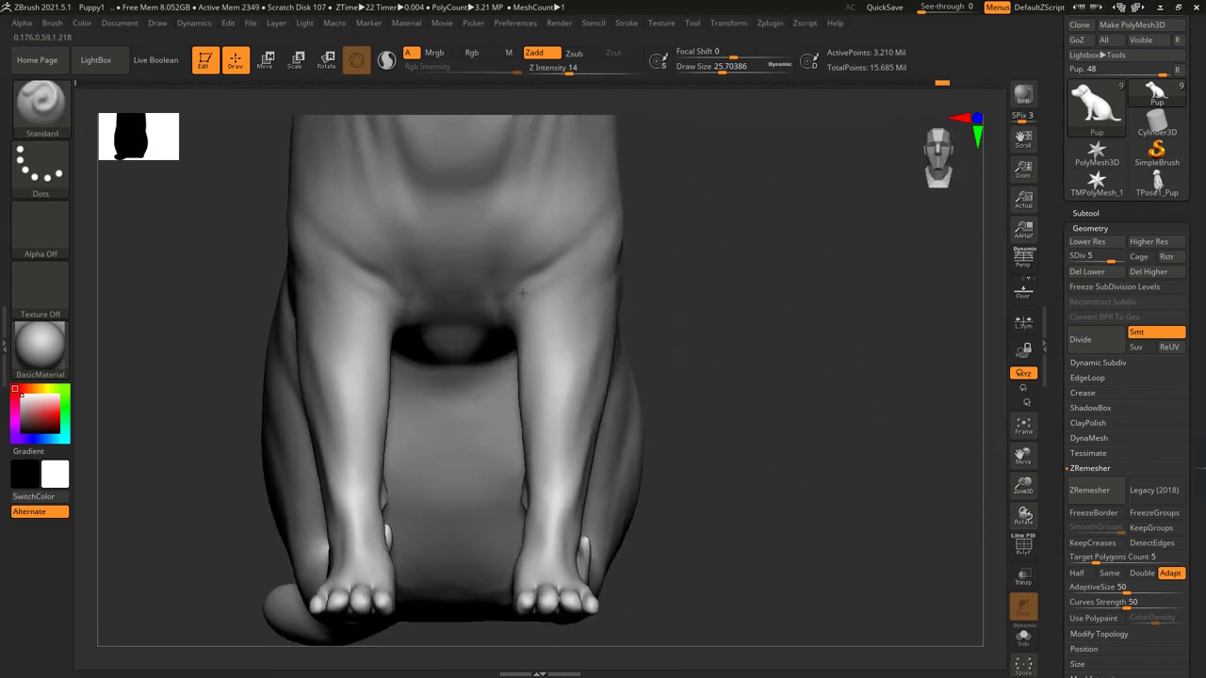
{"action": "right_click_drag", "start_coordinate": [522, 293], "coordinate": [537, 230]}
{"action": "key", "text": "shift"}
{"action": "right_click_drag", "start_coordinate": [498, 387], "coordinate": [538, 381], "text": "shift"}
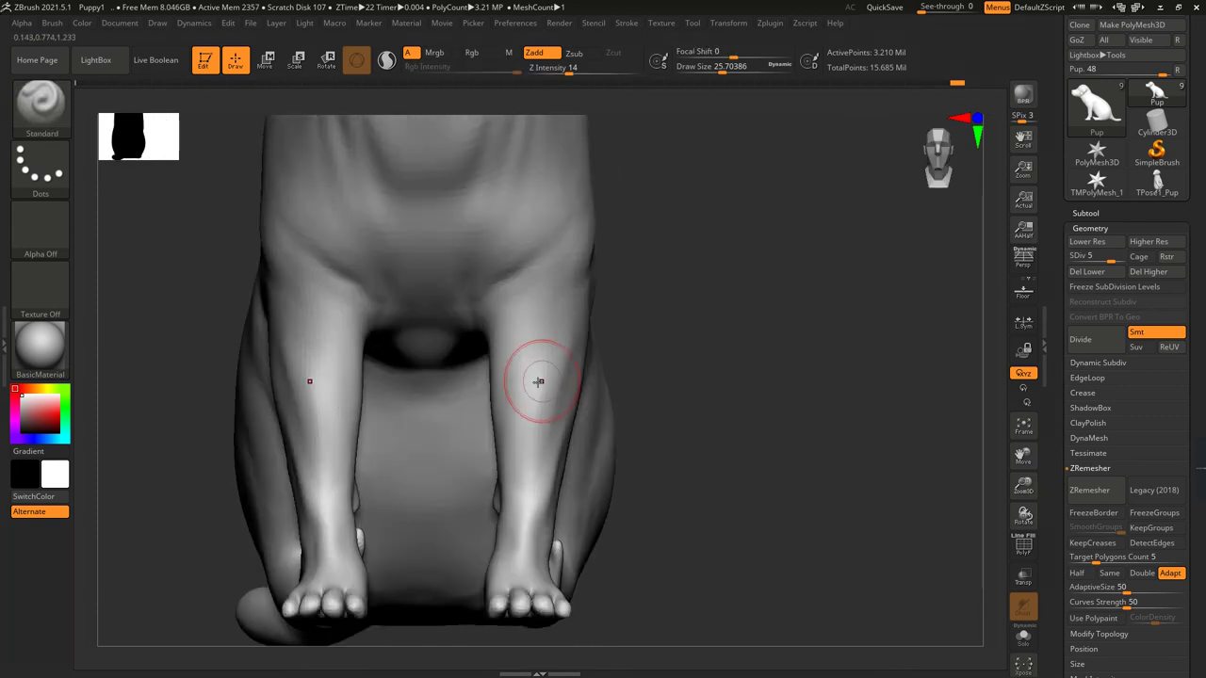
{"action": "mouse_move", "coordinate": [539, 457]}
{"action": "right_mouse_down"}
{"action": "mouse_move", "coordinate": [807, 279]}
{"action": "mouse_move", "coordinate": [570, 321]}
{"action": "right_mouse_up"}
{"action": "key", "text": "bracketright"}
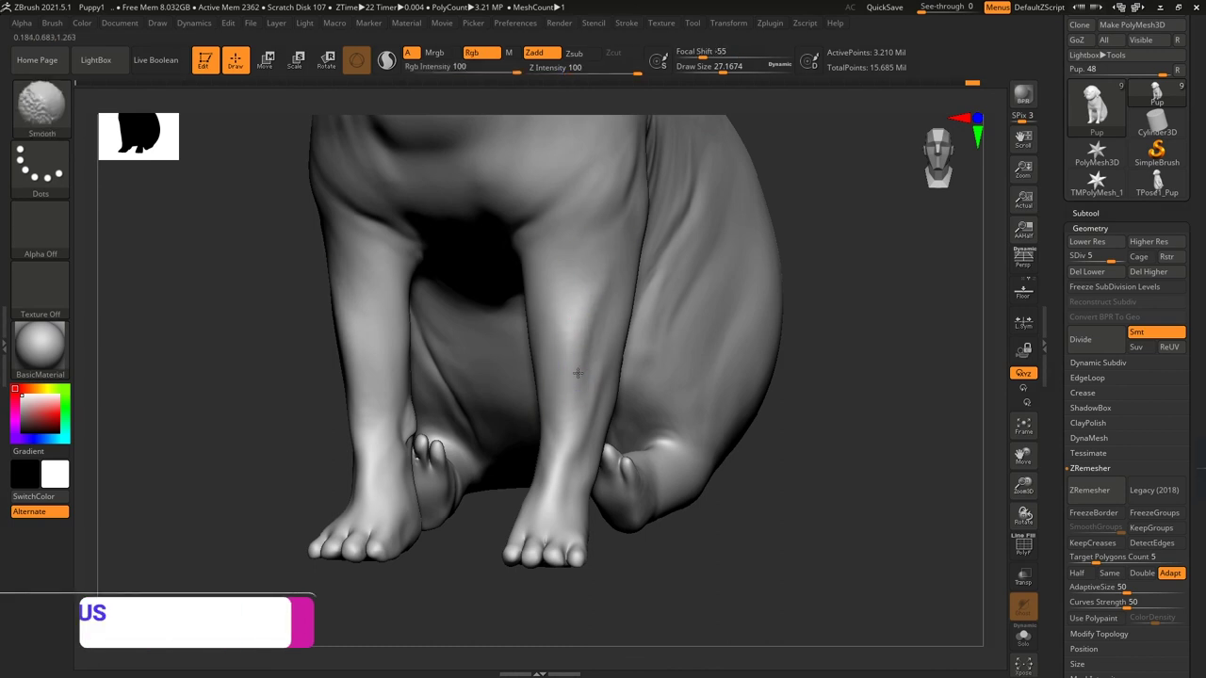
{"action": "right_click_drag", "start_coordinate": [604, 272], "coordinate": [417, 336]}
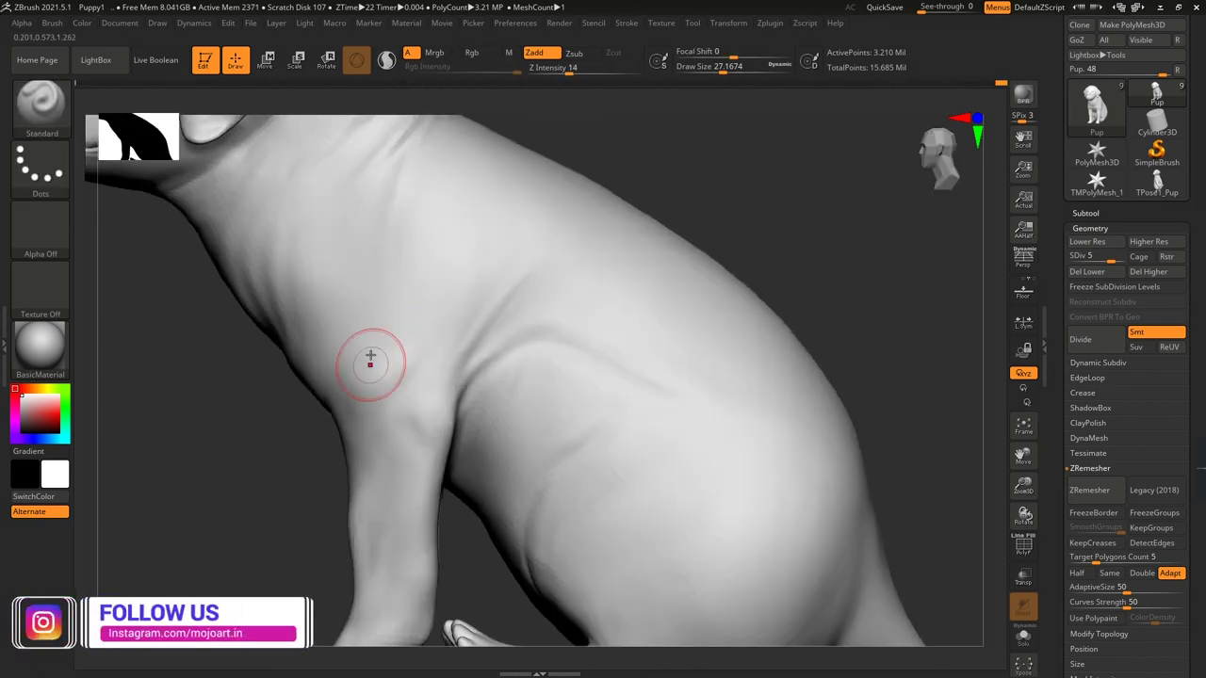
- Sculpt and smooth creases across the haunch and flank, then frame the whole puppy
{"action": "key", "text": "ctrl"}
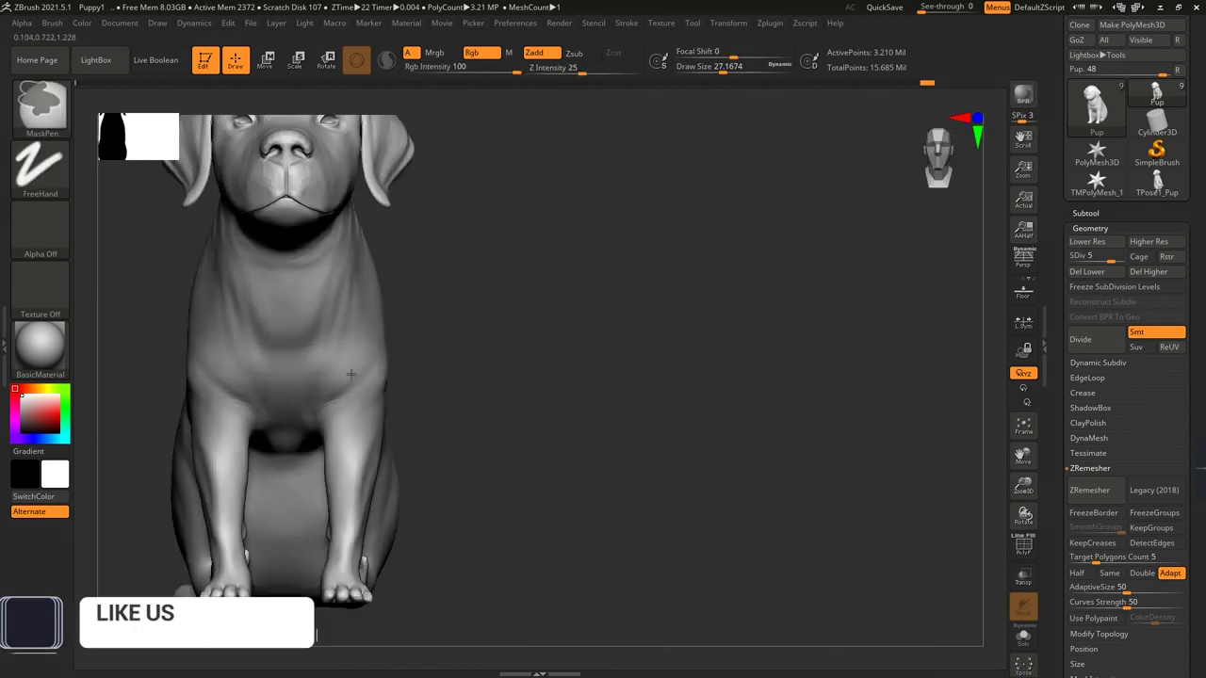
{"action": "mouse_move", "coordinate": [351, 374]}
{"action": "right_mouse_down", "text": "shift"}
{"action": "mouse_move", "coordinate": [659, 404]}
{"action": "mouse_move", "coordinate": [778, 312]}
{"action": "mouse_move", "coordinate": [586, 223]}
{"action": "right_mouse_up", "text": "shift"}
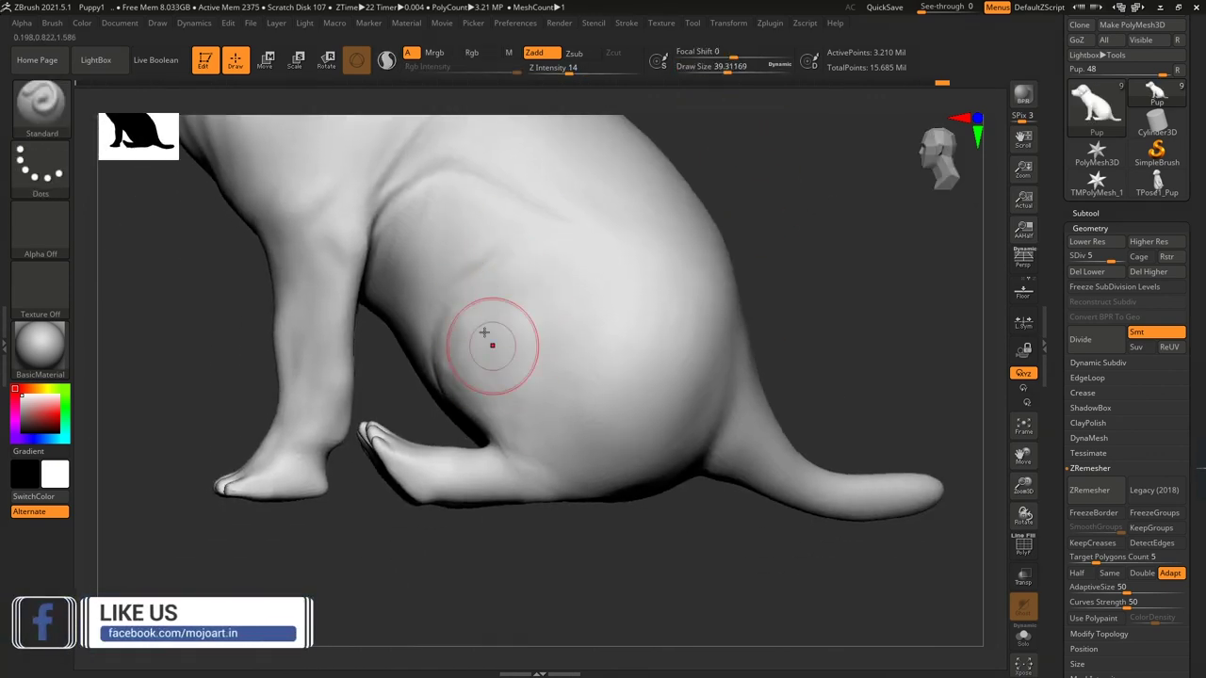
{"action": "left_click_drag", "start_coordinate": [497, 336], "coordinate": [463, 344]}
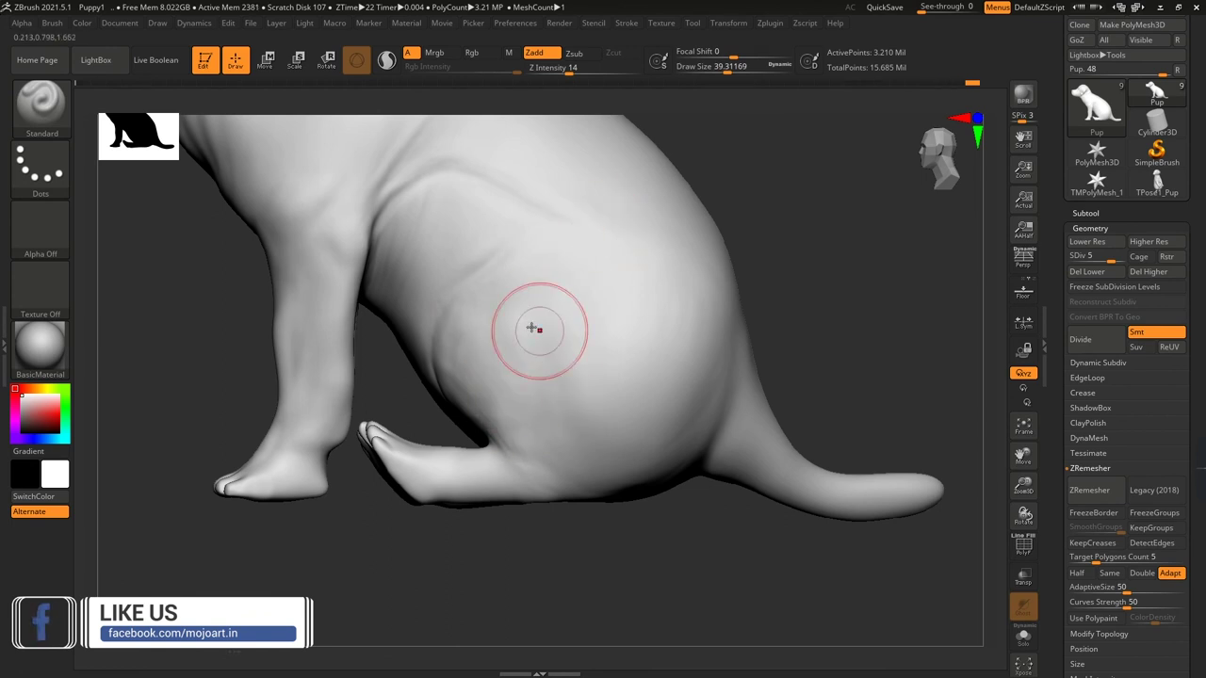
{"action": "right_click_drag", "start_coordinate": [471, 295], "coordinate": [414, 349], "text": "ctrl"}
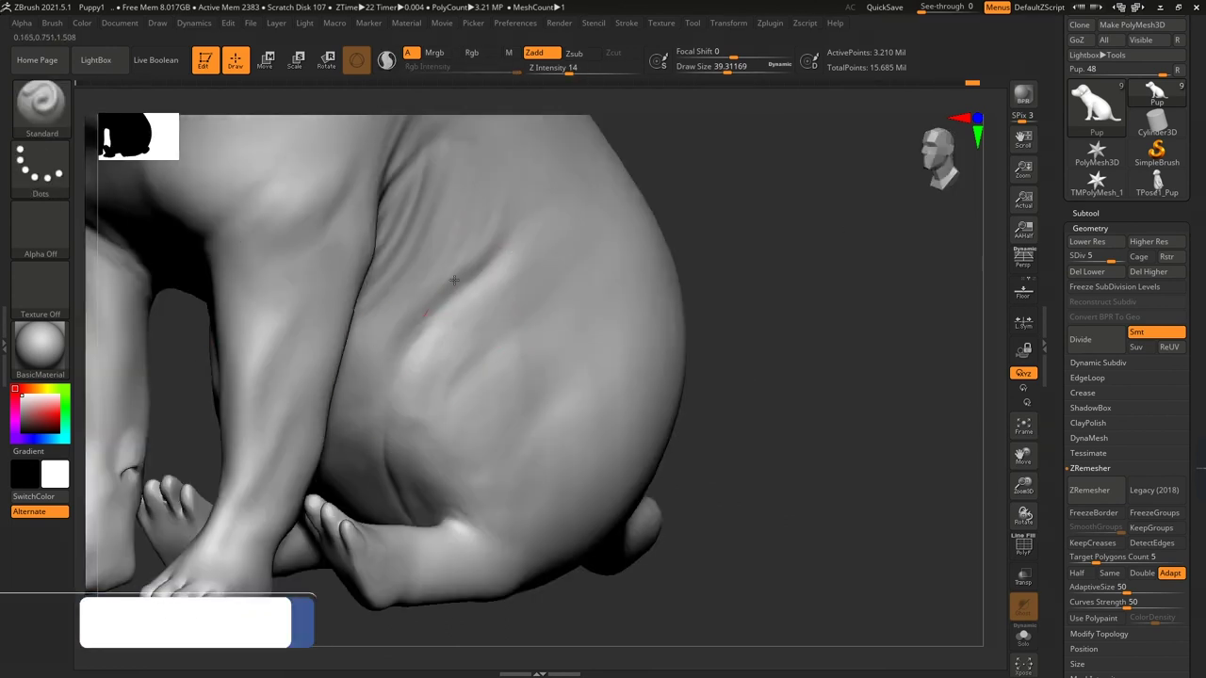
{"action": "left_click_drag", "start_coordinate": [412, 352], "coordinate": [376, 430]}
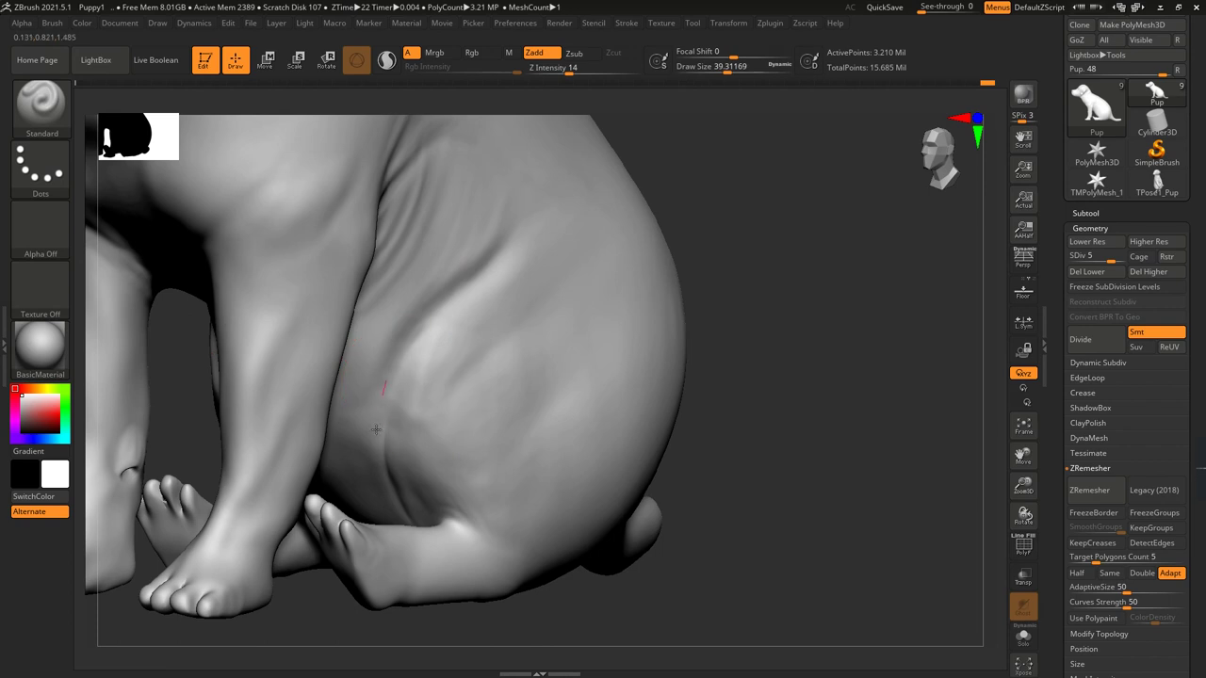
{"action": "left_click_drag", "start_coordinate": [756, 252], "coordinate": [442, 283], "text": "alt"}
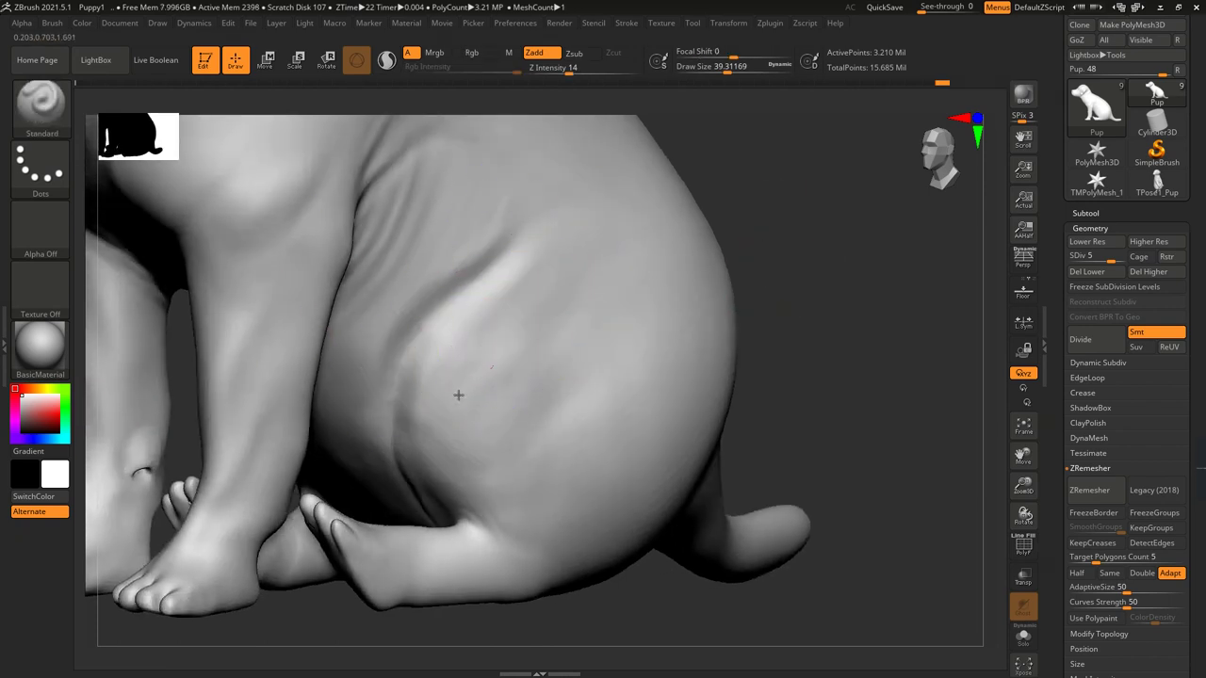
{"action": "left_click_drag", "start_coordinate": [515, 352], "coordinate": [792, 317]}
{"action": "key", "text": "f"}
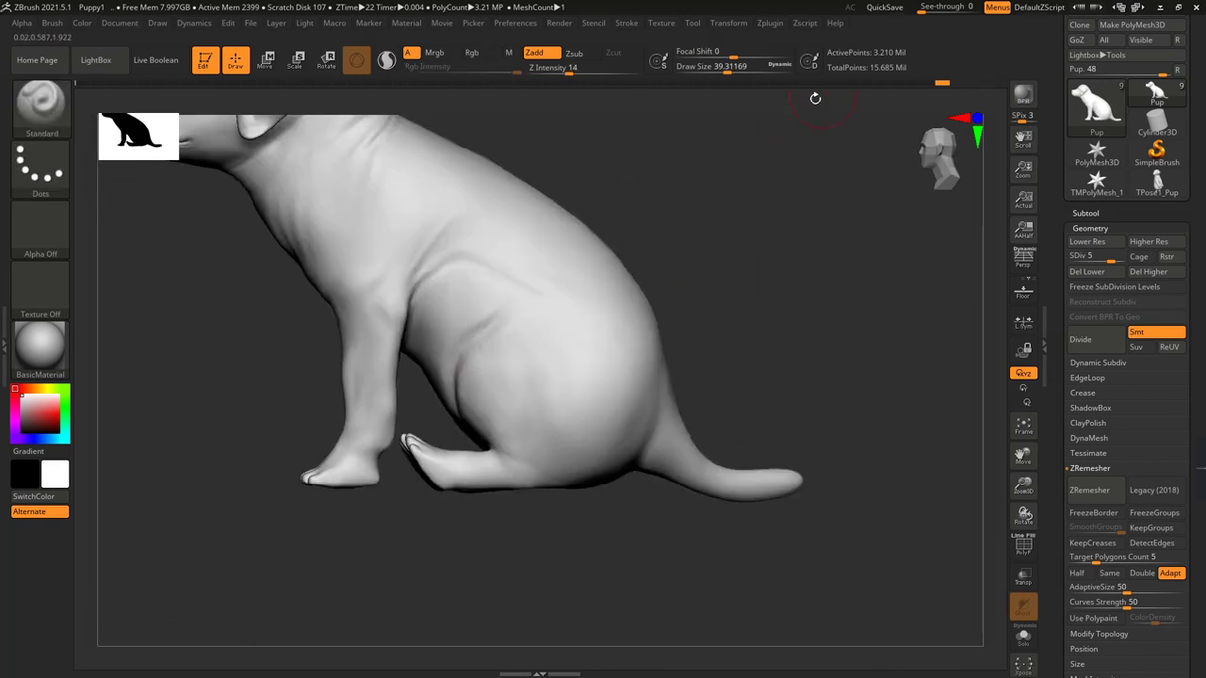
{"action": "left_click", "coordinate": [939, 156]}
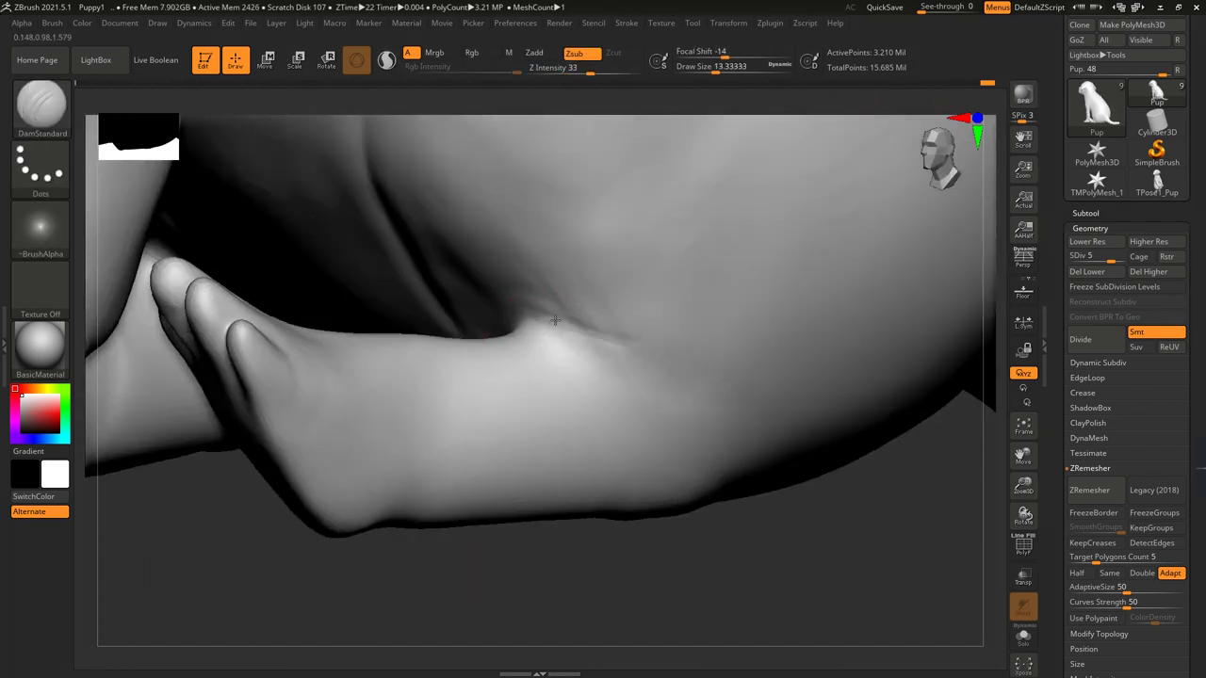
- Carve DamStandard creases above the paw and along the leg, then smooth them
{"action": "right_click_drag", "start_coordinate": [511, 345], "coordinate": [484, 310]}
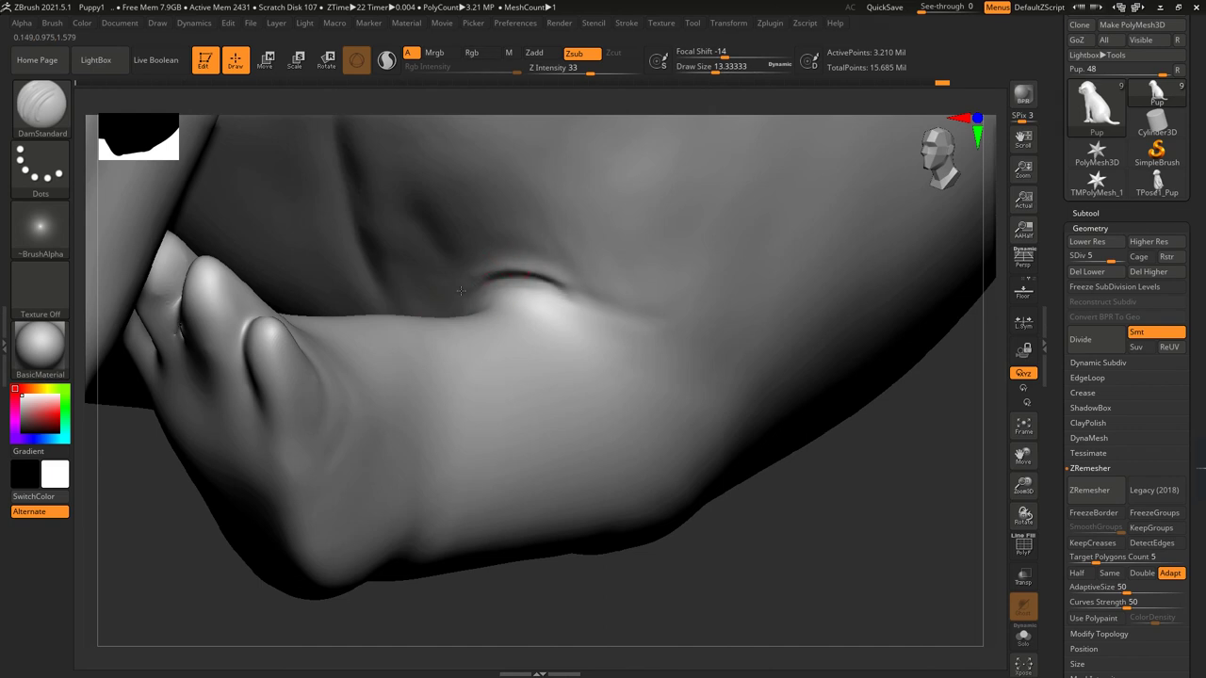
{"action": "left_click_drag", "start_coordinate": [460, 290], "coordinate": [480, 294]}
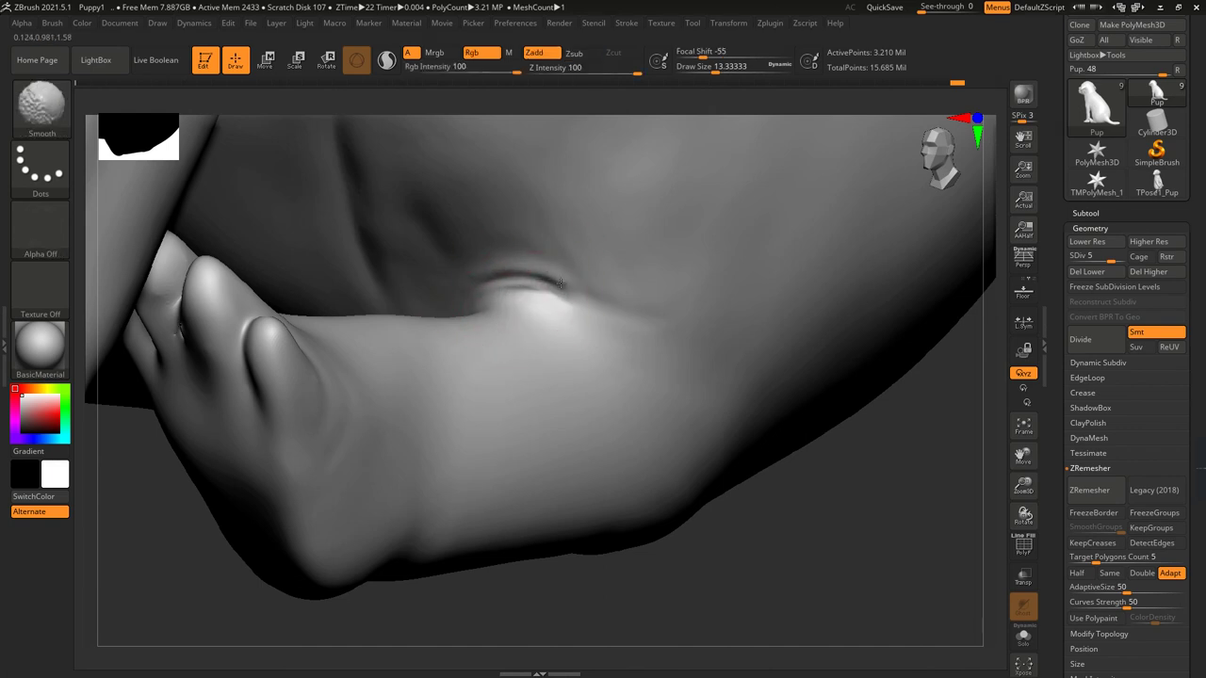
{"action": "right_click_drag", "start_coordinate": [810, 502], "coordinate": [703, 215]}
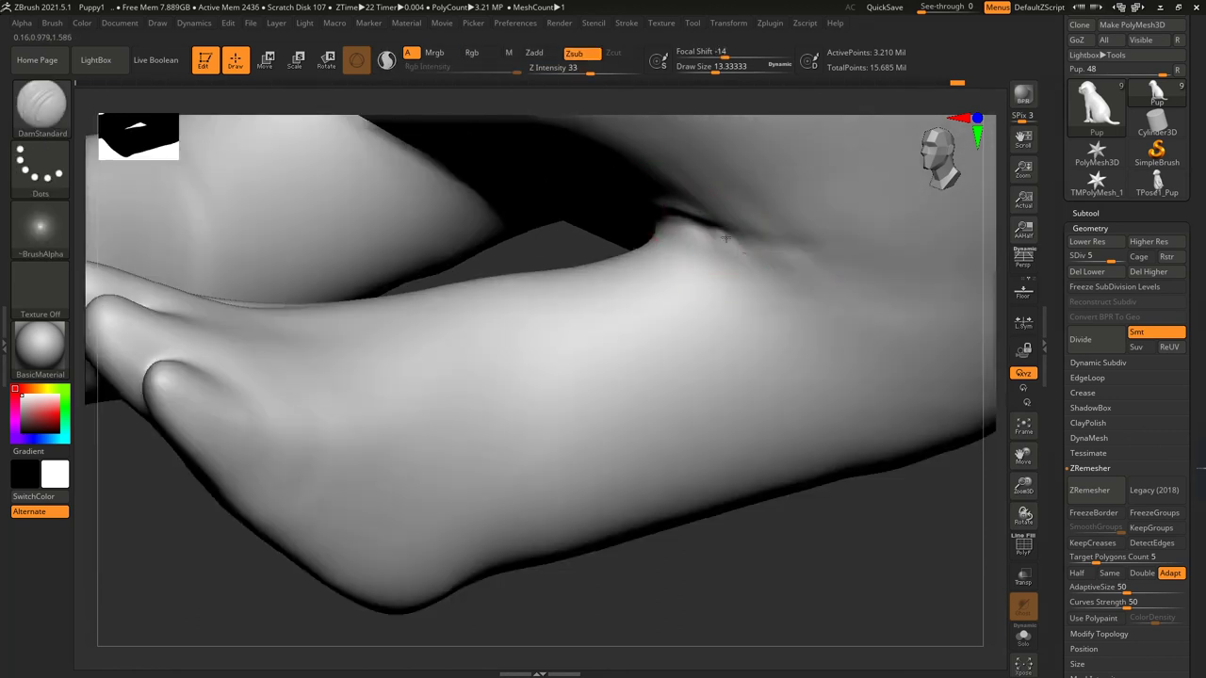
{"action": "right_click_drag", "start_coordinate": [593, 227], "coordinate": [781, 229]}
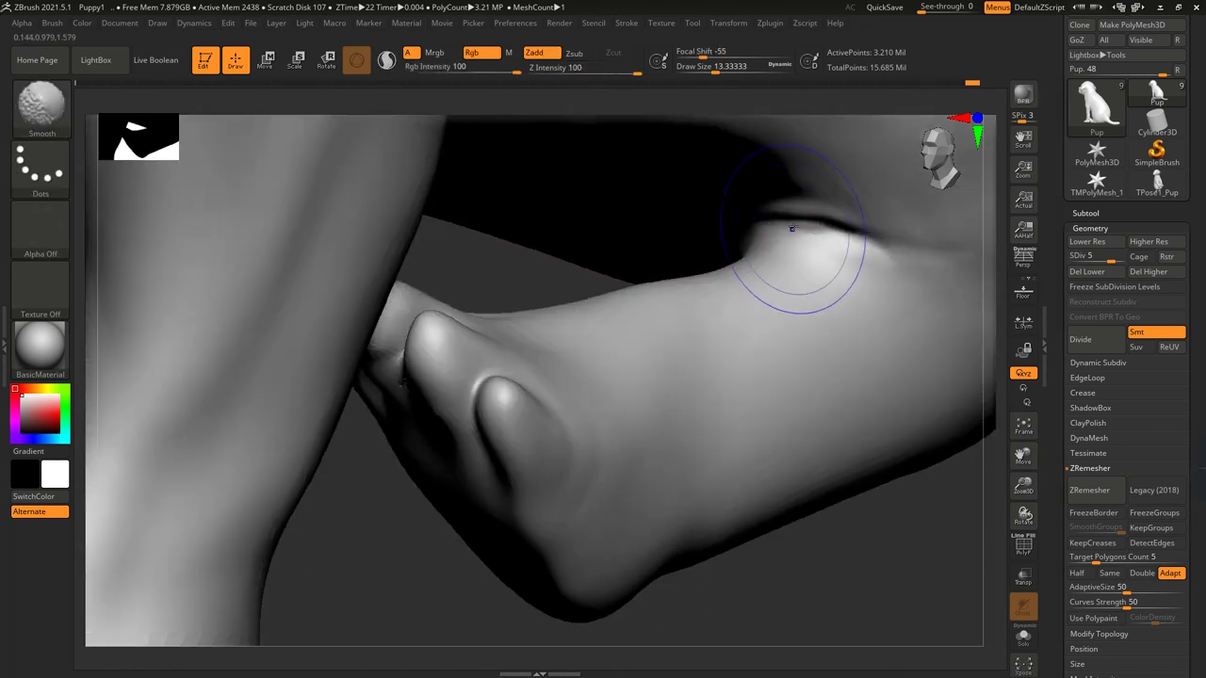
{"action": "right_click_drag", "start_coordinate": [794, 269], "coordinate": [609, 385]}
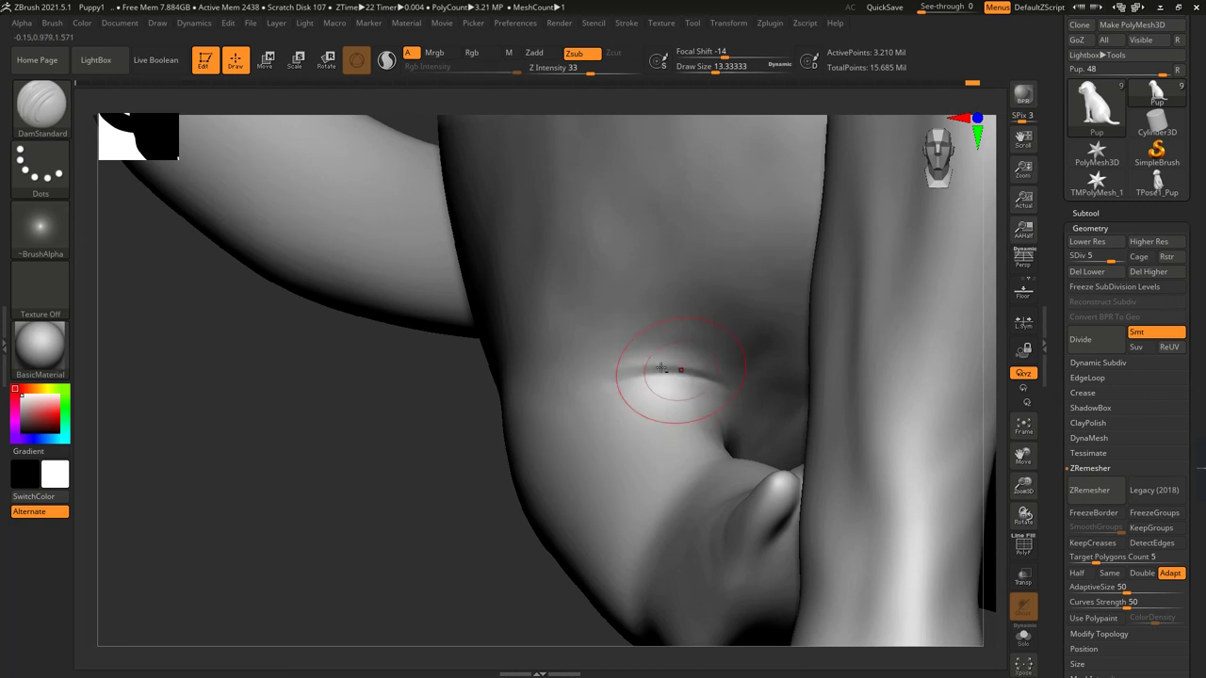
{"action": "mouse_move", "coordinate": [606, 379]}
{"action": "left_mouse_down"}
{"action": "mouse_move", "coordinate": [702, 374]}
{"action": "mouse_move", "coordinate": [620, 376]}
{"action": "mouse_move", "coordinate": [706, 385]}
{"action": "left_mouse_up"}
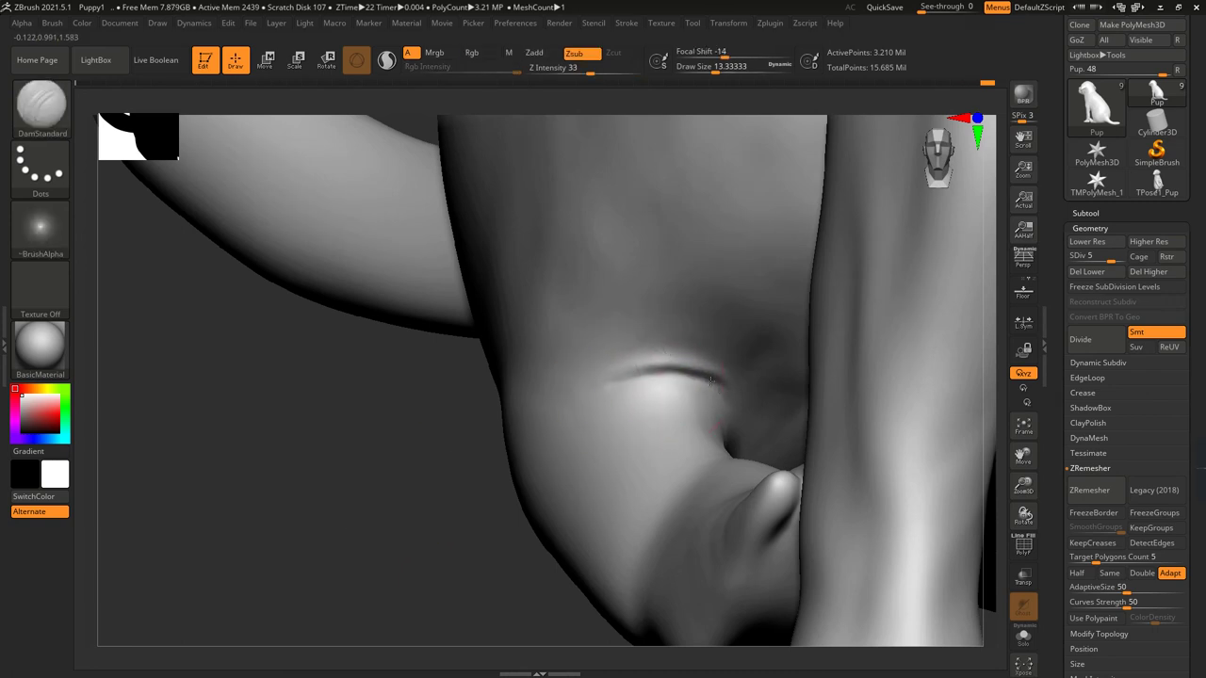
{"action": "key", "text": "shift"}
{"action": "right_click_drag", "start_coordinate": [577, 388], "coordinate": [637, 404]}
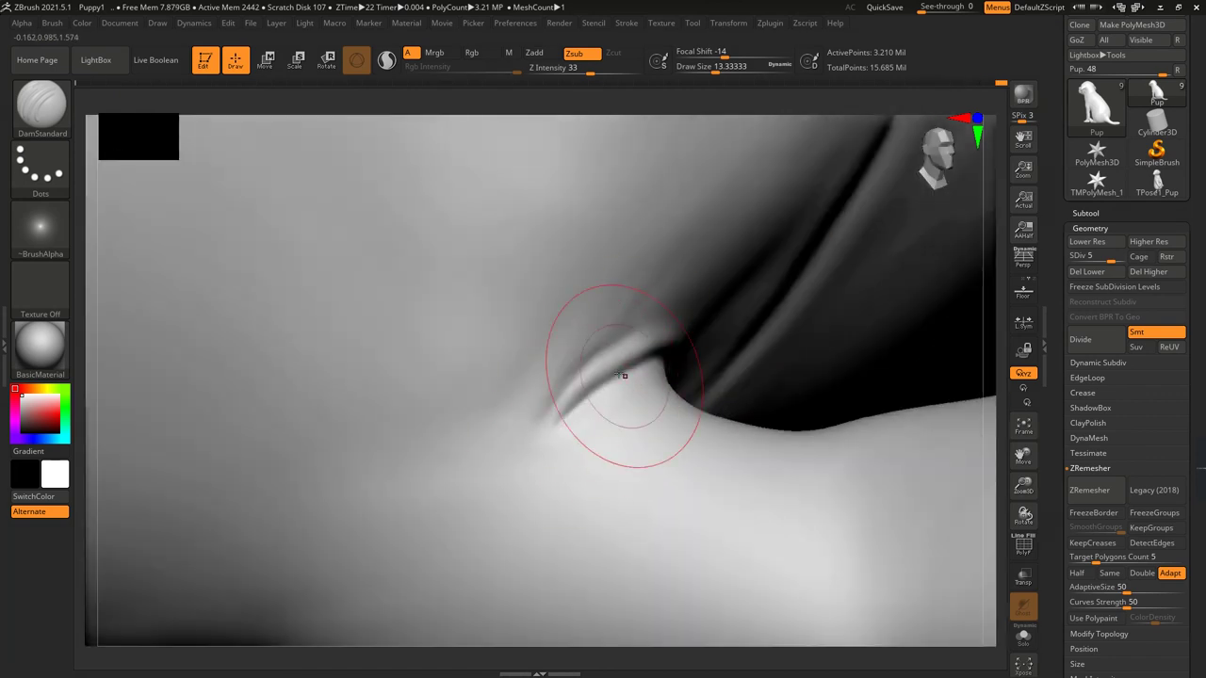
{"action": "right_click_drag", "start_coordinate": [511, 425], "coordinate": [403, 463], "text": "shift"}
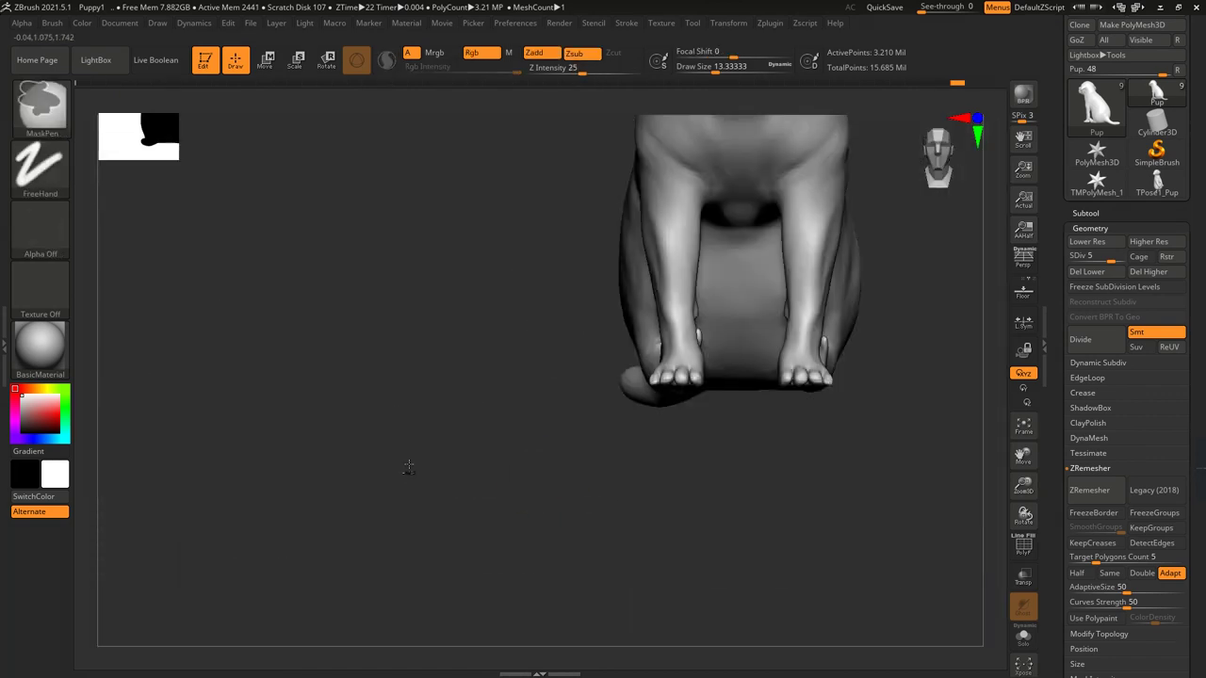
- Carve and soften the crease where the foreleg meets the chest
{"action": "key", "text": "f"}
{"action": "mouse_move", "coordinate": [821, 349]}
{"action": "right_mouse_down", "text": "shift"}
{"action": "mouse_move", "coordinate": [801, 376]}
{"action": "mouse_move", "coordinate": [738, 168]}
{"action": "mouse_move", "coordinate": [641, 261]}
{"action": "right_mouse_up", "text": "shift"}
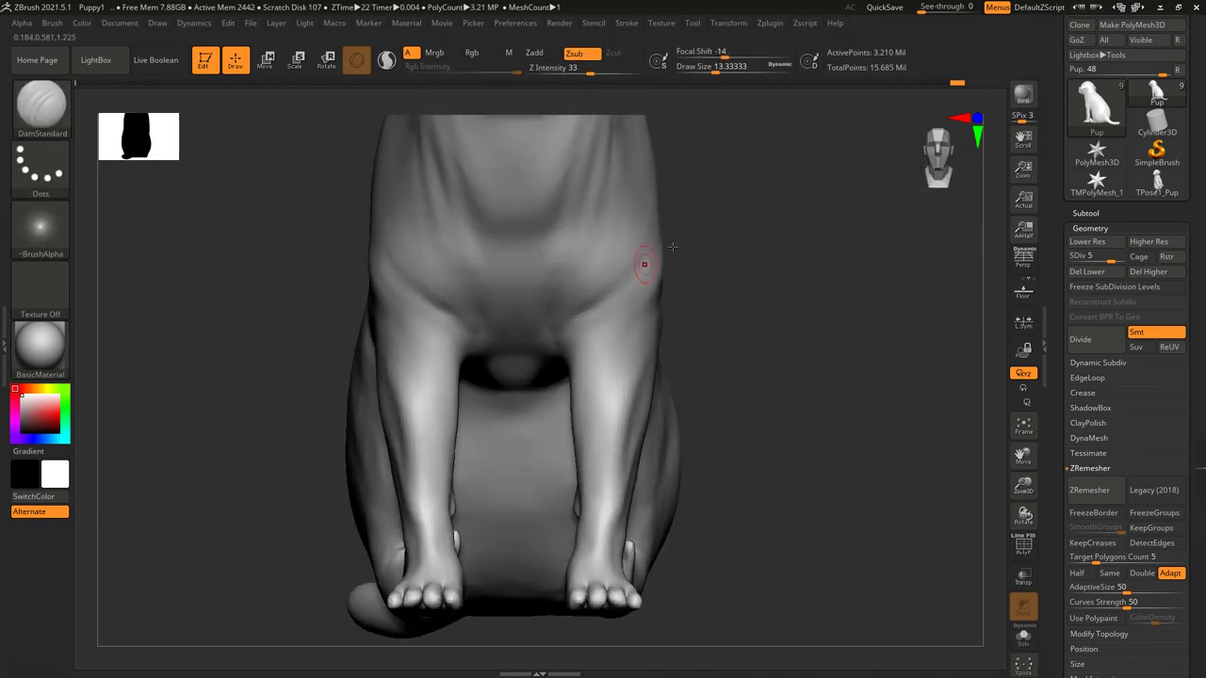
{"action": "mouse_move", "coordinate": [764, 288]}
{"action": "right_mouse_down", "text": "alt"}
{"action": "mouse_move", "coordinate": [909, 363]}
{"action": "mouse_move", "coordinate": [901, 304]}
{"action": "mouse_move", "coordinate": [661, 219]}
{"action": "right_mouse_up", "text": "alt"}
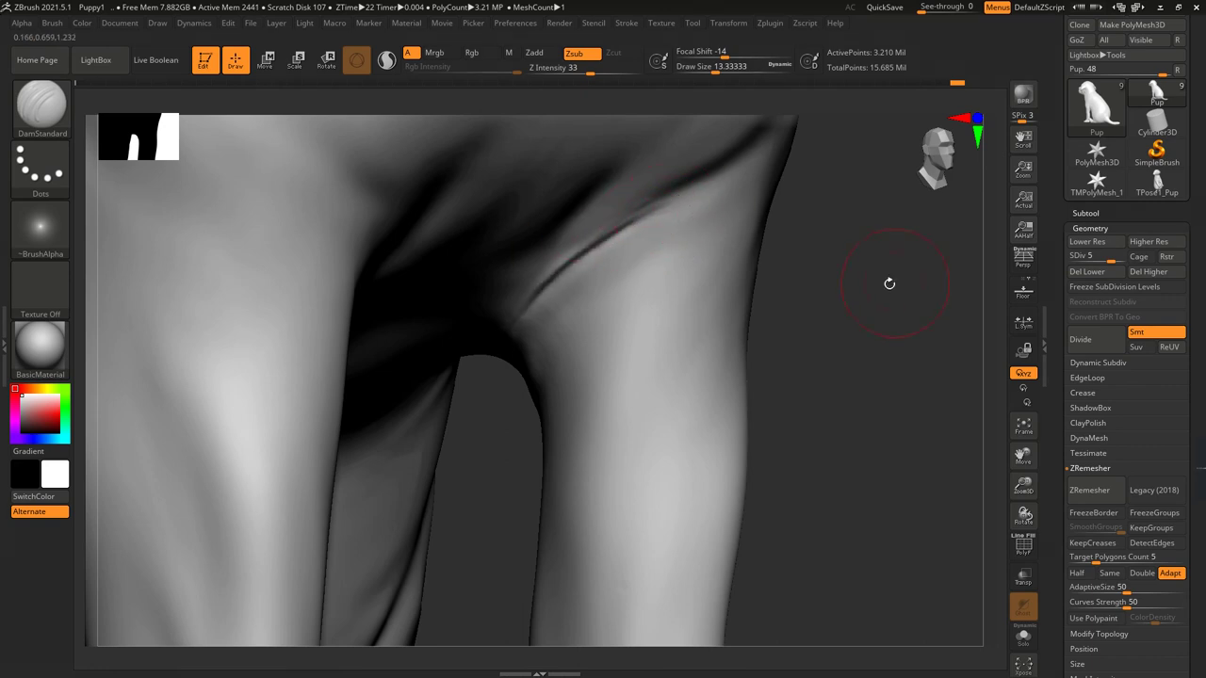
{"action": "right_click_drag", "start_coordinate": [889, 282], "coordinate": [591, 214]}
{"action": "key", "text": "shift"}
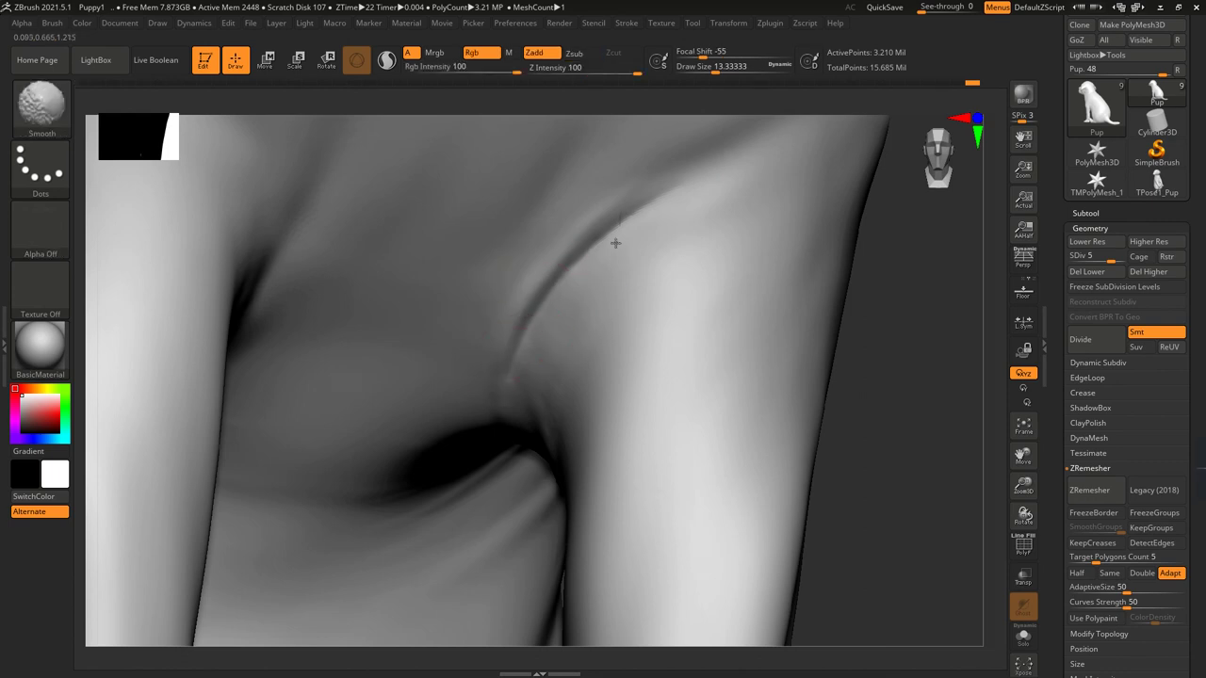
{"action": "left_click_drag", "start_coordinate": [613, 242], "coordinate": [619, 296], "text": "shift"}
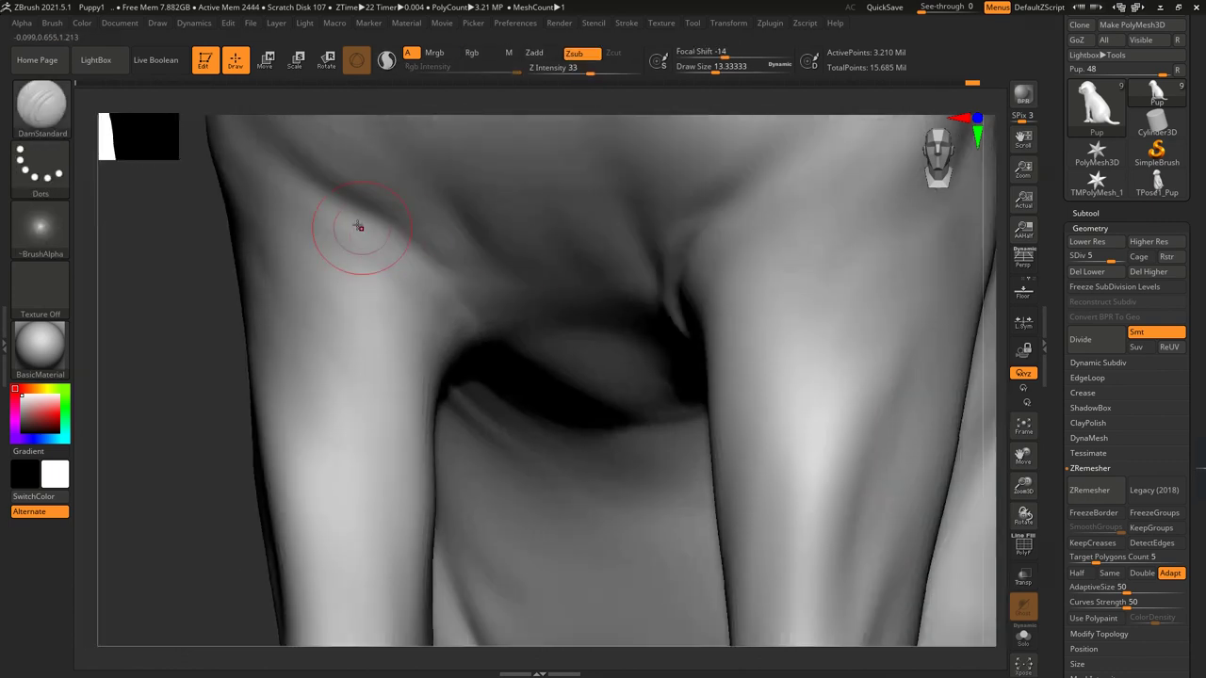
- Soften the crease along the upper foreleg
{"action": "right_click_drag", "start_coordinate": [361, 304], "coordinate": [454, 221]}
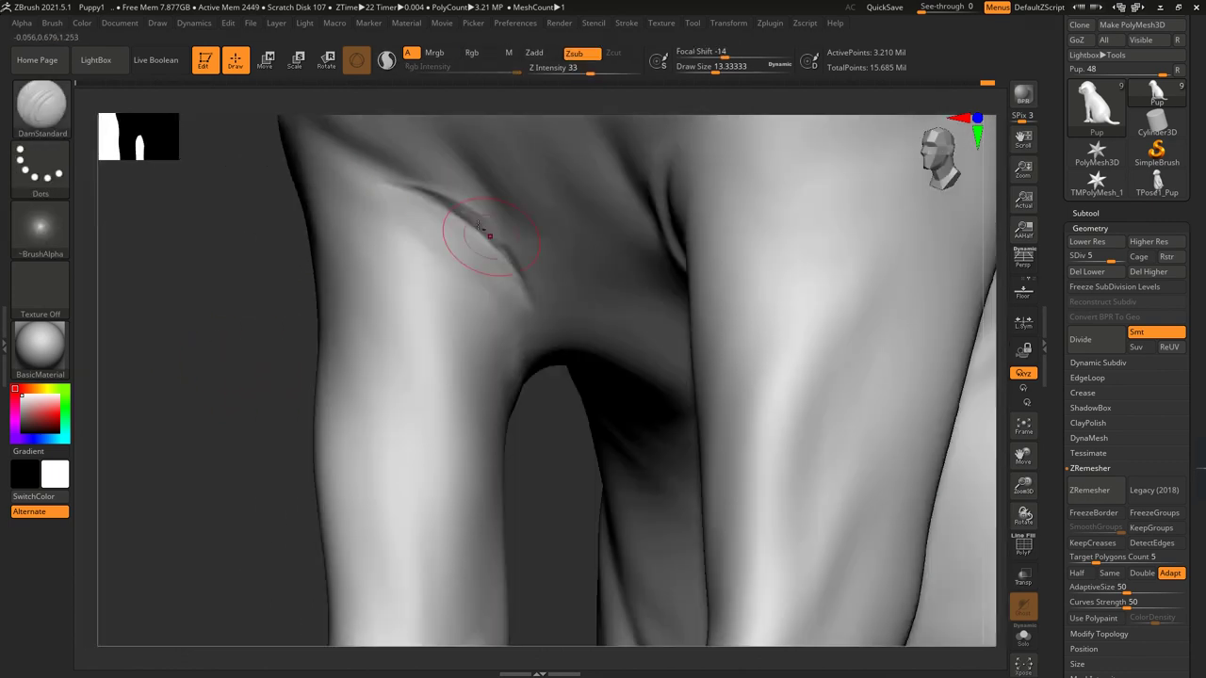
{"action": "mouse_move", "coordinate": [499, 247]}
{"action": "left_mouse_down", "text": "shift"}
{"action": "mouse_move", "coordinate": [462, 212]}
{"action": "mouse_move", "coordinate": [405, 189]}
{"action": "left_mouse_up", "text": "shift"}
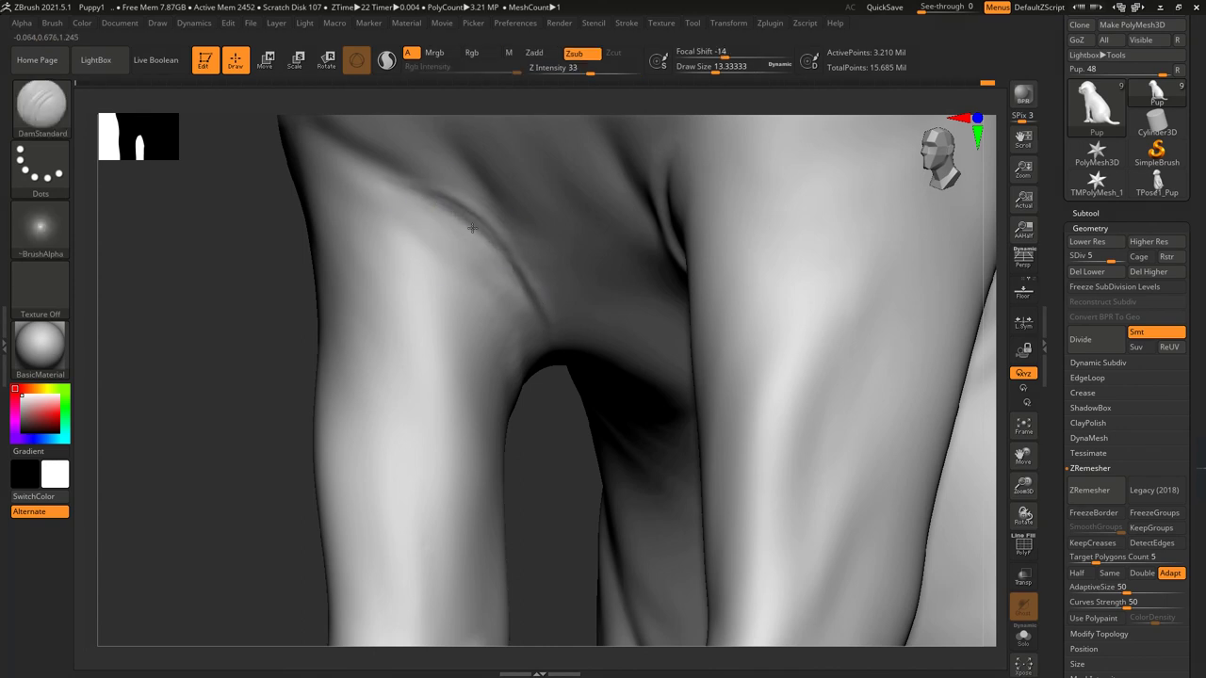
{"action": "mouse_move", "coordinate": [546, 329]}
{"action": "right_mouse_down"}
{"action": "mouse_move", "coordinate": [602, 320]}
{"action": "mouse_move", "coordinate": [670, 361]}
{"action": "mouse_move", "coordinate": [599, 296]}
{"action": "right_mouse_up"}
{"action": "key", "text": "shift"}
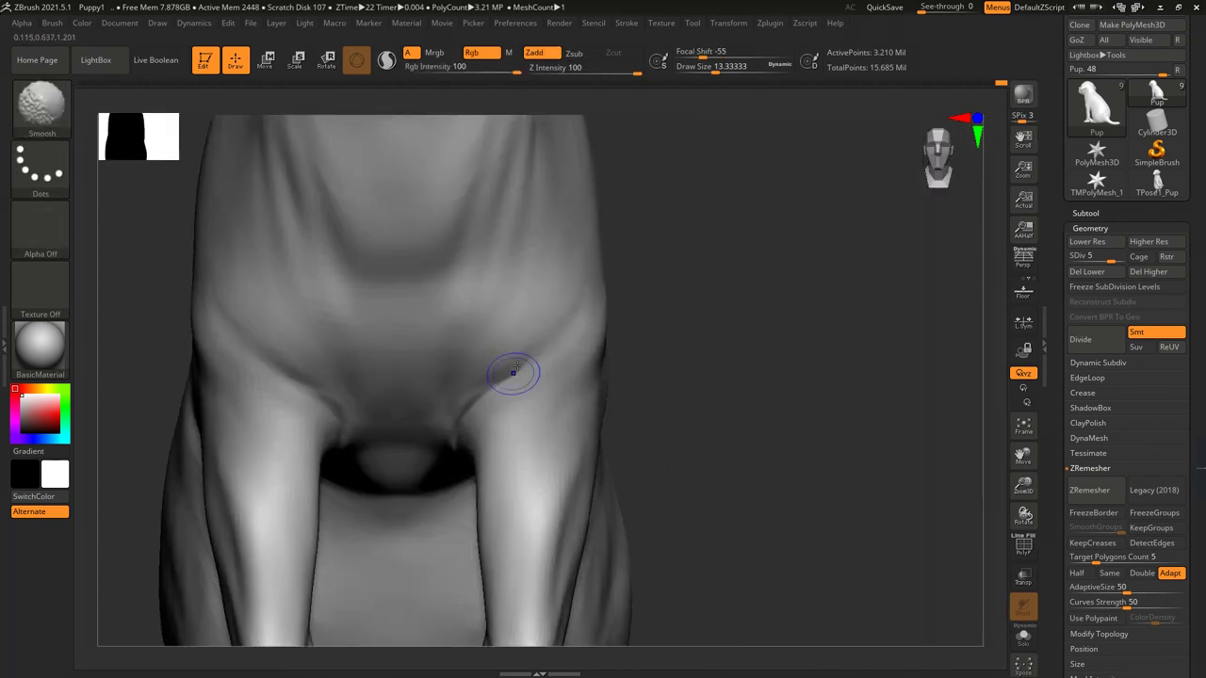
{"action": "right_click_drag", "start_coordinate": [557, 362], "coordinate": [560, 288]}
- Switch to ClayBuildup and build folds across the chest, smoothing the blotchy strokes
{"action": "key", "text": "b"}
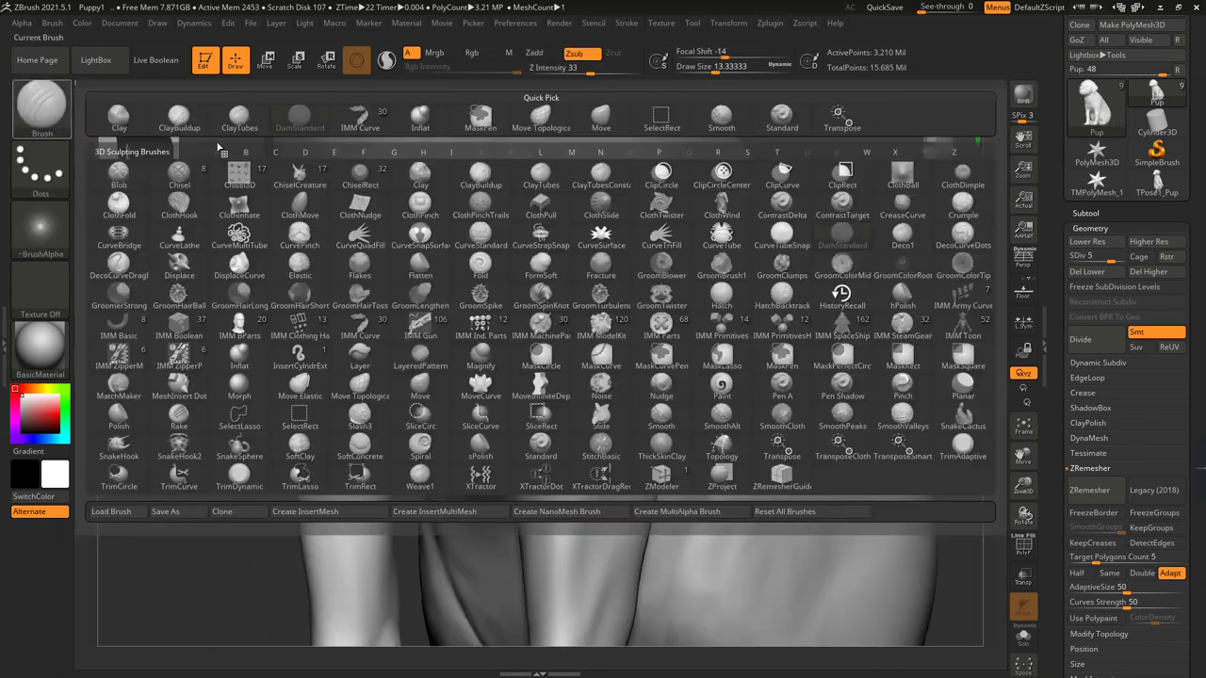
{"action": "left_click", "coordinate": [479, 184]}
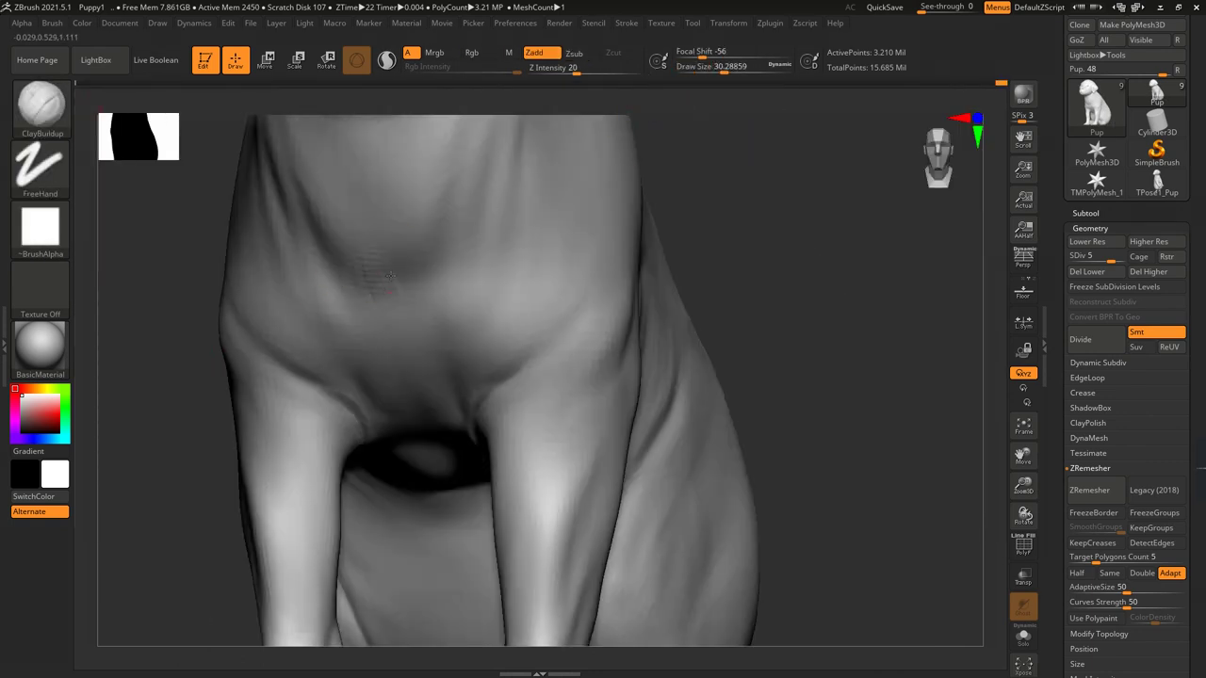
{"action": "key", "text": "shift"}
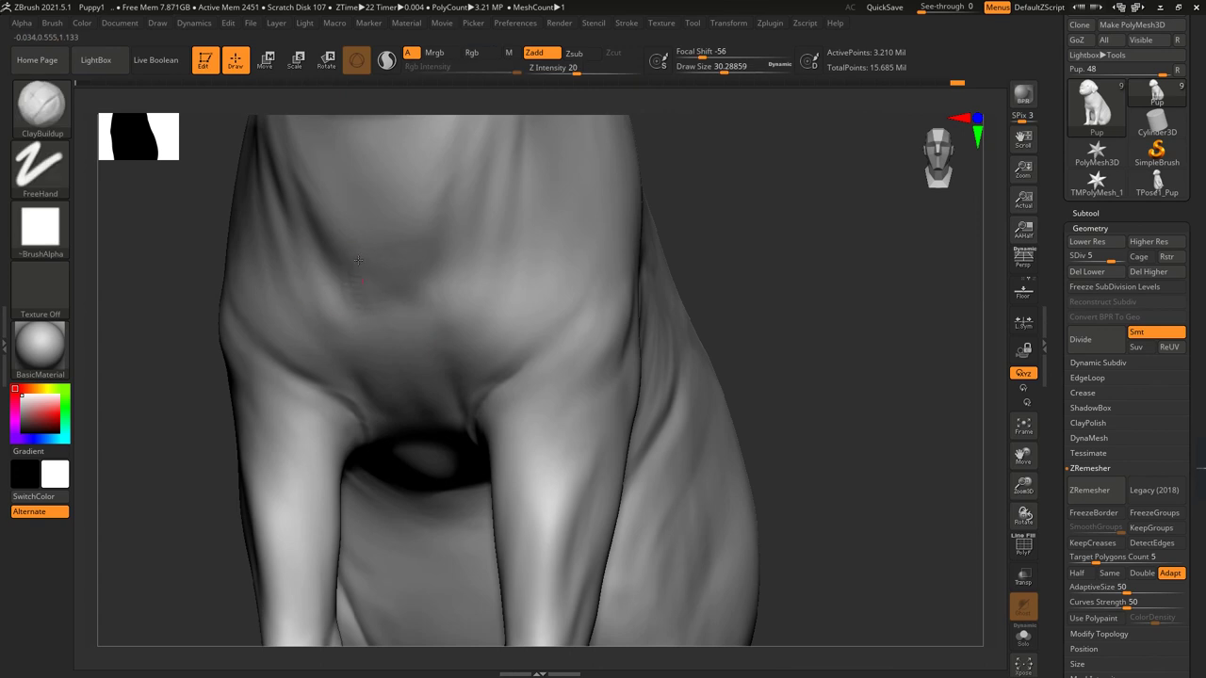
{"action": "mouse_move", "coordinate": [411, 249]}
{"action": "left_mouse_down", "text": "shift"}
{"action": "mouse_move", "coordinate": [408, 299]}
{"action": "mouse_move", "coordinate": [373, 263]}
{"action": "left_mouse_up", "text": "shift"}
{"action": "key", "text": "shift"}
{"action": "mouse_move", "coordinate": [726, 311]}
{"action": "left_mouse_down"}
{"action": "mouse_move", "coordinate": [762, 291]}
{"action": "mouse_move", "coordinate": [795, 314]}
{"action": "left_mouse_up"}
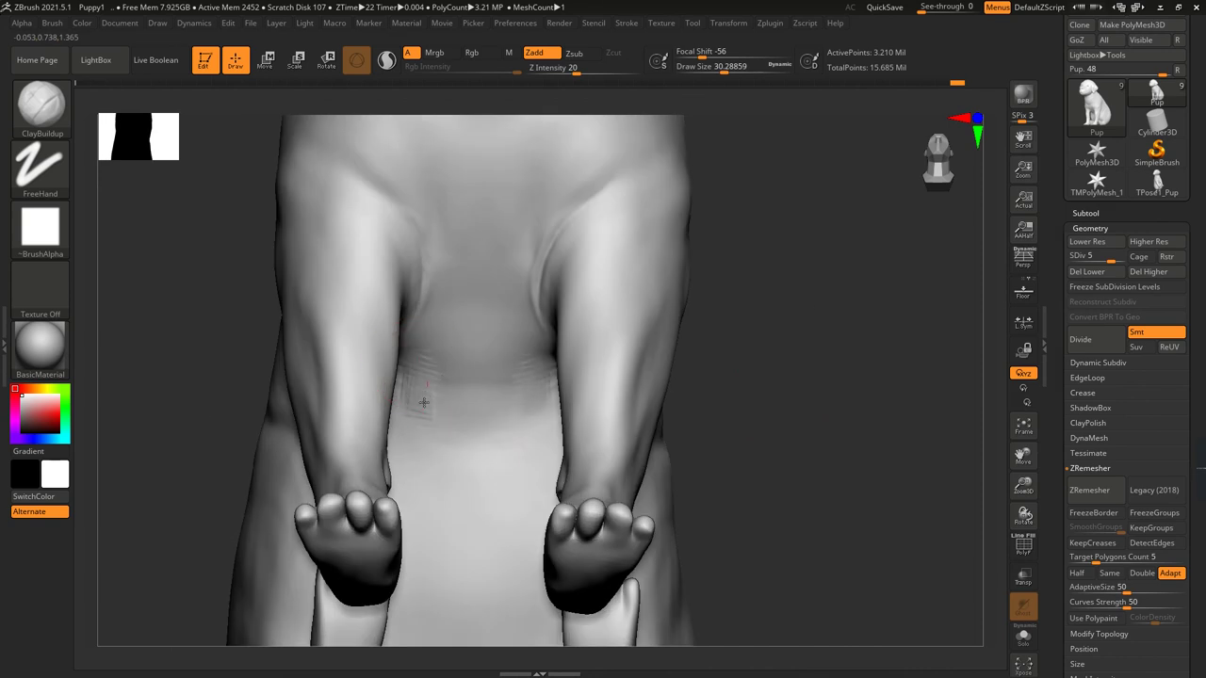
{"action": "mouse_move", "coordinate": [460, 415]}
{"action": "left_mouse_down", "text": "shift"}
{"action": "mouse_move", "coordinate": [474, 388]}
{"action": "mouse_move", "coordinate": [444, 433]}
{"action": "mouse_move", "coordinate": [425, 378]}
{"action": "mouse_move", "coordinate": [427, 396]}
{"action": "mouse_move", "coordinate": [433, 379]}
{"action": "mouse_move", "coordinate": [470, 399]}
{"action": "left_mouse_up", "text": "shift"}
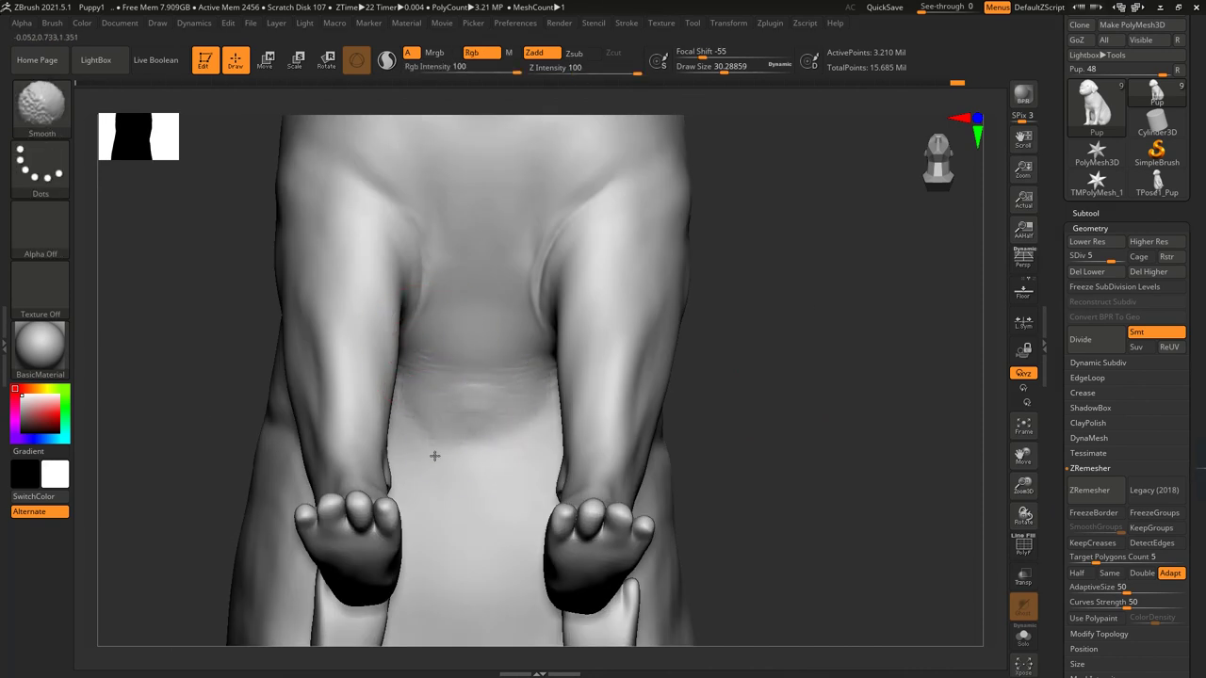
- Build a fold along the armpit behind the foreleg and smooth the crease
{"action": "key", "text": "f"}
{"action": "mouse_move", "coordinate": [435, 456]}
{"action": "right_mouse_down"}
{"action": "mouse_move", "coordinate": [801, 358]}
{"action": "mouse_move", "coordinate": [839, 337]}
{"action": "mouse_move", "coordinate": [501, 301]}
{"action": "right_mouse_up"}
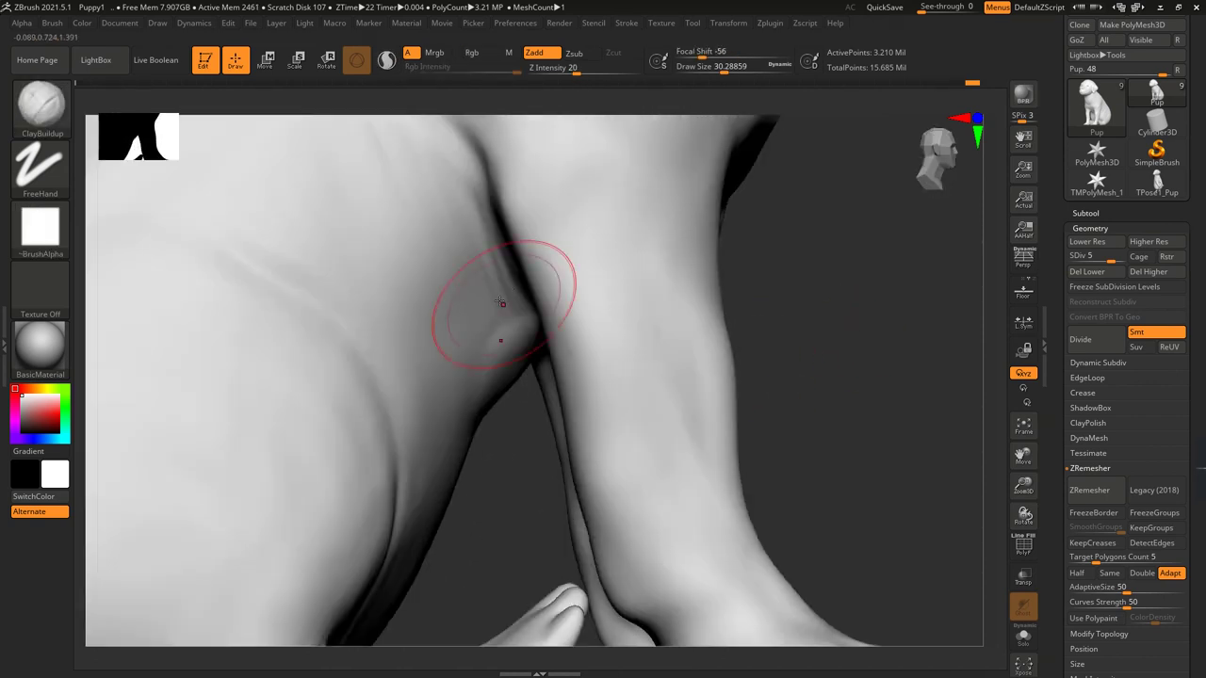
{"action": "key", "text": "shift"}
{"action": "left_click_drag", "start_coordinate": [456, 292], "coordinate": [395, 438]}
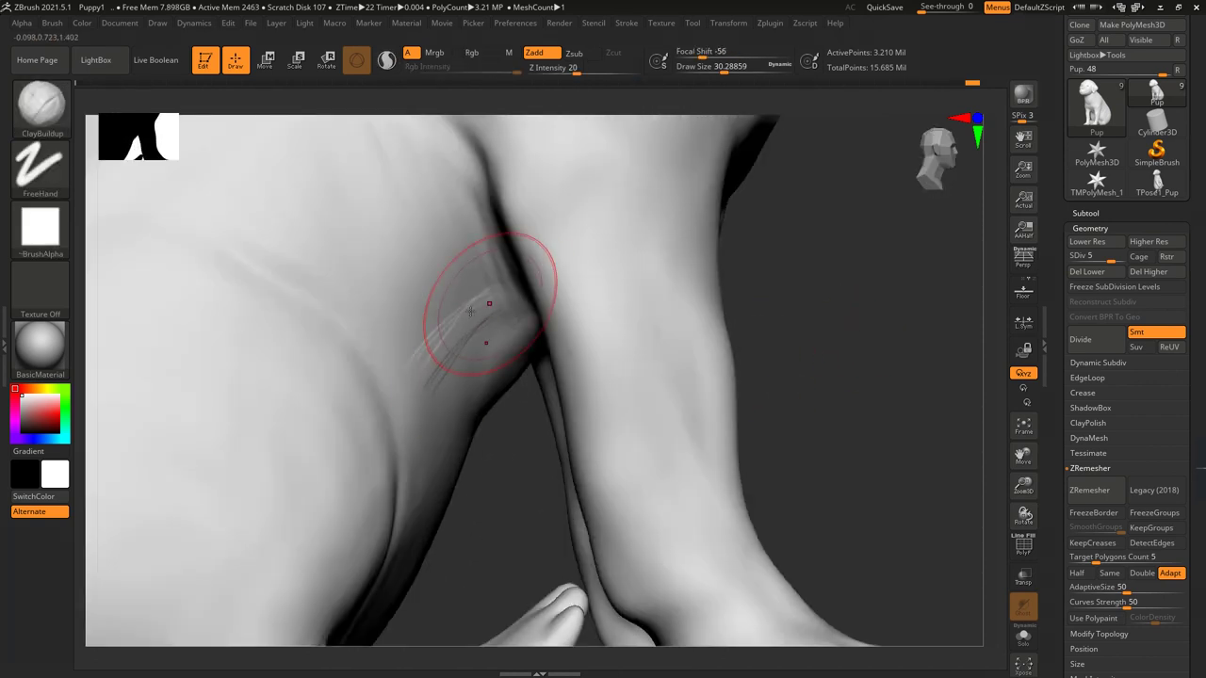
{"action": "key", "text": "shift"}
{"action": "mouse_move", "coordinate": [489, 297]}
{"action": "right_mouse_down"}
{"action": "mouse_move", "coordinate": [802, 291]}
{"action": "mouse_move", "coordinate": [527, 345]}
{"action": "mouse_move", "coordinate": [657, 315]}
{"action": "mouse_move", "coordinate": [633, 239]}
{"action": "right_mouse_up"}
{"action": "key", "text": "shift"}
{"action": "left_click_drag", "start_coordinate": [564, 410], "coordinate": [546, 471]}
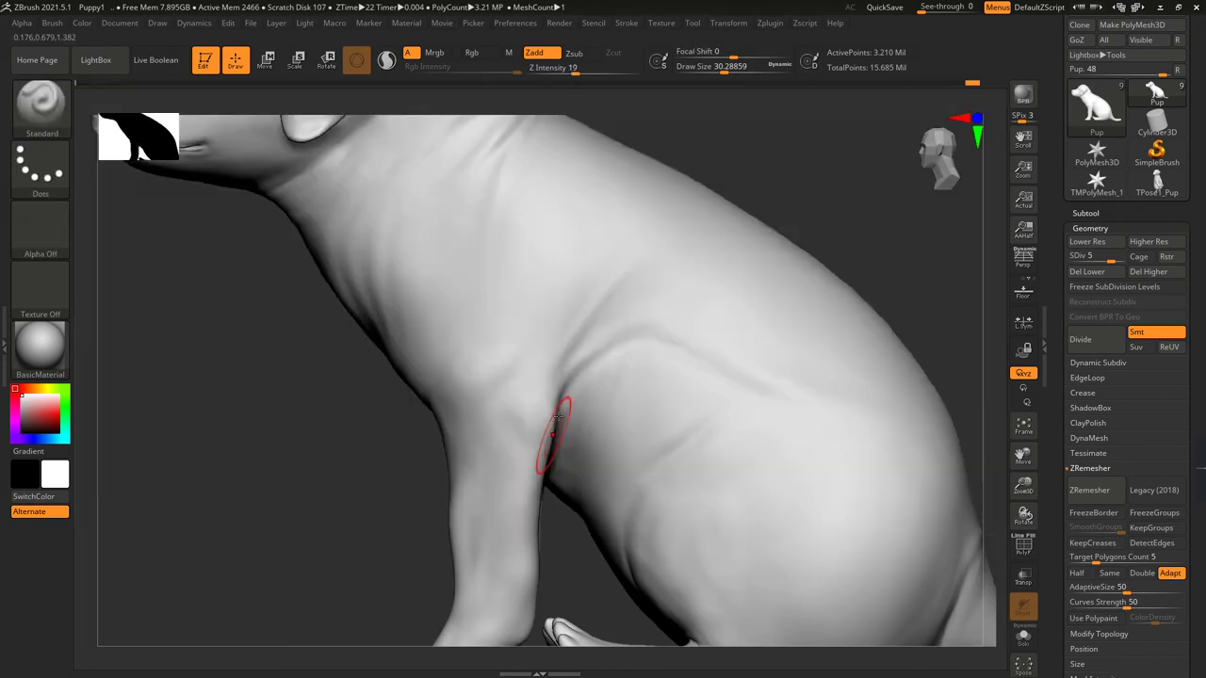
{"action": "key", "text": "shift"}
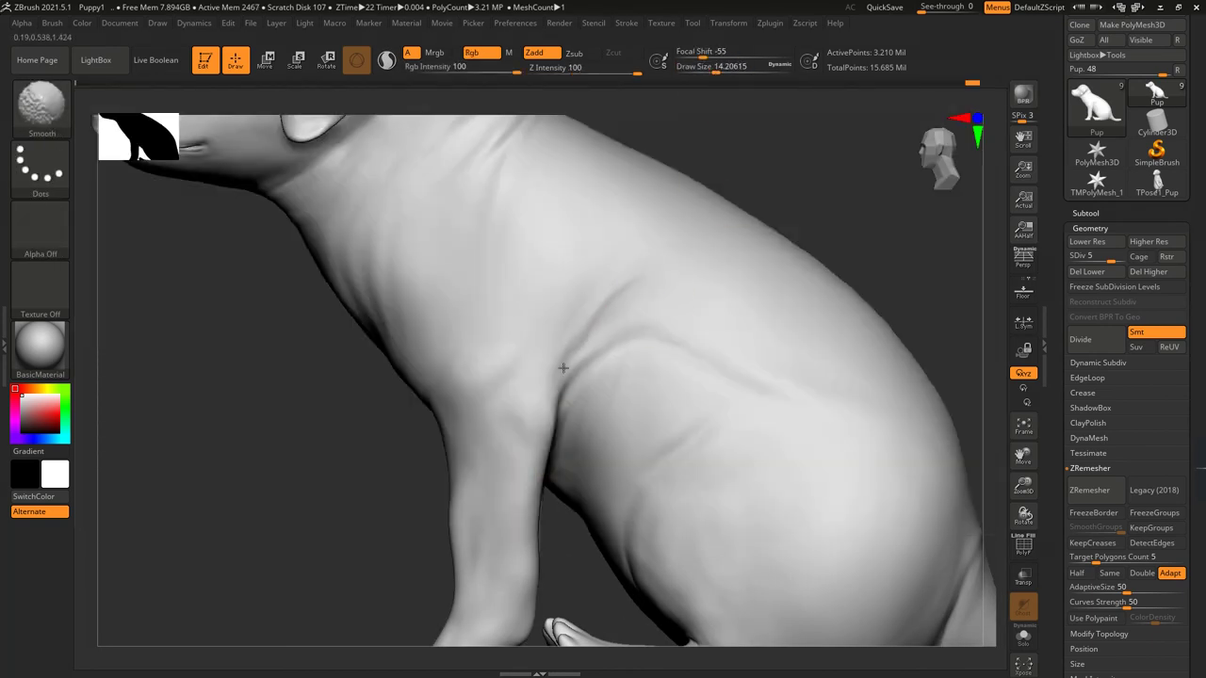
{"action": "right_click_drag", "start_coordinate": [589, 329], "coordinate": [565, 283], "text": "ctrl"}
- Select the DamStandard brush with the B, D, S shortcut
{"action": "key", "text": "b"}
{"action": "key", "text": "d"}
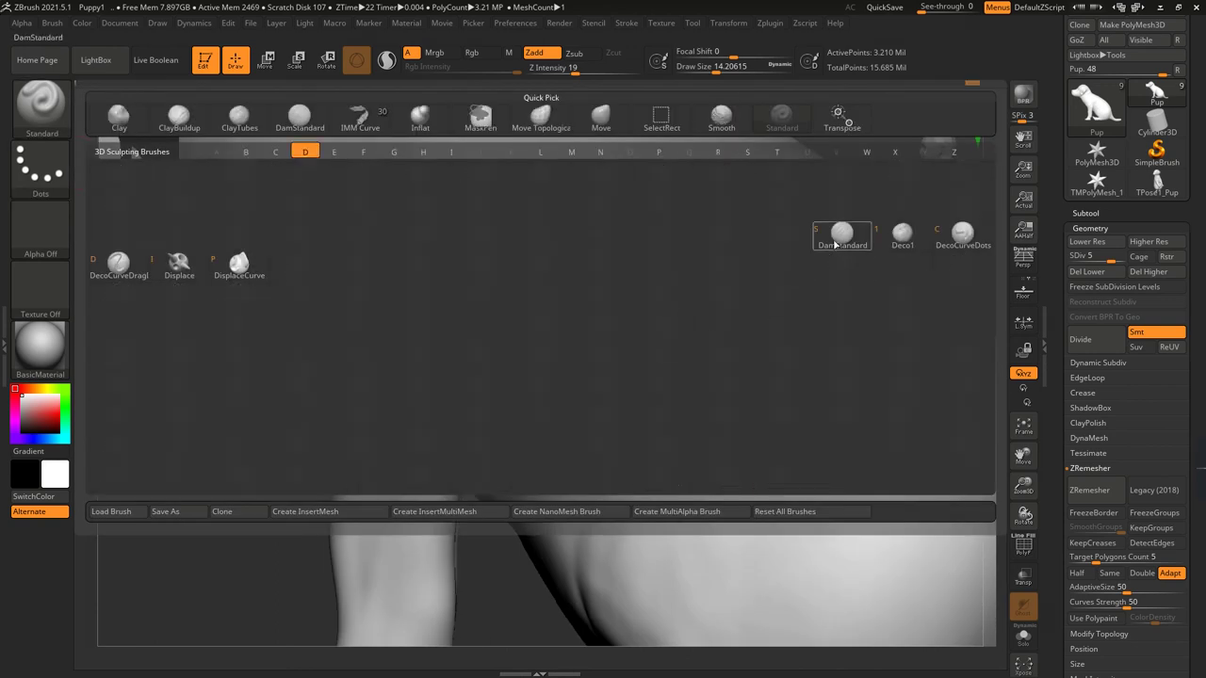
{"action": "key", "text": "s"}
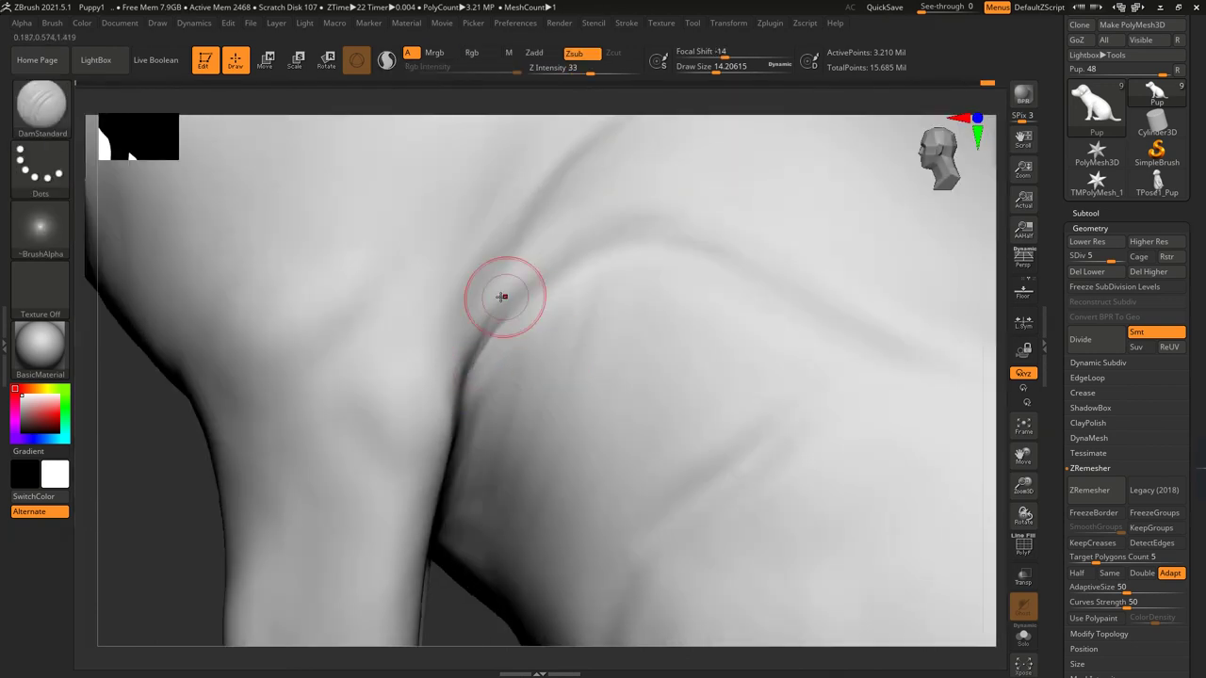
- Inspect the shoulder close-up, then view the whole puppy from behind and in side profile
{"action": "mouse_move", "coordinate": [506, 309]}
{"action": "right_mouse_down", "text": "ctrl"}
{"action": "mouse_move", "coordinate": [285, 391]}
{"action": "mouse_move", "coordinate": [462, 350]}
{"action": "right_mouse_up", "text": "ctrl"}
{"action": "mouse_move", "coordinate": [493, 309]}
{"action": "right_mouse_down", "text": "ctrl"}
{"action": "mouse_move", "coordinate": [423, 374]}
{"action": "mouse_move", "coordinate": [583, 207]}
{"action": "right_mouse_up", "text": "ctrl"}
{"action": "mouse_move", "coordinate": [377, 273]}
{"action": "right_mouse_down"}
{"action": "mouse_move", "coordinate": [619, 226]}
{"action": "mouse_move", "coordinate": [355, 399]}
{"action": "mouse_move", "coordinate": [710, 570]}
{"action": "mouse_move", "coordinate": [643, 504]}
{"action": "mouse_move", "coordinate": [662, 369]}
{"action": "mouse_move", "coordinate": [349, 471]}
{"action": "mouse_move", "coordinate": [856, 229]}
{"action": "mouse_move", "coordinate": [826, 286]}
{"action": "mouse_move", "coordinate": [786, 304]}
{"action": "right_mouse_up"}
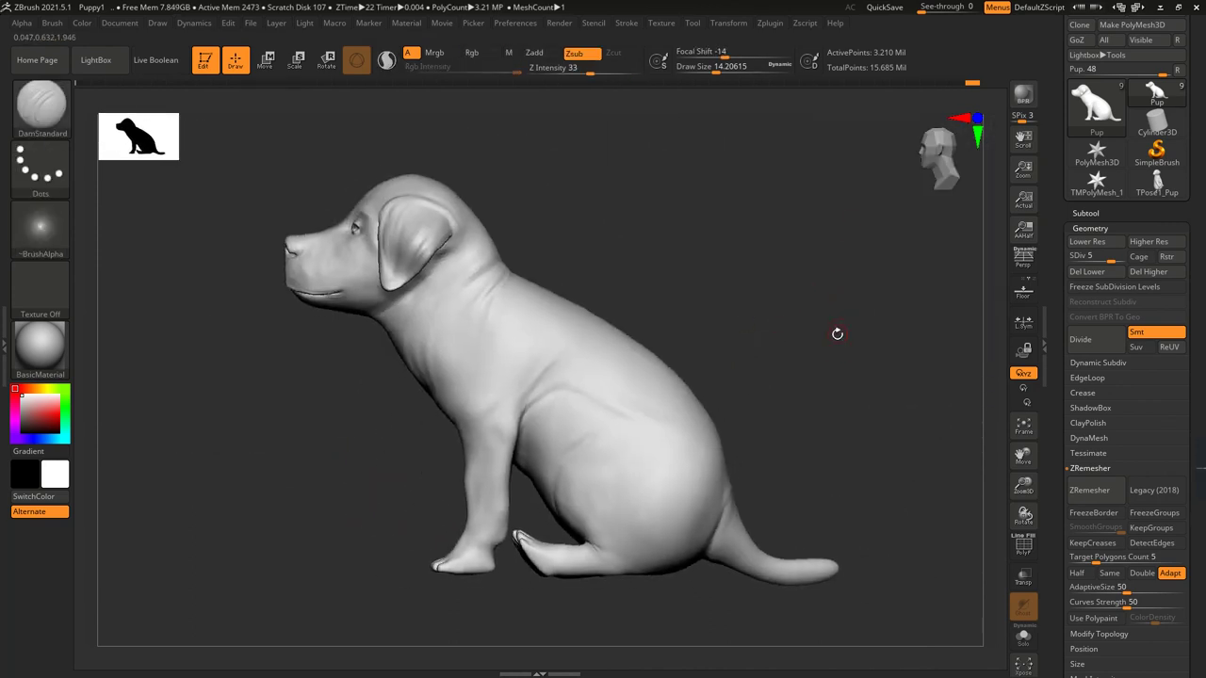
{"action": "right_click_drag", "start_coordinate": [838, 334], "coordinate": [798, 341]}
{"action": "key", "text": "shift"}
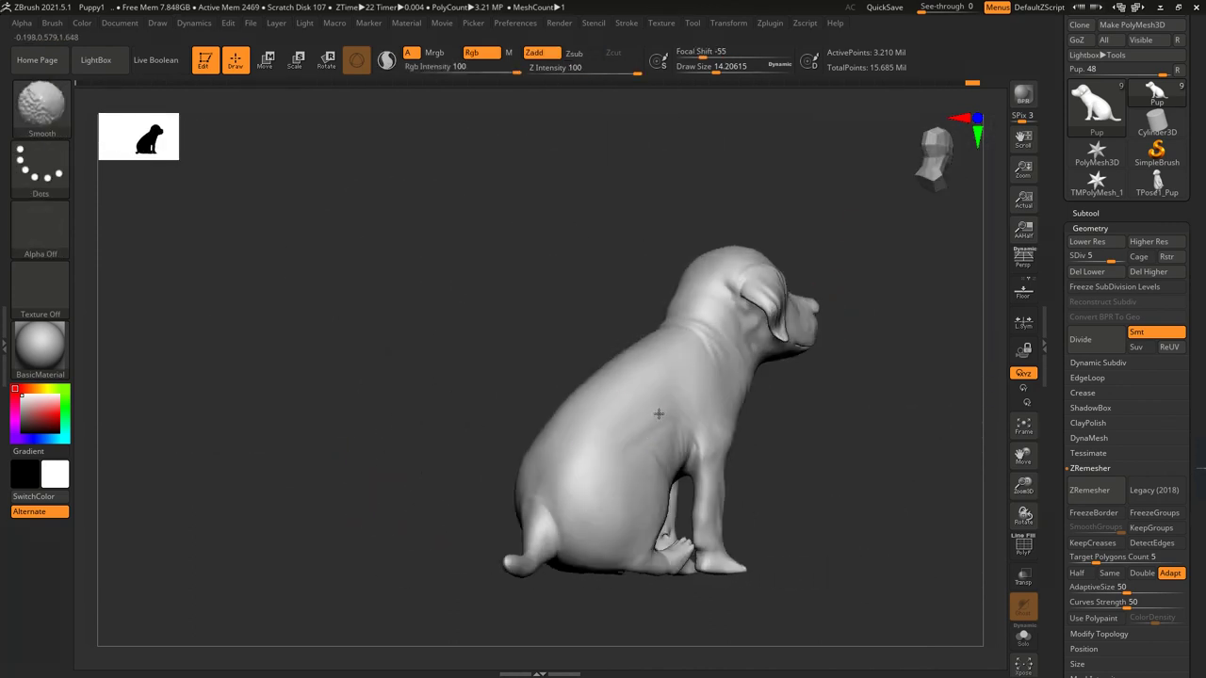
{"action": "right_click_drag", "start_coordinate": [658, 414], "coordinate": [728, 349], "text": "shift"}
{"action": "right_click_drag", "start_coordinate": [621, 394], "coordinate": [559, 395], "text": "shift"}
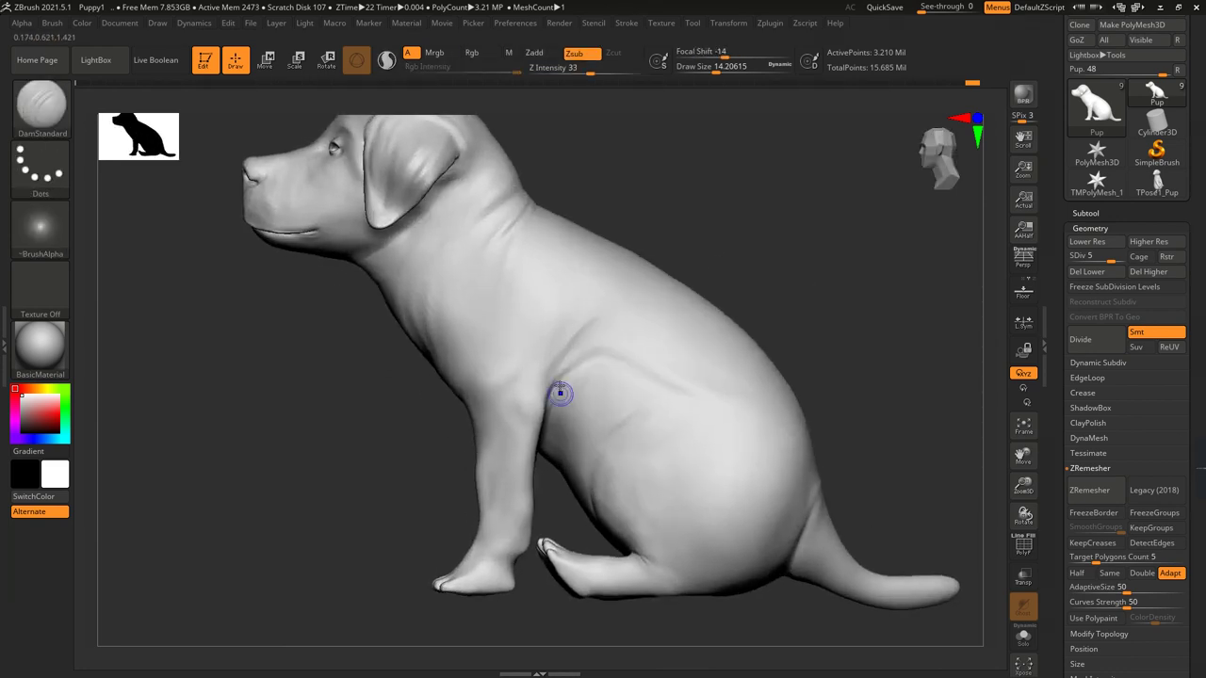